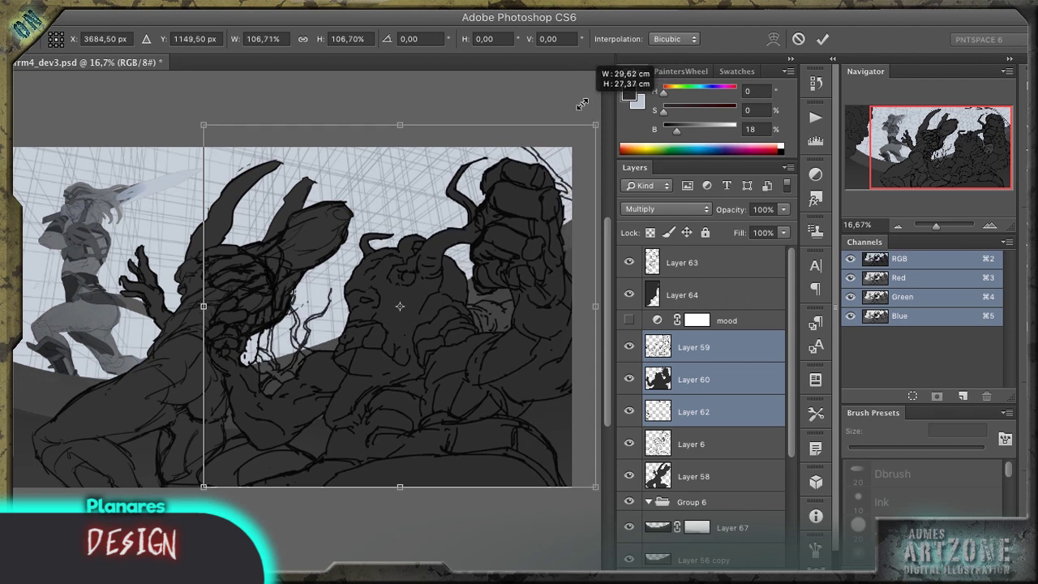
Step: Apply the enlargement of Layer 59, Layer 60 and Layer 62 to about 106.7%
{"action": "key", "text": "Return"}
Step: Add a new Normal-mode layer above Layer 63 and ready a red 11 px brush for the dark head beside the warrior
{"action": "scroll", "coordinate": [73, 280], "scroll_direction": "up", "scroll_amount": 3}
{"action": "left_click", "coordinate": [73, 279], "text": "ctrl"}
{"action": "key", "text": "z"}
{"action": "left_click", "coordinate": [73, 280]}
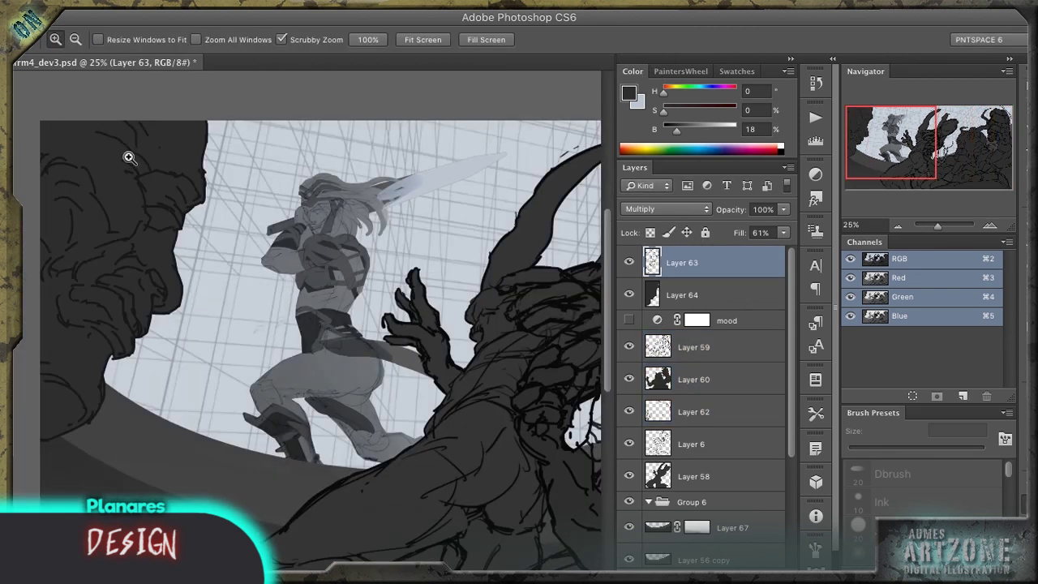
{"action": "key", "text": "ctrl+shift+alt+n"}
{"action": "key", "text": "b"}
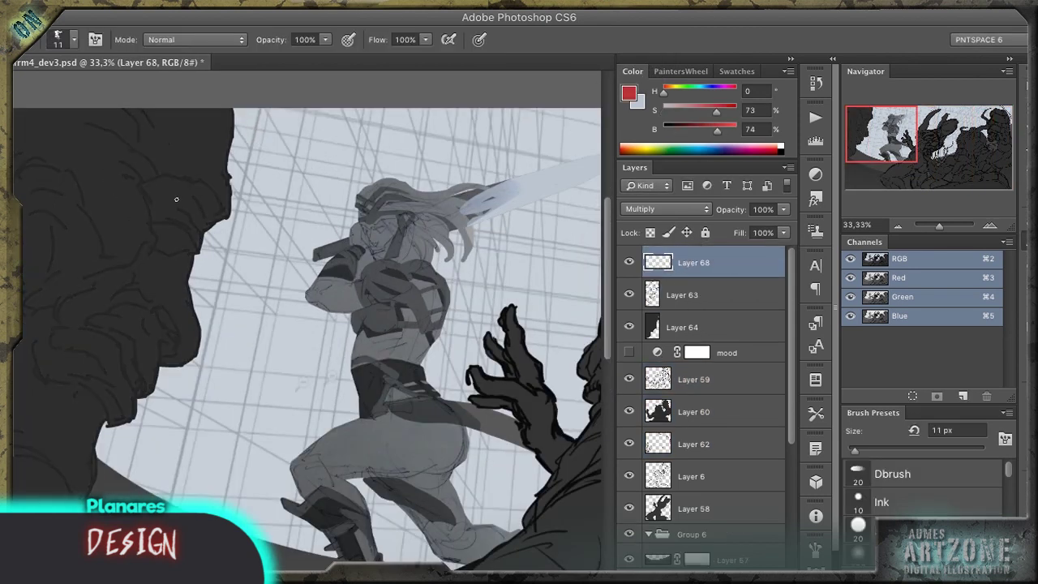
{"action": "key", "text": "shift+alt+n"}
Step: Draw red contour lines over the brow and upper front edge of the dark head facing the warrior
{"action": "left_click_drag", "start_coordinate": [149, 178], "coordinate": [227, 221]}
{"action": "left_click_drag", "start_coordinate": [180, 110], "coordinate": [172, 160]}
{"action": "mouse_move", "coordinate": [201, 109]}
{"action": "left_mouse_down"}
{"action": "mouse_move", "coordinate": [195, 166]}
{"action": "mouse_move", "coordinate": [127, 147]}
{"action": "left_mouse_up"}
{"action": "left_click_drag", "start_coordinate": [104, 123], "coordinate": [133, 154]}
{"action": "mouse_move", "coordinate": [151, 232]}
{"action": "left_mouse_down"}
{"action": "mouse_move", "coordinate": [191, 253]}
{"action": "mouse_move", "coordinate": [138, 286]}
{"action": "left_mouse_up"}
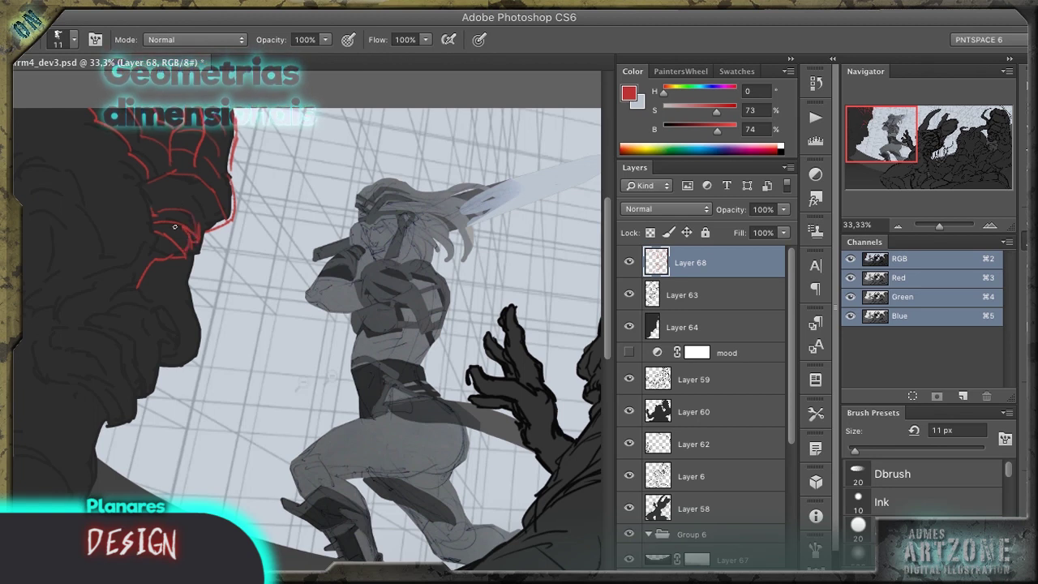
{"action": "left_click_drag", "start_coordinate": [221, 185], "coordinate": [203, 224]}
{"action": "mouse_move", "coordinate": [194, 162]}
{"action": "left_mouse_down"}
{"action": "mouse_move", "coordinate": [180, 210]}
{"action": "mouse_move", "coordinate": [156, 167]}
{"action": "mouse_move", "coordinate": [141, 235]}
{"action": "left_mouse_up"}
Step: Draw long curved red contour lines sweeping from the dark head's brow across its cheek
{"action": "left_click_drag", "start_coordinate": [104, 275], "coordinate": [28, 129]}
{"action": "left_click_drag", "start_coordinate": [153, 189], "coordinate": [52, 271]}
{"action": "left_click_drag", "start_coordinate": [146, 227], "coordinate": [67, 290]}
{"action": "left_click_drag", "start_coordinate": [141, 254], "coordinate": [71, 317]}
{"action": "left_click_drag", "start_coordinate": [138, 279], "coordinate": [84, 336]}
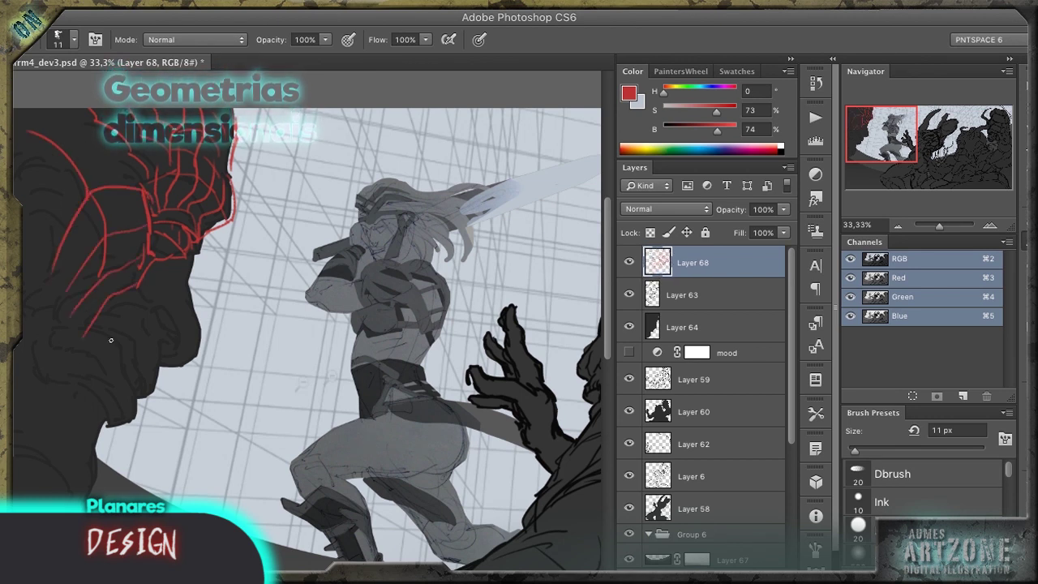
Step: Extend the red contour mesh over the dark head's nose, chin and neck, and fill in the remaining upper side
{"action": "mouse_move", "coordinate": [199, 281]}
{"action": "left_mouse_down"}
{"action": "mouse_move", "coordinate": [201, 356]}
{"action": "mouse_move", "coordinate": [182, 330]}
{"action": "left_mouse_up"}
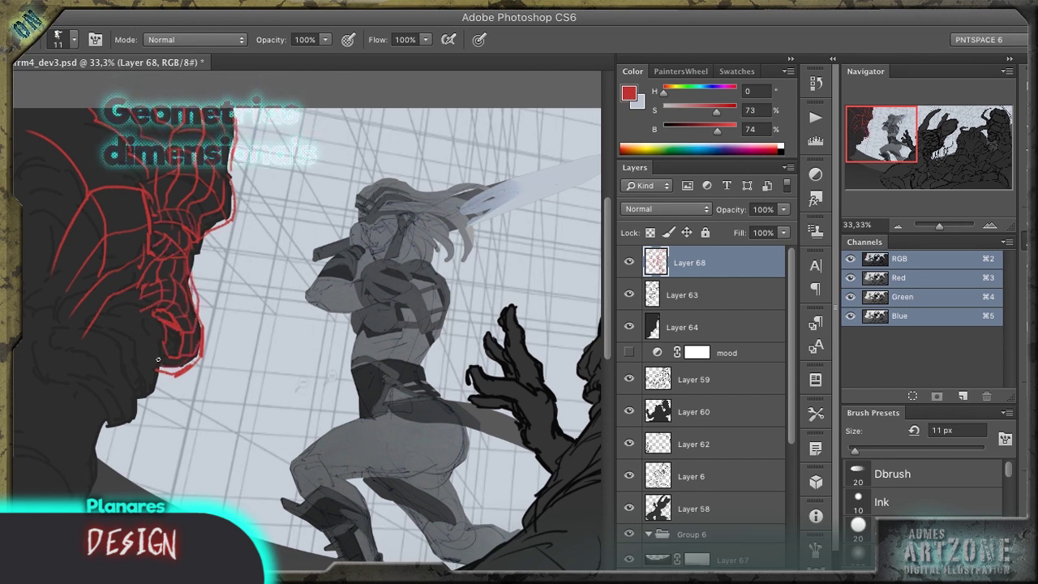
{"action": "left_click_drag", "start_coordinate": [160, 374], "coordinate": [136, 403]}
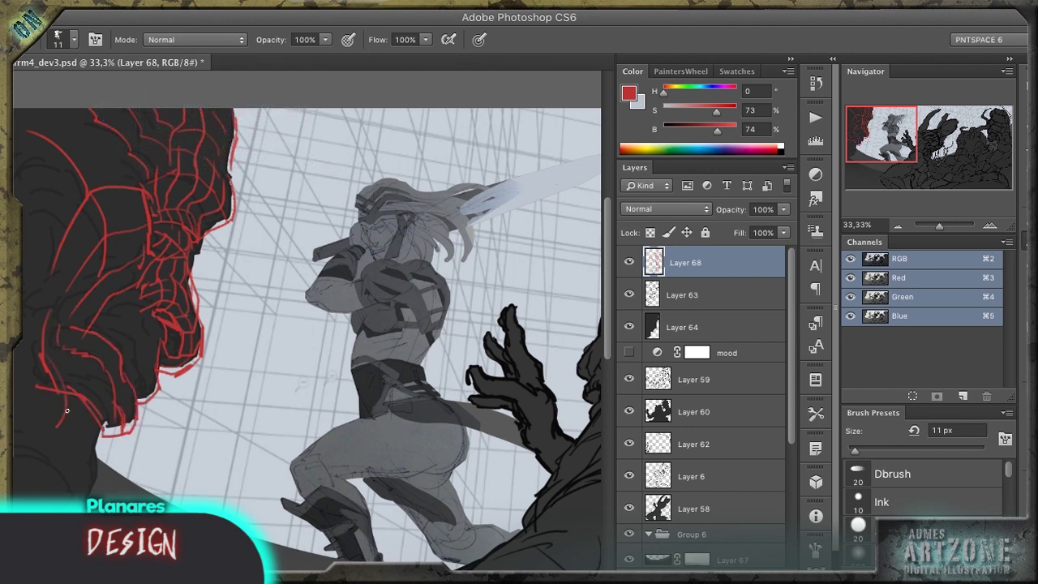
{"action": "left_click_drag", "start_coordinate": [96, 439], "coordinate": [58, 425]}
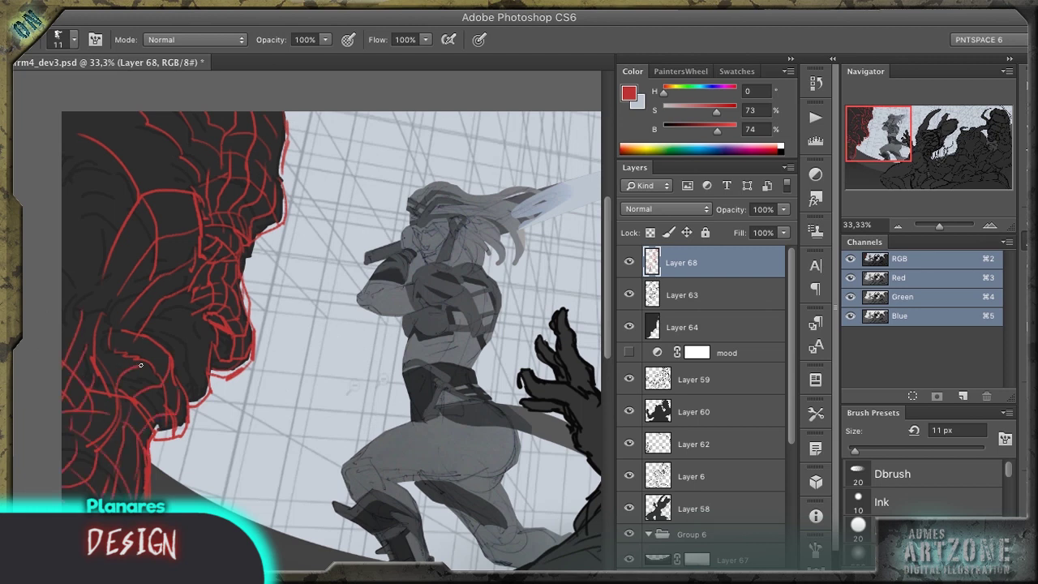
{"action": "left_click_drag", "start_coordinate": [169, 296], "coordinate": [237, 351]}
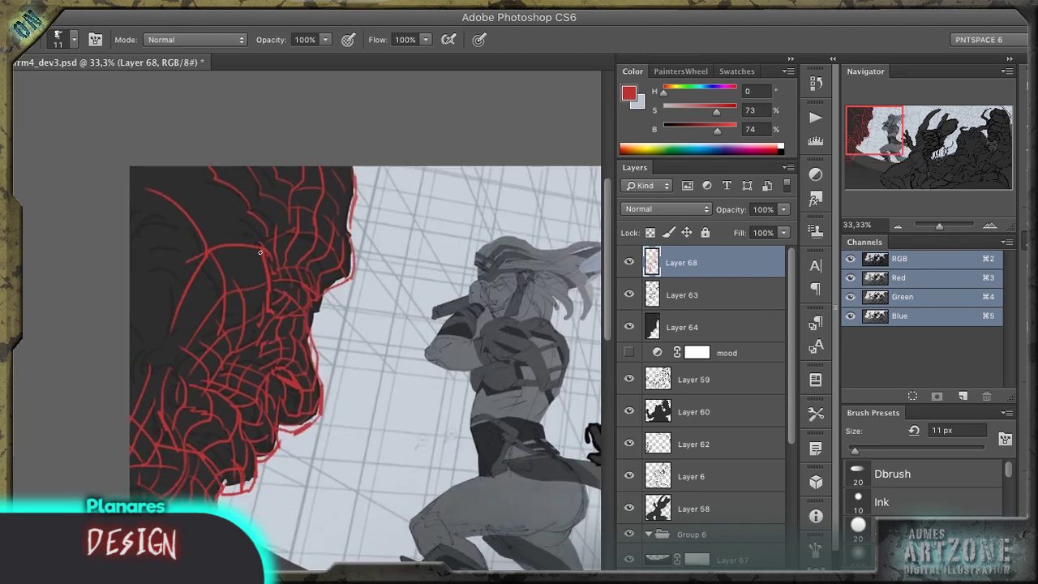
{"action": "left_click_drag", "start_coordinate": [196, 225], "coordinate": [189, 374]}
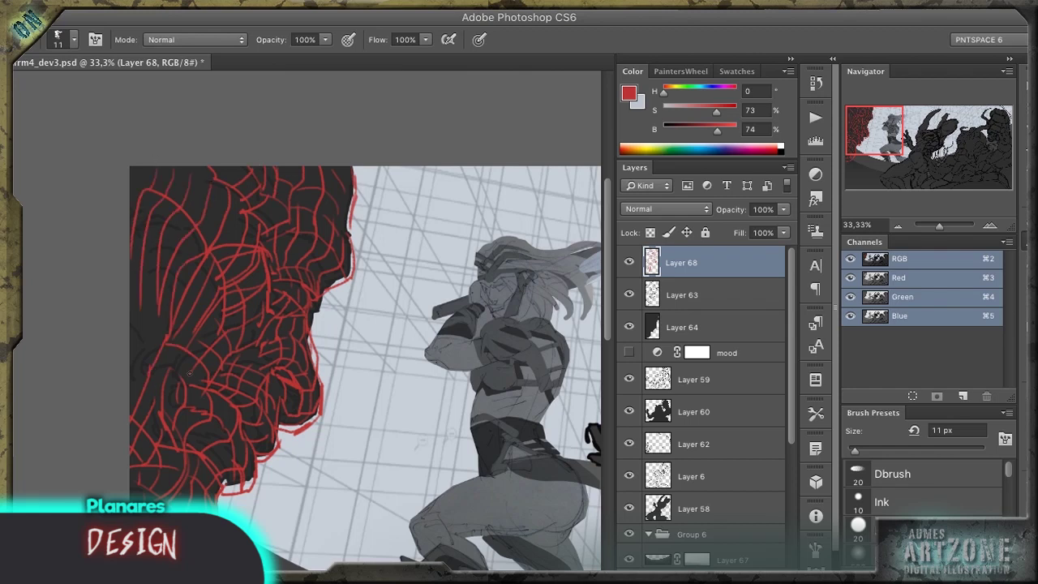
Step: Add a new layer and outline the horned creature's toothed mouth in red
{"action": "key", "text": "ctrl+shift+alt+n"}
{"action": "left_click_drag", "start_coordinate": [80, 185], "coordinate": [364, 202]}
{"action": "key", "text": "z"}
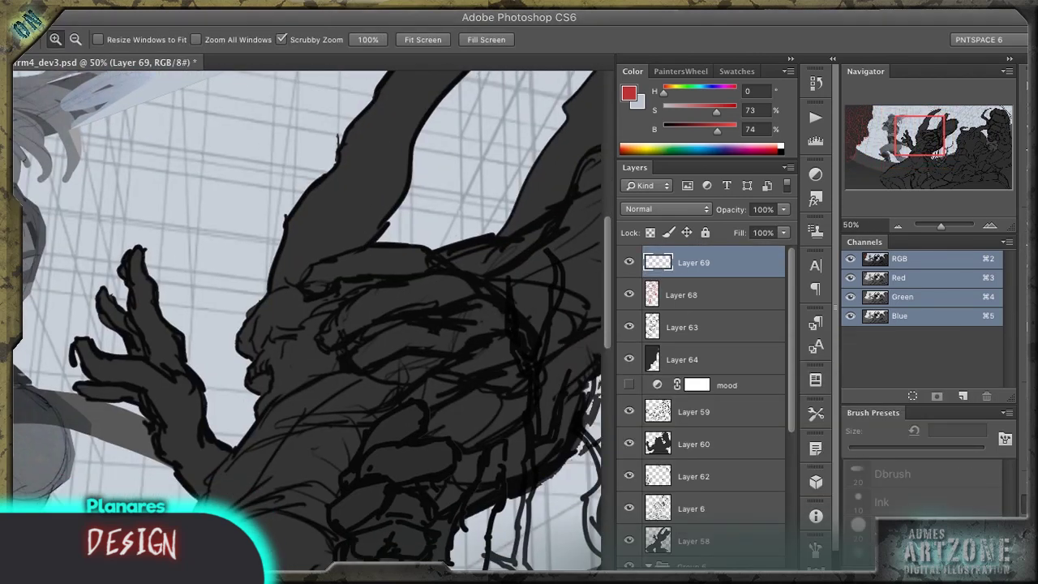
{"action": "double_click", "coordinate": [273, 309]}
{"action": "key", "text": "b"}
{"action": "mouse_move", "coordinate": [273, 309]}
{"action": "left_mouse_down"}
{"action": "mouse_move", "coordinate": [247, 392]}
{"action": "mouse_move", "coordinate": [243, 361]}
{"action": "left_mouse_up"}
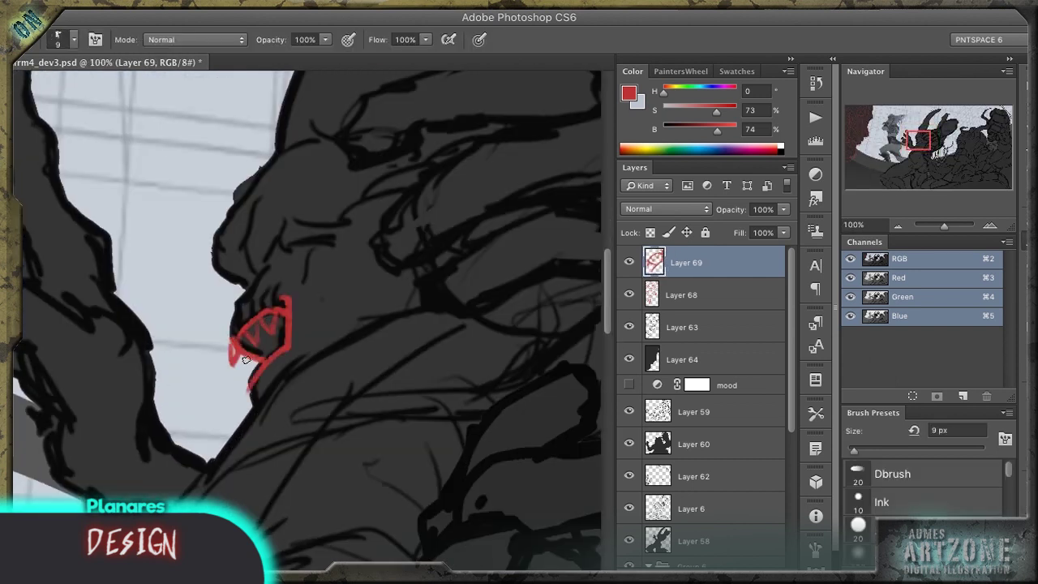
{"action": "left_click_drag", "start_coordinate": [235, 308], "coordinate": [268, 337]}
{"action": "key", "text": "bracketleft"}
Step: Draw red contour lines over the horned creature's muzzle, brow and cheek with a 6 px brush
{"action": "left_click_drag", "start_coordinate": [243, 284], "coordinate": [272, 195]}
{"action": "left_click_drag", "start_coordinate": [243, 243], "coordinate": [219, 276]}
{"action": "key", "text": "bracketleft"}
{"action": "key", "text": "bracketleft"}
{"action": "left_click_drag", "start_coordinate": [231, 217], "coordinate": [314, 139]}
{"action": "mouse_move", "coordinate": [261, 203]}
{"action": "left_mouse_down"}
{"action": "mouse_move", "coordinate": [273, 246]}
{"action": "mouse_move", "coordinate": [229, 176]}
{"action": "left_mouse_up"}
{"action": "left_click_drag", "start_coordinate": [262, 144], "coordinate": [322, 160]}
{"action": "left_click_drag", "start_coordinate": [282, 266], "coordinate": [275, 173]}
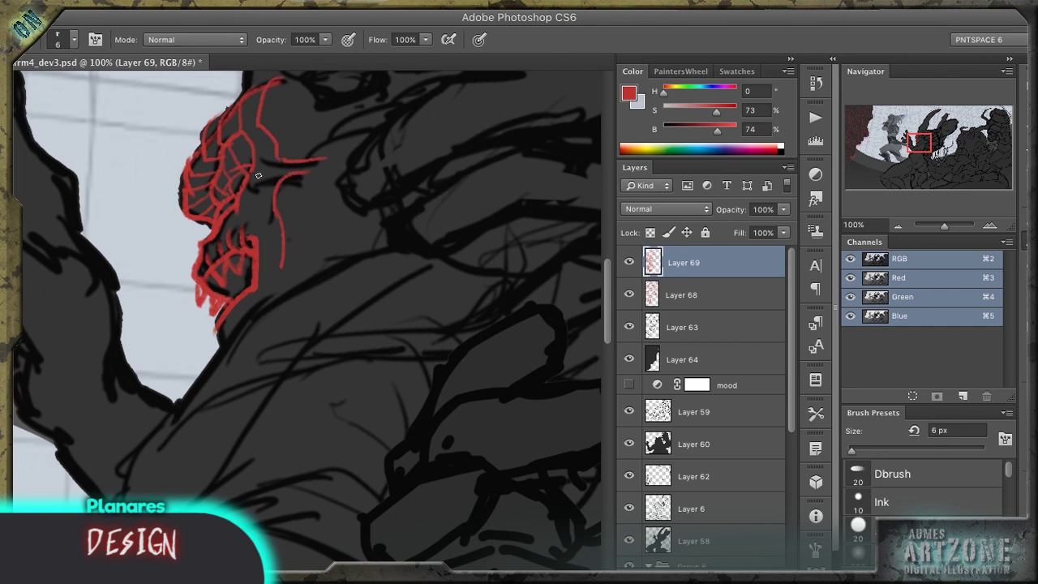
Step: Extend the contour mesh over the horned creature's jaw, cheek and forehead up to the horn's base
{"action": "mouse_move", "coordinate": [239, 315]}
{"action": "left_mouse_down"}
{"action": "mouse_move", "coordinate": [280, 272]}
{"action": "mouse_move", "coordinate": [227, 357]}
{"action": "left_mouse_up"}
{"action": "left_click_drag", "start_coordinate": [284, 268], "coordinate": [278, 369]}
{"action": "left_click_drag", "start_coordinate": [218, 369], "coordinate": [186, 426]}
{"action": "left_click_drag", "start_coordinate": [304, 304], "coordinate": [261, 357]}
{"action": "left_click_drag", "start_coordinate": [172, 319], "coordinate": [206, 287]}
{"action": "mouse_move", "coordinate": [273, 240]}
{"action": "left_mouse_down"}
{"action": "mouse_move", "coordinate": [213, 252]}
{"action": "mouse_move", "coordinate": [176, 410]}
{"action": "left_mouse_up"}
{"action": "left_click_drag", "start_coordinate": [166, 196], "coordinate": [131, 341]}
{"action": "left_click_drag", "start_coordinate": [171, 215], "coordinate": [158, 381]}
Step: Draw teal lengthwise contour lines up the creature's curved horn
{"action": "mouse_move", "coordinate": [275, 96]}
{"action": "left_mouse_down"}
{"action": "mouse_move", "coordinate": [191, 211]}
{"action": "mouse_move", "coordinate": [213, 298]}
{"action": "left_mouse_up"}
{"action": "left_click_drag", "start_coordinate": [341, 102], "coordinate": [260, 280]}
{"action": "mouse_move", "coordinate": [375, 110]}
{"action": "left_mouse_down"}
{"action": "mouse_move", "coordinate": [308, 258]}
{"action": "mouse_move", "coordinate": [120, 294]}
{"action": "mouse_move", "coordinate": [209, 225]}
{"action": "left_mouse_up"}
{"action": "mouse_move", "coordinate": [559, 244]}
{"action": "left_mouse_down"}
{"action": "mouse_move", "coordinate": [262, 308]}
{"action": "mouse_move", "coordinate": [268, 318]}
{"action": "left_mouse_up"}
{"action": "left_click_drag", "start_coordinate": [267, 318], "coordinate": [359, 107]}
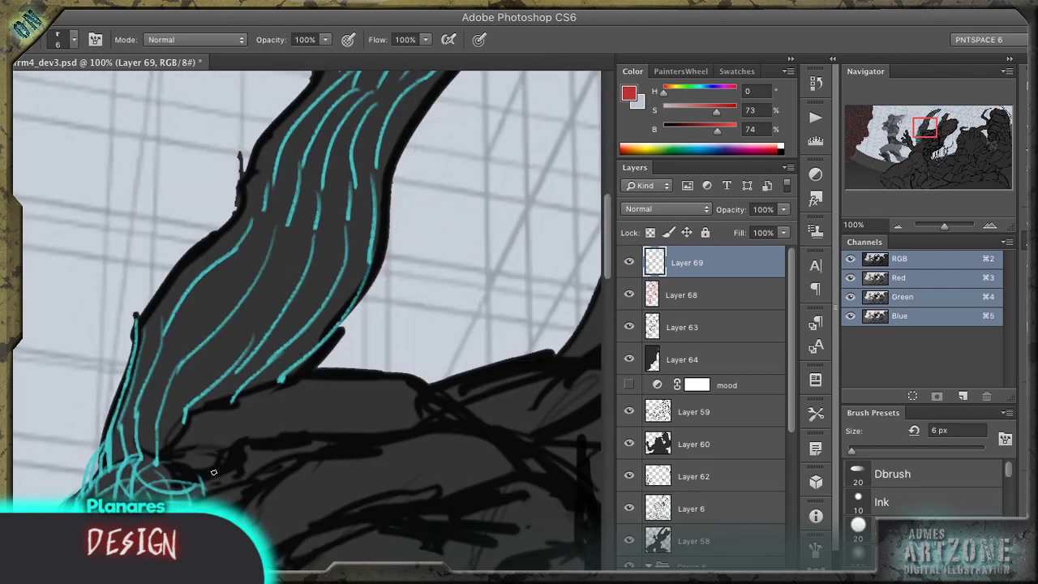
Step: Add teal contour lines wrapping around the base of the horn
{"action": "left_click_drag", "start_coordinate": [357, 227], "coordinate": [203, 389]}
{"action": "left_click_drag", "start_coordinate": [301, 375], "coordinate": [138, 414]}
{"action": "mouse_move", "coordinate": [178, 381]}
{"action": "left_mouse_down"}
{"action": "mouse_move", "coordinate": [113, 467]}
{"action": "mouse_move", "coordinate": [122, 461]}
{"action": "left_mouse_up"}
{"action": "left_click_drag", "start_coordinate": [312, 168], "coordinate": [227, 270]}
{"action": "left_click_drag", "start_coordinate": [162, 264], "coordinate": [137, 430]}
{"action": "left_click_drag", "start_coordinate": [143, 425], "coordinate": [204, 438]}
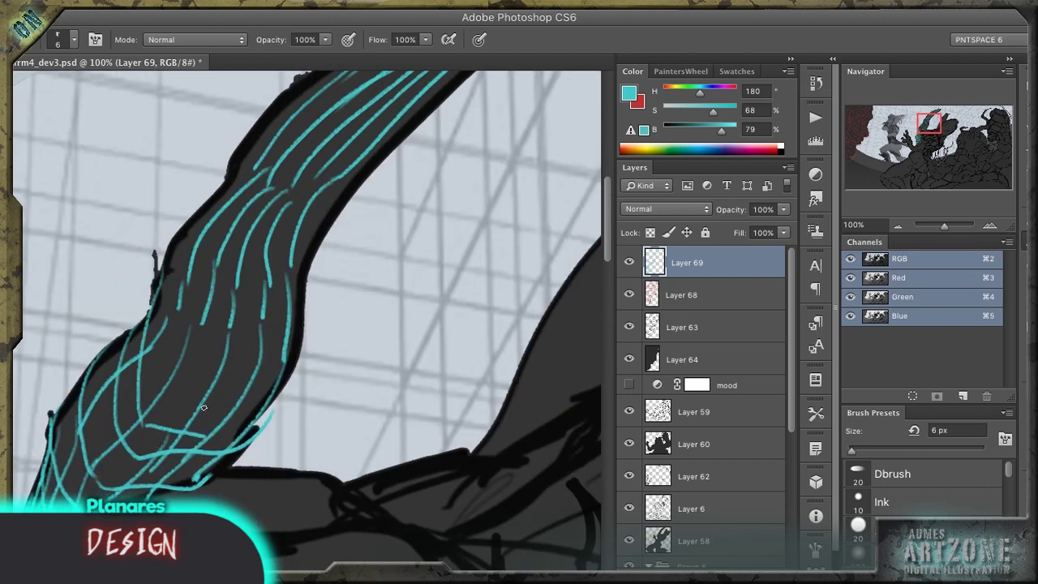
Step: Draw teal cross contours around the lower half of the horn to form a mesh
{"action": "left_click_drag", "start_coordinate": [170, 397], "coordinate": [300, 342]}
{"action": "left_click_drag", "start_coordinate": [182, 378], "coordinate": [258, 365]}
{"action": "left_click_drag", "start_coordinate": [325, 243], "coordinate": [211, 373]}
{"action": "left_click_drag", "start_coordinate": [198, 220], "coordinate": [386, 185]}
{"action": "left_click_drag", "start_coordinate": [243, 242], "coordinate": [481, 201]}
{"action": "left_click_drag", "start_coordinate": [279, 223], "coordinate": [245, 335]}
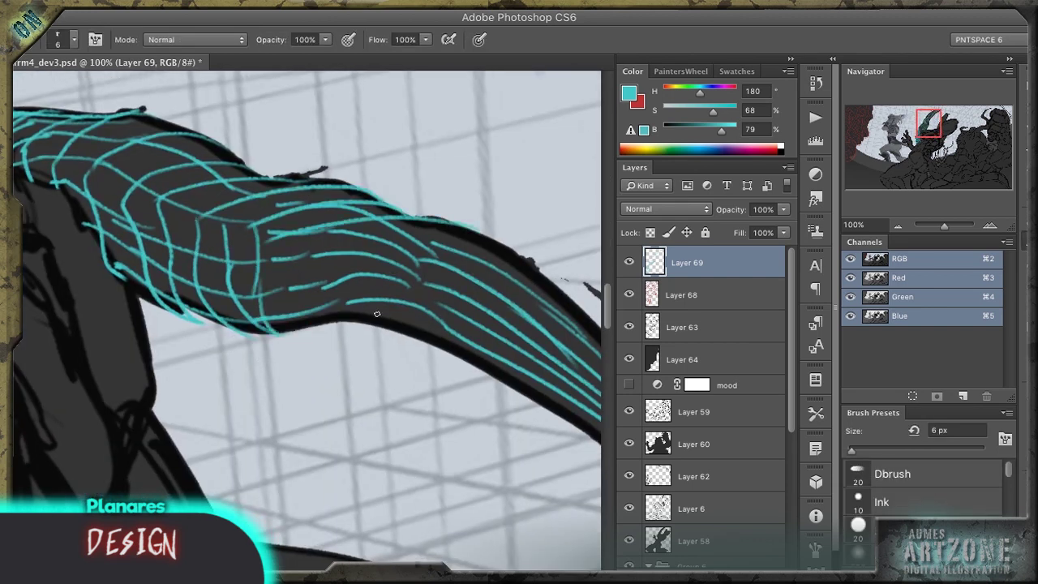
Step: Continue the teal cross contours around the middle and upper bend of the horn
{"action": "left_click_drag", "start_coordinate": [336, 261], "coordinate": [276, 328]}
{"action": "left_click_drag", "start_coordinate": [305, 291], "coordinate": [224, 372]}
{"action": "mouse_move", "coordinate": [203, 465]}
{"action": "left_mouse_down"}
{"action": "mouse_move", "coordinate": [232, 351]}
{"action": "mouse_move", "coordinate": [185, 453]}
{"action": "left_mouse_up"}
{"action": "left_click_drag", "start_coordinate": [328, 357], "coordinate": [231, 442]}
{"action": "left_click_drag", "start_coordinate": [302, 380], "coordinate": [189, 423]}
{"action": "left_click_drag", "start_coordinate": [258, 264], "coordinate": [221, 372]}
{"action": "left_click_drag", "start_coordinate": [371, 235], "coordinate": [292, 365]}
{"action": "left_click_drag", "start_coordinate": [357, 207], "coordinate": [300, 308]}
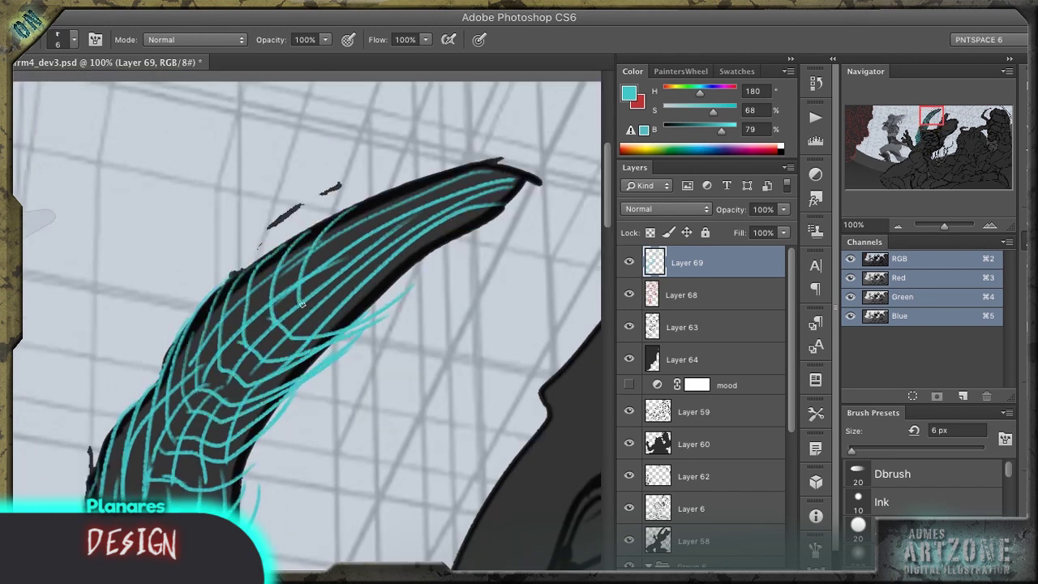
Step: Finish the teal mesh with cross contours at the tip of the horn
{"action": "left_click_drag", "start_coordinate": [406, 194], "coordinate": [321, 300]}
{"action": "left_click_drag", "start_coordinate": [454, 171], "coordinate": [390, 244]}
{"action": "left_click_drag", "start_coordinate": [485, 166], "coordinate": [429, 229]}
{"action": "left_click_drag", "start_coordinate": [536, 175], "coordinate": [483, 194]}
Step: Erase the teal strokes that overshoot the horn's inner edge
{"action": "key", "text": "ctrl+minus"}
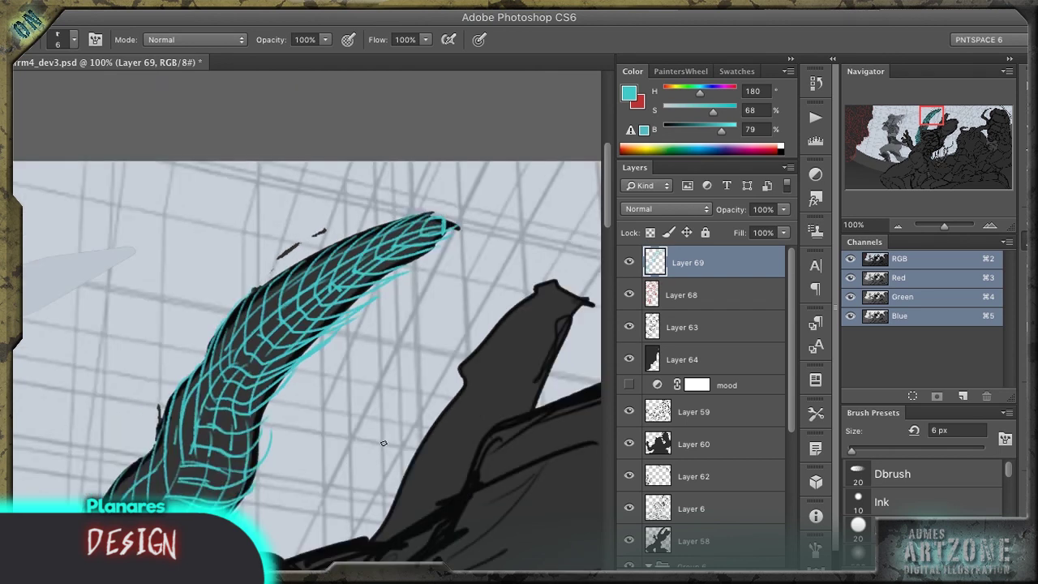
{"action": "key", "text": "e"}
{"action": "left_click_drag", "start_coordinate": [410, 272], "coordinate": [381, 118]}
{"action": "left_click_drag", "start_coordinate": [411, 371], "coordinate": [235, 324]}
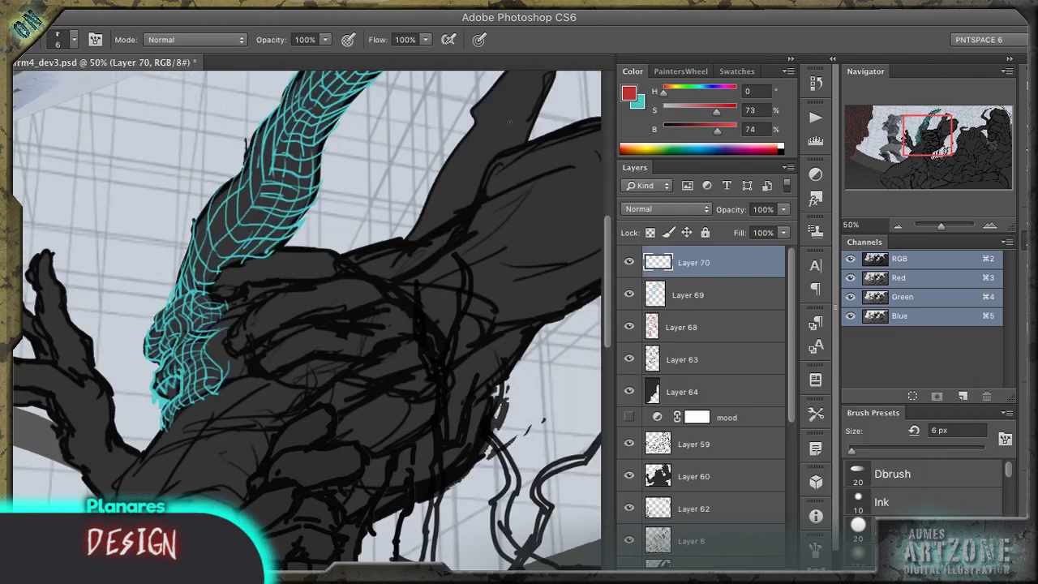
Step: Sketch rough red construction arcs for the large hand's fingers and knuckles on the new Layer 70
{"action": "left_click_drag", "start_coordinate": [199, 299], "coordinate": [312, 357]}
{"action": "left_click_drag", "start_coordinate": [236, 377], "coordinate": [312, 406]}
{"action": "left_click_drag", "start_coordinate": [210, 405], "coordinate": [279, 420]}
{"action": "left_click_drag", "start_coordinate": [329, 399], "coordinate": [356, 432]}
{"action": "left_click_drag", "start_coordinate": [258, 270], "coordinate": [248, 302]}
{"action": "left_click_drag", "start_coordinate": [257, 299], "coordinate": [168, 356]}
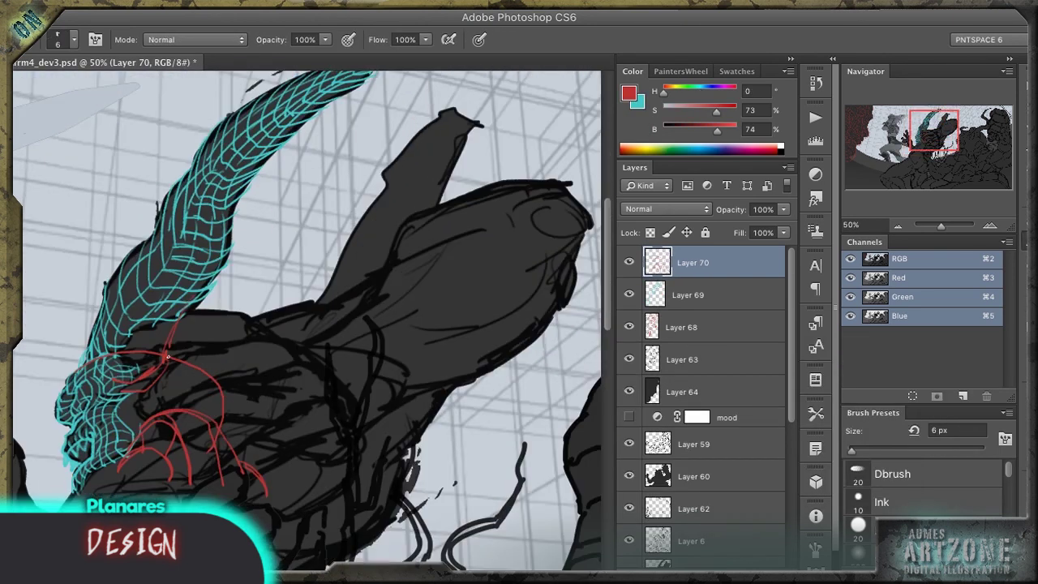
Step: Sketch red construction lines for the back of the hand, wrist and forearm, undoing one stray stroke
{"action": "left_click_drag", "start_coordinate": [254, 444], "coordinate": [382, 337]}
{"action": "mouse_move", "coordinate": [223, 391]}
{"action": "left_mouse_down"}
{"action": "mouse_move", "coordinate": [360, 292]}
{"action": "mouse_move", "coordinate": [339, 373]}
{"action": "left_mouse_up"}
{"action": "mouse_move", "coordinate": [265, 412]}
{"action": "left_mouse_down"}
{"action": "mouse_move", "coordinate": [356, 315]}
{"action": "mouse_move", "coordinate": [454, 183]}
{"action": "left_mouse_up"}
{"action": "mouse_move", "coordinate": [325, 430]}
{"action": "left_mouse_down"}
{"action": "mouse_move", "coordinate": [461, 213]}
{"action": "mouse_move", "coordinate": [359, 183]}
{"action": "mouse_move", "coordinate": [392, 258]}
{"action": "left_mouse_up"}
{"action": "key", "text": "ctrl+z"}
{"action": "left_click_drag", "start_coordinate": [146, 345], "coordinate": [231, 381]}
{"action": "left_click_drag", "start_coordinate": [243, 486], "coordinate": [479, 309]}
Step: Erase the creature's second, rear horn from Layer 58 and Layer 6
{"action": "key", "text": "z"}
{"action": "key", "text": "ctrl+minus"}
{"action": "left_click", "coordinate": [775, 295]}
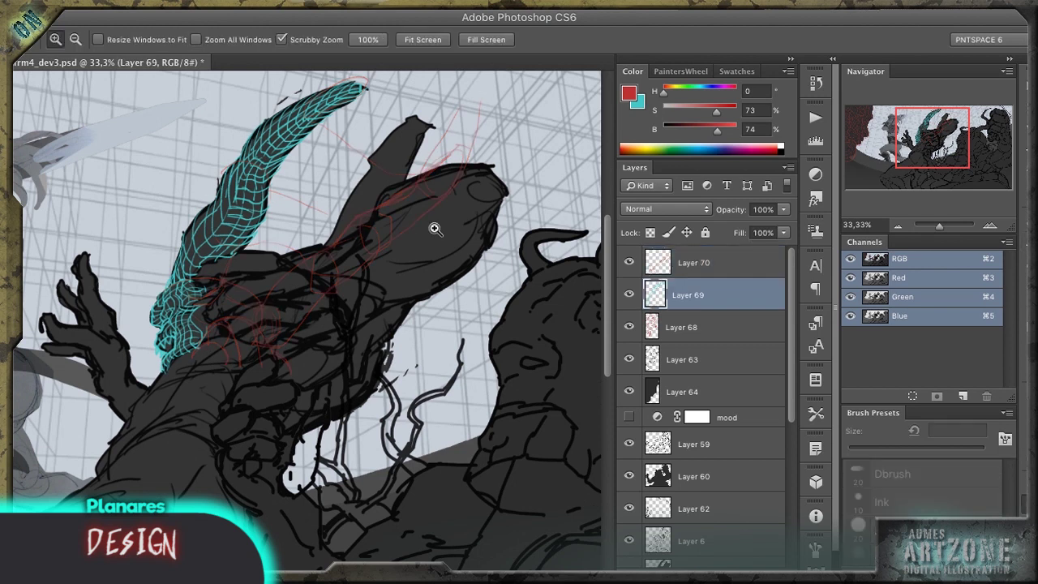
{"action": "key", "text": "ctrl+plus"}
{"action": "scroll", "coordinate": [794, 334], "scroll_direction": "down", "scroll_amount": 3}
{"action": "left_click", "coordinate": [706, 366]}
{"action": "left_click", "coordinate": [707, 399]}
{"action": "key", "text": "e"}
{"action": "mouse_move", "coordinate": [413, 140]}
{"action": "left_mouse_down"}
{"action": "mouse_move", "coordinate": [273, 259]}
{"action": "mouse_move", "coordinate": [280, 296]}
{"action": "left_mouse_up"}
{"action": "left_click", "coordinate": [707, 366]}
{"action": "left_click_drag", "start_coordinate": [405, 134], "coordinate": [309, 219]}
{"action": "left_click_drag", "start_coordinate": [381, 163], "coordinate": [271, 296]}
Step: Sample the forearm's dark grey and repaint the forearm's upper edge on Layer 58
{"action": "left_click", "coordinate": [694, 262]}
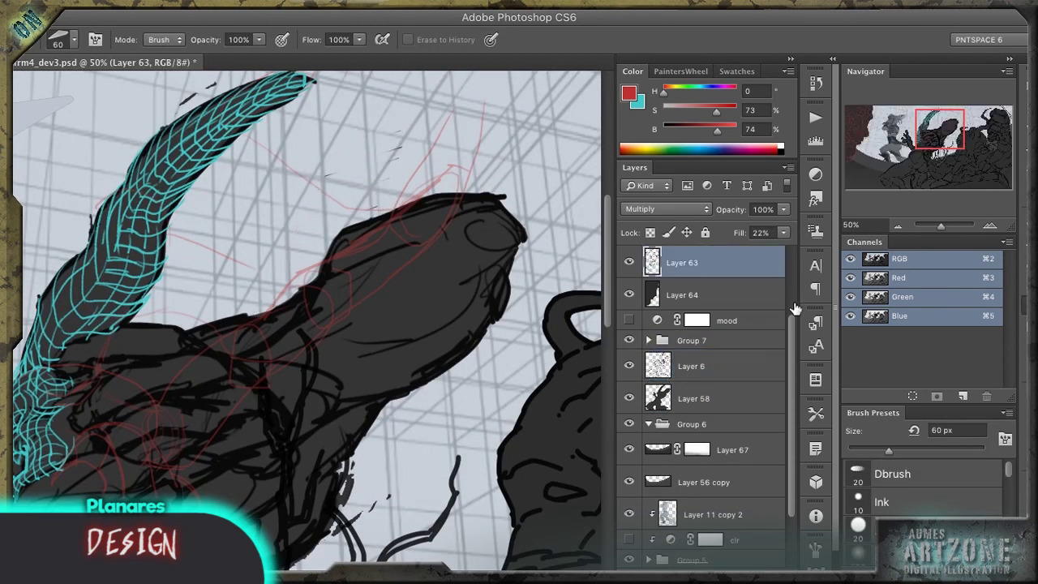
{"action": "scroll", "coordinate": [705, 324], "scroll_direction": "up", "scroll_amount": 3}
{"action": "left_click", "coordinate": [693, 262]}
{"action": "key", "text": "b"}
{"action": "left_click", "coordinate": [275, 304], "text": "super"}
{"action": "key", "text": "x"}
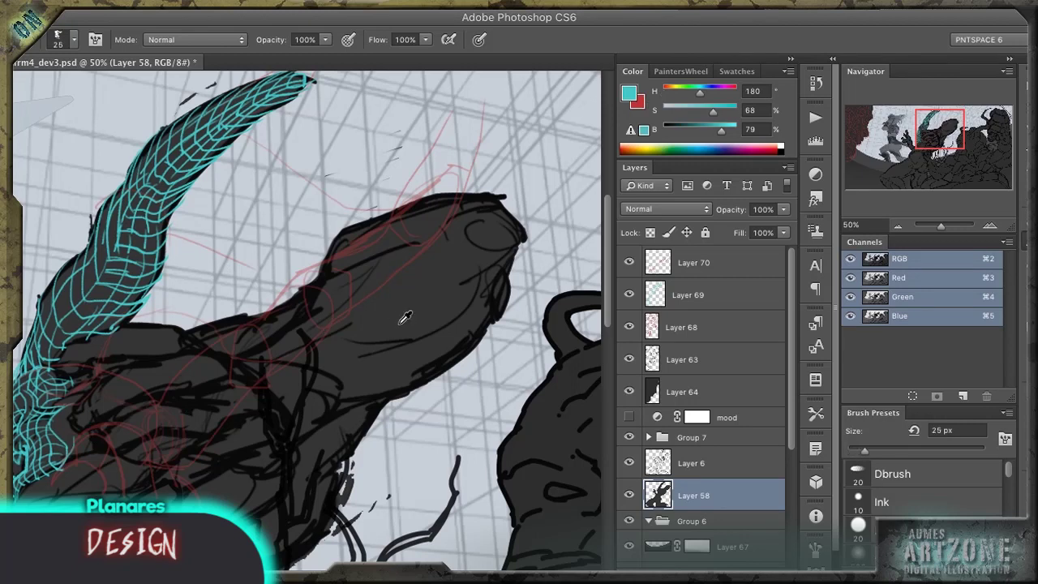
{"action": "left_click", "coordinate": [405, 318], "text": "alt"}
{"action": "left_click_drag", "start_coordinate": [422, 199], "coordinate": [470, 162]}
{"action": "key", "text": "e"}
{"action": "left_click_drag", "start_coordinate": [588, 383], "coordinate": [750, 262]}
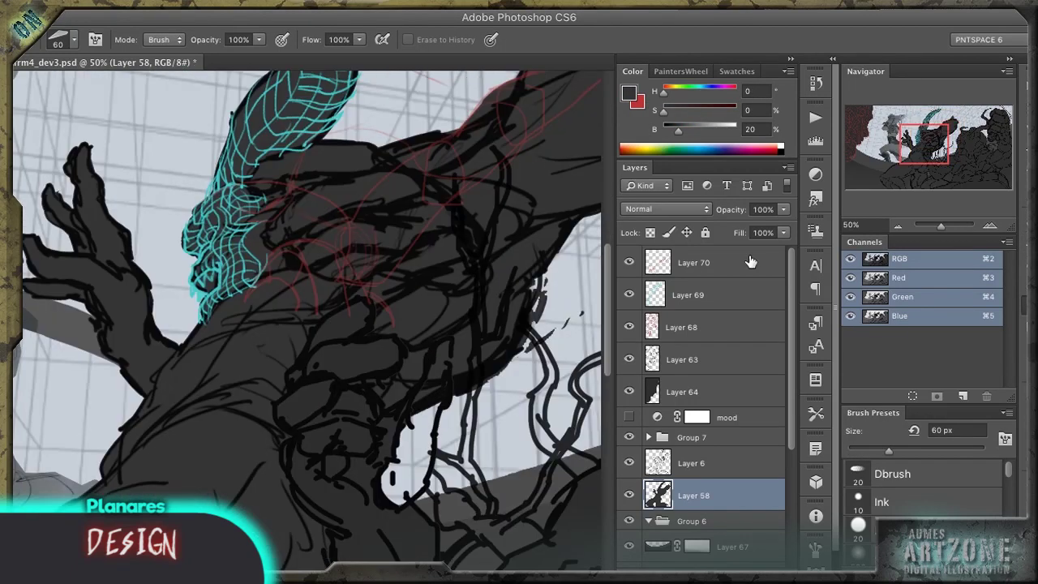
Step: Select Layer 70 and sketch red knuckle and finger shapes on the large hand with a 10 px brush
{"action": "left_click", "coordinate": [750, 261]}
{"action": "key", "text": "x"}
{"action": "key", "text": "z"}
{"action": "left_click", "coordinate": [441, 283]}
{"action": "key", "text": "b"}
{"action": "left_click_drag", "start_coordinate": [342, 290], "coordinate": [395, 311]}
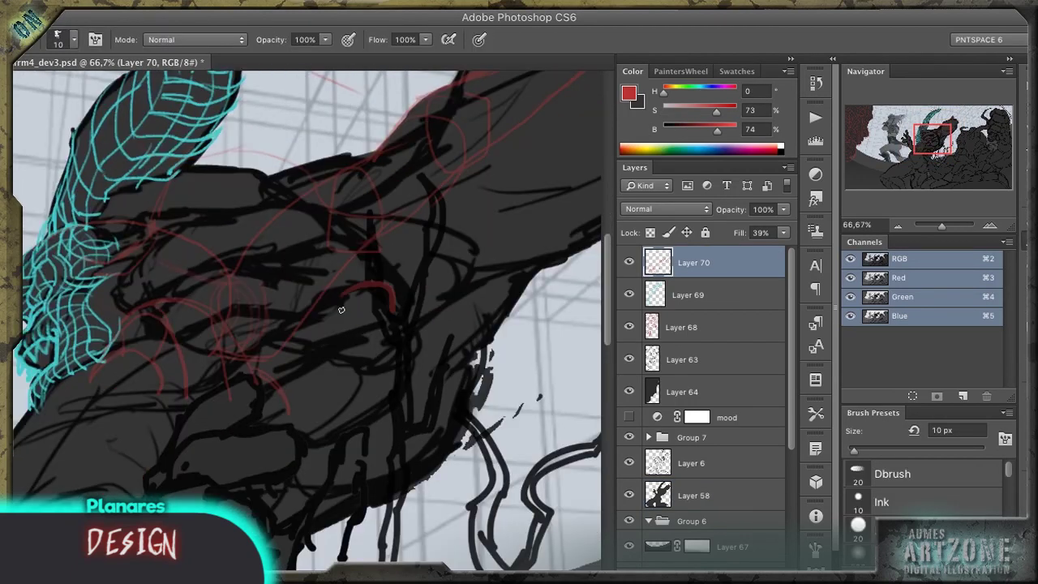
{"action": "mouse_move", "coordinate": [325, 226]}
{"action": "left_mouse_down"}
{"action": "mouse_move", "coordinate": [357, 258]}
{"action": "mouse_move", "coordinate": [209, 262]}
{"action": "left_mouse_up"}
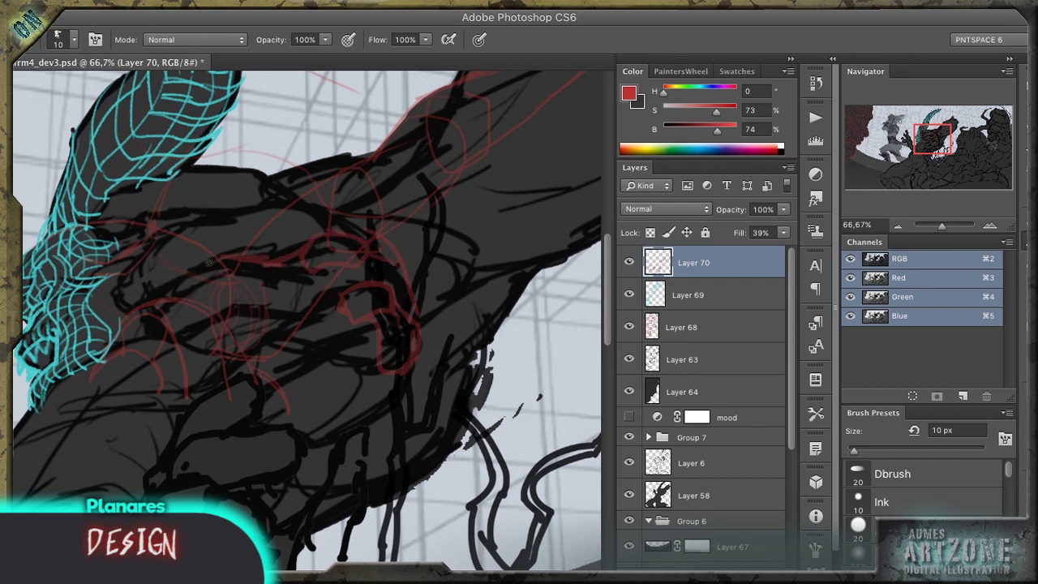
Step: Add a new layer above Layer 70 and outline the hand's row of knuckles in red
{"action": "left_click", "coordinate": [630, 327]}
{"action": "left_click", "coordinate": [629, 327]}
{"action": "key", "text": "ctrl+shift+alt+n"}
{"action": "mouse_move", "coordinate": [398, 305]}
{"action": "left_mouse_down"}
{"action": "mouse_move", "coordinate": [375, 326]}
{"action": "mouse_move", "coordinate": [357, 264]}
{"action": "mouse_move", "coordinate": [389, 243]}
{"action": "mouse_move", "coordinate": [305, 195]}
{"action": "mouse_move", "coordinate": [259, 217]}
{"action": "left_mouse_up"}
{"action": "left_click_drag", "start_coordinate": [233, 185], "coordinate": [280, 188]}
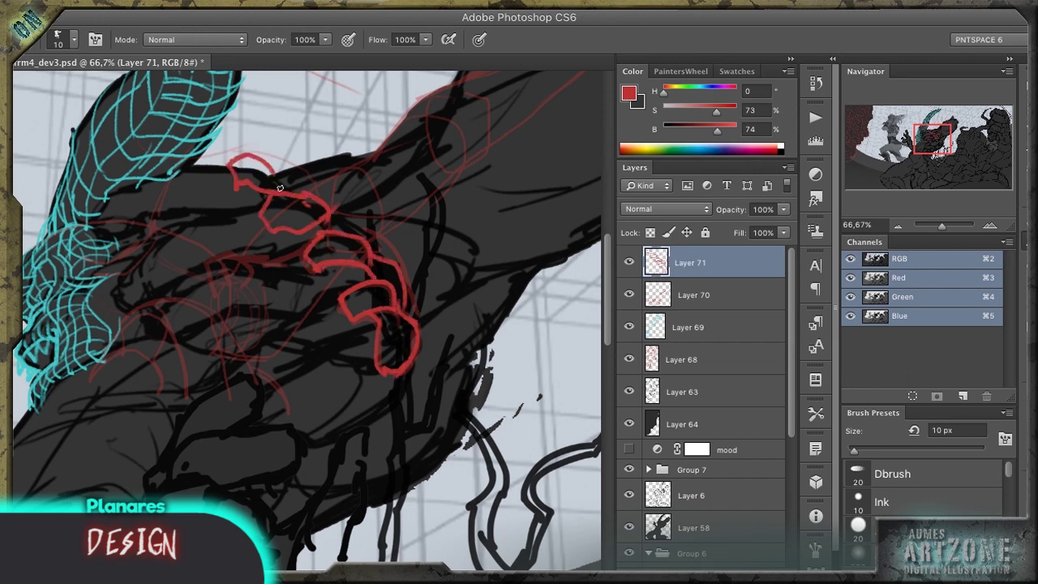
Step: Rotate the canvas and draw the bones and joints of the hand's lowest finger down to its tip
{"action": "key", "text": "r"}
{"action": "left_click_drag", "start_coordinate": [413, 310], "coordinate": [368, 259]}
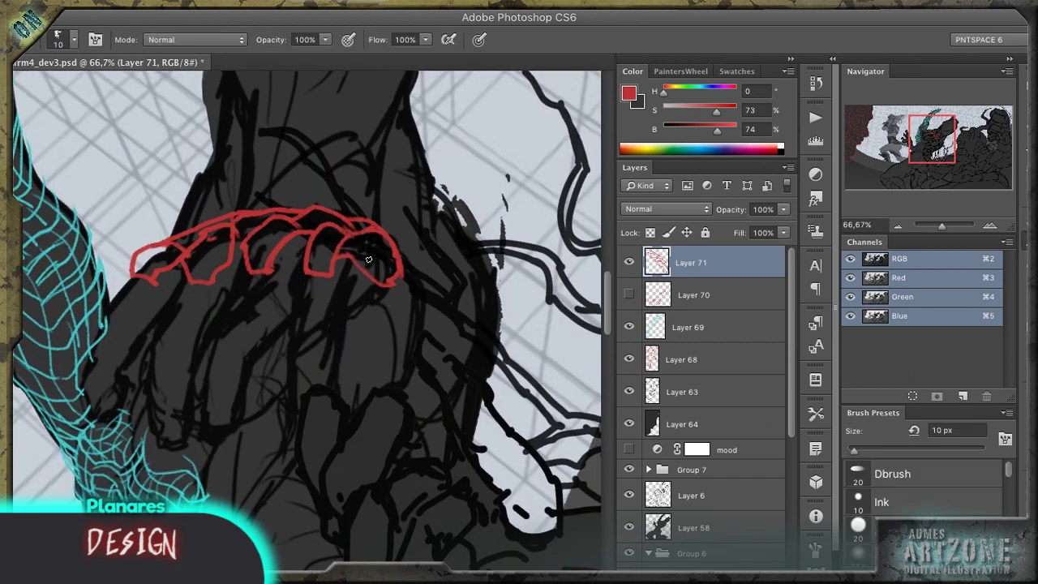
{"action": "mouse_move", "coordinate": [339, 335]}
{"action": "left_mouse_down"}
{"action": "mouse_move", "coordinate": [394, 203]}
{"action": "mouse_move", "coordinate": [372, 258]}
{"action": "left_mouse_up"}
{"action": "left_click_drag", "start_coordinate": [325, 229], "coordinate": [294, 365]}
{"action": "left_click_drag", "start_coordinate": [343, 338], "coordinate": [282, 422]}
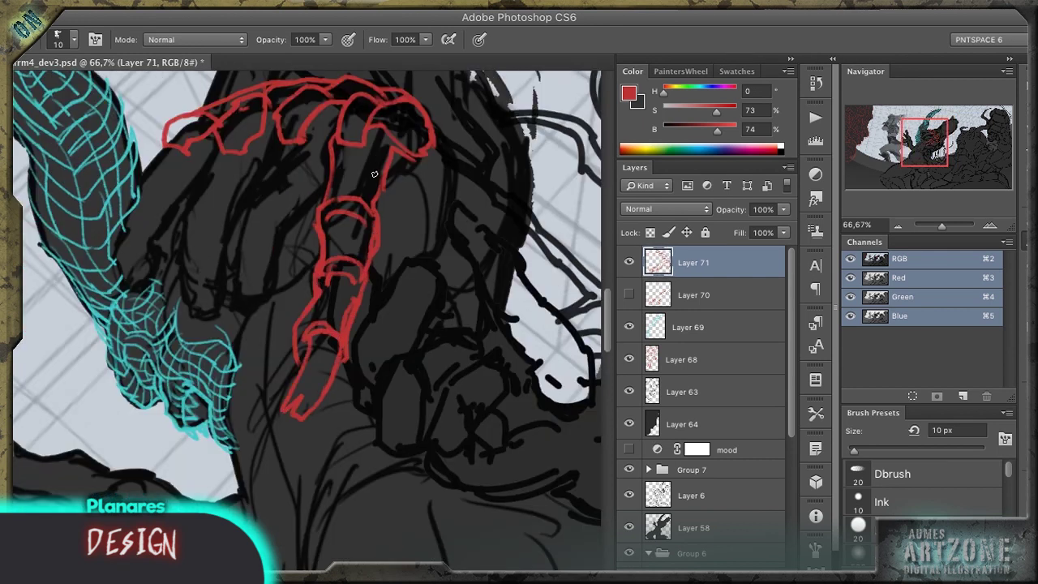
Step: Restore the canvas rotation and outline the first segments of the next finger, refining the lowest finger's joint
{"action": "key", "text": "r"}
{"action": "key", "text": "Escape"}
{"action": "key", "text": "b"}
{"action": "left_click_drag", "start_coordinate": [477, 212], "coordinate": [442, 244]}
{"action": "left_click_drag", "start_coordinate": [431, 183], "coordinate": [370, 200]}
{"action": "mouse_move", "coordinate": [389, 199]}
{"action": "left_mouse_down"}
{"action": "mouse_move", "coordinate": [388, 227]}
{"action": "mouse_move", "coordinate": [442, 229]}
{"action": "left_mouse_up"}
{"action": "left_click_drag", "start_coordinate": [438, 263], "coordinate": [497, 288]}
{"action": "left_click_drag", "start_coordinate": [362, 335], "coordinate": [316, 355]}
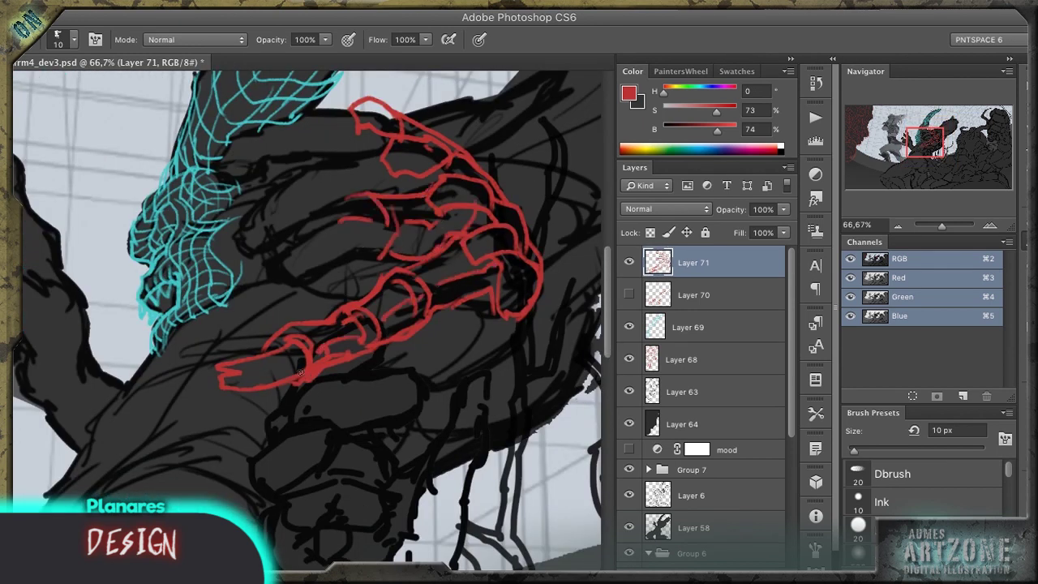
Step: Set Layer 71's fill to 67% and draw the middle segments of the second-lowest finger
{"action": "left_click_drag", "start_coordinate": [784, 233], "coordinate": [759, 249]}
{"action": "left_click_drag", "start_coordinate": [373, 243], "coordinate": [318, 279]}
{"action": "left_click_drag", "start_coordinate": [346, 214], "coordinate": [312, 236]}
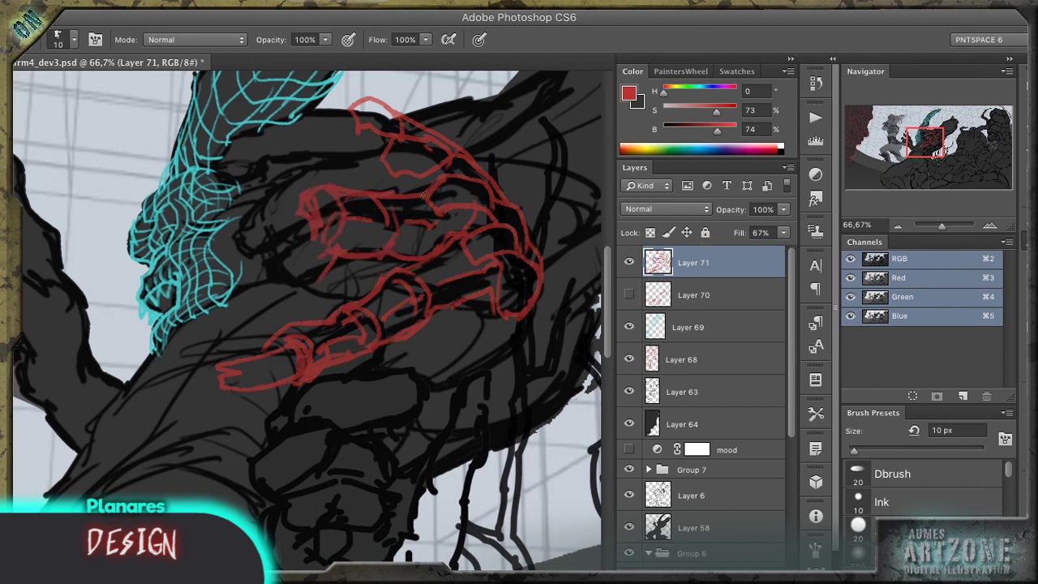
Step: Complete the second-lowest finger's tip and outline the upper fingers curling toward the creature's face and horn base
{"action": "mouse_move", "coordinate": [264, 259]}
{"action": "left_mouse_down"}
{"action": "mouse_move", "coordinate": [280, 315]}
{"action": "mouse_move", "coordinate": [203, 349]}
{"action": "left_mouse_up"}
{"action": "left_click_drag", "start_coordinate": [387, 152], "coordinate": [240, 209]}
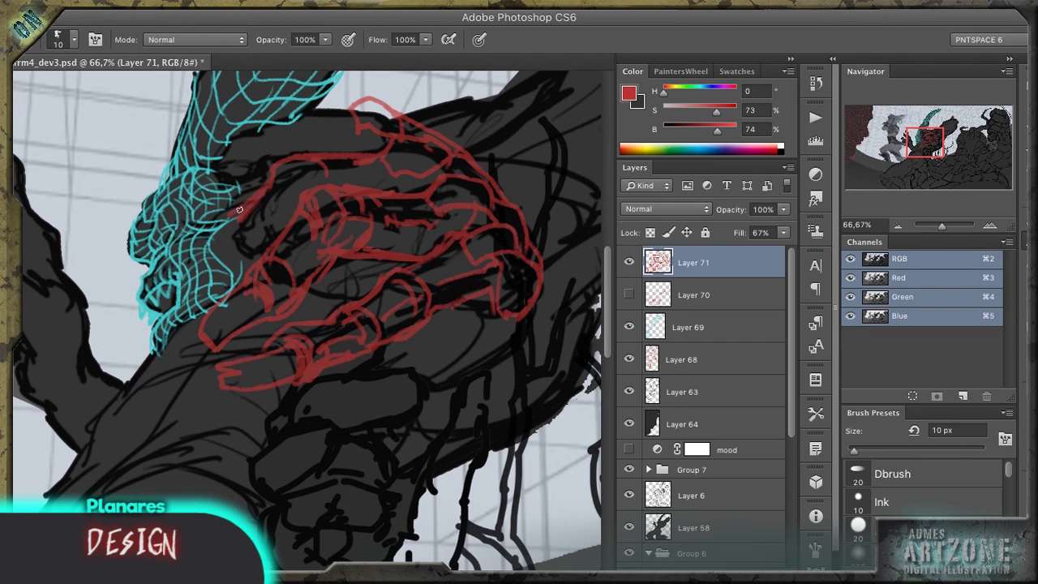
{"action": "left_click_drag", "start_coordinate": [219, 276], "coordinate": [259, 373]}
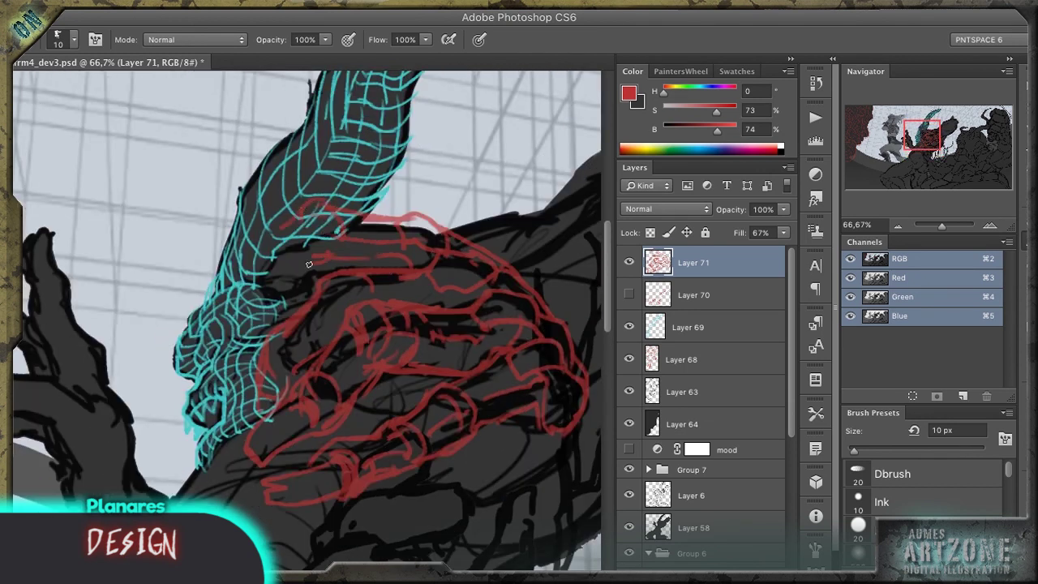
{"action": "left_click_drag", "start_coordinate": [244, 282], "coordinate": [233, 331]}
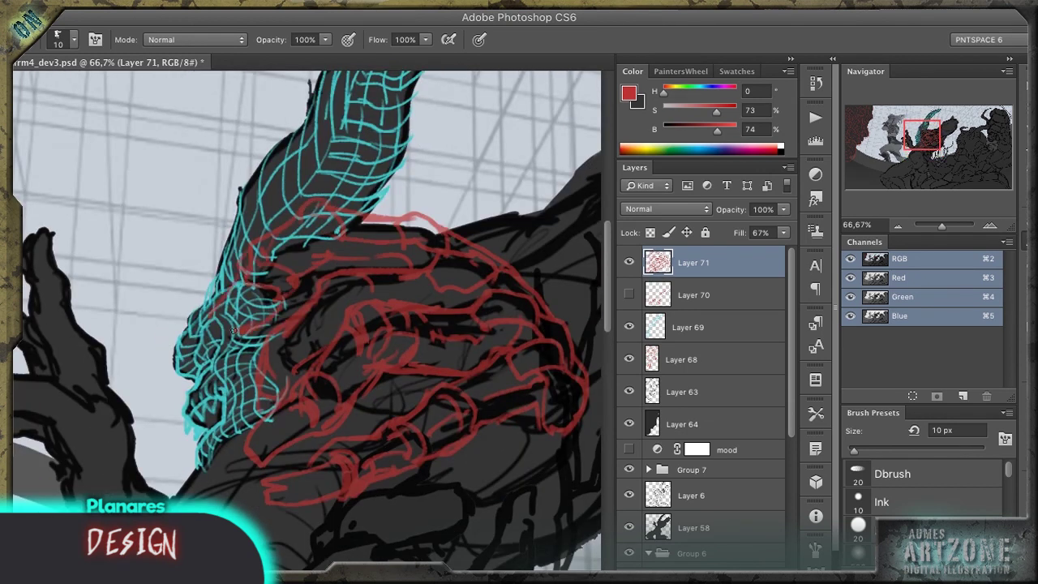
Step: Draw red contour lines along and around the wrist and lower forearm behind the knuckles
{"action": "mouse_move", "coordinate": [185, 384]}
{"action": "left_mouse_down"}
{"action": "mouse_move", "coordinate": [371, 236]}
{"action": "mouse_move", "coordinate": [301, 352]}
{"action": "mouse_move", "coordinate": [433, 204]}
{"action": "left_mouse_up"}
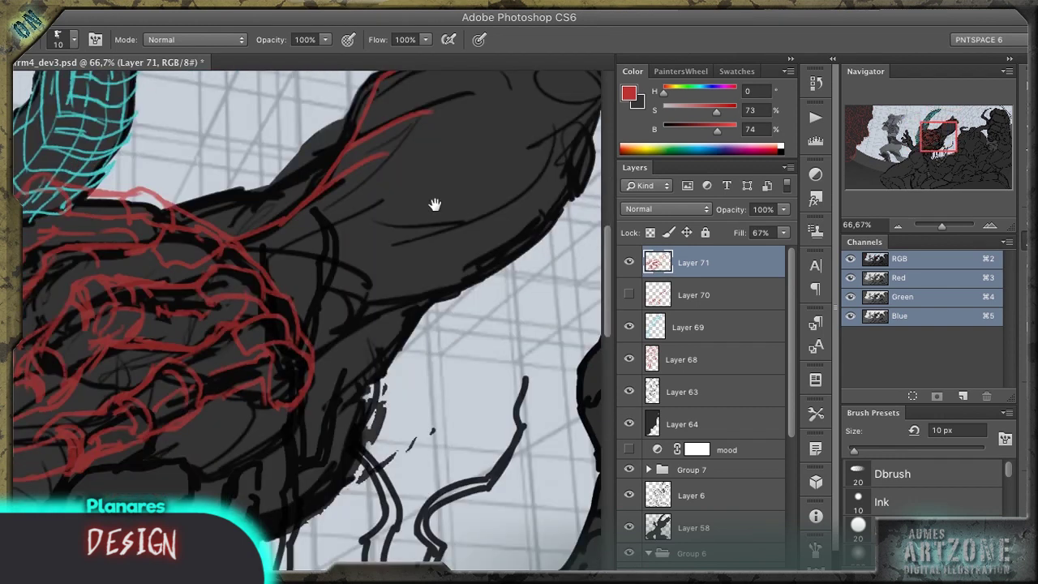
{"action": "left_click_drag", "start_coordinate": [308, 309], "coordinate": [336, 359]}
{"action": "mouse_move", "coordinate": [317, 414]}
{"action": "left_mouse_down"}
{"action": "mouse_move", "coordinate": [442, 244]}
{"action": "mouse_move", "coordinate": [369, 150]}
{"action": "left_mouse_up"}
{"action": "mouse_move", "coordinate": [364, 242]}
{"action": "left_mouse_down"}
{"action": "mouse_move", "coordinate": [278, 211]}
{"action": "mouse_move", "coordinate": [392, 146]}
{"action": "left_mouse_up"}
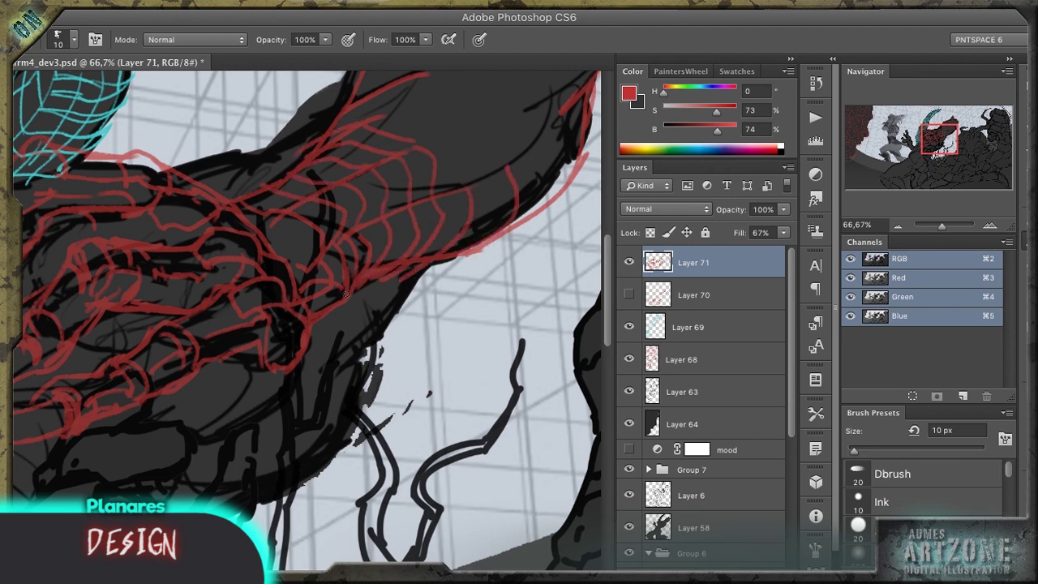
Step: Extend the red contour mesh on Layer 71 along the forearm to its far rounded end
{"action": "left_click_drag", "start_coordinate": [438, 194], "coordinate": [333, 329]}
{"action": "left_click_drag", "start_coordinate": [442, 276], "coordinate": [422, 365]}
{"action": "left_click_drag", "start_coordinate": [405, 284], "coordinate": [495, 172]}
{"action": "left_click_drag", "start_coordinate": [236, 276], "coordinate": [396, 216]}
{"action": "mouse_move", "coordinate": [260, 235]}
{"action": "left_mouse_down"}
{"action": "mouse_move", "coordinate": [423, 165]}
{"action": "mouse_move", "coordinate": [428, 151]}
{"action": "left_mouse_up"}
{"action": "mouse_move", "coordinate": [225, 431]}
{"action": "left_mouse_down"}
{"action": "mouse_move", "coordinate": [395, 236]}
{"action": "mouse_move", "coordinate": [348, 297]}
{"action": "mouse_move", "coordinate": [262, 346]}
{"action": "left_mouse_up"}
{"action": "key", "text": "e"}
Step: Copy the lassoed red hand mesh to a new layer and mask out overlapping hand lines on Layer 71 with a 45 px black brush
{"action": "key", "text": "ctrl+minus"}
{"action": "key", "text": "ctrl+minus"}
{"action": "key", "text": "l"}
{"action": "mouse_move", "coordinate": [285, 386]}
{"action": "left_mouse_down"}
{"action": "mouse_move", "coordinate": [345, 276]}
{"action": "mouse_move", "coordinate": [110, 252]}
{"action": "mouse_move", "coordinate": [172, 162]}
{"action": "left_mouse_up"}
{"action": "key", "text": "v"}
{"action": "key", "text": "Return"}
{"action": "key", "text": "ctrl+j"}
{"action": "left_click", "coordinate": [693, 295], "text": "shift"}
{"action": "left_click", "coordinate": [694, 294]}
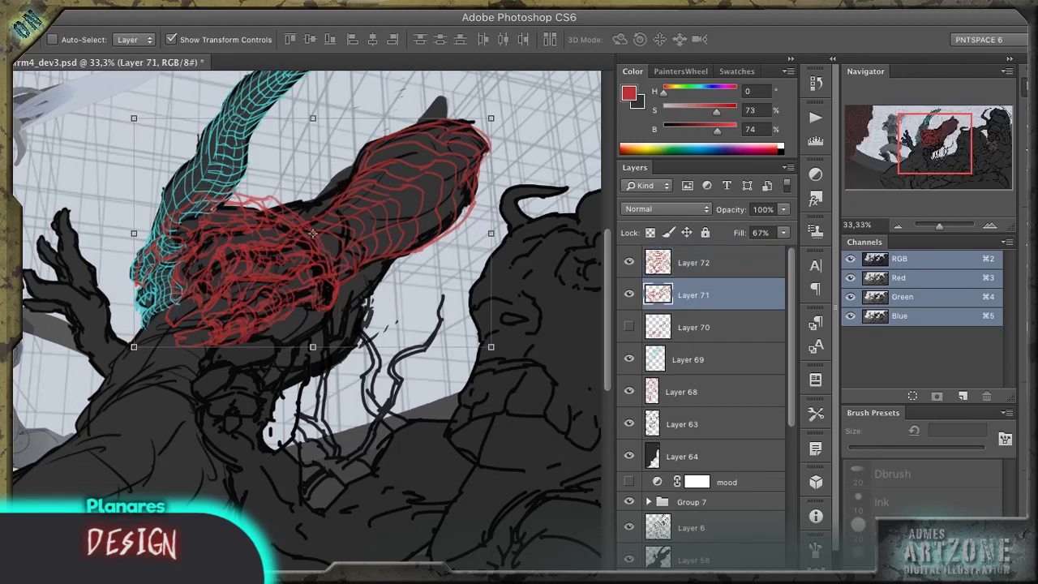
{"action": "key", "text": "b"}
{"action": "mouse_move", "coordinate": [173, 318]}
{"action": "left_mouse_down"}
{"action": "mouse_move", "coordinate": [236, 328]}
{"action": "mouse_move", "coordinate": [244, 215]}
{"action": "mouse_move", "coordinate": [239, 272]}
{"action": "mouse_move", "coordinate": [308, 243]}
{"action": "left_mouse_up"}
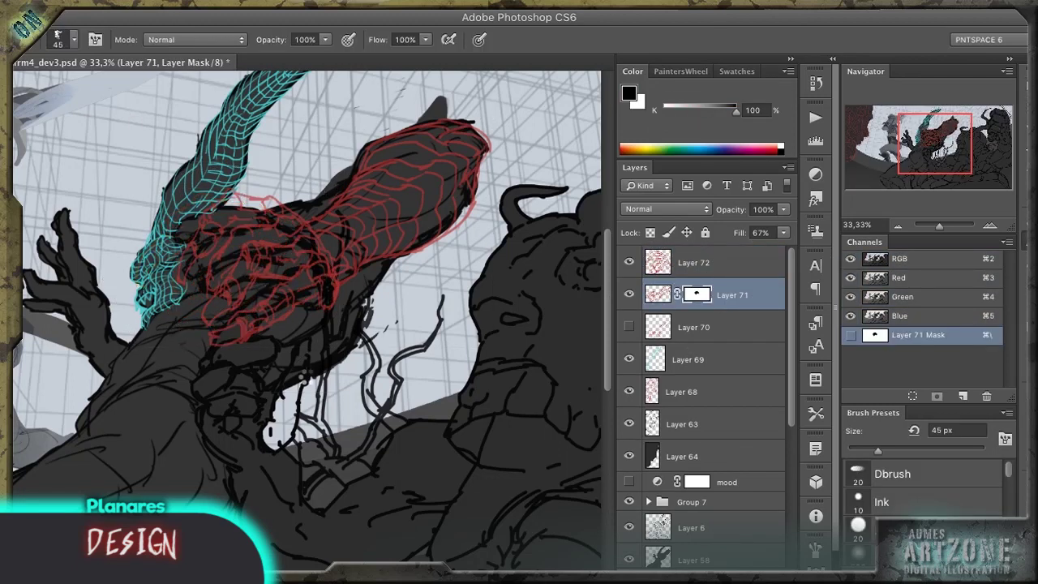
Step: Draw thick blue (H 209, S 85, B 80) block outlines of the fingers and knuckles on Layer 69
{"action": "scroll", "coordinate": [311, 260], "scroll_direction": "up", "scroll_amount": 2}
{"action": "left_click", "coordinate": [688, 359]}
{"action": "key", "text": "bracketleft"}
{"action": "key", "text": "bracketleft"}
{"action": "key", "text": "bracketleft"}
{"action": "left_click_drag", "start_coordinate": [706, 130], "coordinate": [715, 134]}
{"action": "left_click", "coordinate": [705, 91]}
{"action": "left_click", "coordinate": [726, 110]}
{"action": "left_click", "coordinate": [722, 129]}
{"action": "left_click_drag", "start_coordinate": [297, 208], "coordinate": [341, 308]}
{"action": "mouse_move", "coordinate": [232, 180]}
{"action": "left_mouse_down"}
{"action": "mouse_move", "coordinate": [360, 311]}
{"action": "mouse_move", "coordinate": [473, 307]}
{"action": "left_mouse_up"}
{"action": "mouse_move", "coordinate": [381, 248]}
{"action": "left_mouse_down"}
{"action": "mouse_move", "coordinate": [260, 264]}
{"action": "mouse_move", "coordinate": [345, 302]}
{"action": "left_mouse_up"}
{"action": "key", "text": "e"}
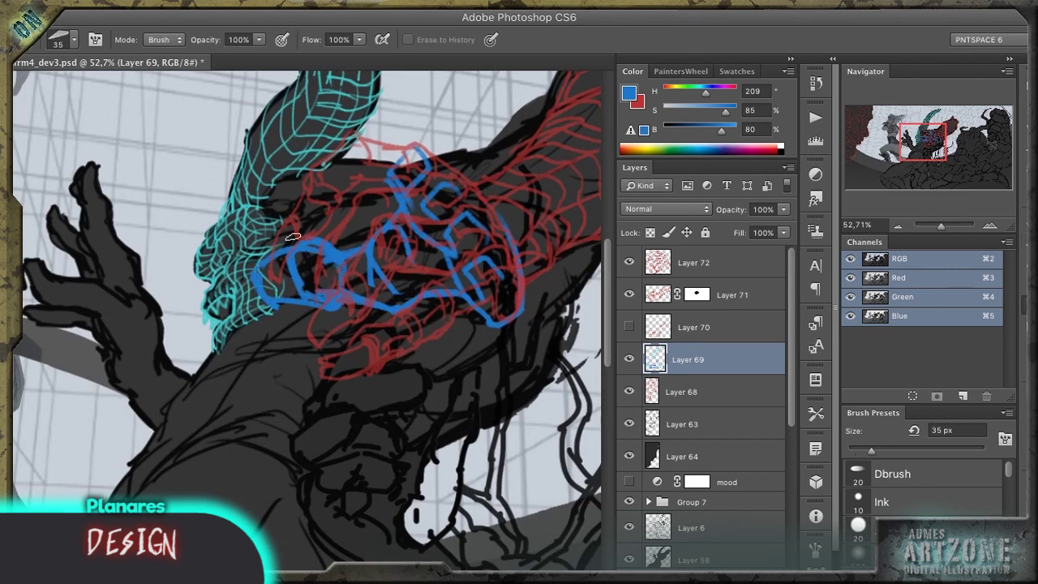
Step: On a new layer, outline the forearm and its rounded end in blue with a 15 px brush
{"action": "key", "text": "ctrl+shift+n"}
{"action": "key", "text": "Return"}
{"action": "key", "text": "b"}
{"action": "left_click_drag", "start_coordinate": [422, 244], "coordinate": [349, 297]}
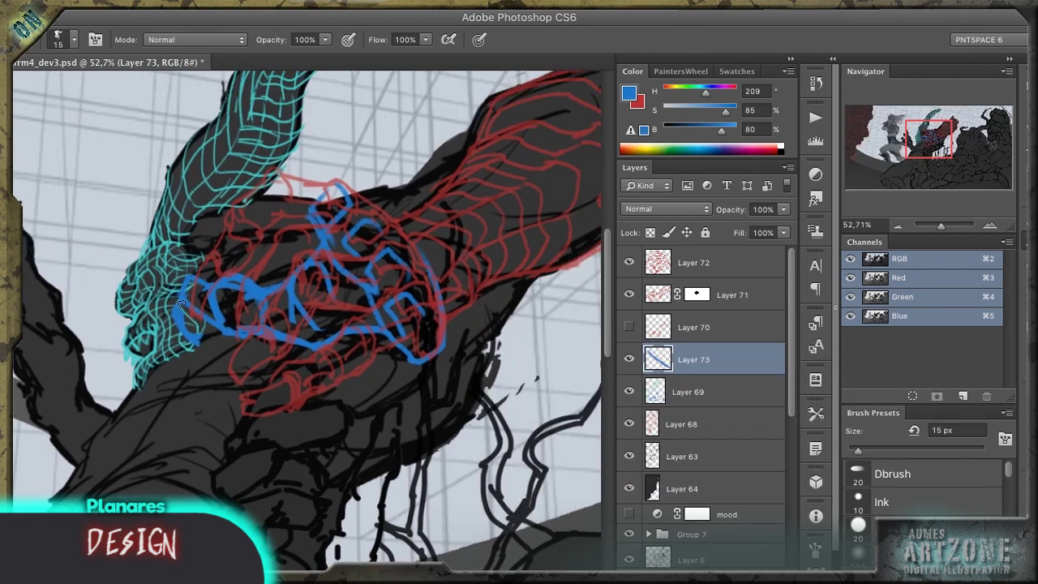
{"action": "left_click_drag", "start_coordinate": [446, 210], "coordinate": [342, 269]}
{"action": "mouse_move", "coordinate": [267, 308]}
{"action": "left_mouse_down"}
{"action": "mouse_move", "coordinate": [406, 161]}
{"action": "mouse_move", "coordinate": [507, 215]}
{"action": "left_mouse_up"}
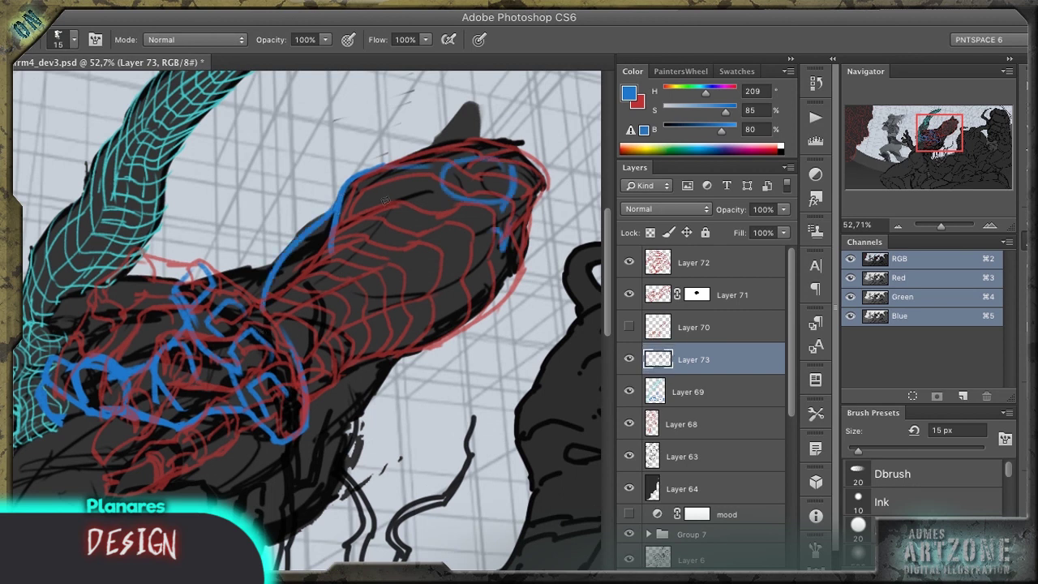
{"action": "left_click_drag", "start_coordinate": [406, 170], "coordinate": [487, 284]}
{"action": "left_click_drag", "start_coordinate": [422, 300], "coordinate": [280, 321]}
Step: Draw sweeping blue contour curves around the forearm and across the wrist and hand
{"action": "left_click_drag", "start_coordinate": [311, 390], "coordinate": [455, 325]}
{"action": "left_click_drag", "start_coordinate": [438, 182], "coordinate": [458, 206]}
{"action": "left_click_drag", "start_coordinate": [348, 203], "coordinate": [308, 284]}
{"action": "left_click_drag", "start_coordinate": [366, 268], "coordinate": [454, 195]}
{"action": "left_click_drag", "start_coordinate": [332, 244], "coordinate": [528, 179]}
{"action": "left_click_drag", "start_coordinate": [406, 276], "coordinate": [300, 317]}
{"action": "left_click_drag", "start_coordinate": [422, 243], "coordinate": [470, 187]}
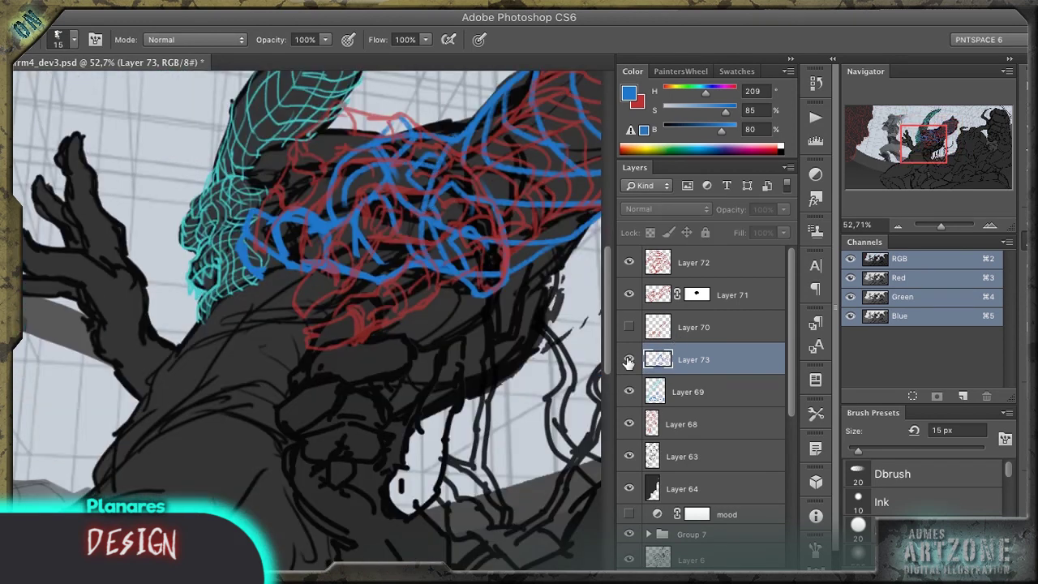
{"action": "left_click_drag", "start_coordinate": [341, 203], "coordinate": [568, 89]}
{"action": "left_click_drag", "start_coordinate": [252, 236], "coordinate": [600, 187]}
{"action": "mouse_move", "coordinate": [345, 195]}
{"action": "left_mouse_down"}
{"action": "mouse_move", "coordinate": [430, 227]}
{"action": "mouse_move", "coordinate": [410, 162]}
{"action": "mouse_move", "coordinate": [341, 235]}
{"action": "mouse_move", "coordinate": [316, 284]}
{"action": "mouse_move", "coordinate": [389, 251]}
{"action": "left_mouse_up"}
Step: On a new layer, draw orange (H 29, S 77, B 87) contour bands over the form below the creature's face and hand
{"action": "key", "text": "ctrl+alt+shift+n"}
{"action": "mouse_move", "coordinate": [341, 320]}
{"action": "left_mouse_down"}
{"action": "mouse_move", "coordinate": [284, 312]}
{"action": "mouse_move", "coordinate": [205, 324]}
{"action": "left_mouse_up"}
{"action": "left_click_drag", "start_coordinate": [300, 312], "coordinate": [182, 349]}
{"action": "left_click_drag", "start_coordinate": [398, 292], "coordinate": [231, 318]}
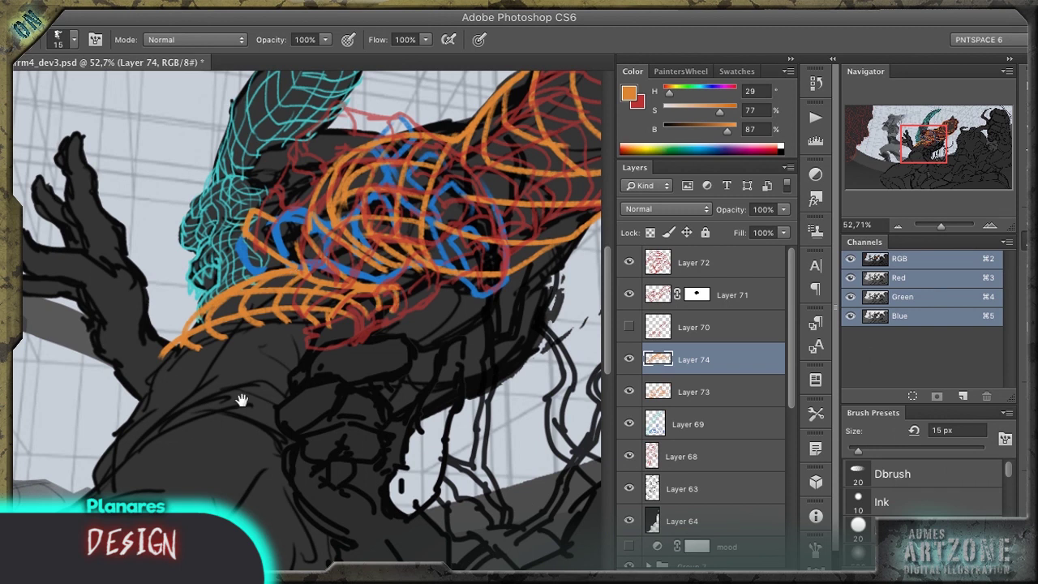
{"action": "left_click_drag", "start_coordinate": [239, 398], "coordinate": [372, 273]}
{"action": "mouse_move", "coordinate": [272, 275]}
{"action": "left_mouse_down"}
{"action": "mouse_move", "coordinate": [430, 188]}
{"action": "mouse_move", "coordinate": [442, 244]}
{"action": "left_mouse_up"}
Step: Reduce the brush to 8–9 px and draw the crossing orange lines that turn the bands below the face into a mesh
{"action": "key", "text": "["}
{"action": "key", "text": "["}
{"action": "key", "text": "["}
{"action": "left_click_drag", "start_coordinate": [312, 247], "coordinate": [414, 260]}
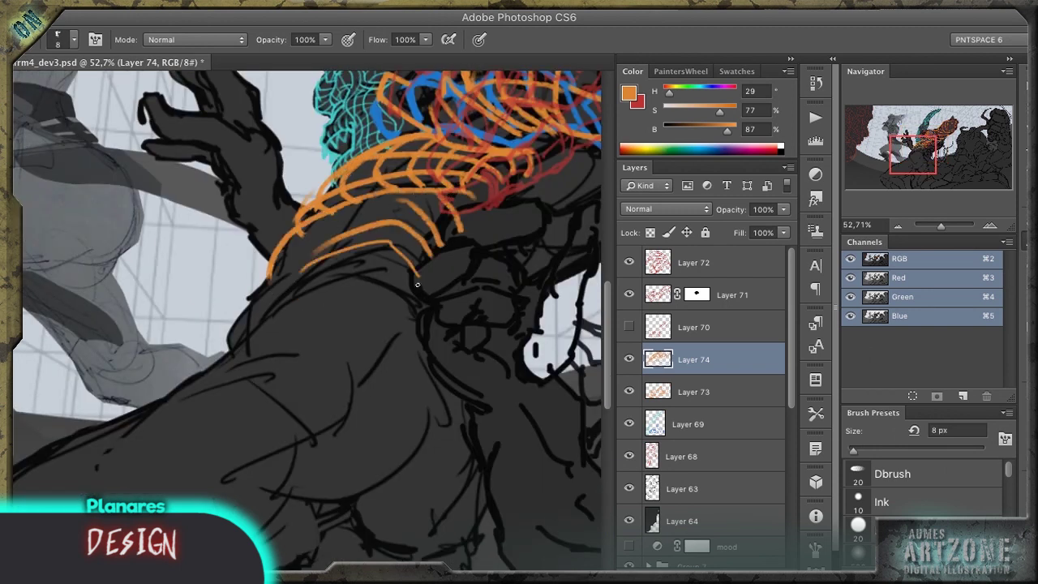
{"action": "left_click_drag", "start_coordinate": [292, 296], "coordinate": [422, 313]}
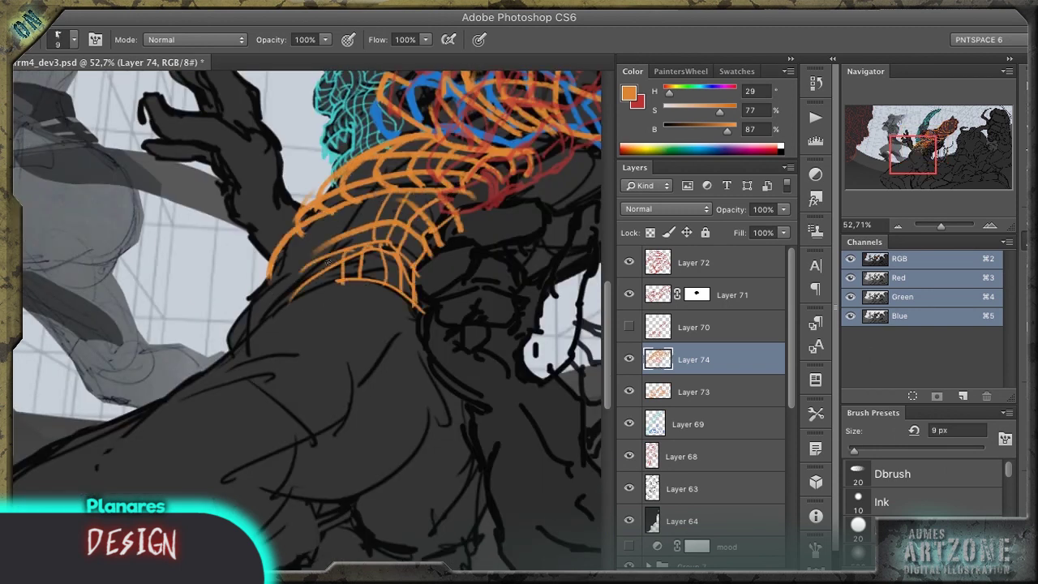
{"action": "left_click_drag", "start_coordinate": [321, 218], "coordinate": [308, 276]}
{"action": "left_click_drag", "start_coordinate": [297, 235], "coordinate": [284, 302]}
{"action": "left_click_drag", "start_coordinate": [281, 253], "coordinate": [259, 324]}
{"action": "left_click_drag", "start_coordinate": [265, 276], "coordinate": [235, 352]}
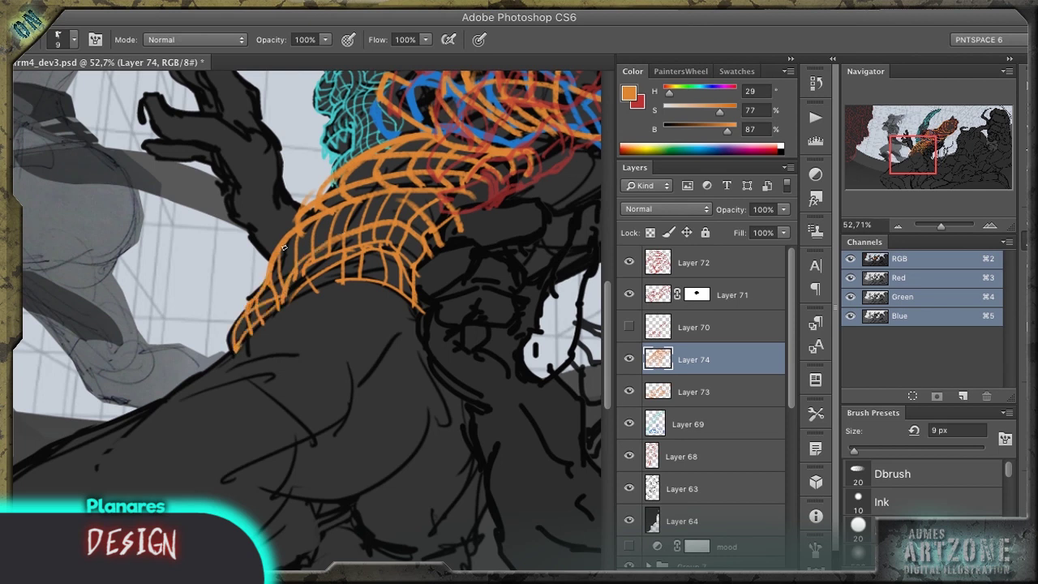
Step: Draw orange contour bands around the curved form beneath the wrist and forearm
{"action": "left_click_drag", "start_coordinate": [284, 247], "coordinate": [126, 345]}
{"action": "left_click_drag", "start_coordinate": [308, 334], "coordinate": [288, 487]}
{"action": "left_click_drag", "start_coordinate": [369, 277], "coordinate": [345, 397]}
{"action": "left_click_drag", "start_coordinate": [495, 218], "coordinate": [363, 393]}
{"action": "mouse_move", "coordinate": [511, 250]}
{"action": "left_mouse_down"}
{"action": "mouse_move", "coordinate": [490, 309]}
{"action": "mouse_move", "coordinate": [333, 426]}
{"action": "left_mouse_up"}
{"action": "left_click_drag", "start_coordinate": [380, 347], "coordinate": [258, 503]}
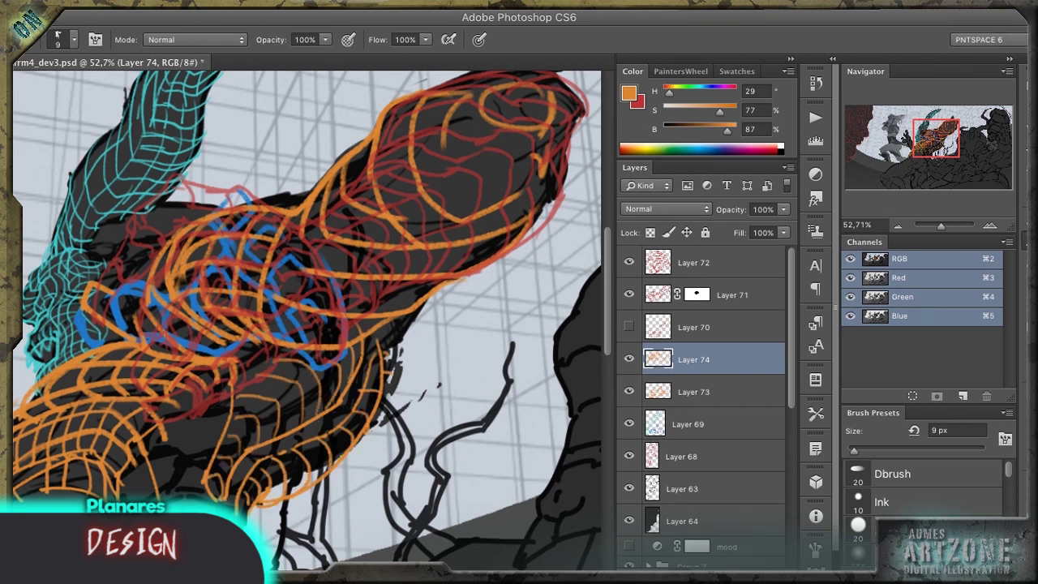
Step: Add a mask to Layer 74 and hide the overlapping orange lines beneath the hand with a 50 px brush
{"action": "key", "text": "ctrl+alt+m"}
{"action": "key", "text": "bracketright"}
{"action": "key", "text": "bracketright"}
{"action": "key", "text": "bracketright"}
{"action": "key", "text": "bracketright"}
{"action": "key", "text": "bracketright"}
{"action": "key", "text": "ctrl+2"}
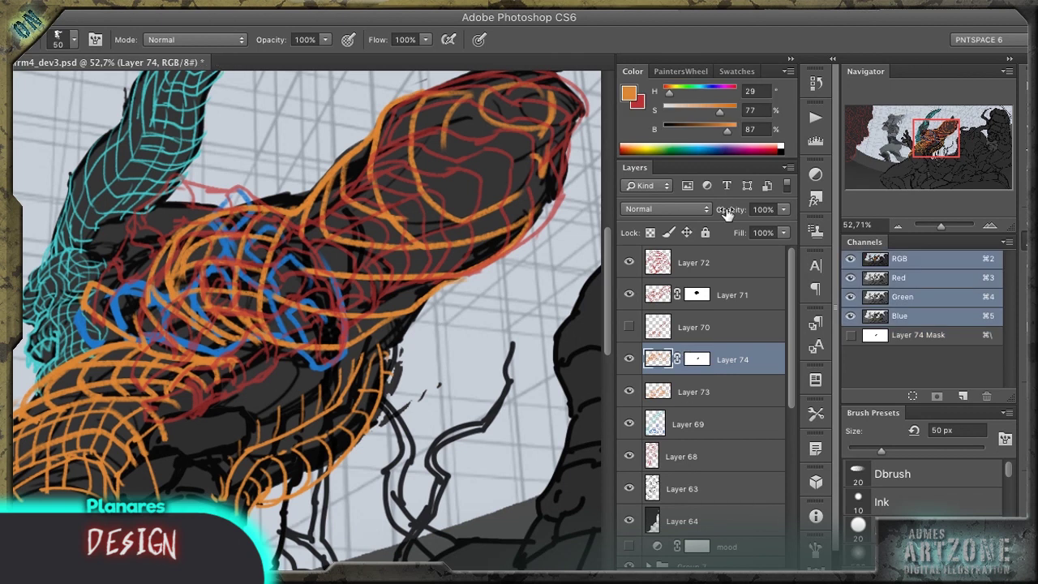
Step: Hide Layers 72, 71 and 69, and draw purple (H 250, S 53, B 80) contours on a new layer over the form beneath the hand
{"action": "key", "text": "ctrl+shift+alt+n"}
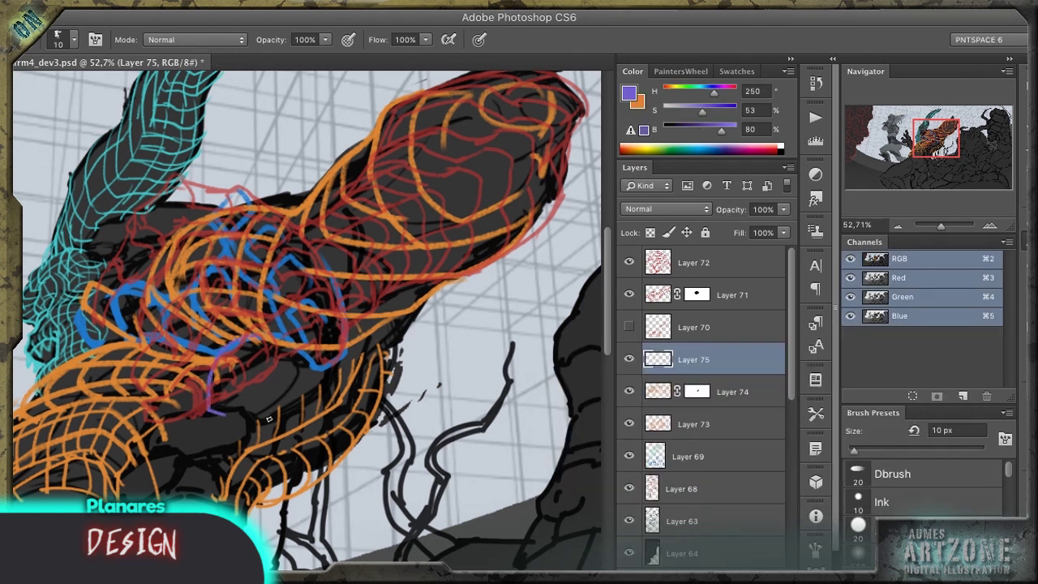
{"action": "left_click_drag", "start_coordinate": [268, 419], "coordinate": [327, 365]}
{"action": "left_click", "coordinate": [629, 262]}
{"action": "left_click", "coordinate": [630, 295]}
{"action": "left_click", "coordinate": [630, 456]}
{"action": "left_click", "coordinate": [630, 424]}
{"action": "left_click", "coordinate": [629, 424]}
{"action": "mouse_move", "coordinate": [263, 334]}
{"action": "left_mouse_down"}
{"action": "mouse_move", "coordinate": [389, 318]}
{"action": "mouse_move", "coordinate": [150, 448]}
{"action": "left_mouse_up"}
{"action": "mouse_move", "coordinate": [213, 354]}
{"action": "left_mouse_down"}
{"action": "mouse_move", "coordinate": [246, 428]}
{"action": "mouse_move", "coordinate": [328, 381]}
{"action": "mouse_move", "coordinate": [388, 367]}
{"action": "left_mouse_up"}
{"action": "left_click_drag", "start_coordinate": [274, 425], "coordinate": [384, 230]}
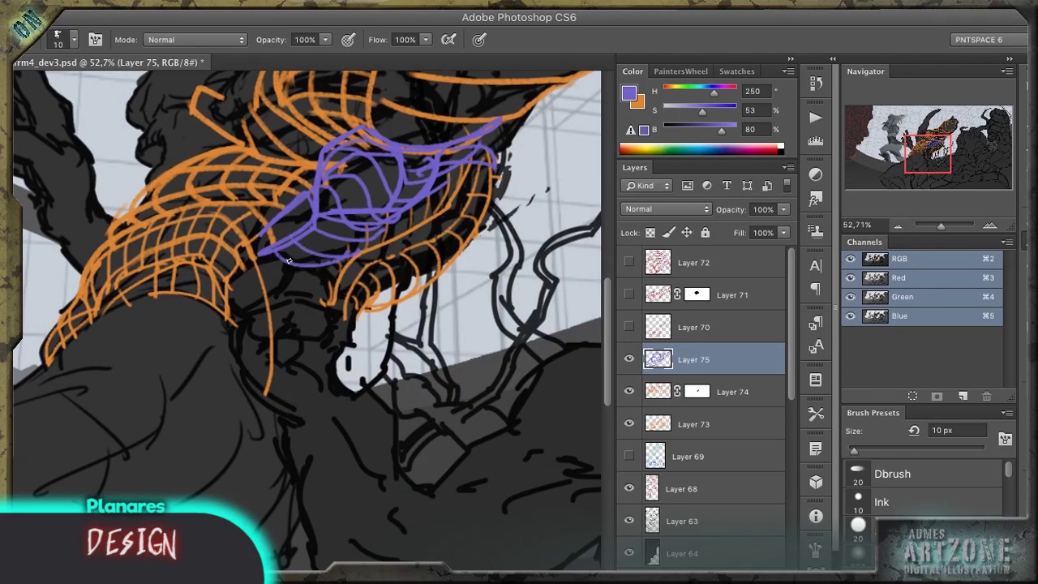
Step: Draw a purple contour mesh down the narrow vertical form below the orange bands
{"action": "left_click_drag", "start_coordinate": [257, 259], "coordinate": [245, 329]}
{"action": "left_click_drag", "start_coordinate": [312, 308], "coordinate": [292, 456]}
{"action": "left_click_drag", "start_coordinate": [312, 264], "coordinate": [284, 377]}
{"action": "left_click_drag", "start_coordinate": [354, 355], "coordinate": [402, 205]}
{"action": "left_click_drag", "start_coordinate": [401, 167], "coordinate": [339, 404]}
{"action": "left_click_drag", "start_coordinate": [340, 402], "coordinate": [323, 499]}
{"action": "left_click_drag", "start_coordinate": [466, 130], "coordinate": [272, 305]}
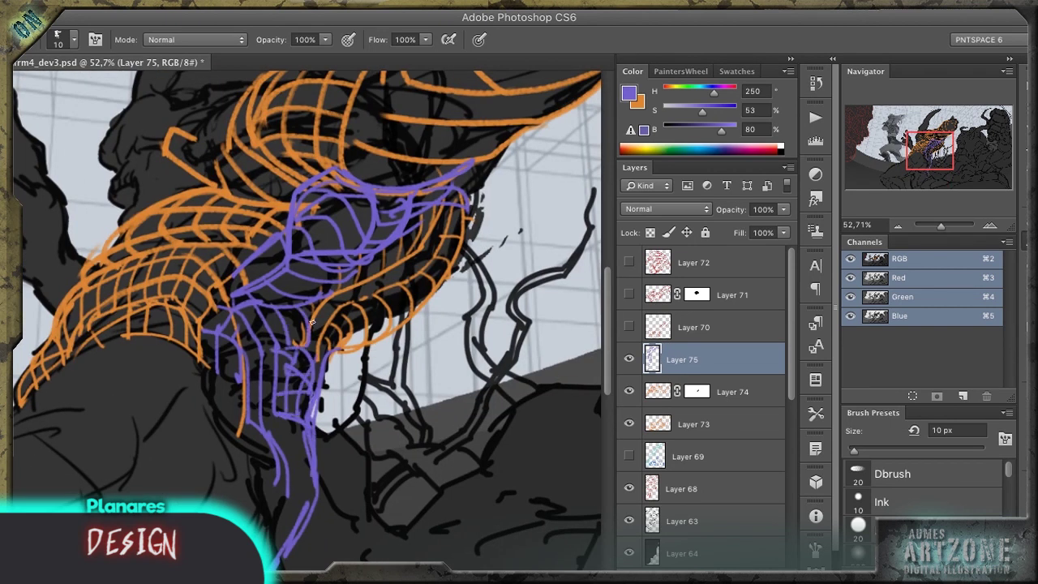
Step: Outline the large rounded form below the orange mesh in purple, marking its fold lines
{"action": "left_click_drag", "start_coordinate": [425, 243], "coordinate": [693, 40]}
{"action": "left_click_drag", "start_coordinate": [280, 198], "coordinate": [469, 171]}
{"action": "mouse_move", "coordinate": [466, 182]}
{"action": "left_mouse_down"}
{"action": "mouse_move", "coordinate": [422, 252]}
{"action": "mouse_move", "coordinate": [340, 284]}
{"action": "left_mouse_up"}
{"action": "left_click_drag", "start_coordinate": [268, 354], "coordinate": [345, 353]}
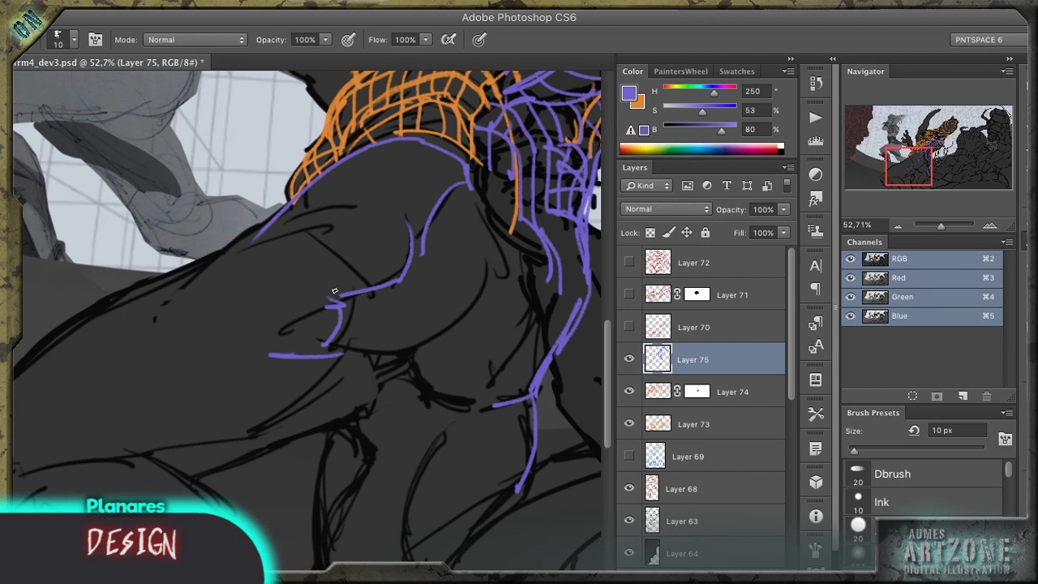
Step: Fill the upper part of the large rounded form with crossing purple contour lines
{"action": "left_click_drag", "start_coordinate": [154, 290], "coordinate": [349, 247]}
{"action": "left_click_drag", "start_coordinate": [215, 260], "coordinate": [315, 221]}
{"action": "left_click_drag", "start_coordinate": [436, 144], "coordinate": [292, 212]}
{"action": "left_click_drag", "start_coordinate": [328, 252], "coordinate": [458, 167]}
{"action": "left_click_drag", "start_coordinate": [349, 284], "coordinate": [418, 213]}
{"action": "left_click_drag", "start_coordinate": [296, 237], "coordinate": [394, 207]}
{"action": "left_click_drag", "start_coordinate": [316, 209], "coordinate": [434, 166]}
{"action": "left_click_drag", "start_coordinate": [365, 172], "coordinate": [444, 144]}
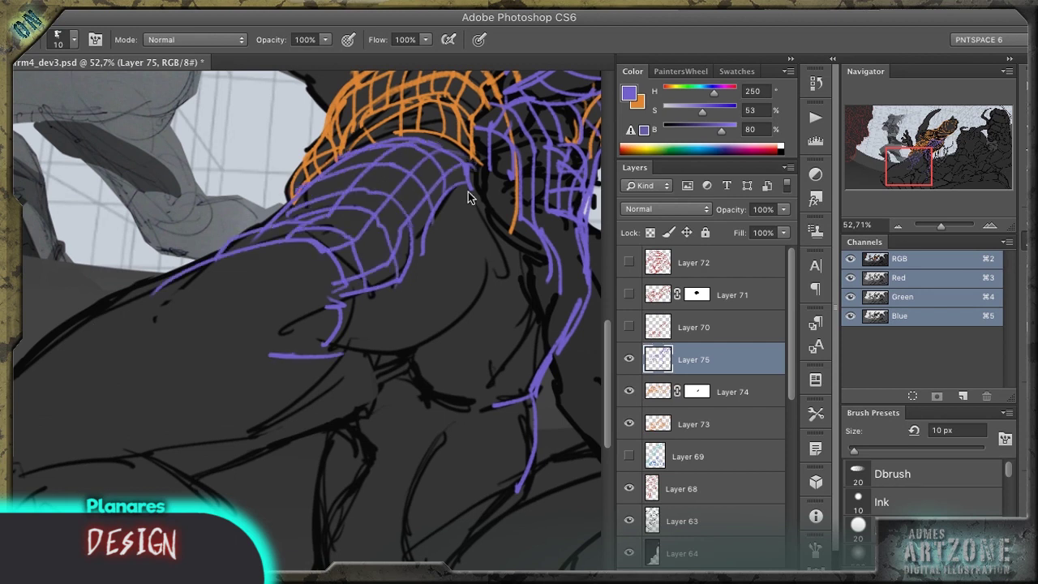
Step: Extend the purple mesh around the rounded form's lower side and outline the upper edge of the adjoining long form
{"action": "left_click_drag", "start_coordinate": [466, 190], "coordinate": [499, 276]}
{"action": "left_click_drag", "start_coordinate": [438, 215], "coordinate": [450, 308]}
{"action": "left_click_drag", "start_coordinate": [421, 268], "coordinate": [402, 349]}
{"action": "left_click_drag", "start_coordinate": [377, 294], "coordinate": [345, 359]}
{"action": "left_click_drag", "start_coordinate": [490, 243], "coordinate": [389, 353]}
{"action": "left_click_drag", "start_coordinate": [491, 229], "coordinate": [430, 324]}
{"action": "left_click_drag", "start_coordinate": [227, 360], "coordinate": [462, 279]}
{"action": "mouse_move", "coordinate": [496, 159]}
{"action": "left_mouse_down"}
{"action": "mouse_move", "coordinate": [155, 337]}
{"action": "mouse_move", "coordinate": [300, 220]}
{"action": "left_mouse_up"}
{"action": "left_click_drag", "start_coordinate": [560, 329], "coordinate": [430, 345]}
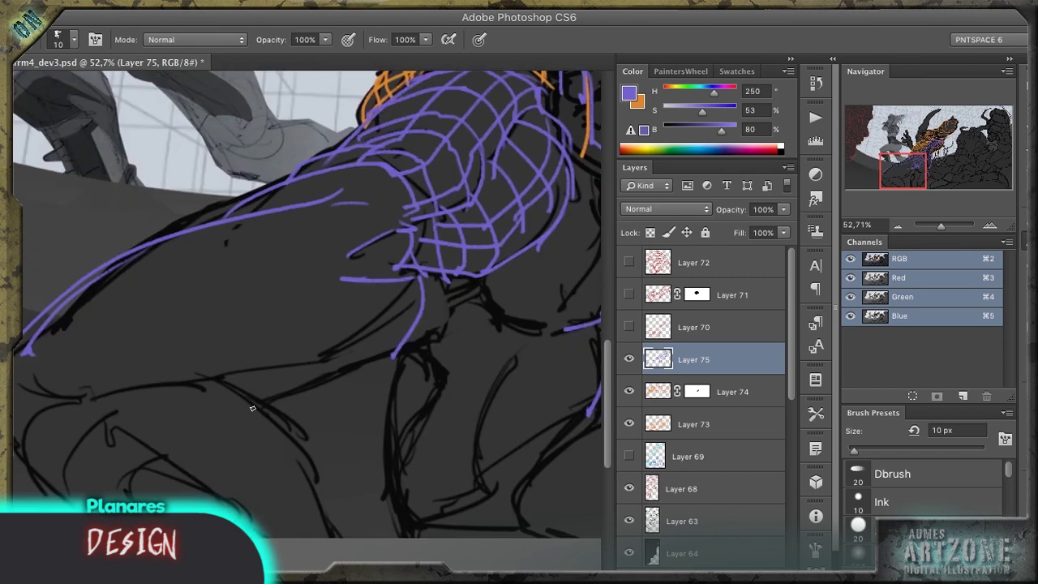
Step: Outline the long form's underside in purple and mesh its length and folds with curved contour lines
{"action": "left_click_drag", "start_coordinate": [253, 408], "coordinate": [420, 268]}
{"action": "left_click_drag", "start_coordinate": [400, 284], "coordinate": [14, 375]}
{"action": "left_click_drag", "start_coordinate": [372, 256], "coordinate": [247, 297]}
{"action": "left_click_drag", "start_coordinate": [316, 269], "coordinate": [284, 291]}
{"action": "left_click_drag", "start_coordinate": [268, 231], "coordinate": [44, 357]}
{"action": "left_click_drag", "start_coordinate": [243, 300], "coordinate": [193, 375]}
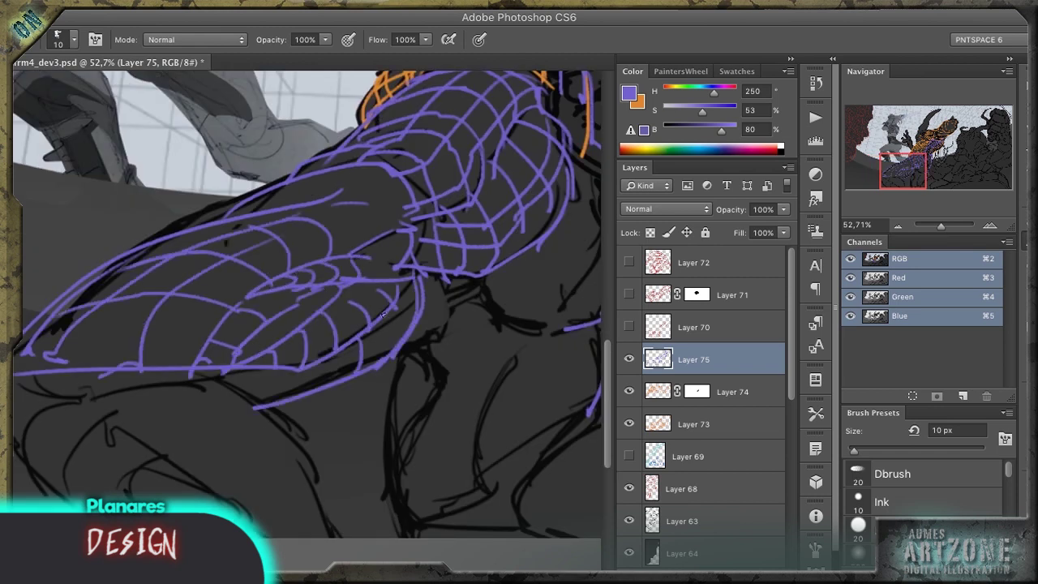
Step: Continue the purple contour lines past the far lower end of the long form
{"action": "left_click_drag", "start_coordinate": [238, 391], "coordinate": [310, 228]}
{"action": "left_click_drag", "start_coordinate": [89, 223], "coordinate": [187, 381]}
{"action": "mouse_move", "coordinate": [154, 267]}
{"action": "left_mouse_down"}
{"action": "mouse_move", "coordinate": [417, 297]}
{"action": "mouse_move", "coordinate": [353, 350]}
{"action": "mouse_move", "coordinate": [246, 252]}
{"action": "left_mouse_up"}
{"action": "left_click_drag", "start_coordinate": [247, 242], "coordinate": [292, 256]}
{"action": "left_click_drag", "start_coordinate": [140, 311], "coordinate": [203, 354]}
{"action": "mouse_move", "coordinate": [113, 269]}
{"action": "left_mouse_down"}
{"action": "mouse_move", "coordinate": [91, 238]}
{"action": "mouse_move", "coordinate": [317, 341]}
{"action": "mouse_move", "coordinate": [292, 155]}
{"action": "mouse_move", "coordinate": [267, 123]}
{"action": "left_mouse_up"}
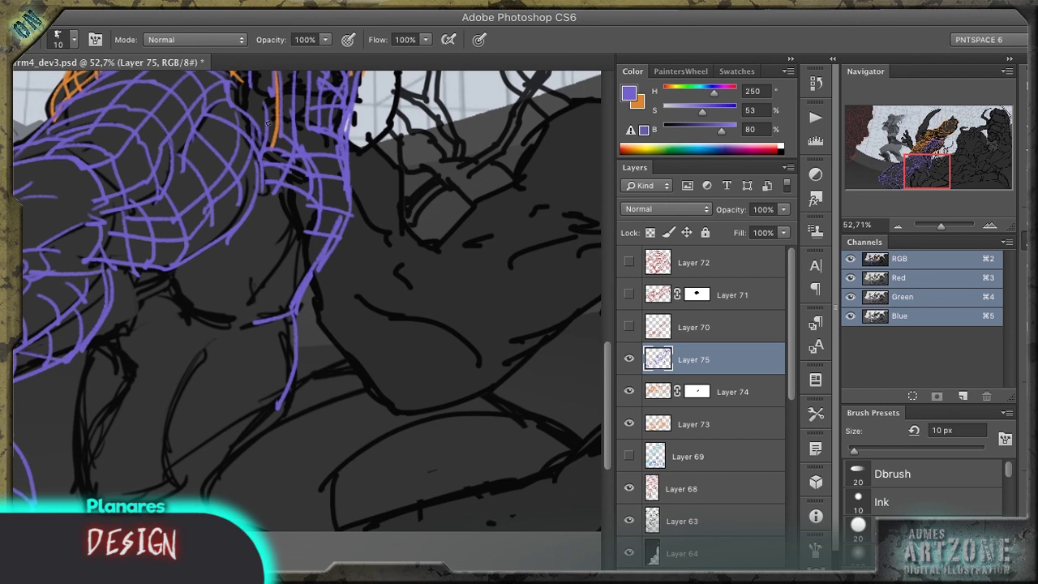
Step: Outline the narrow form under the rounded mass in purple and add its horizontal cross-contours
{"action": "left_click_drag", "start_coordinate": [226, 294], "coordinate": [259, 204]}
{"action": "left_click_drag", "start_coordinate": [133, 253], "coordinate": [112, 434]}
{"action": "left_click_drag", "start_coordinate": [233, 237], "coordinate": [218, 421]}
{"action": "mouse_move", "coordinate": [125, 438]}
{"action": "left_mouse_down"}
{"action": "mouse_move", "coordinate": [200, 256]}
{"action": "mouse_move", "coordinate": [146, 434]}
{"action": "left_mouse_up"}
{"action": "left_click_drag", "start_coordinate": [155, 369], "coordinate": [209, 355]}
{"action": "left_click_drag", "start_coordinate": [149, 402], "coordinate": [207, 392]}
{"action": "left_click_drag", "start_coordinate": [237, 272], "coordinate": [279, 258]}
{"action": "left_click_drag", "start_coordinate": [274, 264], "coordinate": [329, 243]}
{"action": "left_click_drag", "start_coordinate": [248, 335], "coordinate": [309, 313]}
{"action": "left_click_drag", "start_coordinate": [227, 423], "coordinate": [278, 442]}
Step: Create a new layer and draw contour strokes over the lowest form near the canvas's lower edge
{"action": "key", "text": "ctrl+minus"}
{"action": "key", "text": "ctrl+shift+n"}
{"action": "key", "text": "Return"}
{"action": "left_click_drag", "start_coordinate": [413, 367], "coordinate": [219, 430]}
{"action": "left_click_drag", "start_coordinate": [349, 364], "coordinate": [307, 430]}
{"action": "left_click_drag", "start_coordinate": [418, 377], "coordinate": [382, 430]}
{"action": "left_click_drag", "start_coordinate": [544, 394], "coordinate": [470, 430]}
Step: Make Layer 75 active and show Layers 69, 72 and 71 again
{"action": "scroll", "coordinate": [582, 402], "scroll_direction": "up", "scroll_amount": 5}
{"action": "key", "text": "alt+bracketleft"}
{"action": "left_click", "coordinate": [257, 491], "text": "alt"}
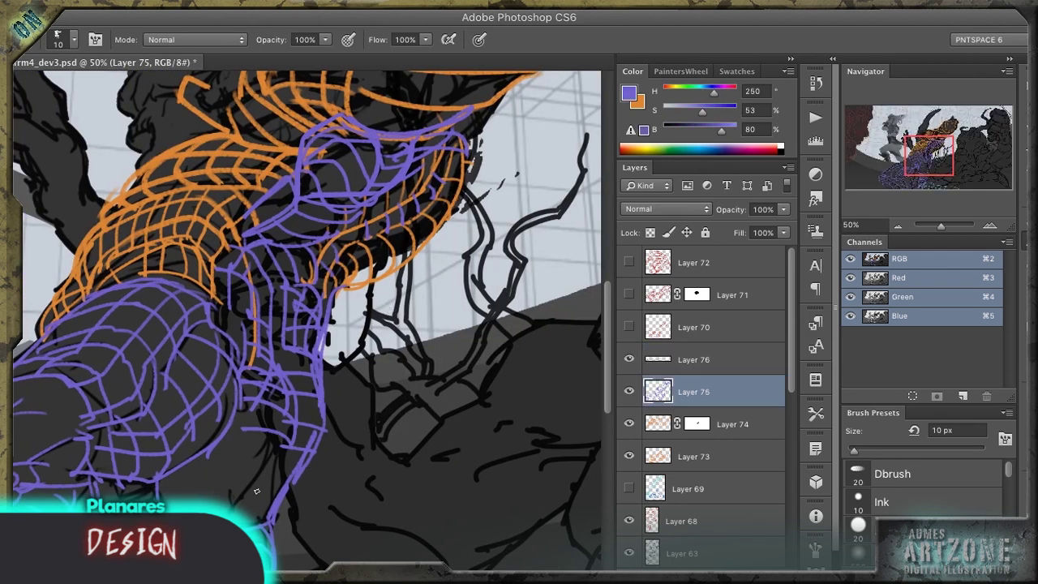
{"action": "key", "text": "ctrl+minus"}
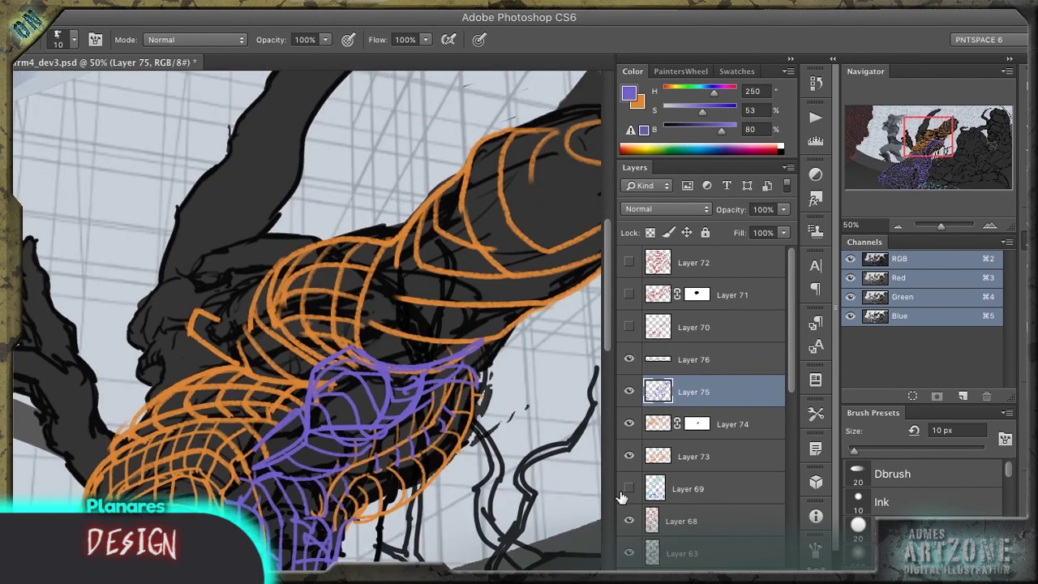
{"action": "left_click", "coordinate": [630, 487]}
{"action": "left_click", "coordinate": [630, 327]}
{"action": "left_click", "coordinate": [630, 327]}
{"action": "left_click", "coordinate": [629, 262]}
{"action": "left_click", "coordinate": [629, 294]}
Step: Try the Linear Dodge (Add) blend mode on Layer 72 and return it to Normal
{"action": "left_click", "coordinate": [713, 424]}
{"action": "left_click", "coordinate": [665, 208]}
{"action": "left_click", "coordinate": [672, 329]}
{"action": "left_click", "coordinate": [665, 208]}
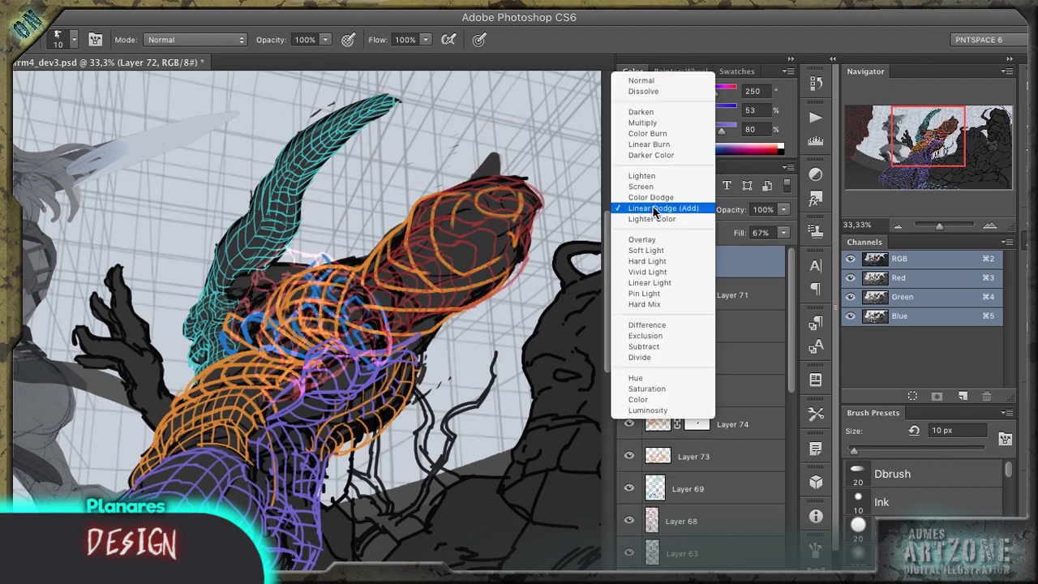
{"action": "left_click", "coordinate": [649, 76]}
Step: Set Layer 73's fill to 50%
{"action": "key", "text": "ctrl+shift+alt+n"}
{"action": "scroll", "coordinate": [318, 191], "scroll_direction": "up", "scroll_amount": 5}
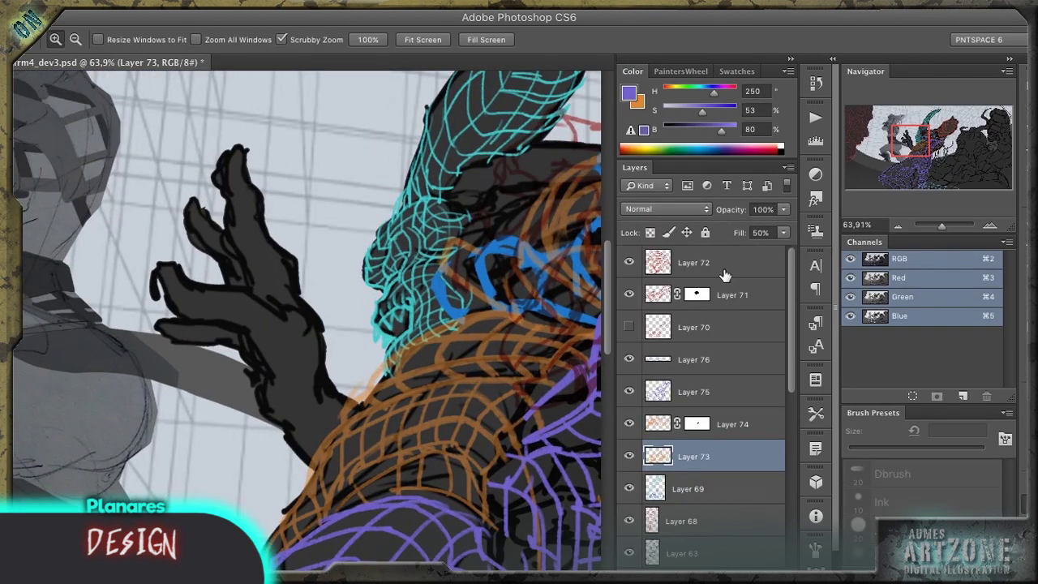
Step: Draw purple contour strokes with a 10 px brush over the raised hand's forearm, wrist and palm edge on a new layer
{"action": "left_click_drag", "start_coordinate": [319, 190], "coordinate": [195, 256]}
{"action": "mouse_move", "coordinate": [404, 299]}
{"action": "left_mouse_down"}
{"action": "mouse_move", "coordinate": [284, 328]}
{"action": "mouse_move", "coordinate": [221, 299]}
{"action": "left_mouse_up"}
{"action": "left_click_drag", "start_coordinate": [421, 351], "coordinate": [307, 378]}
{"action": "left_click_drag", "start_coordinate": [290, 318], "coordinate": [293, 354]}
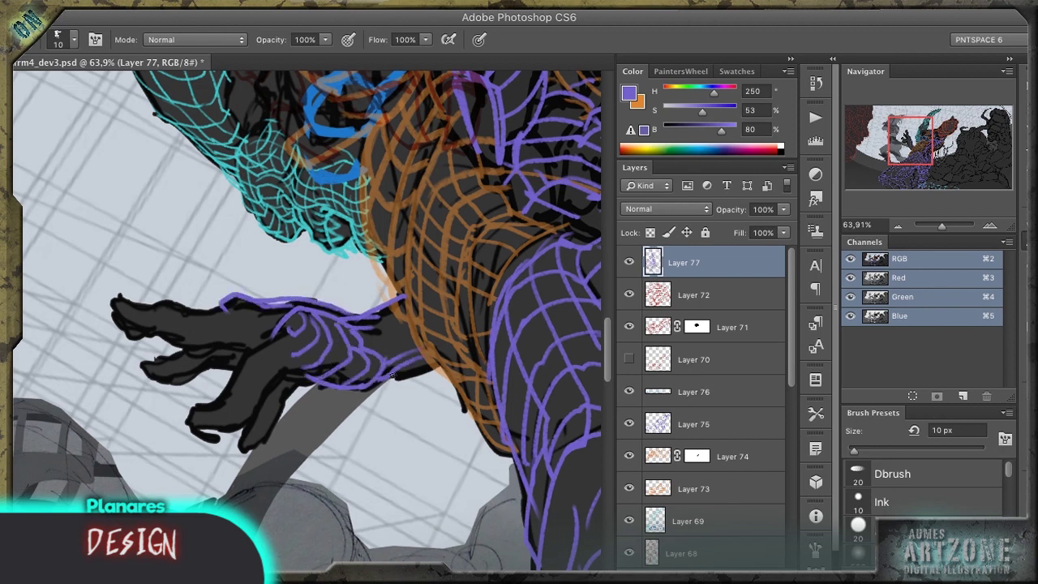
{"action": "left_click_drag", "start_coordinate": [391, 374], "coordinate": [324, 406]}
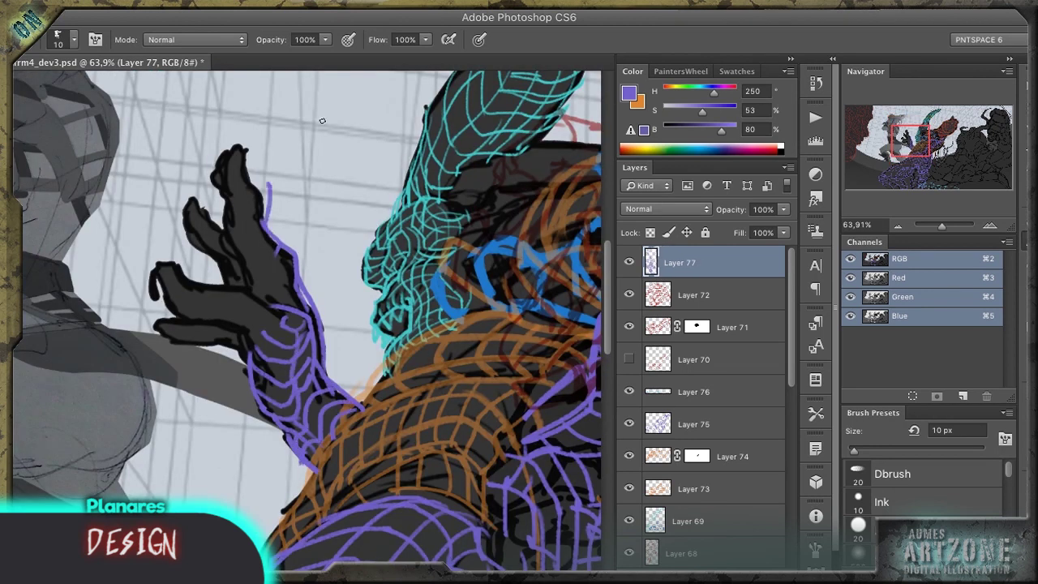
{"action": "left_click_drag", "start_coordinate": [322, 120], "coordinate": [195, 267]}
{"action": "left_click_drag", "start_coordinate": [123, 357], "coordinate": [110, 406]}
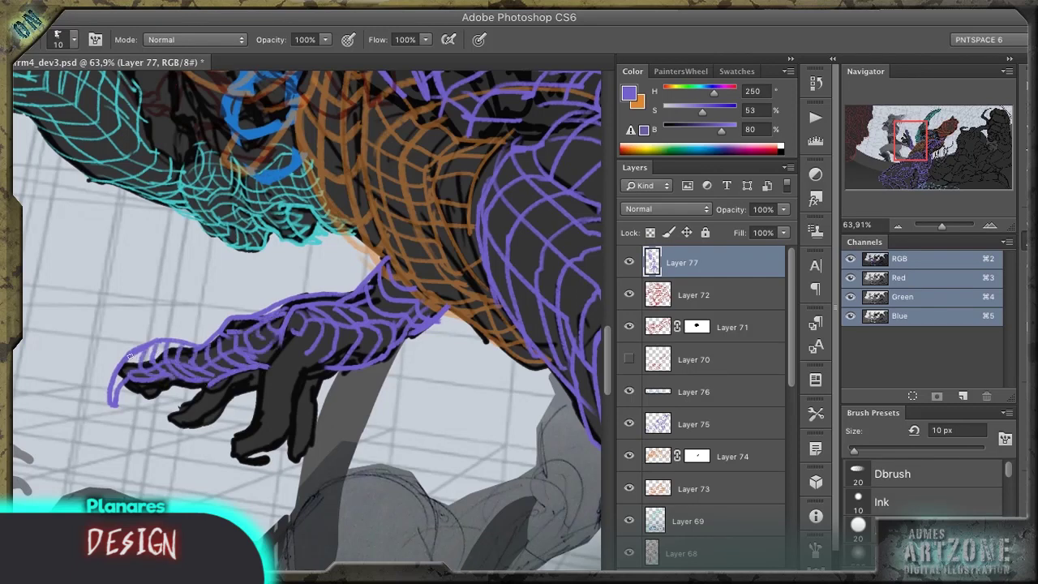
Step: Wrap the raised hand's clawed fingers and thumb in purple contour strokes with a 9 px brush
{"action": "key", "text": "r"}
{"action": "left_click_drag", "start_coordinate": [128, 355], "coordinate": [215, 301]}
{"action": "key", "text": "bracketleft"}
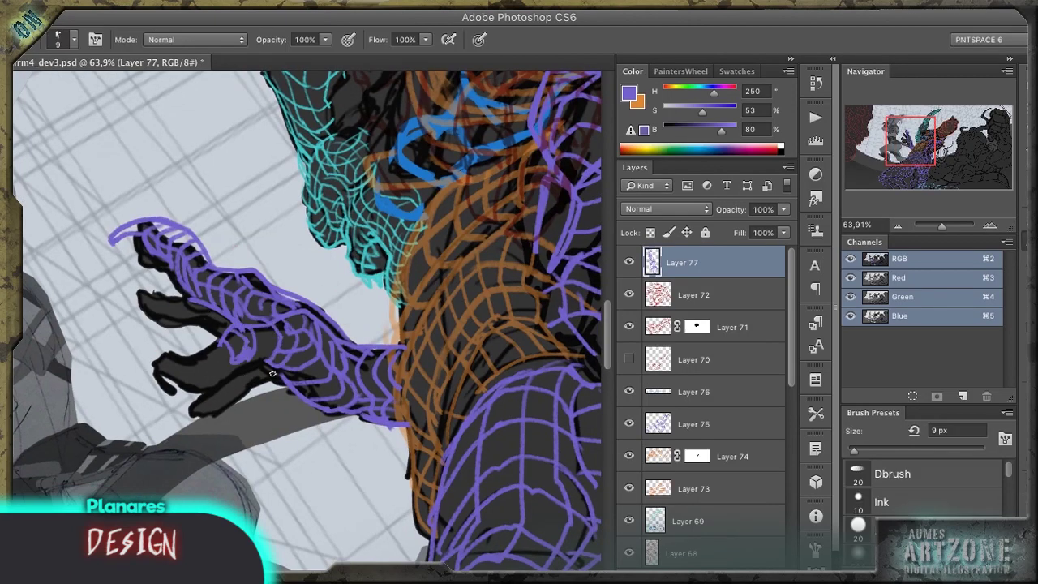
{"action": "left_click_drag", "start_coordinate": [272, 374], "coordinate": [204, 394]}
{"action": "key", "text": "r"}
{"action": "left_click_drag", "start_coordinate": [150, 235], "coordinate": [214, 169]}
{"action": "mouse_move", "coordinate": [162, 321]}
{"action": "left_mouse_down"}
{"action": "mouse_move", "coordinate": [172, 264]}
{"action": "mouse_move", "coordinate": [302, 323]}
{"action": "left_mouse_up"}
Step: Create a layer beneath Layer 77 and draw pink structural strokes over the hand's palm, knuckles and middle finger
{"action": "key", "text": "ctrl+shift+n"}
{"action": "key", "text": "Return"}
{"action": "key", "text": "r"}
{"action": "key", "text": "ctrl+bracketleft"}
{"action": "left_click_drag", "start_coordinate": [251, 282], "coordinate": [248, 308]}
{"action": "left_click_drag", "start_coordinate": [207, 234], "coordinate": [323, 305]}
{"action": "left_click_drag", "start_coordinate": [294, 258], "coordinate": [321, 387]}
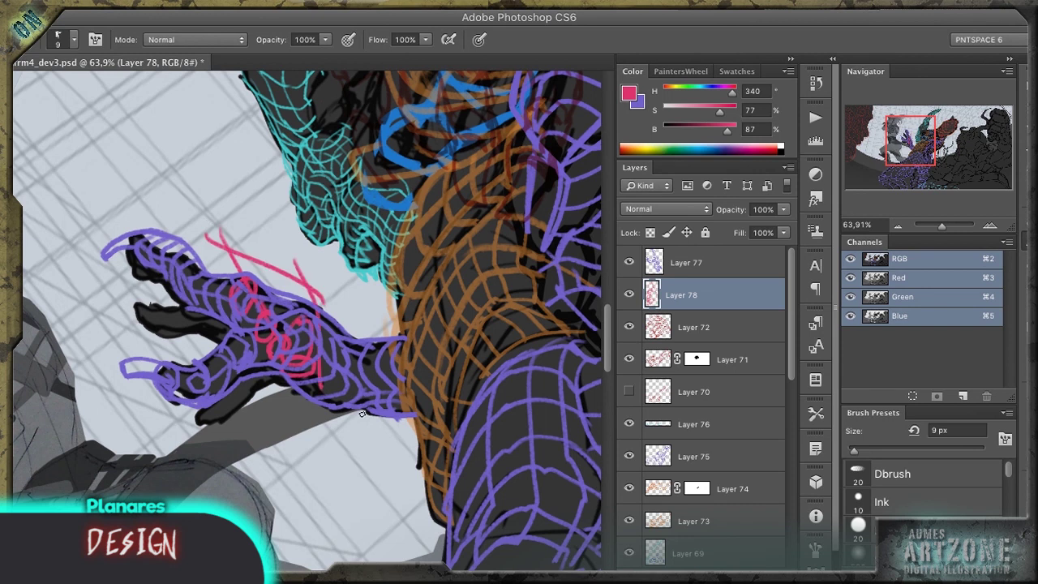
{"action": "left_click_drag", "start_coordinate": [128, 318], "coordinate": [182, 302]}
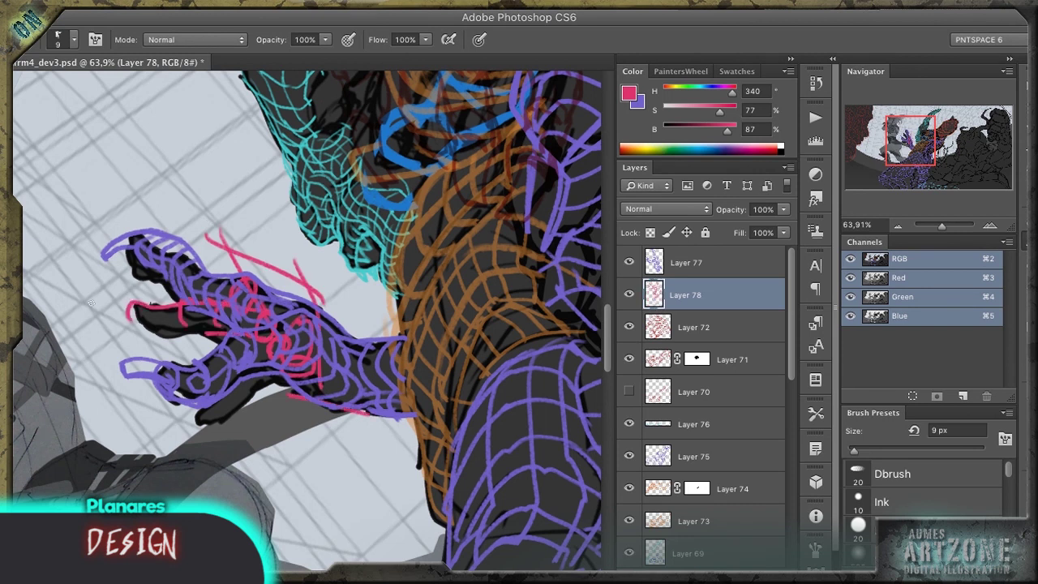
Step: Draw purple contours and a claw over the raised hand's middle finger on Layer 77
{"action": "left_click", "coordinate": [714, 262]}
{"action": "key", "text": "x"}
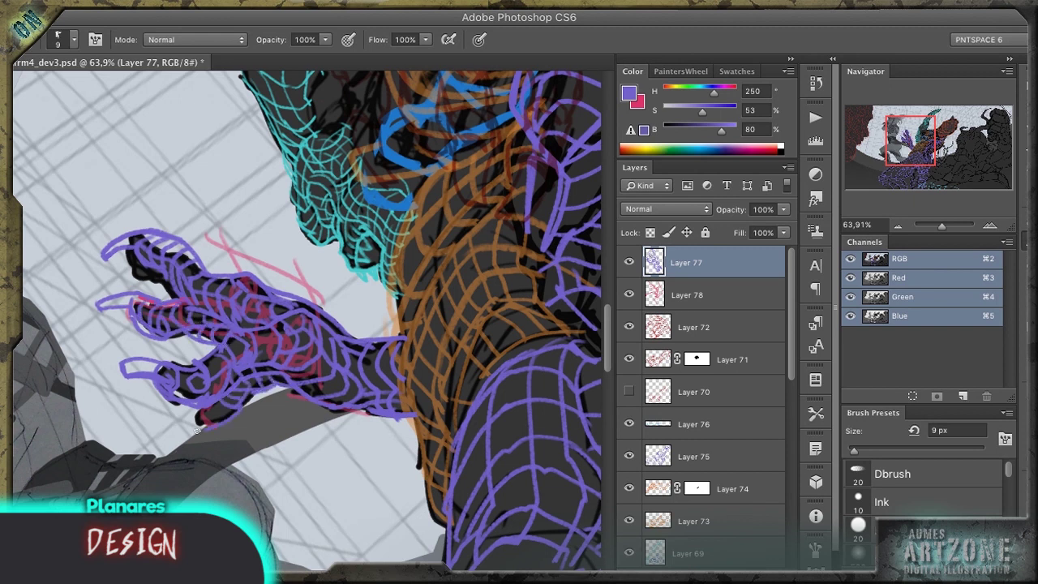
{"action": "key", "text": "r"}
Step: Draw yellow rounded form strokes over the palm and wrist on a new layer, then hide that layer
{"action": "key", "text": "ctrl+shift+n"}
{"action": "key", "text": "Return"}
{"action": "mouse_move", "coordinate": [252, 312]}
{"action": "left_mouse_down"}
{"action": "mouse_move", "coordinate": [252, 355]}
{"action": "mouse_move", "coordinate": [321, 361]}
{"action": "mouse_move", "coordinate": [281, 271]}
{"action": "mouse_move", "coordinate": [237, 292]}
{"action": "mouse_move", "coordinate": [248, 253]}
{"action": "left_mouse_up"}
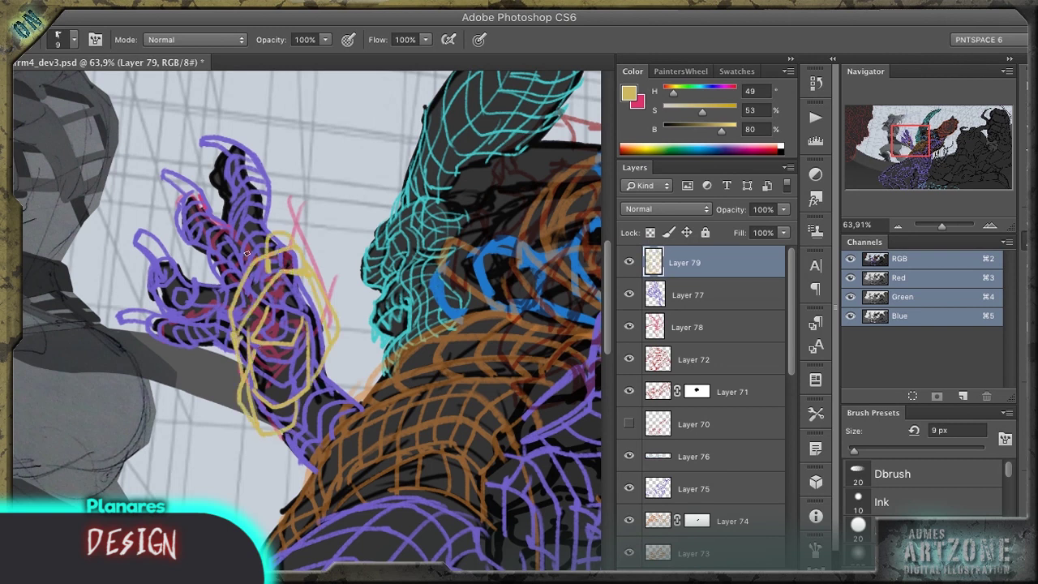
{"action": "left_click", "coordinate": [630, 262]}
{"action": "left_click", "coordinate": [629, 262]}
{"action": "left_click", "coordinate": [629, 262]}
Step: Group the creature's contour layers and set the group's fill to 46%
{"action": "key", "text": "ctrl+minus"}
{"action": "key", "text": "ctrl+minus"}
{"action": "key", "text": "ctrl+minus"}
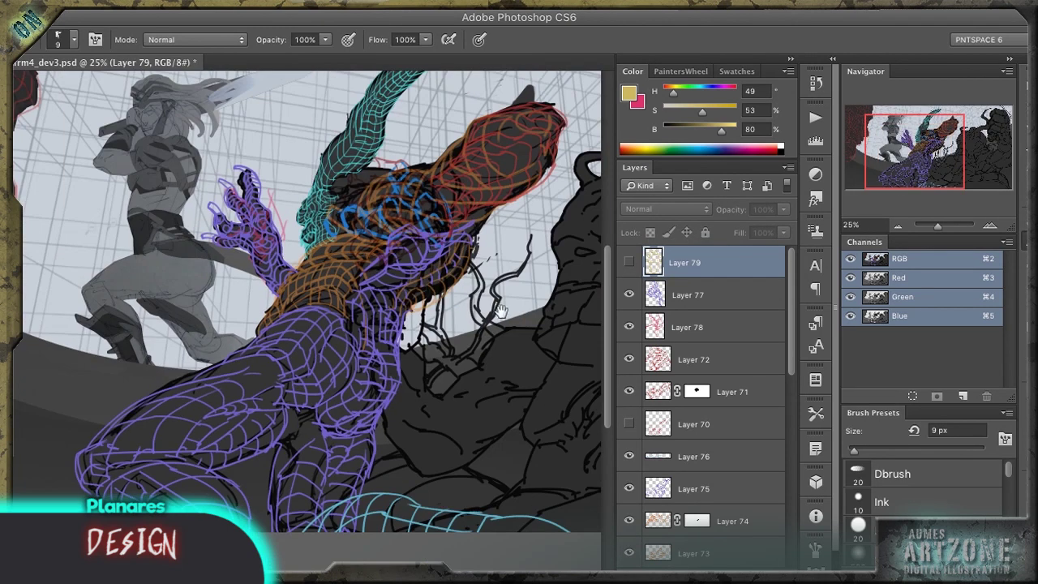
{"action": "key", "text": "ctrl+g"}
{"action": "key", "text": "ctrl+minus"}
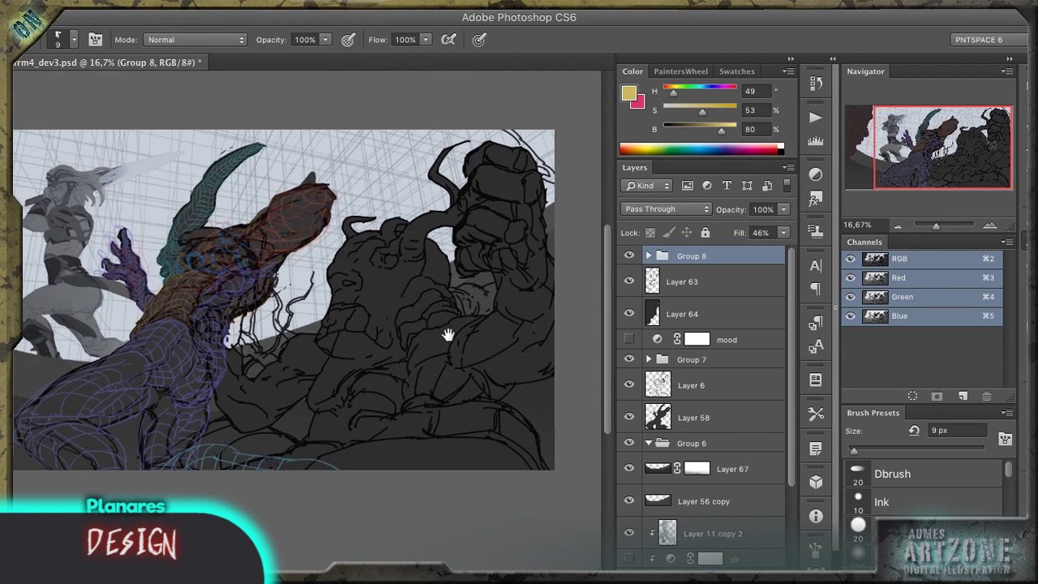
Step: Draw dark yellow contour strokes with a 10 px brush over the horned creature's brow, eye and horn base on a new layer
{"action": "key", "text": "ctrl+plus"}
{"action": "key", "text": "ctrl+plus"}
{"action": "key", "text": "ctrl+alt+shift+n"}
{"action": "left_click_drag", "start_coordinate": [357, 188], "coordinate": [430, 195]}
{"action": "key", "text": "ctrl+plus"}
{"action": "left_click_drag", "start_coordinate": [296, 235], "coordinate": [329, 248]}
{"action": "key", "text": "bracketright"}
{"action": "left_click_drag", "start_coordinate": [167, 224], "coordinate": [219, 246]}
{"action": "key", "text": "ctrl+minus"}
{"action": "left_click_drag", "start_coordinate": [236, 207], "coordinate": [328, 268]}
{"action": "left_click_drag", "start_coordinate": [235, 252], "coordinate": [64, 325]}
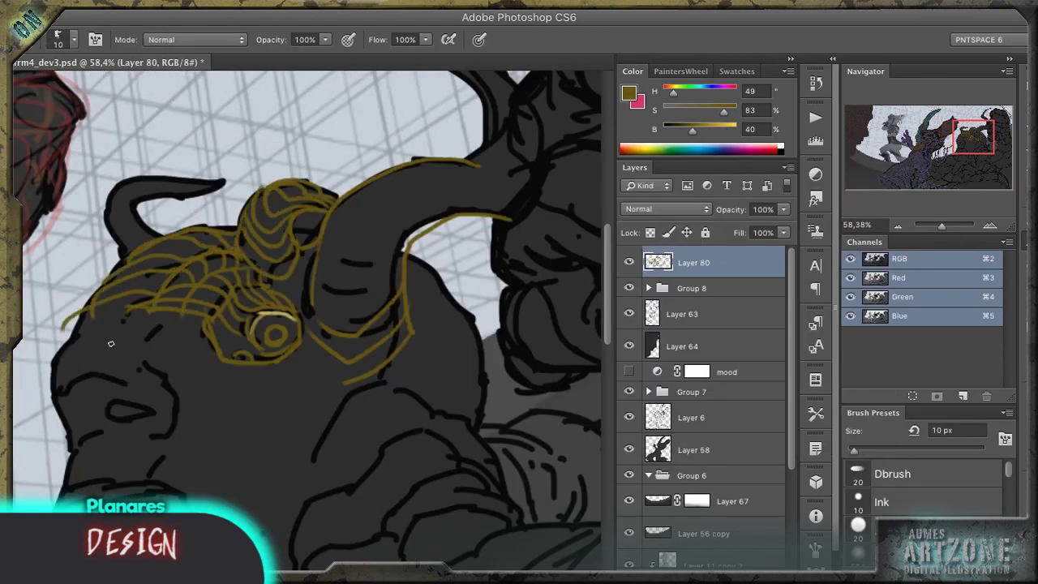
Step: Save the document and extend the dark yellow contours below the horned creature's eye and across its cheek
{"action": "key", "text": "ctrl+minus"}
{"action": "key", "text": "ctrl+s"}
{"action": "scroll", "coordinate": [275, 271], "scroll_direction": "up", "scroll_amount": 3}
{"action": "left_click_drag", "start_coordinate": [365, 268], "coordinate": [446, 302]}
{"action": "left_click_drag", "start_coordinate": [316, 276], "coordinate": [388, 305]}
{"action": "left_click_drag", "start_coordinate": [341, 330], "coordinate": [264, 393]}
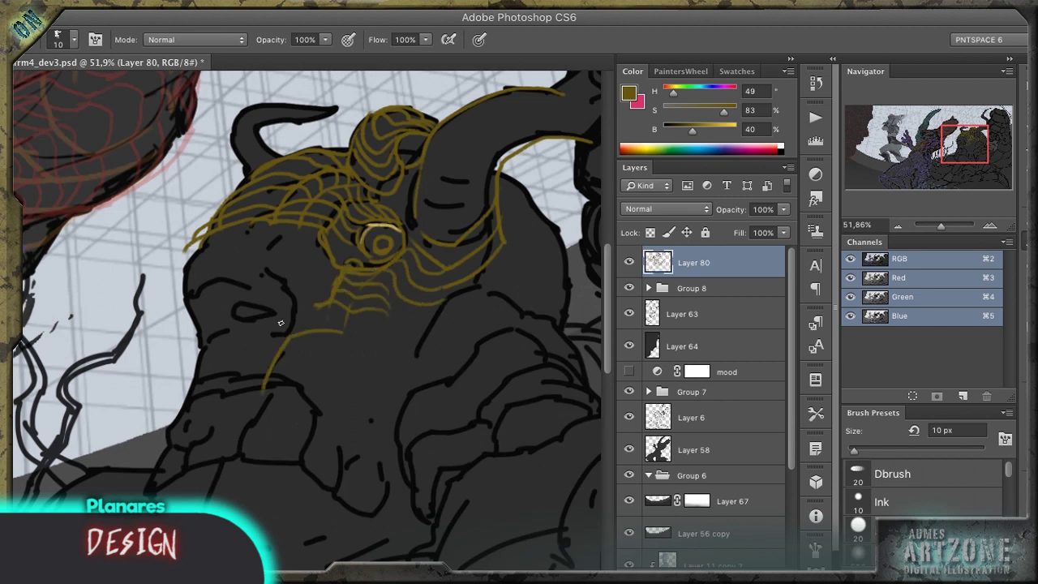
Step: Cover the horned creature's snout, nostril and muzzle with dark yellow contour strokes on Layer 80
{"action": "left_click", "coordinate": [698, 417]}
{"action": "left_click", "coordinate": [694, 262]}
{"action": "mouse_move", "coordinate": [187, 243]}
{"action": "left_mouse_down"}
{"action": "mouse_move", "coordinate": [284, 280]}
{"action": "mouse_move", "coordinate": [312, 333]}
{"action": "left_mouse_up"}
{"action": "mouse_move", "coordinate": [183, 296]}
{"action": "left_mouse_down"}
{"action": "mouse_move", "coordinate": [231, 327]}
{"action": "mouse_move", "coordinate": [268, 334]}
{"action": "mouse_move", "coordinate": [261, 236]}
{"action": "left_mouse_up"}
{"action": "left_click_drag", "start_coordinate": [280, 207], "coordinate": [325, 228]}
{"action": "left_click_drag", "start_coordinate": [243, 252], "coordinate": [333, 356]}
{"action": "left_click_drag", "start_coordinate": [162, 369], "coordinate": [251, 260]}
{"action": "left_click_drag", "start_coordinate": [199, 260], "coordinate": [313, 325]}
{"action": "left_click_drag", "start_coordinate": [396, 217], "coordinate": [327, 304]}
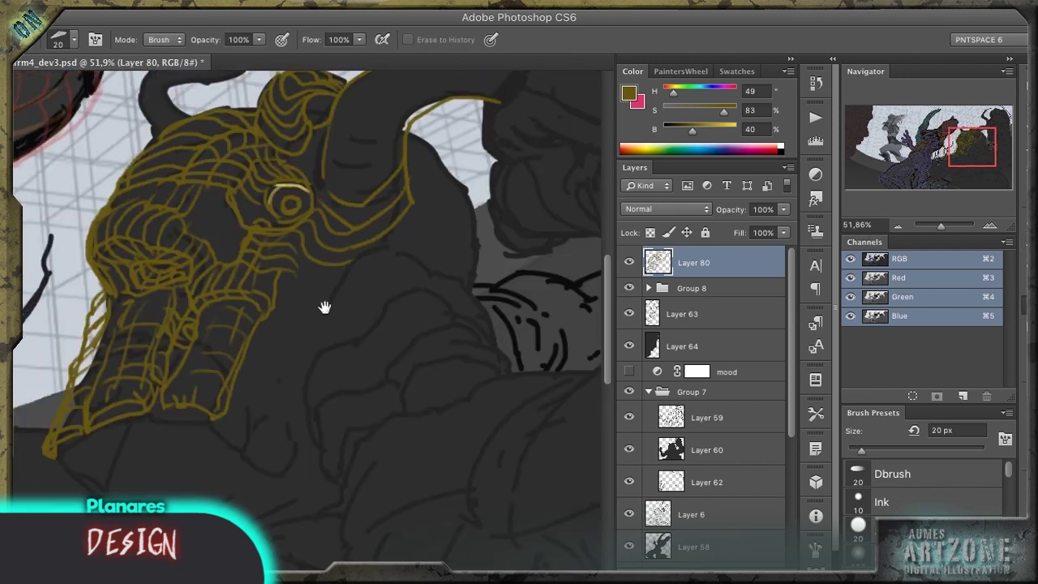
Step: Set Layer 80's fill to 68% and draw contour strokes over the creature's horns and the back of its head
{"action": "left_click_drag", "start_coordinate": [259, 147], "coordinate": [280, 272]}
{"action": "mouse_move", "coordinate": [247, 180]}
{"action": "left_mouse_down"}
{"action": "mouse_move", "coordinate": [137, 244]}
{"action": "mouse_move", "coordinate": [232, 187]}
{"action": "left_mouse_up"}
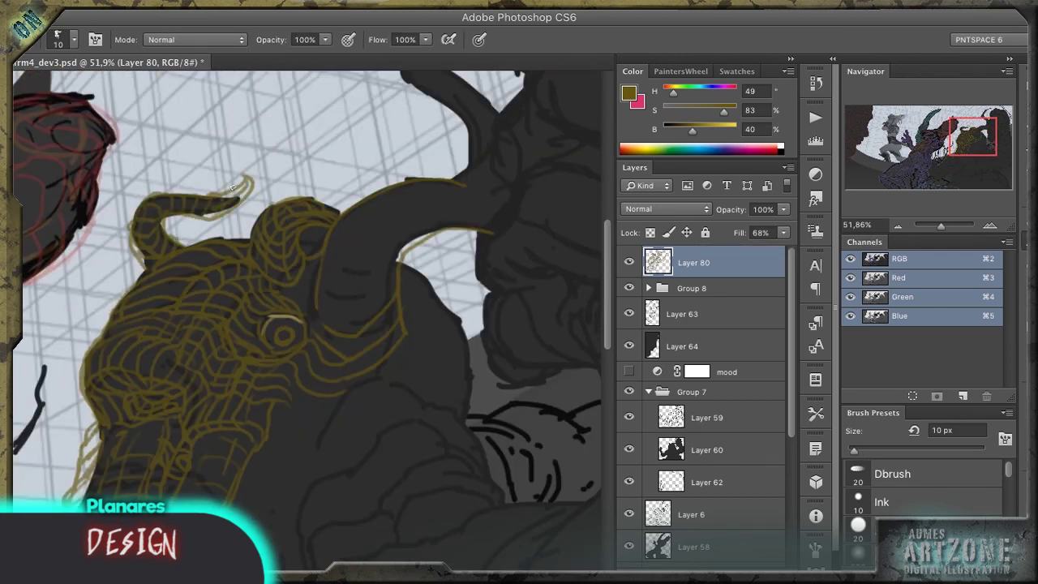
{"action": "mouse_move", "coordinate": [400, 267]}
{"action": "left_mouse_down"}
{"action": "mouse_move", "coordinate": [454, 220]}
{"action": "mouse_move", "coordinate": [309, 359]}
{"action": "left_mouse_up"}
{"action": "left_click_drag", "start_coordinate": [315, 251], "coordinate": [280, 122]}
{"action": "mouse_move", "coordinate": [383, 96]}
{"action": "left_mouse_down"}
{"action": "mouse_move", "coordinate": [318, 263]}
{"action": "mouse_move", "coordinate": [389, 186]}
{"action": "mouse_move", "coordinate": [295, 234]}
{"action": "left_mouse_up"}
{"action": "key", "text": "ctrl+minus"}
{"action": "key", "text": "ctrl+minus"}
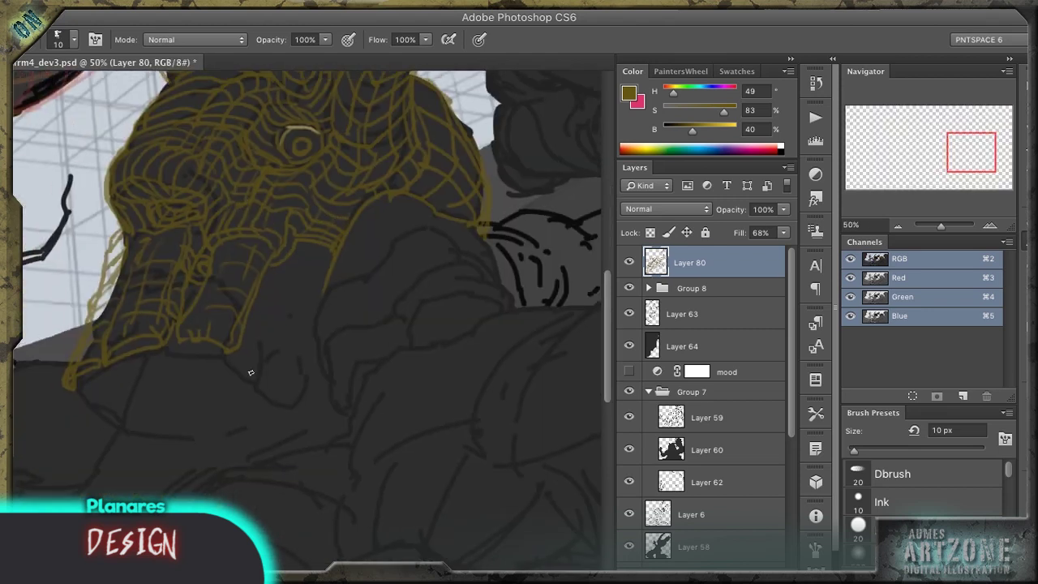
Step: Contour the folds beneath the horned creature's head and jaw, and set Layer 80's fill to 100%
{"action": "left_click_drag", "start_coordinate": [285, 318], "coordinate": [259, 276]}
{"action": "mouse_move", "coordinate": [309, 378]}
{"action": "left_mouse_down"}
{"action": "mouse_move", "coordinate": [268, 438]}
{"action": "mouse_move", "coordinate": [348, 244]}
{"action": "left_mouse_up"}
{"action": "key", "text": "ctrl+shift+alt+n"}
{"action": "left_click_drag", "start_coordinate": [349, 405], "coordinate": [381, 154]}
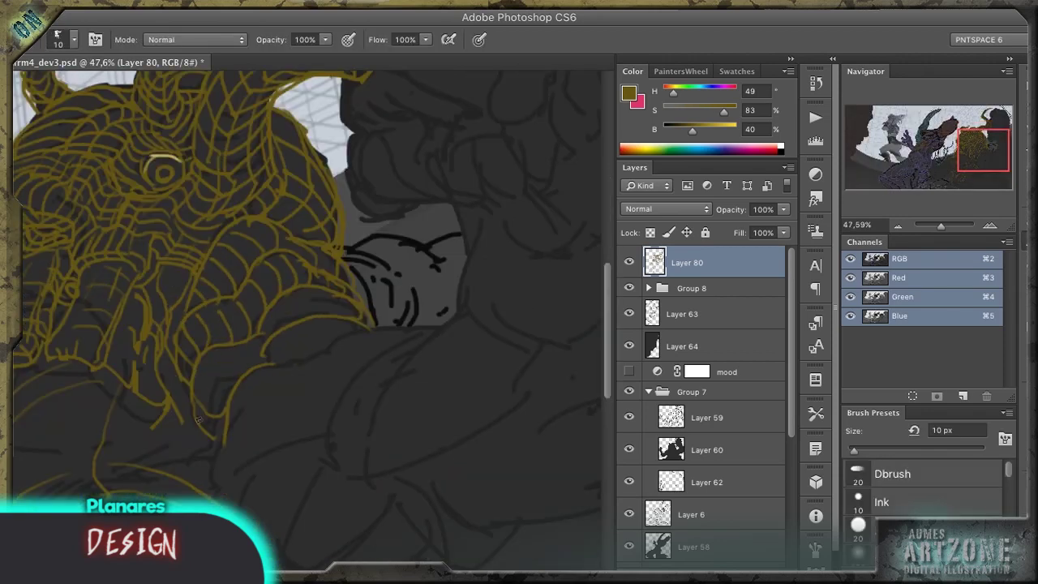
{"action": "key", "text": "ctrl+minus"}
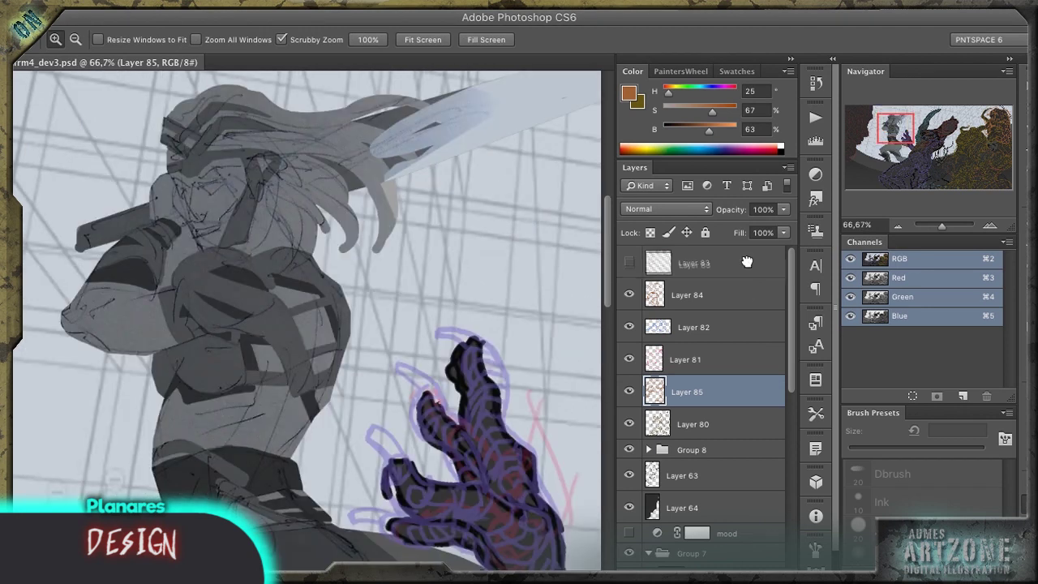
Step: Draw teal contour strokes over the standing figure's head on a new layer and set its blend mode to Linear Dodge (Add)
{"action": "left_click_drag", "start_coordinate": [172, 180], "coordinate": [281, 239]}
{"action": "left_click_drag", "start_coordinate": [258, 169], "coordinate": [265, 241]}
{"action": "left_click_drag", "start_coordinate": [229, 128], "coordinate": [336, 154]}
{"action": "left_click_drag", "start_coordinate": [195, 114], "coordinate": [166, 177]}
{"action": "left_click", "coordinate": [665, 209]}
{"action": "left_click", "coordinate": [665, 367]}
Step: Draw teal contour strokes with an 8 px brush over the figure's headgear, shoulders, bent arm and side
{"action": "mouse_move", "coordinate": [283, 117]}
{"action": "left_mouse_down"}
{"action": "mouse_move", "coordinate": [267, 94]}
{"action": "mouse_move", "coordinate": [166, 121]}
{"action": "left_mouse_up"}
{"action": "mouse_move", "coordinate": [268, 194]}
{"action": "left_mouse_down"}
{"action": "mouse_move", "coordinate": [276, 136]}
{"action": "mouse_move", "coordinate": [172, 261]}
{"action": "mouse_move", "coordinate": [185, 235]}
{"action": "left_mouse_up"}
{"action": "left_click_drag", "start_coordinate": [172, 287], "coordinate": [307, 348]}
{"action": "mouse_move", "coordinate": [294, 299]}
{"action": "left_mouse_down"}
{"action": "mouse_move", "coordinate": [329, 244]}
{"action": "mouse_move", "coordinate": [313, 351]}
{"action": "left_mouse_up"}
{"action": "left_click_drag", "start_coordinate": [199, 269], "coordinate": [99, 299]}
{"action": "left_click_drag", "start_coordinate": [183, 227], "coordinate": [70, 268]}
{"action": "left_click_drag", "start_coordinate": [187, 172], "coordinate": [160, 230]}
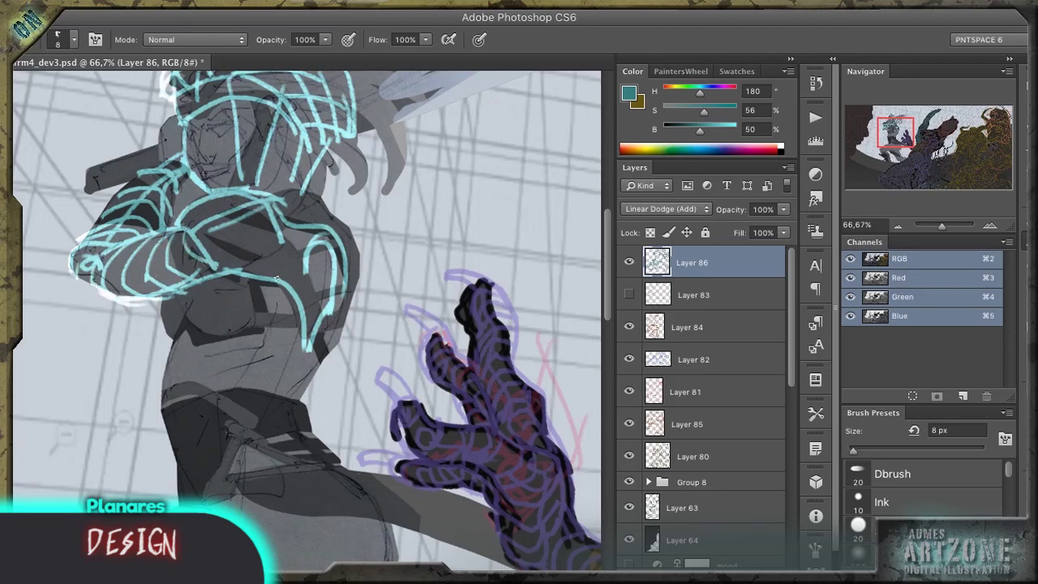
Step: Wrap the standing figure's chest, ribs and abdomen in teal contour strokes on Layer 86
{"action": "left_click_drag", "start_coordinate": [175, 329], "coordinate": [166, 393]}
{"action": "left_click_drag", "start_coordinate": [213, 334], "coordinate": [264, 292]}
{"action": "left_click_drag", "start_coordinate": [188, 313], "coordinate": [212, 280]}
{"action": "left_click_drag", "start_coordinate": [218, 325], "coordinate": [253, 306]}
{"action": "left_click_drag", "start_coordinate": [180, 296], "coordinate": [165, 333]}
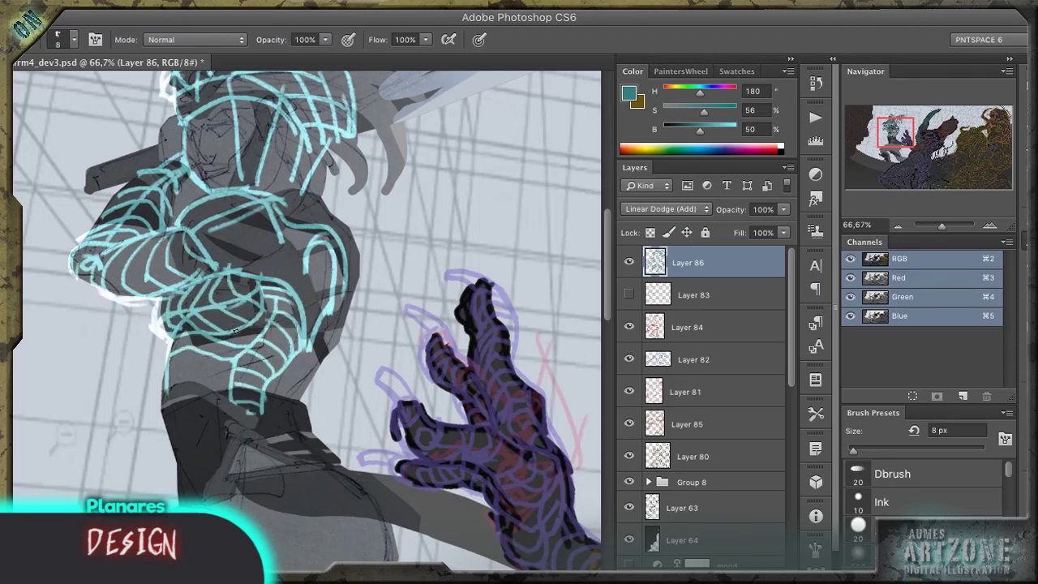
{"action": "left_click_drag", "start_coordinate": [187, 399], "coordinate": [233, 387]}
{"action": "left_click_drag", "start_coordinate": [243, 406], "coordinate": [174, 429]}
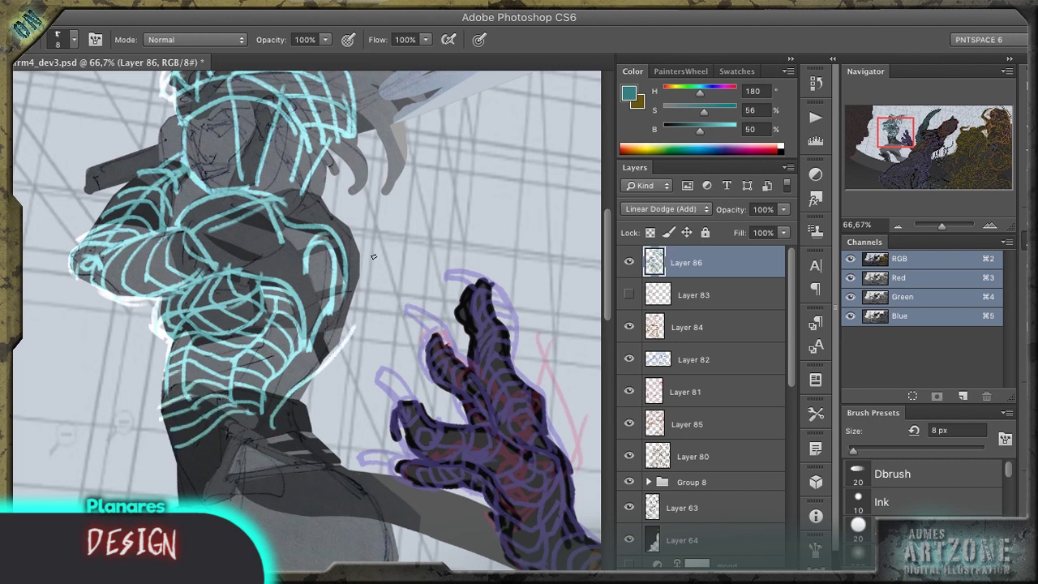
Step: Create a new layer and draw magenta structural lines across the figure's shoulder and down its back
{"action": "key", "text": "ctrl+shift+alt+n"}
{"action": "key", "text": "x"}
{"action": "mouse_move", "coordinate": [245, 212]}
{"action": "left_mouse_down"}
{"action": "mouse_move", "coordinate": [308, 188]}
{"action": "mouse_move", "coordinate": [332, 315]}
{"action": "left_mouse_up"}
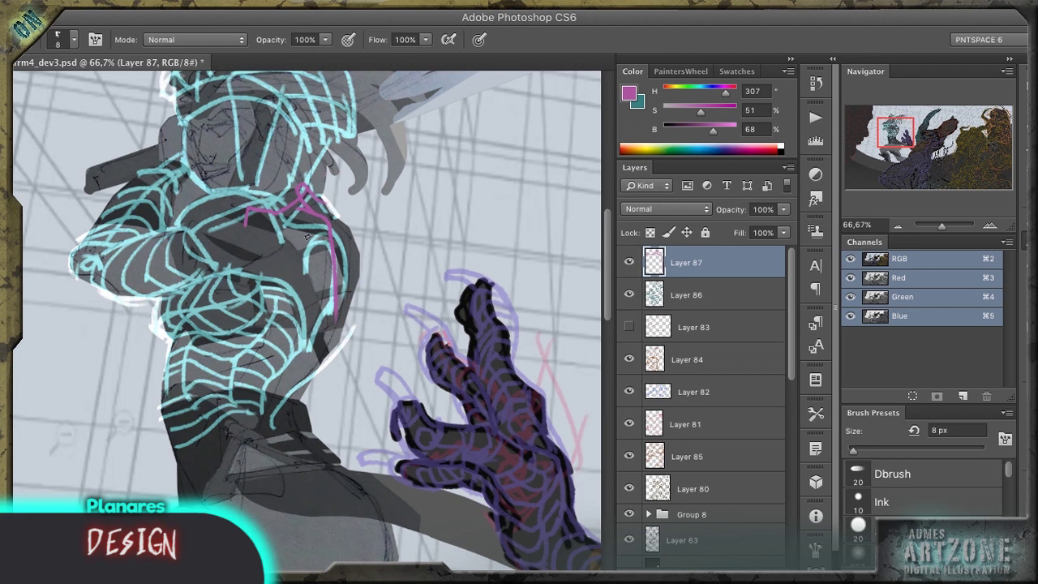
Step: Add teal contour strokes over the standing figure's eye, face and jaw on Layer 86
{"action": "left_click", "coordinate": [722, 294]}
{"action": "key", "text": "x"}
{"action": "left_click_drag", "start_coordinate": [270, 127], "coordinate": [188, 175]}
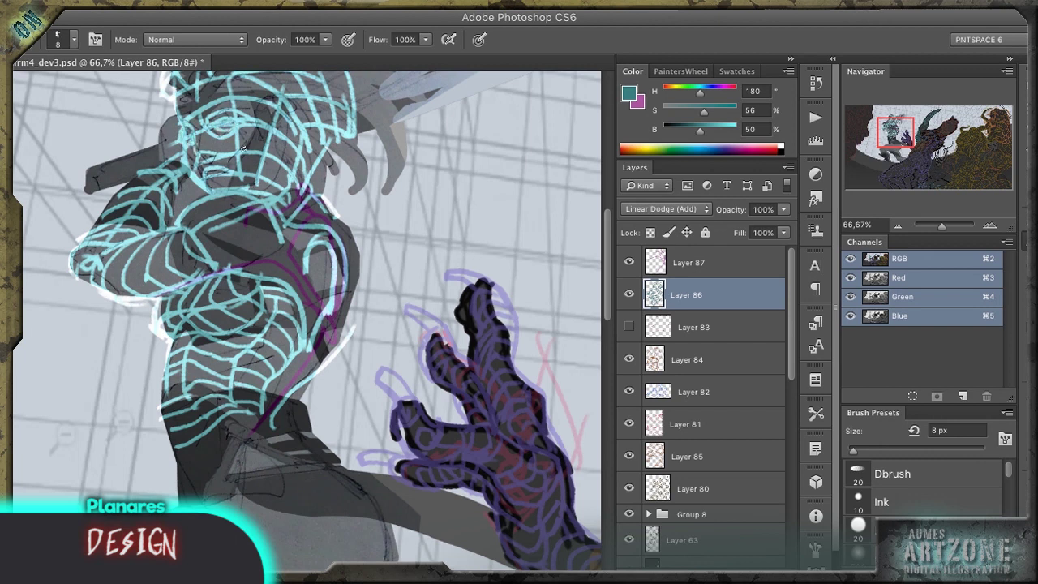
{"action": "scroll", "coordinate": [408, 355], "scroll_direction": "down", "scroll_amount": 2}
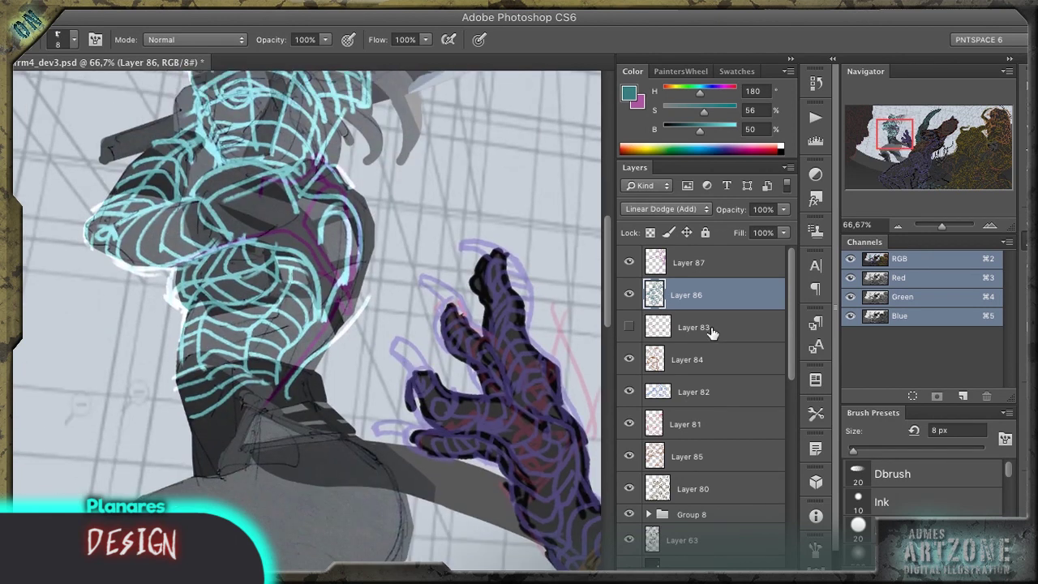
Step: Create a layer above Layer 83 and draw olive structural lines over the figure's face, chest and forearm
{"action": "left_click", "coordinate": [710, 333]}
{"action": "key", "text": "ctrl+shift+alt+n"}
{"action": "left_click_drag", "start_coordinate": [300, 166], "coordinate": [268, 195]}
{"action": "mouse_move", "coordinate": [206, 192]}
{"action": "left_mouse_down"}
{"action": "mouse_move", "coordinate": [77, 239]}
{"action": "mouse_move", "coordinate": [136, 219]}
{"action": "left_mouse_up"}
{"action": "scroll", "coordinate": [162, 243], "scroll_direction": "up", "scroll_amount": 8}
{"action": "left_click_drag", "start_coordinate": [243, 271], "coordinate": [217, 283]}
{"action": "left_click_drag", "start_coordinate": [151, 297], "coordinate": [97, 333]}
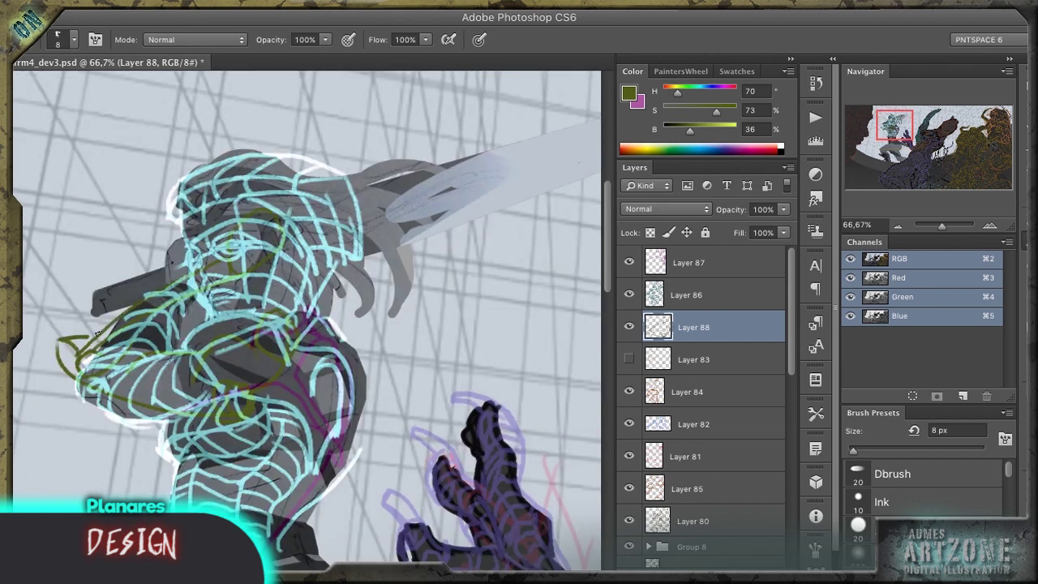
Step: Draw three olive direction arrows pointing towards the standing figure's head and arm
{"action": "left_click_drag", "start_coordinate": [67, 99], "coordinate": [154, 159]}
{"action": "scroll", "coordinate": [325, 325], "scroll_direction": "up", "scroll_amount": 2}
{"action": "left_click_drag", "start_coordinate": [94, 216], "coordinate": [227, 230]}
{"action": "scroll", "coordinate": [325, 325], "scroll_direction": "up", "scroll_amount": 1}
{"action": "left_click_drag", "start_coordinate": [24, 294], "coordinate": [162, 312]}
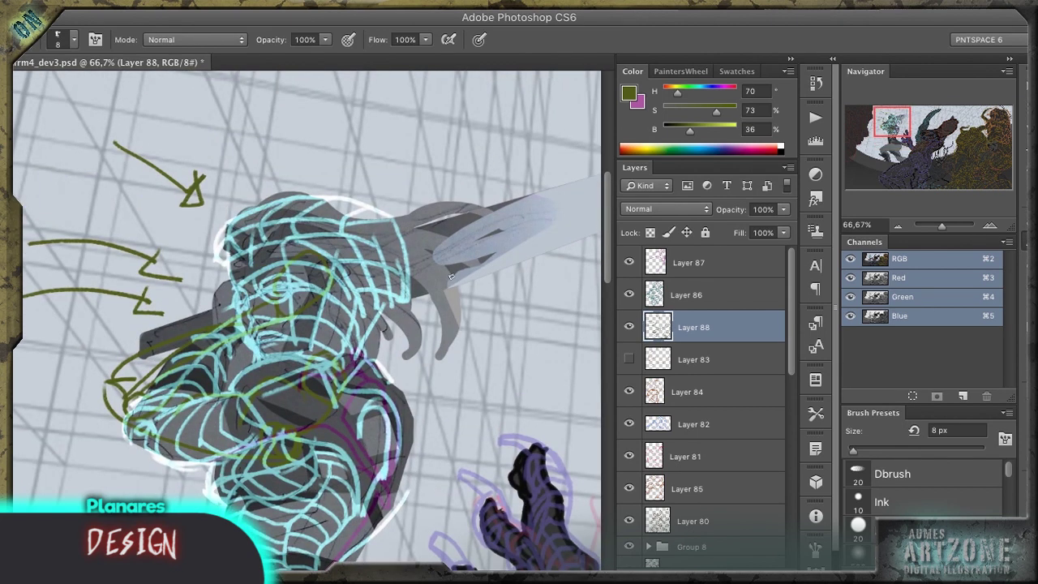
Step: Draw structural lines from the figure's neck down its back on a new layer and adjust their hue and saturation
{"action": "key", "text": "ctrl+shift+n"}
{"action": "key", "text": "Return"}
{"action": "left_click", "coordinate": [644, 150]}
{"action": "left_click_drag", "start_coordinate": [357, 348], "coordinate": [292, 458]}
{"action": "left_click_drag", "start_coordinate": [332, 390], "coordinate": [406, 495]}
{"action": "left_click_drag", "start_coordinate": [349, 308], "coordinate": [389, 466]}
{"action": "key", "text": "ctrl+u"}
{"action": "key", "text": "Return"}
Step: Draw dark yellow structural lines around the figure's face, front shoulder and chest
{"action": "left_click_drag", "start_coordinate": [353, 337], "coordinate": [345, 366]}
{"action": "scroll", "coordinate": [356, 363], "scroll_direction": "down", "scroll_amount": 3}
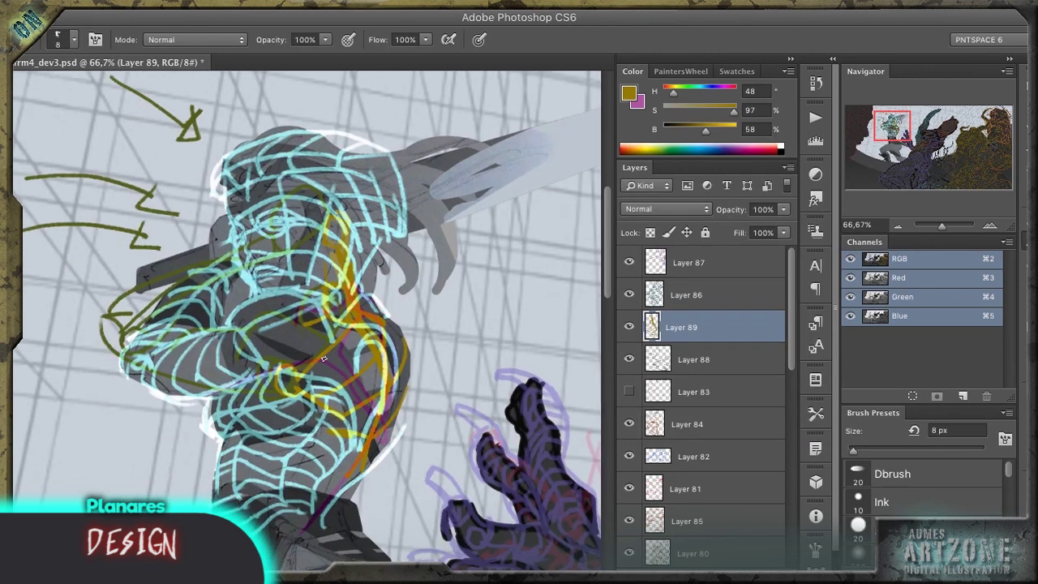
{"action": "mouse_move", "coordinate": [209, 284]}
{"action": "left_mouse_down"}
{"action": "mouse_move", "coordinate": [212, 231]}
{"action": "mouse_move", "coordinate": [247, 237]}
{"action": "mouse_move", "coordinate": [294, 197]}
{"action": "left_mouse_up"}
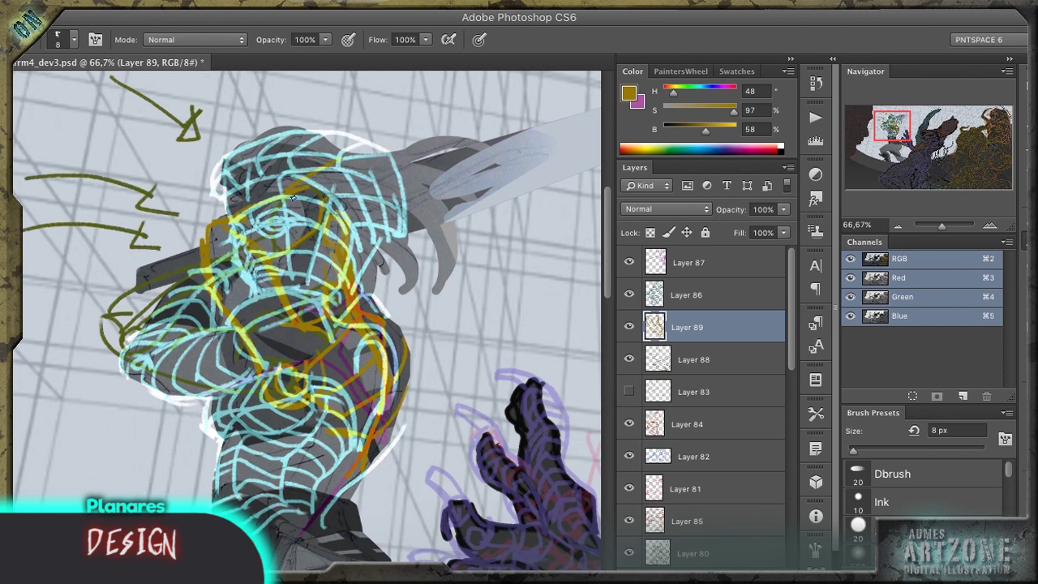
Step: Hide Layers 89 and 88 and make Layer 86 active
{"action": "left_click", "coordinate": [629, 294]}
{"action": "left_click", "coordinate": [628, 294]}
{"action": "left_click_drag", "start_coordinate": [629, 327], "coordinate": [629, 359]}
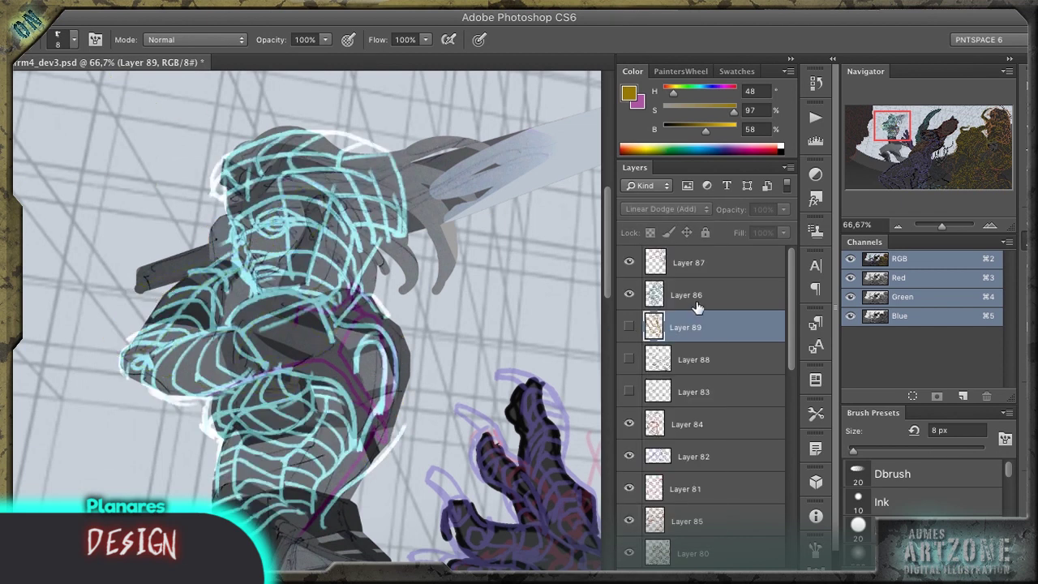
{"action": "left_click", "coordinate": [689, 296]}
Step: Try another blend mode on Layer 86 and return it to Linear Dodge (Add)
{"action": "left_click", "coordinate": [665, 209]}
{"action": "left_click", "coordinate": [649, 138]}
{"action": "left_click", "coordinate": [665, 209]}
{"action": "left_click", "coordinate": [657, 384]}
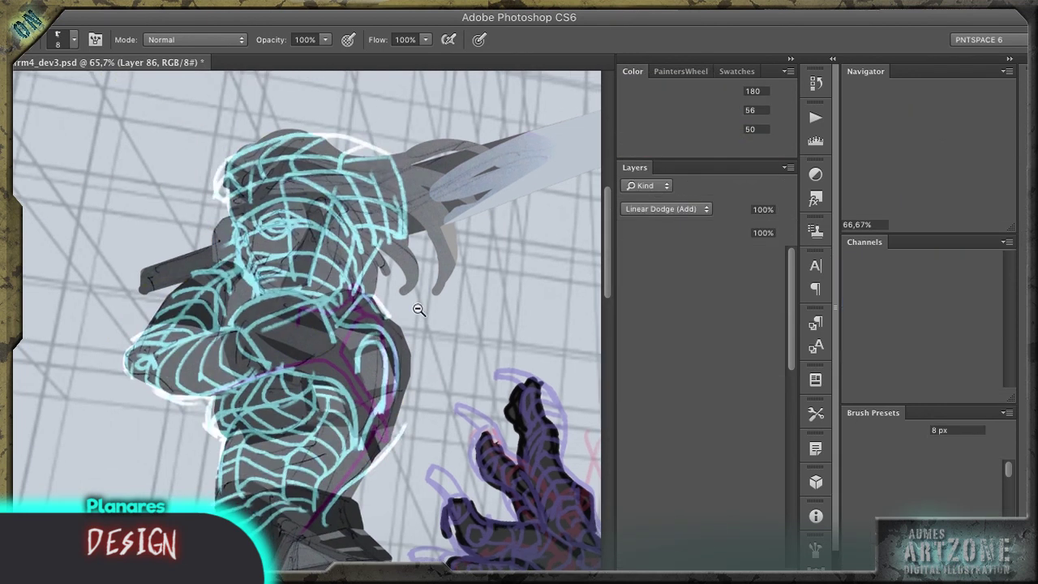
Step: Draw teal contour strokes with a 7 px brush over the standing figure's waist, hips and upper thigh line
{"action": "scroll", "coordinate": [325, 325], "scroll_direction": "down", "scroll_amount": 3}
{"action": "left_click_drag", "start_coordinate": [248, 324], "coordinate": [361, 294]}
{"action": "mouse_move", "coordinate": [286, 334]}
{"action": "left_mouse_down"}
{"action": "mouse_move", "coordinate": [369, 296]}
{"action": "mouse_move", "coordinate": [381, 448]}
{"action": "left_mouse_up"}
{"action": "left_click_drag", "start_coordinate": [155, 409], "coordinate": [372, 342]}
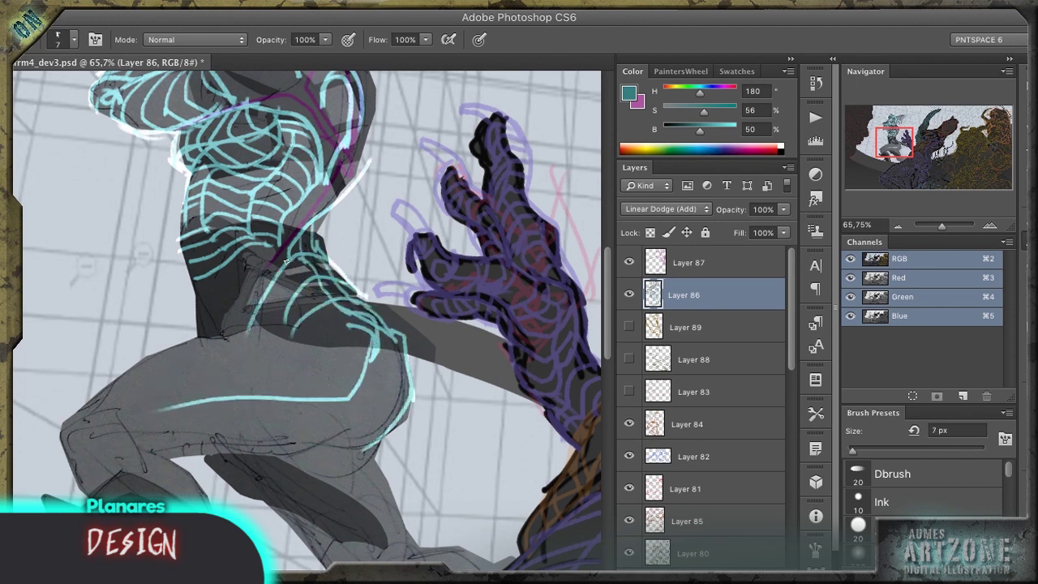
{"action": "left_click_drag", "start_coordinate": [199, 290], "coordinate": [284, 276]}
{"action": "left_click_drag", "start_coordinate": [196, 329], "coordinate": [290, 316]}
{"action": "left_click_drag", "start_coordinate": [264, 252], "coordinate": [225, 338]}
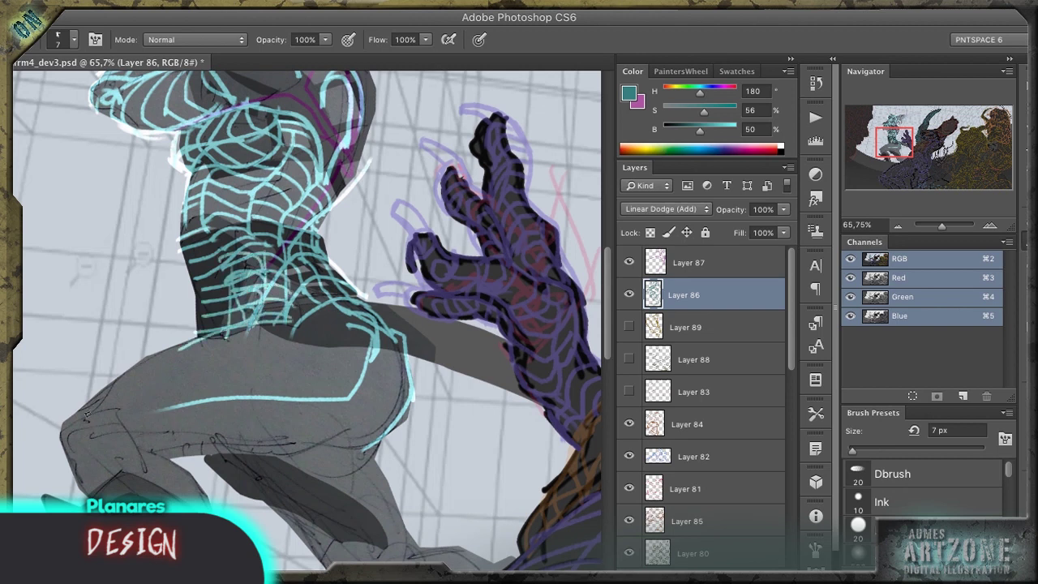
Step: Wrap the figure's bent thigh, knee and both lower legs in teal contour strokes on Layer 86
{"action": "mouse_move", "coordinate": [69, 426]}
{"action": "left_mouse_down"}
{"action": "mouse_move", "coordinate": [128, 400]}
{"action": "mouse_move", "coordinate": [93, 423]}
{"action": "left_mouse_up"}
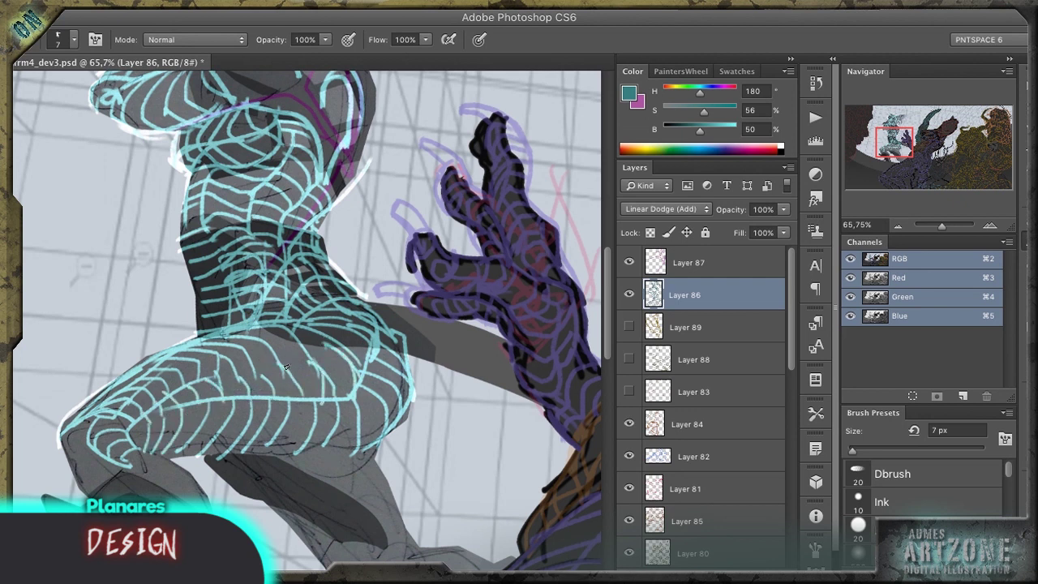
{"action": "left_click_drag", "start_coordinate": [286, 367], "coordinate": [351, 266]}
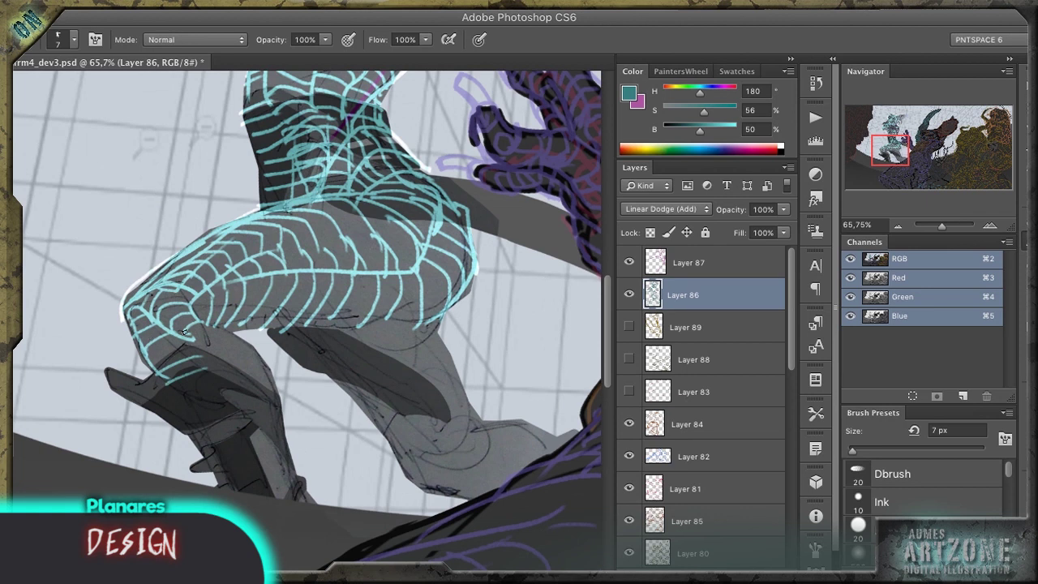
{"action": "mouse_move", "coordinate": [259, 360]}
{"action": "left_mouse_down"}
{"action": "mouse_move", "coordinate": [267, 438]}
{"action": "mouse_move", "coordinate": [296, 487]}
{"action": "mouse_move", "coordinate": [309, 486]}
{"action": "mouse_move", "coordinate": [429, 377]}
{"action": "mouse_move", "coordinate": [341, 338]}
{"action": "left_mouse_up"}
{"action": "key", "text": "r"}
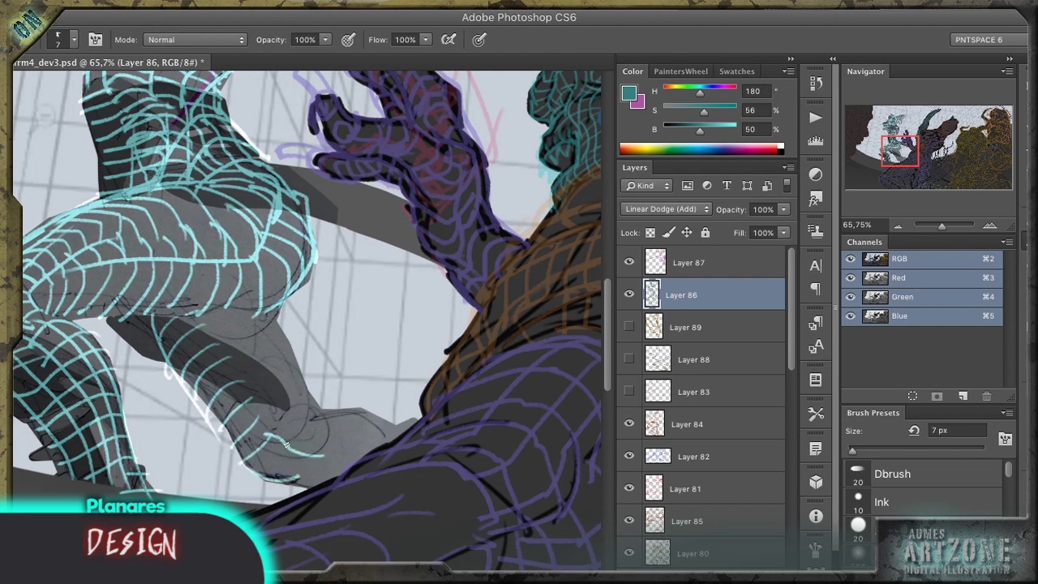
{"action": "mouse_move", "coordinate": [345, 423]}
{"action": "left_mouse_down"}
{"action": "mouse_move", "coordinate": [394, 430]}
{"action": "mouse_move", "coordinate": [297, 474]}
{"action": "left_mouse_up"}
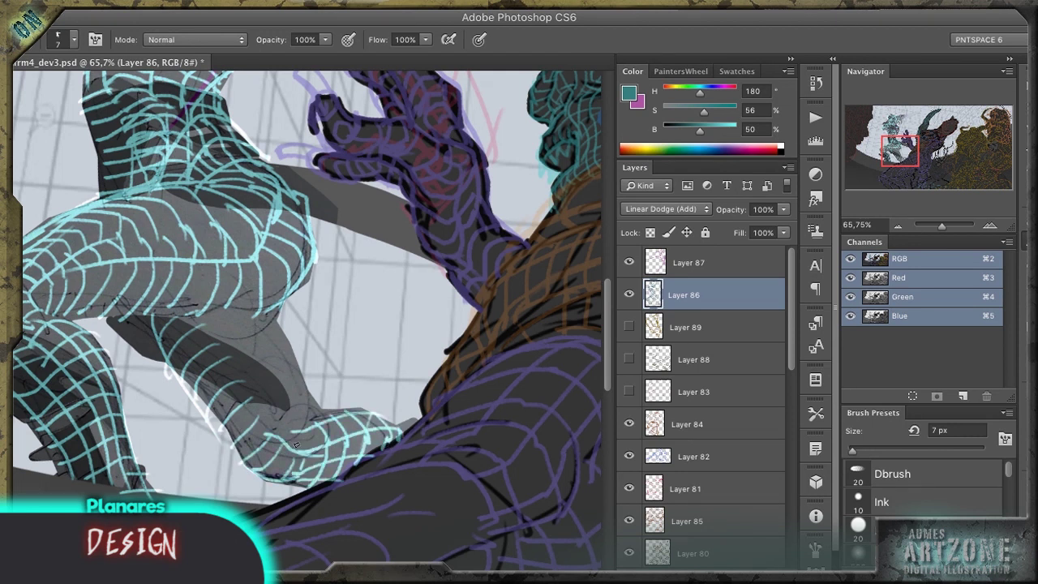
Step: Finish the teal contour strokes on the standing figure's rear thigh and calf with the 7 px brush
{"action": "key", "text": "r"}
{"action": "left_click_drag", "start_coordinate": [238, 290], "coordinate": [293, 378]}
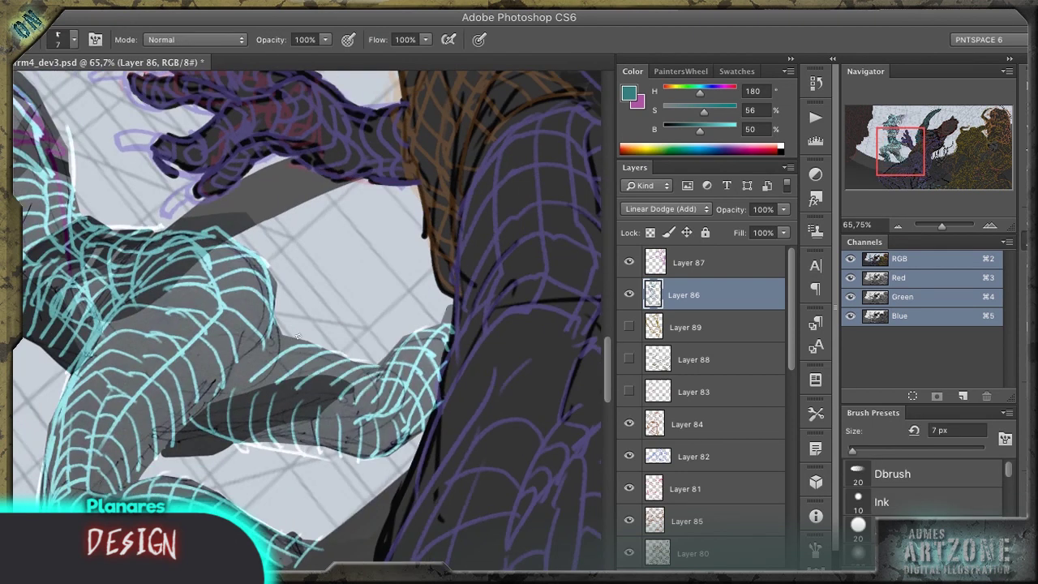
{"action": "left_click_drag", "start_coordinate": [297, 334], "coordinate": [235, 318]}
{"action": "scroll", "coordinate": [421, 308], "scroll_direction": "down", "scroll_amount": 3}
{"action": "key", "text": "r"}
{"action": "mouse_move", "coordinate": [422, 308]}
{"action": "left_mouse_down"}
{"action": "mouse_move", "coordinate": [324, 365]}
{"action": "mouse_move", "coordinate": [327, 422]}
{"action": "mouse_move", "coordinate": [348, 381]}
{"action": "left_mouse_up"}
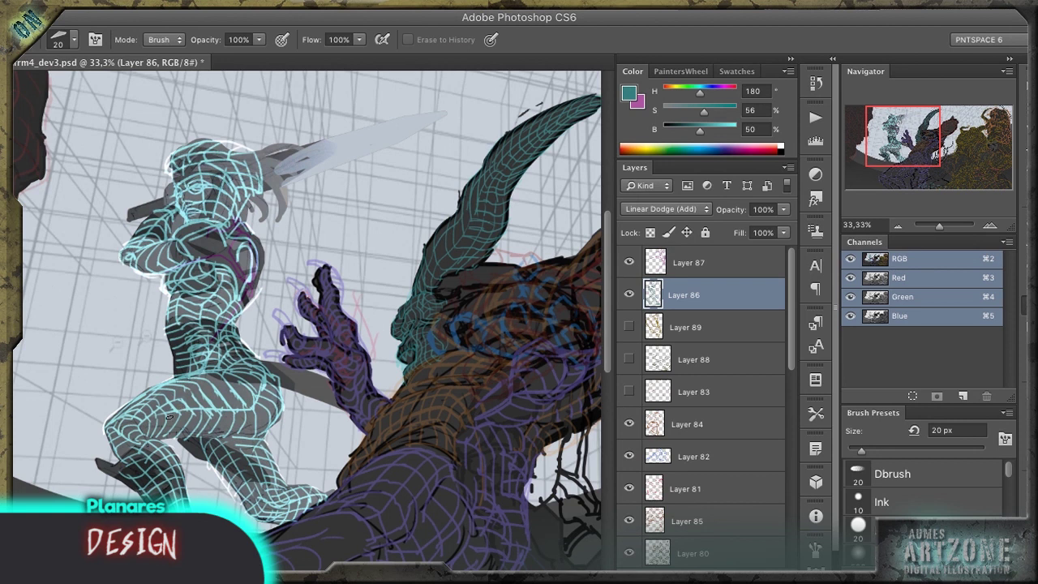
{"action": "key", "text": "b"}
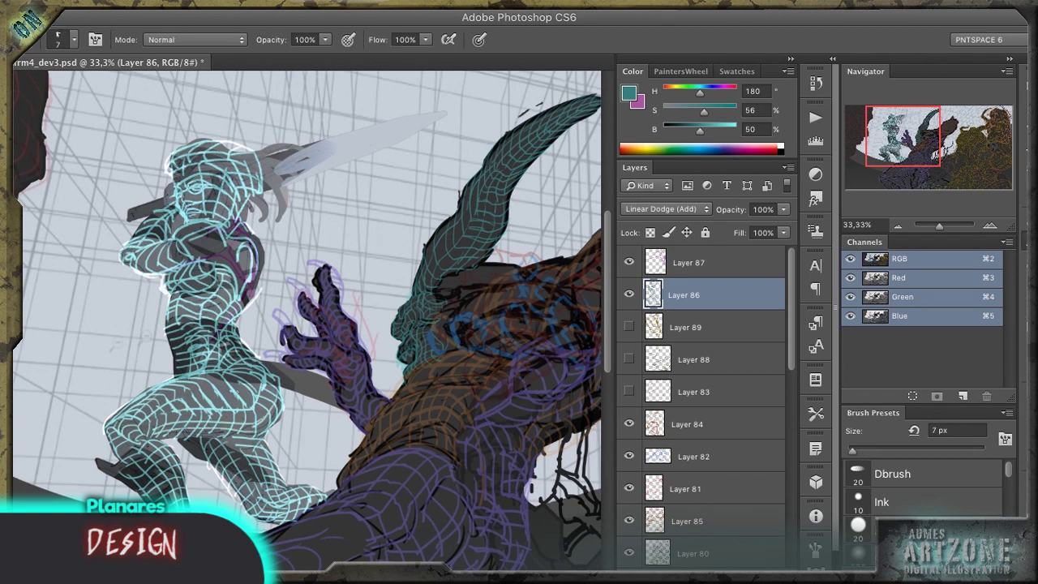
{"action": "scroll", "coordinate": [307, 321], "scroll_direction": "right", "scroll_amount": 2}
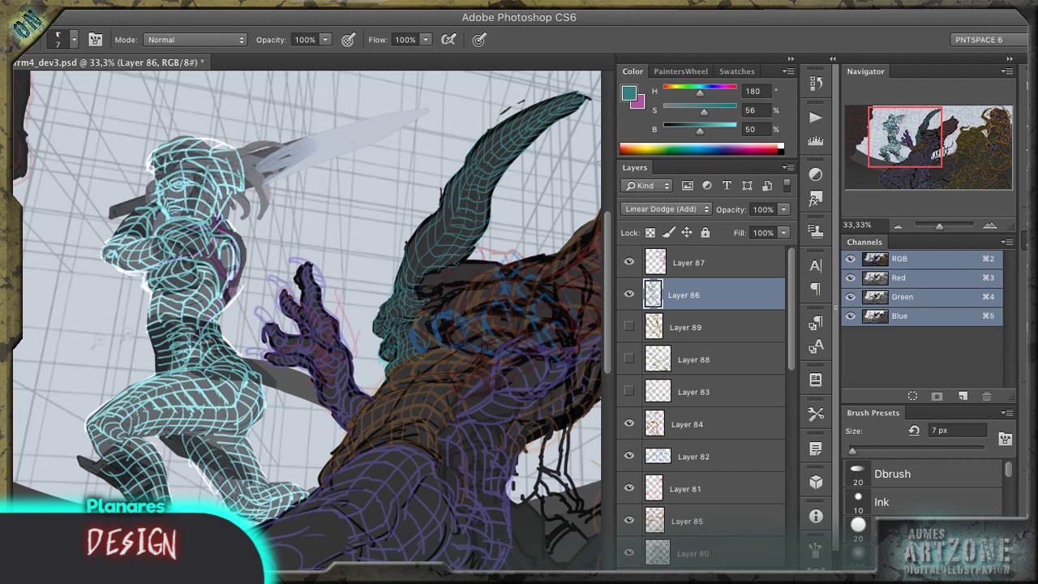
{"action": "scroll", "coordinate": [126, 385], "scroll_direction": "down", "scroll_amount": 2}
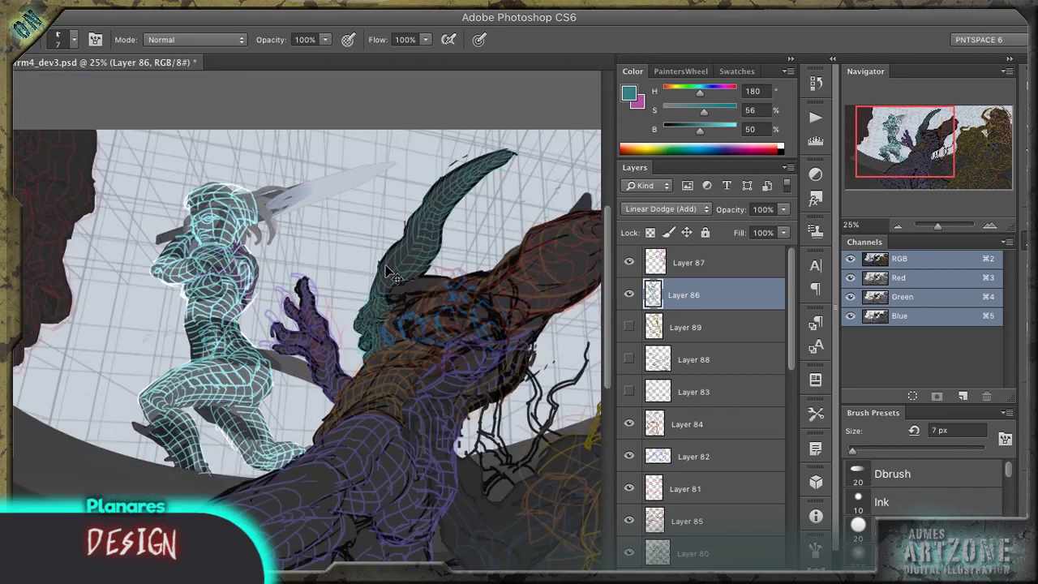
Step: Add a new layer above Group 8 and set the foreground colour to neutral grey with 0% saturation and 34% brightness
{"action": "scroll", "coordinate": [766, 343], "scroll_direction": "down", "scroll_amount": 3}
{"action": "left_click", "coordinate": [766, 320]}
{"action": "key", "text": "ctrl+shift+alt+n"}
{"action": "left_click_drag", "start_coordinate": [704, 112], "coordinate": [663, 112]}
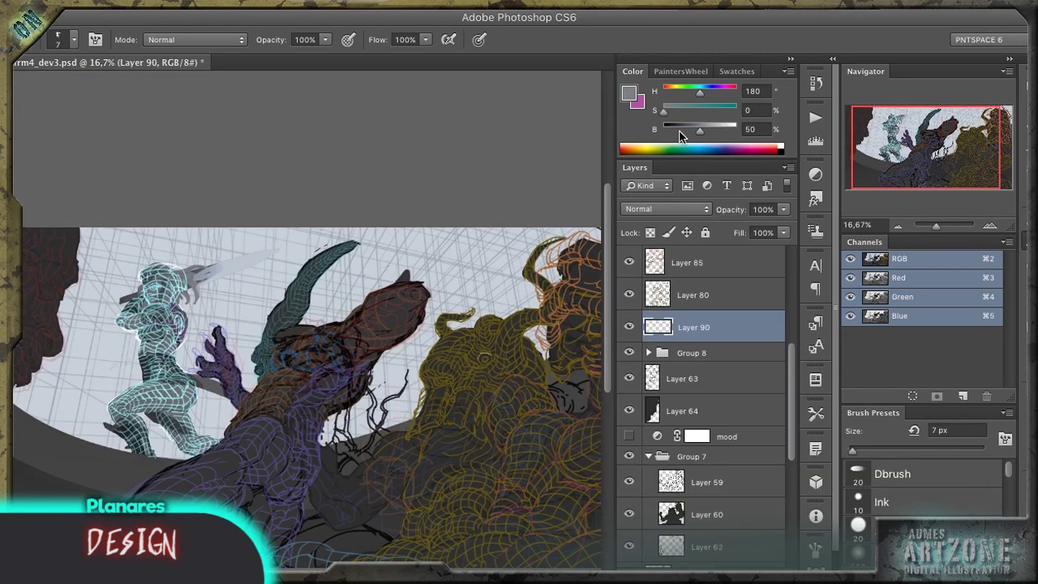
Step: Fill a slanted polygonal selection covering the left end of the scene with a grey gradient as a background pillar
{"action": "key", "text": "l"}
{"action": "left_click", "coordinate": [124, 218]}
{"action": "left_click", "coordinate": [77, 445]}
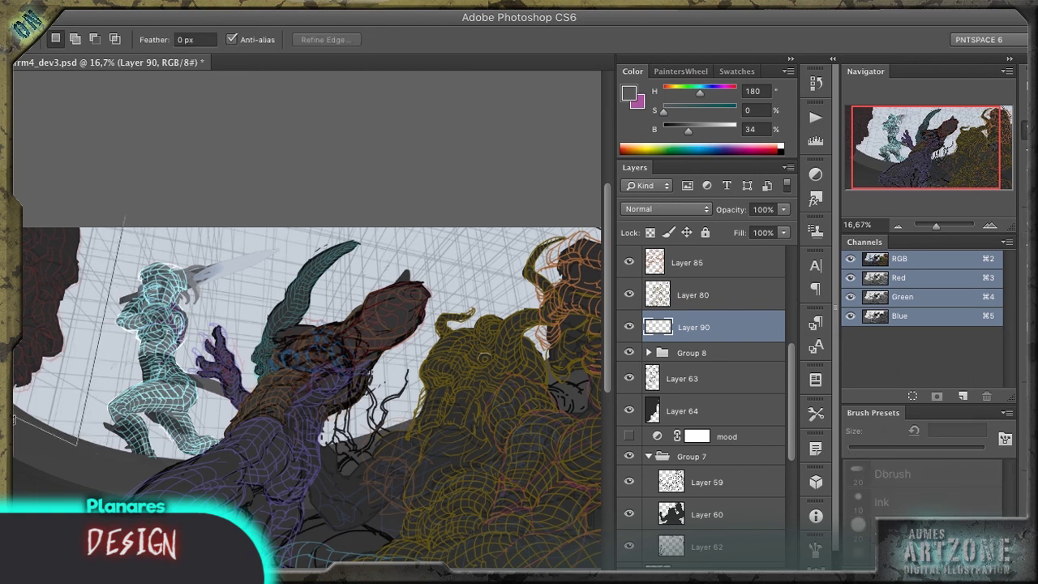
{"action": "left_click", "coordinate": [130, 219]}
{"action": "key", "text": "g"}
{"action": "mouse_move", "coordinate": [106, 243]}
{"action": "left_mouse_down"}
{"action": "mouse_move", "coordinate": [48, 365]}
{"action": "mouse_move", "coordinate": [48, 406]}
{"action": "mouse_move", "coordinate": [104, 304]}
{"action": "left_mouse_up"}
Step: Outline a wide pillar shape behind the central creatures and fill it with overlapping grey gradients at 40% opacity
{"action": "key", "text": "l"}
{"action": "left_click", "coordinate": [323, 209]}
{"action": "left_click", "coordinate": [328, 446]}
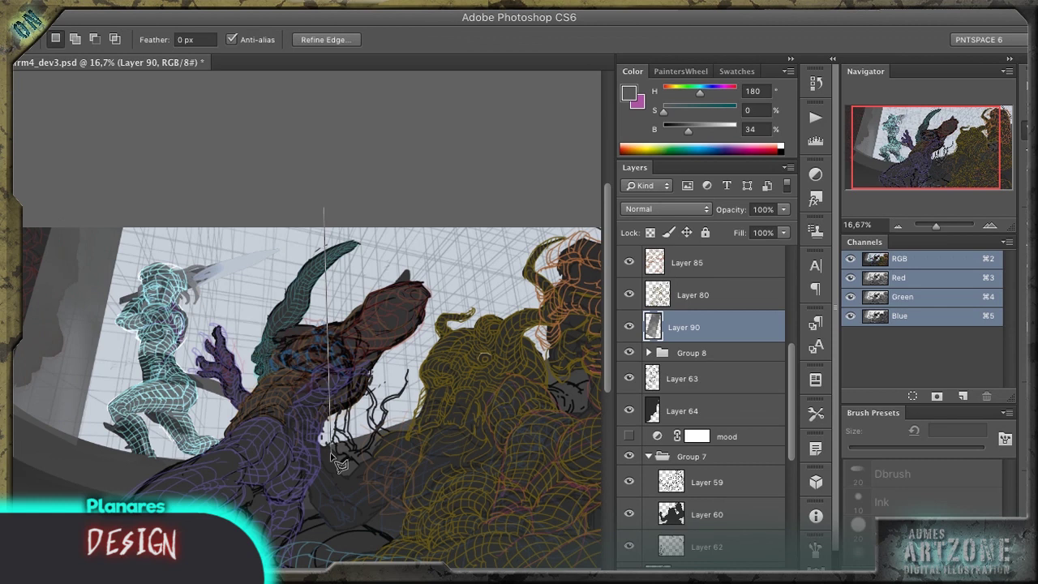
{"action": "left_click_drag", "start_coordinate": [535, 432], "coordinate": [361, 432]}
{"action": "left_click", "coordinate": [340, 399]}
{"action": "left_click", "coordinate": [300, 176]}
{"action": "left_click", "coordinate": [209, 180]}
{"action": "left_click", "coordinate": [151, 207]}
{"action": "key", "text": "g"}
{"action": "left_click_drag", "start_coordinate": [333, 365], "coordinate": [251, 276]}
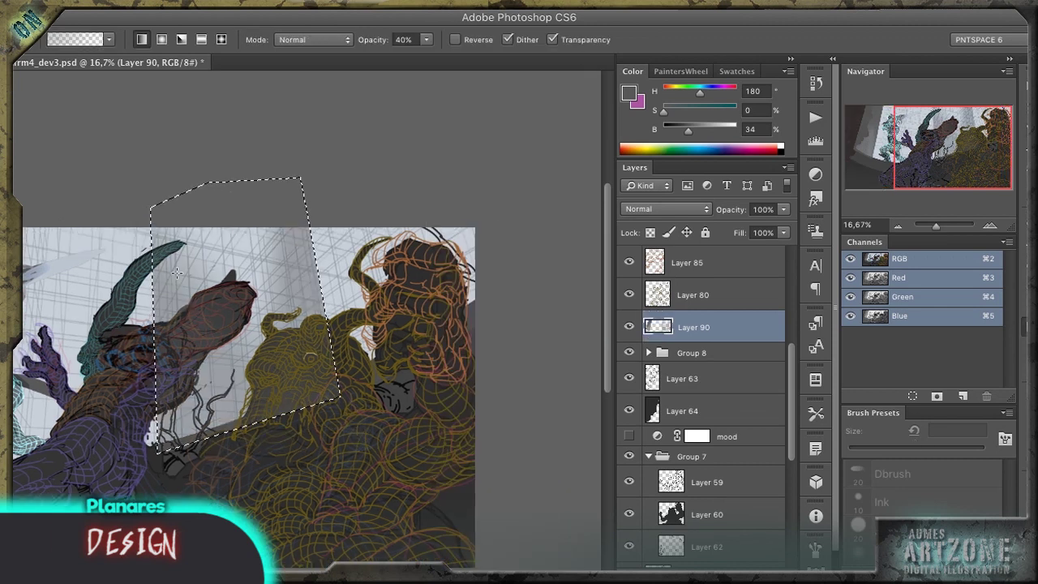
{"action": "left_click_drag", "start_coordinate": [162, 430], "coordinate": [298, 276]}
{"action": "left_click_drag", "start_coordinate": [325, 235], "coordinate": [268, 300]}
{"action": "left_click_drag", "start_coordinate": [203, 235], "coordinate": [260, 316]}
{"action": "left_click_drag", "start_coordinate": [162, 244], "coordinate": [211, 341]}
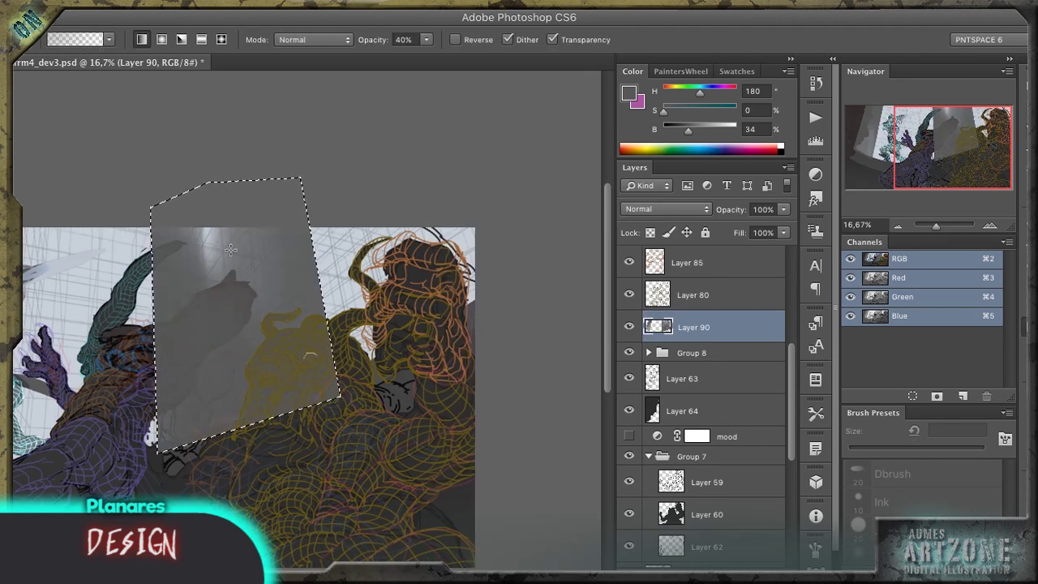
{"action": "left_click_drag", "start_coordinate": [267, 316], "coordinate": [219, 267]}
Step: Apply a Hue/Saturation adjustment to the pillar shading and move Layer 90 below Layer 56 copy
{"action": "key", "text": "l"}
{"action": "key", "text": "ctrl+u"}
{"action": "key", "text": "Return"}
{"action": "mouse_move", "coordinate": [408, 458]}
{"action": "left_mouse_down"}
{"action": "mouse_move", "coordinate": [493, 442]}
{"action": "mouse_move", "coordinate": [471, 379]}
{"action": "left_mouse_up"}
{"action": "left_click_drag", "start_coordinate": [694, 327], "coordinate": [732, 429]}
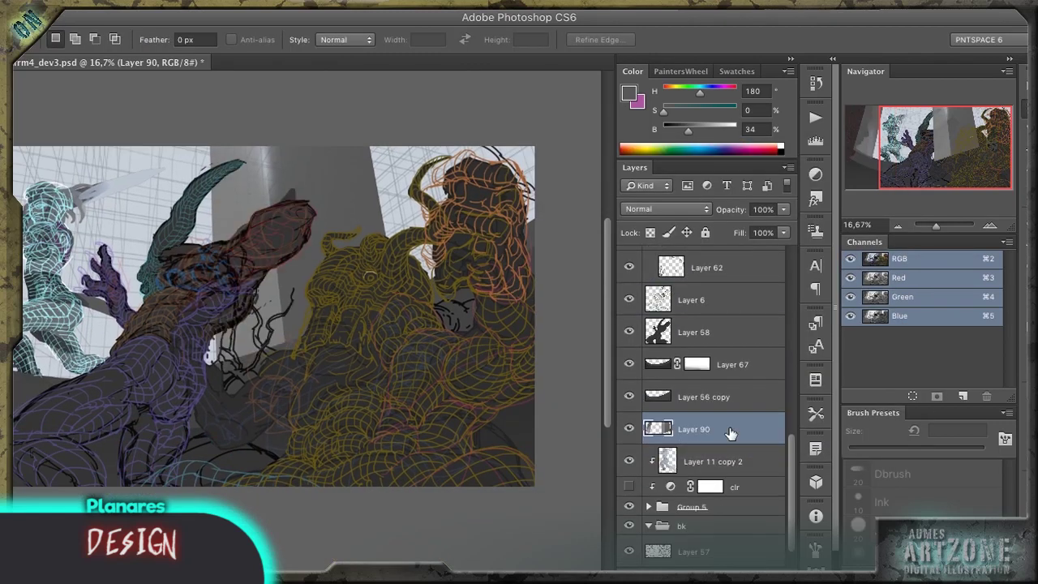
Step: Set Layer 90's blend mode to Multiply and its fill to 40%
{"action": "key", "text": "ctrl+minus"}
{"action": "left_click", "coordinate": [665, 208]}
{"action": "left_click", "coordinate": [643, 258]}
{"action": "left_click_drag", "start_coordinate": [783, 233], "coordinate": [750, 250]}
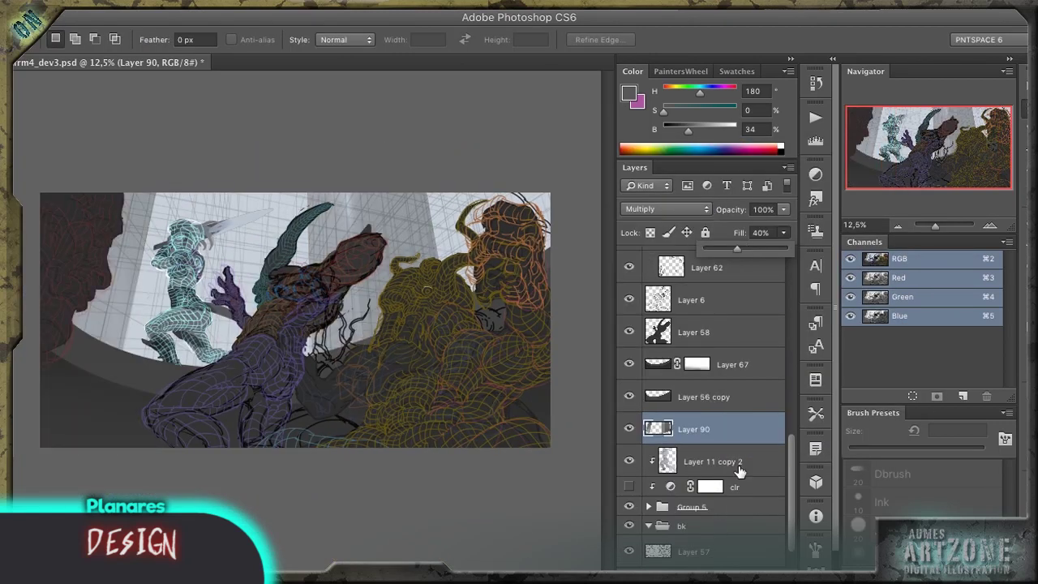
Step: Add a layer above Layer 11 copy 2 and gradient-fill a narrow sloping beam across the background in grey
{"action": "left_click", "coordinate": [740, 471]}
{"action": "key", "text": "ctrl+shift+alt+n"}
{"action": "key", "text": "l"}
{"action": "double_click", "coordinate": [526, 292]}
{"action": "key", "text": "g"}
{"action": "left_click_drag", "start_coordinate": [243, 260], "coordinate": [503, 302]}
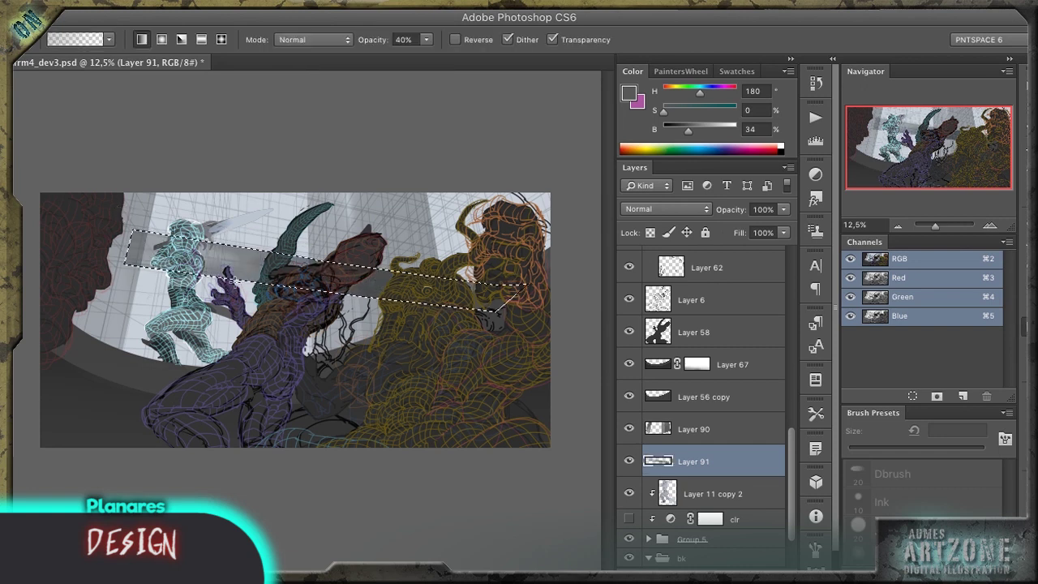
Step: Select a sloping strip over the beam's upper part, retone it with Hue/Saturation using a value of 15, and deselect
{"action": "key", "text": "l"}
{"action": "left_click", "coordinate": [123, 216]}
{"action": "left_click", "coordinate": [542, 259]}
{"action": "left_click", "coordinate": [497, 305]}
{"action": "left_click", "coordinate": [121, 252]}
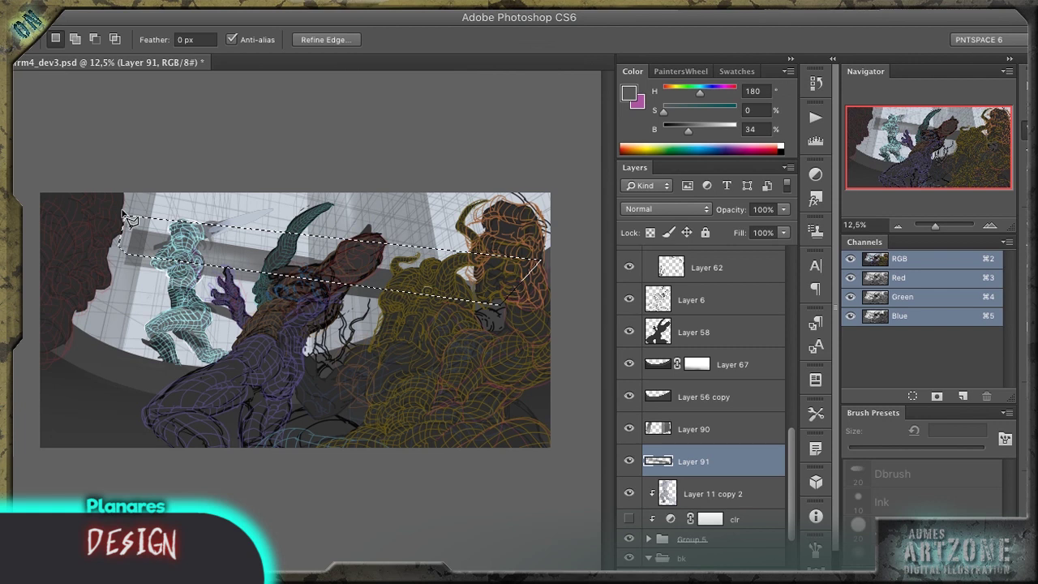
{"action": "key", "text": "ctrl+u"}
{"action": "left_click_drag", "start_coordinate": [663, 352], "coordinate": [644, 349]}
{"action": "key", "text": "Return"}
{"action": "key", "text": "ctrl+u"}
{"action": "type", "text": "15"}
{"action": "key", "text": "Return"}
{"action": "key", "text": "ctrl+d"}
{"action": "key", "text": "m"}
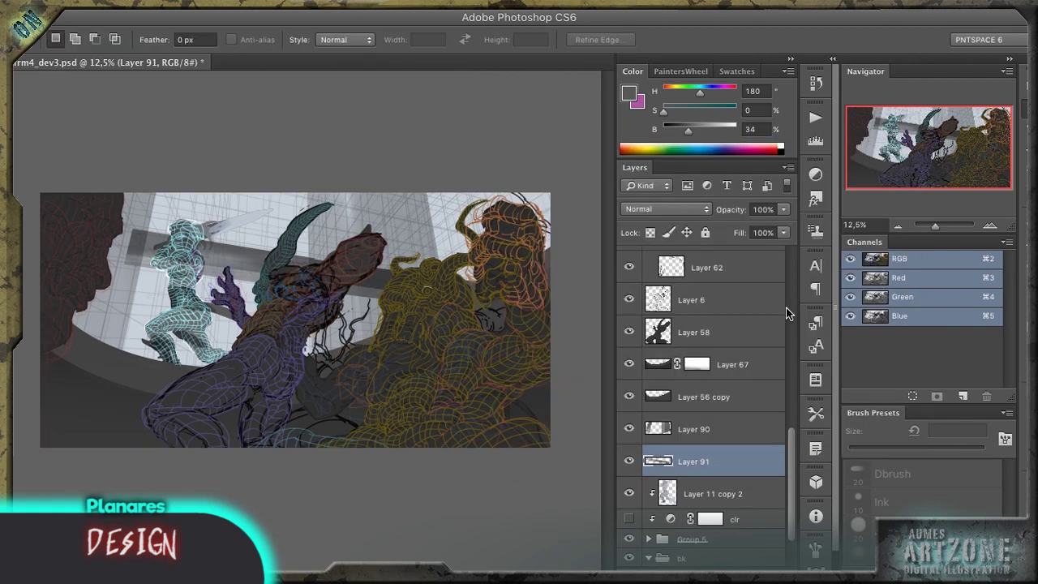
Step: Stamp a round grey disc below the hanging roots on a new layer and move that layer directly above Layer 86
{"action": "key", "text": "b"}
{"action": "key", "text": "ctrl+shift+alt+n"}
{"action": "key", "text": "bracketleft"}
{"action": "key", "text": "bracketleft"}
{"action": "left_click", "coordinate": [346, 388]}
{"action": "mouse_move", "coordinate": [698, 429]}
{"action": "left_mouse_down"}
{"action": "mouse_move", "coordinate": [719, 347]}
{"action": "mouse_move", "coordinate": [737, 47]}
{"action": "mouse_move", "coordinate": [718, 290]}
{"action": "left_mouse_up"}
Step: Lock the disc layer's transparent pixels and shade it into a sphere with a sampled dark grey, 200 px brush at 30% opacity
{"action": "key", "text": "slash"}
{"action": "left_click", "coordinate": [413, 384], "text": "alt"}
{"action": "key", "text": "bracketleft"}
{"action": "key", "text": "bracketleft"}
{"action": "key", "text": "bracketleft"}
{"action": "key", "text": "bracketleft"}
{"action": "key", "text": "3"}
{"action": "mouse_move", "coordinate": [357, 369]}
{"action": "left_mouse_down"}
{"action": "mouse_move", "coordinate": [357, 432]}
{"action": "mouse_move", "coordinate": [354, 399]}
{"action": "mouse_move", "coordinate": [331, 388]}
{"action": "left_mouse_up"}
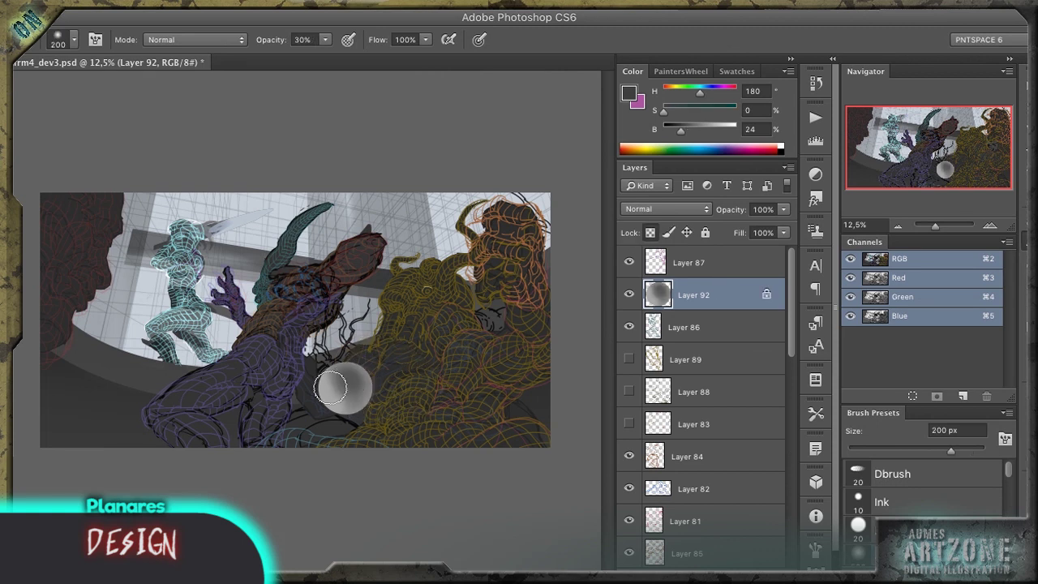
Step: Duplicate the sphere layer and colorize the copy with Hue/Saturation
{"action": "key", "text": "super+j"}
{"action": "key", "text": "super+u"}
{"action": "left_click", "coordinate": [824, 365]}
{"action": "left_click_drag", "start_coordinate": [665, 261], "coordinate": [705, 263]}
{"action": "key", "text": "Return"}
Step: Give the sphere a warm yellow glow with the brush in Linear Dodge (Add) mode and merge the two sphere layers
{"action": "key", "text": "alt+bracketleft"}
{"action": "left_click", "coordinate": [194, 39]}
{"action": "left_click", "coordinate": [187, 186]}
{"action": "key", "text": "alt+bracketright"}
{"action": "key", "text": "super+e"}
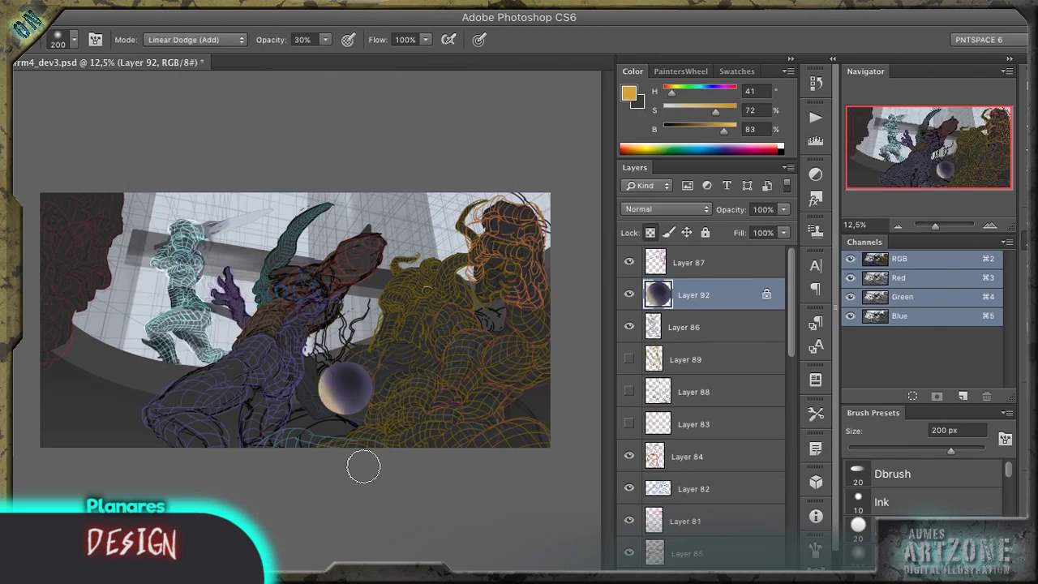
Step: Move the shaded sphere into the sky between the central and right-hand creatures and save the document
{"action": "key", "text": "v"}
{"action": "left_click_drag", "start_coordinate": [478, 344], "coordinate": [554, 176]}
{"action": "key", "text": "m"}
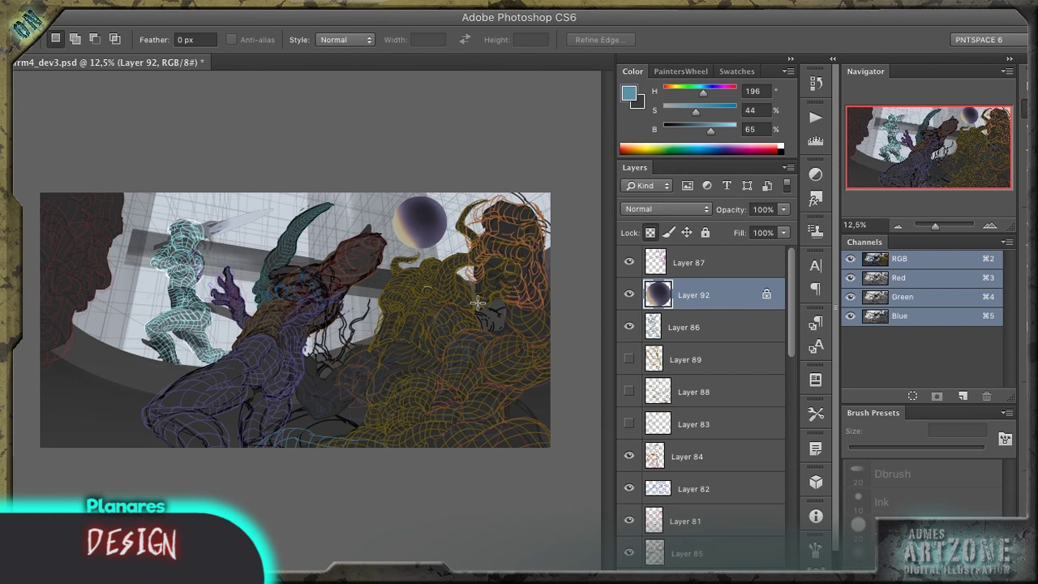
{"action": "key", "text": "super+s"}
Step: Move Layer 87 below the sphere's Layer 92 in the layer stack
{"action": "left_click_drag", "start_coordinate": [199, 259], "coordinate": [243, 259]}
{"action": "left_click_drag", "start_coordinate": [689, 262], "coordinate": [725, 300]}
{"action": "key", "text": "super+minus"}
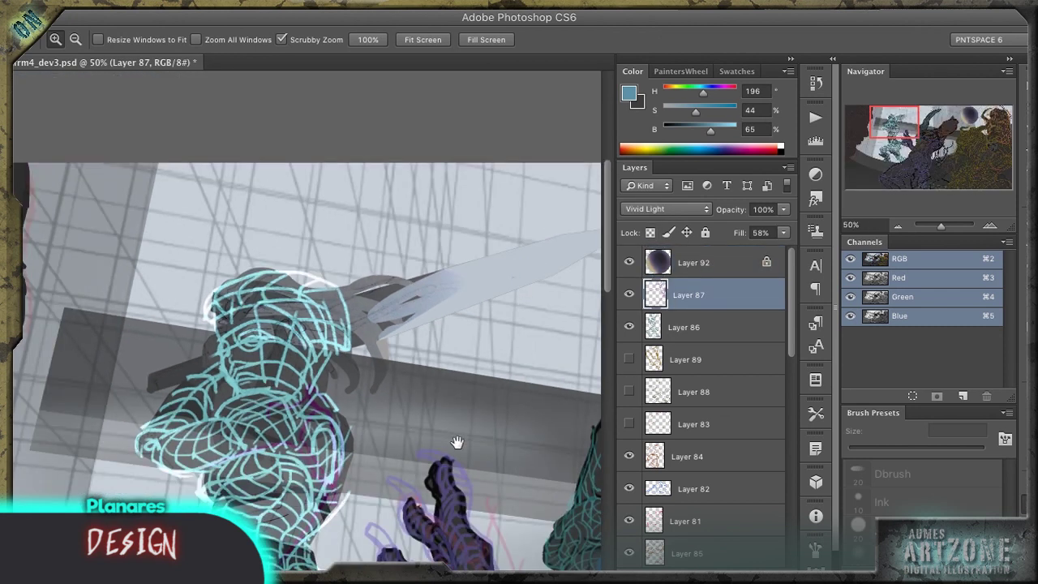
Step: Check the hidden contour layers, then label Layer 88 orange and make it visible
{"action": "left_click_drag", "start_coordinate": [457, 442], "coordinate": [449, 288]}
{"action": "left_click", "coordinate": [629, 359]}
{"action": "left_click", "coordinate": [629, 359]}
{"action": "left_click", "coordinate": [630, 392]}
{"action": "left_click", "coordinate": [631, 392]}
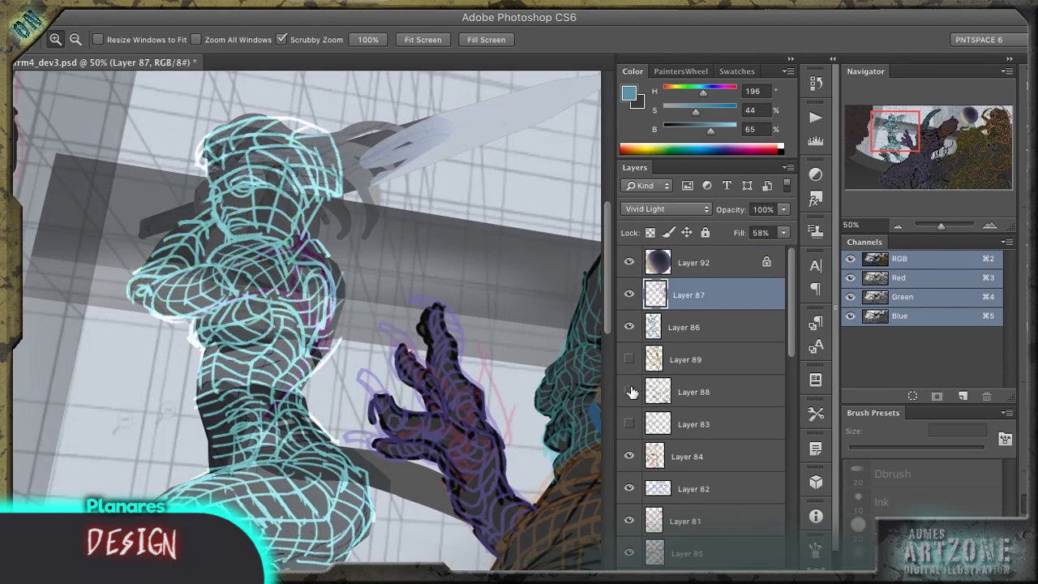
{"action": "right_click", "coordinate": [631, 392]}
{"action": "left_click", "coordinate": [755, 443]}
{"action": "left_click", "coordinate": [629, 391]}
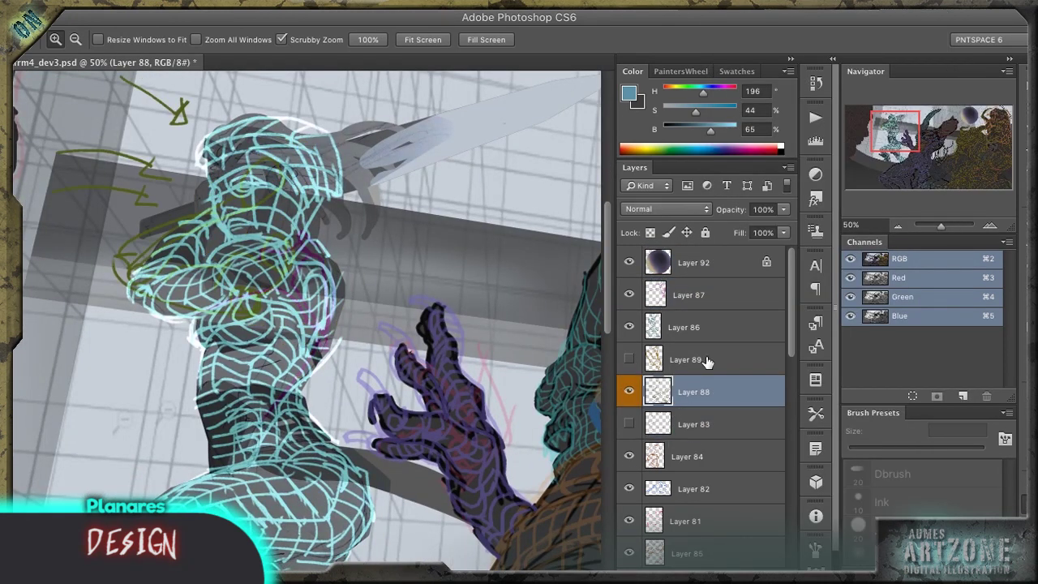
Step: Group the layers from Layer 88 up to Layer 87 and set the group's fill to 15%
{"action": "left_click", "coordinate": [689, 295], "text": "shift"}
{"action": "key", "text": "ctrl+g"}
{"action": "left_click_drag", "start_coordinate": [784, 233], "coordinate": [725, 249]}
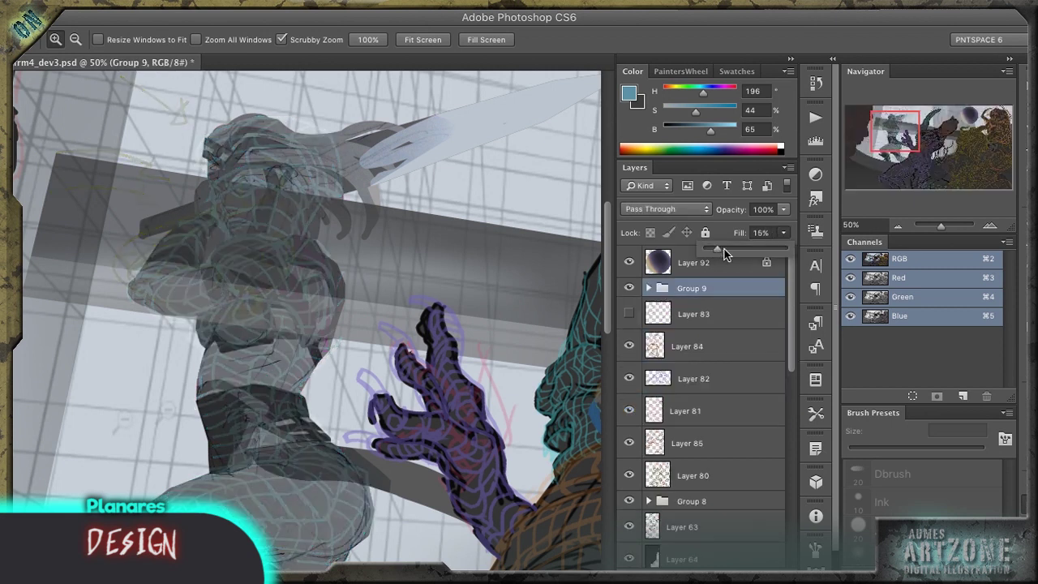
Step: Group Layers 84, 82, 81, 85 and 80 and set the group's fill to 39%
{"action": "left_click", "coordinate": [659, 346]}
{"action": "key", "text": "ctrl+minus"}
{"action": "key", "text": "ctrl+minus"}
{"action": "left_click", "coordinate": [692, 476], "text": "shift"}
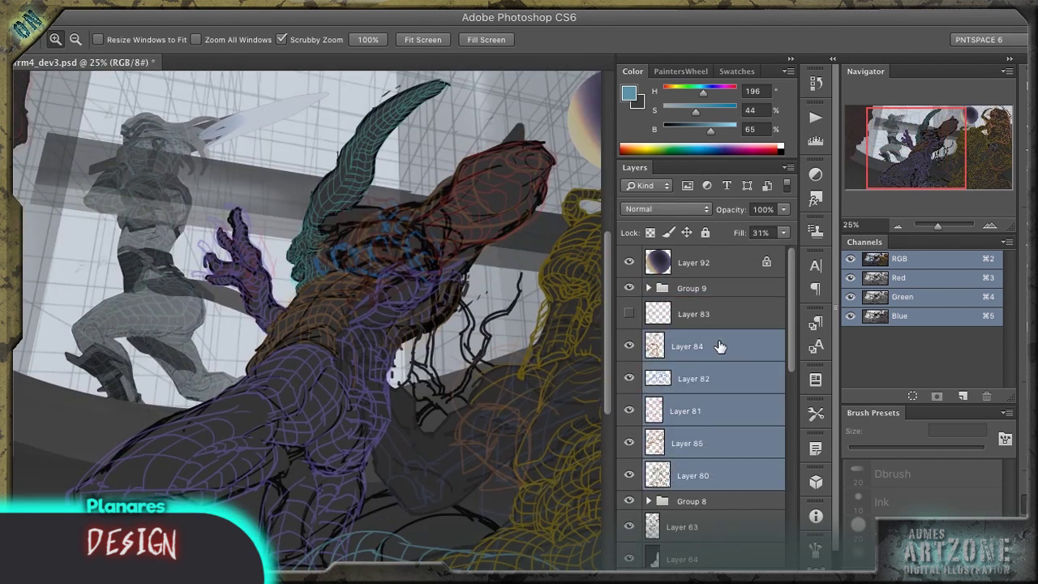
{"action": "key", "text": "ctrl+g"}
{"action": "key", "text": "ctrl+minus"}
{"action": "left_click_drag", "start_coordinate": [784, 233], "coordinate": [735, 248]}
Step: Move Group 8 down the stack to Layer 59 and make Layer 80 inside Group 10 active
{"action": "left_click_drag", "start_coordinate": [302, 456], "coordinate": [332, 456]}
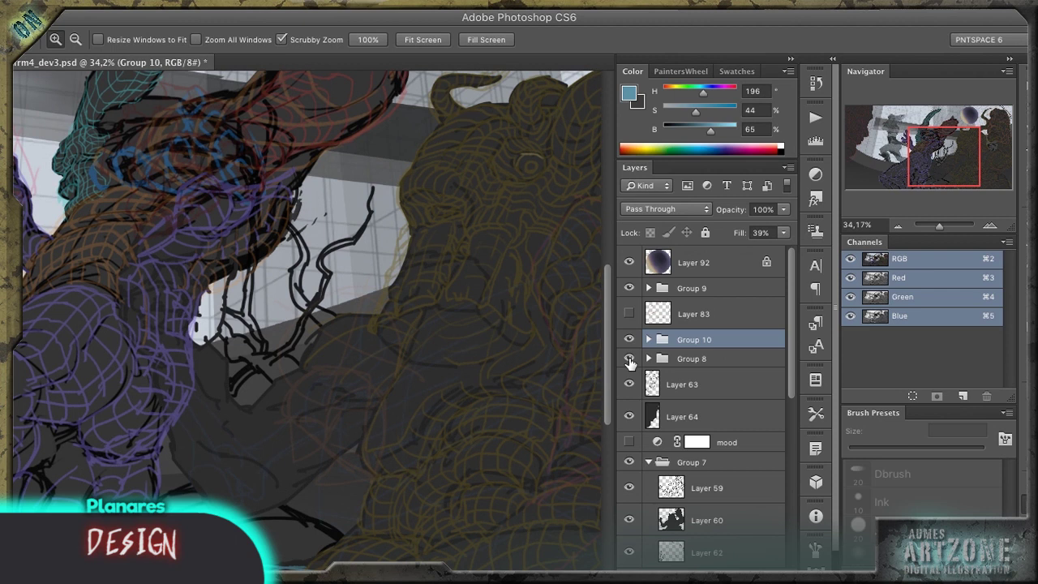
{"action": "left_click", "coordinate": [692, 358]}
{"action": "left_click", "coordinate": [711, 341]}
{"action": "left_click_drag", "start_coordinate": [699, 358], "coordinate": [726, 490]}
{"action": "left_click", "coordinate": [652, 279]}
{"action": "left_click", "coordinate": [652, 279]}
{"action": "left_click", "coordinate": [706, 430]}
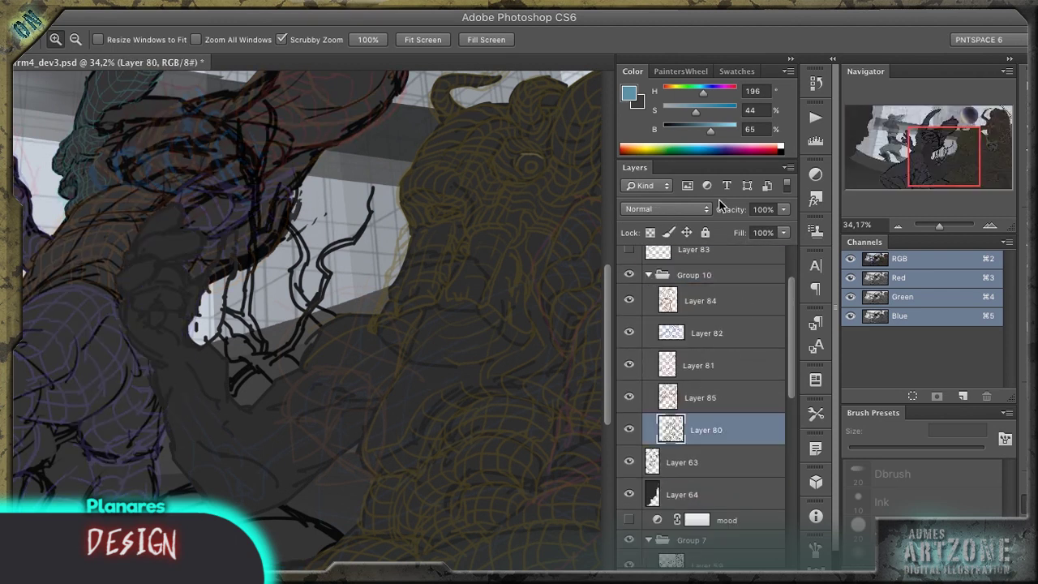
Step: Draw yellow contour strokes on Layer 80 over the dark arm's upper part with a 15 px Linear Dodge (Add) brush at 100% opacity
{"action": "key", "text": "b"}
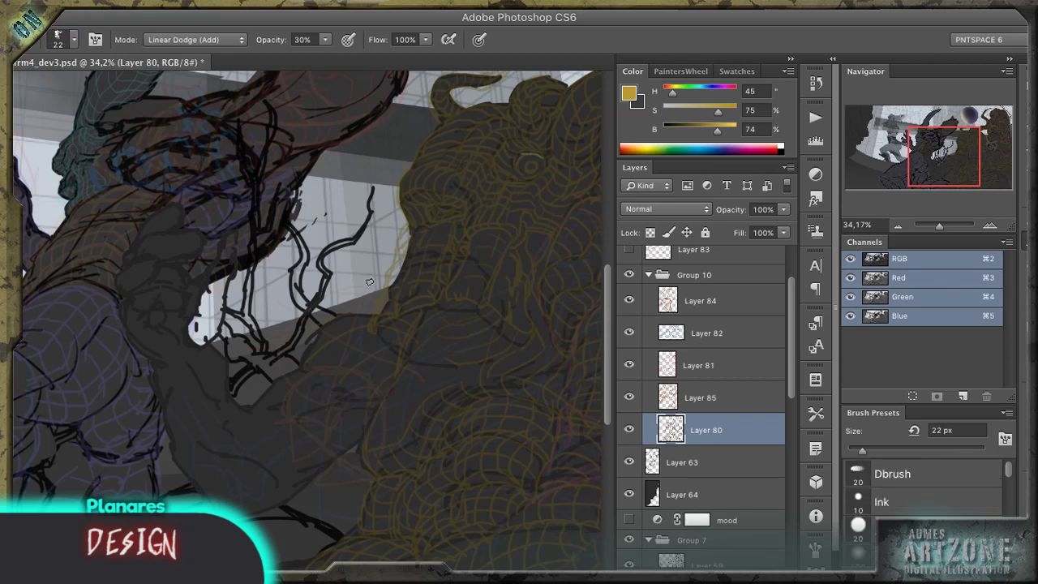
{"action": "scroll", "coordinate": [469, 274], "scroll_direction": "right", "scroll_amount": 4}
{"action": "scroll", "coordinate": [228, 365], "scroll_direction": "left", "scroll_amount": 2}
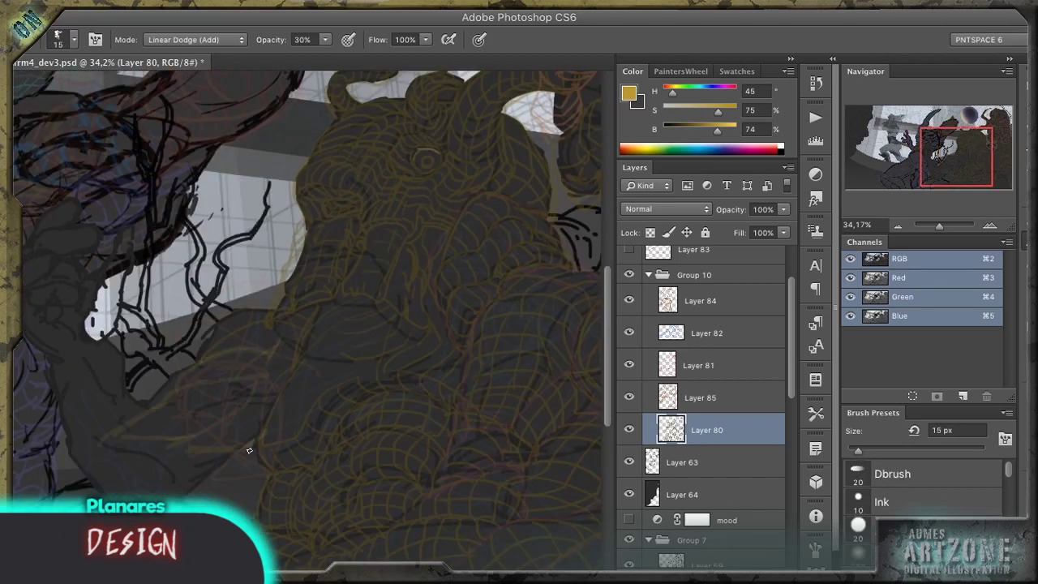
{"action": "scroll", "coordinate": [221, 466], "scroll_direction": "left", "scroll_amount": 4}
{"action": "scroll", "coordinate": [294, 398], "scroll_direction": "up", "scroll_amount": 2}
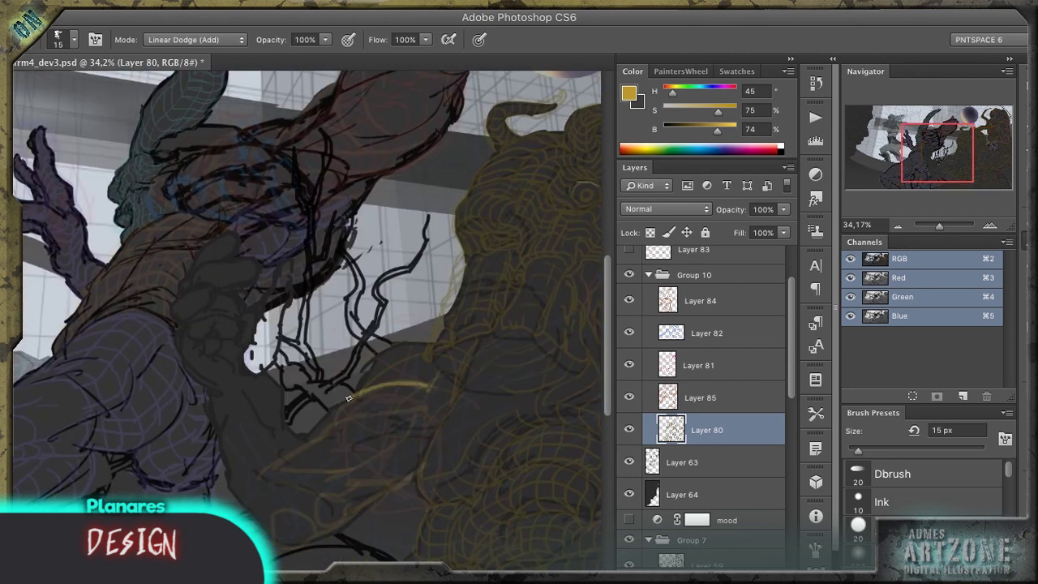
{"action": "mouse_move", "coordinate": [334, 436]}
{"action": "left_mouse_down"}
{"action": "mouse_move", "coordinate": [351, 477]}
{"action": "mouse_move", "coordinate": [337, 512]}
{"action": "left_mouse_up"}
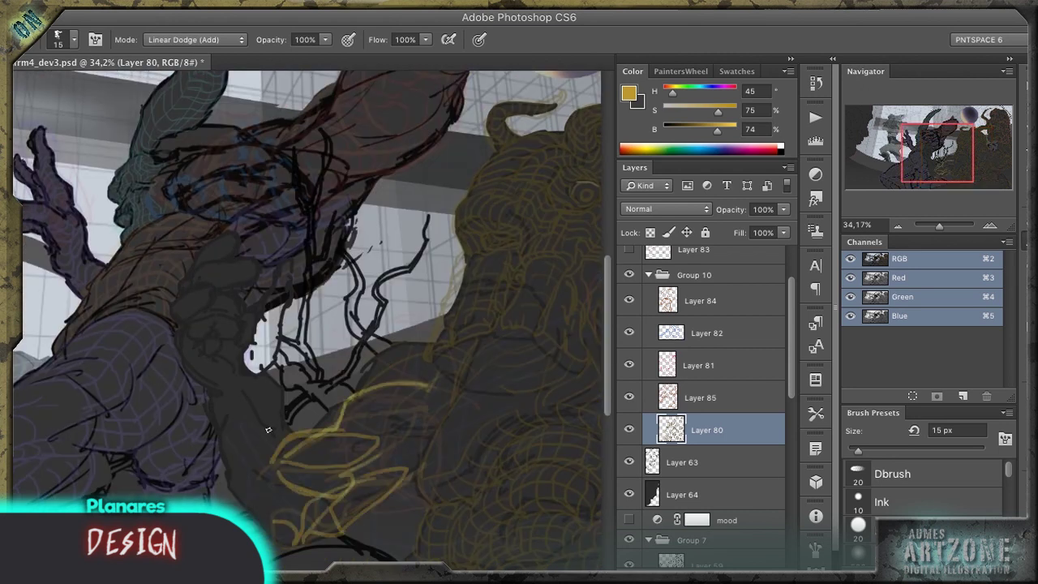
Step: Extend the yellow contour strokes over the dark arm's forearm and raised hand and save the document
{"action": "left_click_drag", "start_coordinate": [236, 369], "coordinate": [278, 543]}
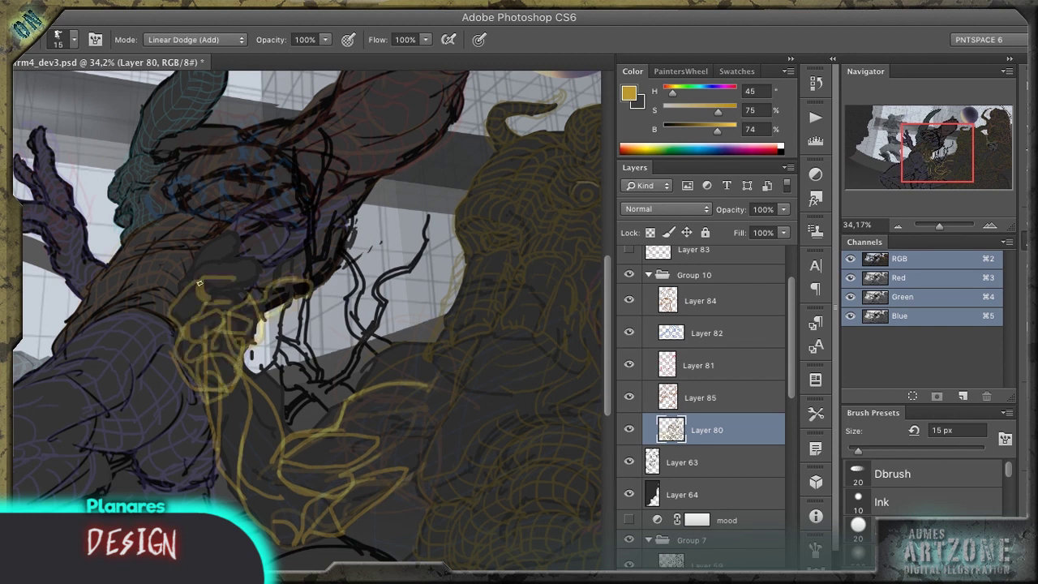
{"action": "key", "text": "r"}
{"action": "mouse_move", "coordinate": [202, 241]}
{"action": "left_mouse_down"}
{"action": "mouse_move", "coordinate": [471, 213]}
{"action": "mouse_move", "coordinate": [470, 268]}
{"action": "mouse_move", "coordinate": [237, 351]}
{"action": "left_mouse_up"}
{"action": "key", "text": "ctrl+minus"}
{"action": "key", "text": "ctrl+minus"}
{"action": "key", "text": "ctrl+minus"}
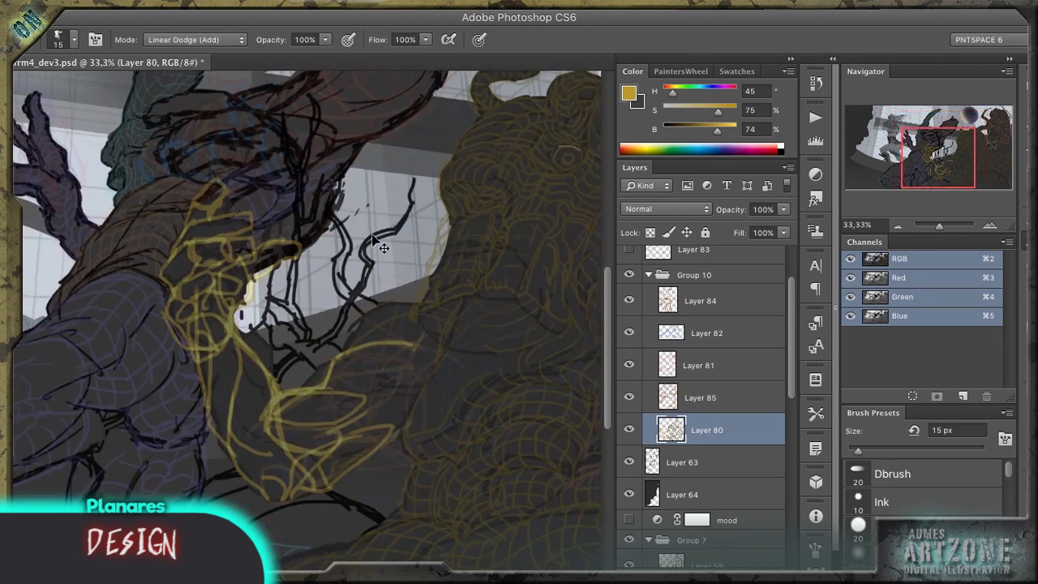
{"action": "key", "text": "ctrl+minus"}
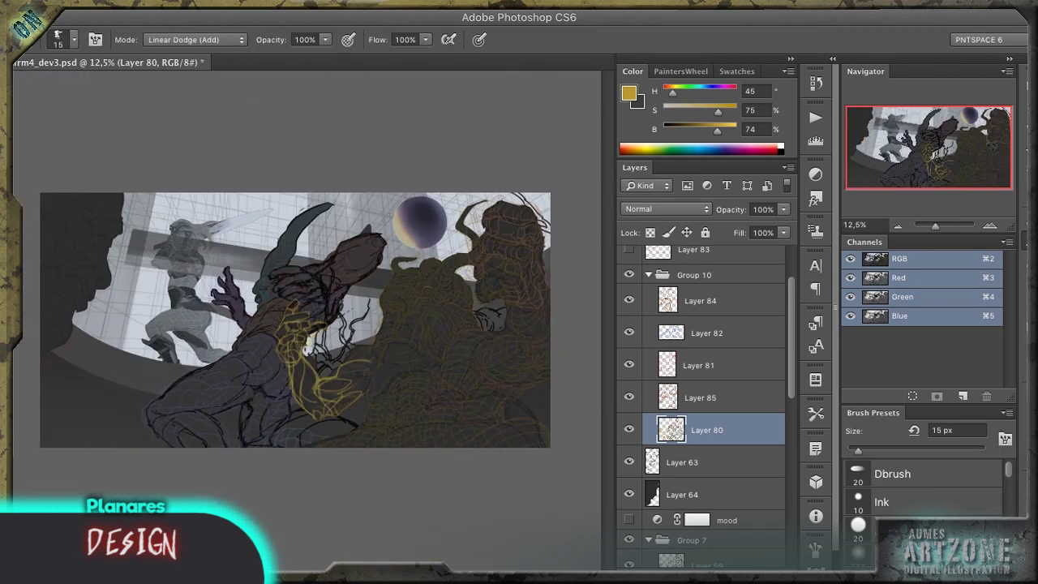
{"action": "key", "text": "ctrl+s"}
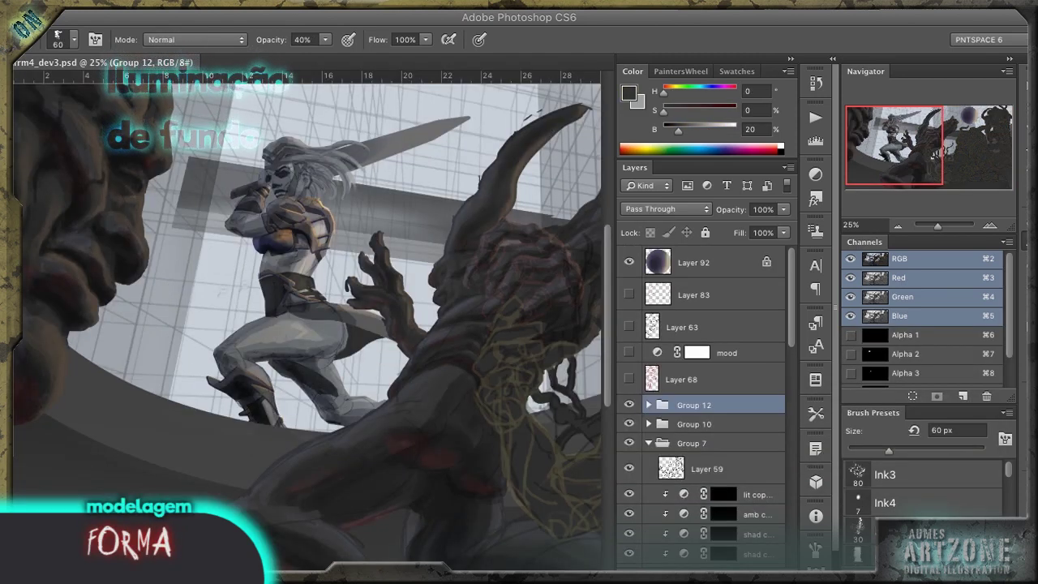
Step: Create Layer 97 above Layer 67 from the floor area below the curved edge
{"action": "scroll", "coordinate": [475, 480], "scroll_direction": "down", "scroll_amount": 6}
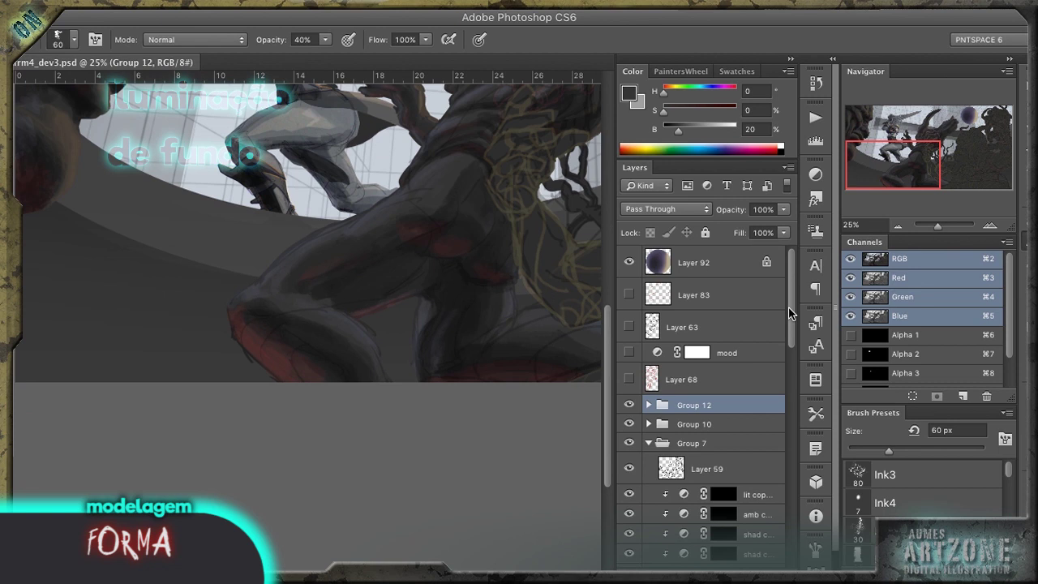
{"action": "scroll", "coordinate": [655, 412], "scroll_direction": "down", "scroll_amount": 10}
{"action": "left_click", "coordinate": [655, 412], "text": "ctrl"}
{"action": "key", "text": "m"}
{"action": "left_click_drag", "start_coordinate": [382, 273], "coordinate": [378, 348]}
{"action": "key", "text": "ctrl+minus"}
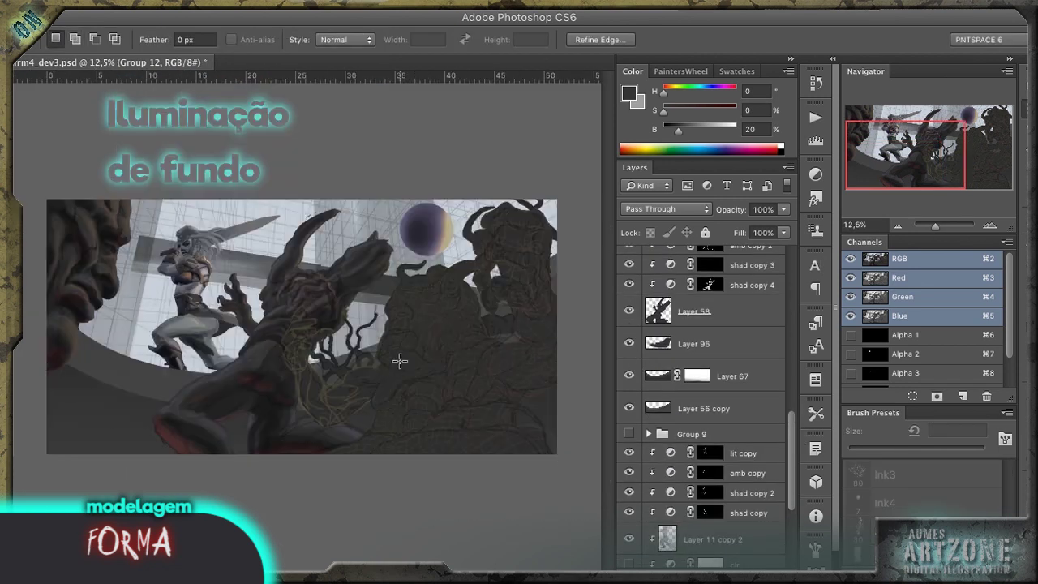
{"action": "left_click", "coordinate": [730, 375]}
{"action": "key", "text": "ctrl+j"}
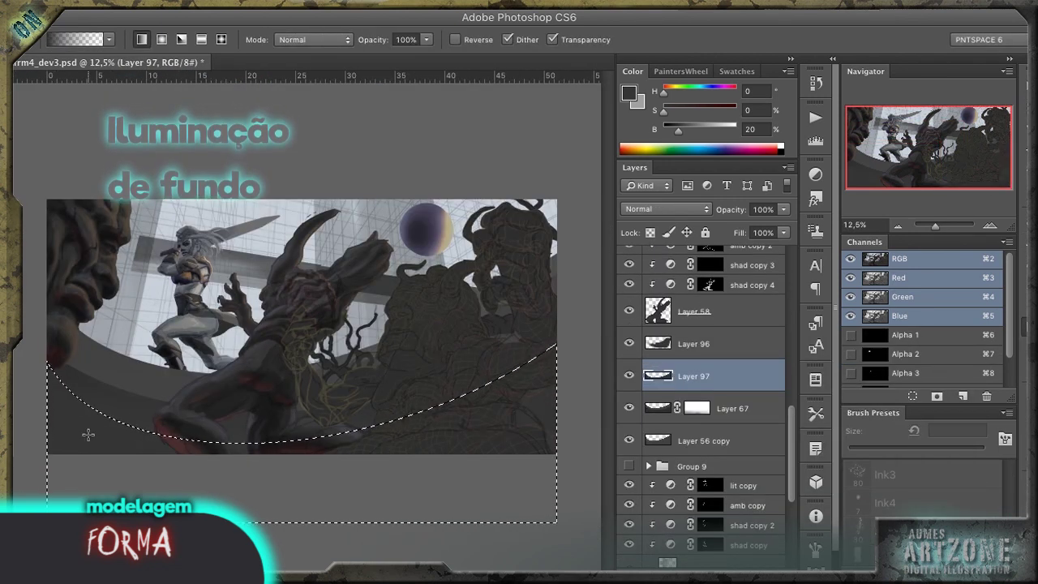
Step: Transform Layer 97, stretching the curved floor shape wider past both sides of the canvas
{"action": "key", "text": "v"}
{"action": "key", "text": "ctrl+minus"}
{"action": "left_click_drag", "start_coordinate": [133, 393], "coordinate": [89, 398]}
{"action": "left_click_drag", "start_coordinate": [473, 397], "coordinate": [528, 398]}
{"action": "left_click_drag", "start_coordinate": [445, 399], "coordinate": [475, 413]}
{"action": "left_click_drag", "start_coordinate": [122, 337], "coordinate": [81, 338]}
{"action": "key", "text": "Return"}
Step: Add Layer 98 with a vertical red gradient rising from the floor and set its blending mode to Color
{"action": "key", "text": "ctrl+shift+alt+n"}
{"action": "key", "text": "g"}
{"action": "left_click_drag", "start_coordinate": [325, 410], "coordinate": [324, 344]}
{"action": "key", "text": "ctrl+d"}
{"action": "left_click", "coordinate": [666, 209]}
{"action": "left_click", "coordinate": [644, 532]}
{"action": "key", "text": "shift+6"}
{"action": "key", "text": "shift+6"}
Step: Mask Layer 98's red gradient with a Magic Wand selection taken from Layer 67 and set its fill to 48%
{"action": "key", "text": "w"}
{"action": "left_click", "coordinate": [142, 308]}
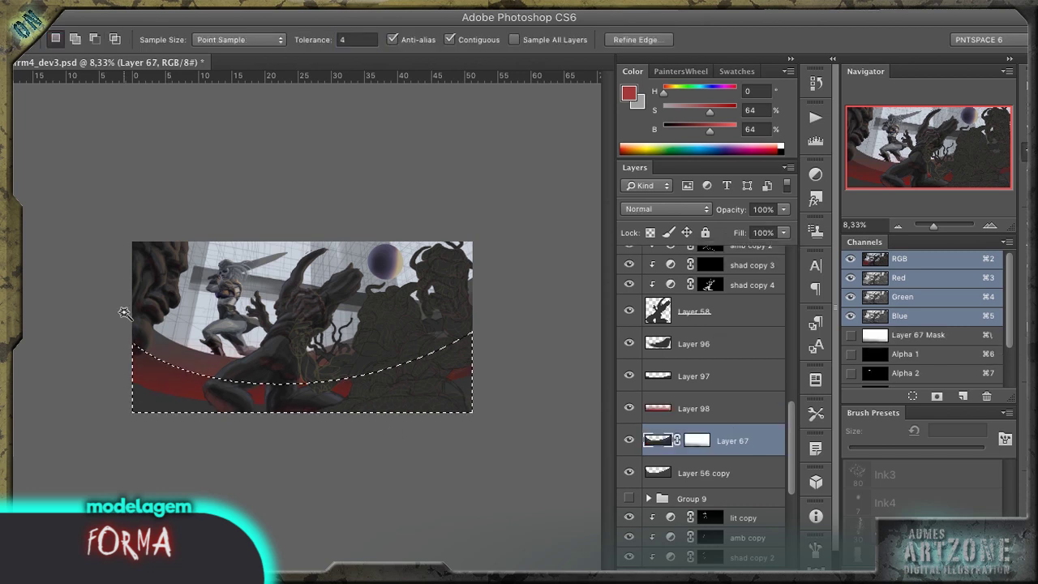
{"action": "left_click", "coordinate": [685, 572], "text": "alt"}
{"action": "left_click", "coordinate": [783, 232]}
{"action": "left_click_drag", "start_coordinate": [764, 253], "coordinate": [748, 253]}
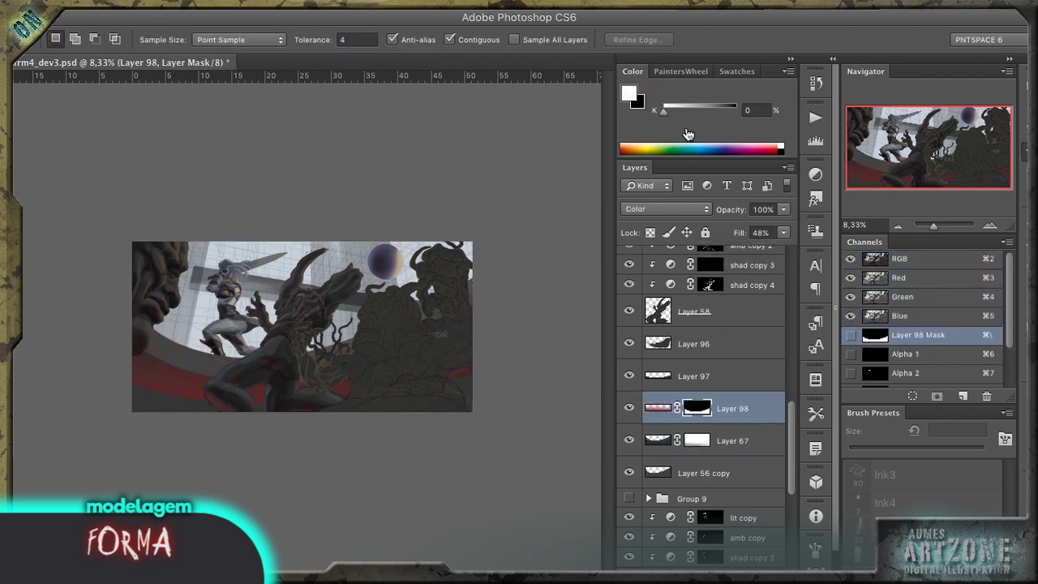
Step: Paint a dark 45 px seam line across the red floor band on new Layer 99, set to Multiply with 48% fill
{"action": "scroll", "coordinate": [220, 425], "scroll_direction": "up", "scroll_amount": 3}
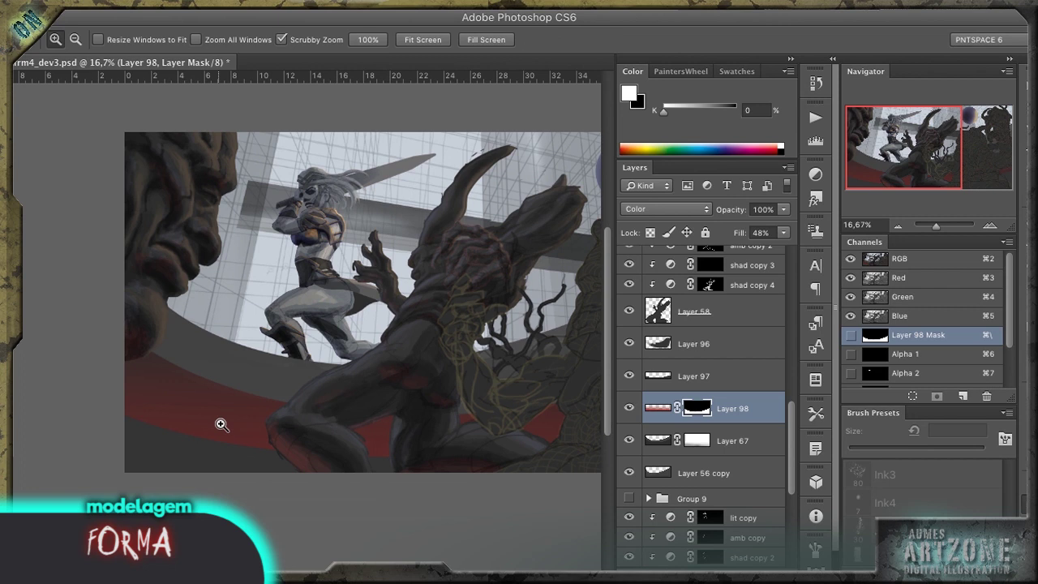
{"action": "key", "text": "ctrl+shift+alt+n"}
{"action": "key", "text": "b"}
{"action": "left_click", "coordinate": [237, 445], "text": "alt"}
{"action": "left_click_drag", "start_coordinate": [144, 487], "coordinate": [161, 428]}
{"action": "key", "text": "ctrl+bracketright"}
{"action": "key", "text": "shift+alt+m"}
{"action": "left_click", "coordinate": [783, 233]}
{"action": "left_click_drag", "start_coordinate": [765, 253], "coordinate": [748, 253]}
{"action": "left_click", "coordinate": [263, 363], "text": "shift"}
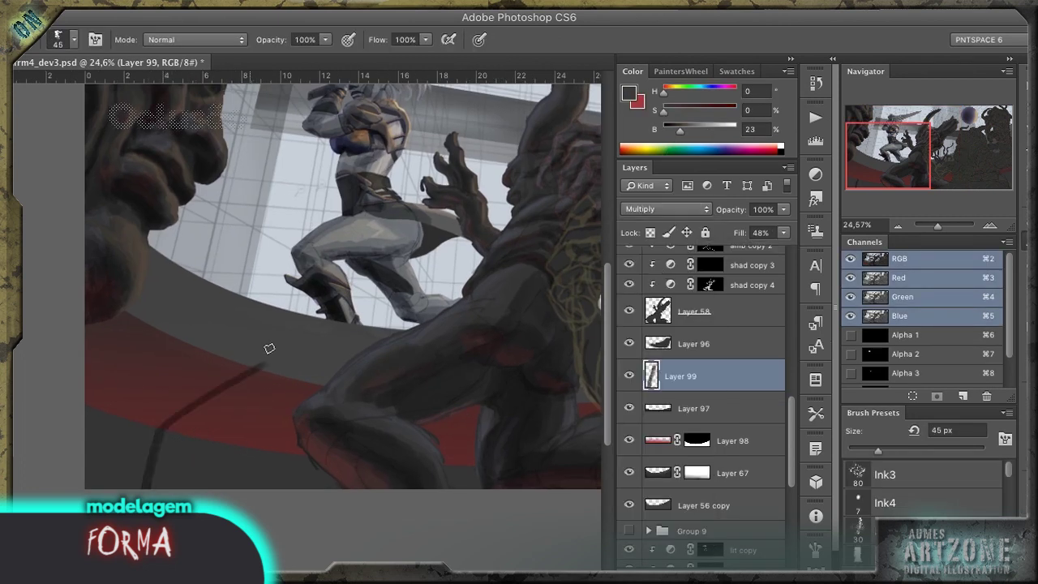
Step: Transform the seam line on Layer 99 to make it narrower across the red floor band
{"action": "key", "text": "ctrl+t"}
{"action": "mouse_move", "coordinate": [138, 393]}
{"action": "left_mouse_down"}
{"action": "mouse_move", "coordinate": [270, 386]}
{"action": "mouse_move", "coordinate": [213, 417]}
{"action": "left_mouse_up"}
{"action": "left_click_drag", "start_coordinate": [186, 301], "coordinate": [188, 274]}
{"action": "key", "text": "Return"}
Step: Duplicate the seam as Layer 99 copy, offset slightly, and set it to Soft Light with 24% fill
{"action": "key", "text": "ctrl+j"}
{"action": "key", "text": "v"}
{"action": "left_click", "coordinate": [666, 209]}
{"action": "left_click", "coordinate": [647, 335]}
{"action": "left_click", "coordinate": [784, 233]}
{"action": "left_click_drag", "start_coordinate": [739, 253], "coordinate": [719, 253]}
{"action": "key", "text": "m"}
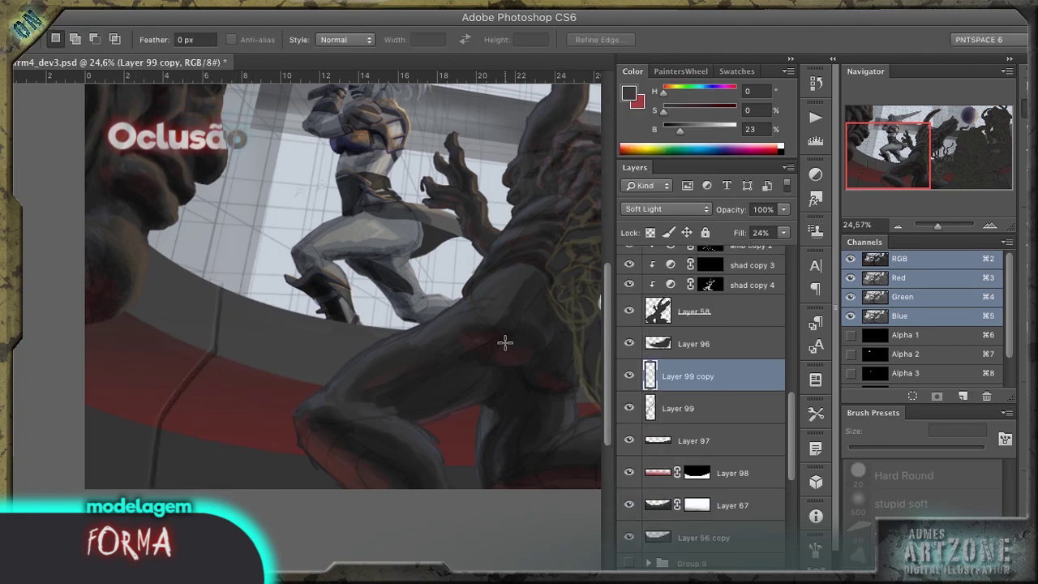
Step: Move Layer 82 out of Group 10 to just above it and set its fill to 100%
{"action": "scroll", "coordinate": [504, 344], "scroll_direction": "right", "scroll_amount": 10}
{"action": "scroll", "coordinate": [765, 399], "scroll_direction": "down", "scroll_amount": 3}
{"action": "scroll", "coordinate": [788, 479], "scroll_direction": "up", "scroll_amount": 2}
{"action": "scroll", "coordinate": [695, 343], "scroll_direction": "down", "scroll_amount": 5}
{"action": "scroll", "coordinate": [696, 343], "scroll_direction": "up", "scroll_amount": 10}
{"action": "left_click", "coordinate": [706, 353]}
{"action": "left_click", "coordinate": [779, 234]}
{"action": "left_click_drag", "start_coordinate": [737, 253], "coordinate": [783, 253]}
{"action": "left_click_drag", "start_coordinate": [706, 353], "coordinate": [732, 301]}
Step: Redraw the mechanism on Layer 82 in blue with a 15 px brush at 100% opacity, sampling the existing line color
{"action": "key", "text": "z"}
{"action": "mouse_move", "coordinate": [365, 365]}
{"action": "left_mouse_down"}
{"action": "mouse_move", "coordinate": [498, 343]}
{"action": "mouse_move", "coordinate": [353, 423]}
{"action": "mouse_move", "coordinate": [454, 527]}
{"action": "left_mouse_up"}
{"action": "key", "text": "b"}
{"action": "key", "text": "bracketleft"}
{"action": "key", "text": "bracketleft"}
{"action": "key", "text": "bracketleft"}
{"action": "left_click", "coordinate": [357, 423], "text": "alt"}
{"action": "left_click_drag", "start_coordinate": [341, 381], "coordinate": [487, 527]}
{"action": "left_click_drag", "start_coordinate": [259, 459], "coordinate": [350, 257]}
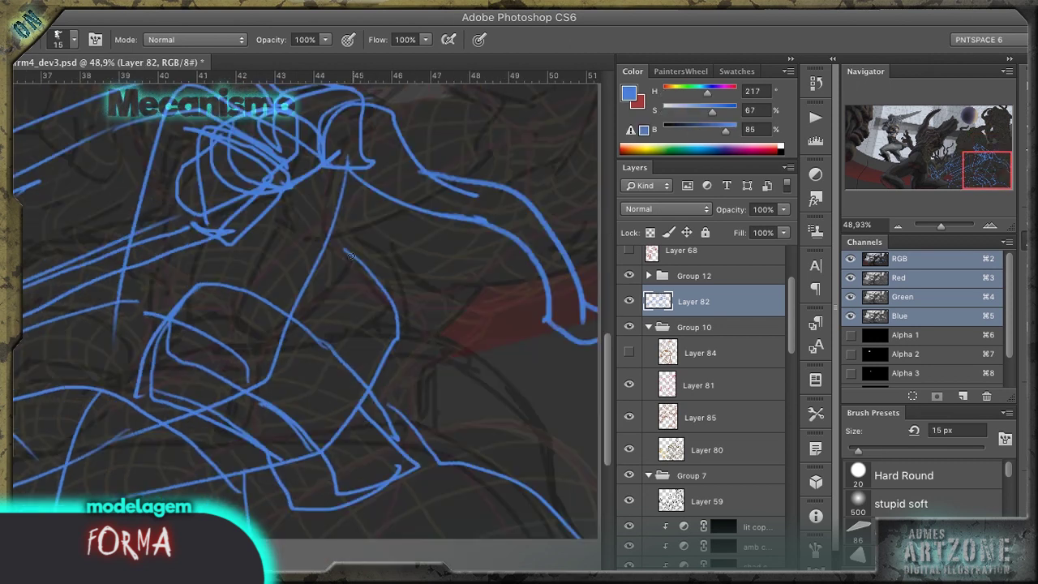
Step: Extend the blue mechanism sketch with the joint, cables and boxed frame along the canvas's far right edge
{"action": "scroll", "coordinate": [350, 256], "scroll_direction": "down", "scroll_amount": 3}
{"action": "left_click_drag", "start_coordinate": [268, 243], "coordinate": [197, 245]}
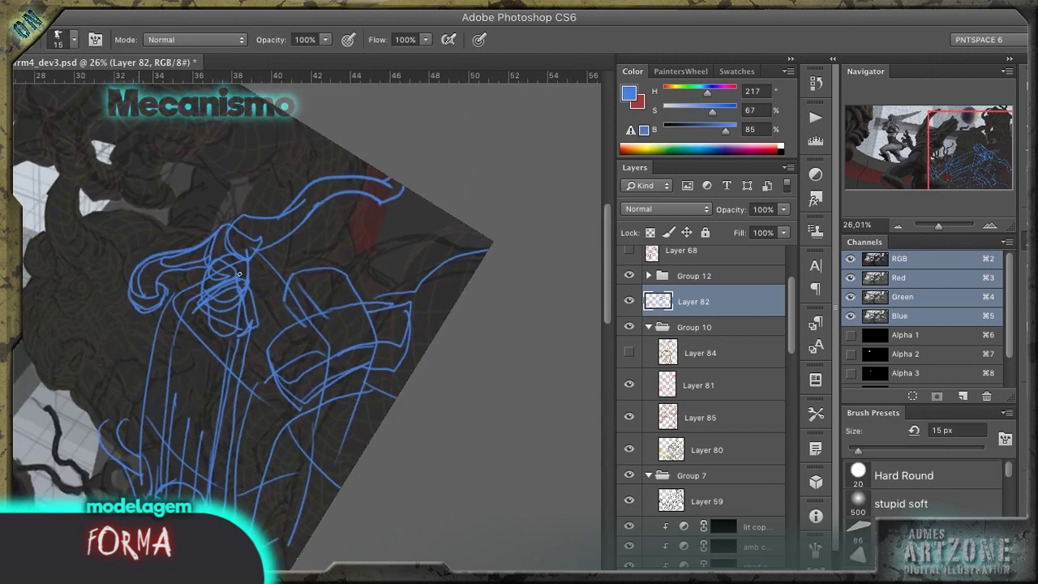
{"action": "left_click_drag", "start_coordinate": [239, 275], "coordinate": [194, 244]}
{"action": "left_click_drag", "start_coordinate": [183, 301], "coordinate": [182, 219]}
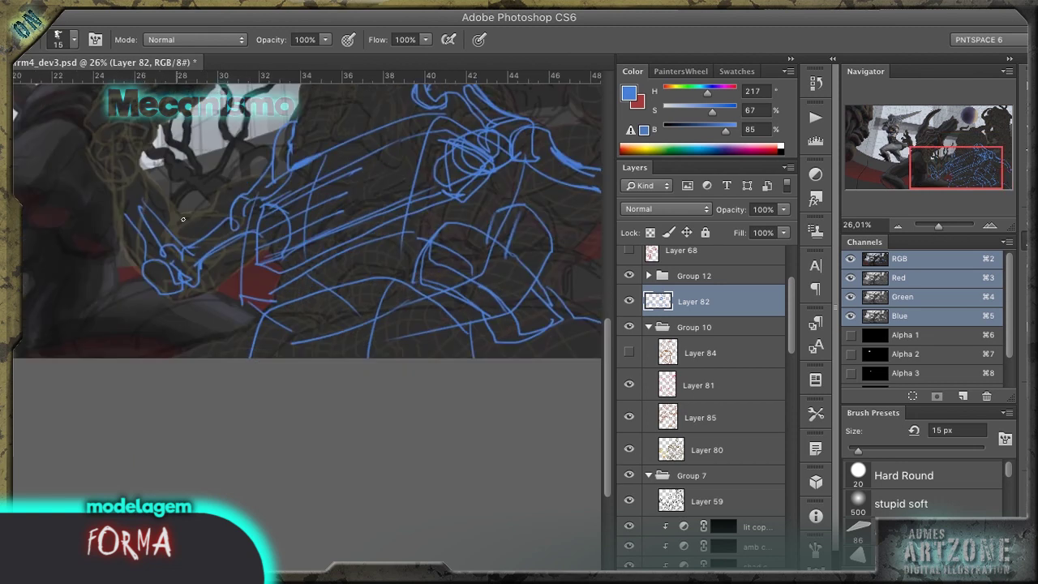
{"action": "scroll", "coordinate": [535, 318], "scroll_direction": "up", "scroll_amount": 3}
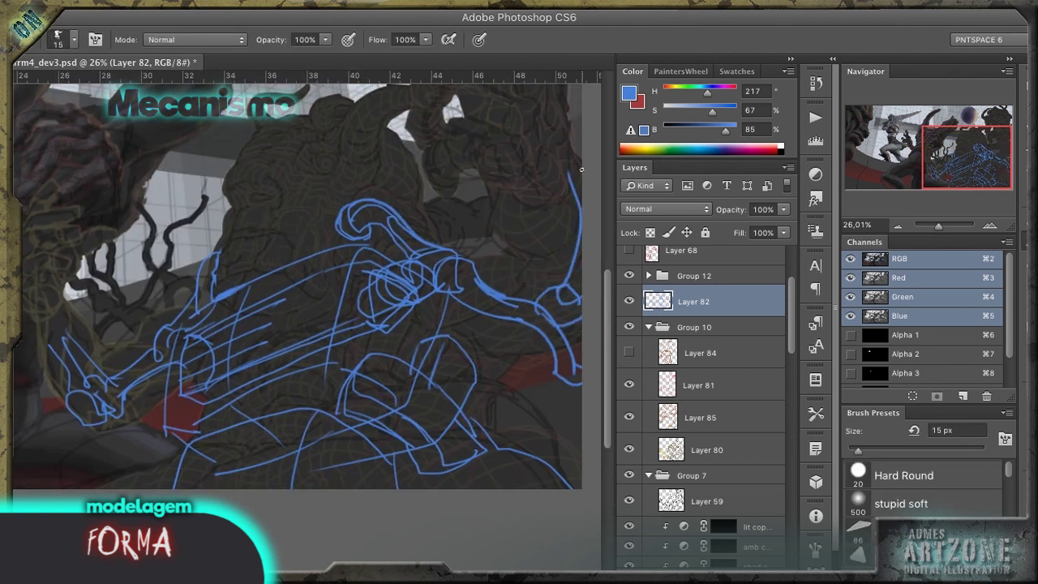
{"action": "scroll", "coordinate": [582, 169], "scroll_direction": "up", "scroll_amount": 3}
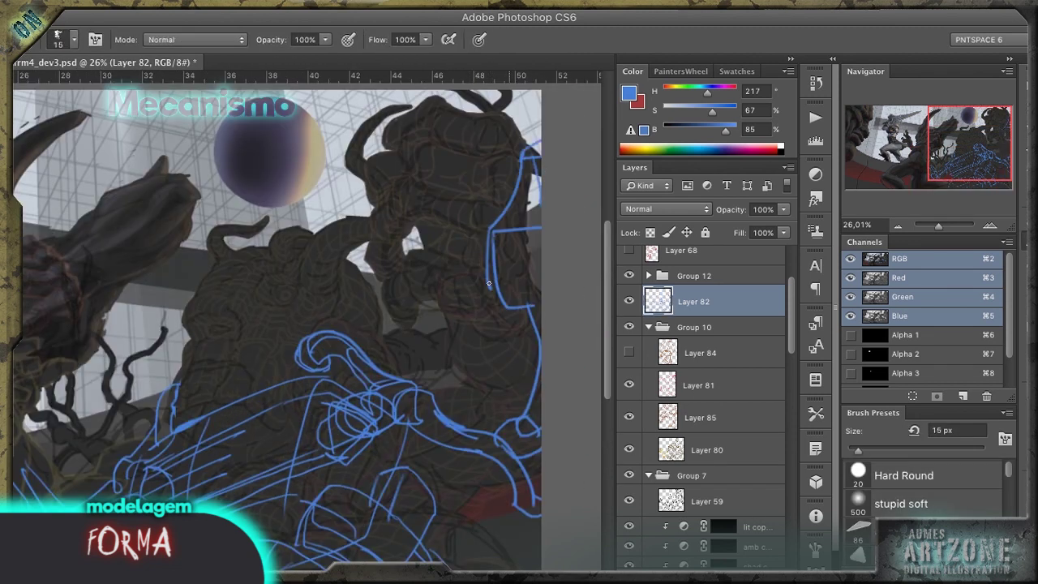
{"action": "left_click_drag", "start_coordinate": [305, 411], "coordinate": [322, 286]}
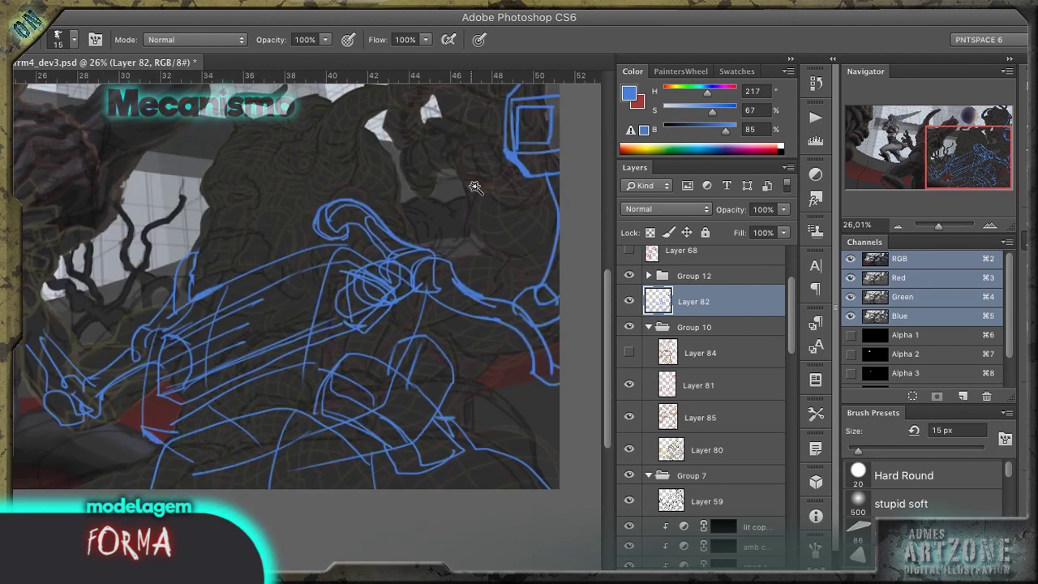
Step: Close the gaps in the blue outline around the hooked lever and select the area outside the mechanism with the Magic Wand
{"action": "key", "text": "z"}
{"action": "left_click_drag", "start_coordinate": [349, 239], "coordinate": [389, 243]}
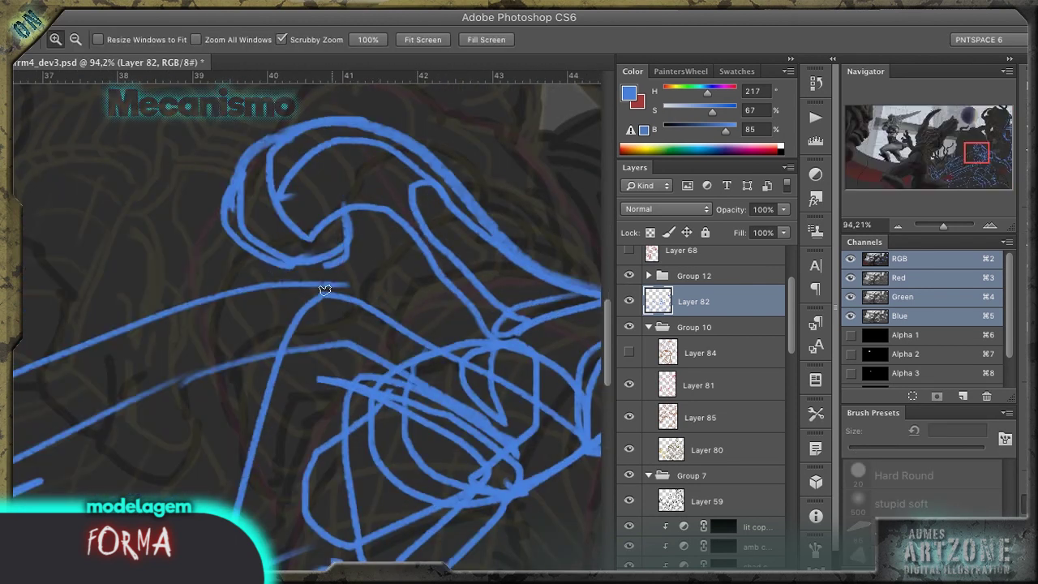
{"action": "key", "text": "b"}
{"action": "key", "text": "ctrl+minus"}
{"action": "key", "text": "ctrl+minus"}
{"action": "key", "text": "ctrl+minus"}
{"action": "key", "text": "ctrl+minus"}
{"action": "key", "text": "ctrl+minus"}
{"action": "key", "text": "w"}
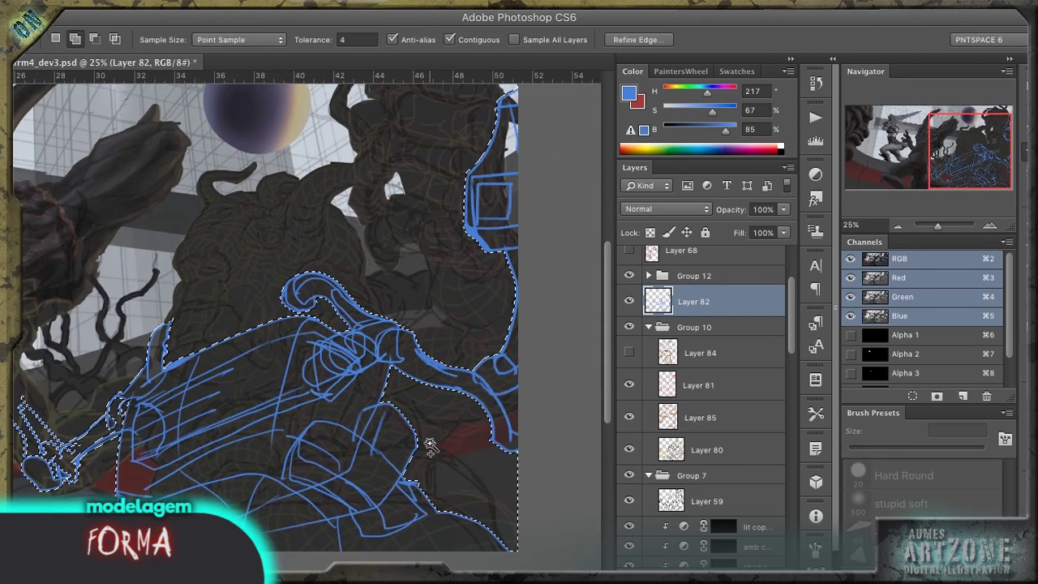
Step: Draw the blue clamp at the mechanism's far end, around the yellow-contoured raised hand
{"action": "key", "text": "z"}
{"action": "left_click", "coordinate": [277, 334]}
{"action": "left_click_drag", "start_coordinate": [277, 334], "coordinate": [313, 334]}
{"action": "key", "text": "b"}
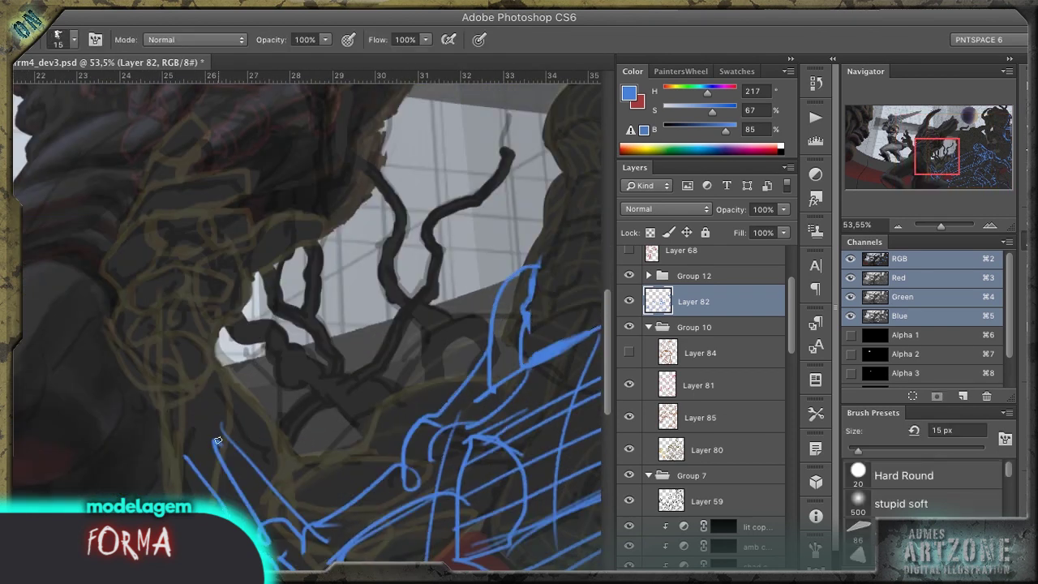
{"action": "mouse_move", "coordinate": [119, 292]}
{"action": "left_mouse_down"}
{"action": "mouse_move", "coordinate": [187, 442]}
{"action": "mouse_move", "coordinate": [170, 398]}
{"action": "mouse_move", "coordinate": [231, 416]}
{"action": "left_mouse_up"}
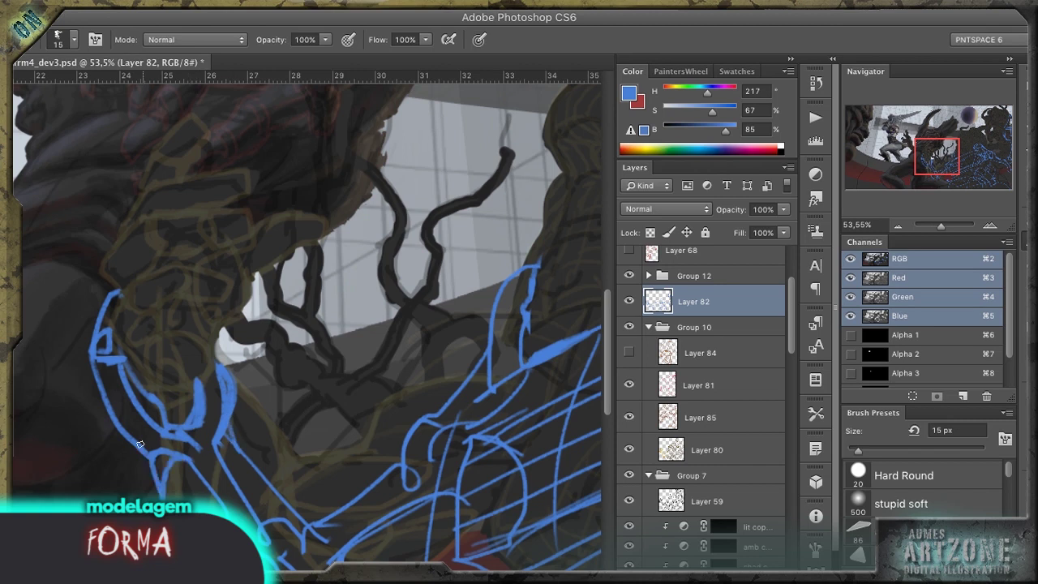
{"action": "scroll", "coordinate": [200, 386], "scroll_direction": "down", "scroll_amount": 4}
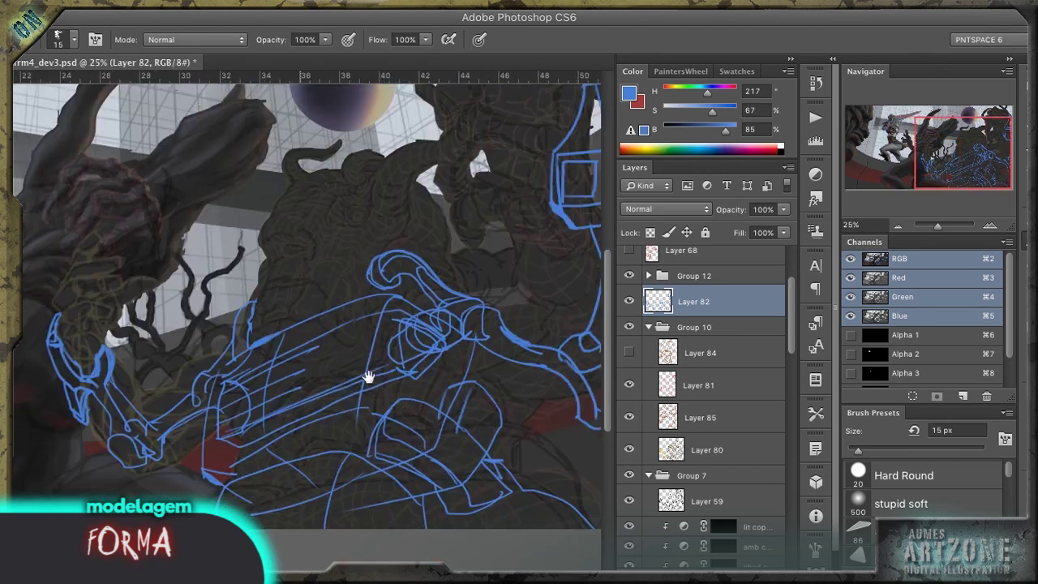
Step: Select the mechanism's silhouette and fill it with gray at 52% brightness on new Layer 100
{"action": "key", "text": "w"}
{"action": "left_click", "coordinate": [484, 265]}
{"action": "key", "text": "ctrl+shift+n"}
{"action": "key", "text": "Return"}
{"action": "key", "text": "g"}
{"action": "key", "text": "alt+BackSpace"}
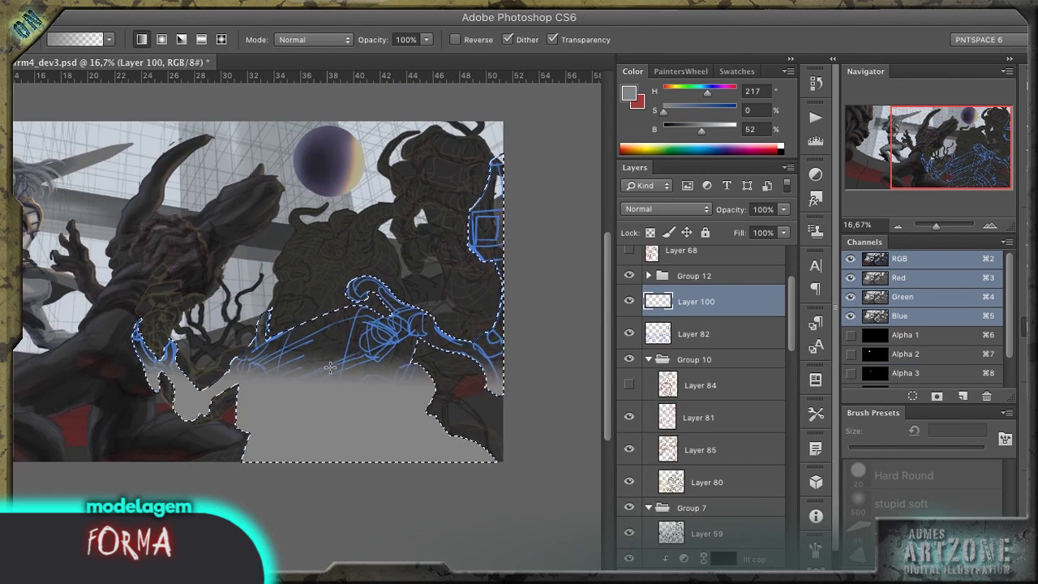
Step: Move Layer 82's blue lines above Layer 100, set Layer 82 to Multiply and clear the selection
{"action": "key", "text": "m"}
{"action": "left_click_drag", "start_coordinate": [706, 333], "coordinate": [715, 304]}
{"action": "key", "text": "ctrl+d"}
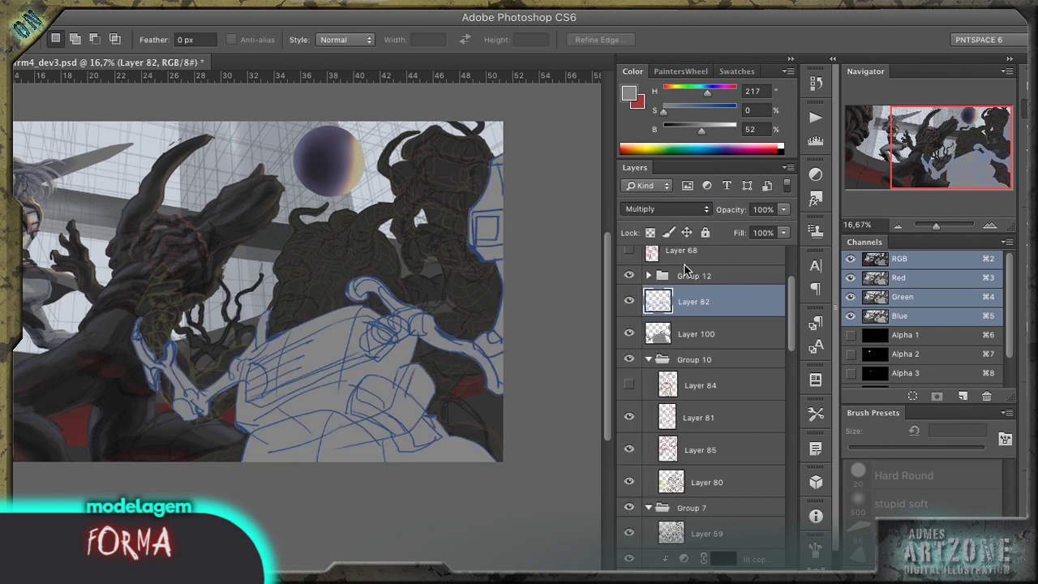
Step: Group Layers 82 and 100, give the group a yellow color label and hide it
{"action": "left_click", "coordinate": [718, 333], "text": "shift"}
{"action": "key", "text": "ctrl+g"}
{"action": "right_click", "coordinate": [714, 295]}
{"action": "left_click", "coordinate": [787, 505]}
Step: Paint shadows over the horned creature's brow and eye on the shad copy 6 mask with a 40 px brush at 30% opacity
{"action": "key", "text": "z"}
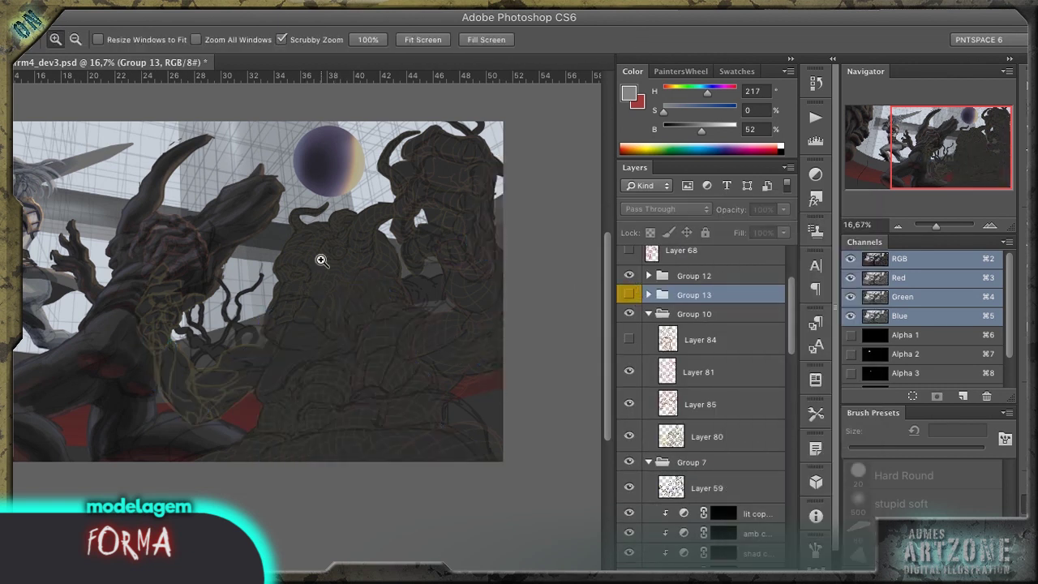
{"action": "left_click", "coordinate": [341, 245]}
{"action": "scroll", "coordinate": [777, 294], "scroll_direction": "down", "scroll_amount": 5}
{"action": "left_click", "coordinate": [723, 411]}
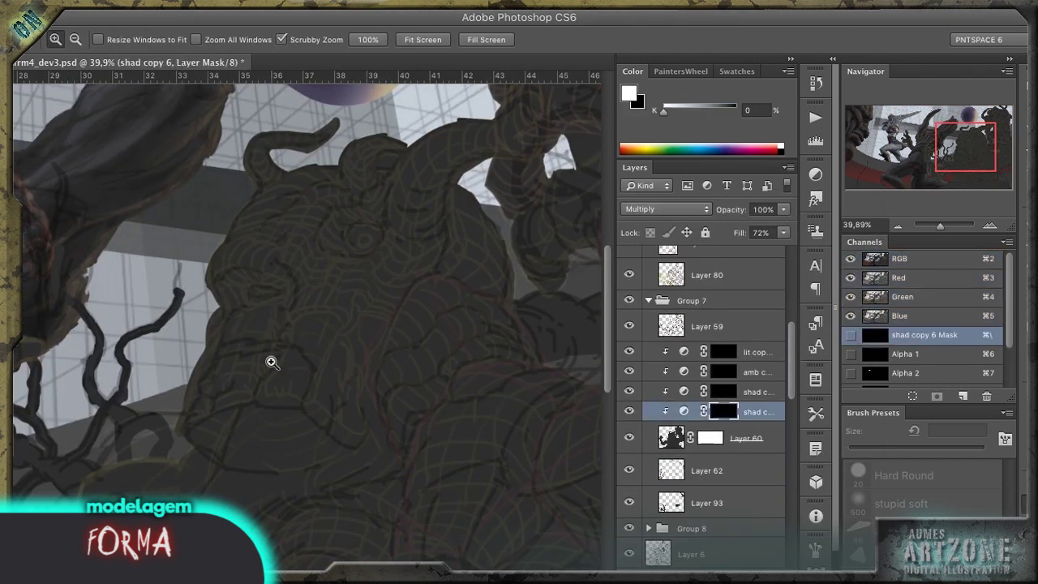
{"action": "key", "text": "b"}
{"action": "left_click_drag", "start_coordinate": [372, 225], "coordinate": [349, 256]}
{"action": "key", "text": "ctrl+z"}
{"action": "key", "text": "3"}
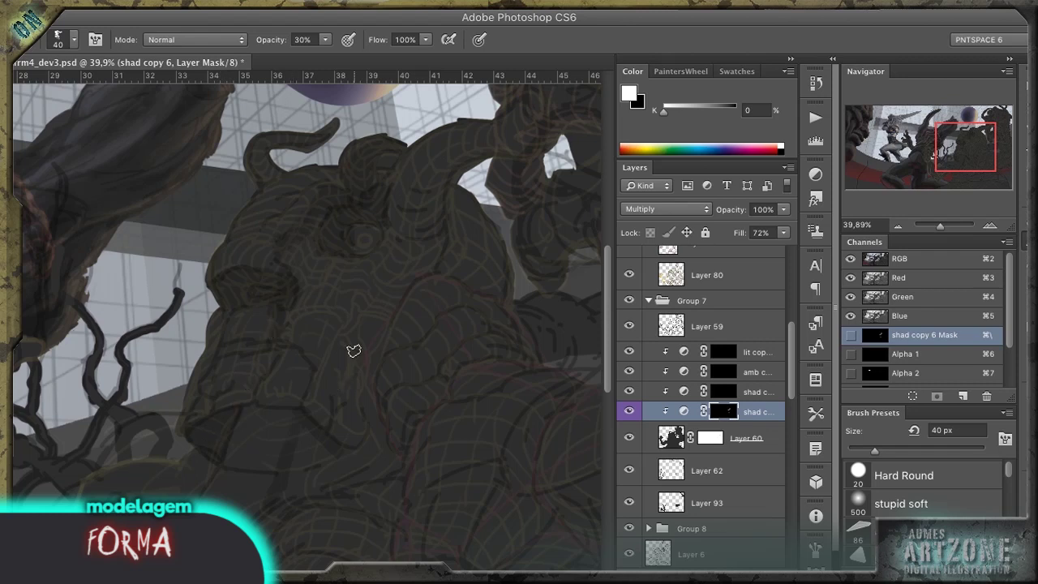
Step: Duplicate Layer 59, hide the original and erase the copy's line art over the creature's head with a 35 px eraser
{"action": "left_click", "coordinate": [706, 326]}
{"action": "key", "text": "ctrl+j"}
{"action": "left_click", "coordinate": [629, 357]}
{"action": "key", "text": "e"}
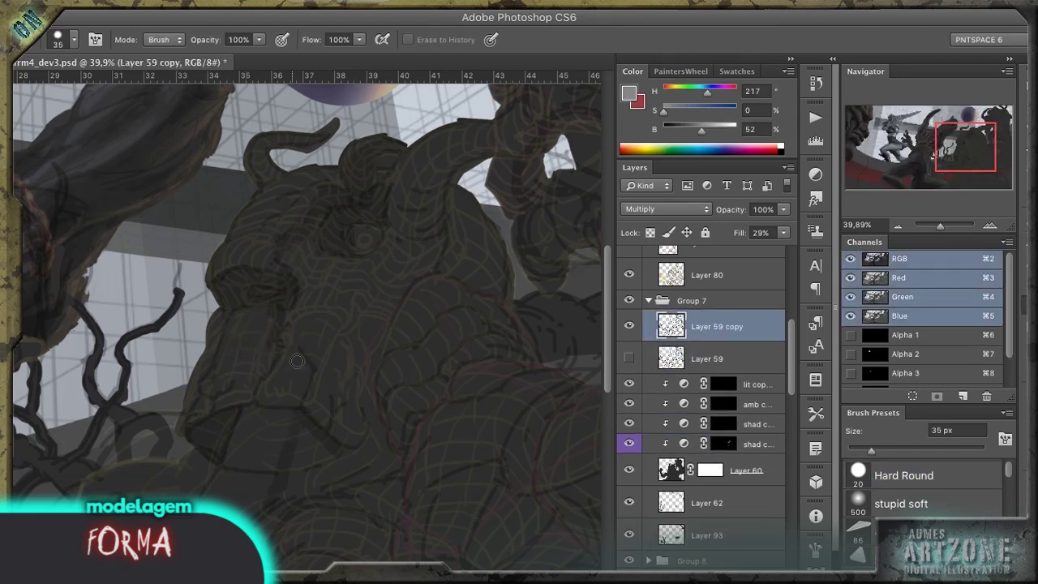
Step: Shade the horned head and the rightmost creature on the shad copy 6 mask with a 35 px brush, hiding Layer 59 copy
{"action": "key", "text": "b"}
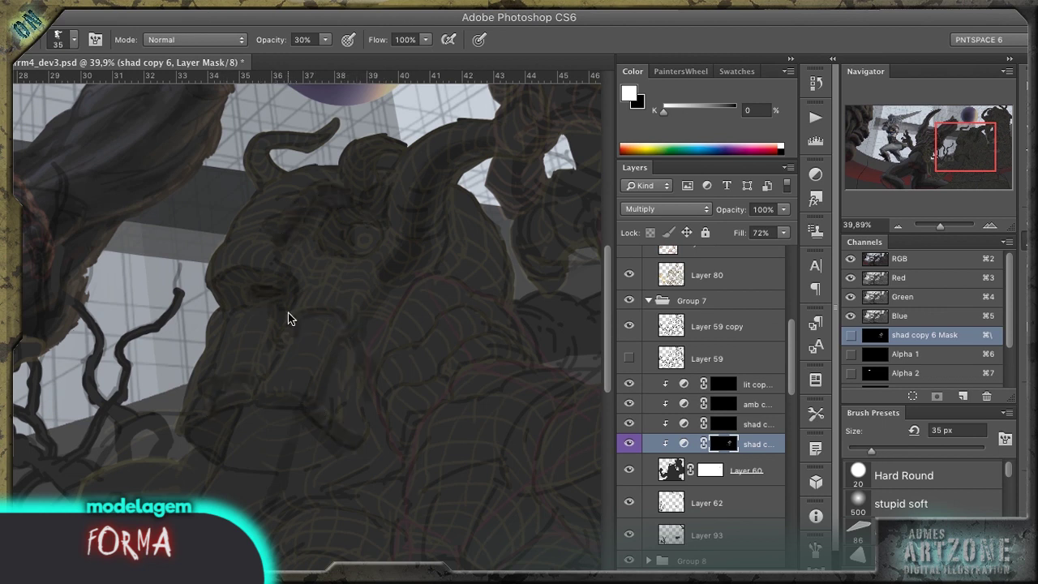
{"action": "left_click_drag", "start_coordinate": [290, 136], "coordinate": [299, 375]}
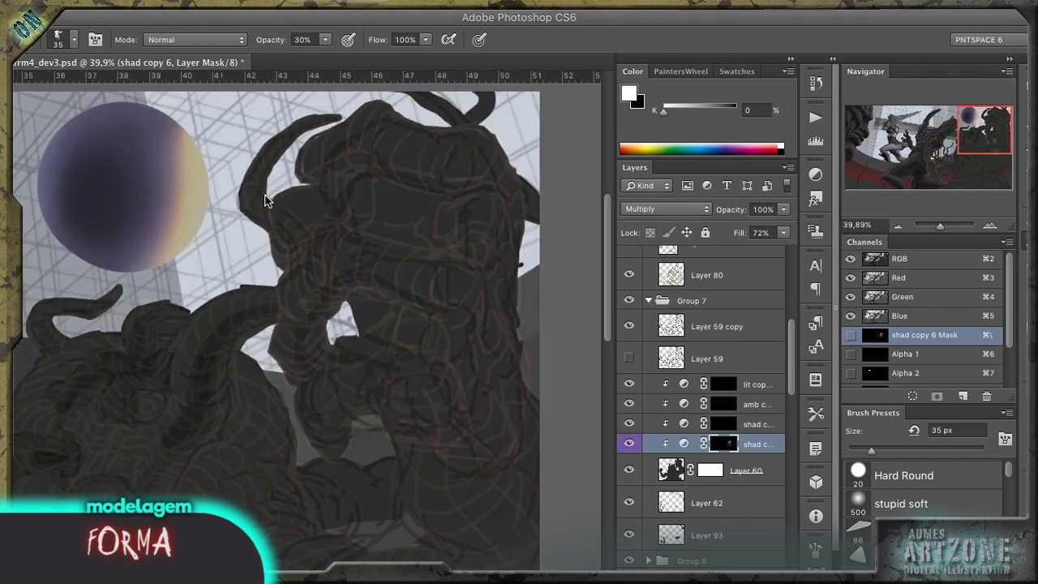
{"action": "left_click", "coordinate": [629, 325]}
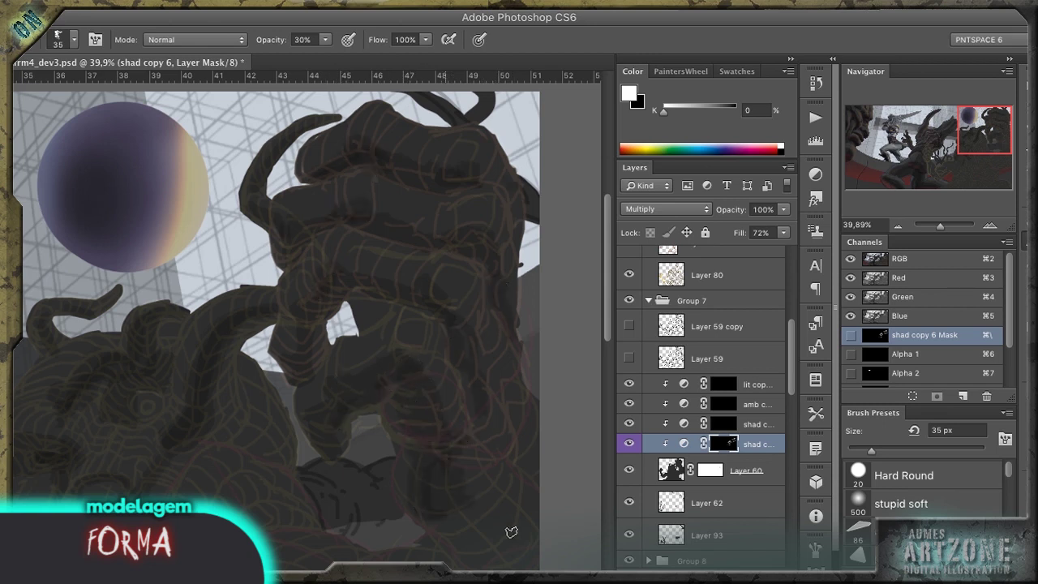
Step: Enlarge the brush to 60 px and shade the rightmost creature's arm and body on the shad copy 6 mask
{"action": "left_click_drag", "start_coordinate": [511, 532], "coordinate": [417, 317]}
{"action": "key", "text": "bracketright"}
{"action": "key", "text": "bracketright"}
{"action": "key", "text": "bracketright"}
{"action": "key", "text": "bracketright"}
{"action": "key", "text": "bracketright"}
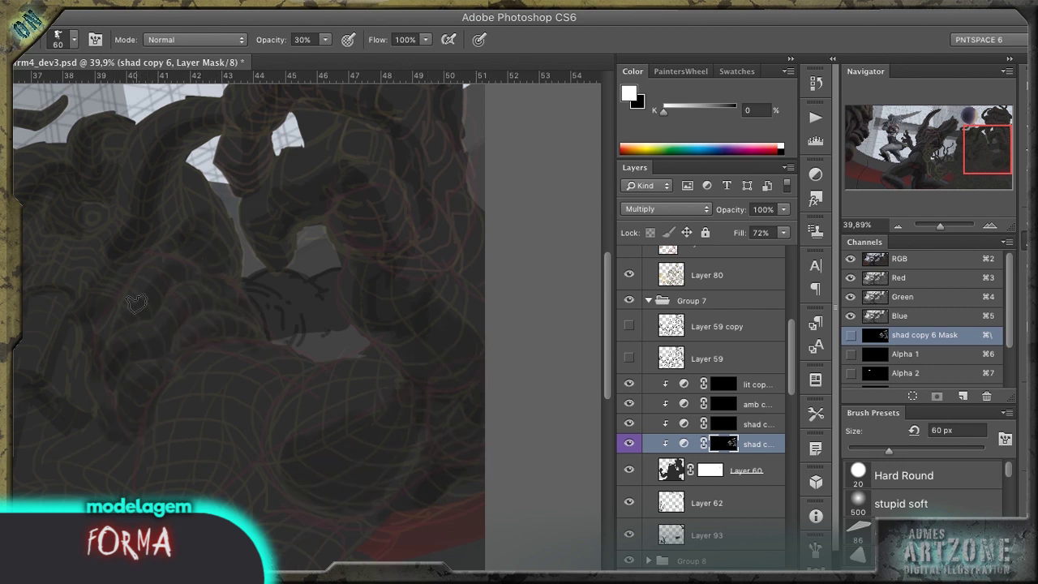
Step: Darken the coiled form behind the creatures on Layer 93 with a Multiply brush and reactivate the shad copy 6 mask
{"action": "left_click", "coordinate": [705, 535]}
{"action": "left_click", "coordinate": [194, 39]}
{"action": "left_click", "coordinate": [174, 102]}
{"action": "scroll", "coordinate": [266, 297], "scroll_direction": "down", "scroll_amount": 5}
{"action": "scroll", "coordinate": [265, 297], "scroll_direction": "left", "scroll_amount": 3}
{"action": "key", "text": "alt+bracketright"}
{"action": "key", "text": "alt+bracketright"}
{"action": "key", "text": "alt+bracketright"}
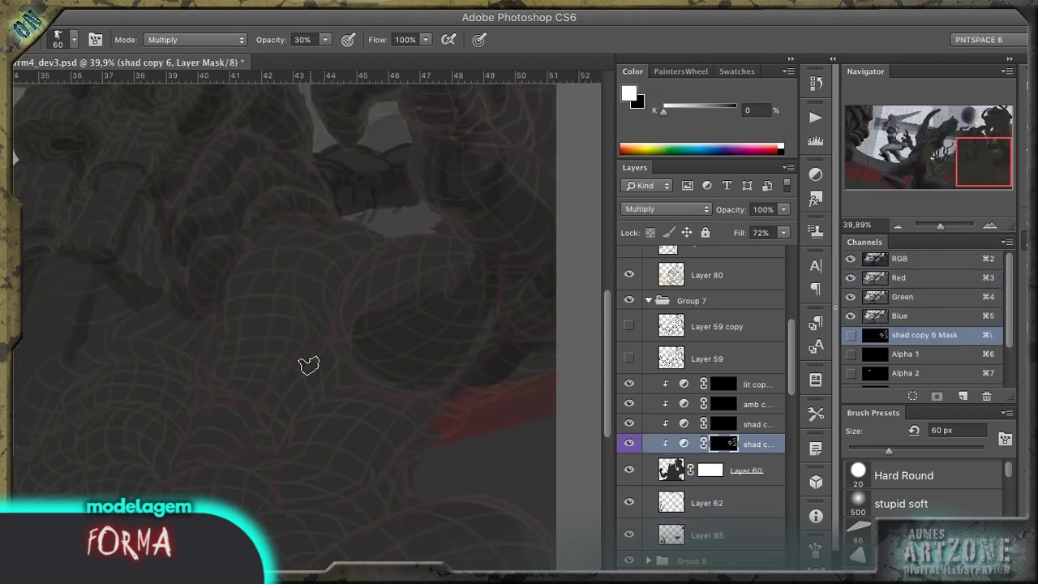
Step: Return the brush to Normal mode and shade the creatures' lower body coils on the shad copy 6 mask at 60 px
{"action": "key", "text": "alt+shift+n"}
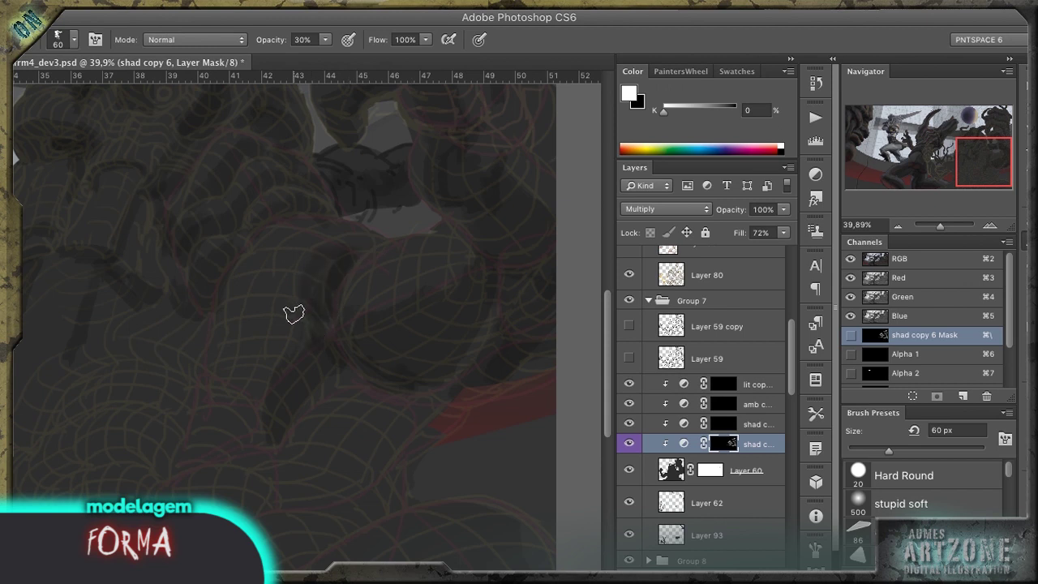
{"action": "scroll", "coordinate": [294, 314], "scroll_direction": "down", "scroll_amount": 3}
{"action": "scroll", "coordinate": [293, 314], "scroll_direction": "left", "scroll_amount": 8}
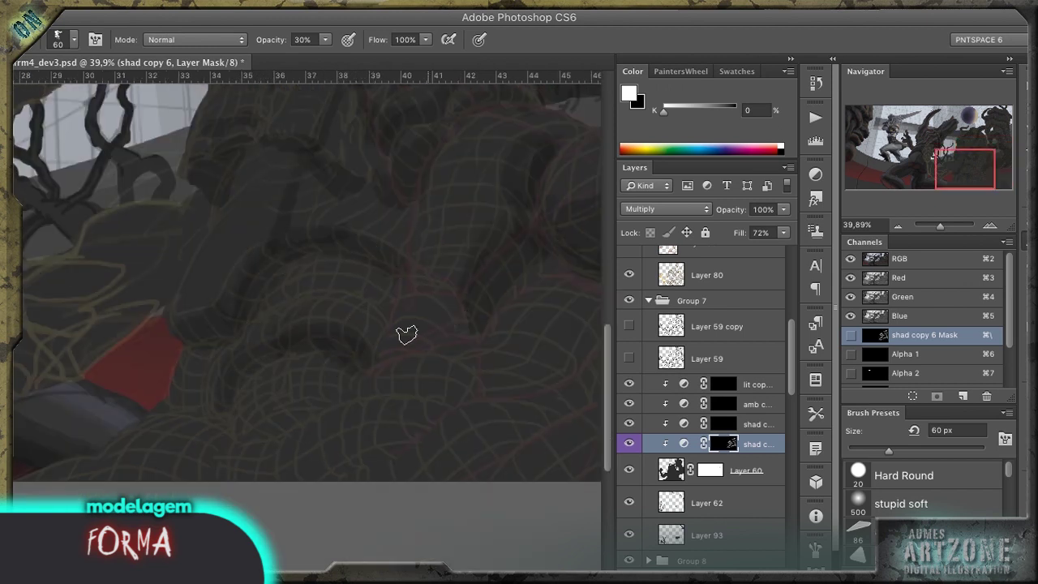
{"action": "left_click_drag", "start_coordinate": [471, 447], "coordinate": [167, 493]}
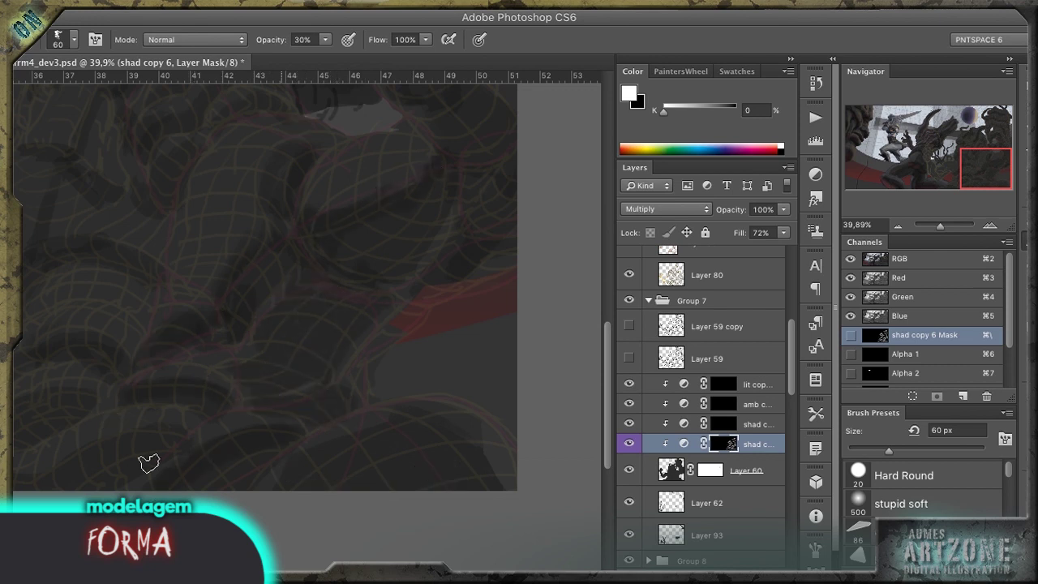
{"action": "left_click_drag", "start_coordinate": [149, 463], "coordinate": [290, 414]}
Step: Reduce the brush to 35 px and shade the yellow-contoured arm and raised hand on the shad copy 6 mask
{"action": "left_click_drag", "start_coordinate": [280, 272], "coordinate": [320, 352]}
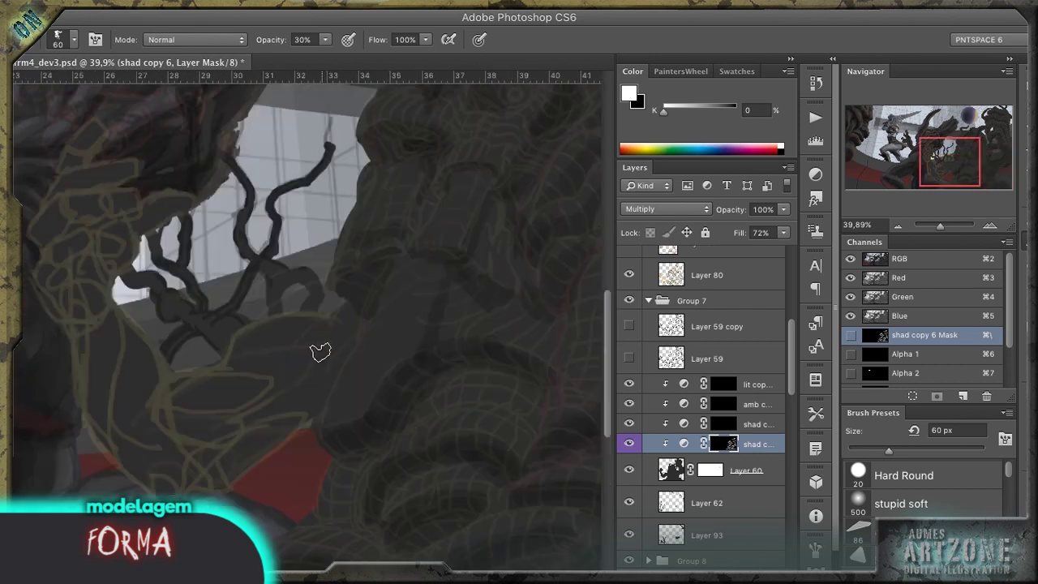
{"action": "key", "text": "bracketleft"}
{"action": "key", "text": "bracketleft"}
{"action": "key", "text": "bracketleft"}
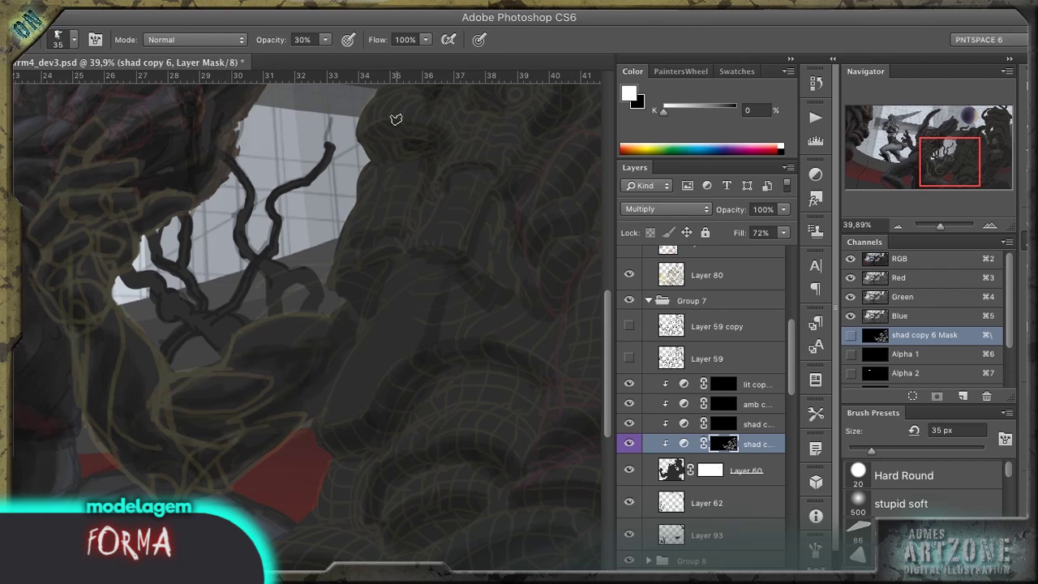
Step: Shade the horned creature's face and the folds below it on the shad copy 6 mask at 35 px
{"action": "left_click_drag", "start_coordinate": [396, 119], "coordinate": [384, 77]}
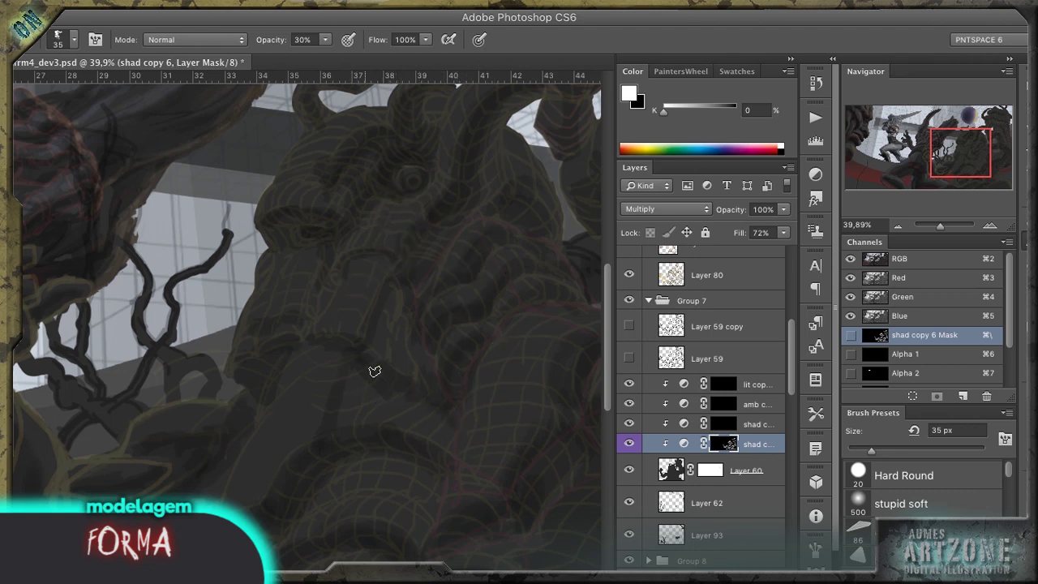
{"action": "key", "text": "super+minus"}
{"action": "key", "text": "super+minus"}
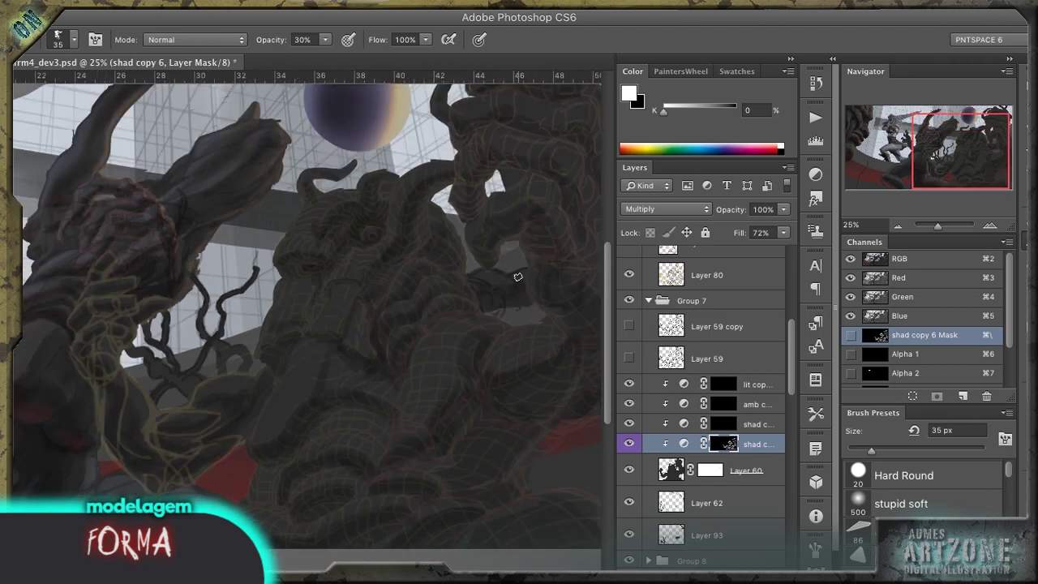
Step: Activate the shad copy 5 mask and lay in deeper shadows across the creatures' lower coils with a 150 px brush
{"action": "key", "text": "alt+bracketright"}
{"action": "key", "text": "period"}
{"action": "mouse_move", "coordinate": [396, 373]}
{"action": "left_mouse_down"}
{"action": "mouse_move", "coordinate": [463, 371]}
{"action": "mouse_move", "coordinate": [463, 499]}
{"action": "mouse_move", "coordinate": [561, 306]}
{"action": "mouse_move", "coordinate": [521, 430]}
{"action": "left_mouse_up"}
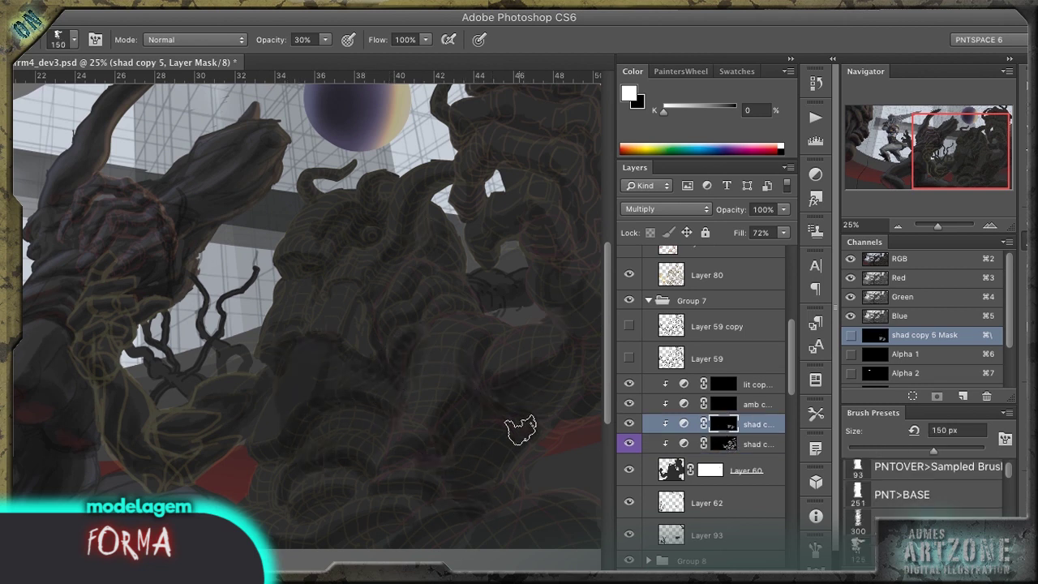
Step: Reduce the brush to 60 px and deepen the shadows on the rightmost creature's arm and the horned creature on the shad copy 5 mask
{"action": "key", "text": "bracketleft"}
{"action": "key", "text": "bracketleft"}
{"action": "key", "text": "bracketleft"}
{"action": "key", "text": "bracketleft"}
{"action": "key", "text": "bracketleft"}
{"action": "key", "text": "bracketleft"}
{"action": "mouse_move", "coordinate": [489, 197]}
{"action": "left_mouse_down"}
{"action": "mouse_move", "coordinate": [426, 316]}
{"action": "mouse_move", "coordinate": [469, 226]}
{"action": "left_mouse_up"}
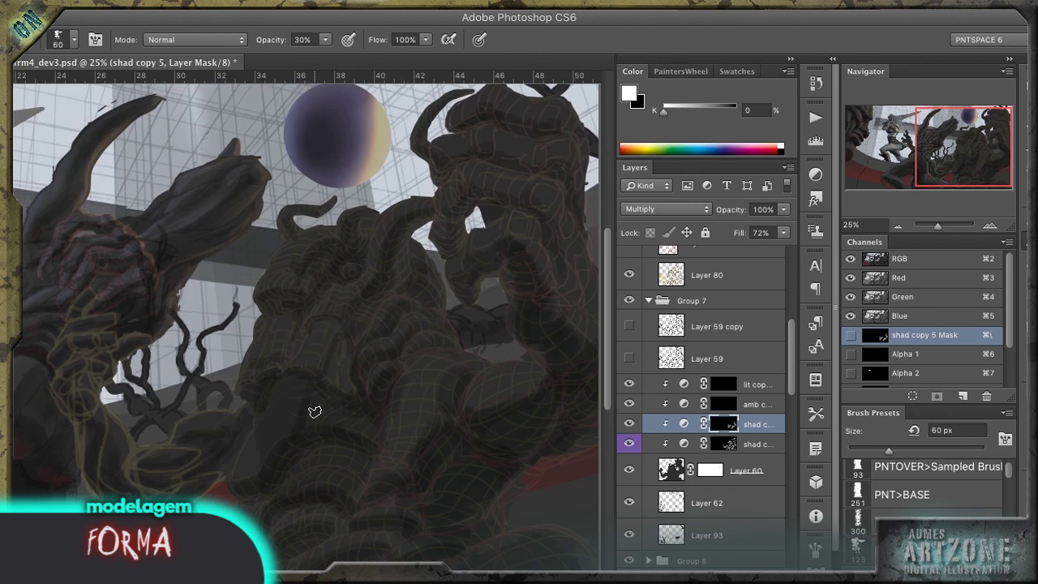
{"action": "left_click_drag", "start_coordinate": [315, 412], "coordinate": [273, 328]}
{"action": "left_click_drag", "start_coordinate": [368, 189], "coordinate": [348, 315]}
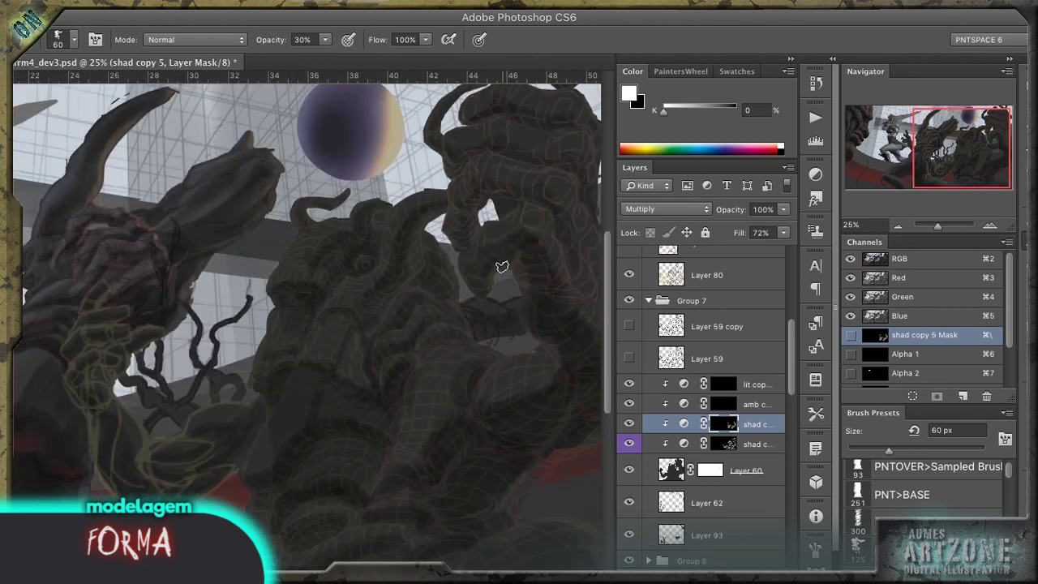
Step: Activate the amb copy 3 mask and paint ambient light on the horned creature's head, reducing the brush to 40 px
{"action": "left_click", "coordinate": [724, 441]}
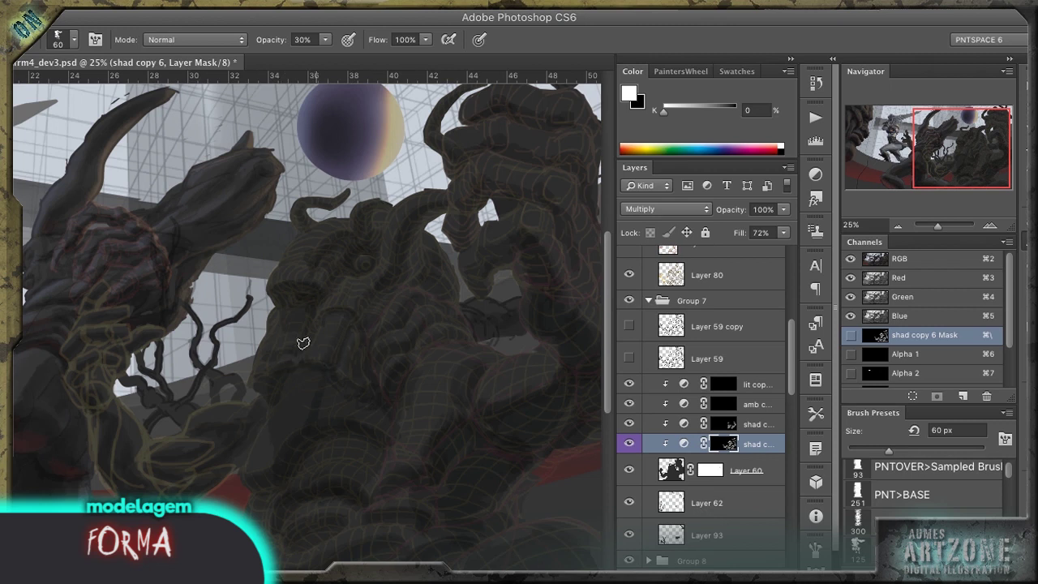
{"action": "key", "text": "alt+bracketright"}
{"action": "key", "text": "alt+bracketright"}
{"action": "key", "text": "alt+bracketright"}
{"action": "key", "text": "alt+bracketleft"}
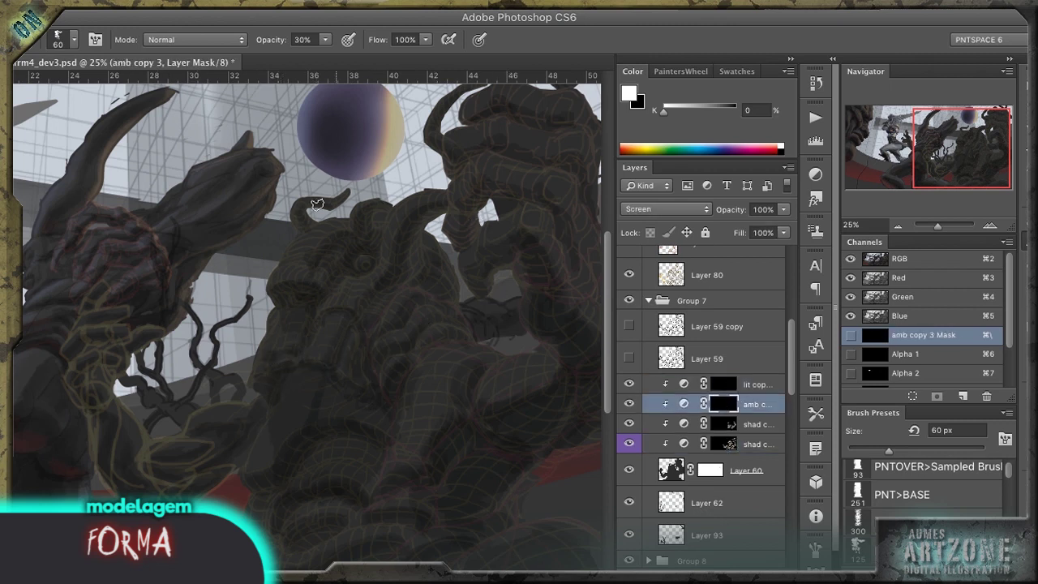
{"action": "left_click_drag", "start_coordinate": [345, 231], "coordinate": [271, 238]}
{"action": "key", "text": "bracketleft"}
{"action": "key", "text": "bracketleft"}
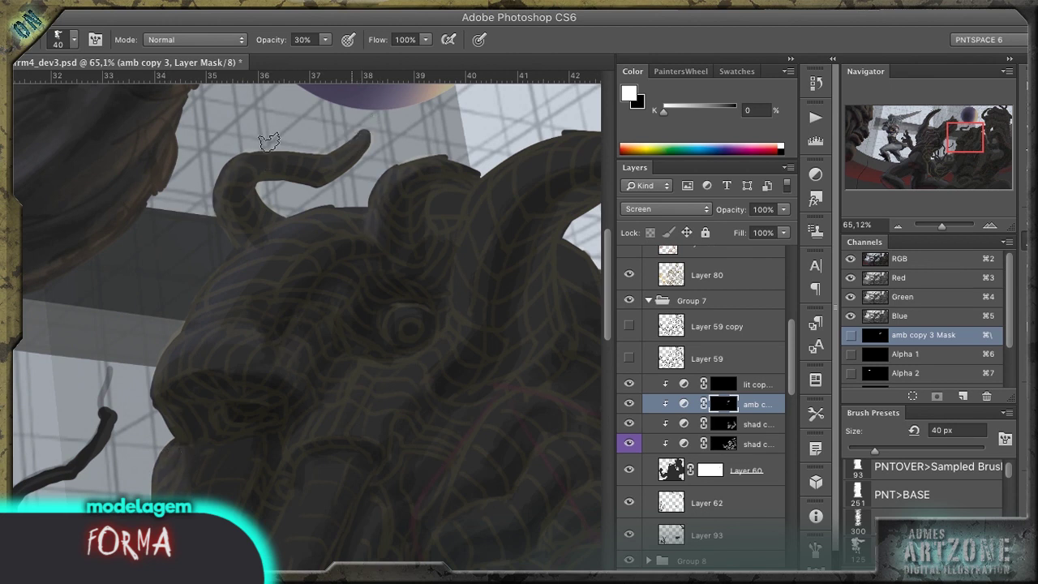
Step: Reactivate the amb copy 3 mask with white and light the creature's brow and large curved horn at 40 px
{"action": "key", "text": "alt+bracketleft"}
{"action": "key", "text": "alt+bracketleft"}
{"action": "key", "text": "x"}
{"action": "left_click", "coordinate": [725, 403]}
{"action": "key", "text": "x"}
{"action": "left_click_drag", "start_coordinate": [484, 208], "coordinate": [371, 220]}
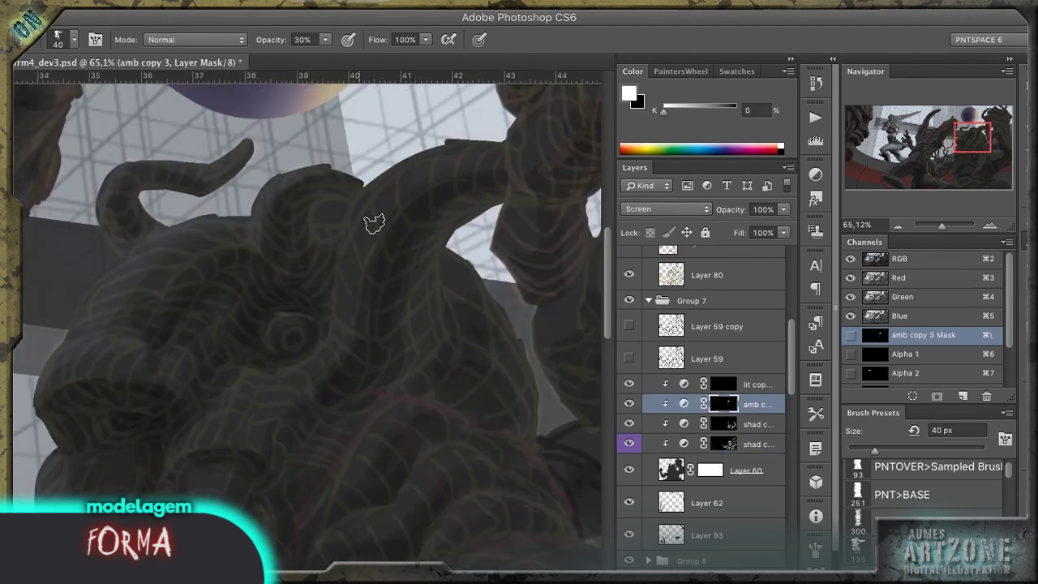
Step: Reduce the brush to 25 px and light the face folds and neighbouring tentacles on the amb copy 3 mask
{"action": "left_click_drag", "start_coordinate": [185, 472], "coordinate": [237, 274]}
{"action": "key", "text": "bracketleft"}
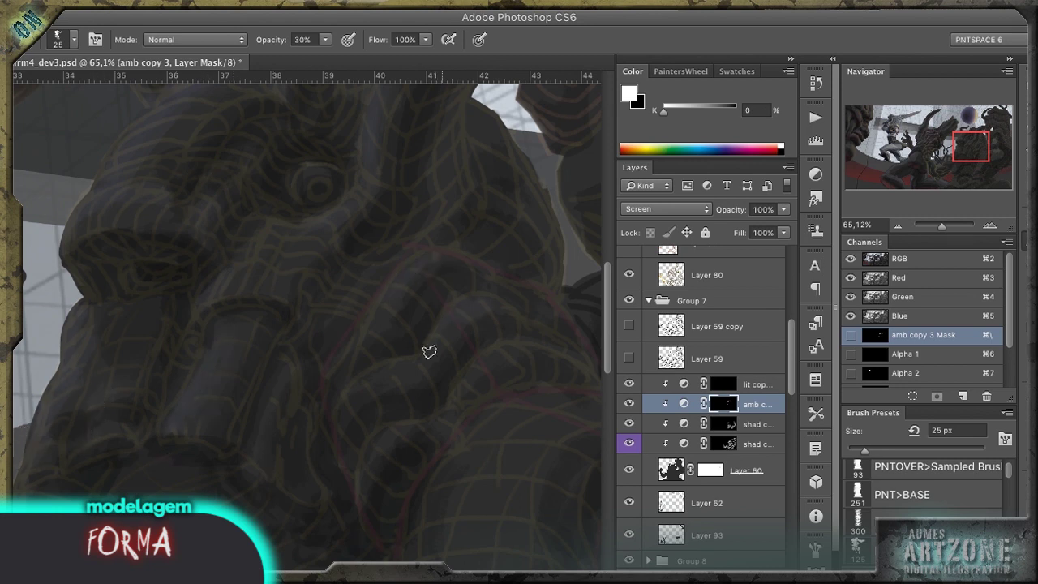
{"action": "left_click_drag", "start_coordinate": [307, 202], "coordinate": [267, 457]}
Step: Light the creature's trunk-like form and lower body coils on the amb copy 3 mask with a 50 px, then 40 px brush
{"action": "key", "text": "ctrl+minus"}
{"action": "key", "text": "bracketright"}
{"action": "key", "text": "bracketright"}
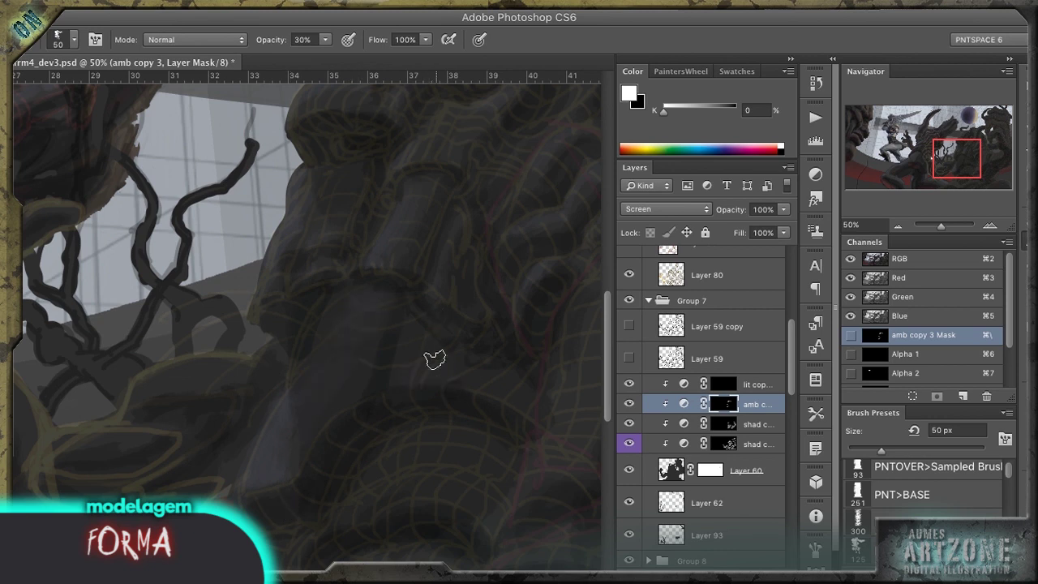
{"action": "left_click_drag", "start_coordinate": [440, 486], "coordinate": [442, 299]}
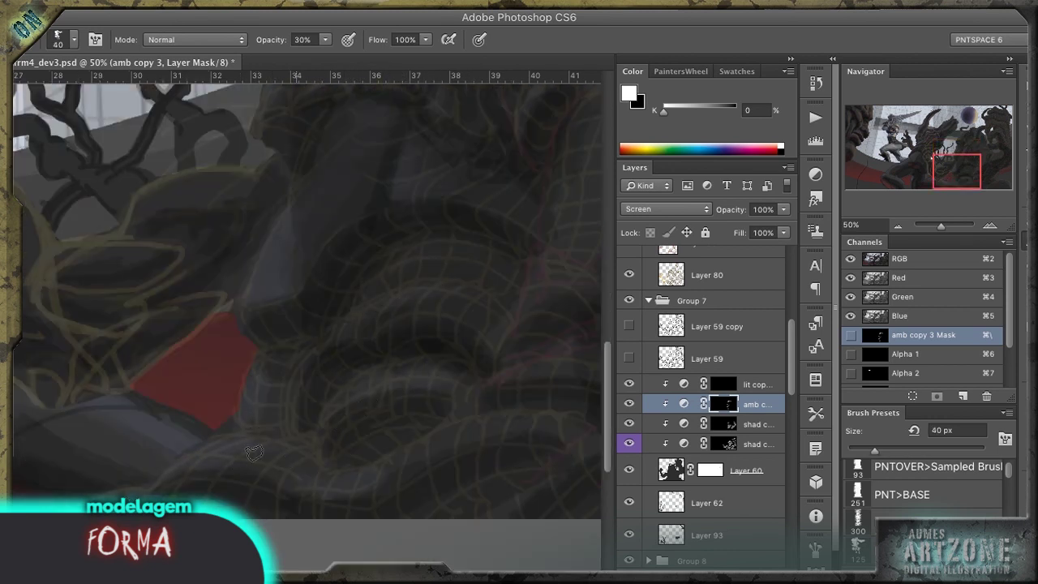
{"action": "left_click_drag", "start_coordinate": [504, 408], "coordinate": [294, 484]}
{"action": "left_click_drag", "start_coordinate": [384, 339], "coordinate": [282, 477]}
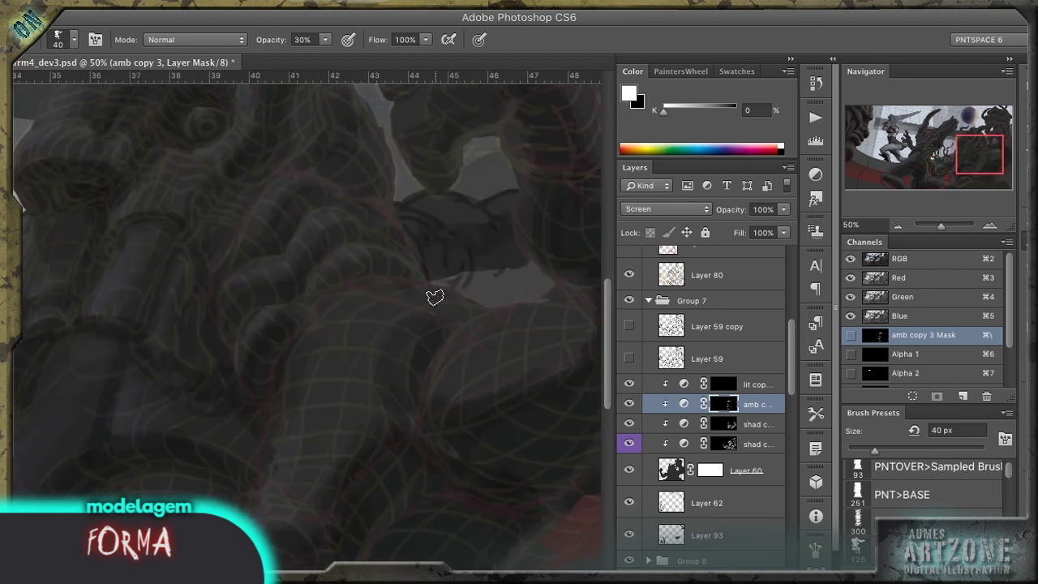
Step: Light the rightmost creature's thigh, bent arm and coiled upper body on the amb copy 3 mask at 40 px
{"action": "left_click_drag", "start_coordinate": [575, 315], "coordinate": [396, 272]}
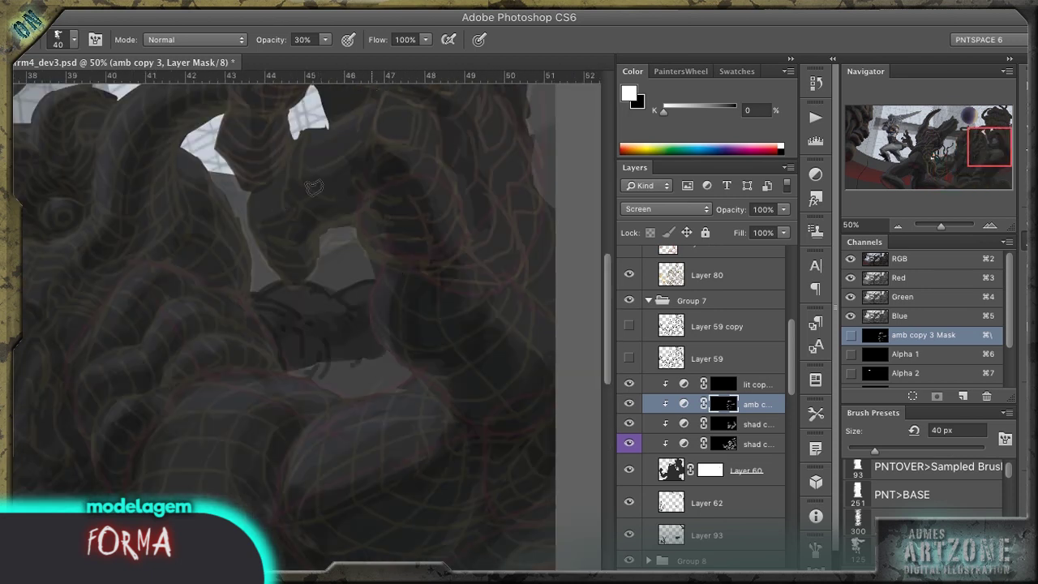
{"action": "left_click_drag", "start_coordinate": [465, 177], "coordinate": [446, 367]}
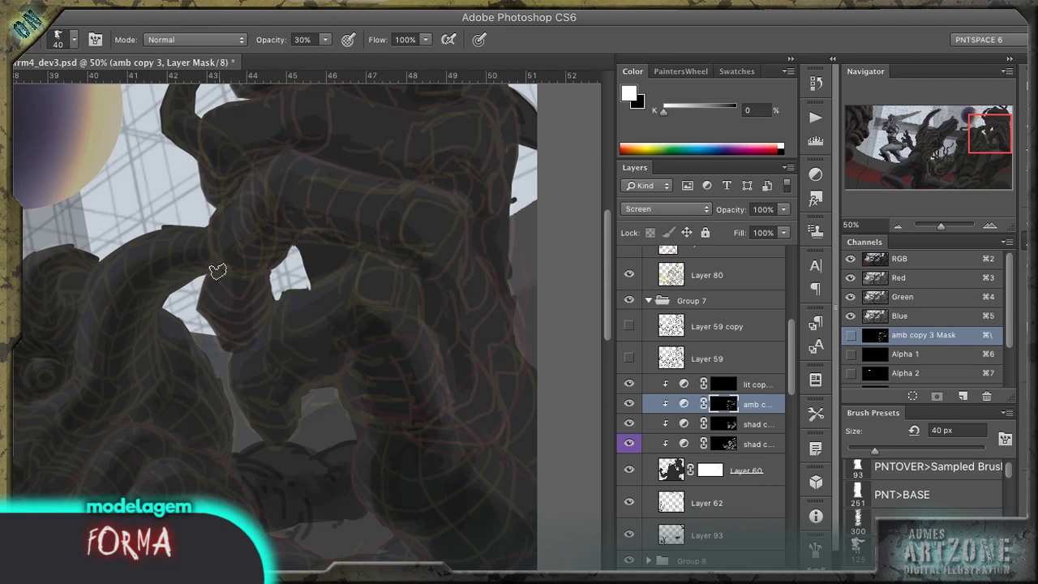
{"action": "left_click_drag", "start_coordinate": [328, 133], "coordinate": [317, 294]}
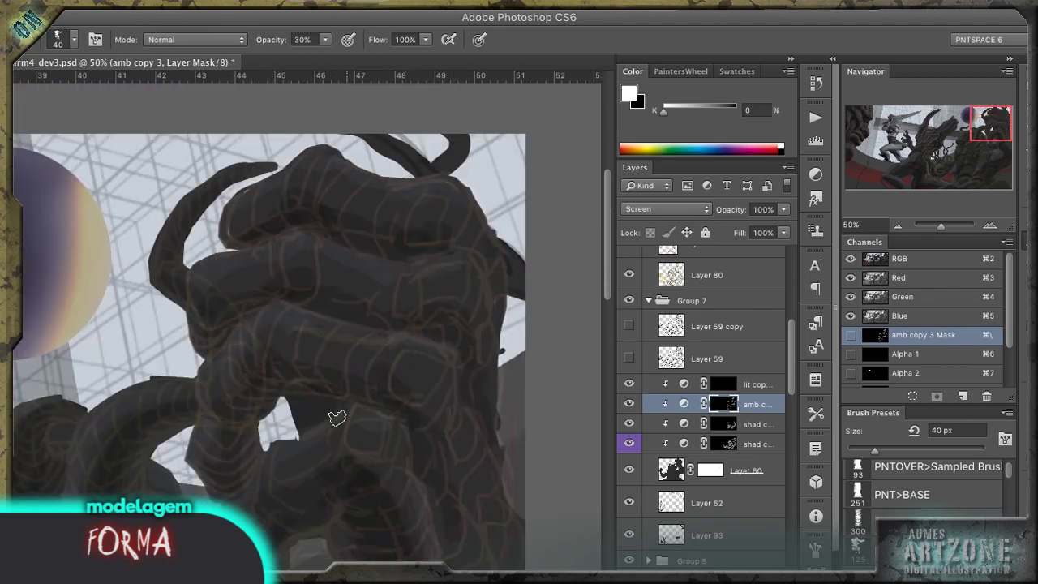
{"action": "left_click_drag", "start_coordinate": [337, 418], "coordinate": [502, 199]}
Step: Light the yellow-contoured arm and raised hand on the amb copy 3 mask at 40 px
{"action": "left_click_drag", "start_coordinate": [295, 464], "coordinate": [259, 230]}
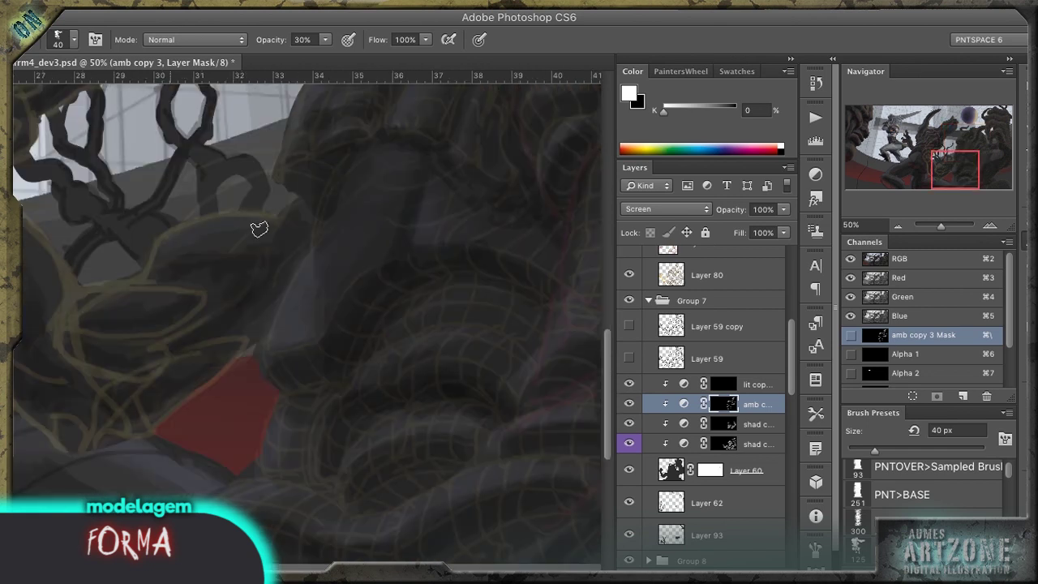
{"action": "left_click_drag", "start_coordinate": [92, 193], "coordinate": [258, 377]}
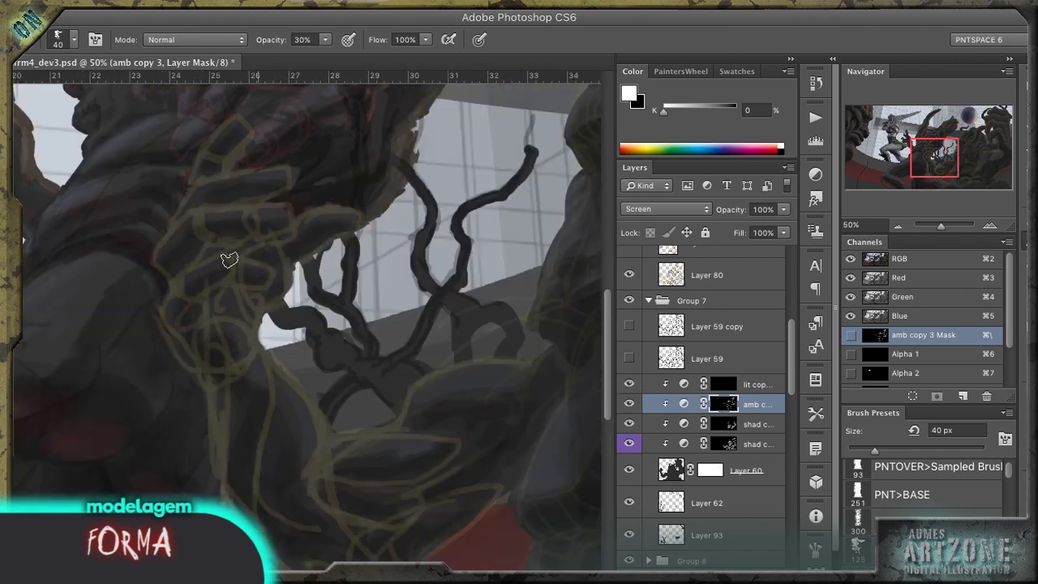
{"action": "left_click_drag", "start_coordinate": [528, 361], "coordinate": [694, 374]}
Step: Add a clipped Color Dodge layer, tint the creatures red with a 70 px brush, set its fill to 57%, and reactivate the amb copy 3 mask
{"action": "key", "text": "ctrl+shift+alt+n"}
{"action": "key", "text": "bracketright"}
{"action": "key", "text": "bracketright"}
{"action": "left_click", "coordinate": [666, 208]}
{"action": "left_click", "coordinate": [641, 364]}
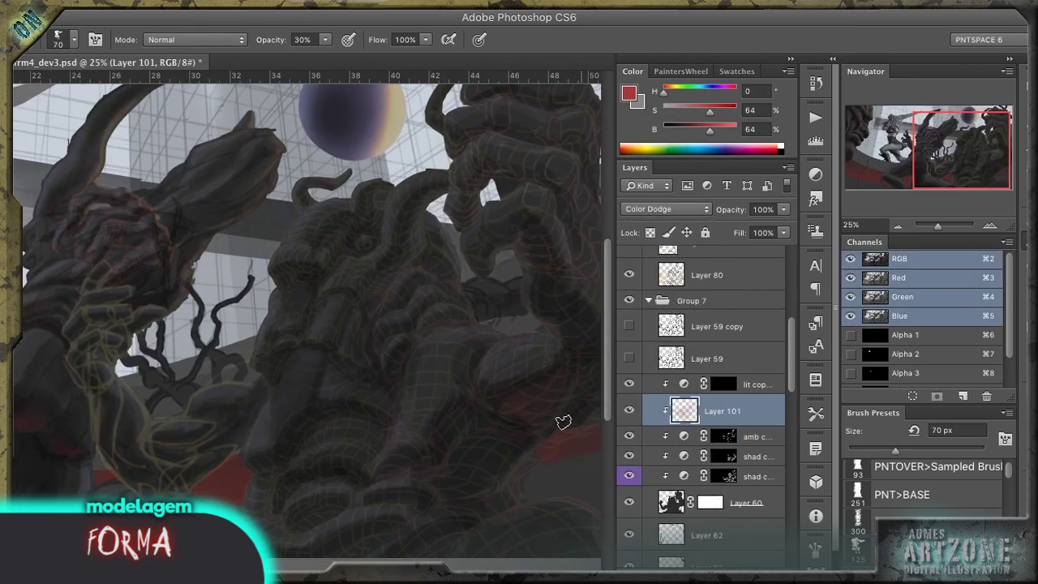
{"action": "left_click_drag", "start_coordinate": [783, 233], "coordinate": [753, 243]}
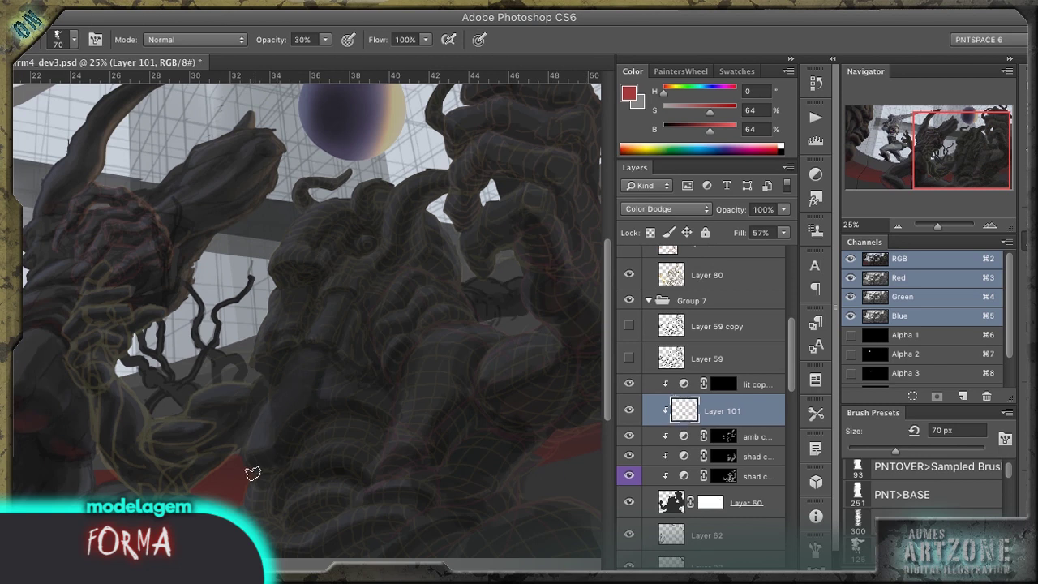
{"action": "scroll", "coordinate": [276, 413], "scroll_direction": "right", "scroll_amount": 3}
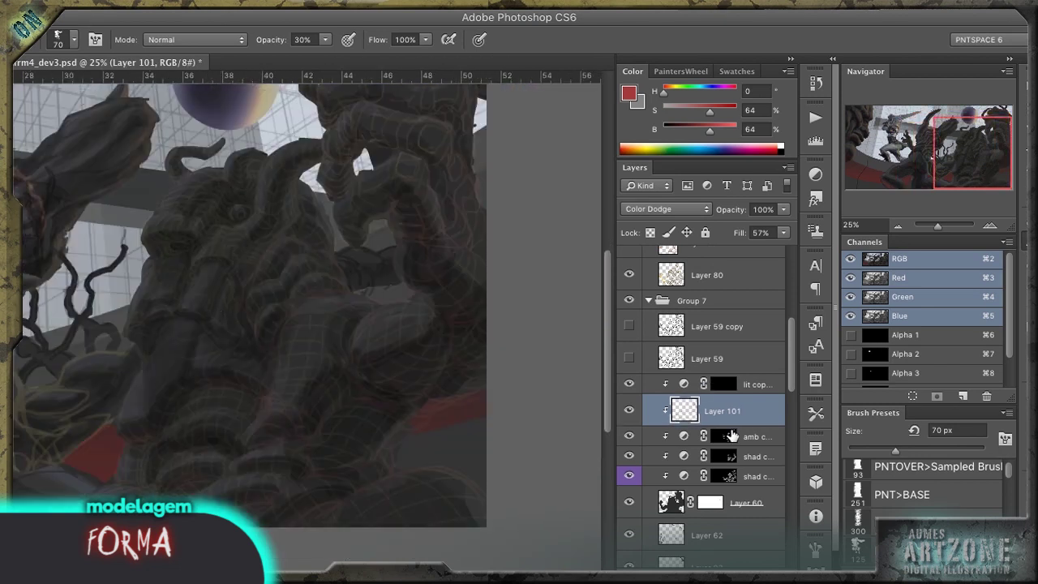
{"action": "key", "text": "alt+bracketleft"}
{"action": "key", "text": "ctrl+minus"}
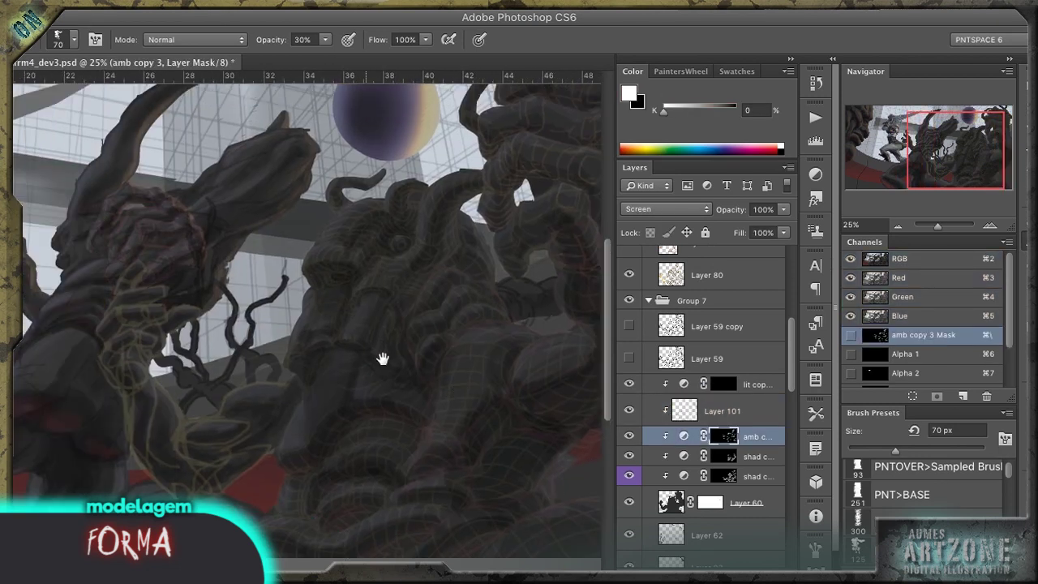
{"action": "scroll", "coordinate": [779, 359], "scroll_direction": "up", "scroll_amount": 2}
Step: Show and expand Group 13, and duplicate Layer 100 as a masked Multiply layer
{"action": "left_click", "coordinate": [630, 295]}
{"action": "left_click", "coordinate": [648, 295]}
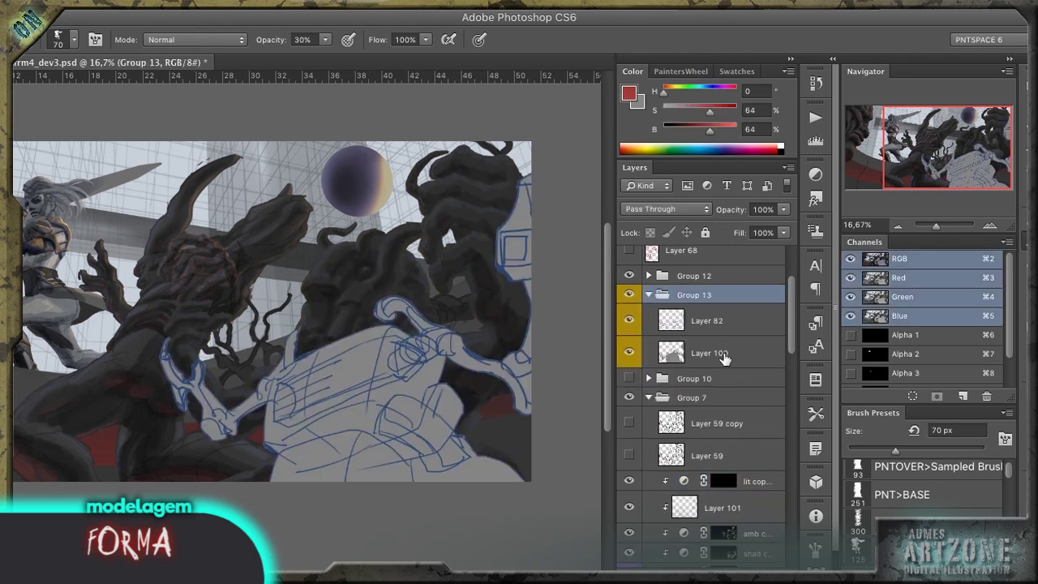
{"action": "left_click", "coordinate": [703, 352]}
{"action": "key", "text": "bracketright"}
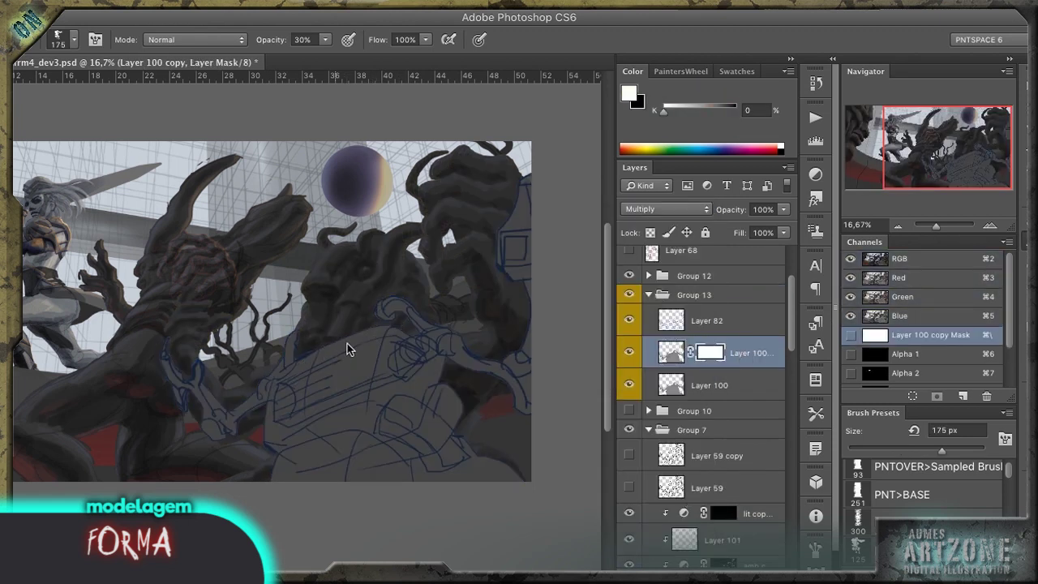
Step: Lighten the mechanism's forked arm and body planes on the Layer 100 copy mask with black at 45 px
{"action": "key", "text": "x"}
{"action": "key", "text": "z"}
{"action": "left_click_drag", "start_coordinate": [247, 345], "coordinate": [338, 420]}
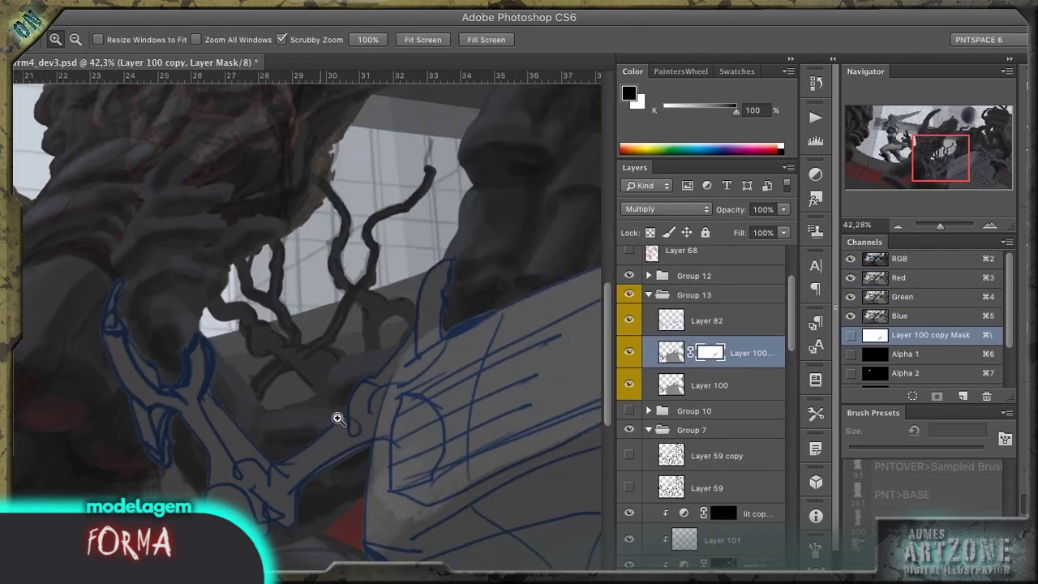
{"action": "key", "text": "b"}
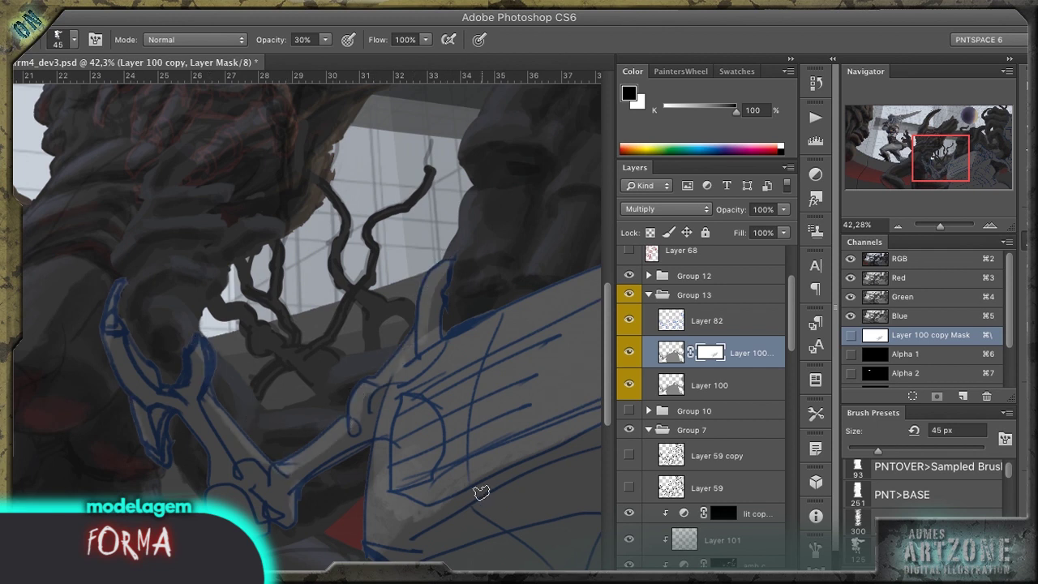
{"action": "left_click_drag", "start_coordinate": [476, 487], "coordinate": [139, 406]}
{"action": "left_click_drag", "start_coordinate": [359, 390], "coordinate": [289, 324]}
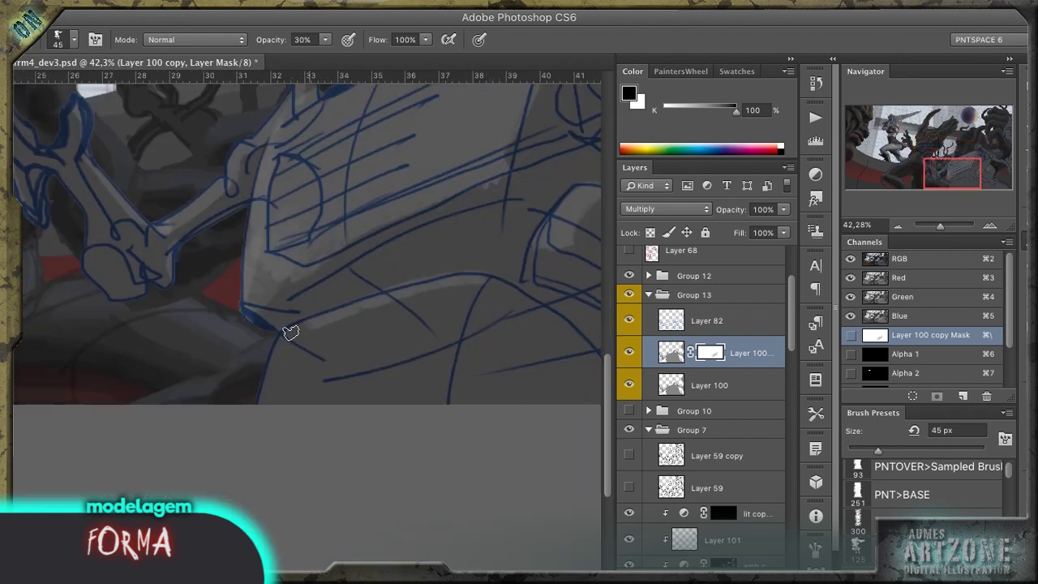
{"action": "left_click_drag", "start_coordinate": [492, 434], "coordinate": [295, 494]}
Step: Lighten the mechanism's curved handlebar and the boxy part at the canvas's right edge on the Layer 100 copy mask
{"action": "left_click_drag", "start_coordinate": [146, 236], "coordinate": [227, 394]}
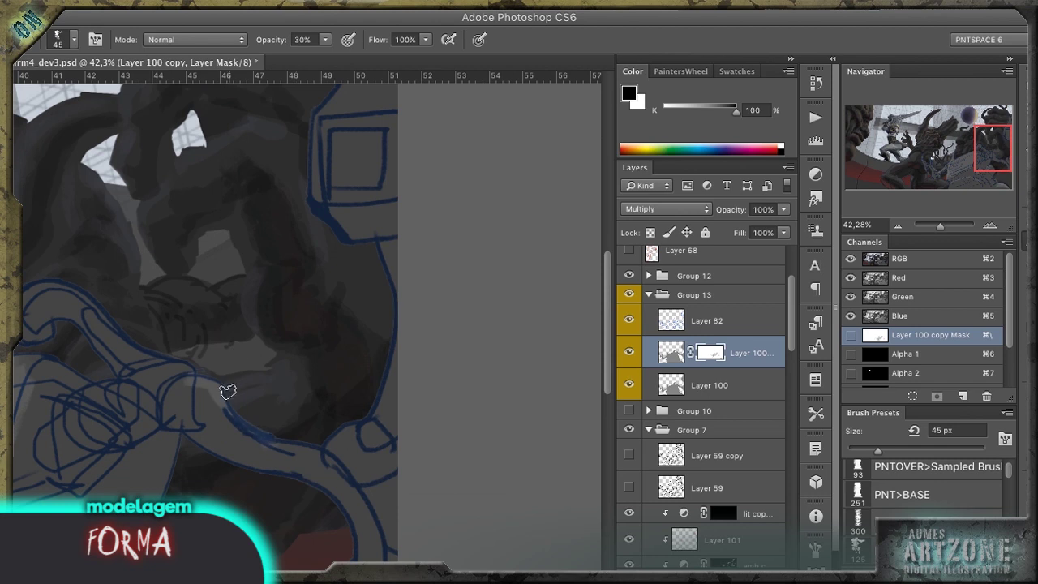
{"action": "left_click_drag", "start_coordinate": [370, 86], "coordinate": [346, 225]}
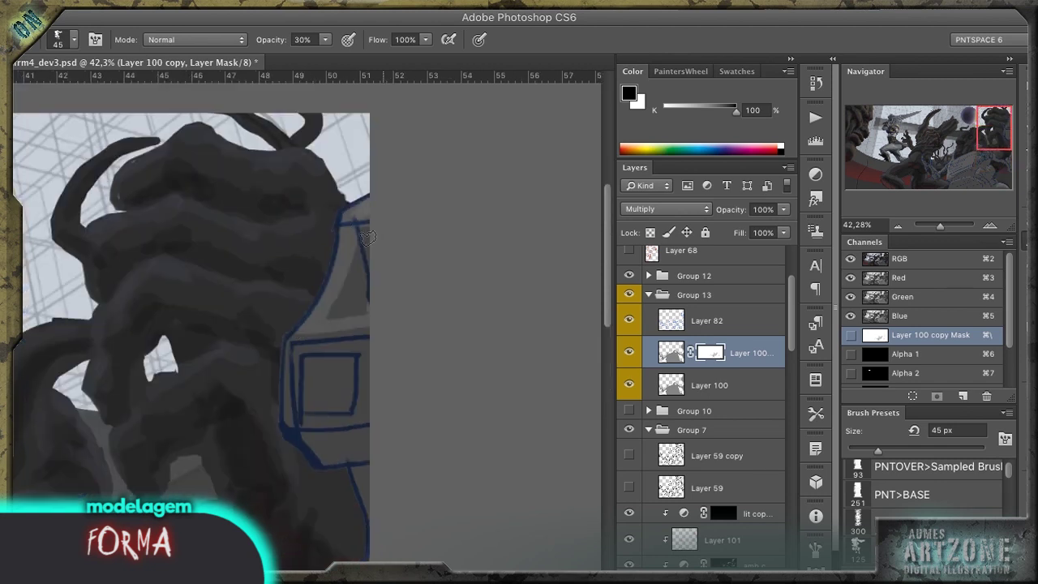
{"action": "left_click_drag", "start_coordinate": [306, 422], "coordinate": [378, 307]}
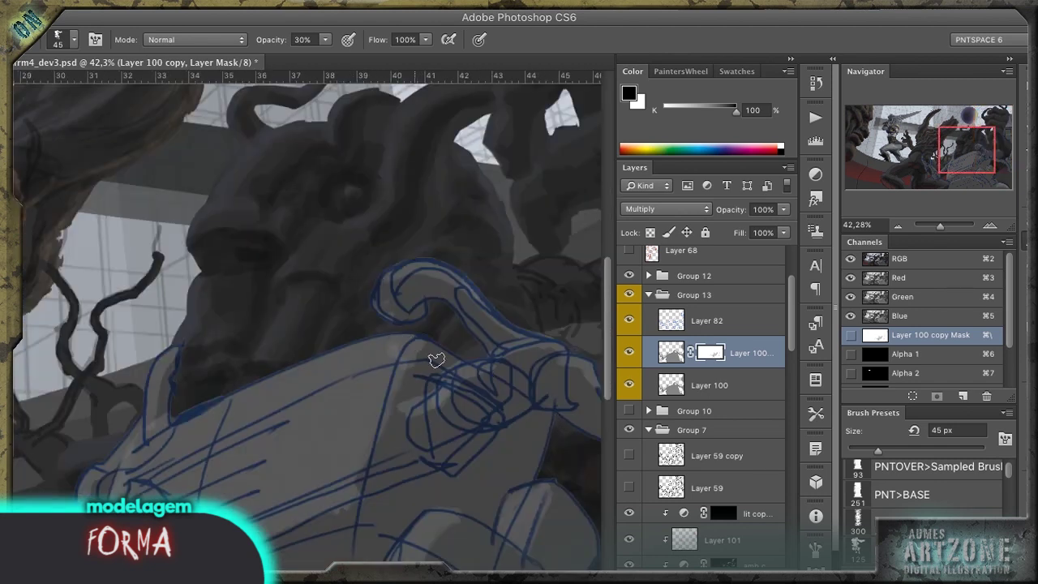
Step: Duplicate the Multiply layer above Layer 100 without its painted mask and give the duplicate a black mask
{"action": "key", "text": "ctrl+minus"}
{"action": "key", "text": "ctrl+minus"}
{"action": "key", "text": "ctrl+minus"}
{"action": "left_click", "coordinate": [671, 352]}
{"action": "key", "text": "ctrl+j"}
{"action": "left_click", "coordinate": [709, 352]}
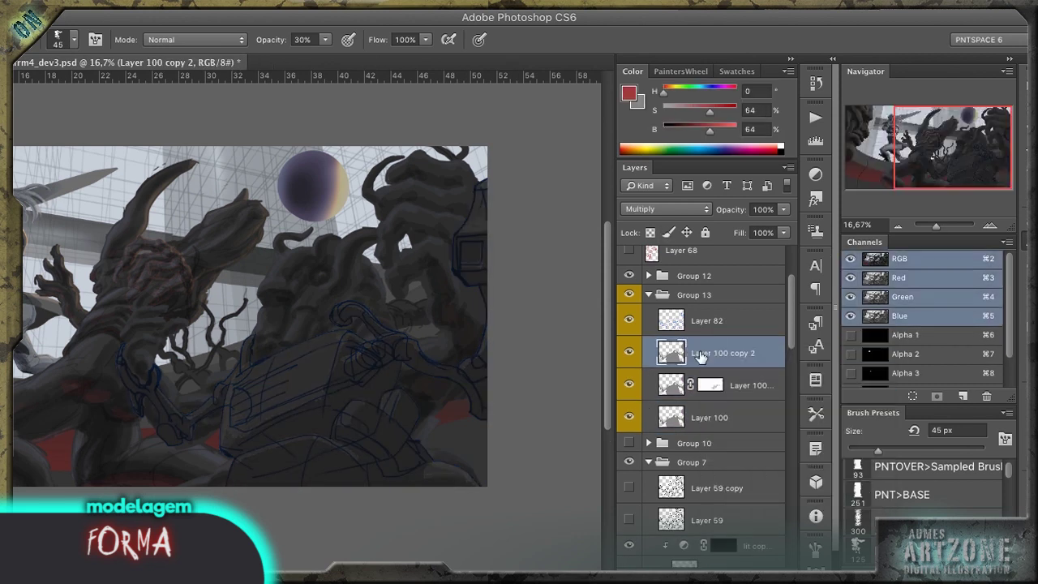
{"action": "key", "text": "ctrl+i"}
Step: Darken parts of the mechanism's forked arm, body, handlebar and edge box on the Layer 100 copy 2 mask with white at 45 px
{"action": "scroll", "coordinate": [162, 438], "scroll_direction": "up", "scroll_amount": 3}
{"action": "mouse_move", "coordinate": [190, 464]}
{"action": "left_mouse_down"}
{"action": "mouse_move", "coordinate": [219, 441]}
{"action": "mouse_move", "coordinate": [215, 394]}
{"action": "left_mouse_up"}
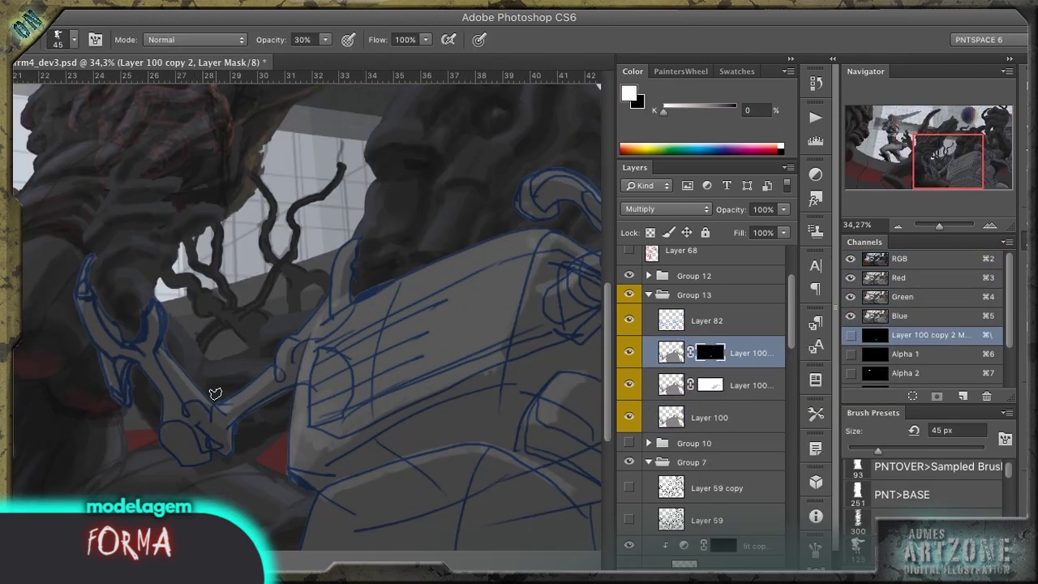
{"action": "left_click_drag", "start_coordinate": [148, 354], "coordinate": [113, 325]}
{"action": "left_click_drag", "start_coordinate": [406, 405], "coordinate": [527, 414]}
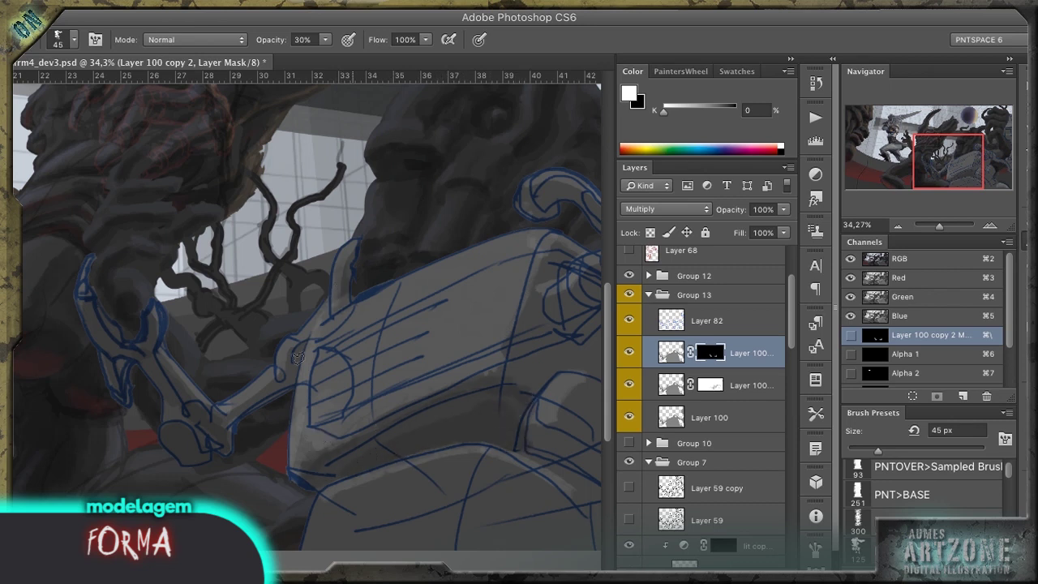
{"action": "left_click_drag", "start_coordinate": [600, 263], "coordinate": [364, 304]}
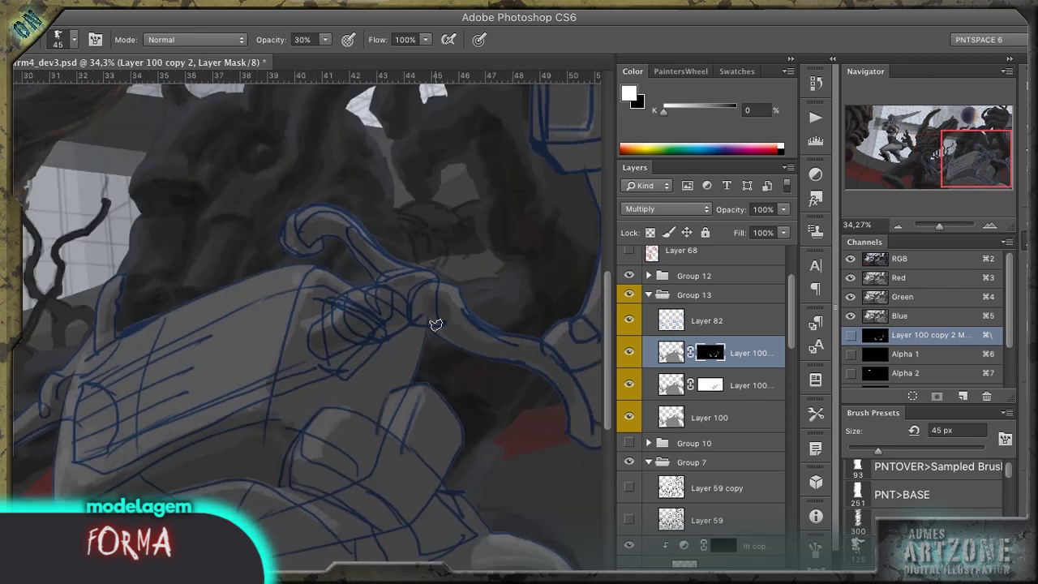
{"action": "left_click_drag", "start_coordinate": [431, 317], "coordinate": [236, 366]}
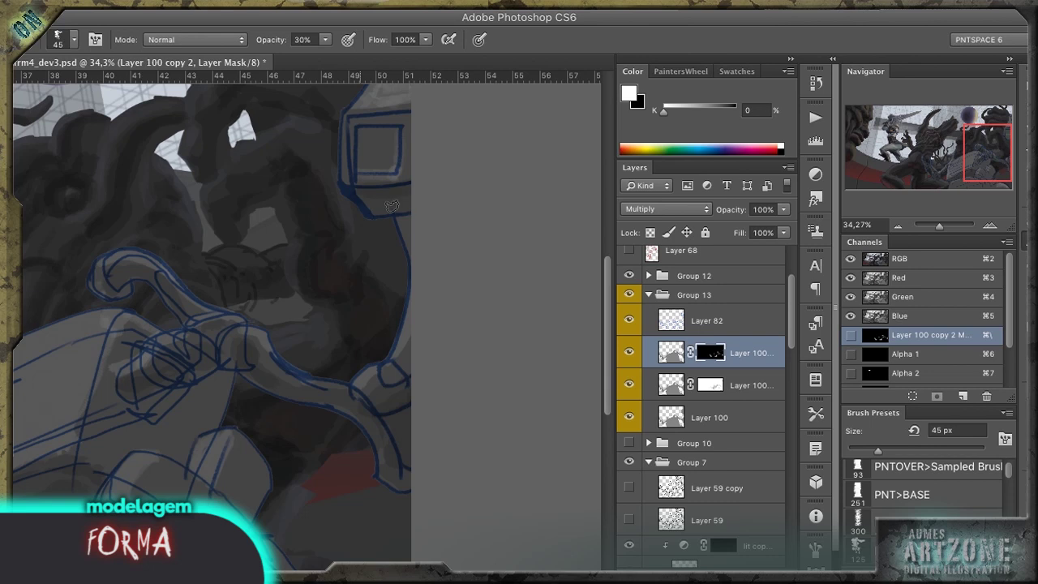
{"action": "left_click_drag", "start_coordinate": [125, 264], "coordinate": [295, 200]}
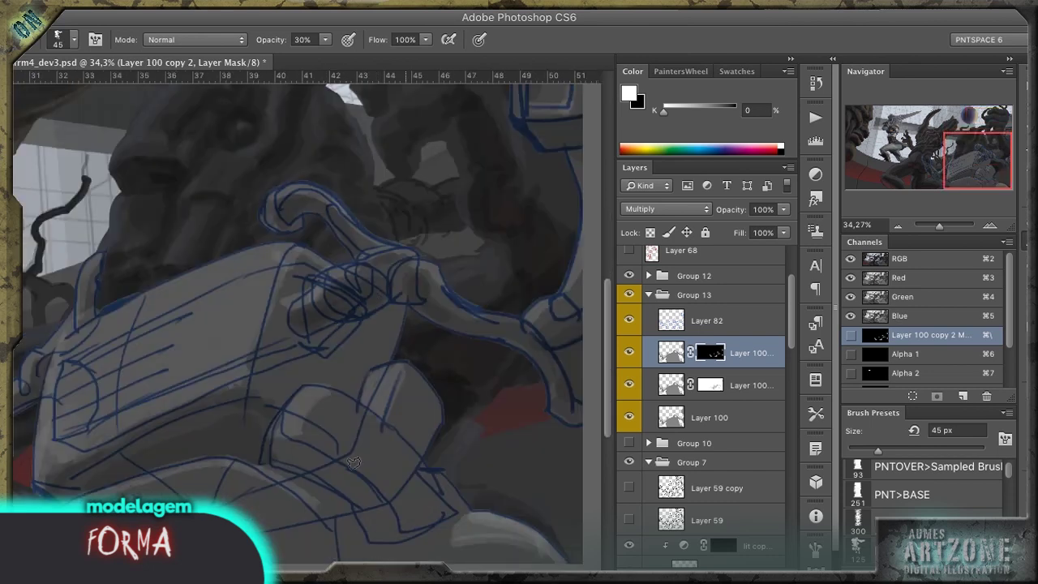
Step: Enlarge the mask brush to 150 px and merge Layer 100 with its two masked copies into one layer
{"action": "key", "text": "ctrl+minus"}
{"action": "key", "text": "bracketright"}
{"action": "key", "text": "bracketright"}
{"action": "key", "text": "bracketright"}
{"action": "key", "text": "bracketright"}
{"action": "key", "text": "bracketright"}
{"action": "key", "text": "bracketright"}
{"action": "key", "text": "bracketright"}
{"action": "key", "text": "bracketright"}
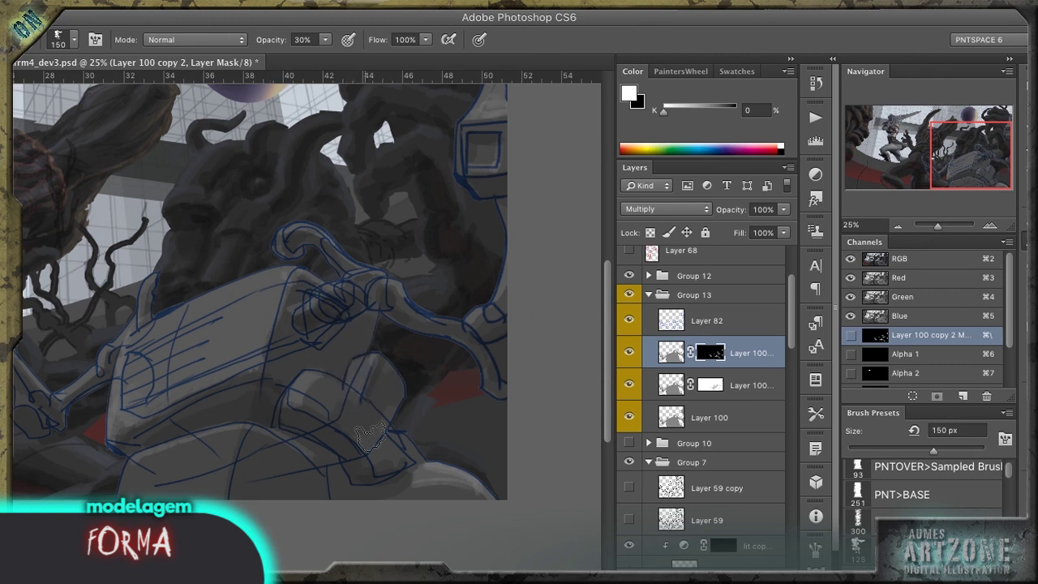
{"action": "key", "text": "ctrl+minus"}
{"action": "left_click", "coordinate": [705, 417], "text": "shift"}
{"action": "key", "text": "ctrl+e"}
Step: Outline the mechanism's body on the merged Layer 100 copy 2 with the Polygonal Lasso and copy it to a new layer
{"action": "left_click", "coordinate": [706, 321]}
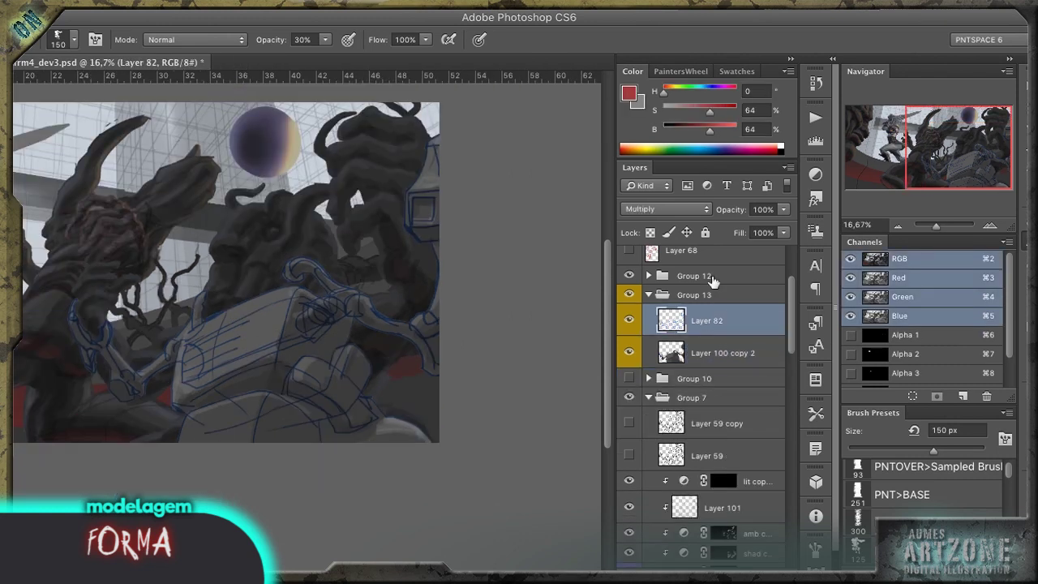
{"action": "key", "text": "z"}
{"action": "key", "text": "ctrl+plus"}
{"action": "key", "text": "ctrl+minus"}
{"action": "key", "text": "ctrl+minus"}
{"action": "left_click", "coordinate": [783, 354]}
{"action": "left_click_drag", "start_coordinate": [466, 357], "coordinate": [486, 354]}
{"action": "key", "text": "l"}
{"action": "left_click", "coordinate": [454, 312]}
{"action": "left_click", "coordinate": [376, 323]}
{"action": "left_click", "coordinate": [329, 353]}
{"action": "left_click", "coordinate": [311, 438]}
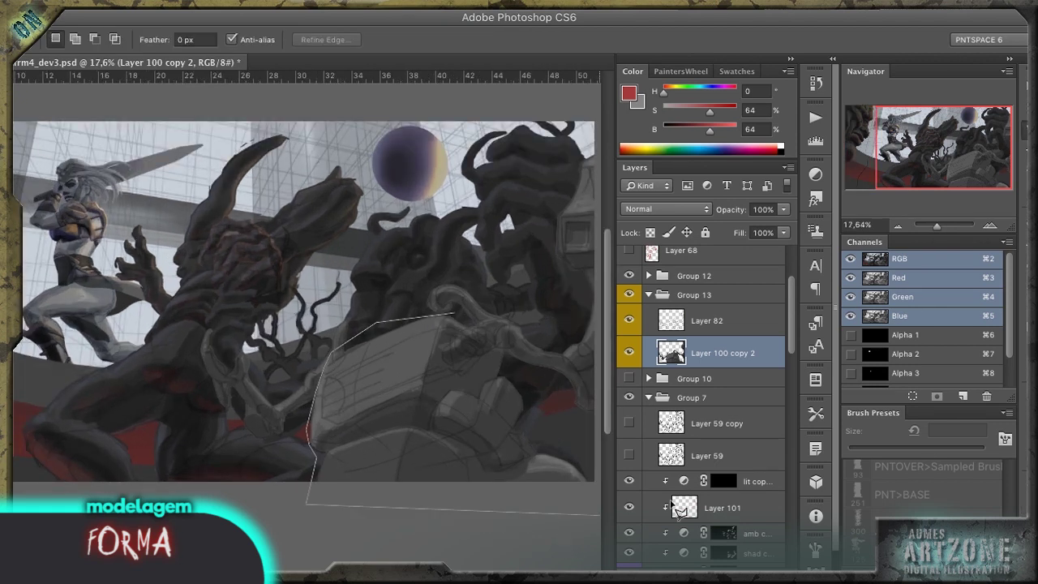
{"action": "left_click", "coordinate": [373, 314]}
{"action": "key", "text": "v"}
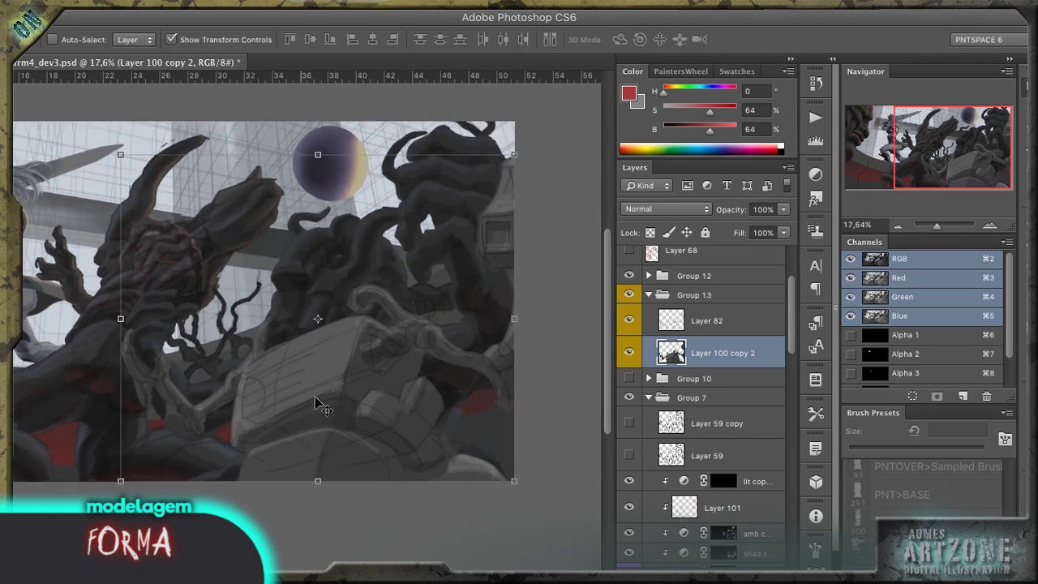
{"action": "key", "text": "ctrl+j"}
Step: Enlarge and reshape the copied mechanism body outward toward the horned creature and the canvas's lower edge
{"action": "key", "text": "ctrl+t"}
{"action": "left_click_drag", "start_coordinate": [230, 398], "coordinate": [199, 418]}
{"action": "key", "text": "ctrl+alt+w"}
{"action": "left_click_drag", "start_coordinate": [287, 349], "coordinate": [419, 450]}
{"action": "key", "text": "Return"}
{"action": "key", "text": "ctrl+t"}
{"action": "key", "text": "Return"}
Step: Collapse and hide Group 13, and save the document
{"action": "key", "text": "m"}
{"action": "left_click_drag", "start_coordinate": [235, 457], "coordinate": [400, 398]}
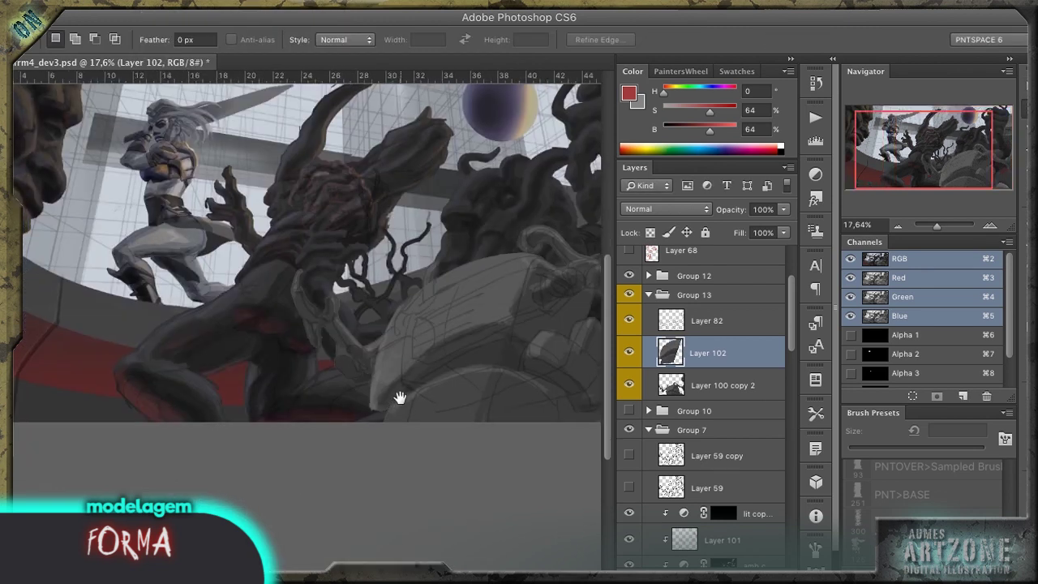
{"action": "key", "text": "ctrl+minus"}
{"action": "key", "text": "ctrl+minus"}
{"action": "left_click", "coordinate": [694, 295]}
{"action": "left_click", "coordinate": [649, 295]}
{"action": "left_click", "coordinate": [628, 294]}
{"action": "key", "text": "ctrl+s"}
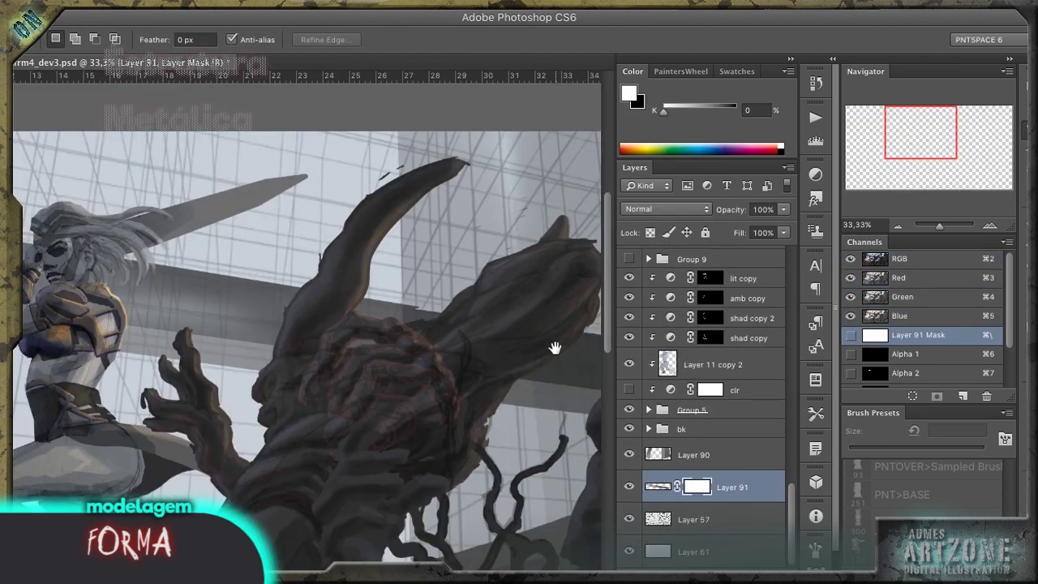
Step: Select a long strip inside the background beam and mask it on Layer 91 with a black gradient
{"action": "key", "text": "ctrl+minus"}
{"action": "left_click", "coordinate": [532, 368]}
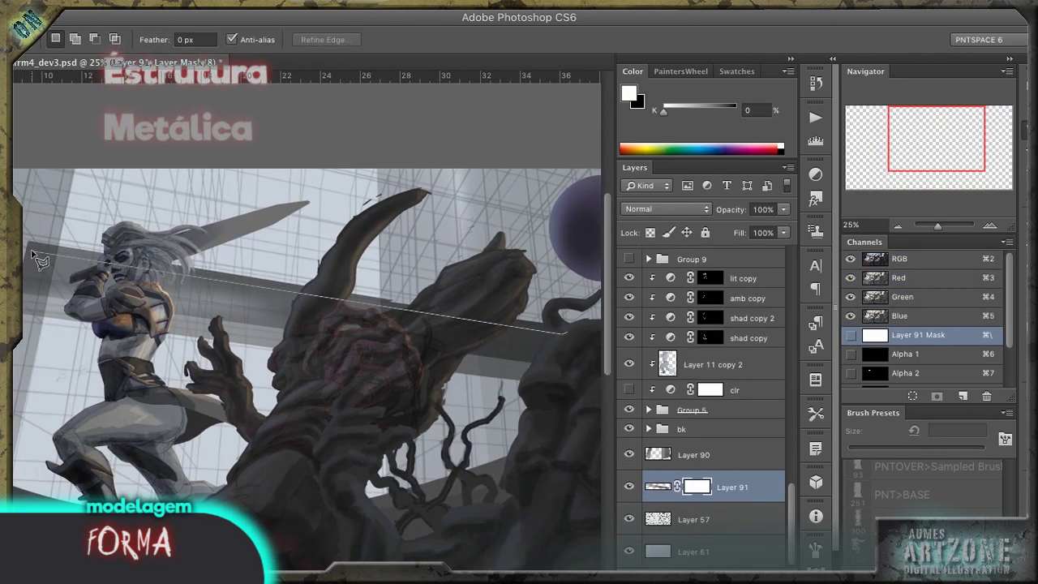
{"action": "left_click", "coordinate": [37, 260]}
{"action": "left_click", "coordinate": [31, 293]}
{"action": "left_click", "coordinate": [528, 371]}
{"action": "key", "text": "g"}
{"action": "key", "text": "x"}
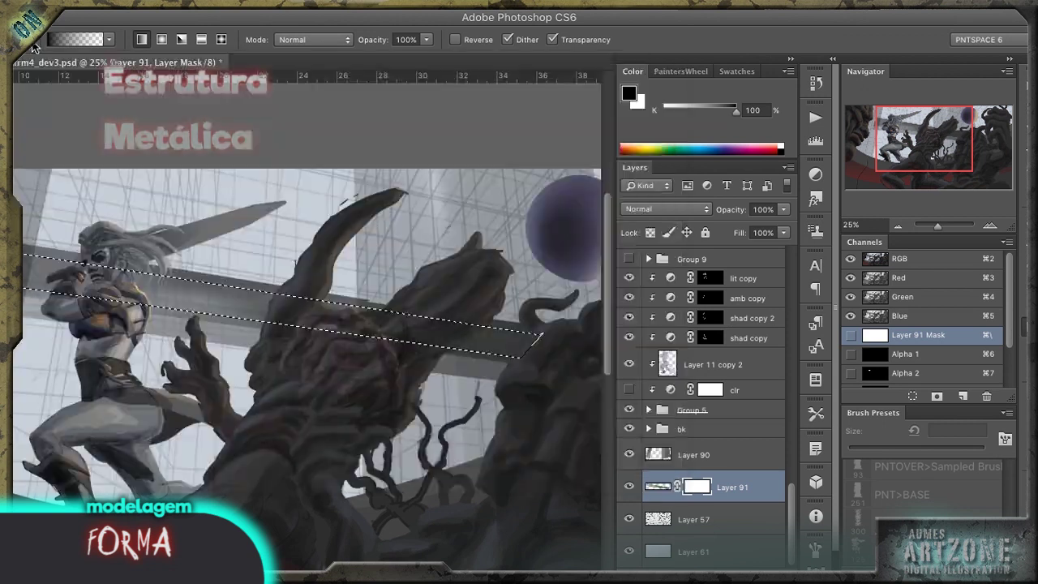
{"action": "left_click", "coordinate": [31, 44]}
{"action": "key", "text": "Escape"}
{"action": "key", "text": "ctrl+d"}
Step: Select a narrower strip along the beam and fill it with black on the Layer 91 mask to open the truss
{"action": "key", "text": "m"}
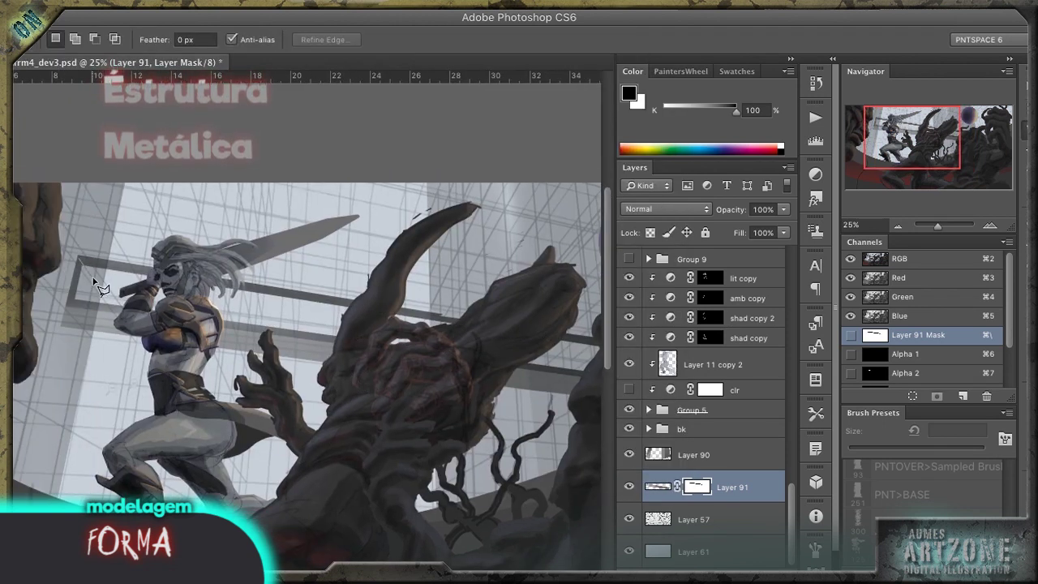
{"action": "left_click", "coordinate": [106, 289]}
{"action": "left_click", "coordinate": [556, 366]}
{"action": "key", "text": "g"}
{"action": "key", "text": "x"}
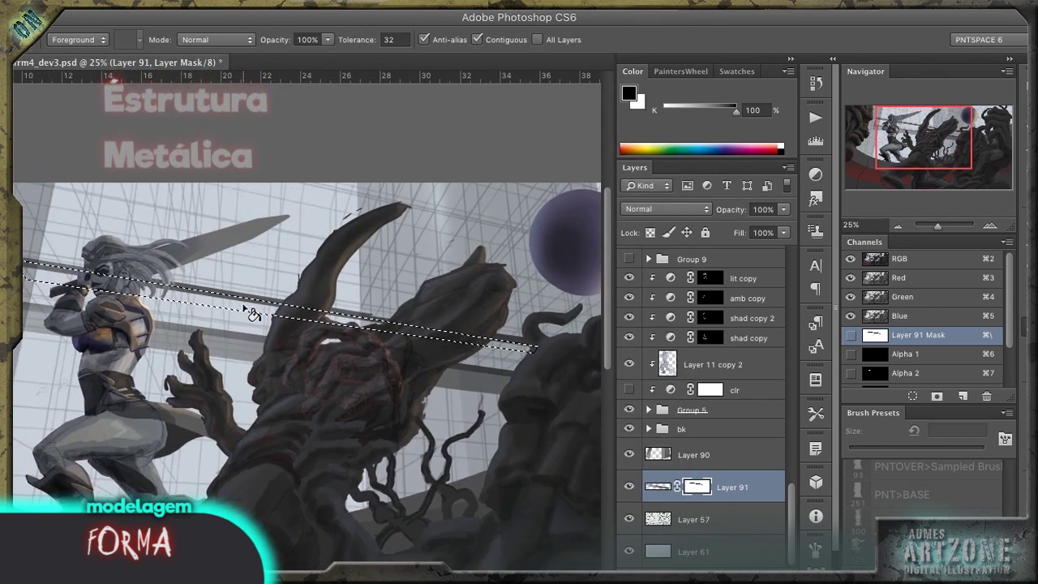
{"action": "left_click_drag", "start_coordinate": [243, 309], "coordinate": [236, 340]}
{"action": "key", "text": "ctrl+d"}
Step: Paint diagonal braces between the truss rails on the Layer 91 mask with white at 40 px and 100% opacity
{"action": "key", "text": "m"}
{"action": "key", "text": "b"}
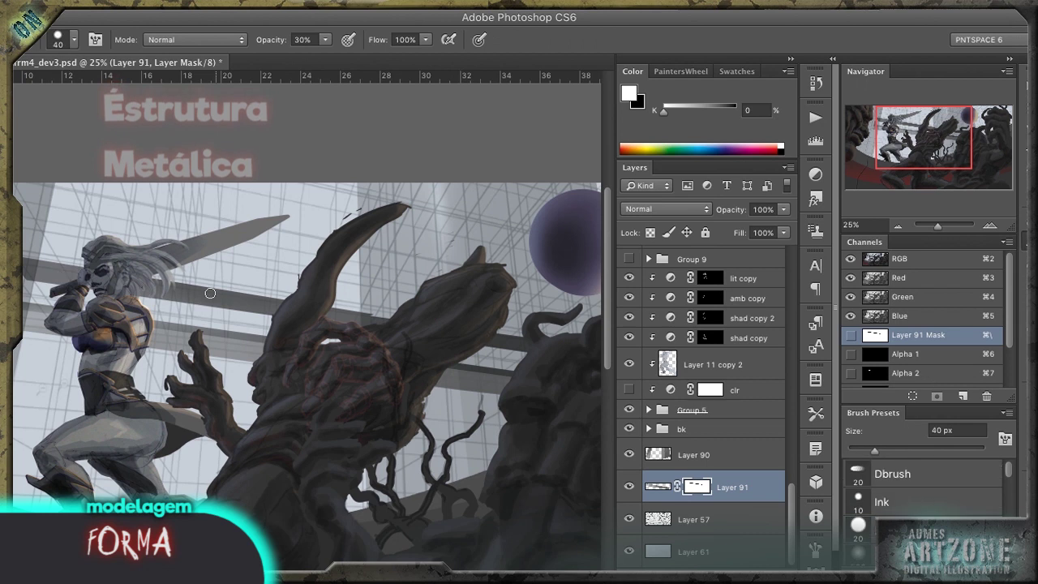
{"action": "left_click_drag", "start_coordinate": [72, 268], "coordinate": [140, 281]}
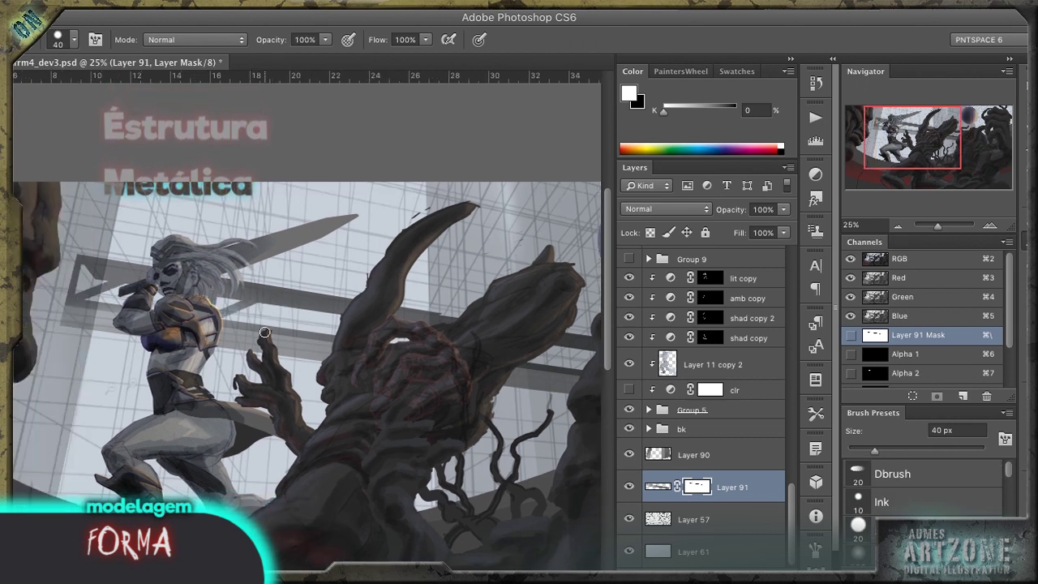
{"action": "left_click_drag", "start_coordinate": [264, 333], "coordinate": [329, 327]}
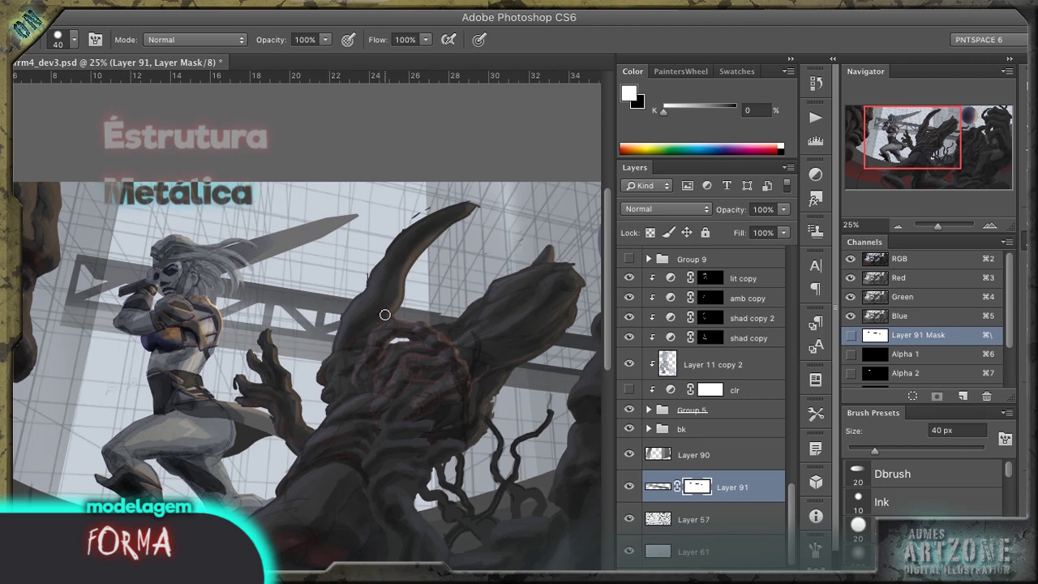
{"action": "mouse_move", "coordinate": [499, 360]}
{"action": "left_mouse_down"}
{"action": "mouse_move", "coordinate": [381, 381]}
{"action": "mouse_move", "coordinate": [493, 348]}
{"action": "left_mouse_up"}
Step: Duplicate Layer 91 and transform the copy into a second truss below the first
{"action": "key", "text": "m"}
{"action": "key", "text": "ctrl+j"}
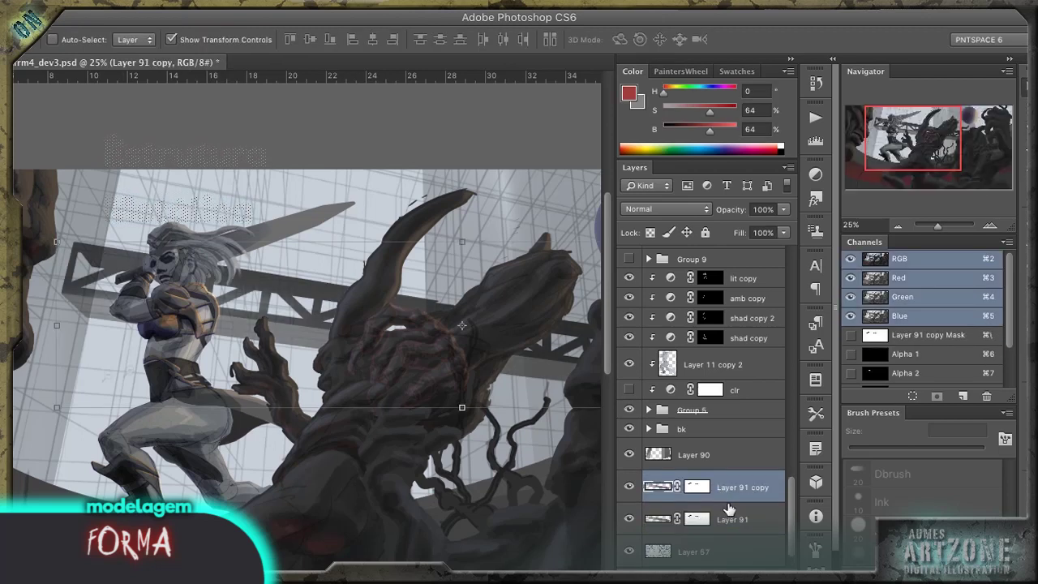
{"action": "key", "text": "ctrl+t"}
{"action": "key", "text": "ctrl+minus"}
{"action": "key", "text": "ctrl+minus"}
{"action": "key", "text": "Return"}
{"action": "left_click_drag", "start_coordinate": [486, 300], "coordinate": [438, 341]}
{"action": "key", "text": "ctrl+t"}
{"action": "left_click_drag", "start_coordinate": [380, 328], "coordinate": [378, 324]}
{"action": "key", "text": "Return"}
Step: Reposition the Layer 91 copy truss behind the creatures and set its fill to 67%
{"action": "left_click_drag", "start_coordinate": [251, 302], "coordinate": [280, 302]}
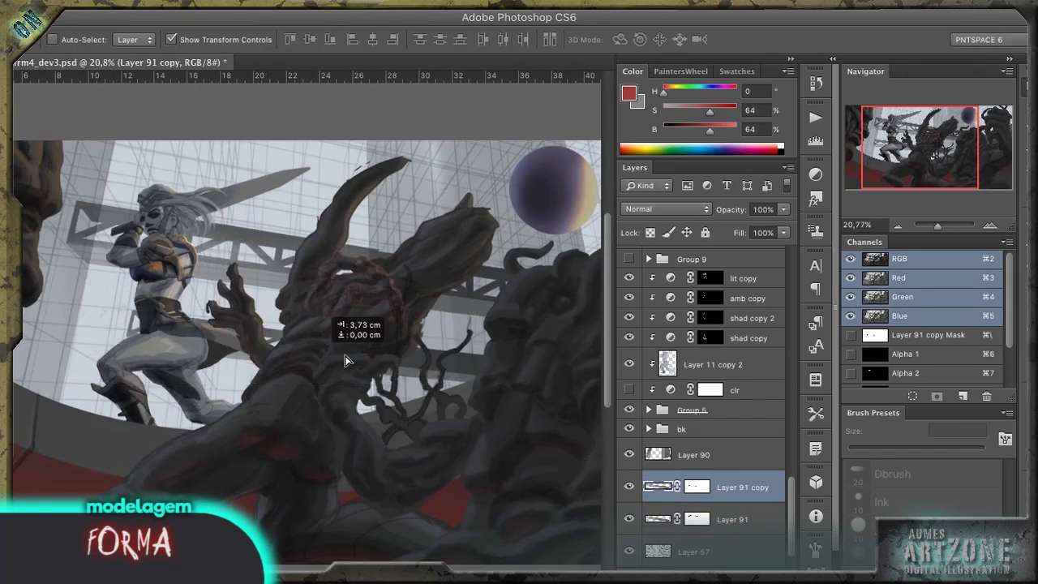
{"action": "left_click_drag", "start_coordinate": [369, 427], "coordinate": [369, 413]}
{"action": "left_click_drag", "start_coordinate": [398, 381], "coordinate": [295, 391]}
{"action": "left_click_drag", "start_coordinate": [783, 233], "coordinate": [761, 250]}
Step: Hide the unwanted part of the second truss between the creatures on the Layer 91 copy mask with black at 80 px
{"action": "key", "text": "ctrl+minus"}
{"action": "key", "text": "z"}
{"action": "left_click", "coordinate": [341, 278]}
{"action": "key", "text": "b"}
{"action": "key", "text": "ctrl+backslash"}
{"action": "key", "text": "d"}
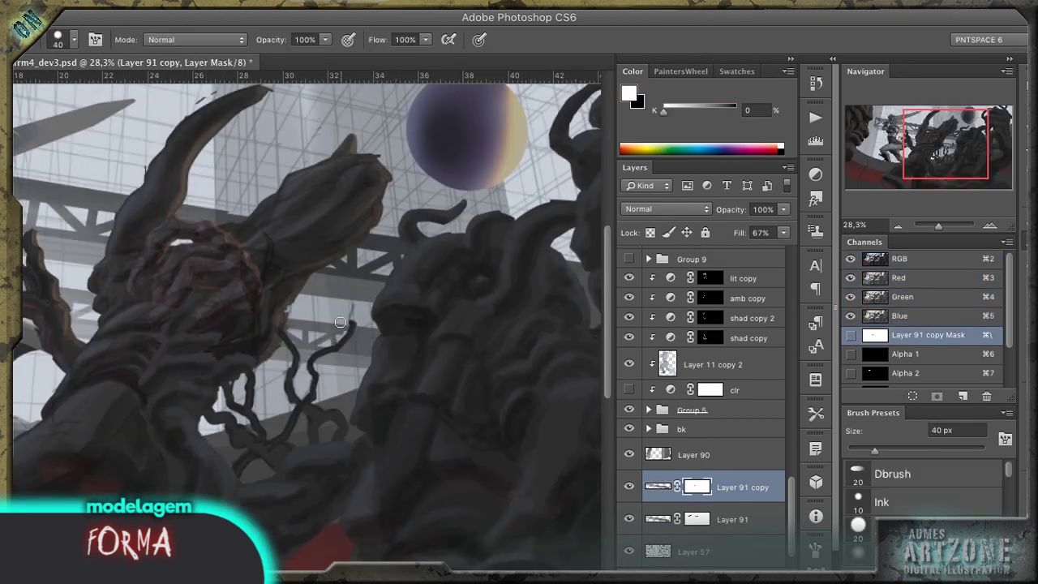
{"action": "key", "text": "ctrl+2"}
{"action": "key", "text": "ctrl+backslash"}
{"action": "key", "text": "x"}
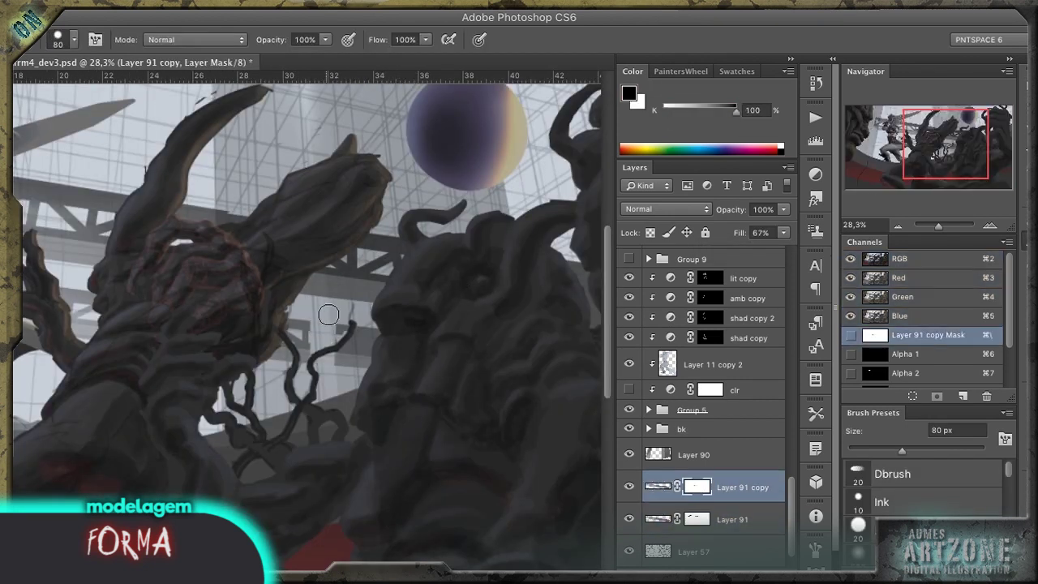
{"action": "key", "text": "ctrl+minus"}
{"action": "key", "text": "ctrl+minus"}
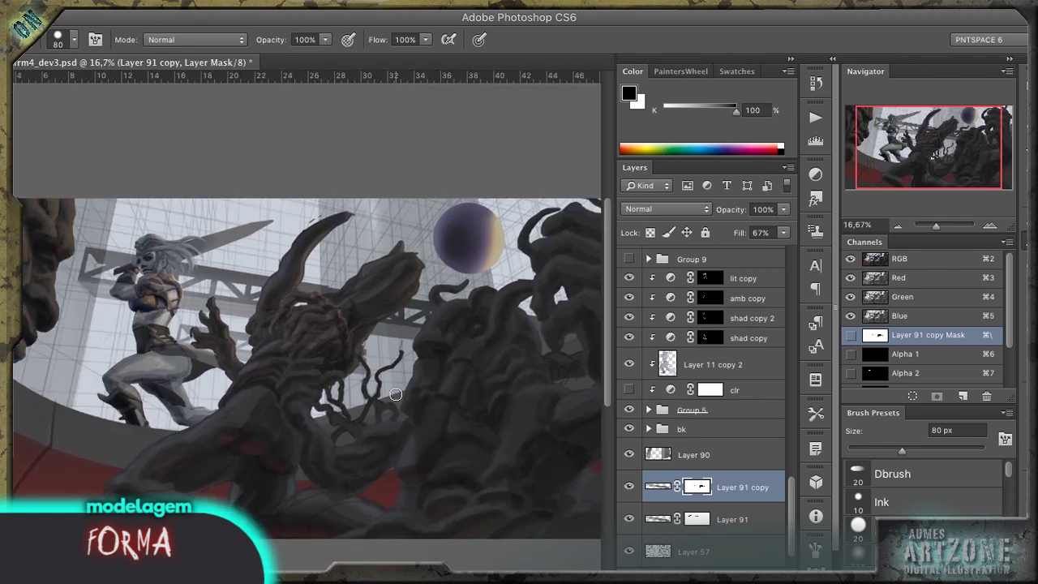
Step: Fill a lassoed ceiling area behind the sphere on a new layer above Layer 90 and adjust its tone with Hue/Saturation
{"action": "key", "text": "ctrl+2"}
{"action": "key", "text": "l"}
{"action": "mouse_move", "coordinate": [528, 302]}
{"action": "left_mouse_down"}
{"action": "mouse_move", "coordinate": [124, 212]}
{"action": "mouse_move", "coordinate": [572, 278]}
{"action": "mouse_move", "coordinate": [527, 302]}
{"action": "left_mouse_up"}
{"action": "key", "text": "g"}
{"action": "left_click", "coordinate": [743, 455]}
{"action": "key", "text": "ctrl+shift+alt+n"}
{"action": "key", "text": "ctrl+u"}
{"action": "key", "text": "Return"}
{"action": "key", "text": "ctrl+d"}
Step: Paint thin diagonal struts across the background in the ceiling's grey on a new layer above Layer 103 with a 25 px brush
{"action": "key", "text": "b"}
{"action": "left_click", "coordinate": [447, 245], "text": "alt"}
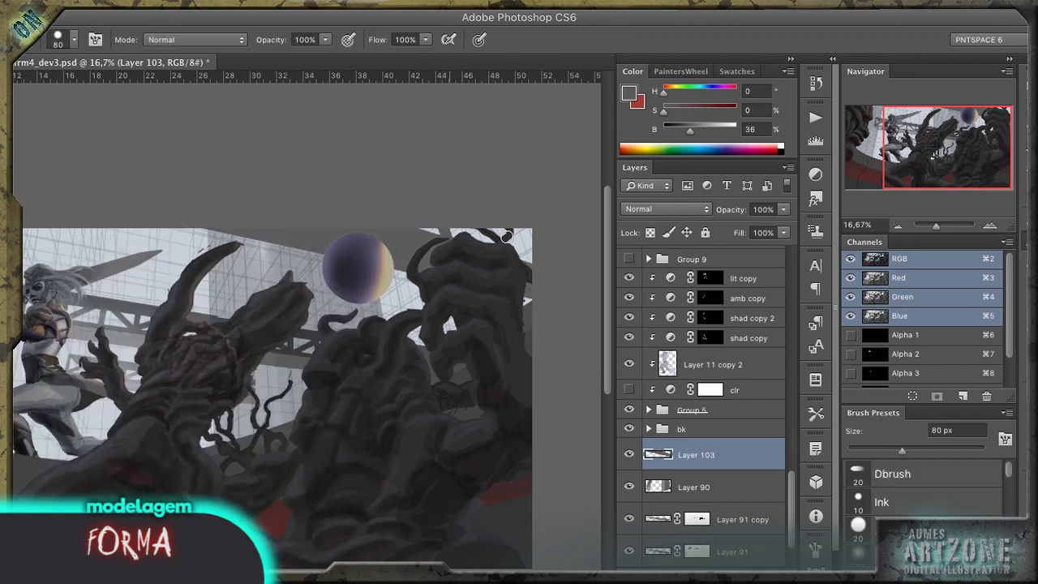
{"action": "key", "text": "ctrl+minus"}
{"action": "key", "text": "ctrl+shift+n"}
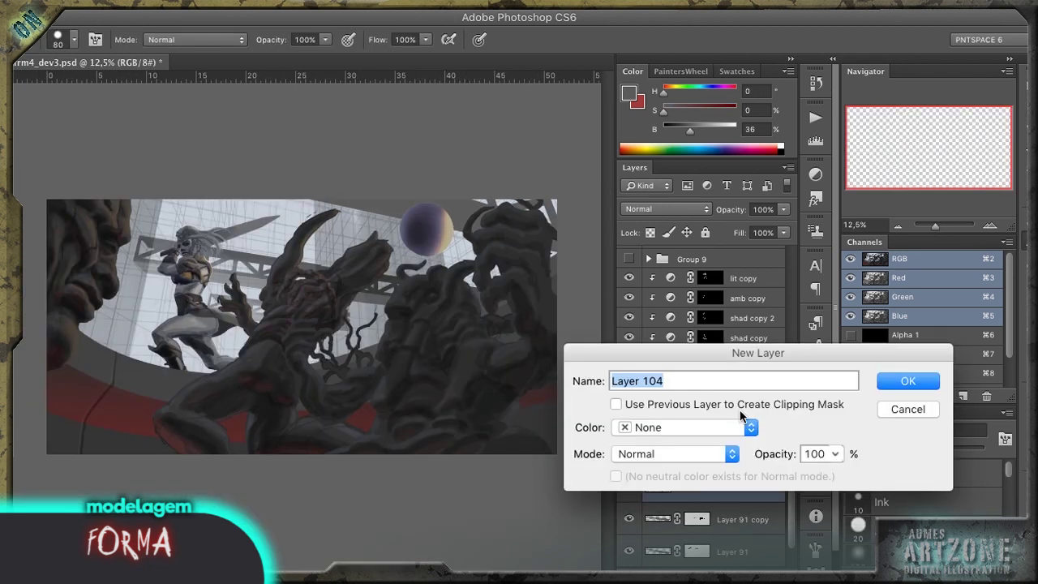
{"action": "key", "text": "Return"}
{"action": "left_click", "coordinate": [192, 281], "text": "ctrl"}
{"action": "left_click_drag", "start_coordinate": [198, 427], "coordinate": [128, 388]}
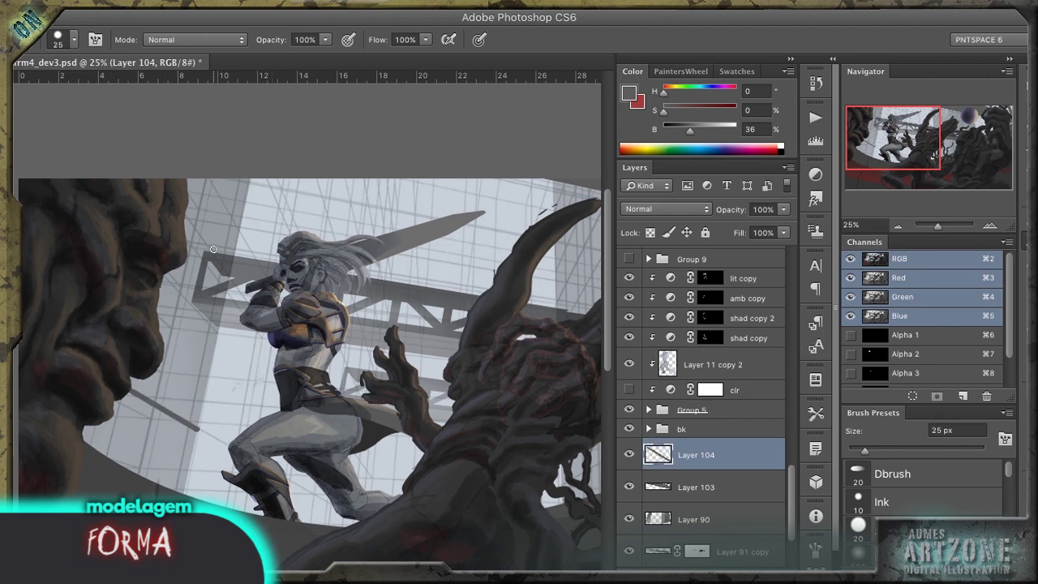
{"action": "left_click_drag", "start_coordinate": [471, 319], "coordinate": [297, 319]}
{"action": "left_click_drag", "start_coordinate": [379, 282], "coordinate": [412, 218]}
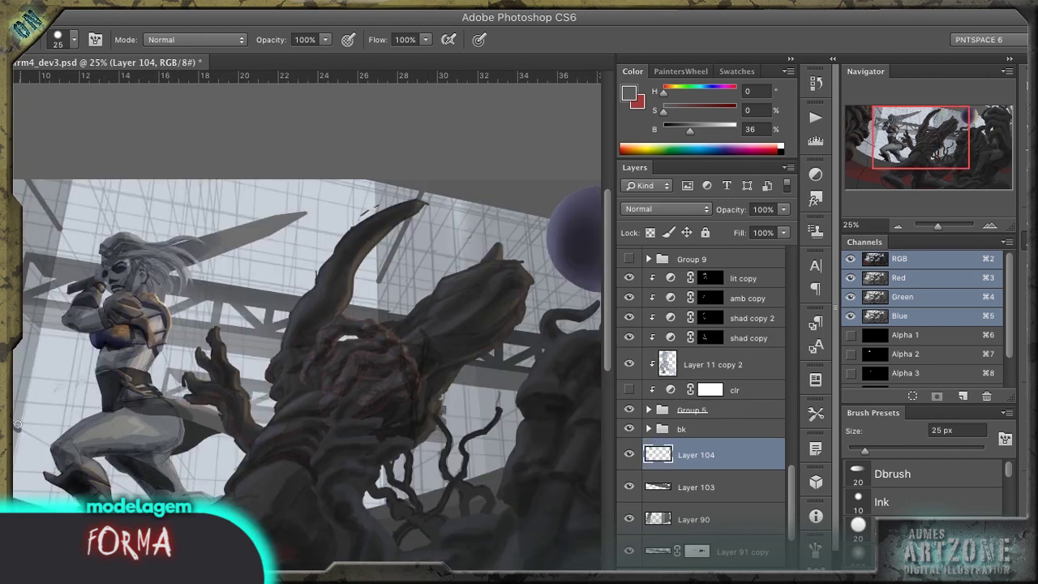
{"action": "left_click_drag", "start_coordinate": [389, 453], "coordinate": [184, 496]}
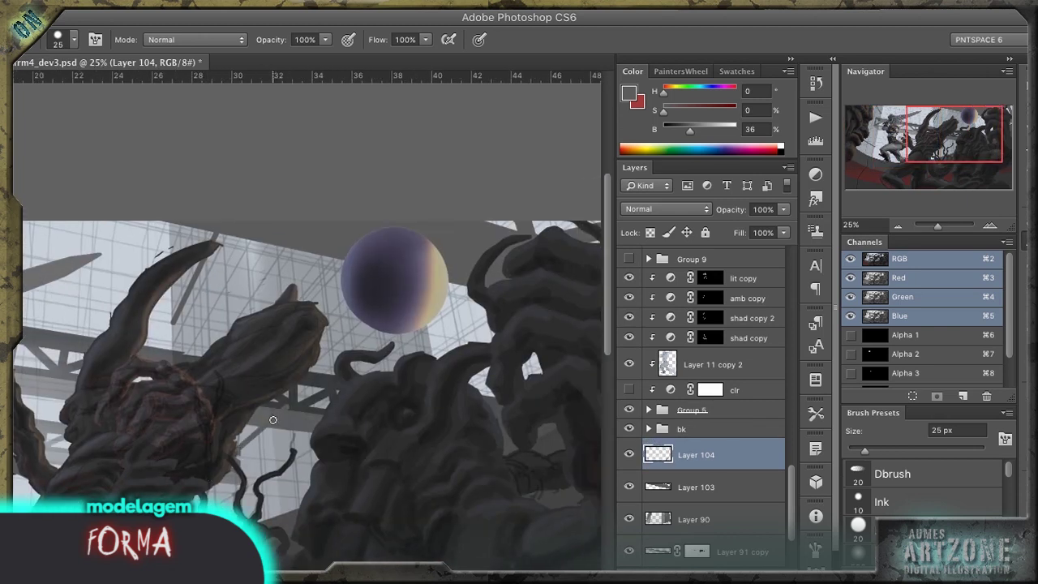
{"action": "key", "text": "e"}
Step: Reorder Layer 104 below Layer 103 and Layer 91 above Layer 90, and skew the Layer 91 truss slightly
{"action": "mouse_move", "coordinate": [696, 454]}
{"action": "left_mouse_down"}
{"action": "mouse_move", "coordinate": [696, 502]}
{"action": "mouse_move", "coordinate": [722, 416]}
{"action": "left_mouse_up"}
{"action": "scroll", "coordinate": [721, 471], "scroll_direction": "down", "scroll_amount": 3}
{"action": "key", "text": "ctrl+minus"}
{"action": "key", "text": "ctrl+t"}
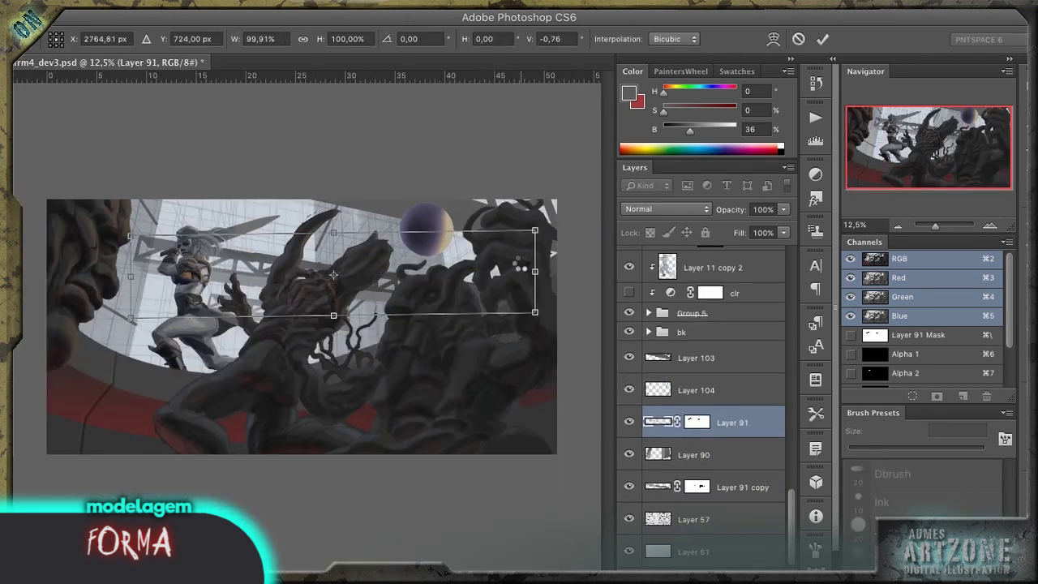
{"action": "key", "text": "Return"}
Step: Fill a slanted vertical strip behind the swordswoman with grey on a new layer above Layer 91 copy at 54% fill
{"action": "key", "text": "z"}
{"action": "left_click", "coordinate": [245, 297]}
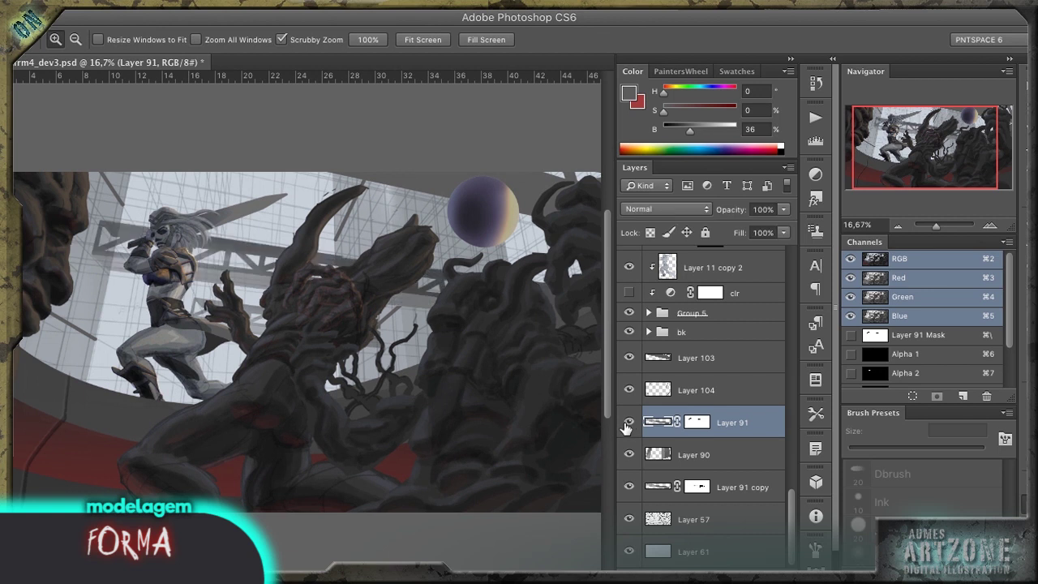
{"action": "left_click", "coordinate": [702, 460]}
{"action": "key", "text": "ctrl+minus"}
{"action": "key", "text": "l"}
{"action": "left_click", "coordinate": [245, 369]}
{"action": "left_click", "coordinate": [261, 210]}
{"action": "left_click", "coordinate": [236, 216]}
{"action": "left_click", "coordinate": [207, 388]}
{"action": "left_click", "coordinate": [241, 396]}
{"action": "left_click", "coordinate": [713, 487]}
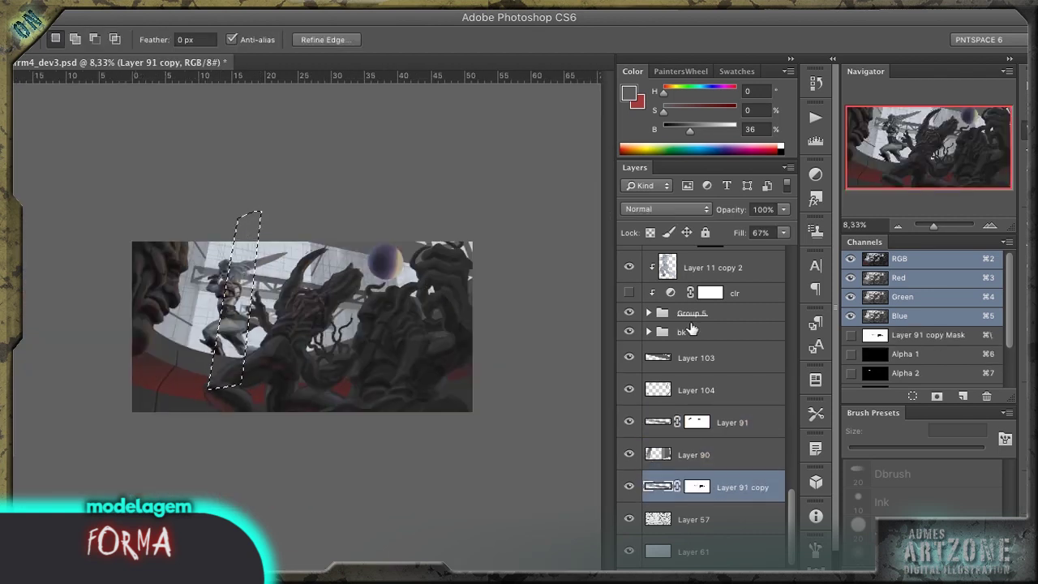
{"action": "key", "text": "ctrl+shift+alt+n"}
{"action": "key", "text": "g"}
{"action": "left_click", "coordinate": [244, 329]}
{"action": "key", "text": "z"}
{"action": "left_click", "coordinate": [243, 328]}
{"action": "left_click", "coordinate": [334, 235]}
Step: Lasso the vertical background section behind the swordswoman and darken it with Hue/Saturation
{"action": "key", "text": "l"}
{"action": "left_click", "coordinate": [215, 189]}
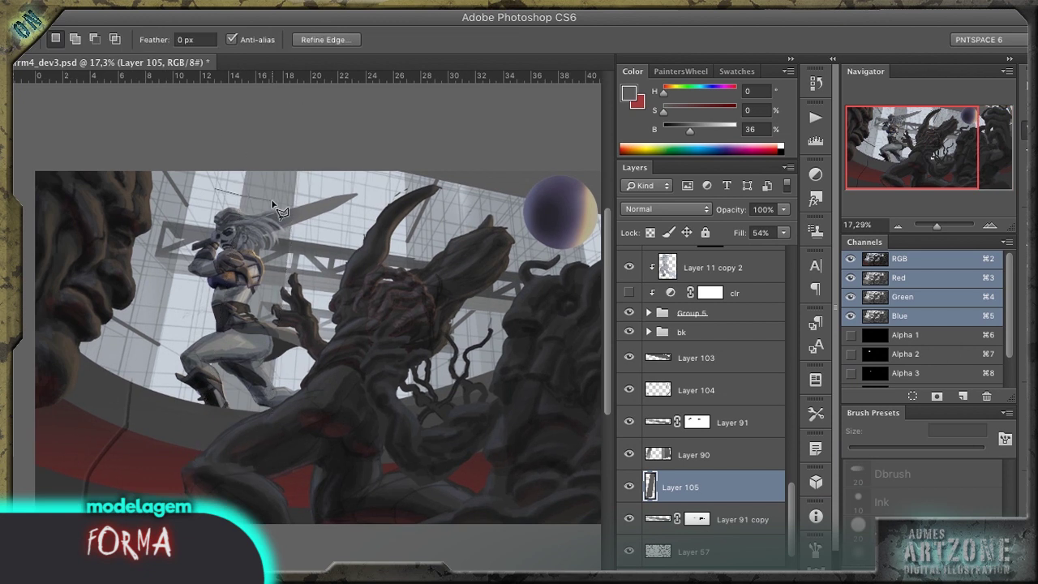
{"action": "left_click", "coordinate": [378, 201]}
{"action": "left_click", "coordinate": [278, 188]}
{"action": "left_click", "coordinate": [239, 460]}
{"action": "left_click", "coordinate": [180, 445]}
{"action": "left_click_drag", "start_coordinate": [674, 434], "coordinate": [610, 434]}
{"action": "key", "text": "Return"}
Step: Lasso the background section behind the shaded sphere and darken it on Layer 90 with Hue/Saturation at Lightness -100
{"action": "left_click", "coordinate": [479, 388]}
{"action": "left_click", "coordinate": [513, 164]}
{"action": "left_click", "coordinate": [523, 406]}
{"action": "double_click", "coordinate": [457, 416]}
{"action": "key", "text": "ctrl+u"}
{"action": "left_click", "coordinate": [644, 220]}
{"action": "key", "text": "ctrl+u"}
{"action": "left_click_drag", "start_coordinate": [674, 434], "coordinate": [594, 434]}
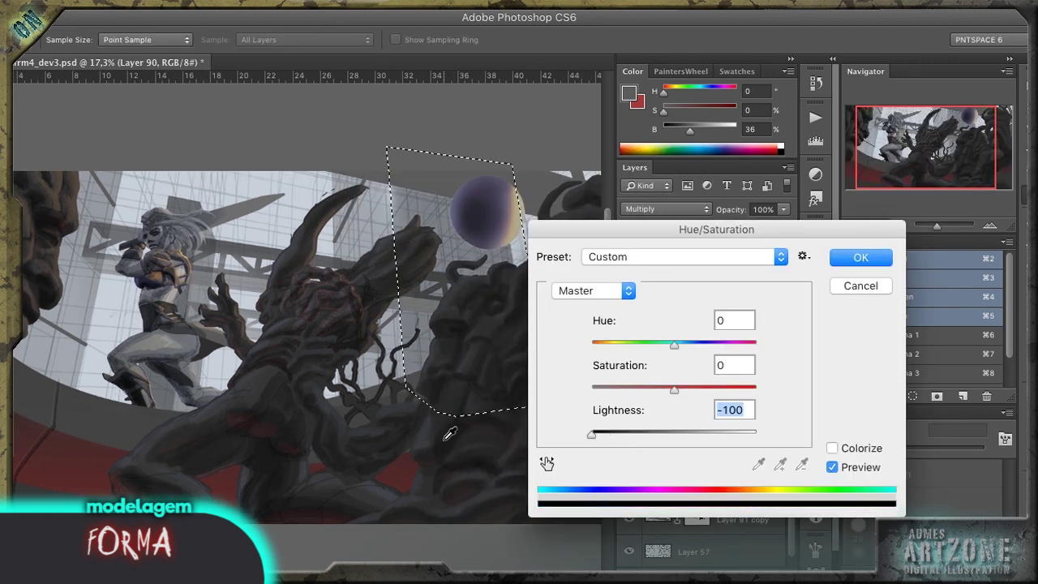
{"action": "key", "text": "Return"}
{"action": "key", "text": "m"}
{"action": "key", "text": "ctrl+d"}
{"action": "key", "text": "ctrl+minus"}
{"action": "scroll", "coordinate": [635, 520], "scroll_direction": "down", "scroll_amount": 1}
{"action": "left_click", "coordinate": [629, 519]}
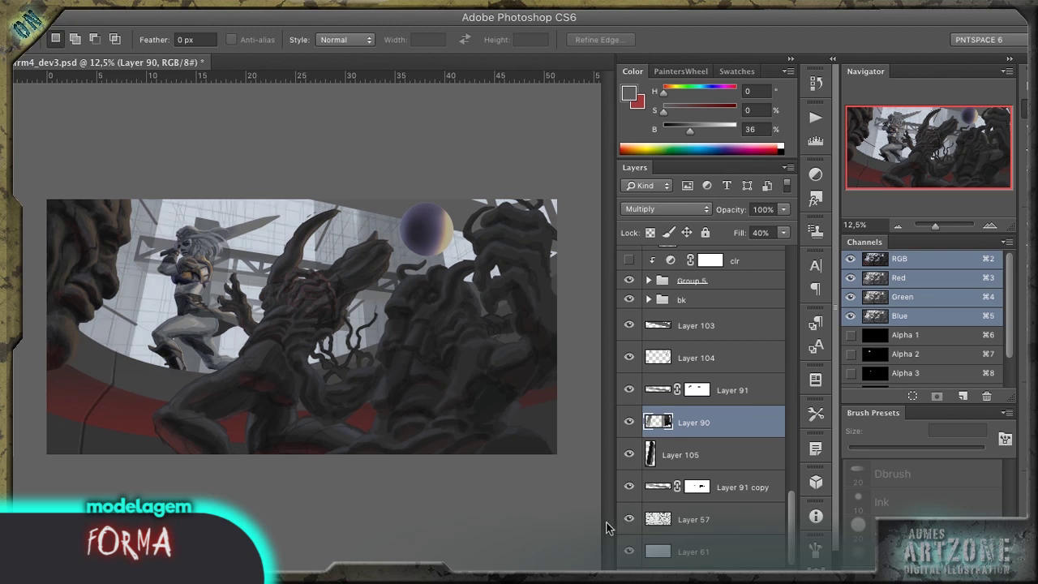
Step: Duplicate the sword from Layer 47 onto a layer of its own and set the copy to Color Dodge
{"action": "scroll", "coordinate": [614, 528], "scroll_direction": "down", "scroll_amount": 5}
{"action": "left_click", "coordinate": [722, 394]}
{"action": "left_click", "coordinate": [655, 456]}
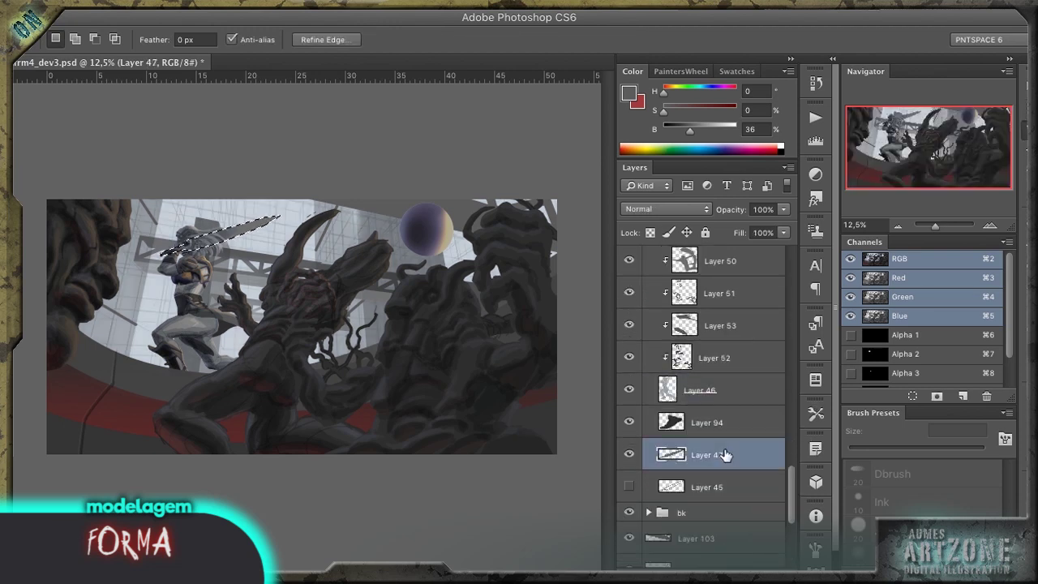
{"action": "key", "text": "z"}
{"action": "left_click_drag", "start_coordinate": [268, 182], "coordinate": [289, 181]}
{"action": "key", "text": "ctrl+j"}
{"action": "key", "text": "ctrl+minus"}
{"action": "key", "text": "ctrl+minus"}
{"action": "key", "text": "ctrl+minus"}
{"action": "key", "text": "m"}
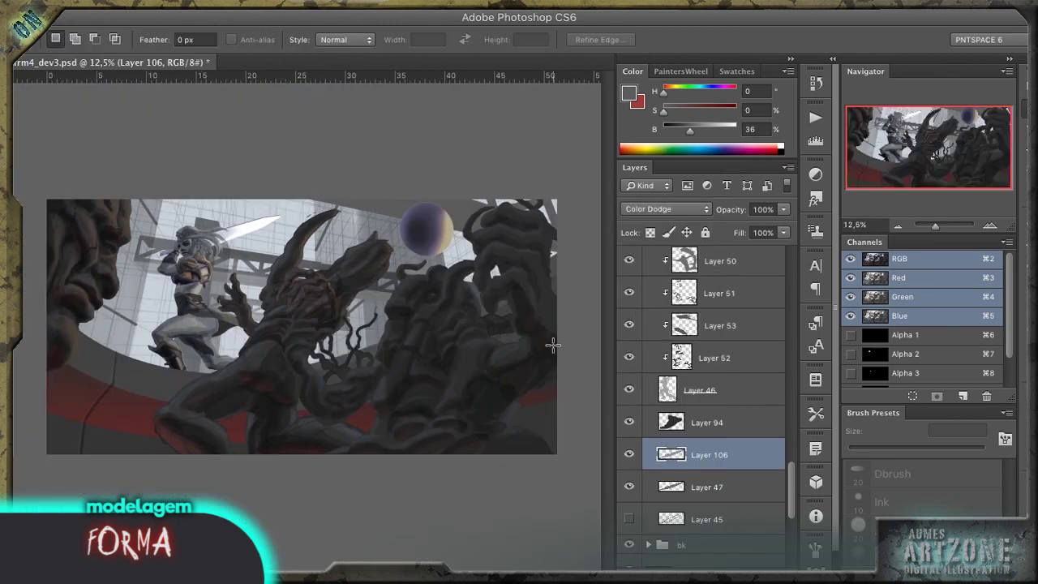
Step: Add a Threshold adjustment layer with level 90 directly below Layer 92
{"action": "scroll", "coordinate": [706, 365], "scroll_direction": "up", "scroll_amount": 5}
{"action": "left_click", "coordinate": [698, 294]}
{"action": "left_click", "coordinate": [702, 565]}
{"action": "left_click", "coordinate": [717, 525]}
{"action": "left_click_drag", "start_coordinate": [688, 363], "coordinate": [636, 364]}
{"action": "left_click", "coordinate": [673, 380]}
{"action": "type", "text": "90"}
{"action": "left_click", "coordinate": [773, 226]}
Step: Mask the threshold adjustment by sampling the dark forms with Color Range at fuzziness 30, and rename the layer contrejour
{"action": "left_click", "coordinate": [349, 148]}
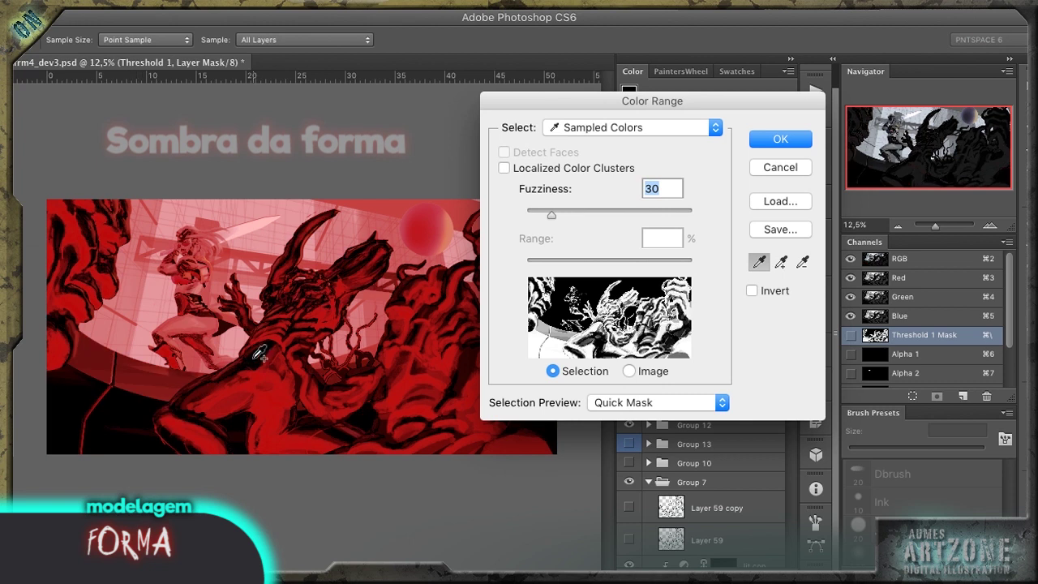
{"action": "left_click", "coordinate": [261, 353]}
{"action": "left_click", "coordinate": [777, 141]}
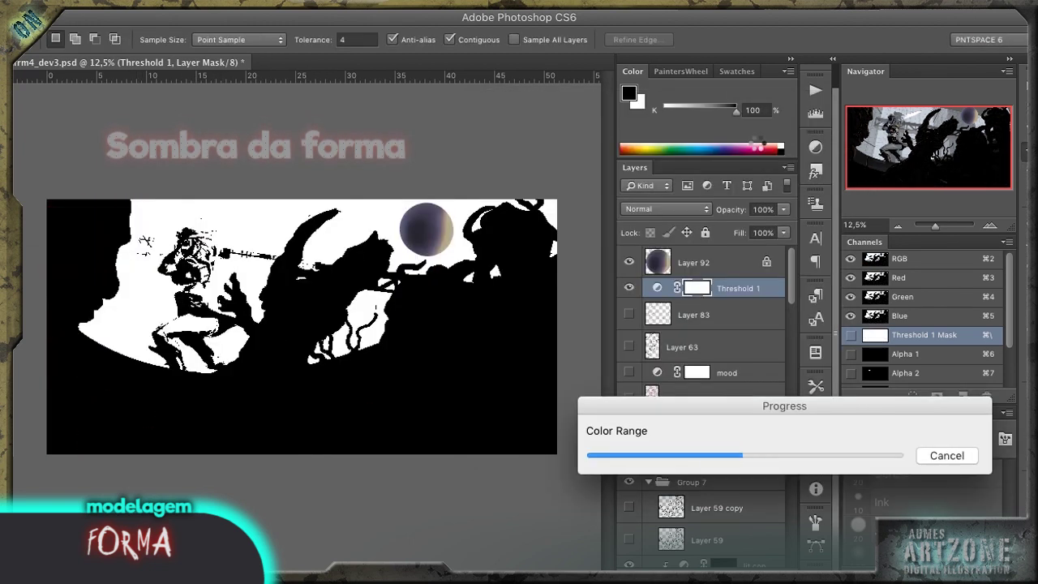
{"action": "key", "text": "z"}
{"action": "double_click", "coordinate": [739, 289]}
{"action": "type", "text": "contrejour"}
{"action": "key", "text": "Return"}
Step: Add a Color Overlay effect with the Overlay blend mode to the contrejour layer
{"action": "right_click", "coordinate": [756, 288]}
{"action": "left_click", "coordinate": [821, 21]}
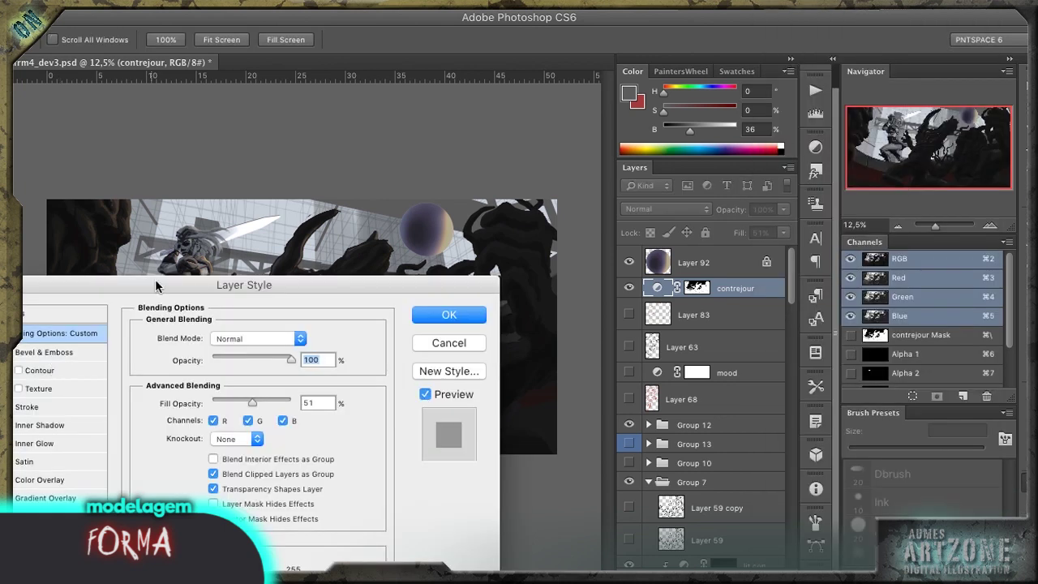
{"action": "left_click", "coordinate": [600, 302]}
{"action": "left_click", "coordinate": [802, 161]}
{"action": "left_click", "coordinate": [790, 320]}
Step: Set the contrejour layer's overlay colour to a light muted violet and save the document
{"action": "left_click", "coordinate": [869, 161]}
{"action": "left_click", "coordinate": [261, 291]}
{"action": "left_click_drag", "start_coordinate": [512, 162], "coordinate": [896, 215]}
{"action": "left_click", "coordinate": [608, 343]}
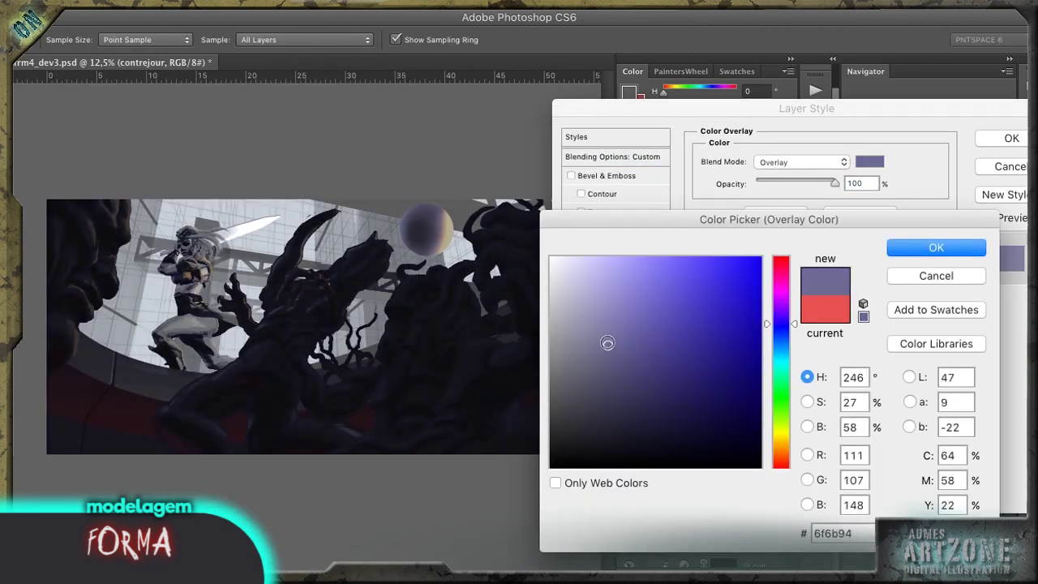
{"action": "left_click", "coordinate": [603, 310]}
{"action": "left_click_drag", "start_coordinate": [781, 322], "coordinate": [780, 315]}
{"action": "key", "text": "Return"}
{"action": "key", "text": "Return"}
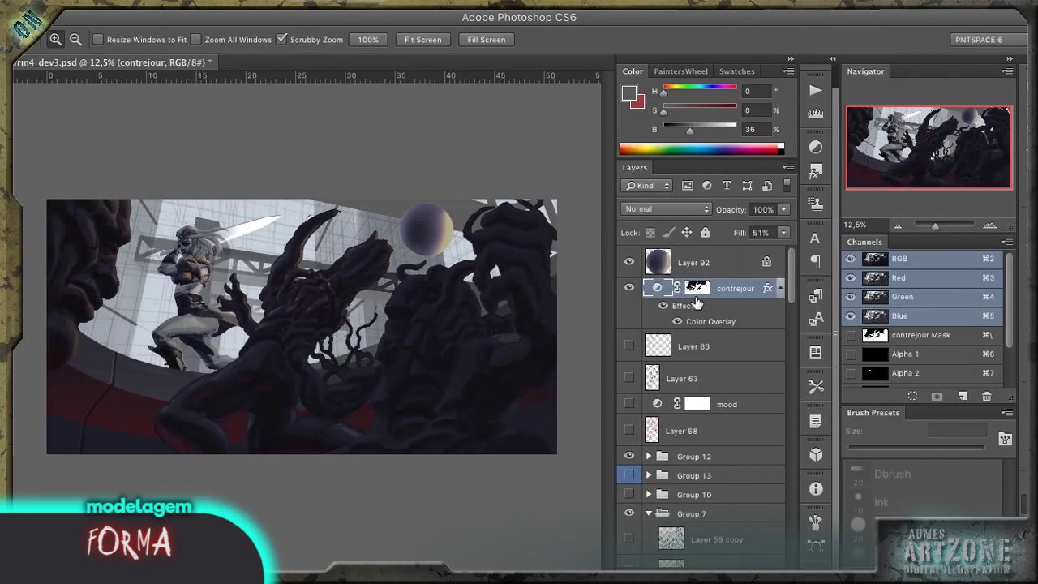
{"action": "left_click", "coordinate": [780, 288]}
{"action": "key", "text": "super+s"}
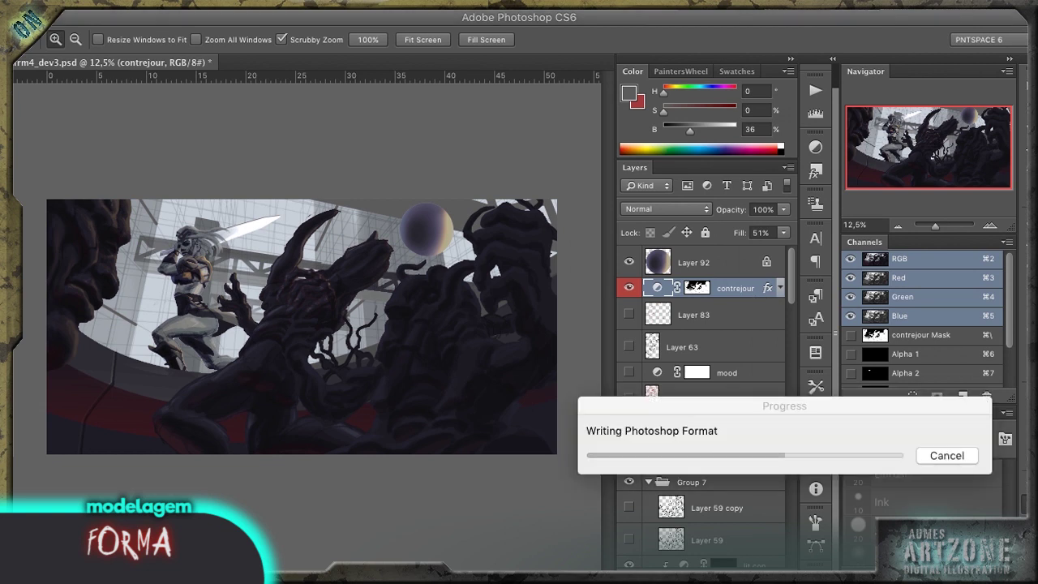
Step: Hide Layer 57 and set the contrejour layer's blend mode to Difference with the mood layer shown
{"action": "scroll", "coordinate": [706, 487], "scroll_direction": "down", "scroll_amount": 10}
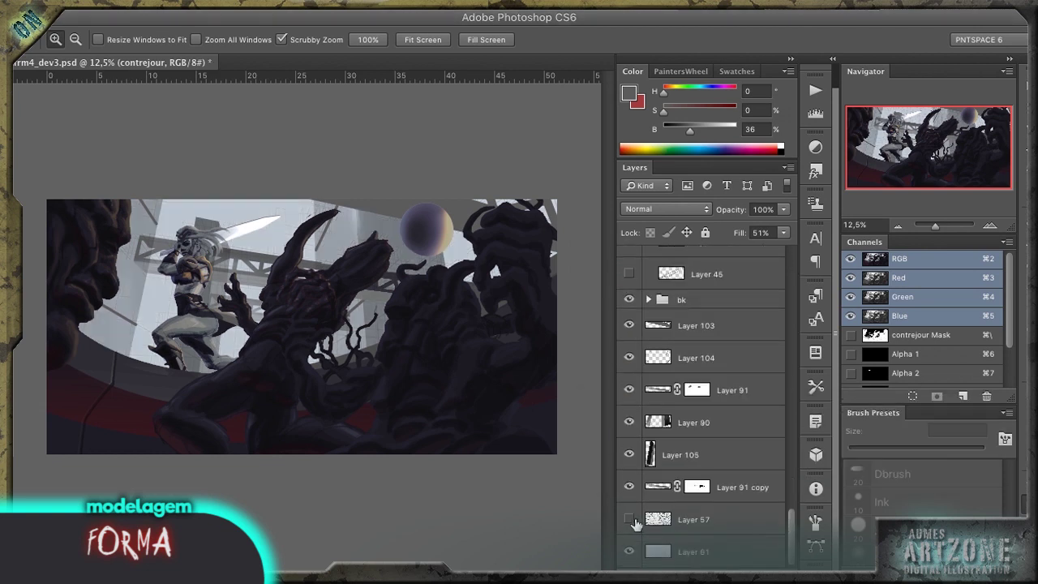
{"action": "scroll", "coordinate": [637, 487], "scroll_direction": "up", "scroll_amount": 10}
{"action": "left_click", "coordinate": [629, 289]}
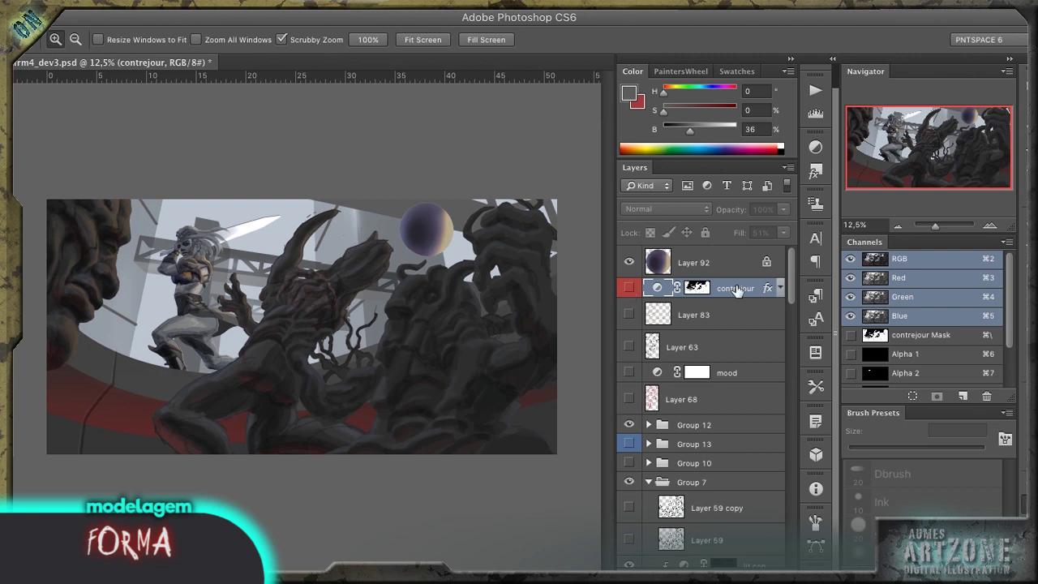
{"action": "left_click", "coordinate": [629, 288]}
{"action": "left_click", "coordinate": [665, 209]}
{"action": "left_click", "coordinate": [648, 449]}
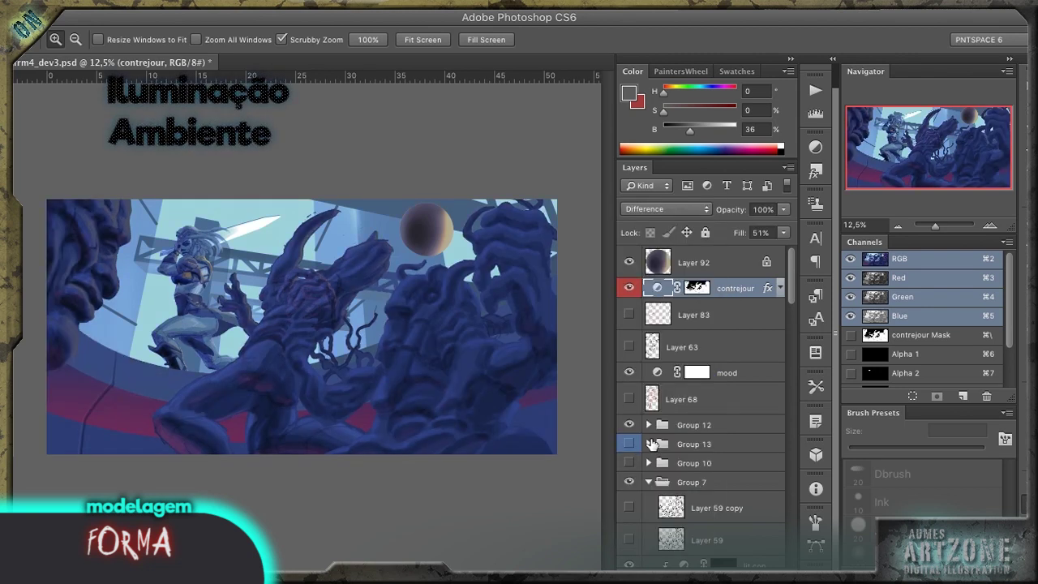
Step: Change the contrejour layer's overlay colour to a more saturated orange-brown with hue 28
{"action": "double_click", "coordinate": [766, 289]}
{"action": "left_click", "coordinate": [858, 161]}
{"action": "left_click", "coordinate": [780, 450]}
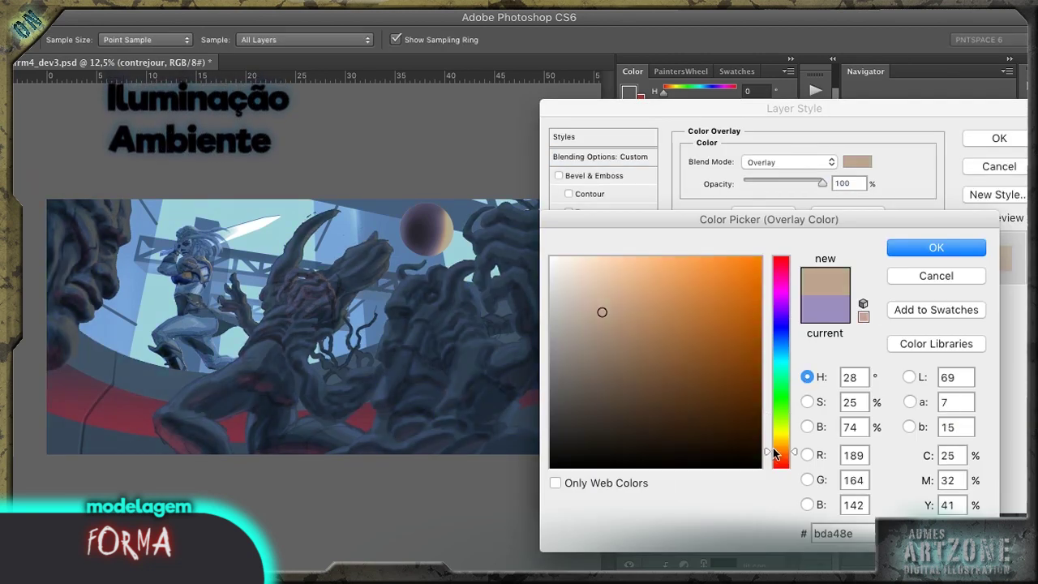
{"action": "left_click", "coordinate": [670, 322]}
{"action": "mouse_move", "coordinate": [688, 324]}
{"action": "left_mouse_down"}
{"action": "mouse_move", "coordinate": [705, 312]}
{"action": "mouse_move", "coordinate": [682, 338]}
{"action": "left_mouse_up"}
{"action": "left_click", "coordinate": [937, 247]}
{"action": "key", "text": "Return"}
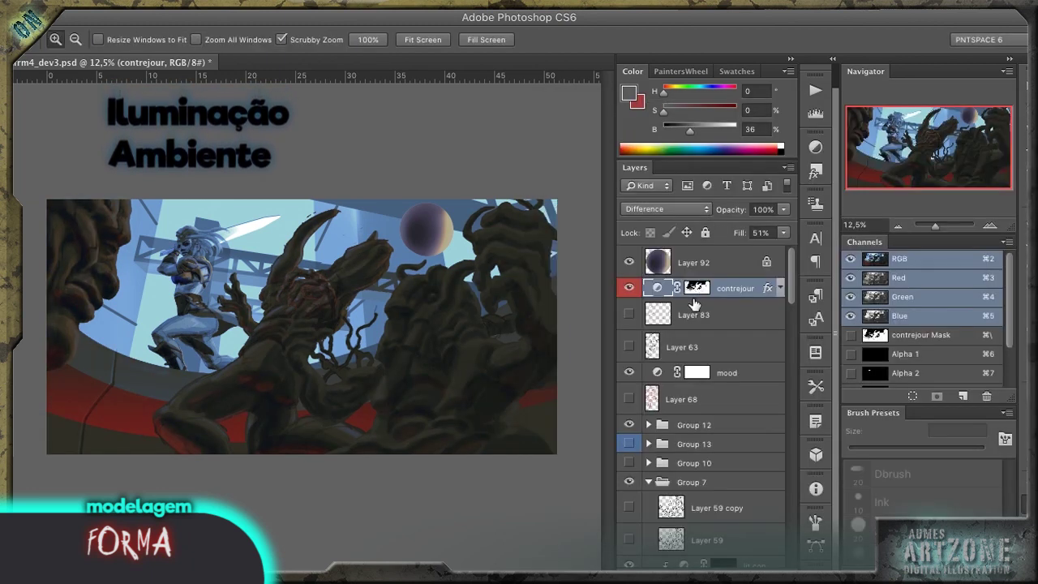
Step: Invert the mood layer's mask and reveal the area around the swordswoman with a white radial gradient at 20% opacity
{"action": "left_click", "coordinate": [697, 372]}
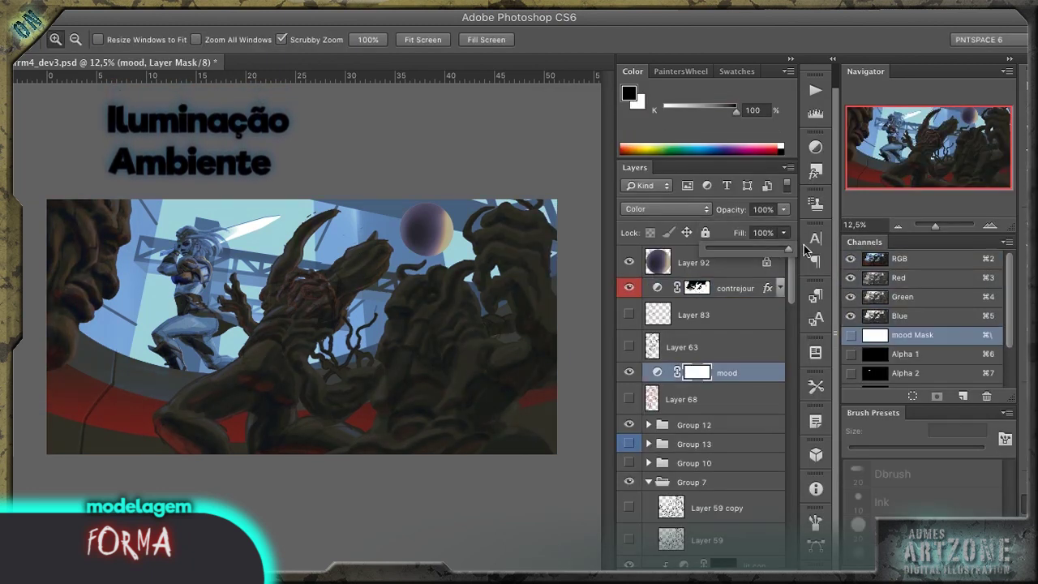
{"action": "key", "text": "ctrl+i"}
{"action": "key", "text": "g"}
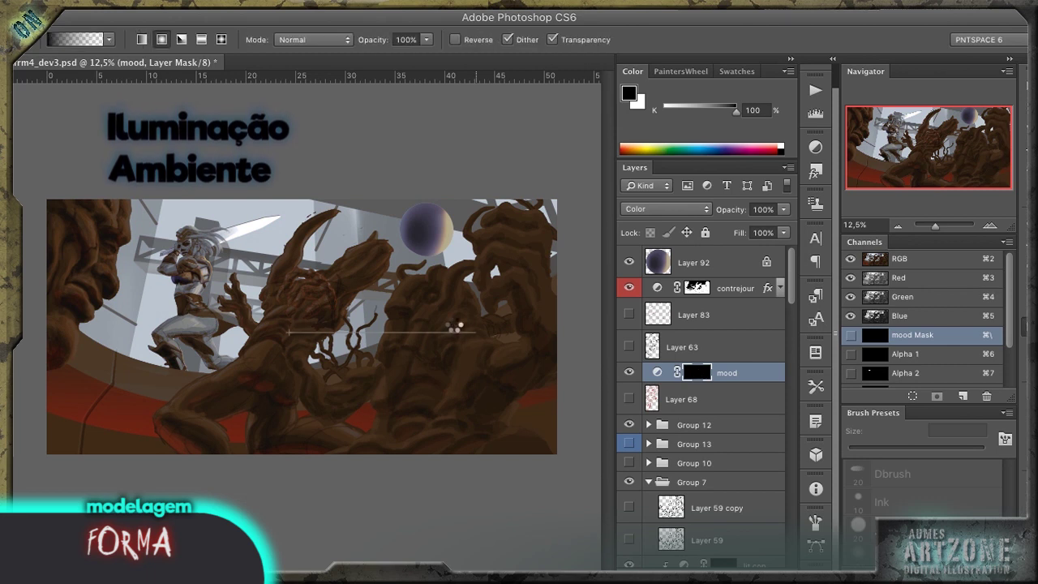
{"action": "key", "text": "x"}
{"action": "key", "text": "2"}
{"action": "left_click_drag", "start_coordinate": [201, 307], "coordinate": [487, 305]}
{"action": "left_click", "coordinate": [629, 288]}
{"action": "left_click", "coordinate": [629, 288]}
Step: Put the contrejour layer in a group with a radial gradient mask, and set the layer's opacity to 72%
{"action": "key", "text": "ctrl+g"}
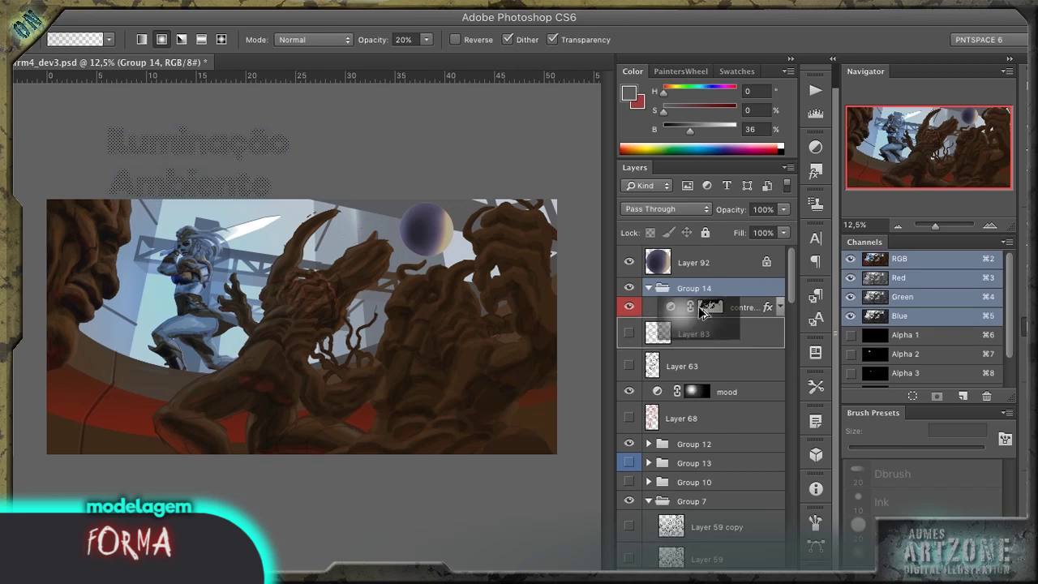
{"action": "left_click", "coordinate": [711, 307]}
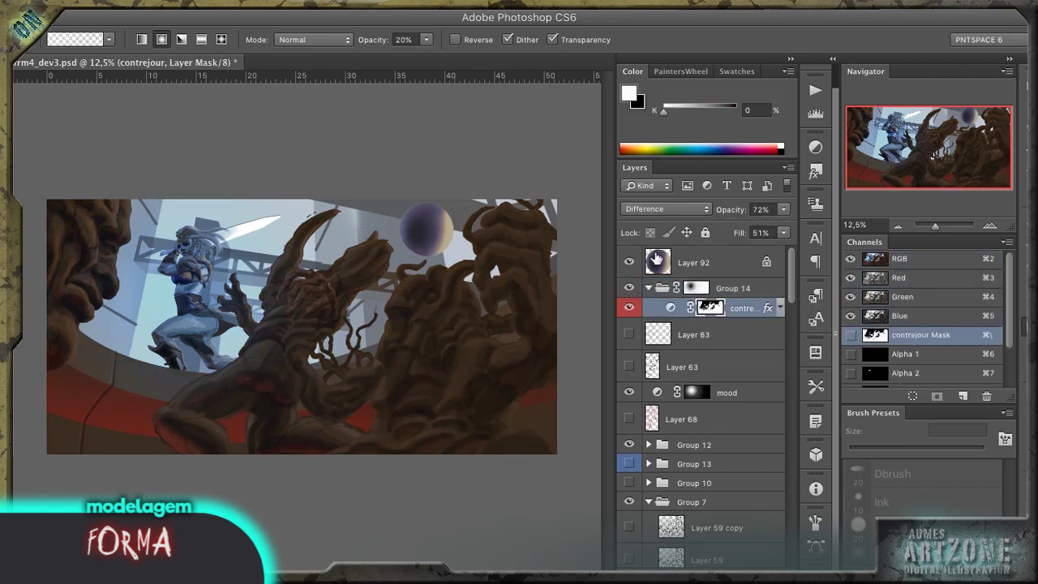
{"action": "key", "text": "ctrl+s"}
Step: Paint details into the swordswoman's eyes on the shad copy mask with a 7 px brush
{"action": "left_click_drag", "start_coordinate": [789, 280], "coordinate": [807, 380]}
{"action": "key", "text": "z"}
{"action": "left_click_drag", "start_coordinate": [195, 260], "coordinate": [298, 317]}
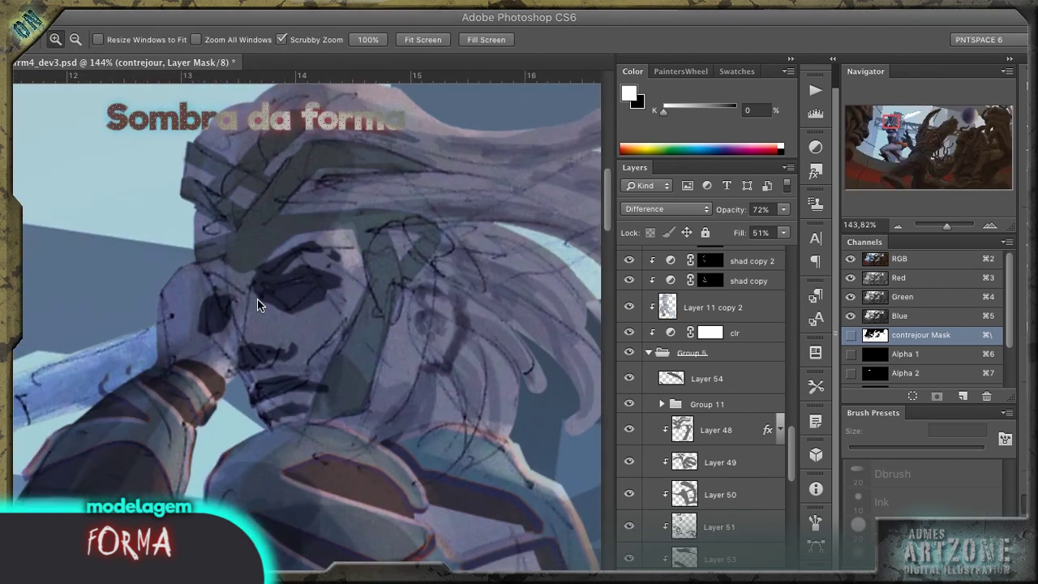
{"action": "scroll", "coordinate": [702, 365], "scroll_direction": "up", "scroll_amount": 5}
{"action": "left_click", "coordinate": [710, 475]}
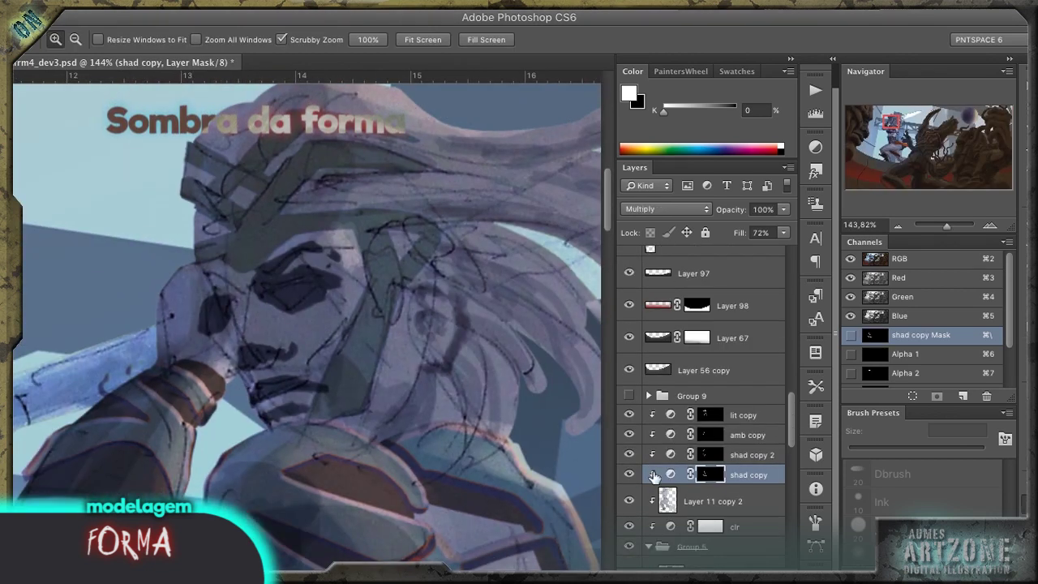
{"action": "key", "text": "b"}
{"action": "key", "text": "x"}
{"action": "key", "text": "x"}
{"action": "left_click", "coordinate": [307, 288]}
{"action": "key", "text": "x"}
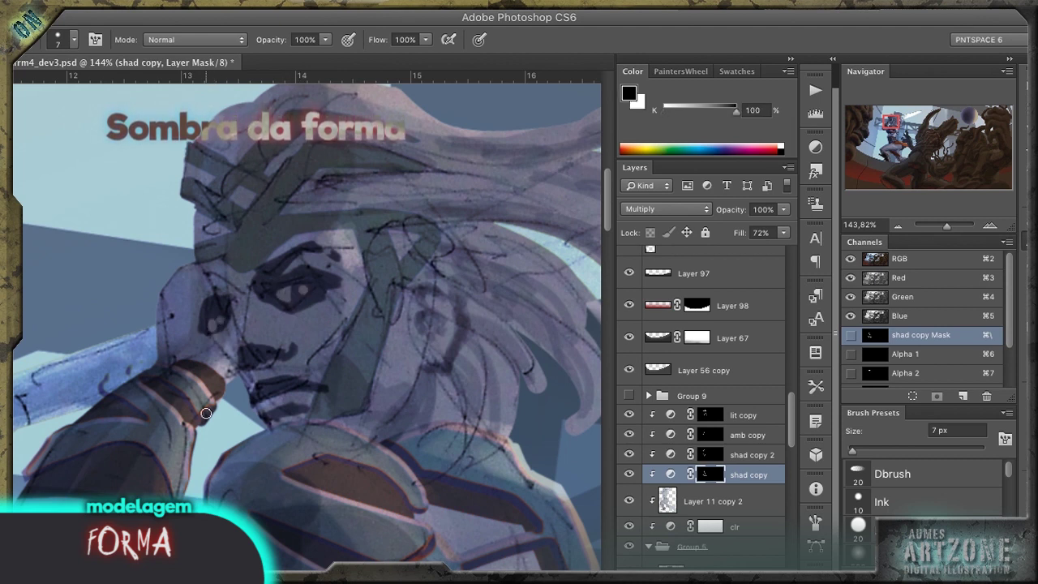
Step: Lower the shad copy layer's opacity to 82% and compare the swordswoman with her shading hidden and shown
{"action": "mouse_move", "coordinate": [784, 210]}
{"action": "left_mouse_down"}
{"action": "mouse_move", "coordinate": [758, 224]}
{"action": "mouse_move", "coordinate": [771, 225]}
{"action": "left_mouse_up"}
{"action": "left_click", "coordinate": [630, 395]}
{"action": "left_click", "coordinate": [630, 396]}
{"action": "scroll", "coordinate": [632, 401], "scroll_direction": "down", "scroll_amount": 5}
{"action": "left_click", "coordinate": [780, 430]}
{"action": "left_click", "coordinate": [779, 429]}
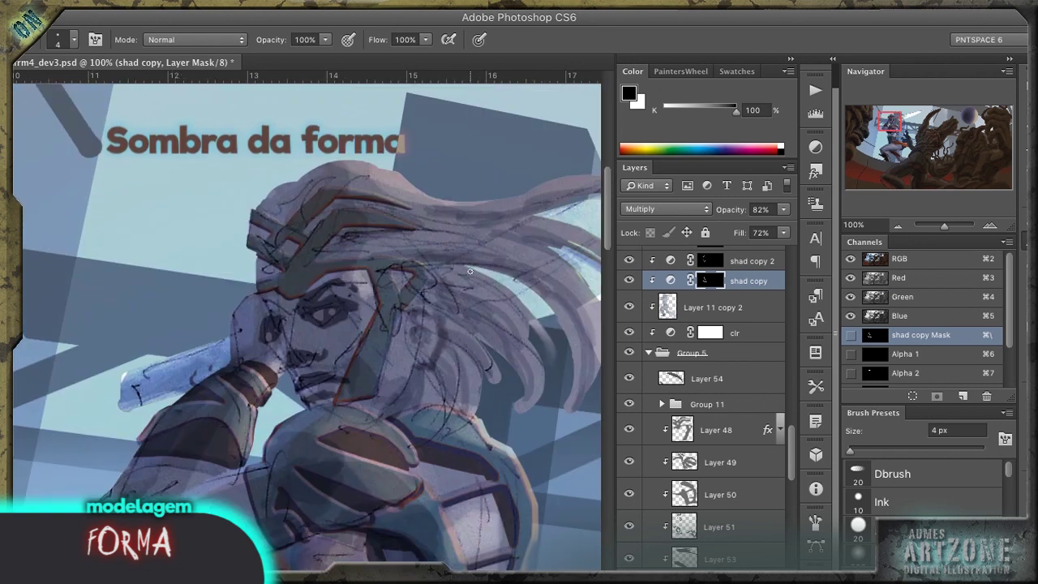
{"action": "scroll", "coordinate": [793, 441], "scroll_direction": "up", "scroll_amount": 4}
{"action": "left_click", "coordinate": [629, 442]}
{"action": "left_click", "coordinate": [629, 442]}
Step: Soften the shading around the swordswoman's nose on the shad copy mask with a 10 px Smudge at 90% strength
{"action": "key", "text": "r"}
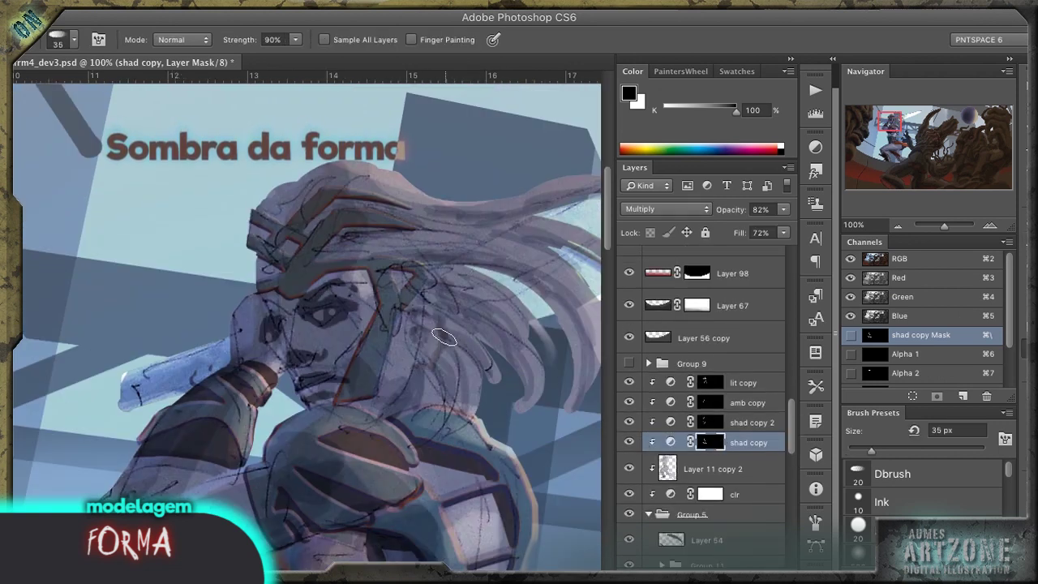
{"action": "key", "text": "bracketleft"}
{"action": "scroll", "coordinate": [338, 317], "scroll_direction": "up", "scroll_amount": 4}
{"action": "key", "text": "bracketleft"}
{"action": "key", "text": "bracketleft"}
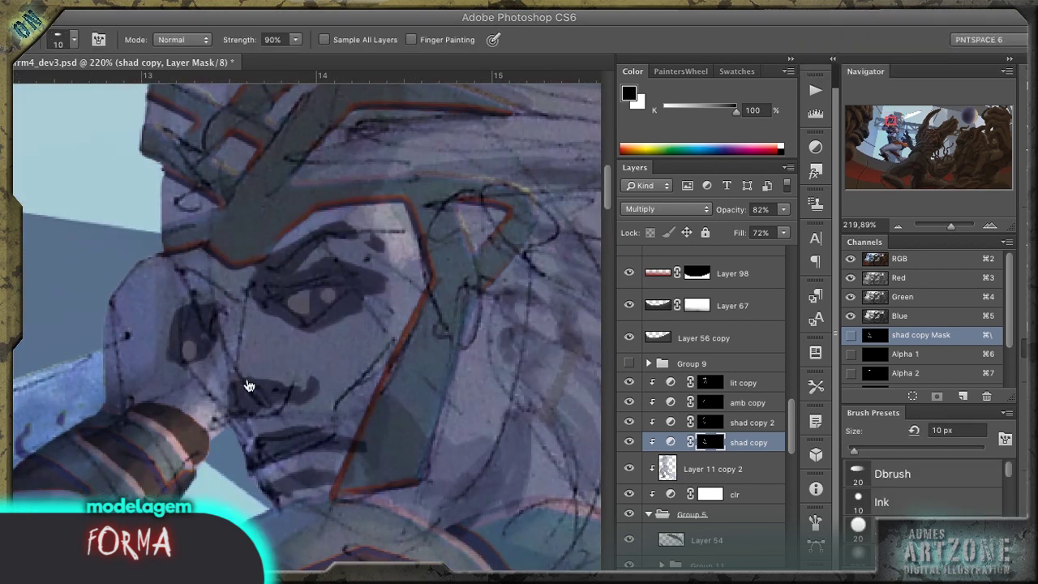
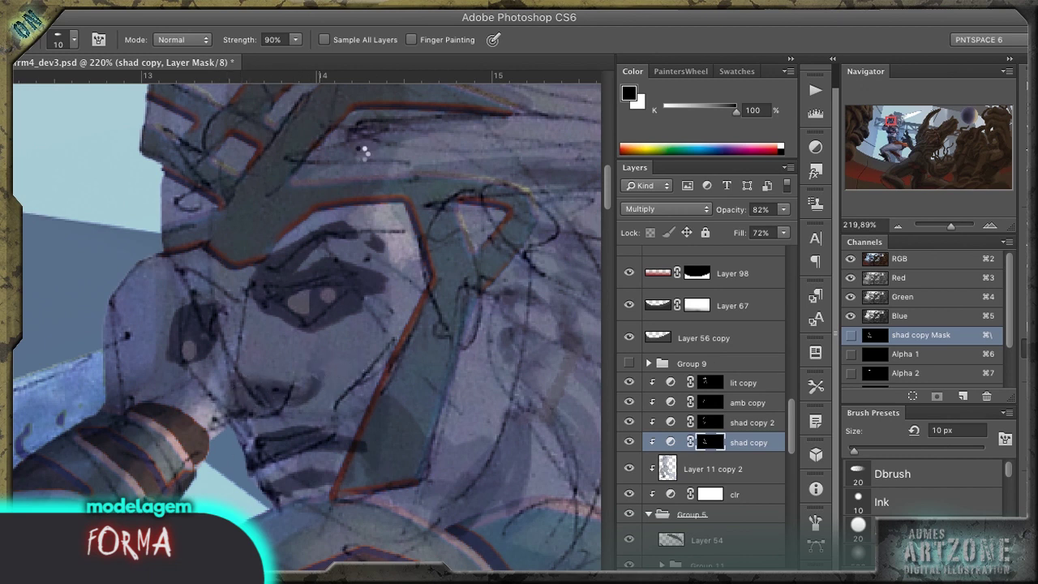
Step: Add faint shadow beside the swordswoman's eye with a 9 px brush at 20% opacity, and smudge the brow and eye shading
{"action": "key", "text": "b"}
{"action": "key", "text": "x"}
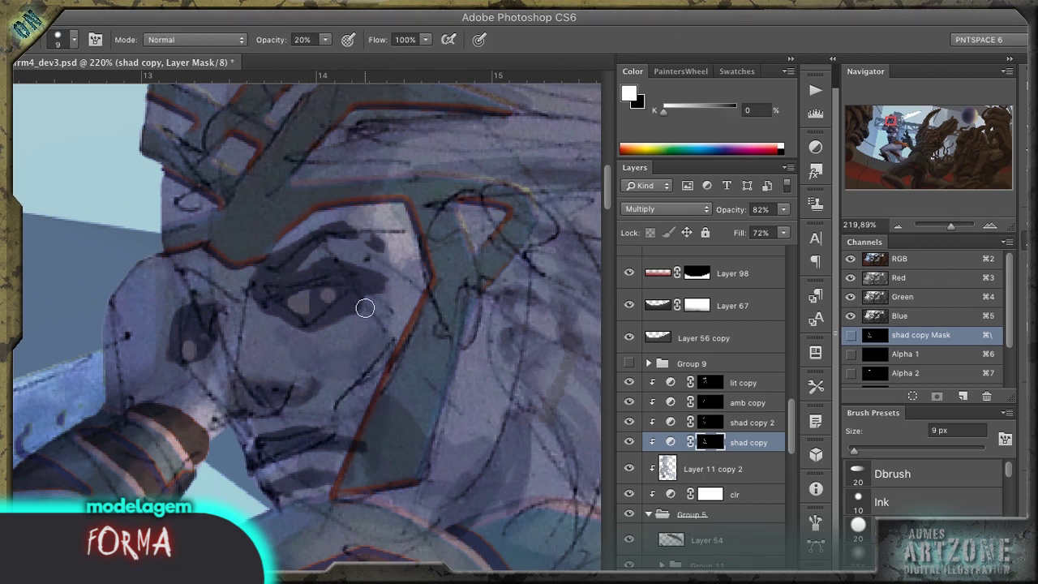
{"action": "key", "text": "r"}
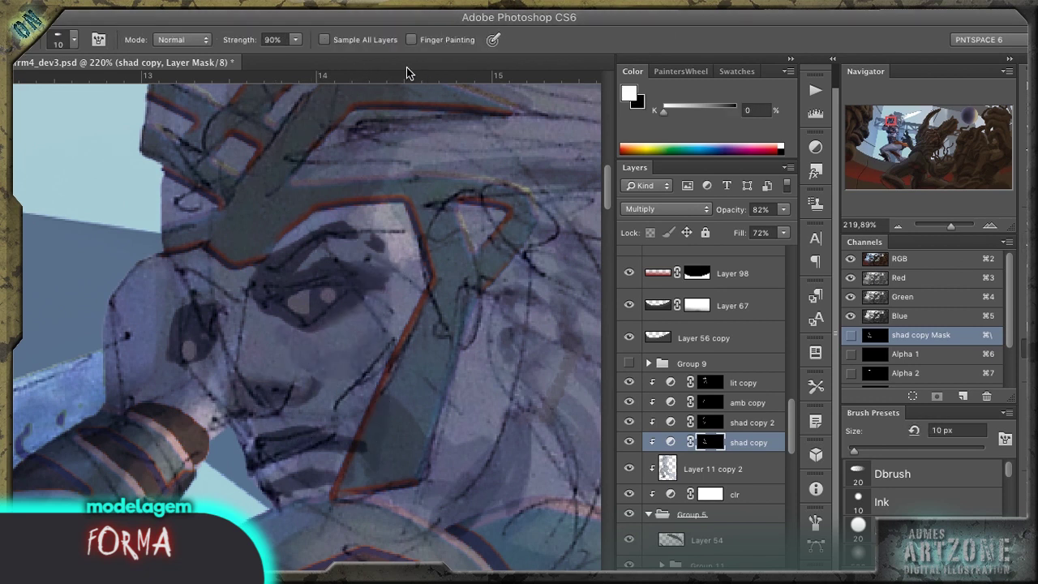
{"action": "left_click_drag", "start_coordinate": [343, 228], "coordinate": [390, 230]}
{"action": "mouse_move", "coordinate": [308, 241]}
{"action": "left_mouse_down"}
{"action": "mouse_move", "coordinate": [262, 271]}
{"action": "mouse_move", "coordinate": [306, 214]}
{"action": "mouse_move", "coordinate": [412, 217]}
{"action": "mouse_move", "coordinate": [303, 261]}
{"action": "left_mouse_up"}
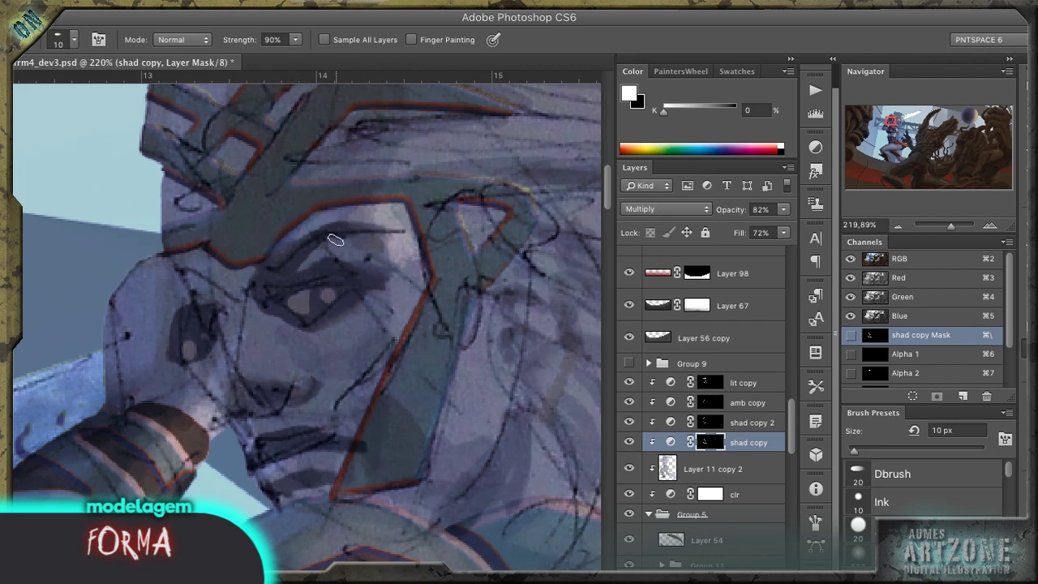
{"action": "mouse_move", "coordinate": [344, 233]}
{"action": "left_mouse_down"}
{"action": "mouse_move", "coordinate": [344, 258]}
{"action": "mouse_move", "coordinate": [396, 228]}
{"action": "mouse_move", "coordinate": [368, 301]}
{"action": "left_mouse_up"}
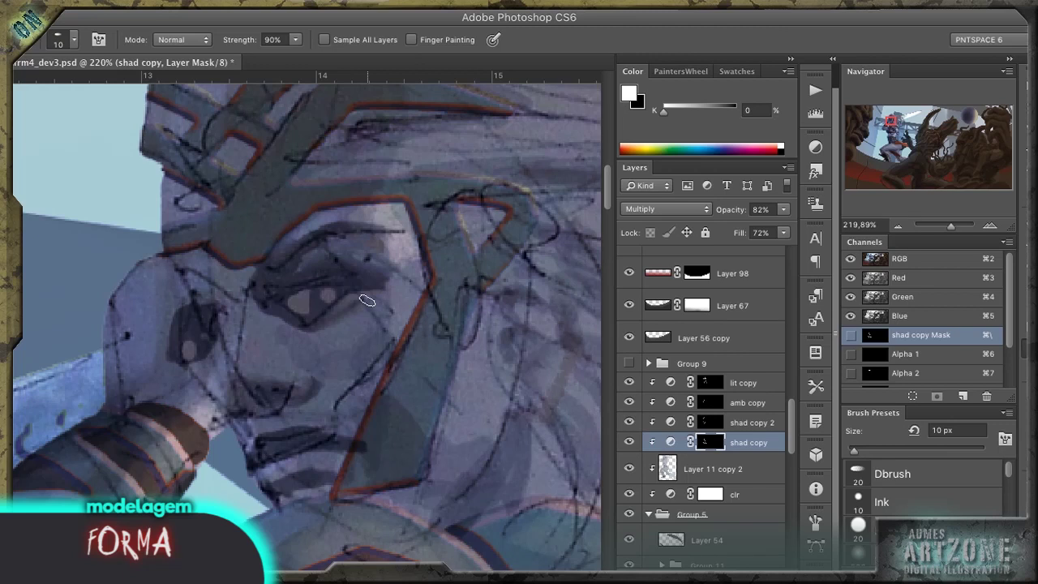
{"action": "mouse_move", "coordinate": [274, 321]}
{"action": "left_mouse_down"}
{"action": "mouse_move", "coordinate": [259, 308]}
{"action": "mouse_move", "coordinate": [273, 332]}
{"action": "left_mouse_up"}
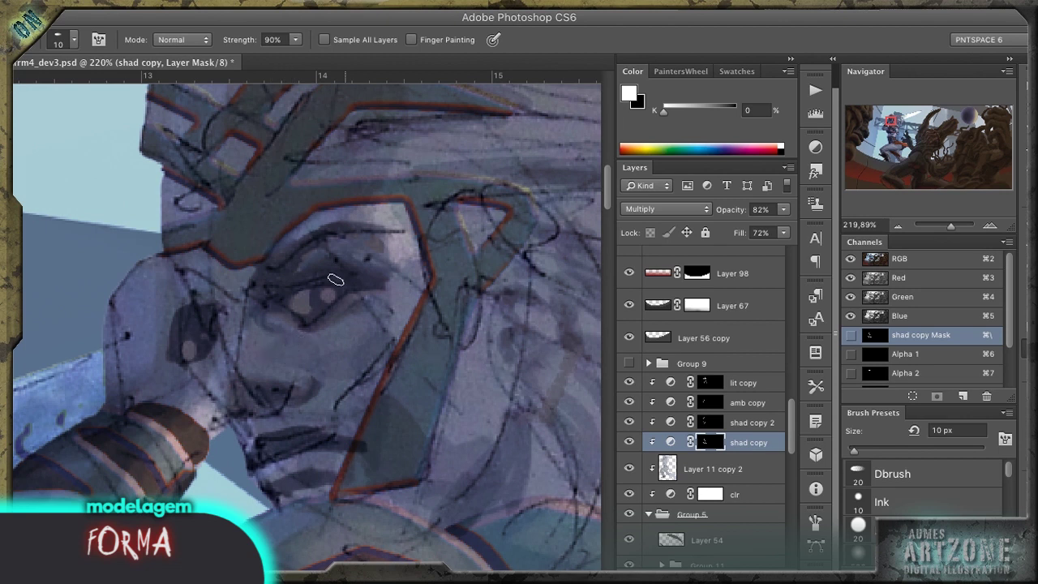
Step: Lighten the eyelid shadow on the shad copy mask with a 6 px black brush at 20% opacity, and smudge it
{"action": "key", "text": "b"}
{"action": "key", "text": "x"}
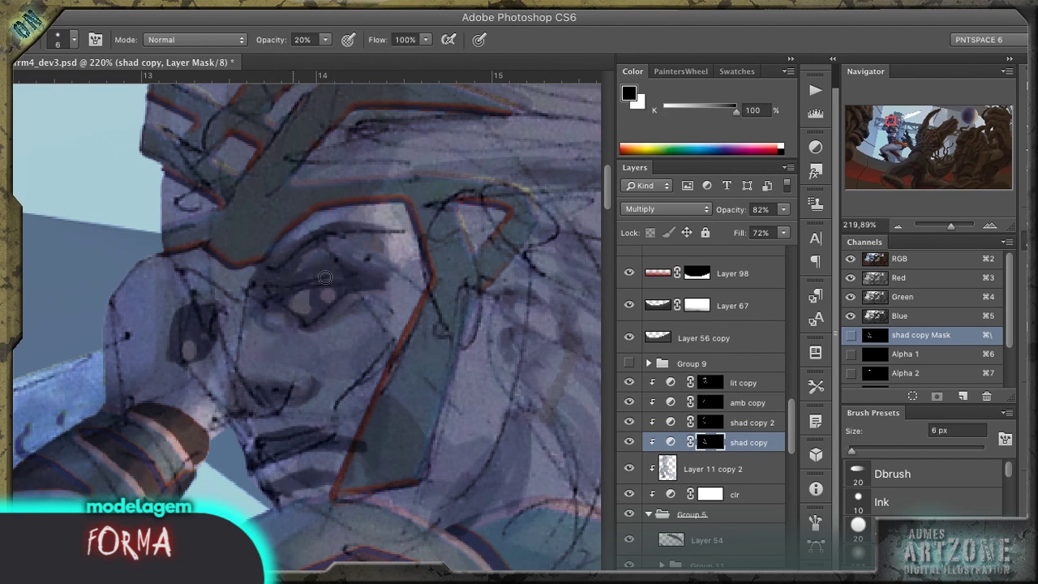
{"action": "key", "text": "r"}
Step: Lasso the far side of the swordswoman's face down to the chin and fill it with a grey gradient on a new layer above clr
{"action": "scroll", "coordinate": [730, 421], "scroll_direction": "down", "scroll_amount": 5}
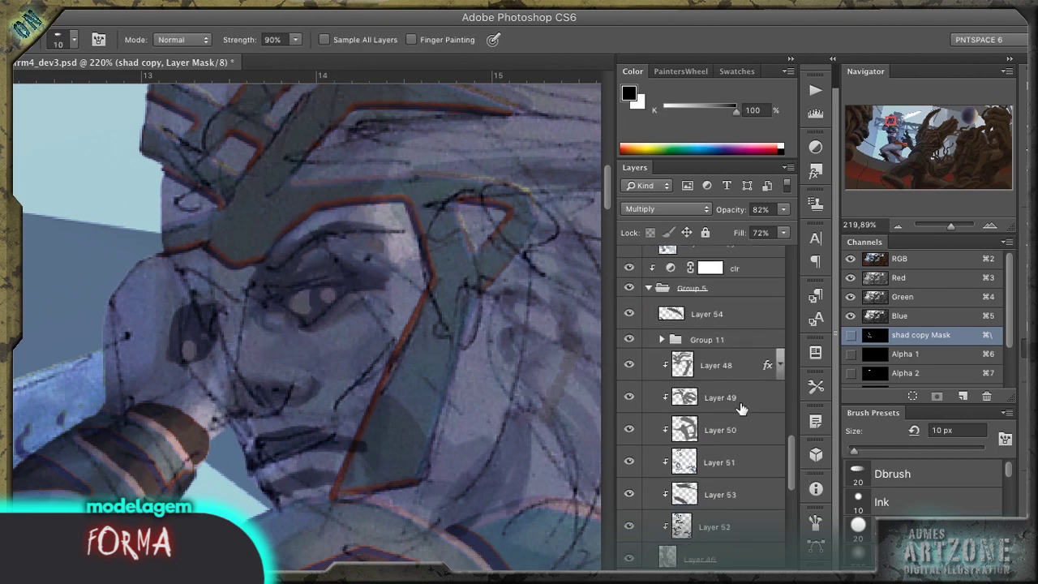
{"action": "scroll", "coordinate": [746, 405], "scroll_direction": "up", "scroll_amount": 3}
{"action": "left_click", "coordinate": [739, 397]}
{"action": "key", "text": "ctrl+shift+n"}
{"action": "key", "text": "Return"}
{"action": "key", "text": "l"}
{"action": "mouse_move", "coordinate": [229, 428]}
{"action": "left_mouse_down"}
{"action": "mouse_move", "coordinate": [220, 372]}
{"action": "mouse_move", "coordinate": [232, 311]}
{"action": "mouse_move", "coordinate": [224, 277]}
{"action": "mouse_move", "coordinate": [179, 269]}
{"action": "mouse_move", "coordinate": [159, 292]}
{"action": "mouse_move", "coordinate": [183, 411]}
{"action": "mouse_move", "coordinate": [229, 467]}
{"action": "mouse_move", "coordinate": [205, 442]}
{"action": "mouse_move", "coordinate": [235, 492]}
{"action": "mouse_move", "coordinate": [276, 507]}
{"action": "left_mouse_up"}
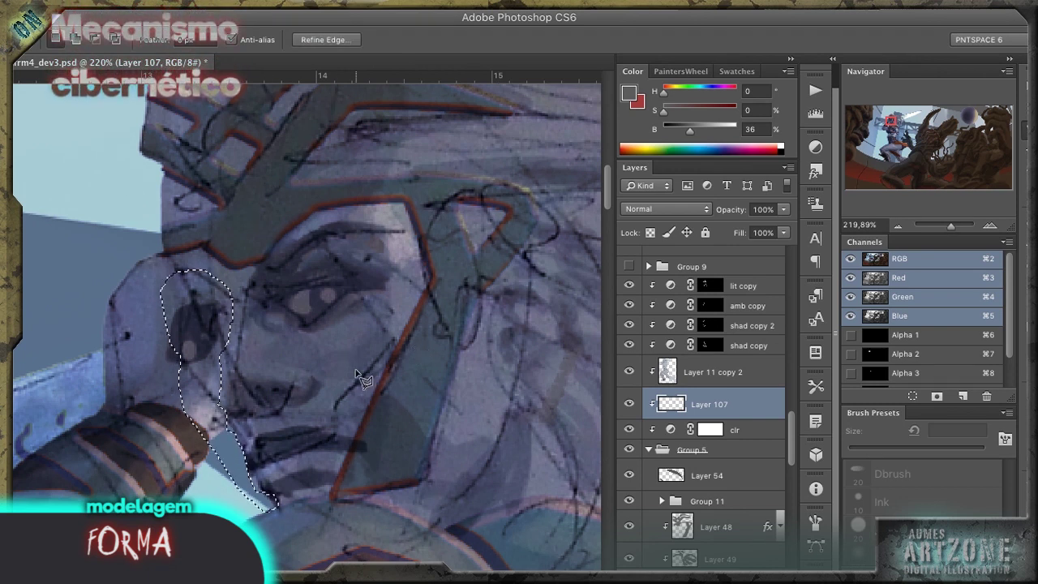
{"action": "key", "text": "g"}
{"action": "left_click_drag", "start_coordinate": [195, 280], "coordinate": [207, 381]}
{"action": "left_click_drag", "start_coordinate": [791, 438], "coordinate": [801, 517]}
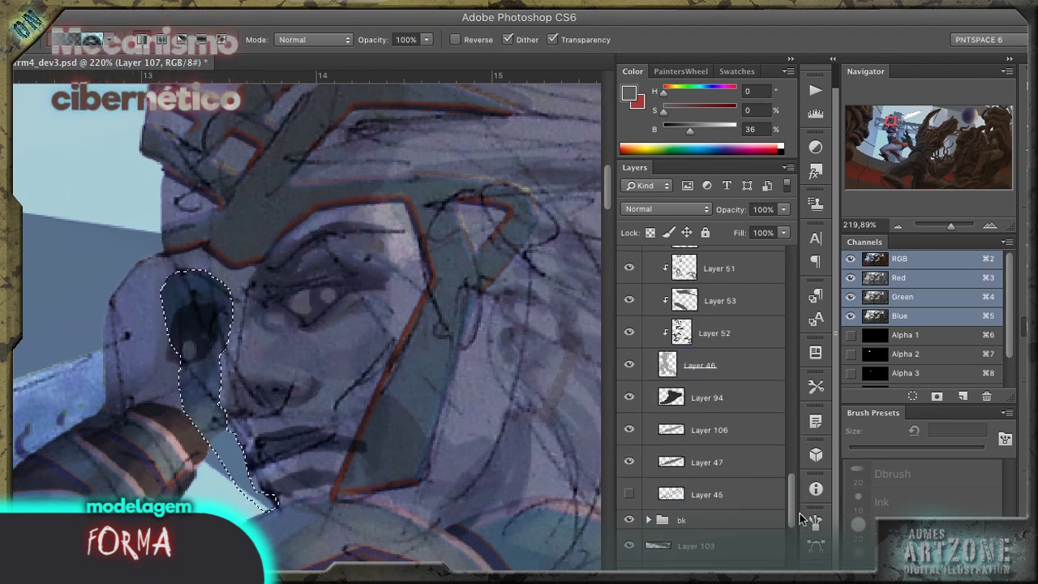
Step: Paint a blue glow inside the dark eye socket with a 6 px brush on a new clipped Color Dodge layer above Layer 107
{"action": "left_click", "coordinate": [714, 365]}
{"action": "scroll", "coordinate": [788, 400], "scroll_direction": "up", "scroll_amount": 5}
{"action": "left_click", "coordinate": [714, 372]}
{"action": "key", "text": "super+shift+alt+n"}
{"action": "key", "text": "b"}
{"action": "left_click", "coordinate": [205, 333], "text": "alt"}
{"action": "key", "text": "0"}
{"action": "left_click_drag", "start_coordinate": [204, 333], "coordinate": [195, 344]}
{"action": "left_click", "coordinate": [669, 209]}
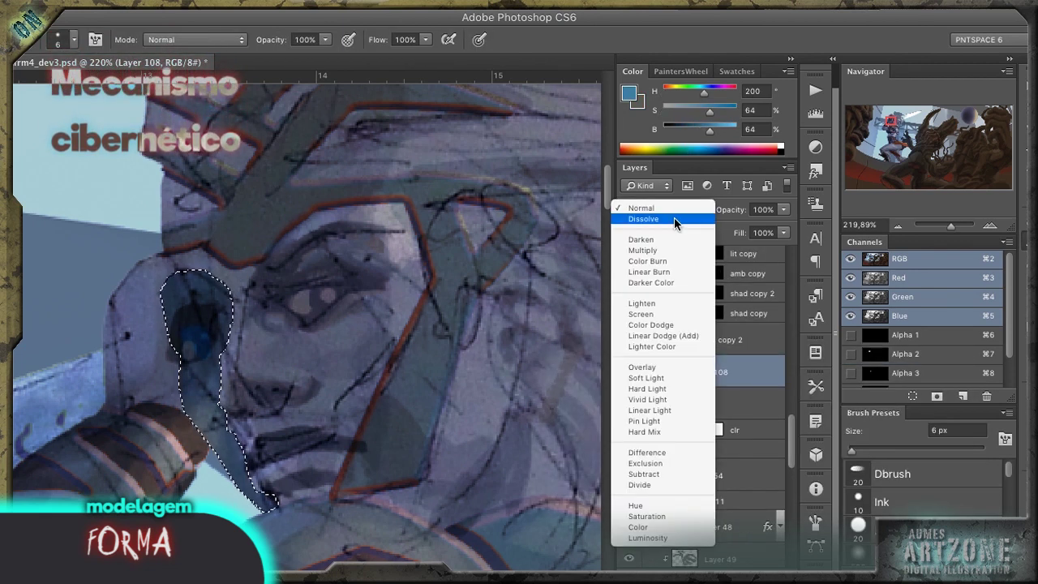
{"action": "left_click", "coordinate": [651, 325]}
{"action": "key", "text": "r"}
{"action": "key", "text": "o"}
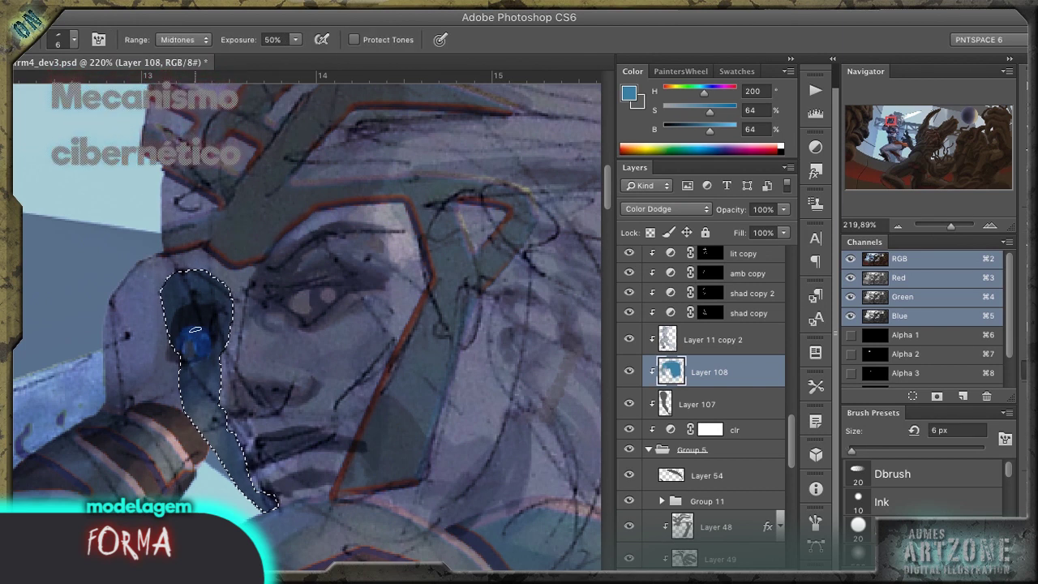
{"action": "key", "text": "b"}
{"action": "key", "text": "x"}
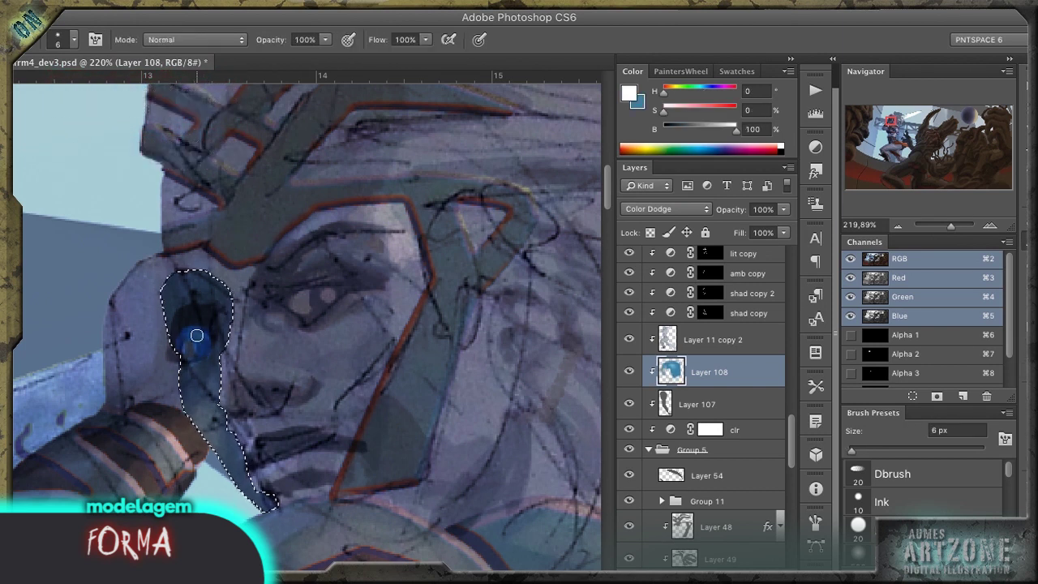
Step: Move the glow layer above lit copy, duplicate it, and clip the duplicate to the layers beneath
{"action": "left_click_drag", "start_coordinate": [710, 371], "coordinate": [712, 398]}
{"action": "key", "text": "m"}
{"action": "key", "text": "ctrl+minus"}
{"action": "key", "text": "ctrl+minus"}
{"action": "key", "text": "ctrl+minus"}
{"action": "key", "text": "ctrl+minus"}
{"action": "key", "text": "ctrl+minus"}
{"action": "key", "text": "ctrl+minus"}
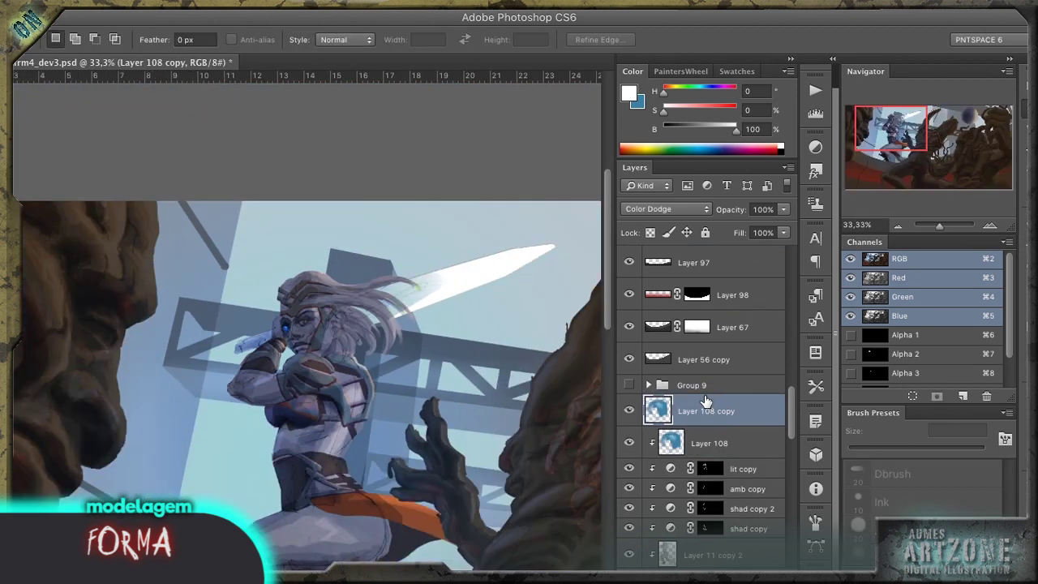
{"action": "scroll", "coordinate": [298, 318], "scroll_direction": "up", "scroll_amount": 5}
{"action": "right_click", "coordinate": [727, 408]}
{"action": "left_click", "coordinate": [803, 190]}
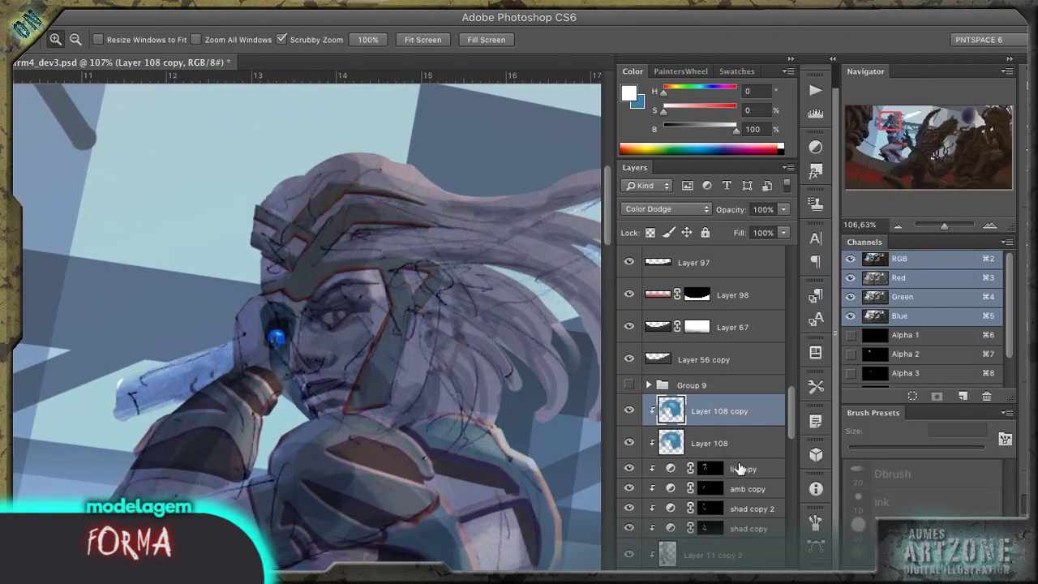
Step: Add a wide blue glow around the cybernetic eye with a soft 70 px brush on a new Color Dodge layer
{"action": "key", "text": "ctrl+shift+n"}
{"action": "key", "text": "Return"}
{"action": "key", "text": "b"}
{"action": "left_click", "coordinate": [270, 316], "text": "alt"}
{"action": "key", "text": "bracketright"}
{"action": "key", "text": "bracketright"}
{"action": "key", "text": "bracketright"}
{"action": "key", "text": "bracketright"}
{"action": "key", "text": "bracketright"}
{"action": "left_click", "coordinate": [665, 208]}
{"action": "left_click", "coordinate": [661, 324]}
{"action": "left_click", "coordinate": [276, 336]}
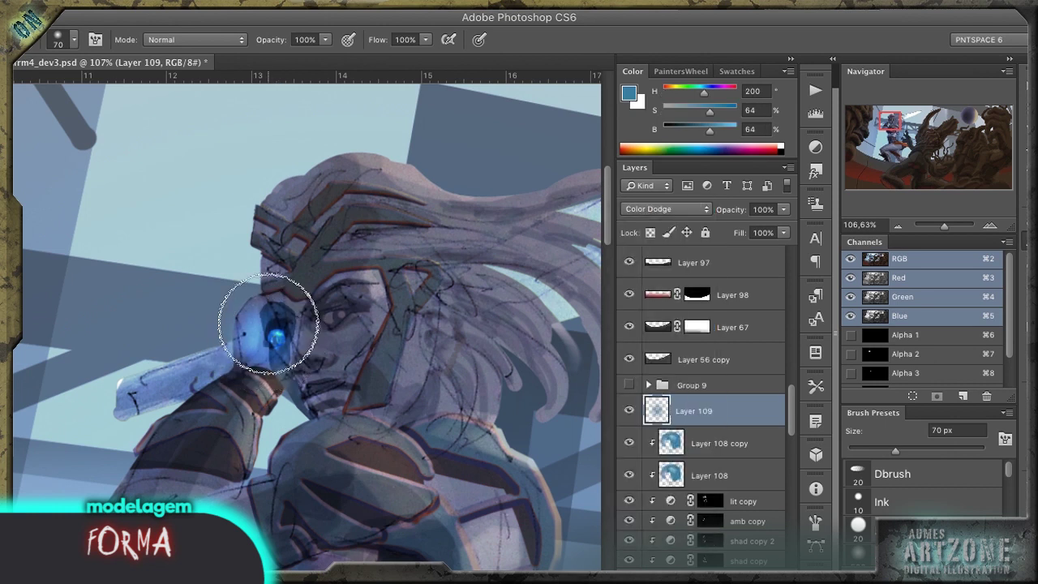
Step: Adjust the midtones of the eye mechanism's rim and socket on Layer 107, using 7 px strokes at 80% exposure and 6 px at 20%
{"action": "key", "text": "ctrl+minus"}
{"action": "key", "text": "ctrl+minus"}
{"action": "key", "text": "ctrl+minus"}
{"action": "key", "text": "ctrl+minus"}
{"action": "key", "text": "z"}
{"action": "left_click_drag", "start_coordinate": [452, 296], "coordinate": [568, 299]}
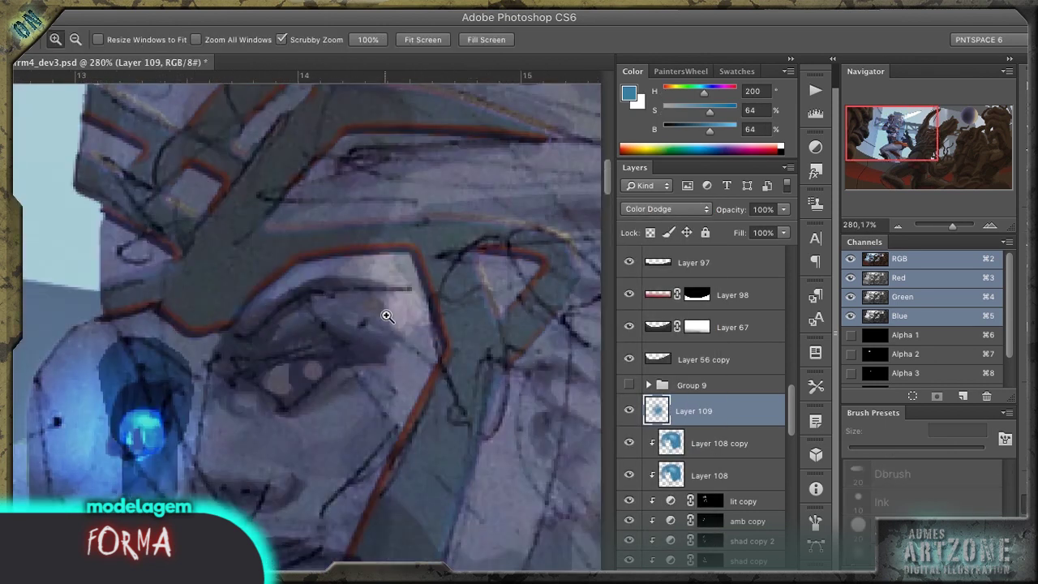
{"action": "scroll", "coordinate": [738, 414], "scroll_direction": "down", "scroll_amount": 5}
{"action": "left_click", "coordinate": [737, 410]}
{"action": "key", "text": "o"}
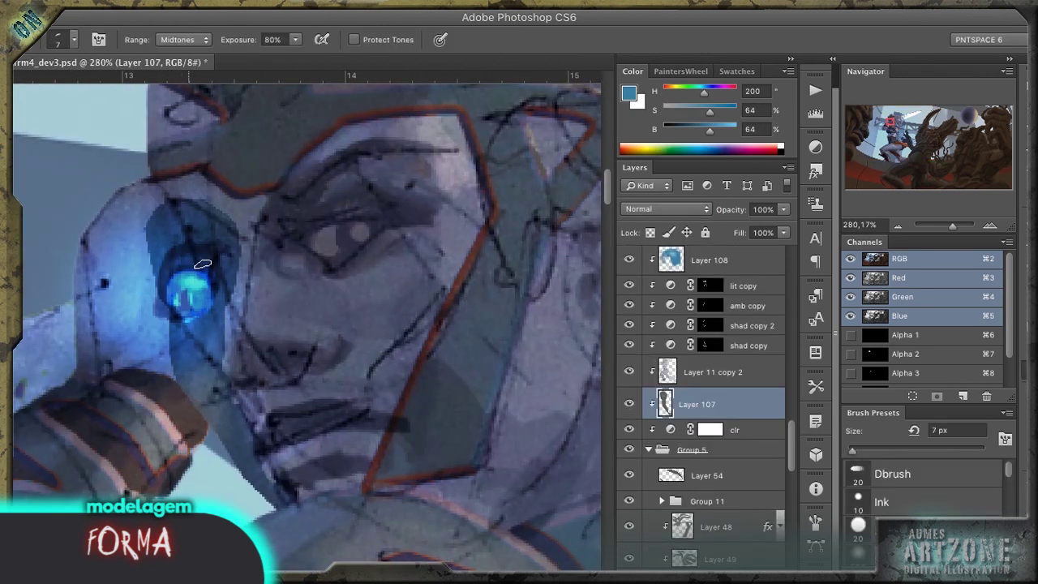
{"action": "mouse_move", "coordinate": [192, 242]}
{"action": "left_mouse_down"}
{"action": "mouse_move", "coordinate": [171, 252]}
{"action": "mouse_move", "coordinate": [215, 243]}
{"action": "left_mouse_up"}
{"action": "left_click_drag", "start_coordinate": [193, 313], "coordinate": [223, 356]}
{"action": "key", "text": "r"}
{"action": "key", "text": "o"}
{"action": "left_click_drag", "start_coordinate": [235, 237], "coordinate": [241, 401]}
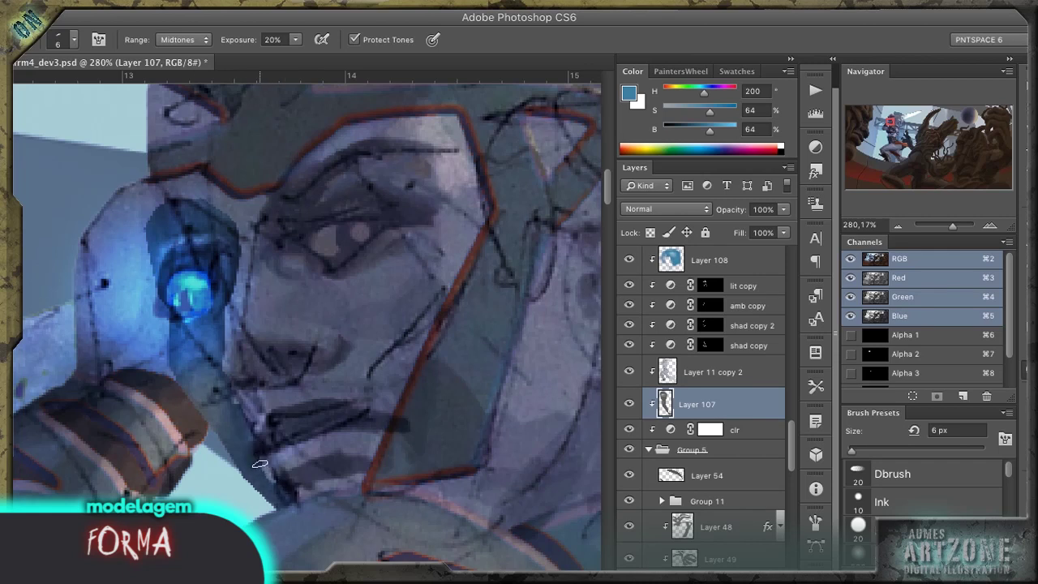
Step: Lock Layer 107's transparent pixels and refine the socket and jaw edges with fine dark grey strokes, midtone toning and a 10 px Smudge
{"action": "key", "text": "b"}
{"action": "key", "text": "slash"}
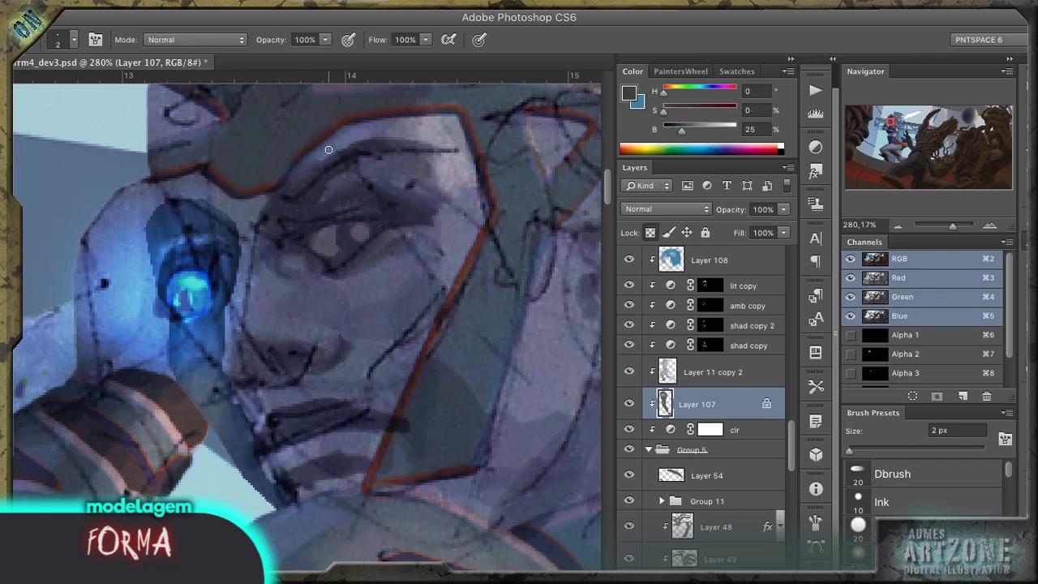
{"action": "key", "text": "o"}
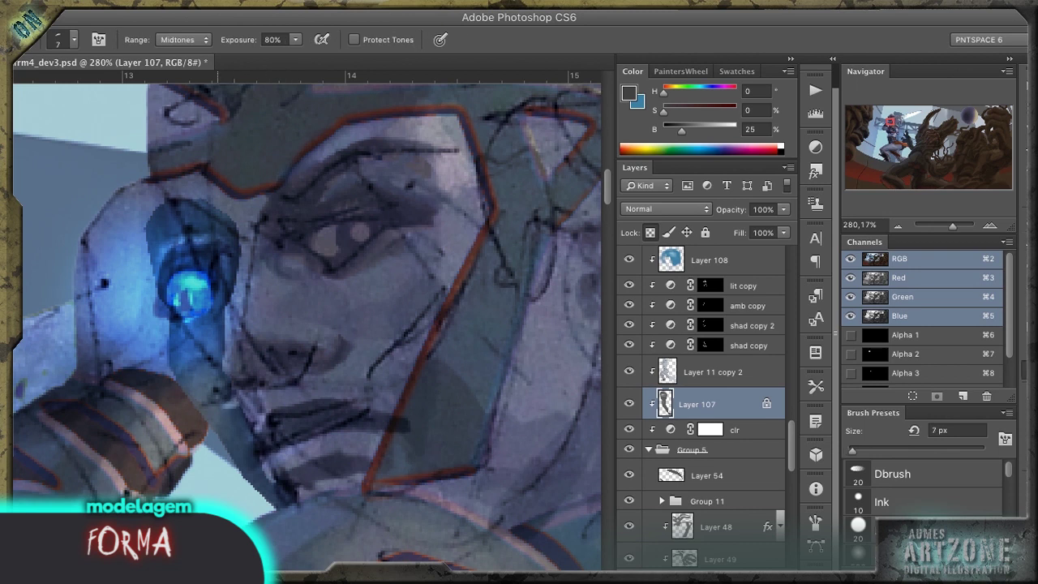
{"action": "key", "text": "r"}
{"action": "key", "text": "b"}
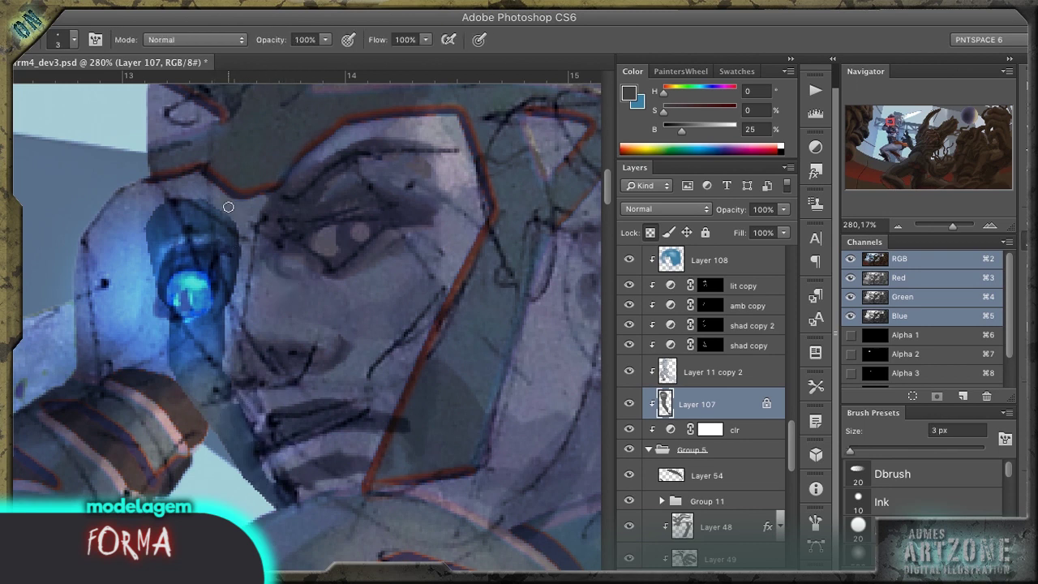
{"action": "key", "text": "o"}
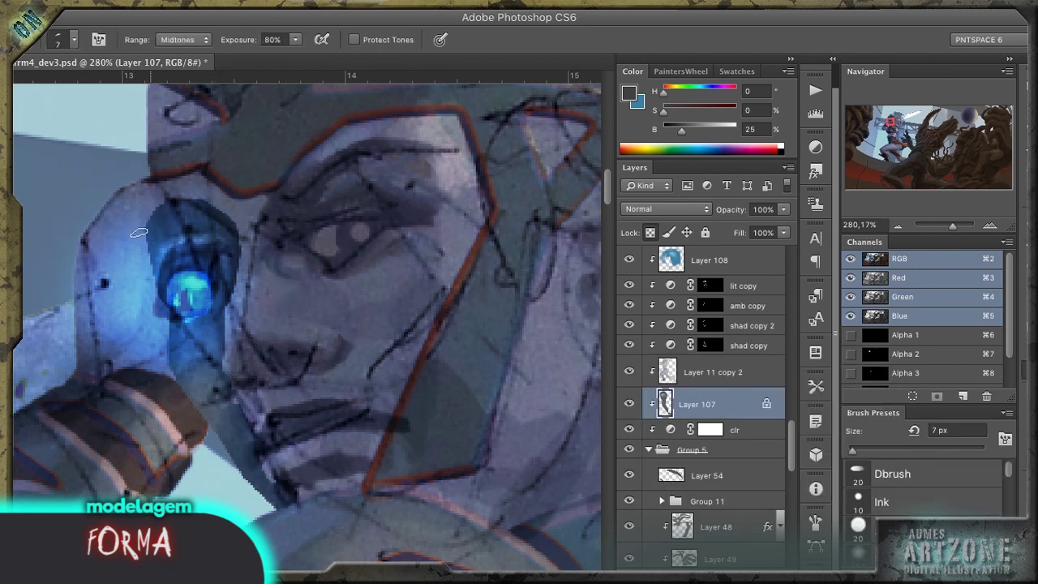
{"action": "left_click_drag", "start_coordinate": [149, 241], "coordinate": [151, 267]}
{"action": "key", "text": "r"}
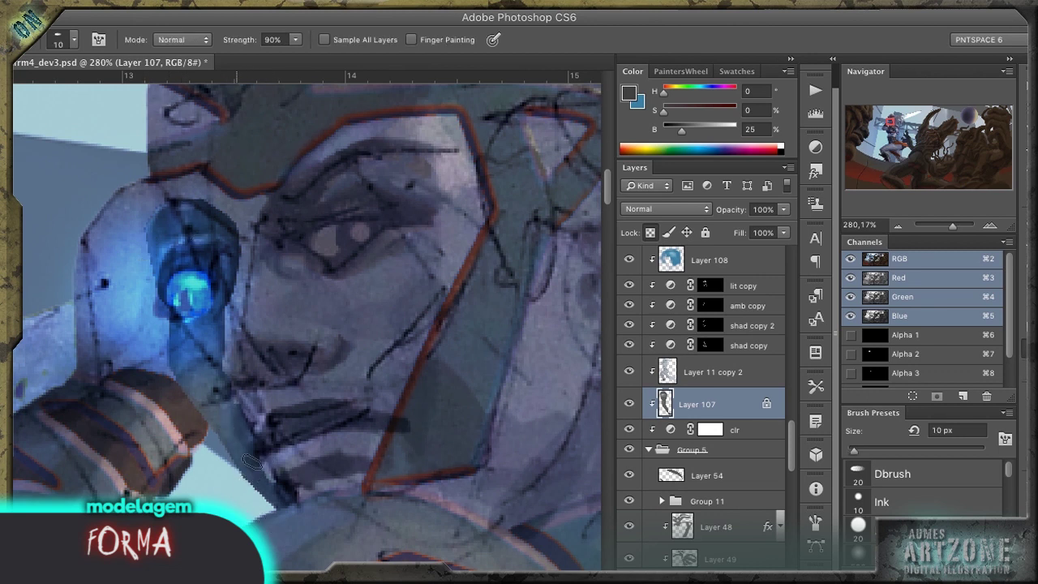
{"action": "key", "text": "b"}
{"action": "left_click", "coordinate": [399, 377], "text": "alt"}
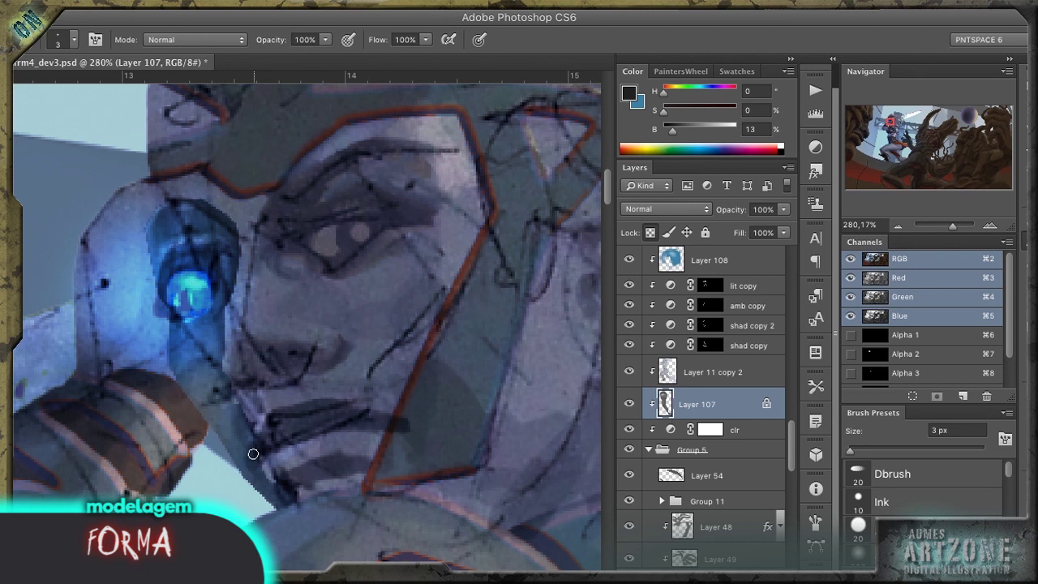
Step: Darken the swordswoman's iris and upper eyelid on the shad copy and shad copy 2 masks with a 3 px white brush at 70% opacity
{"action": "key", "text": "shift+b"}
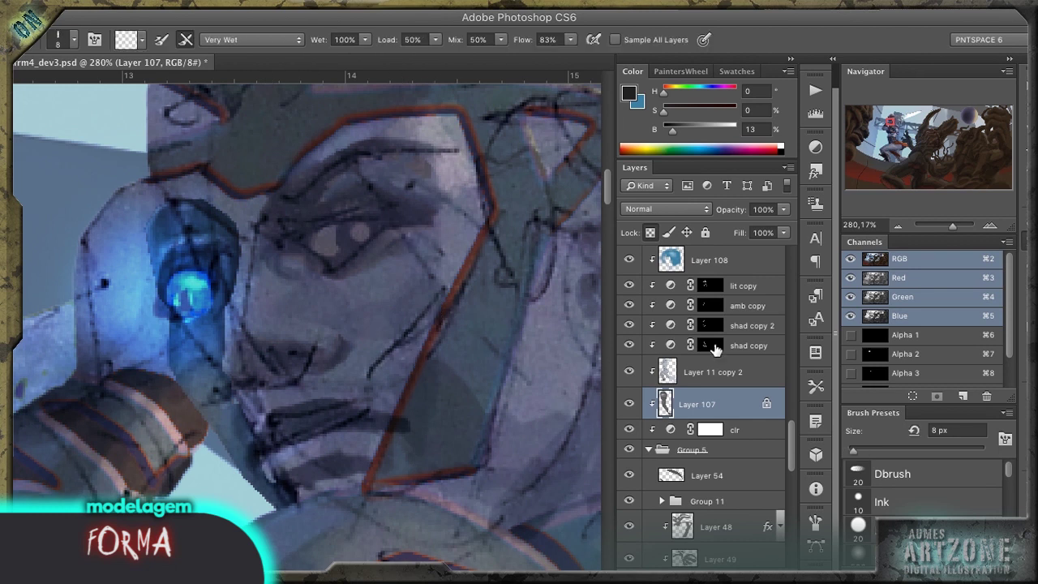
{"action": "left_click", "coordinate": [711, 346]}
{"action": "key", "text": "shift+b"}
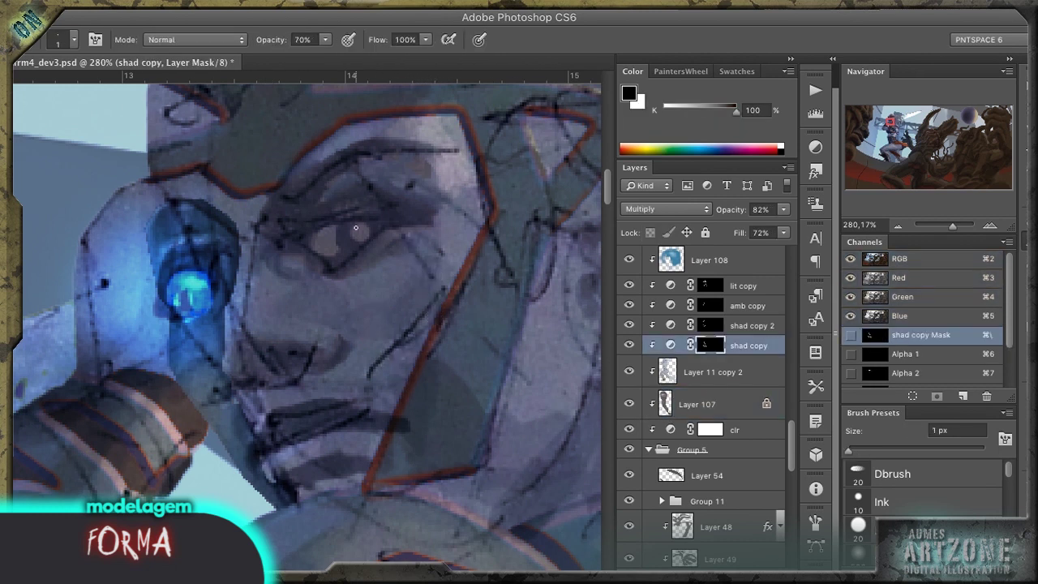
{"action": "key", "text": "x"}
{"action": "key", "text": "bracketright"}
{"action": "key", "text": "bracketright"}
{"action": "key", "text": "alt+bracketright"}
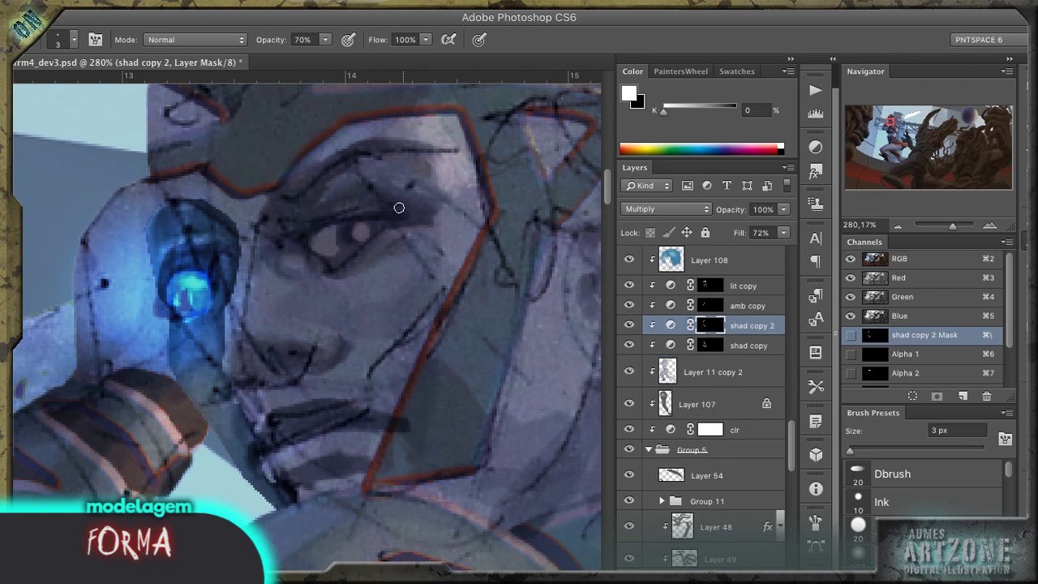
{"action": "key", "text": "alt+bracketleft"}
Step: Smudge the shading under the eye and around the mouth corner on the shad copy mask at 7 to 10 px and 90% strength
{"action": "key", "text": "r"}
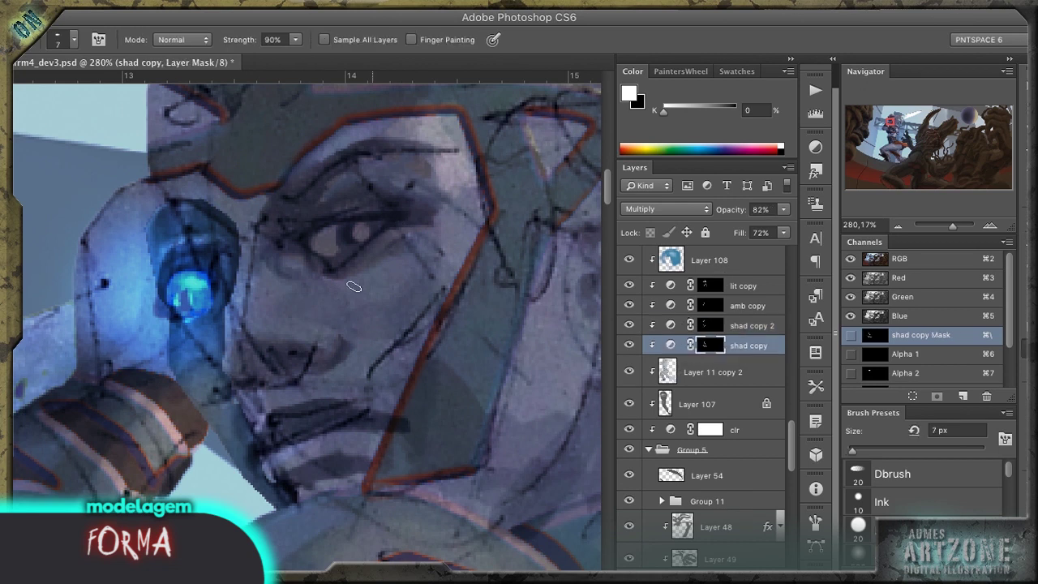
{"action": "key", "text": "h"}
{"action": "left_click_drag", "start_coordinate": [374, 236], "coordinate": [276, 259]}
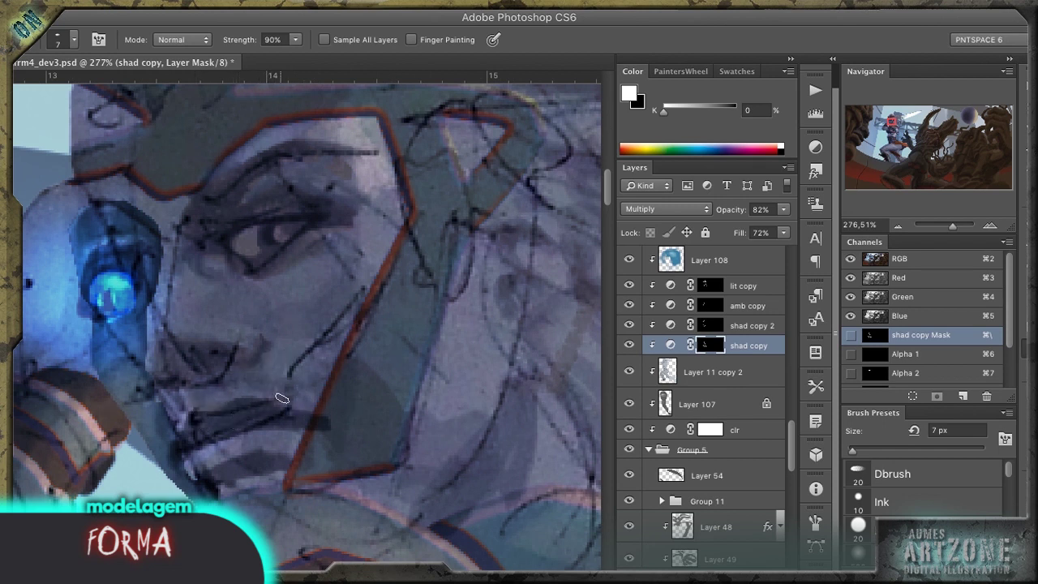
{"action": "key", "text": "bracketright"}
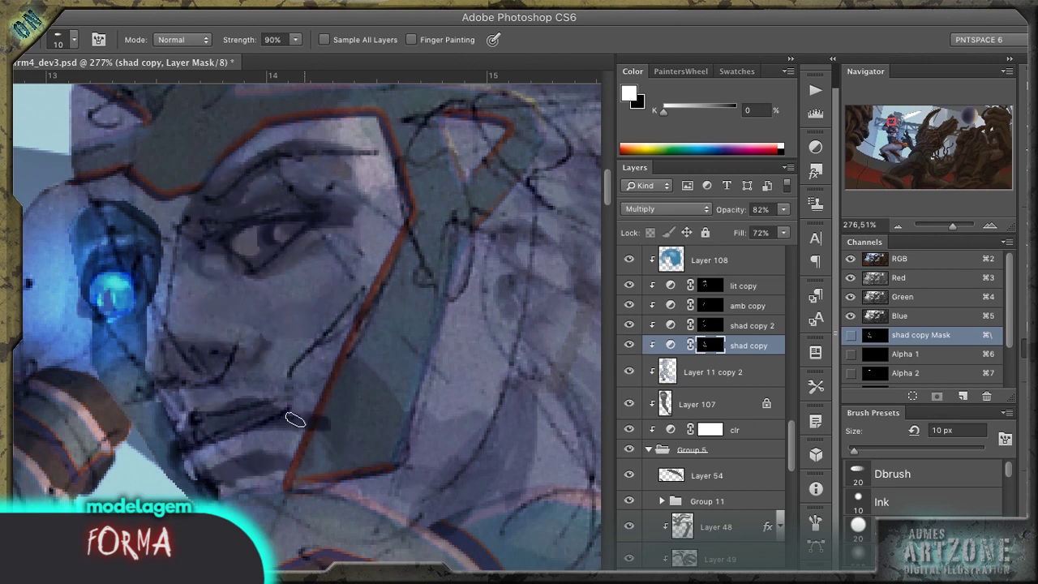
{"action": "left_click_drag", "start_coordinate": [347, 366], "coordinate": [322, 434]}
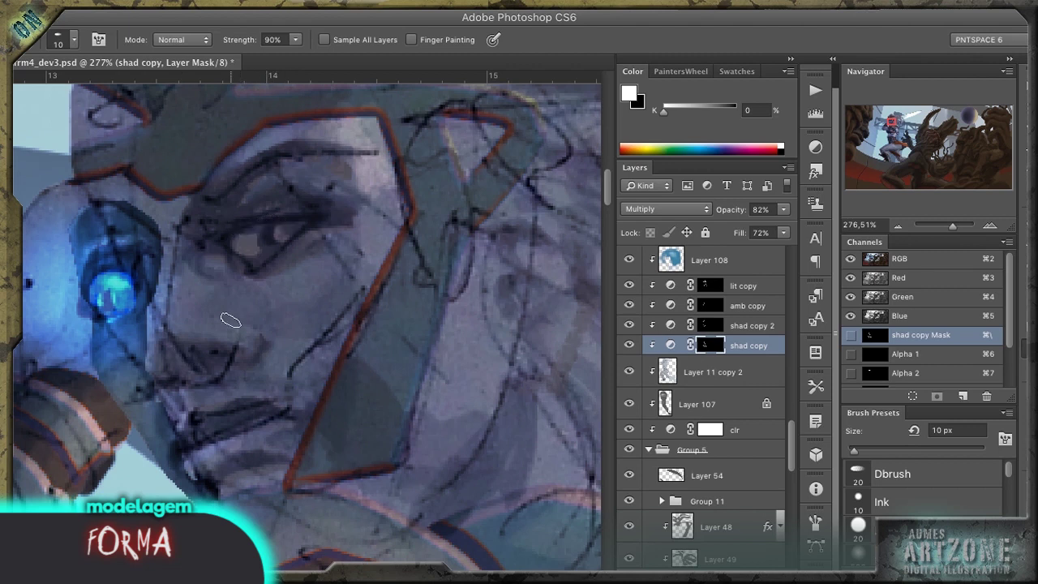
Step: Deepen the outer eye corner and helmet edge shadows on the shad copy 2 mask with a 3 px white brush at 80% opacity
{"action": "key", "text": "alt+bracketright"}
{"action": "key", "text": "b"}
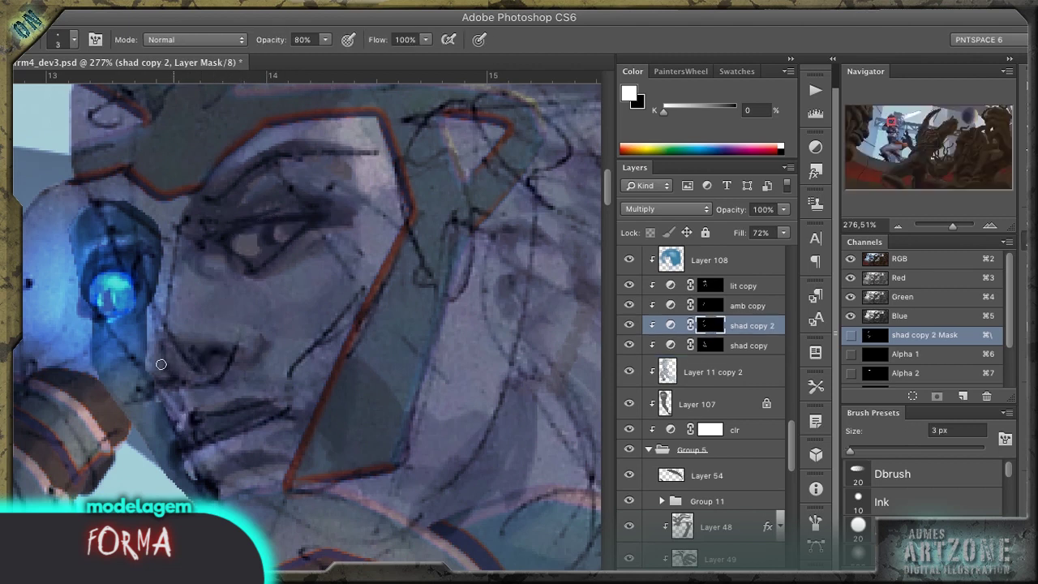
{"action": "left_click_drag", "start_coordinate": [365, 207], "coordinate": [349, 217]}
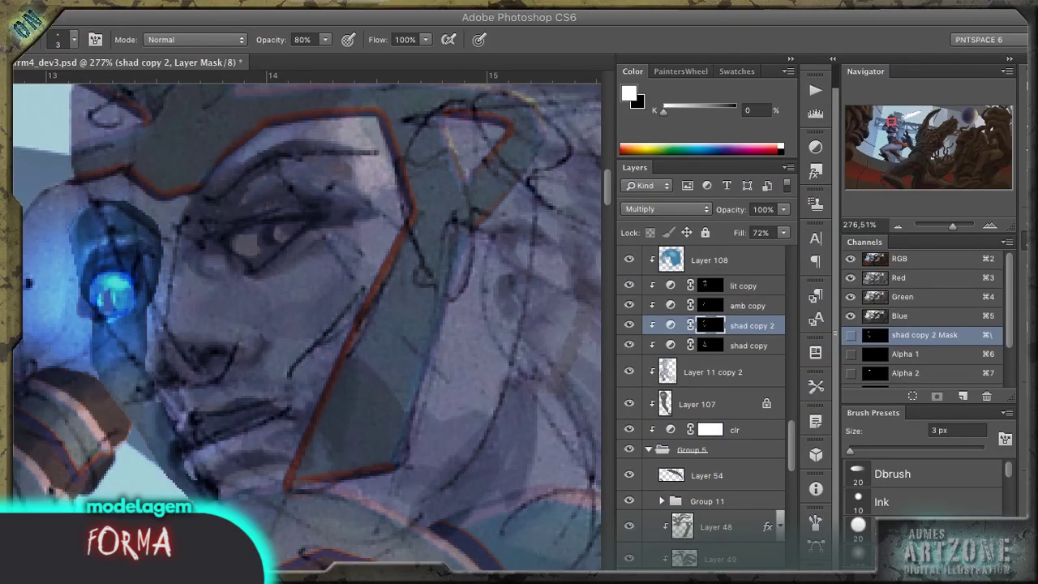
{"action": "mouse_move", "coordinate": [358, 123]}
{"action": "left_mouse_down"}
{"action": "mouse_move", "coordinate": [385, 154]}
{"action": "mouse_move", "coordinate": [374, 119]}
{"action": "mouse_move", "coordinate": [336, 120]}
{"action": "mouse_move", "coordinate": [378, 128]}
{"action": "mouse_move", "coordinate": [504, 103]}
{"action": "mouse_move", "coordinate": [498, 129]}
{"action": "mouse_move", "coordinate": [447, 121]}
{"action": "mouse_move", "coordinate": [463, 242]}
{"action": "left_mouse_up"}
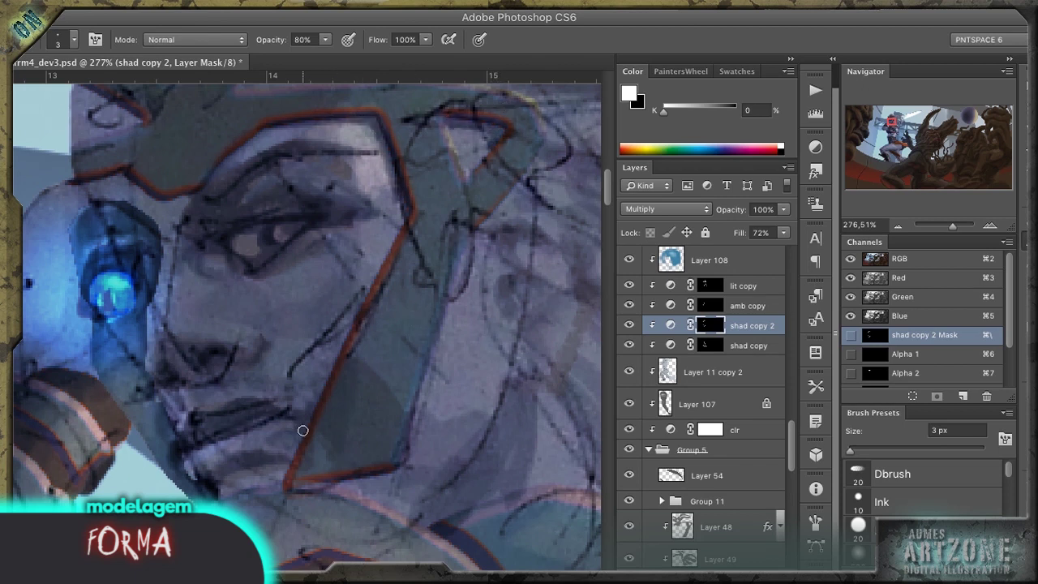
{"action": "key", "text": "alt+bracketleft"}
{"action": "key", "text": "r"}
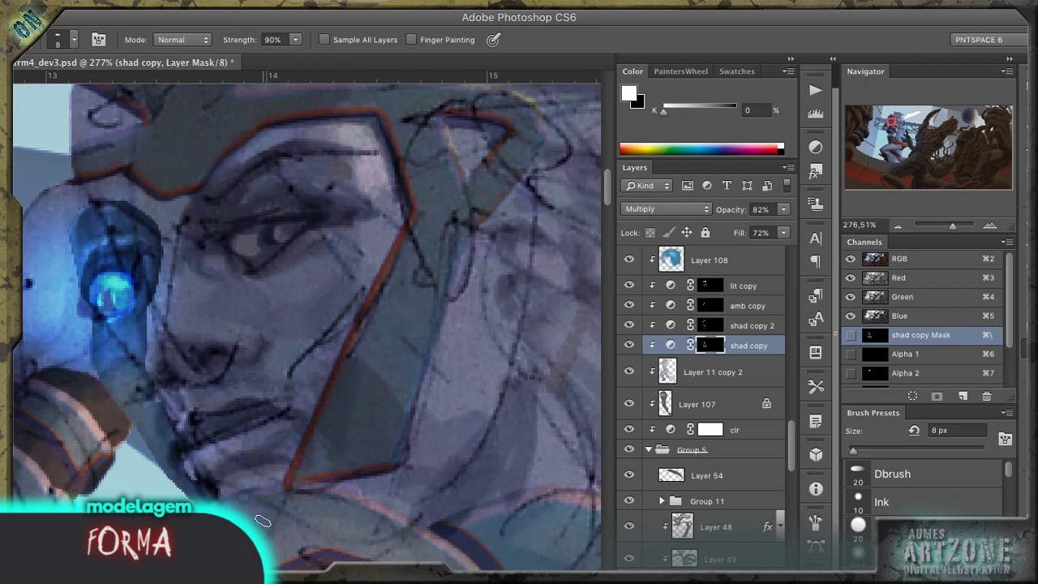
Step: Clear the shadow patches from the helmet's cheek guard on both shad masks with a 10 px black brush at 100% opacity
{"action": "key", "text": "b"}
{"action": "key", "text": "x"}
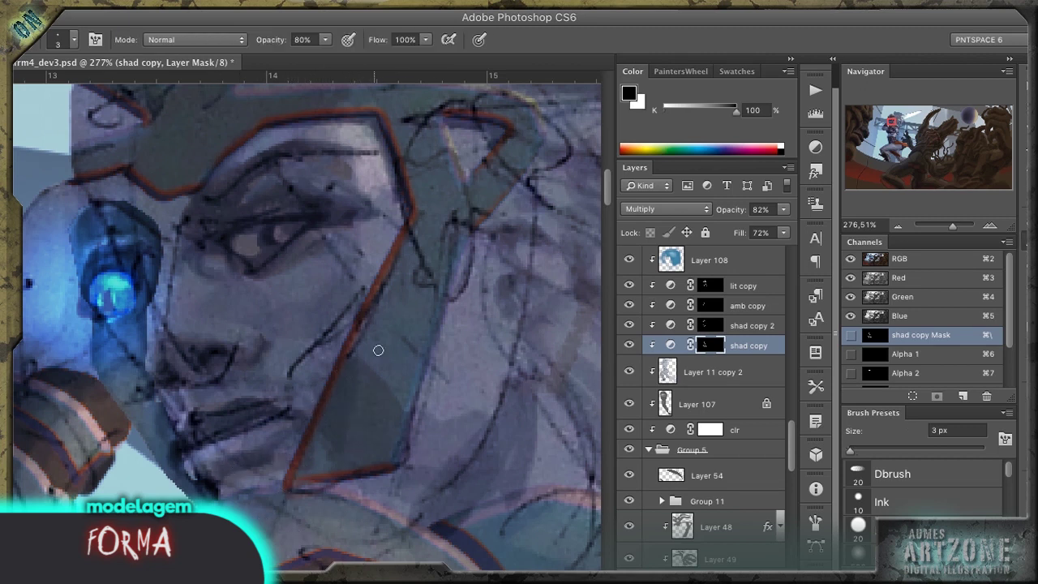
{"action": "key", "text": "bracketright"}
{"action": "key", "text": "bracketright"}
{"action": "key", "text": "bracketright"}
{"action": "key", "text": "bracketright"}
{"action": "key", "text": "bracketright"}
{"action": "key", "text": "bracketright"}
{"action": "key", "text": "bracketright"}
{"action": "key", "text": "0"}
{"action": "left_click", "coordinate": [629, 344]}
{"action": "left_click", "coordinate": [630, 344]}
{"action": "left_click", "coordinate": [710, 325]}
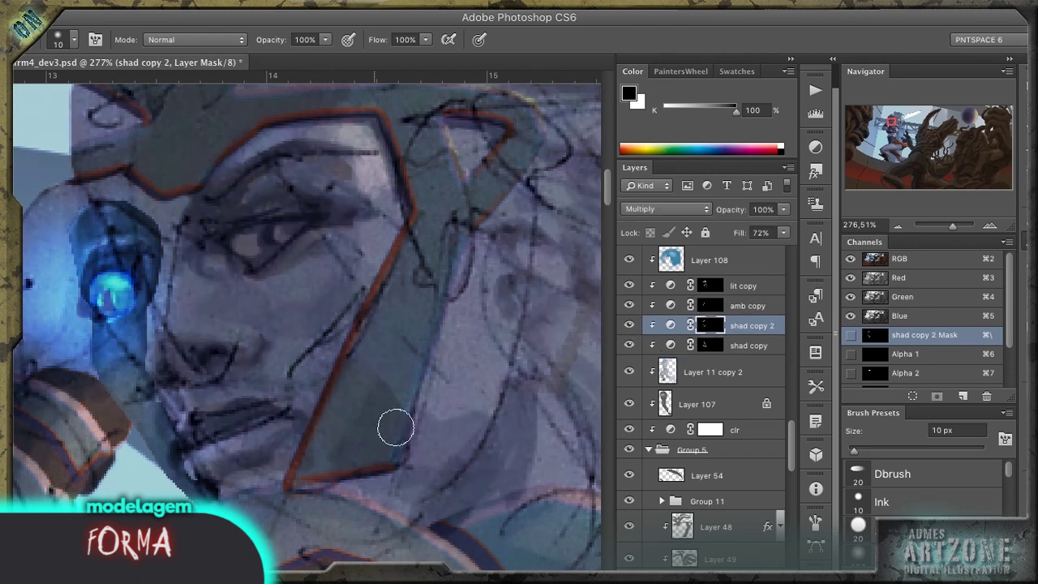
Step: Smudge the neck shading beside the cheek guard at 15 px, and shade the guard's lower edge with a 6 px white brush
{"action": "key", "text": "r"}
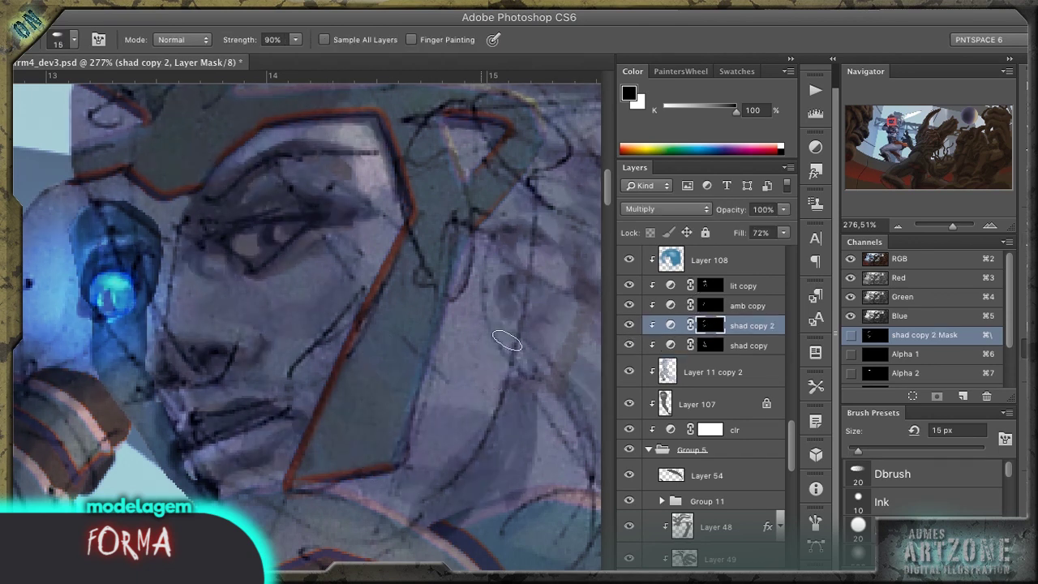
{"action": "mouse_move", "coordinate": [424, 479]}
{"action": "left_mouse_down"}
{"action": "mouse_move", "coordinate": [458, 422]}
{"action": "mouse_move", "coordinate": [446, 441]}
{"action": "left_mouse_up"}
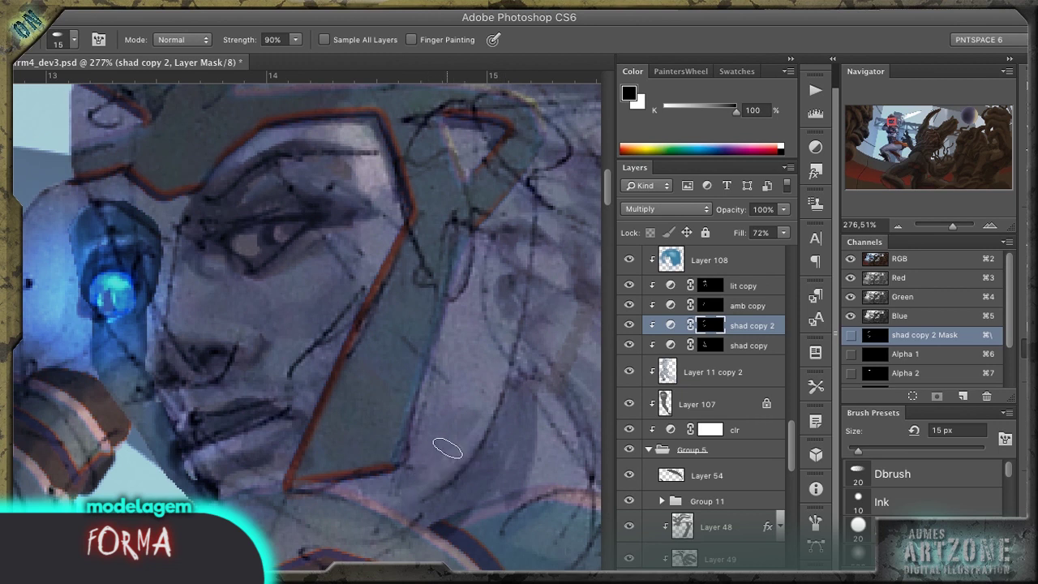
{"action": "key", "text": "b"}
{"action": "key", "text": "x"}
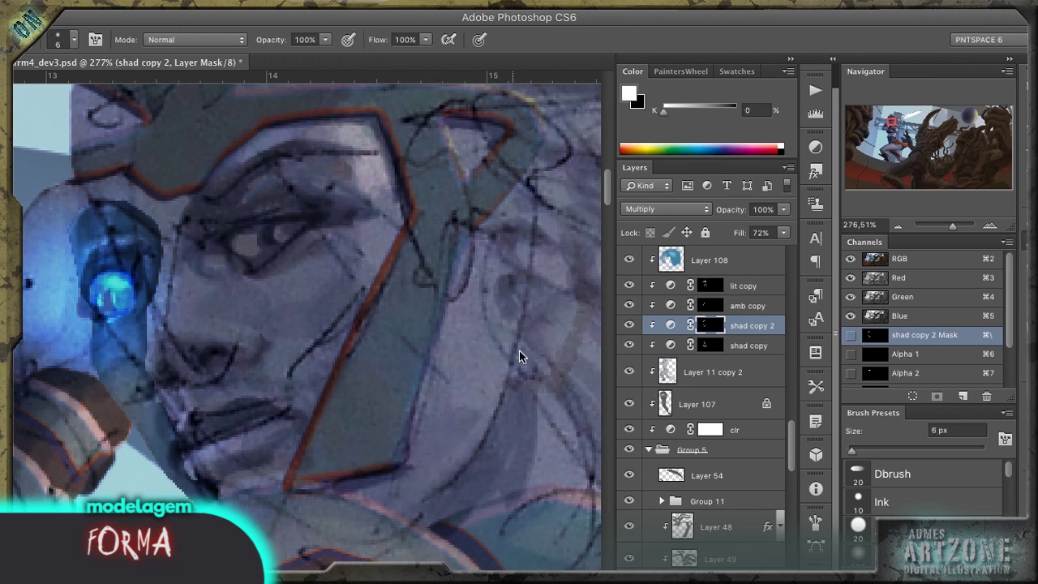
{"action": "scroll", "coordinate": [501, 379], "scroll_direction": "right", "scroll_amount": 5}
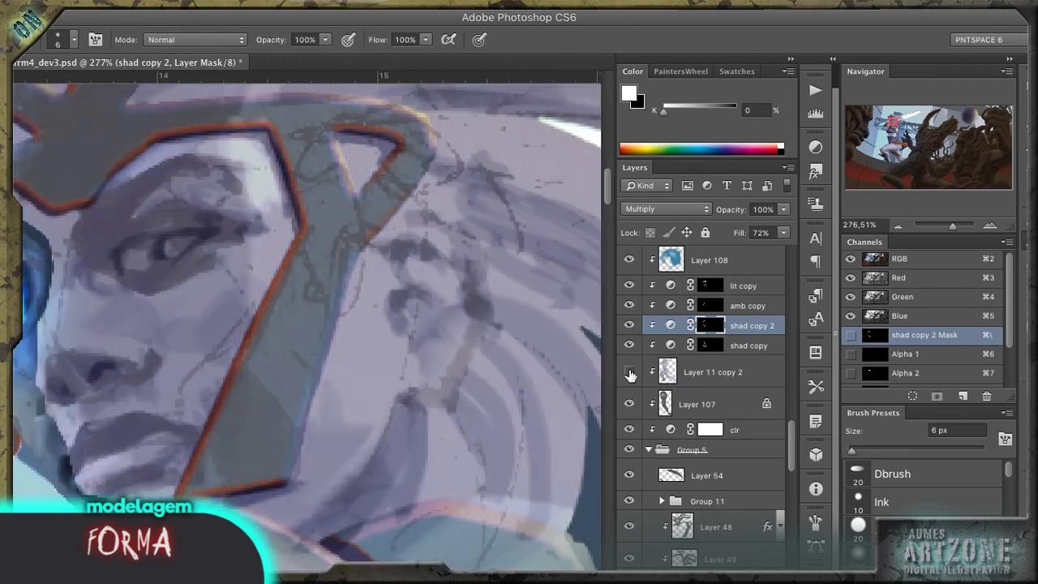
Step: Paint highlights on the jaw and neck behind the cheek guard on the lit copy mask with a fine white brush at 70% opacity
{"action": "key", "text": "alt+bracketright"}
{"action": "key", "text": "alt+bracketright"}
{"action": "key", "text": "comma"}
{"action": "key", "text": "comma"}
{"action": "key", "text": "comma"}
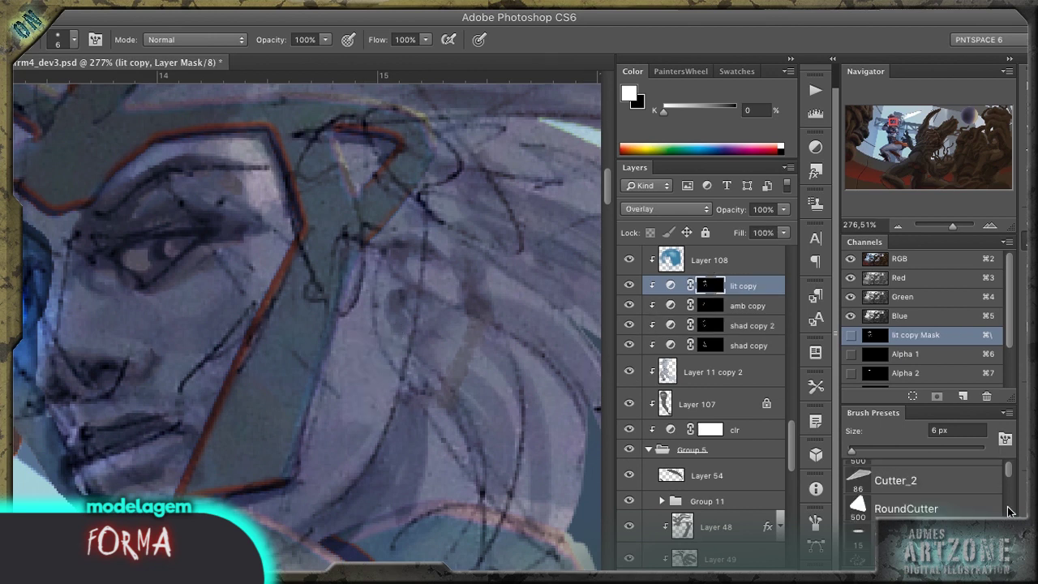
{"action": "key", "text": "bracketleft"}
{"action": "key", "text": "bracketleft"}
{"action": "key", "text": "bracketleft"}
{"action": "key", "text": "bracketleft"}
{"action": "key", "text": "bracketleft"}
{"action": "key", "text": "7"}
{"action": "mouse_move", "coordinate": [381, 333]}
{"action": "left_mouse_down"}
{"action": "mouse_move", "coordinate": [344, 557]}
{"action": "mouse_move", "coordinate": [373, 474]}
{"action": "mouse_move", "coordinate": [346, 401]}
{"action": "mouse_move", "coordinate": [395, 372]}
{"action": "mouse_move", "coordinate": [408, 336]}
{"action": "left_mouse_up"}
{"action": "left_click_drag", "start_coordinate": [341, 503], "coordinate": [385, 430]}
Step: Add highlights to the helmet's cheek guard and triangular opening on the lit copy mask with a 3 px brush, and set up Smudge at 15 px
{"action": "mouse_move", "coordinate": [336, 276]}
{"action": "left_mouse_down"}
{"action": "mouse_move", "coordinate": [298, 285]}
{"action": "mouse_move", "coordinate": [299, 423]}
{"action": "mouse_move", "coordinate": [270, 355]}
{"action": "left_mouse_up"}
{"action": "key", "text": "shift+b"}
{"action": "key", "text": "shift+b"}
{"action": "key", "text": "shift+b"}
{"action": "mouse_move", "coordinate": [336, 154]}
{"action": "left_mouse_down"}
{"action": "mouse_move", "coordinate": [452, 138]}
{"action": "mouse_move", "coordinate": [362, 143]}
{"action": "left_mouse_up"}
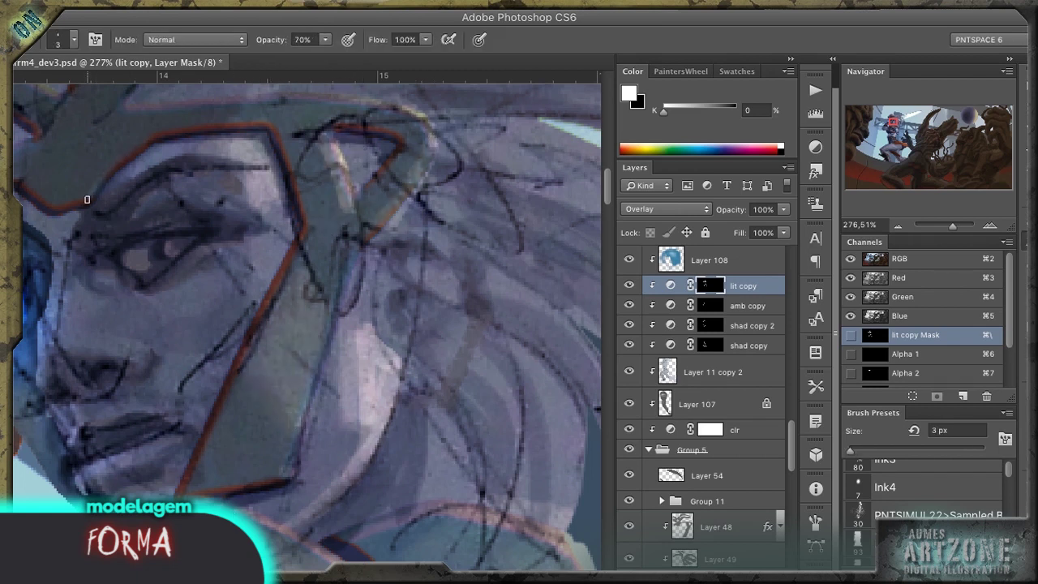
{"action": "key", "text": "r"}
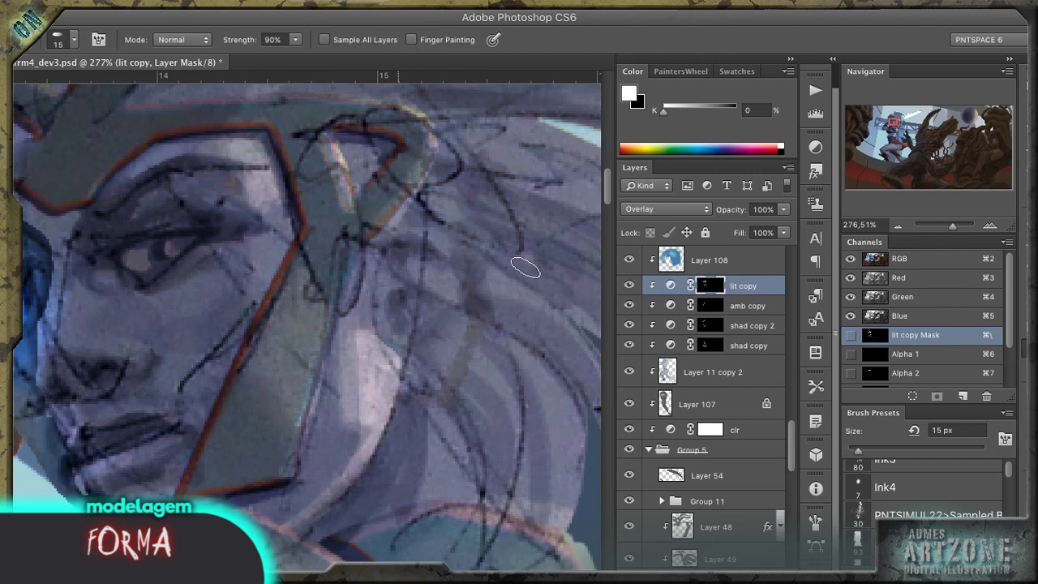
Step: Paint highlights on the hair strands behind the helmet's cheek guard on the lit copy mask with an 8 px white brush at 70% opacity
{"action": "mouse_move", "coordinate": [381, 523]}
{"action": "left_mouse_down"}
{"action": "mouse_move", "coordinate": [338, 278]}
{"action": "mouse_move", "coordinate": [399, 287]}
{"action": "left_mouse_up"}
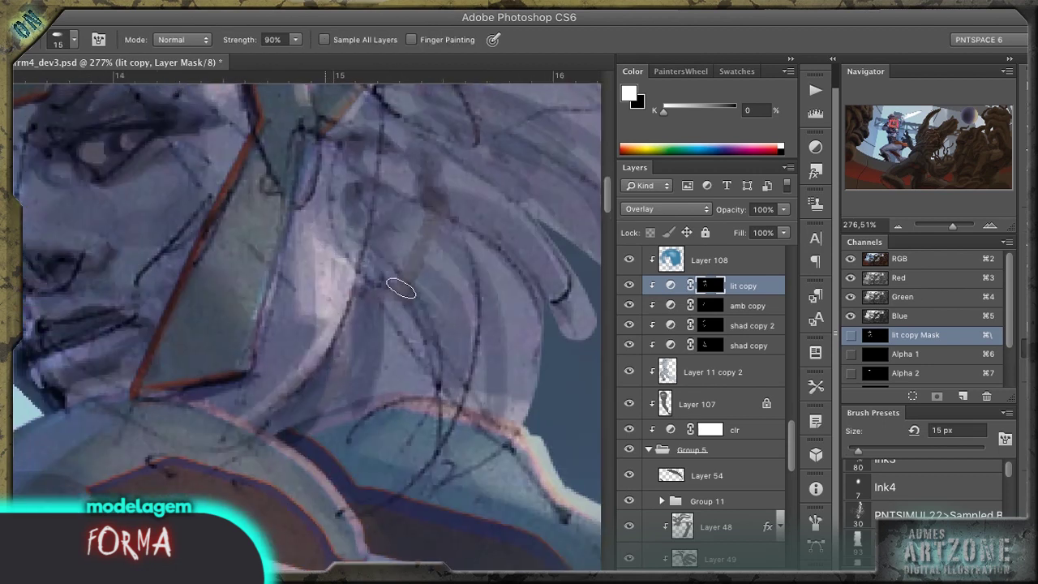
{"action": "key", "text": "b"}
{"action": "left_click_drag", "start_coordinate": [398, 336], "coordinate": [430, 377]}
{"action": "scroll", "coordinate": [424, 332], "scroll_direction": "up", "scroll_amount": 3}
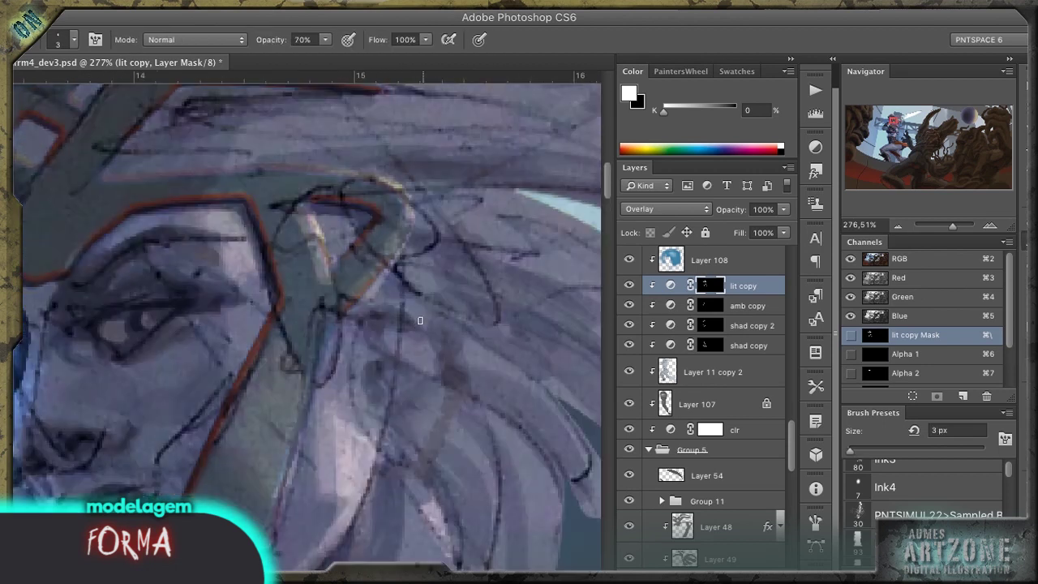
{"action": "key", "text": "ctrl+minus"}
{"action": "key", "text": "bracketright"}
{"action": "key", "text": "bracketright"}
{"action": "key", "text": "bracketright"}
{"action": "key", "text": "bracketright"}
{"action": "key", "text": "bracketright"}
{"action": "mouse_move", "coordinate": [415, 392]}
{"action": "left_mouse_down"}
{"action": "mouse_move", "coordinate": [528, 412]}
{"action": "mouse_move", "coordinate": [325, 394]}
{"action": "left_mouse_up"}
{"action": "left_click_drag", "start_coordinate": [445, 430], "coordinate": [413, 294]}
{"action": "left_click_drag", "start_coordinate": [438, 487], "coordinate": [373, 264]}
{"action": "mouse_move", "coordinate": [414, 341]}
{"action": "left_mouse_down"}
{"action": "mouse_move", "coordinate": [351, 235]}
{"action": "mouse_move", "coordinate": [284, 197]}
{"action": "left_mouse_up"}
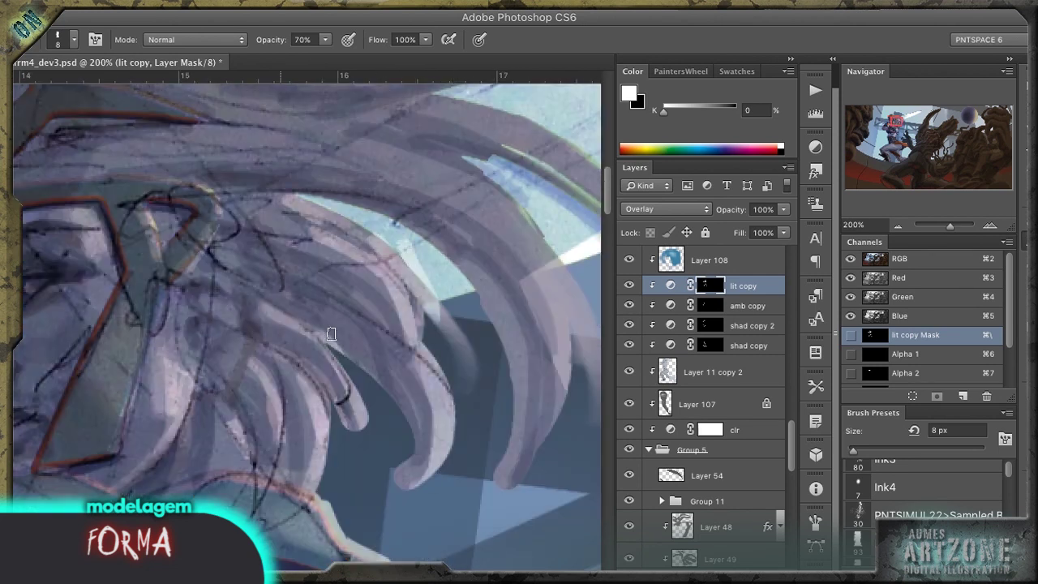
Step: Extend the highlights along the long, flowing outer hair strands on the lit copy mask with the same 8 px white brush
{"action": "left_click_drag", "start_coordinate": [332, 333], "coordinate": [228, 251]}
{"action": "mouse_move", "coordinate": [510, 219]}
{"action": "left_mouse_down"}
{"action": "mouse_move", "coordinate": [573, 357]}
{"action": "mouse_move", "coordinate": [505, 194]}
{"action": "left_mouse_up"}
{"action": "mouse_move", "coordinate": [560, 438]}
{"action": "left_mouse_down"}
{"action": "mouse_move", "coordinate": [494, 204]}
{"action": "mouse_move", "coordinate": [369, 209]}
{"action": "left_mouse_up"}
{"action": "left_click_drag", "start_coordinate": [389, 276], "coordinate": [275, 211]}
{"action": "left_click_drag", "start_coordinate": [552, 324], "coordinate": [444, 152]}
{"action": "key", "text": "ctrl+minus"}
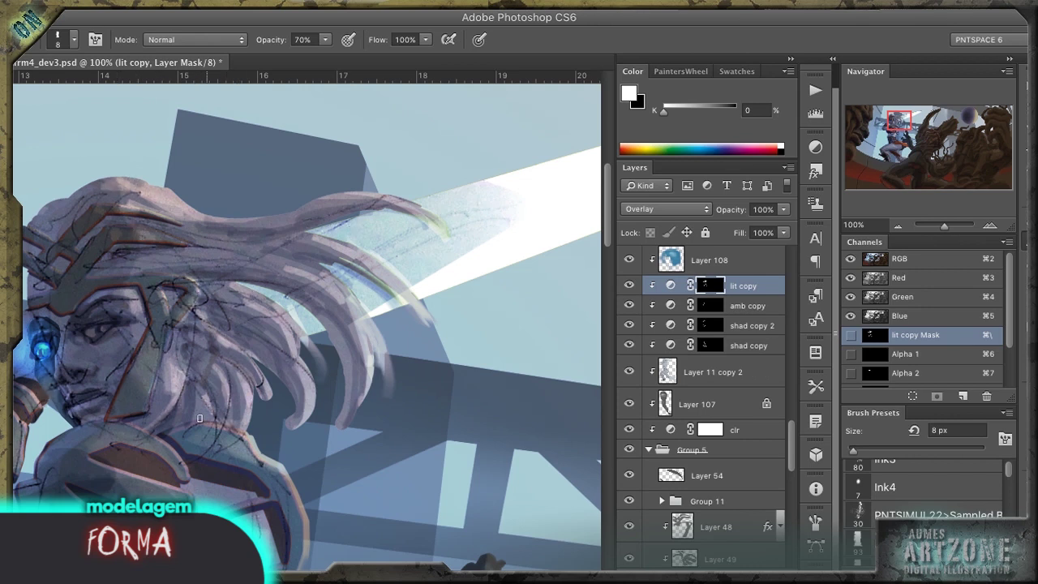
{"action": "key", "text": "ctrl+minus"}
{"action": "left_click_drag", "start_coordinate": [341, 195], "coordinate": [503, 194]}
Step: Paint ambient light on the helmet's front crest and face on the amb copy mask with a 6 px white brush at 70% opacity
{"action": "left_click", "coordinate": [641, 305]}
{"action": "key", "text": "b"}
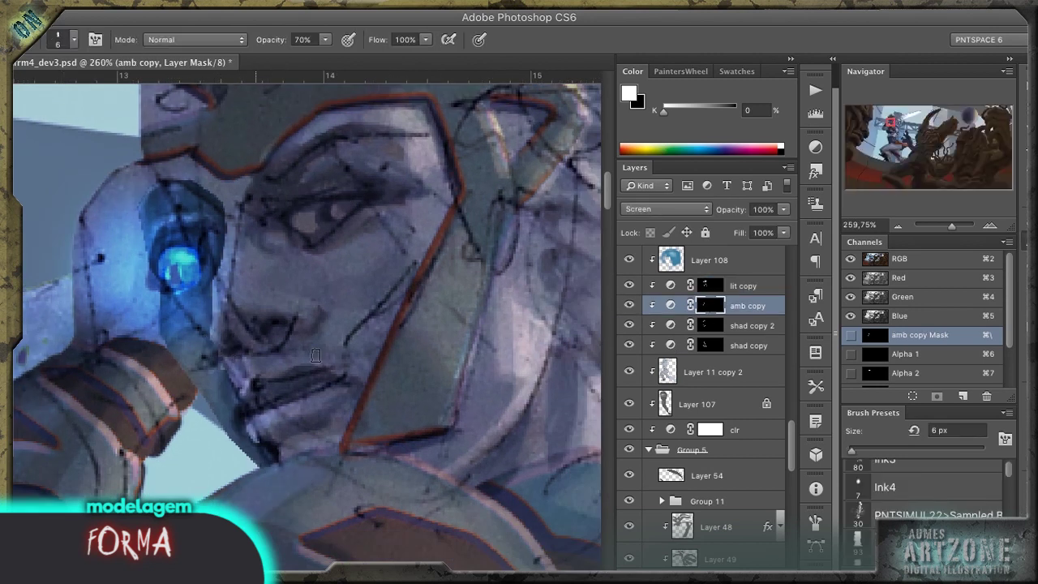
{"action": "scroll", "coordinate": [180, 173], "scroll_direction": "up", "scroll_amount": 5}
{"action": "scroll", "coordinate": [180, 173], "scroll_direction": "right", "scroll_amount": 1}
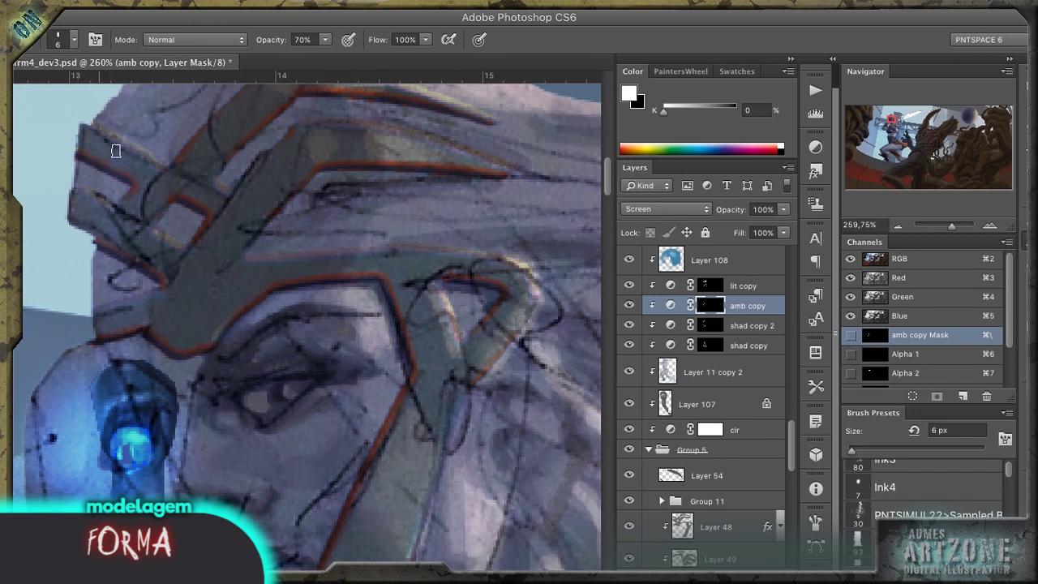
{"action": "mouse_move", "coordinate": [237, 131]}
{"action": "left_mouse_down"}
{"action": "mouse_move", "coordinate": [207, 233]}
{"action": "mouse_move", "coordinate": [157, 299]}
{"action": "mouse_move", "coordinate": [178, 238]}
{"action": "left_mouse_up"}
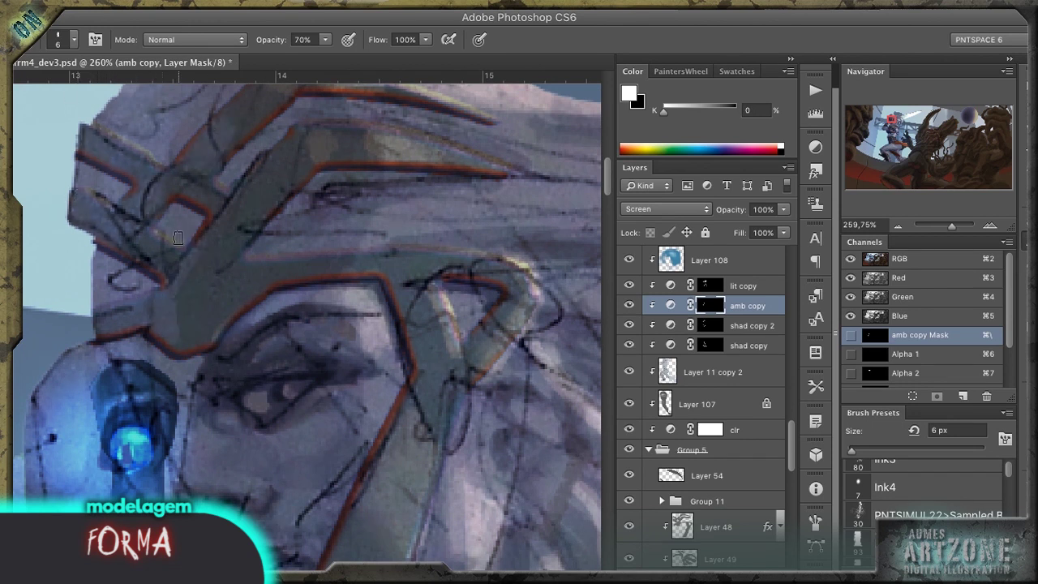
{"action": "scroll", "coordinate": [203, 297], "scroll_direction": "down", "scroll_amount": 4}
{"action": "scroll", "coordinate": [203, 297], "scroll_direction": "left", "scroll_amount": 1}
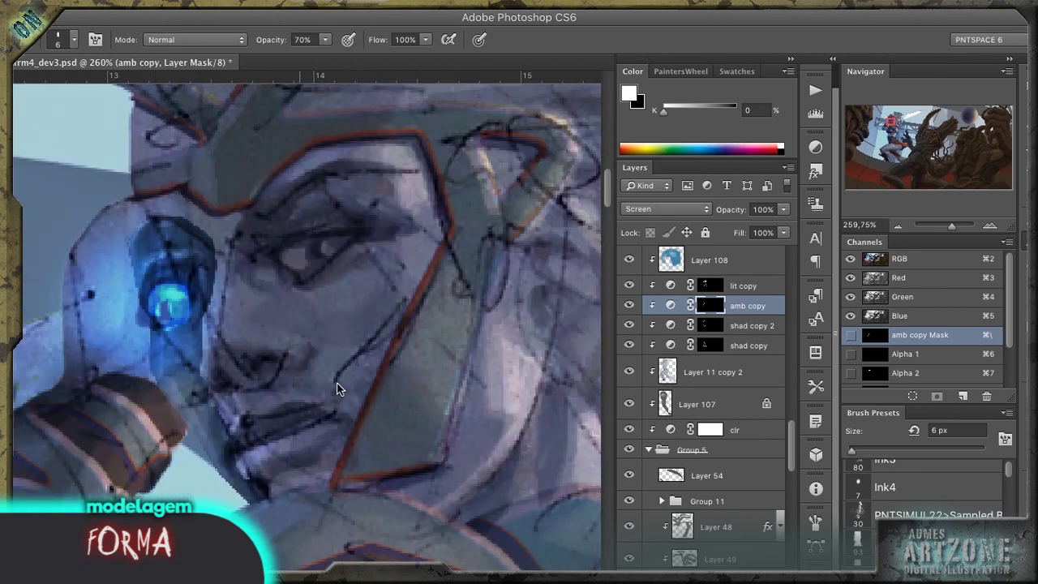
Step: Refine the ambient light around the eye, nose and cheek on the amb copy mask, alternating a 3 px brush and an 8 px Smudge
{"action": "key", "text": "r"}
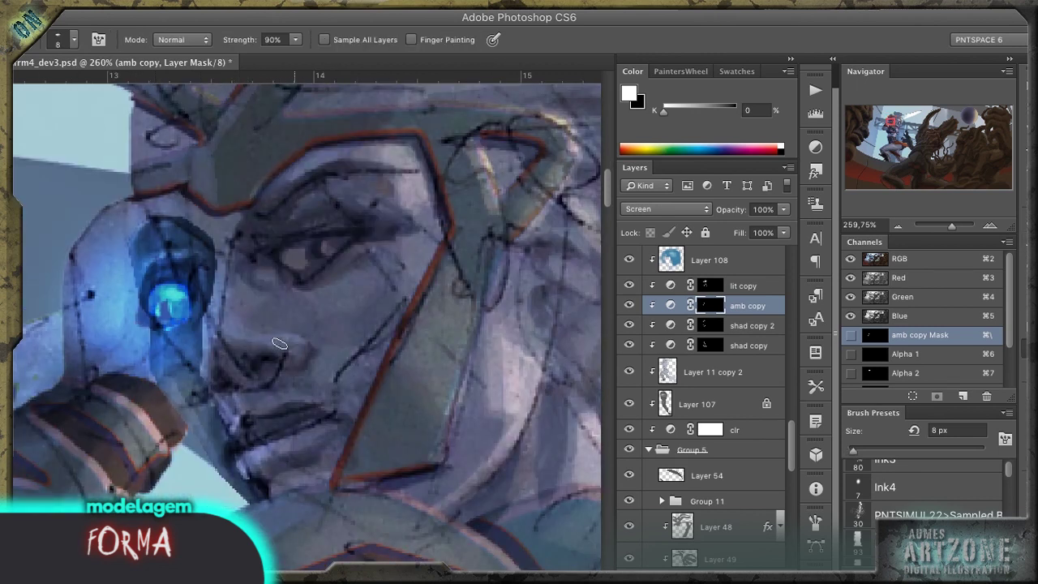
{"action": "key", "text": "b"}
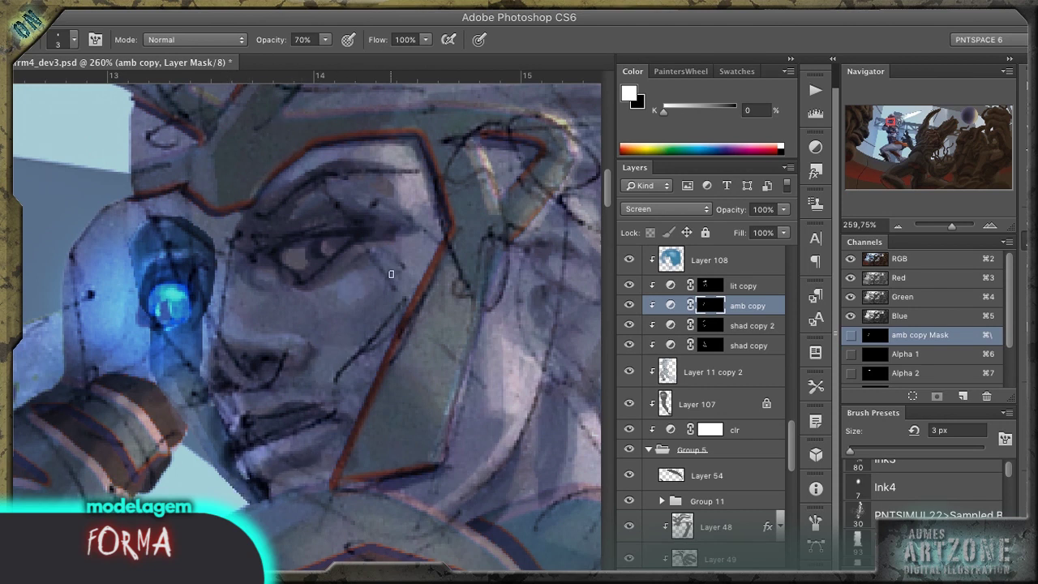
{"action": "key", "text": "r"}
{"action": "key", "text": "b"}
{"action": "key", "text": "r"}
Step: Touch up the eye and nose shading on the two shad masks with Smudge at 8 px and a 3 px brush, returning to amb copy
{"action": "key", "text": "alt+["}
{"action": "key", "text": "alt+["}
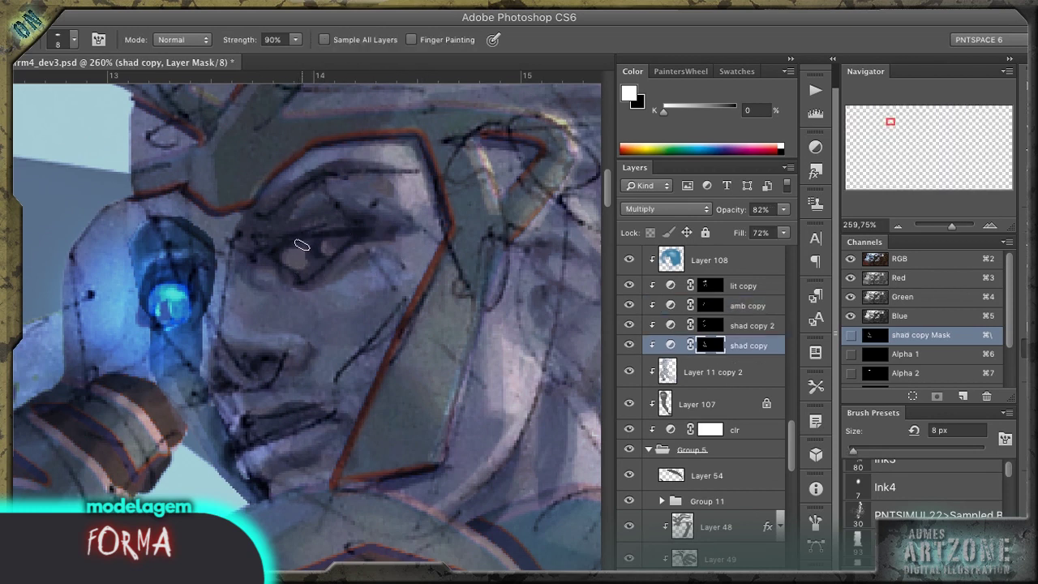
{"action": "key", "text": "alt+]"}
{"action": "key", "text": "b"}
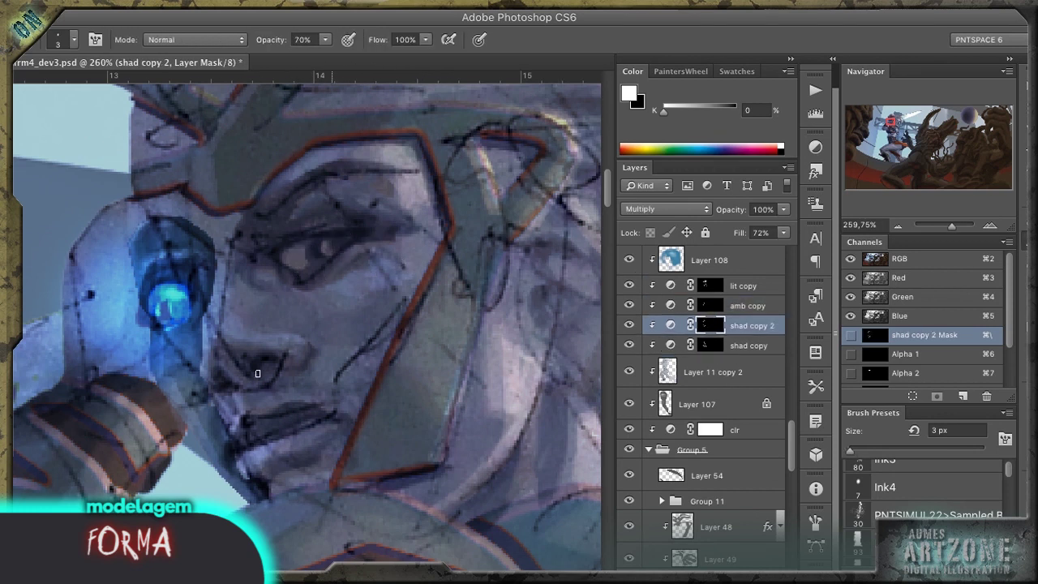
{"action": "key", "text": "alt+]"}
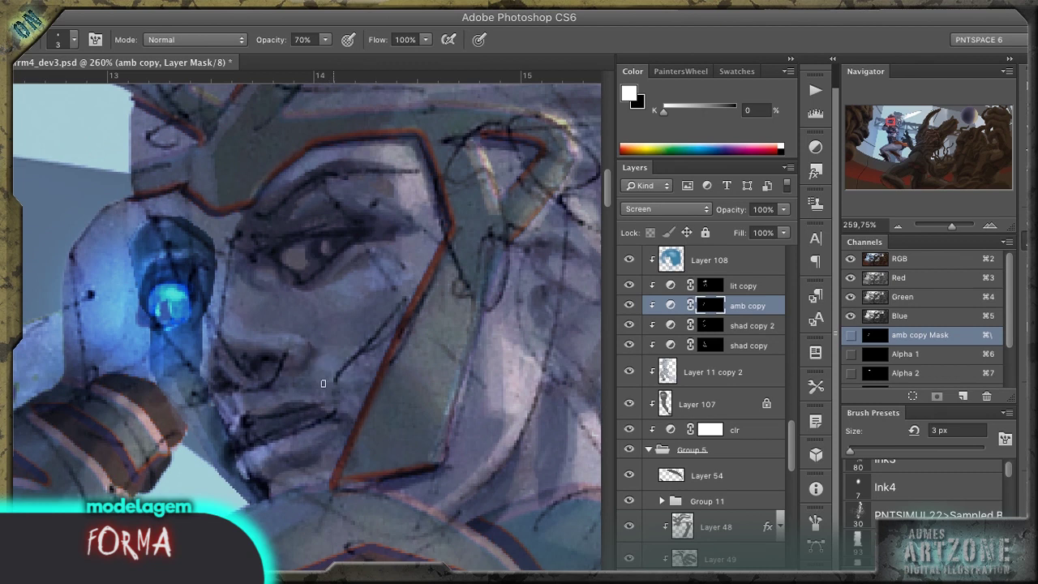
Step: Add a new clipped layer above Group 5 and paint the lips dark red (H 344, S 56, B 33) with a 3 px brush
{"action": "left_click", "coordinate": [754, 454]}
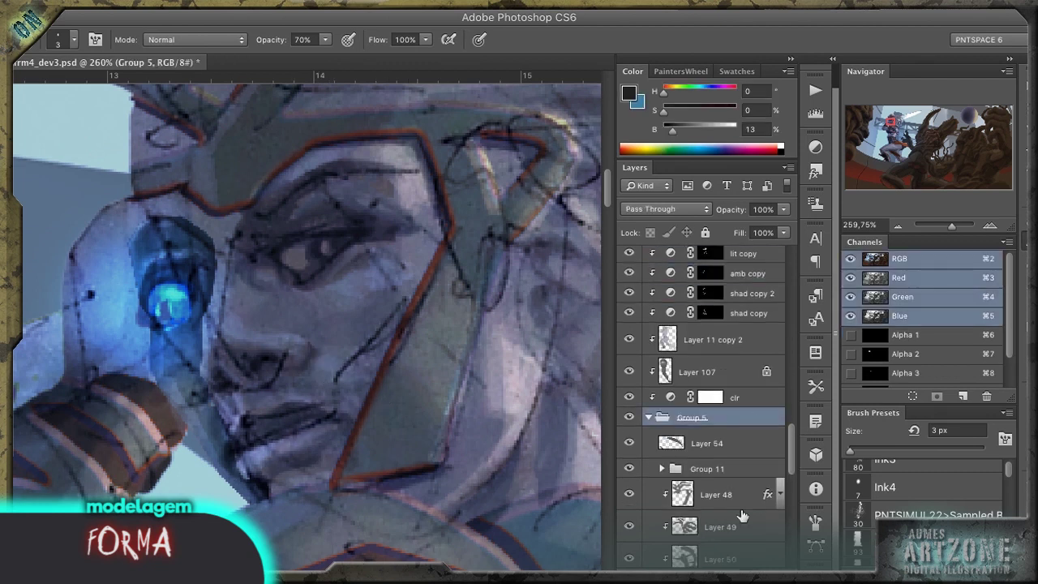
{"action": "key", "text": "ctrl+shift+alt+n"}
{"action": "left_click_drag", "start_coordinate": [717, 124], "coordinate": [688, 126]}
{"action": "left_click_drag", "start_coordinate": [688, 110], "coordinate": [710, 114]}
{"action": "mouse_move", "coordinate": [268, 466]}
{"action": "left_mouse_down"}
{"action": "mouse_move", "coordinate": [329, 430]}
{"action": "mouse_move", "coordinate": [333, 442]}
{"action": "mouse_move", "coordinate": [275, 458]}
{"action": "mouse_move", "coordinate": [316, 418]}
{"action": "left_mouse_up"}
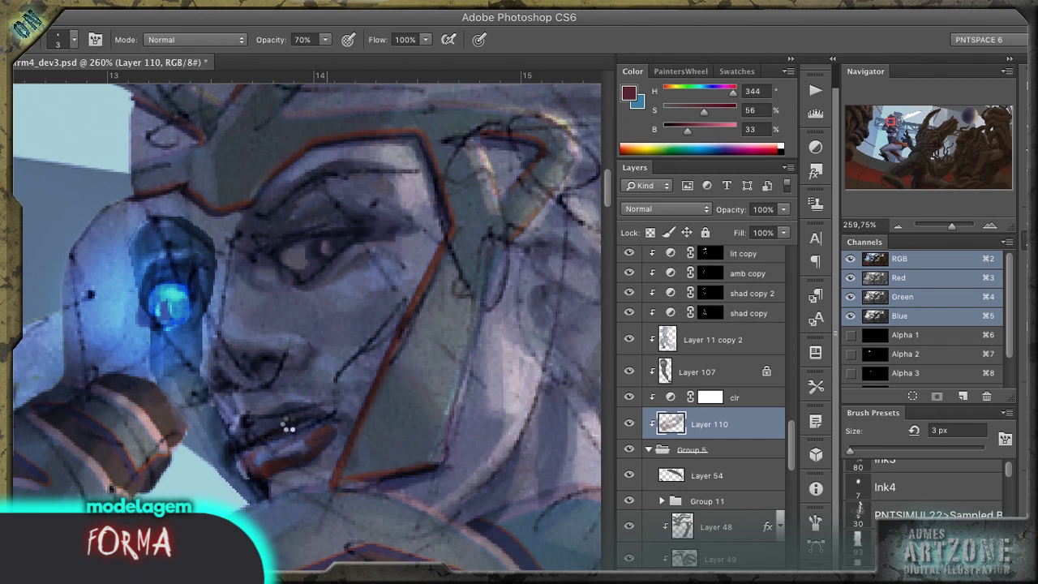
Step: Smudge the lip color at 8 px, and move its layer above clr to adjust the tint with Hue/Saturation
{"action": "key", "text": "r"}
{"action": "key", "text": "ctrl+bracketright"}
{"action": "key", "text": "ctrl+u"}
{"action": "left_click_drag", "start_coordinate": [695, 357], "coordinate": [677, 357]}
{"action": "key", "text": "Return"}
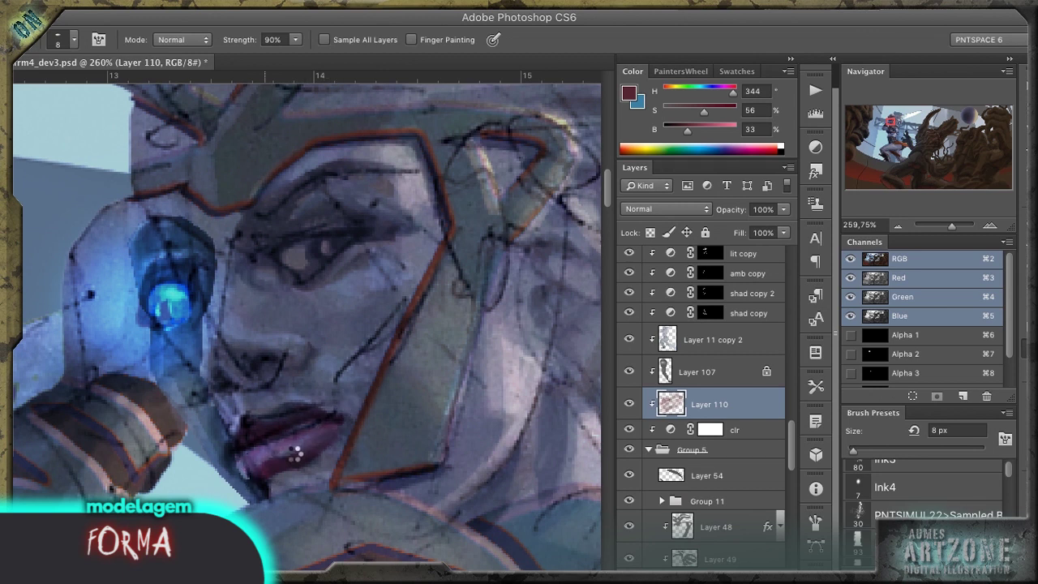
Step: Sample light blue (H 200, S 30, B 90) from the glowing eye, and toggle Layer 11 copy 2 off and on to compare
{"action": "key", "text": "b"}
{"action": "left_click", "coordinate": [177, 288], "text": "alt"}
{"action": "left_click", "coordinate": [250, 484], "text": "alt"}
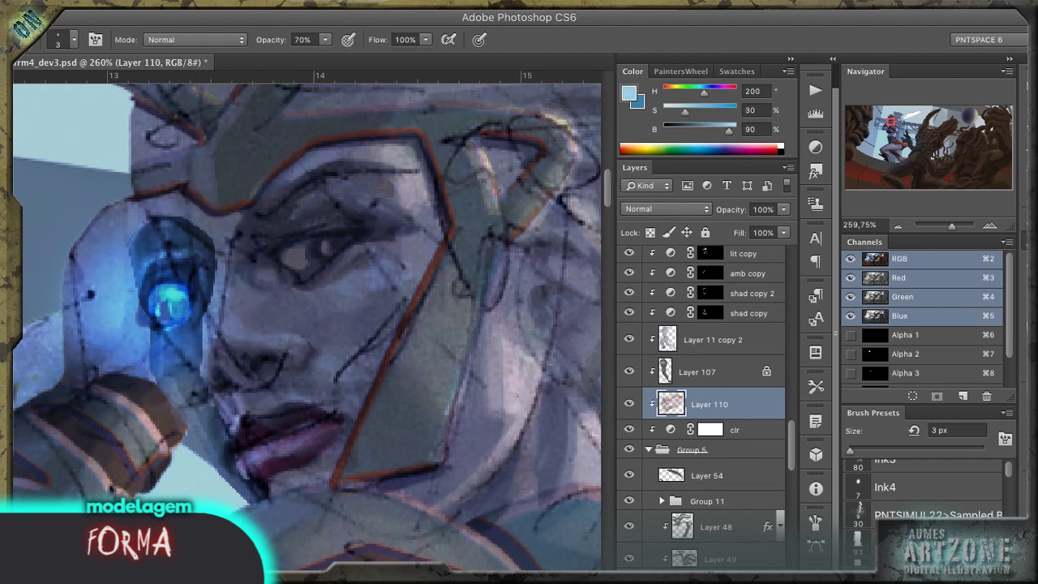
{"action": "left_click", "coordinate": [629, 340]}
{"action": "left_click", "coordinate": [629, 340]}
Step: Refine the hair shadows behind the cheek guard on the shad copy mask with a 3 px white brush and an 8 px Smudge
{"action": "scroll", "coordinate": [486, 360], "scroll_direction": "right", "scroll_amount": 3}
{"action": "left_click", "coordinate": [711, 313]}
{"action": "scroll", "coordinate": [470, 281], "scroll_direction": "right", "scroll_amount": 3}
{"action": "scroll", "coordinate": [470, 282], "scroll_direction": "up", "scroll_amount": 2}
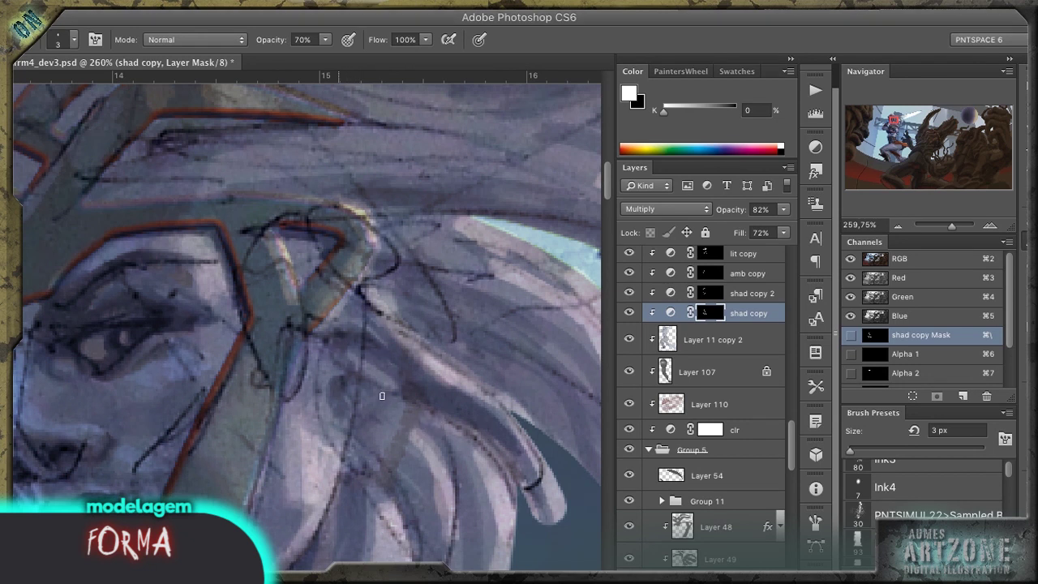
{"action": "key", "text": "r"}
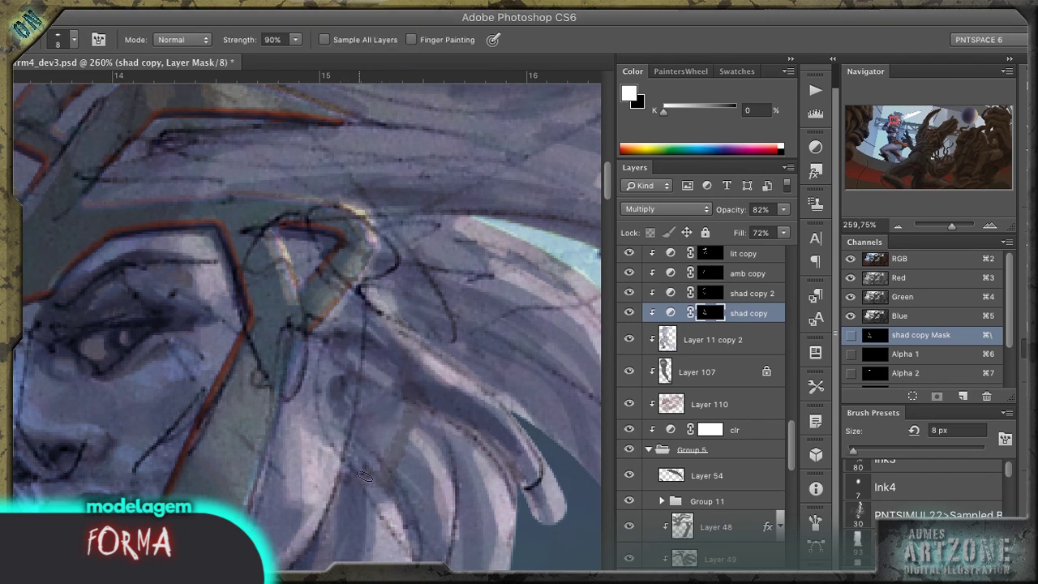
{"action": "key", "text": "b"}
{"action": "scroll", "coordinate": [405, 382], "scroll_direction": "down", "scroll_amount": 3}
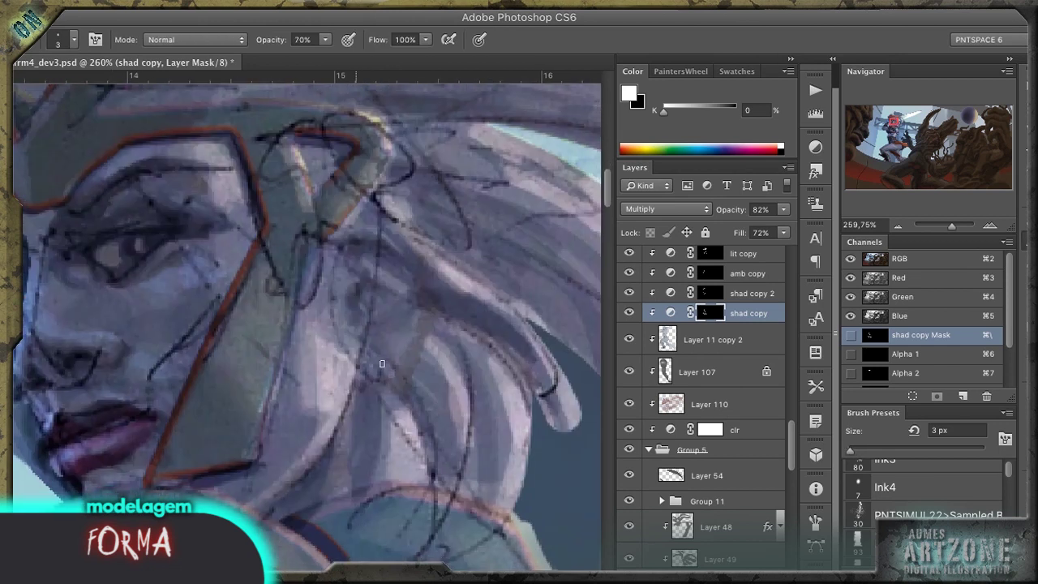
Step: Paint an earring behind the cheek guard on a new layer above the lips, with a dark outline and an orange center (H 25, S 64, B 89)
{"action": "left_click", "coordinate": [352, 370], "text": "ctrl"}
{"action": "key", "text": "ctrl+alt+shift+n"}
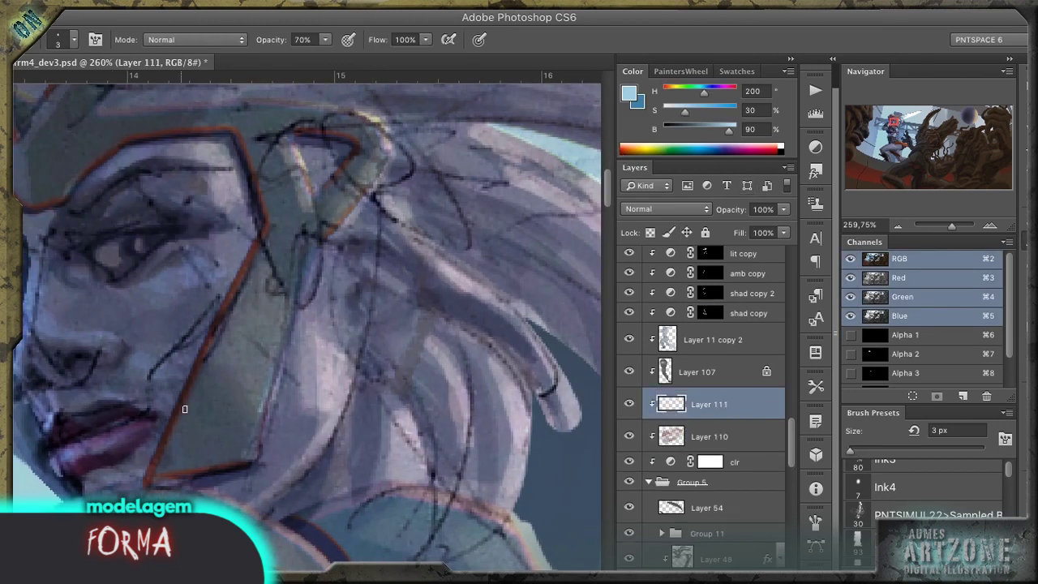
{"action": "mouse_move", "coordinate": [352, 371]}
{"action": "left_mouse_down"}
{"action": "mouse_move", "coordinate": [423, 375]}
{"action": "mouse_move", "coordinate": [431, 307]}
{"action": "mouse_move", "coordinate": [372, 351]}
{"action": "mouse_move", "coordinate": [404, 347]}
{"action": "left_mouse_up"}
{"action": "left_click", "coordinate": [668, 90]}
{"action": "left_click", "coordinate": [728, 129]}
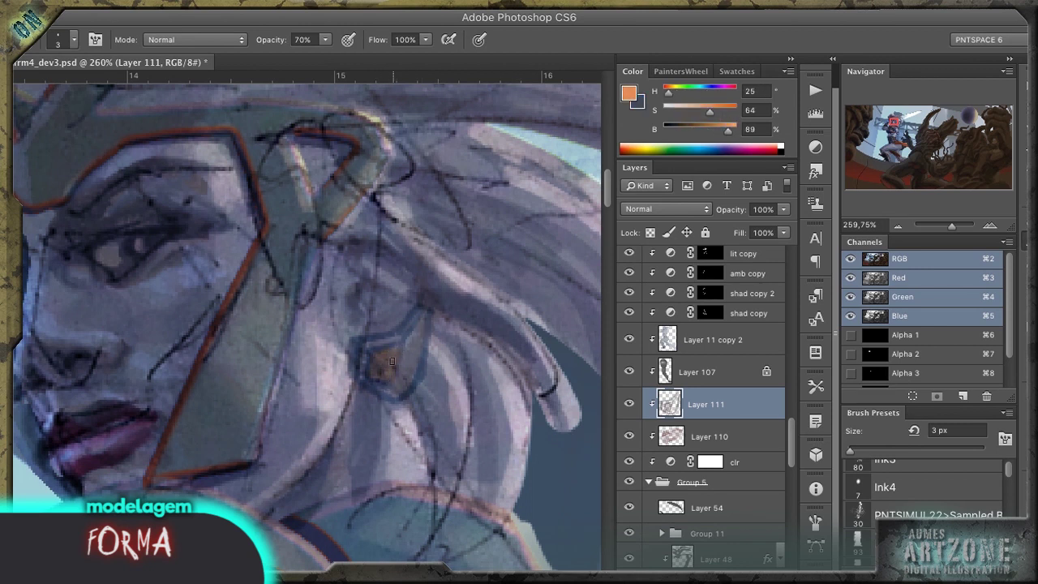
{"action": "left_click", "coordinate": [393, 348], "text": "alt"}
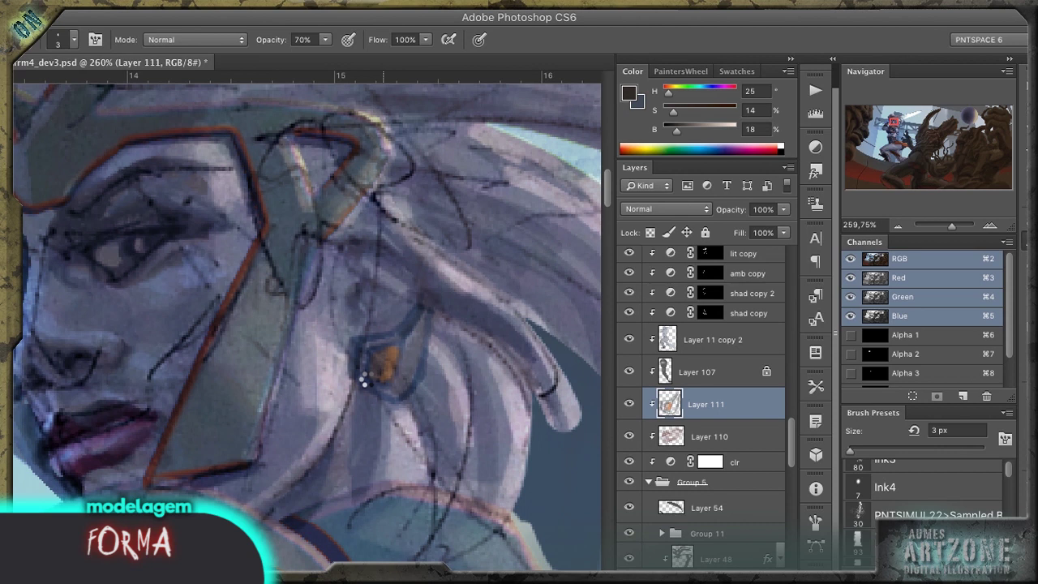
Step: Brighten the earring's edges and orange center with Dodge on midtones at 80% exposure, and select the shad copy mask
{"action": "key", "text": "o"}
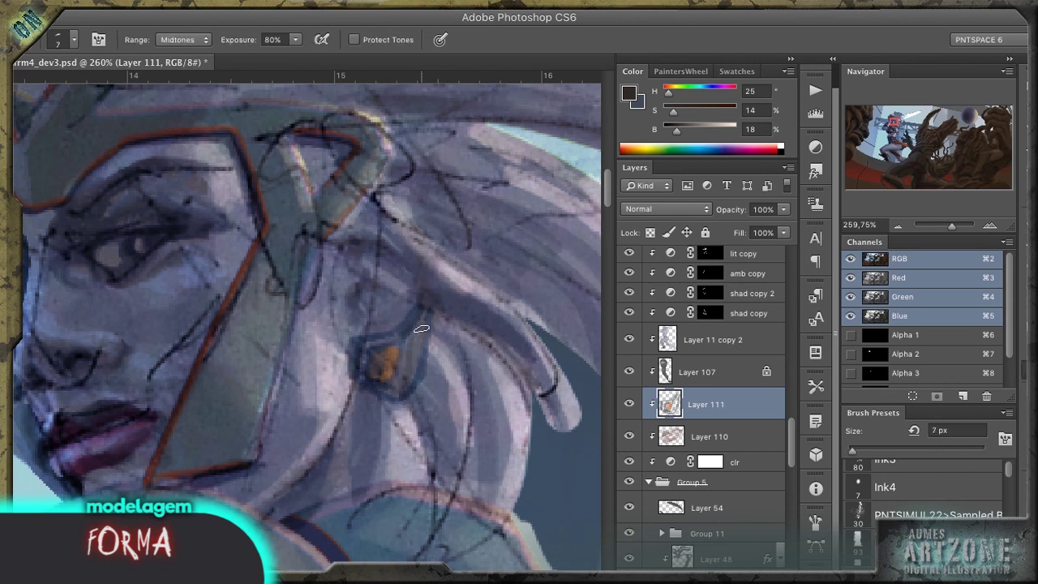
{"action": "mouse_move", "coordinate": [425, 326]}
{"action": "left_mouse_down"}
{"action": "mouse_move", "coordinate": [424, 361]}
{"action": "mouse_move", "coordinate": [301, 283]}
{"action": "left_mouse_up"}
{"action": "key", "text": "r"}
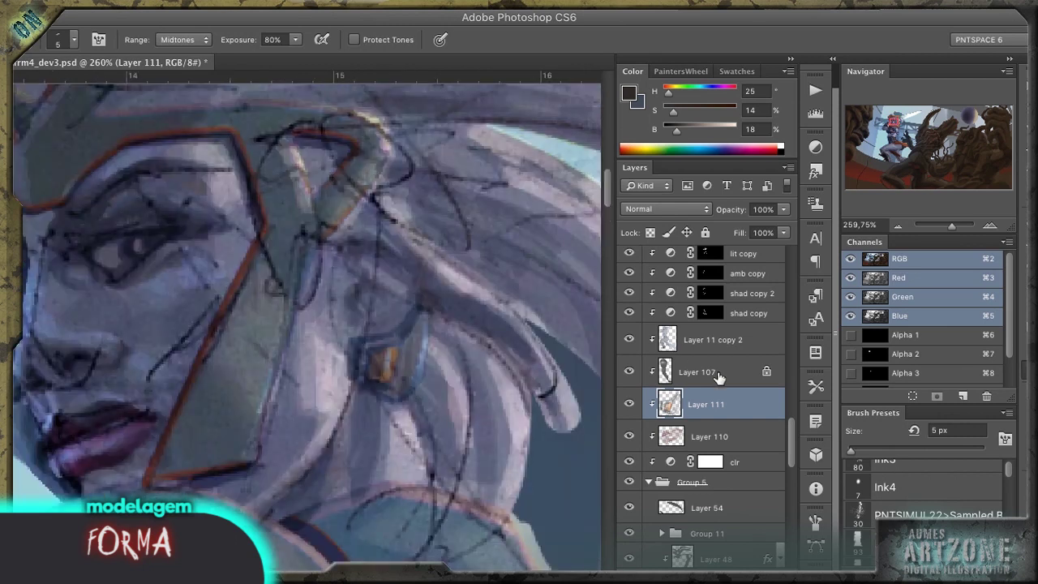
{"action": "left_click", "coordinate": [649, 317]}
{"action": "key", "text": "super+1"}
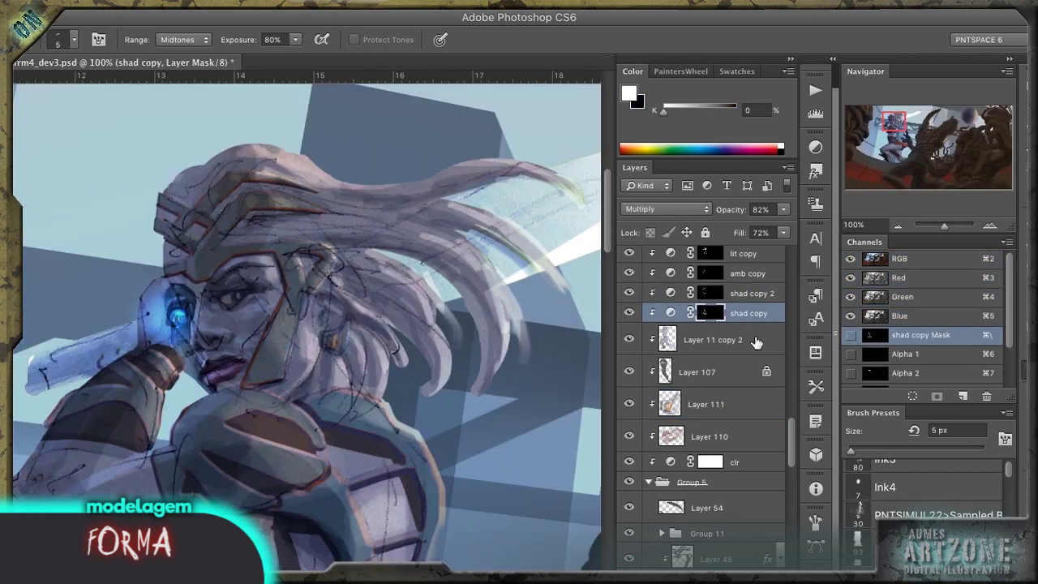
Step: Bring the creature's clawed hand into view at 100% and select its base layer, Layer 58
{"action": "scroll", "coordinate": [379, 477], "scroll_direction": "down", "scroll_amount": 4}
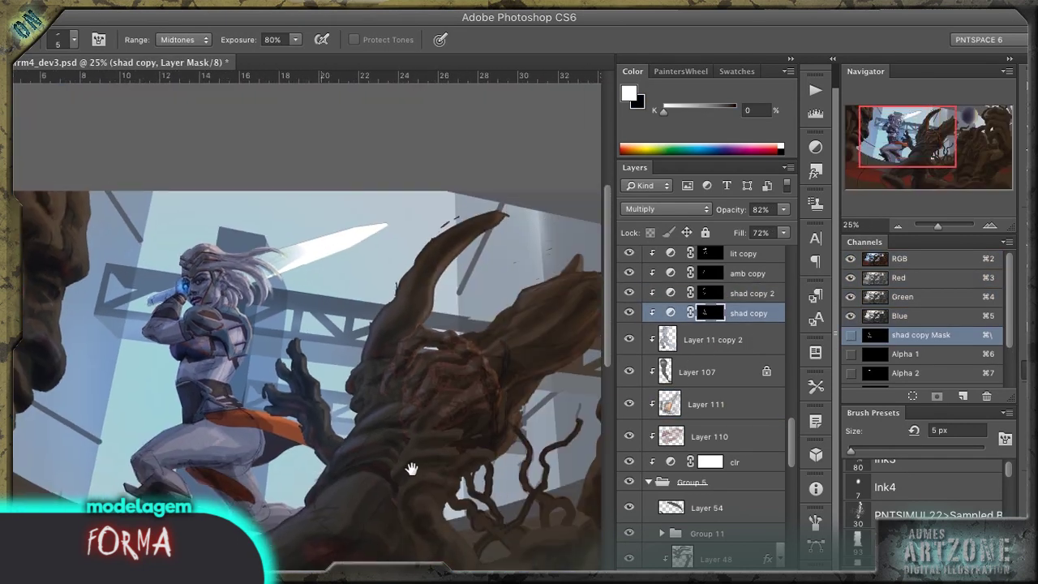
{"action": "left_click_drag", "start_coordinate": [408, 470], "coordinate": [373, 484]}
{"action": "key", "text": "z"}
{"action": "left_click", "coordinate": [374, 483]}
{"action": "left_click", "coordinate": [368, 320]}
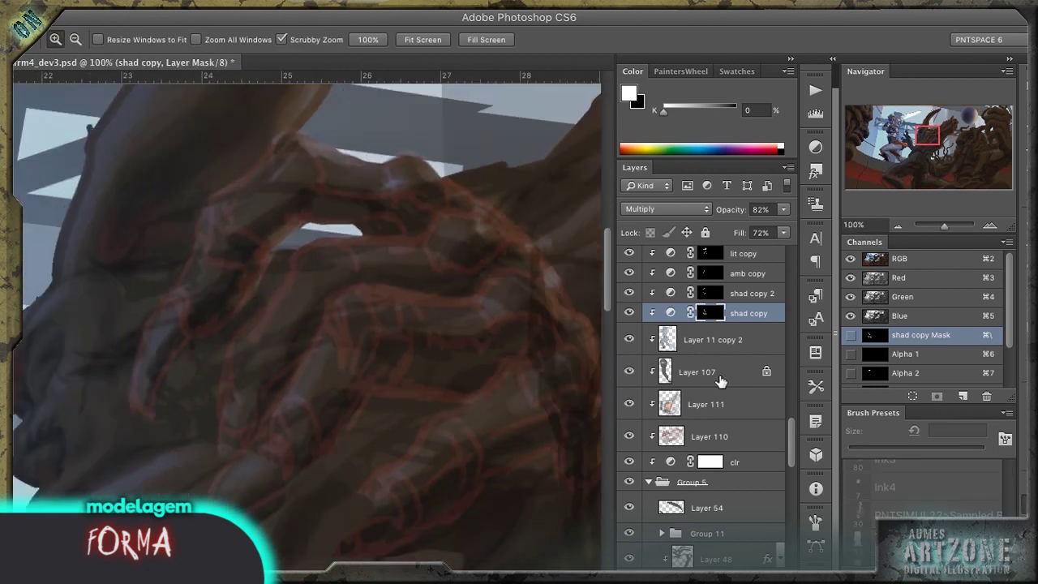
{"action": "scroll", "coordinate": [793, 461], "scroll_direction": "down", "scroll_amount": 2}
{"action": "scroll", "coordinate": [793, 460], "scroll_direction": "down", "scroll_amount": 5}
{"action": "left_click", "coordinate": [730, 364]}
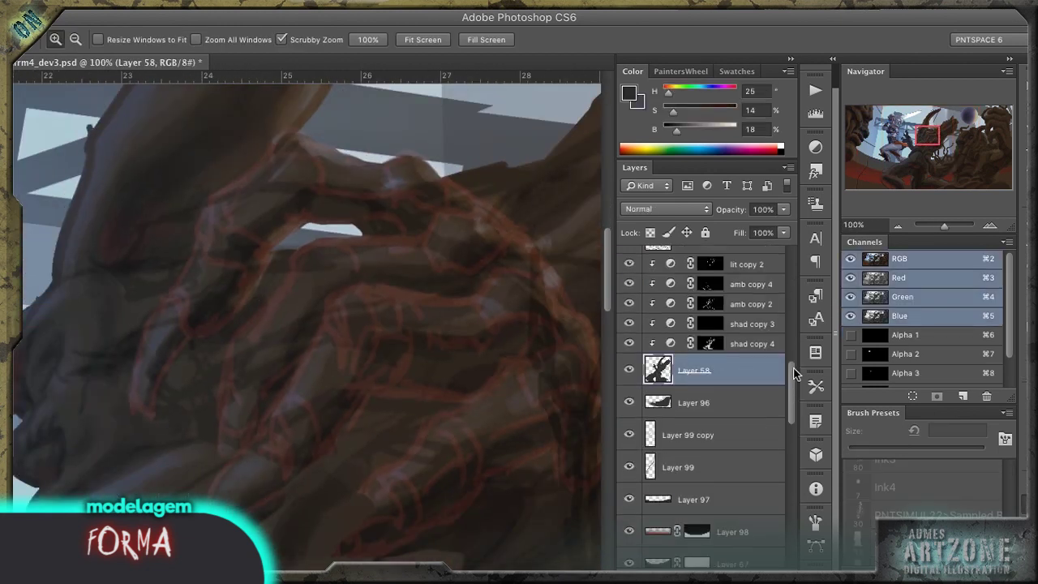
Step: Select the red sketch of the creature's hand, Layer 72 in Group 8, and hide its lines
{"action": "scroll", "coordinate": [706, 438], "scroll_direction": "down", "scroll_amount": 3}
{"action": "left_click", "coordinate": [649, 463]}
{"action": "key", "text": "super+minus"}
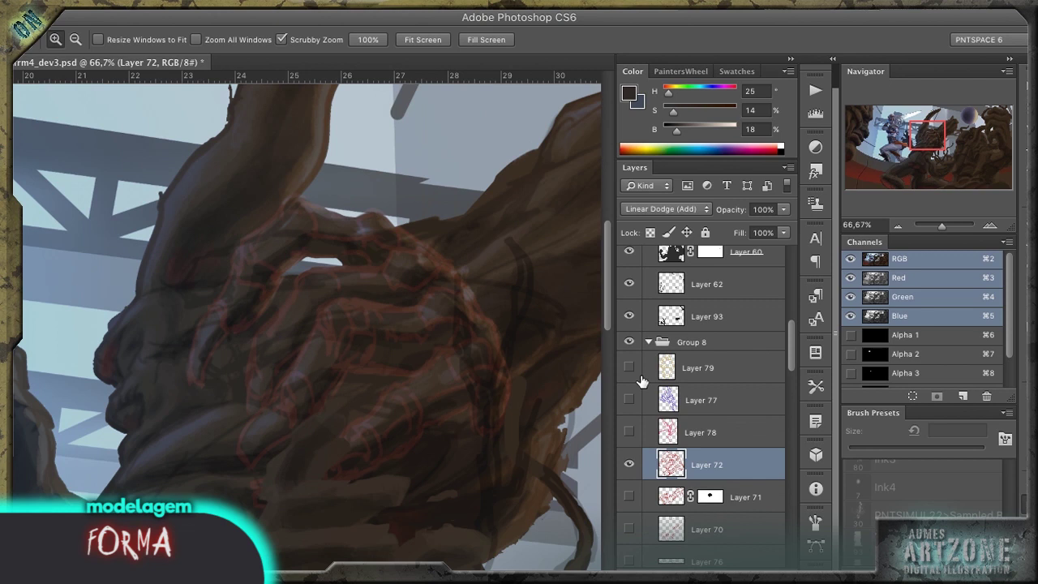
{"action": "scroll", "coordinate": [706, 406], "scroll_direction": "down", "scroll_amount": 5}
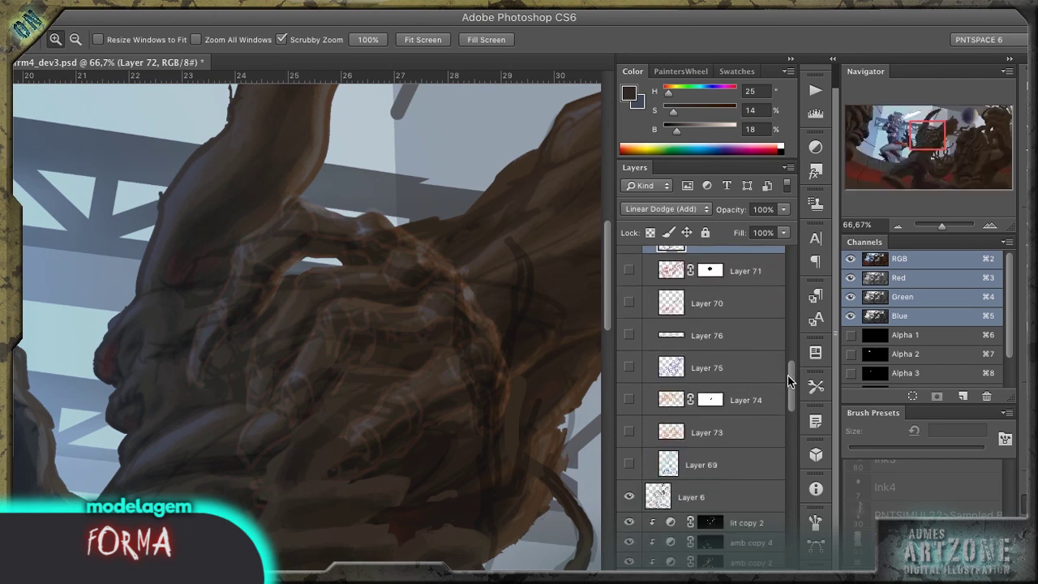
Step: Add a layer mask to Layer 6 and paint out its lines over the clawed hand with a 90 px black brush
{"action": "left_click", "coordinate": [730, 496]}
{"action": "left_click", "coordinate": [630, 496]}
{"action": "left_click", "coordinate": [630, 497]}
{"action": "left_click", "coordinate": [697, 497]}
{"action": "key", "text": "b"}
{"action": "key", "text": "x"}
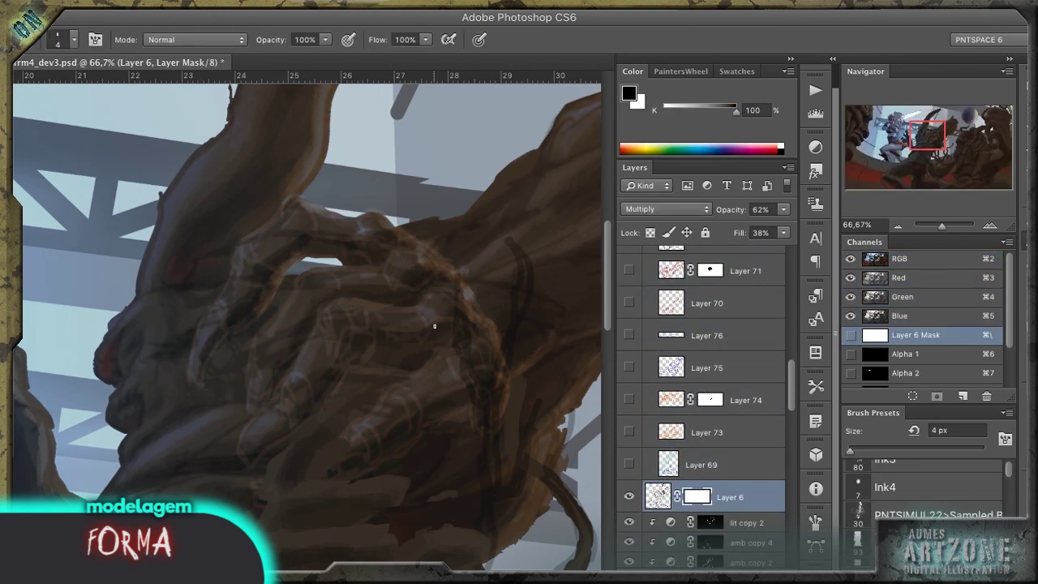
{"action": "left_click", "coordinate": [420, 271]}
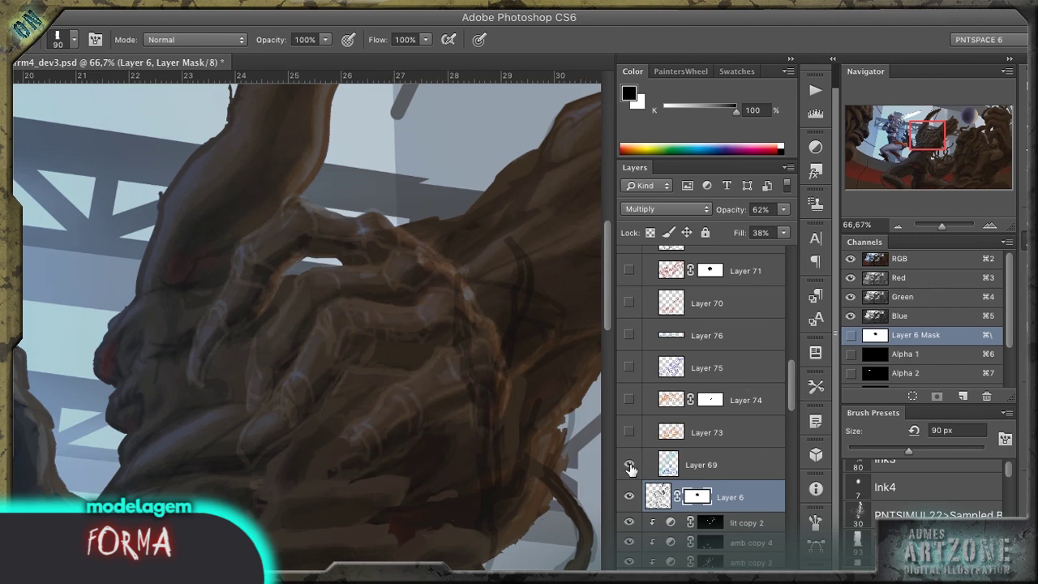
Step: Create a new layer above Layer 6, lasso the palm and back of the clawed hand, and fill it with a dark foreground-to-transparent gradient
{"action": "key", "text": "super+2"}
{"action": "key", "text": "super+shift+n"}
{"action": "key", "text": "Return"}
{"action": "key", "text": "l"}
{"action": "mouse_move", "coordinate": [489, 435]}
{"action": "left_mouse_down"}
{"action": "mouse_move", "coordinate": [255, 406]}
{"action": "mouse_move", "coordinate": [203, 368]}
{"action": "mouse_move", "coordinate": [228, 327]}
{"action": "mouse_move", "coordinate": [276, 342]}
{"action": "mouse_move", "coordinate": [332, 315]}
{"action": "mouse_move", "coordinate": [353, 273]}
{"action": "mouse_move", "coordinate": [401, 236]}
{"action": "mouse_move", "coordinate": [489, 435]}
{"action": "left_mouse_up"}
{"action": "key", "text": "g"}
{"action": "left_click_drag", "start_coordinate": [454, 243], "coordinate": [382, 354]}
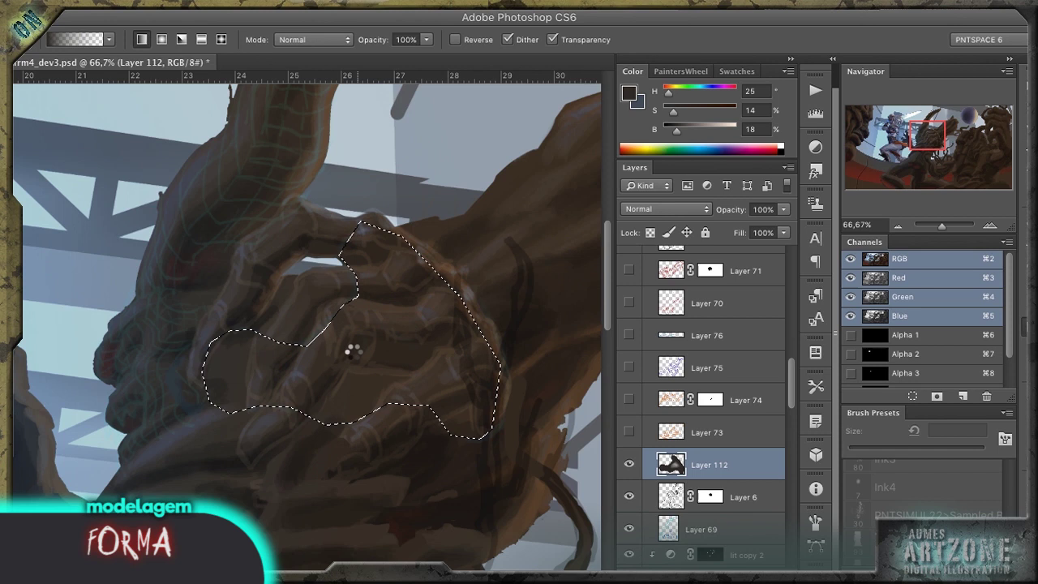
Step: Set the new gradient layer to Multiply, clear the selection, and hide Layer 69
{"action": "key", "text": "shift+alt+m"}
{"action": "key", "text": "m"}
{"action": "key", "text": "super+d"}
{"action": "scroll", "coordinate": [791, 419], "scroll_direction": "down", "scroll_amount": 2}
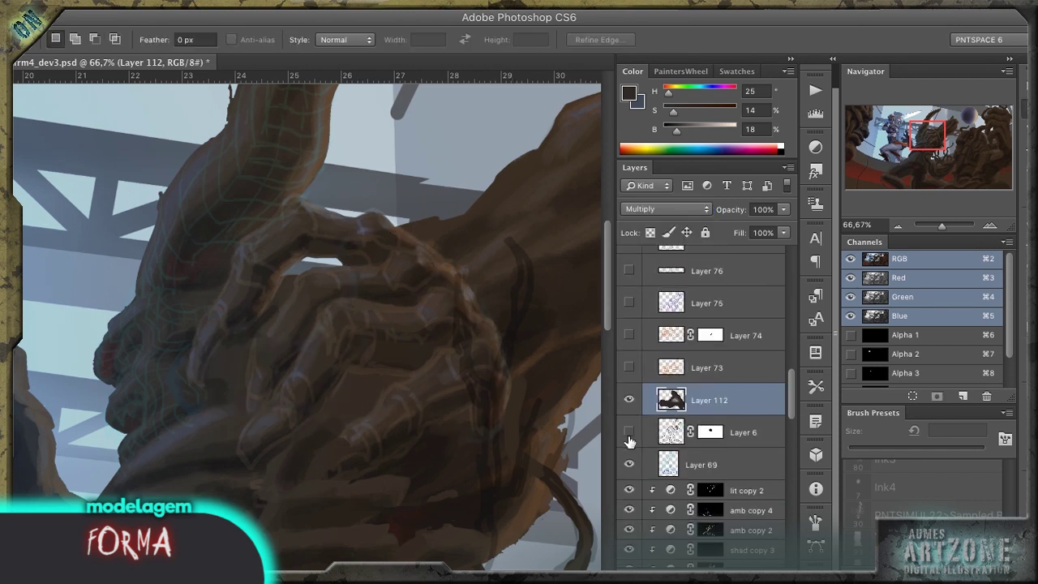
{"action": "scroll", "coordinate": [788, 412], "scroll_direction": "down", "scroll_amount": 3}
{"action": "left_click", "coordinate": [630, 408]}
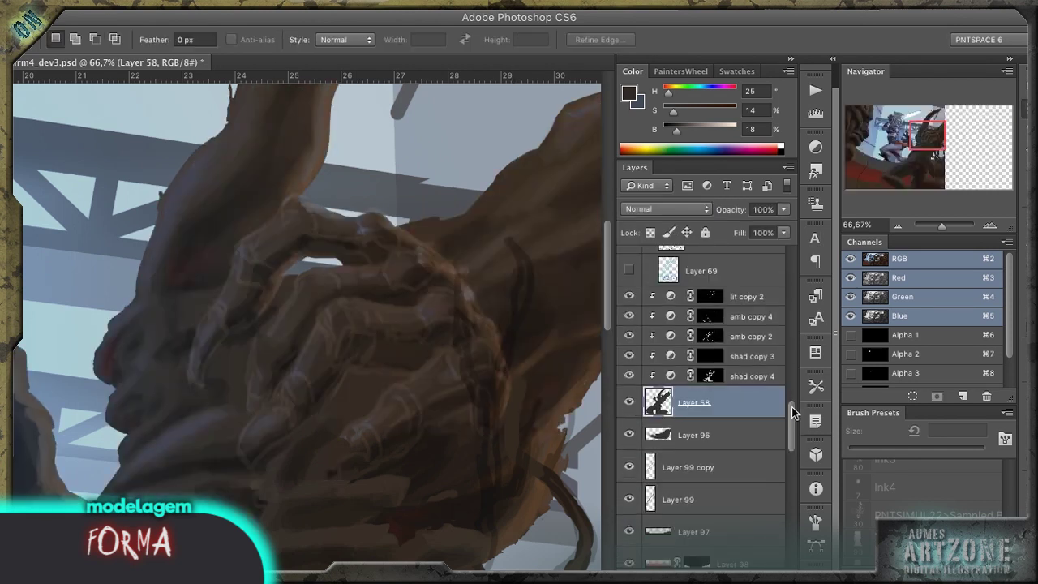
Step: Smudge the shadow edges along the hand's fingers on the shad copy 4 mask with a 30 px brush at 90% strength
{"action": "scroll", "coordinate": [795, 412], "scroll_direction": "down", "scroll_amount": 2}
{"action": "key", "text": "alt+]"}
{"action": "key", "text": "z"}
{"action": "left_click_drag", "start_coordinate": [227, 283], "coordinate": [267, 264]}
{"action": "key", "text": "r"}
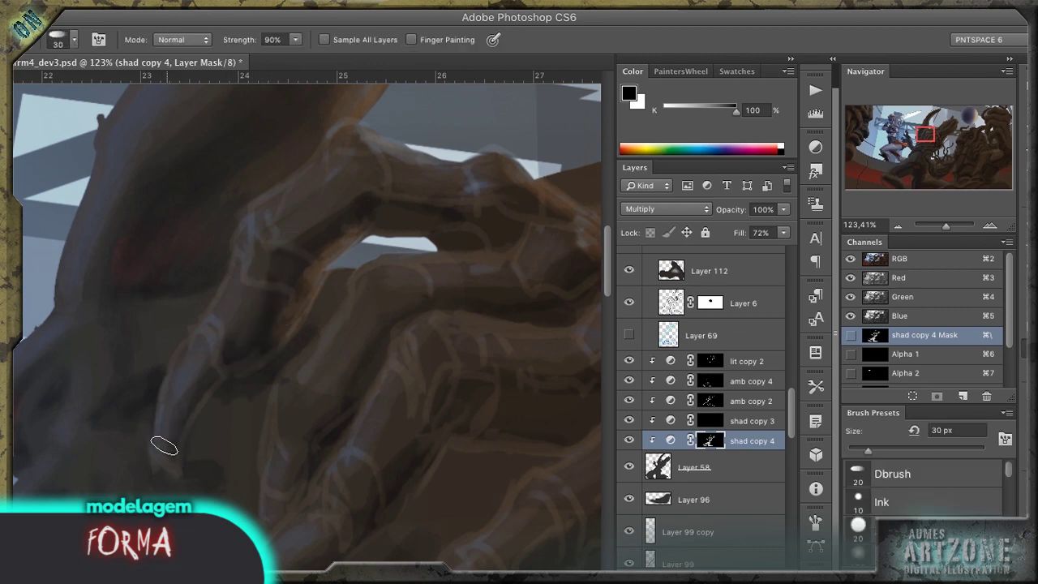
{"action": "left_click_drag", "start_coordinate": [371, 197], "coordinate": [487, 199]}
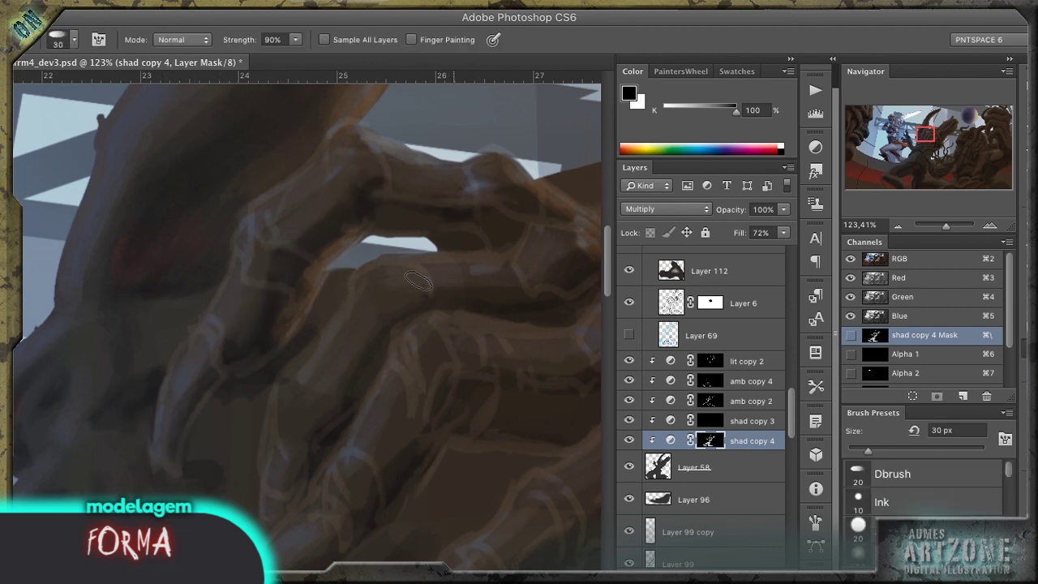
{"action": "scroll", "coordinate": [701, 365], "scroll_direction": "up", "scroll_amount": 5}
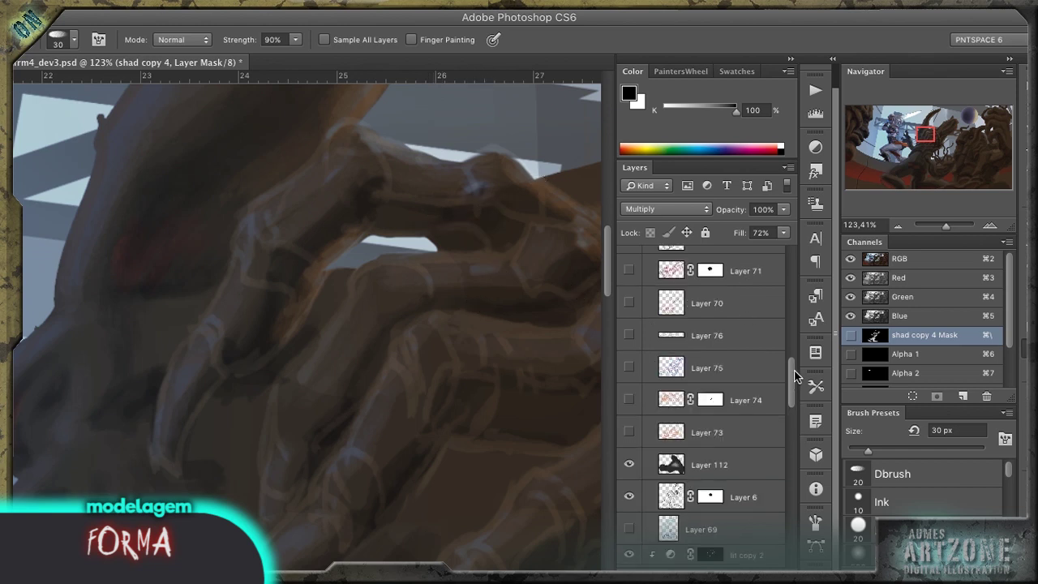
Step: Set Layer 72, placed above Layer 112, to the Multiply blend mode
{"action": "left_click", "coordinate": [708, 414]}
{"action": "left_click", "coordinate": [665, 210]}
{"action": "left_click", "coordinate": [674, 123]}
{"action": "left_click_drag", "start_coordinate": [459, 357], "coordinate": [346, 313]}
Step: Duplicate Layer 72, hide the copy, and set the original layer to Linear Dodge (Add)
{"action": "key", "text": "super+j"}
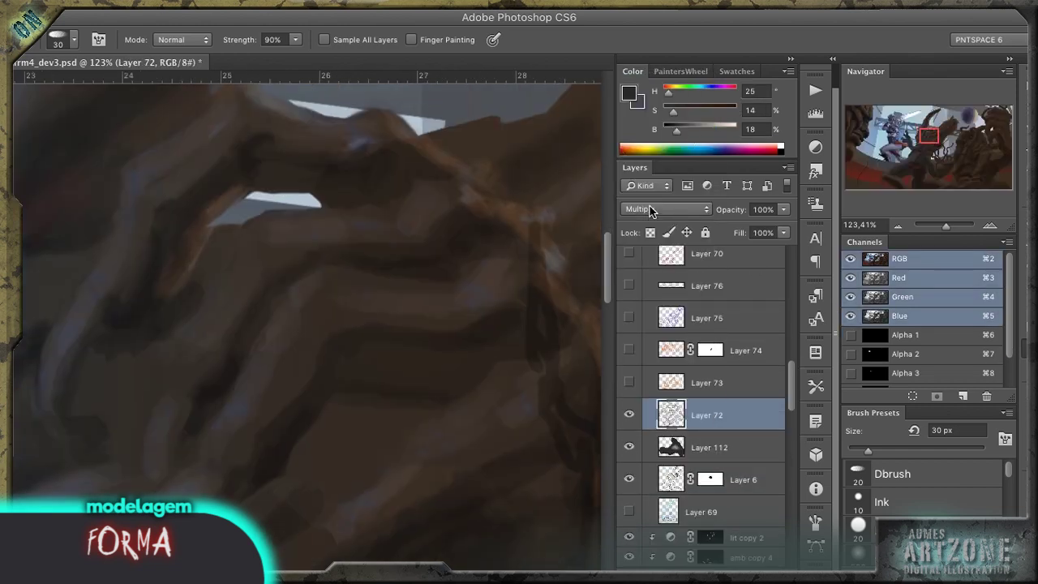
{"action": "left_click", "coordinate": [665, 209]}
{"action": "left_click", "coordinate": [670, 165]}
{"action": "left_click", "coordinate": [629, 415]}
{"action": "left_click", "coordinate": [708, 447]}
{"action": "key", "text": "alt+shift+w"}
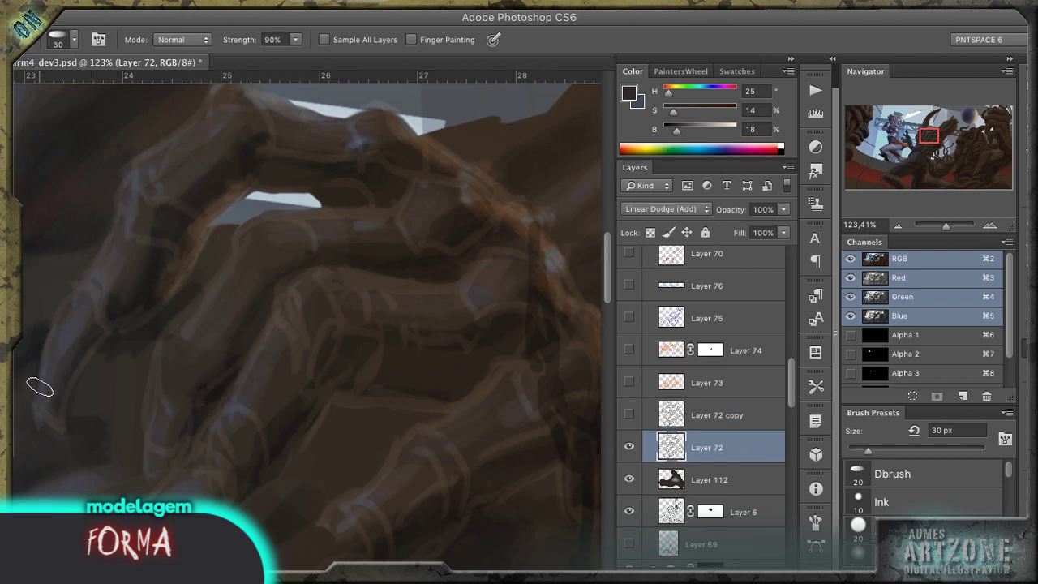
Step: Smudge the claw tips and finger lines on Layer 72 with the 30 px brush at 90% strength
{"action": "left_click_drag", "start_coordinate": [24, 428], "coordinate": [51, 413]}
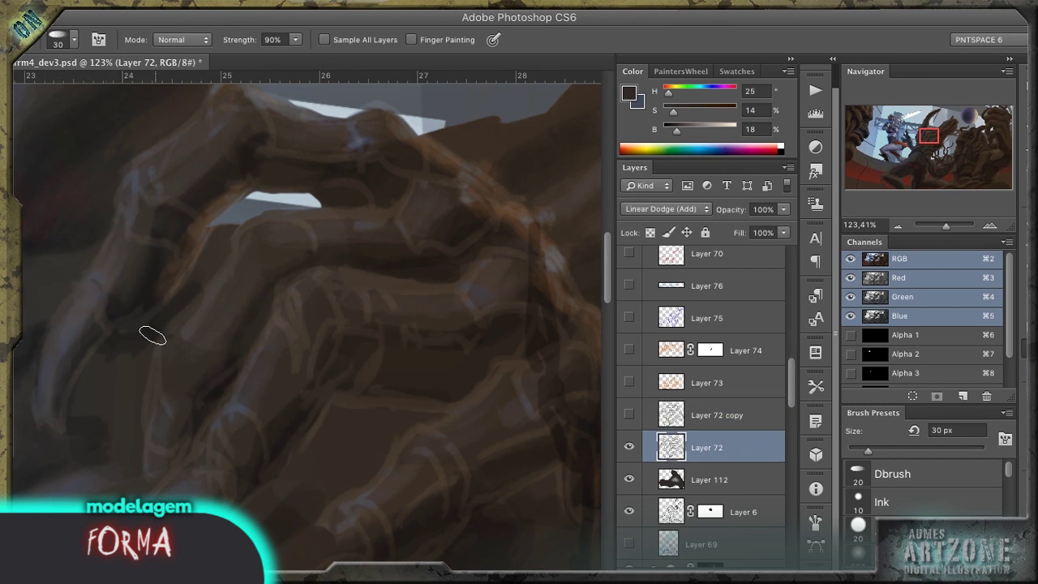
{"action": "scroll", "coordinate": [275, 347], "scroll_direction": "down", "scroll_amount": 3}
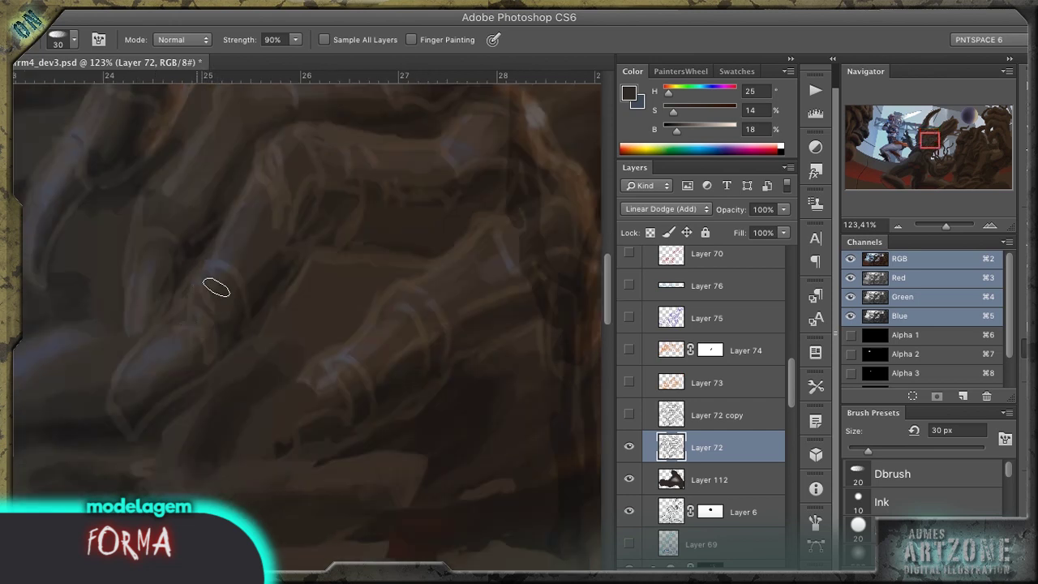
{"action": "left_click_drag", "start_coordinate": [191, 329], "coordinate": [197, 330]}
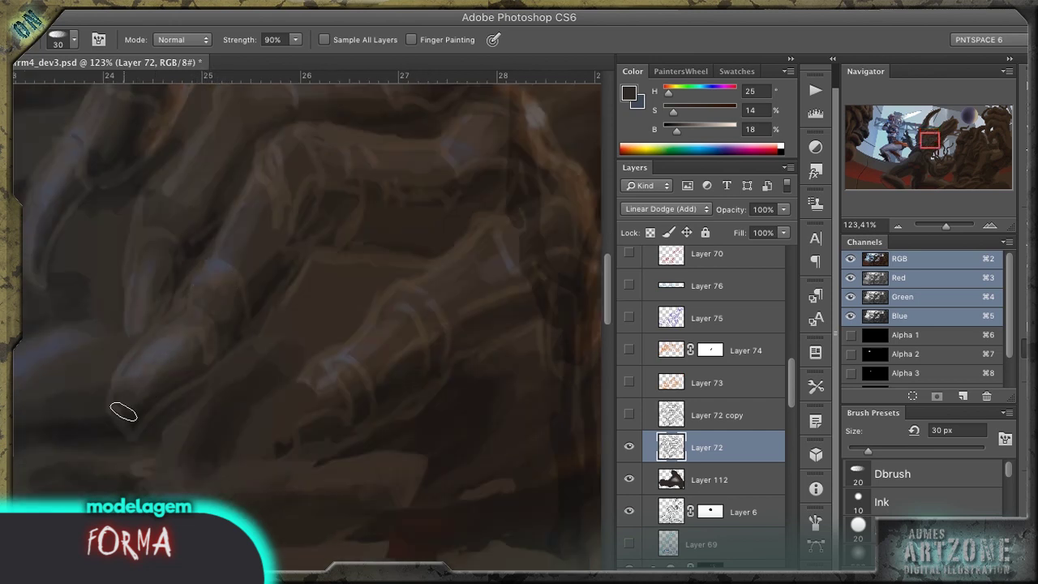
{"action": "left_click", "coordinate": [671, 447], "text": "ctrl"}
{"action": "mouse_move", "coordinate": [791, 383]}
{"action": "left_mouse_down"}
{"action": "mouse_move", "coordinate": [791, 324]}
{"action": "mouse_move", "coordinate": [791, 379]}
{"action": "left_mouse_up"}
{"action": "scroll", "coordinate": [791, 380], "scroll_direction": "down", "scroll_amount": 3}
{"action": "key", "text": "ctrl+d"}
{"action": "key", "text": "m"}
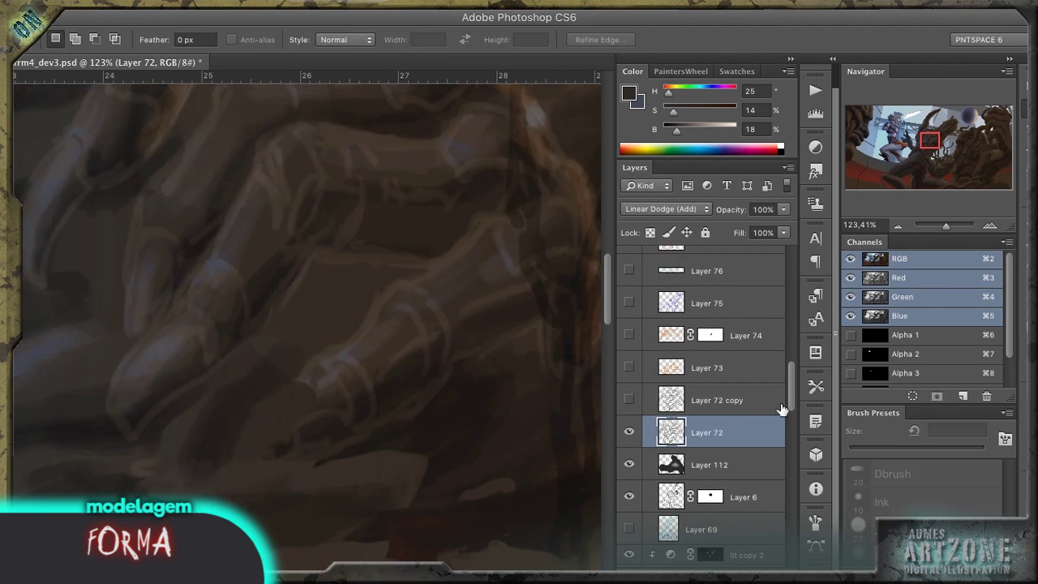
Step: Hide the adjustment layers from lit copy 2 down to shad copy 4, and load the creature's silhouette as a selection
{"action": "scroll", "coordinate": [781, 413], "scroll_direction": "down", "scroll_amount": 3}
{"action": "left_click", "coordinate": [630, 388]}
{"action": "left_click", "coordinate": [629, 389]}
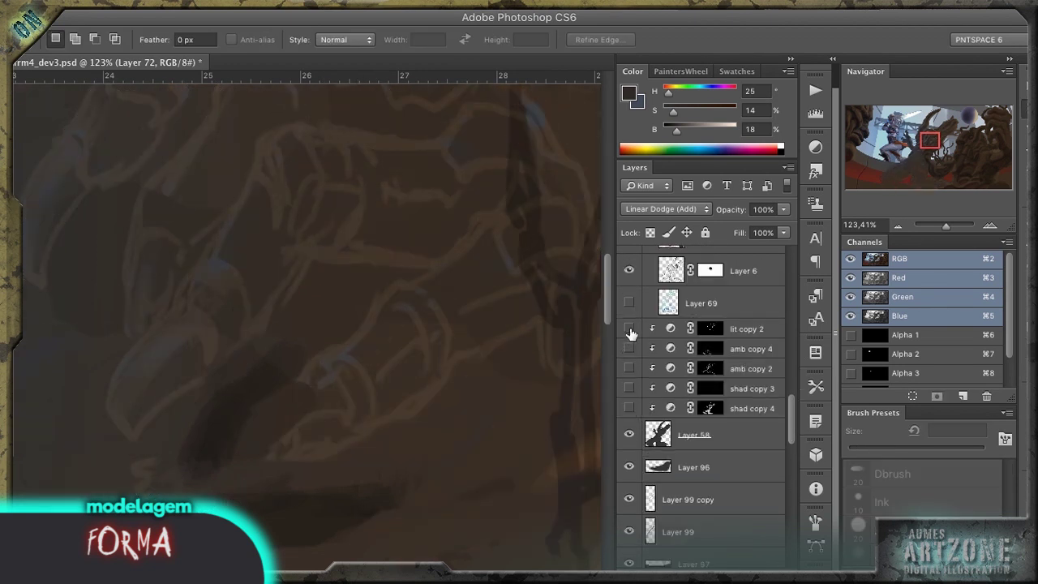
{"action": "scroll", "coordinate": [791, 378], "scroll_direction": "up", "scroll_amount": 5}
{"action": "scroll", "coordinate": [629, 450], "scroll_direction": "down", "scroll_amount": 6}
{"action": "left_click", "coordinate": [628, 307]}
{"action": "scroll", "coordinate": [768, 432], "scroll_direction": "down", "scroll_amount": 3}
{"action": "scroll", "coordinate": [768, 434], "scroll_direction": "up", "scroll_amount": 6}
{"action": "key", "text": "r"}
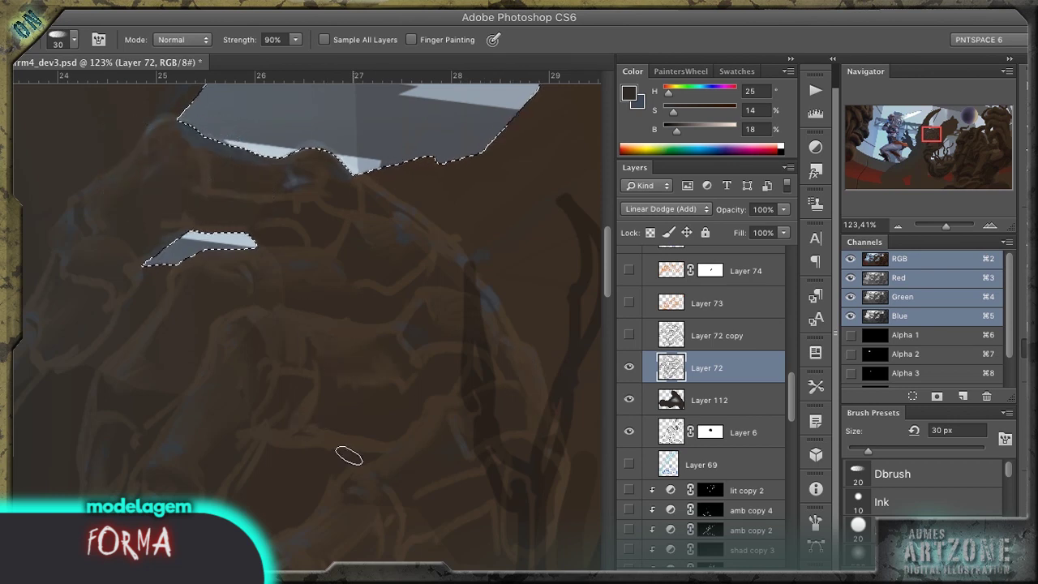
Step: Show the shad copy 4 adjustment above Layer 58 and make its mask active, keeping the creature's silhouette selected
{"action": "key", "text": "super+minus"}
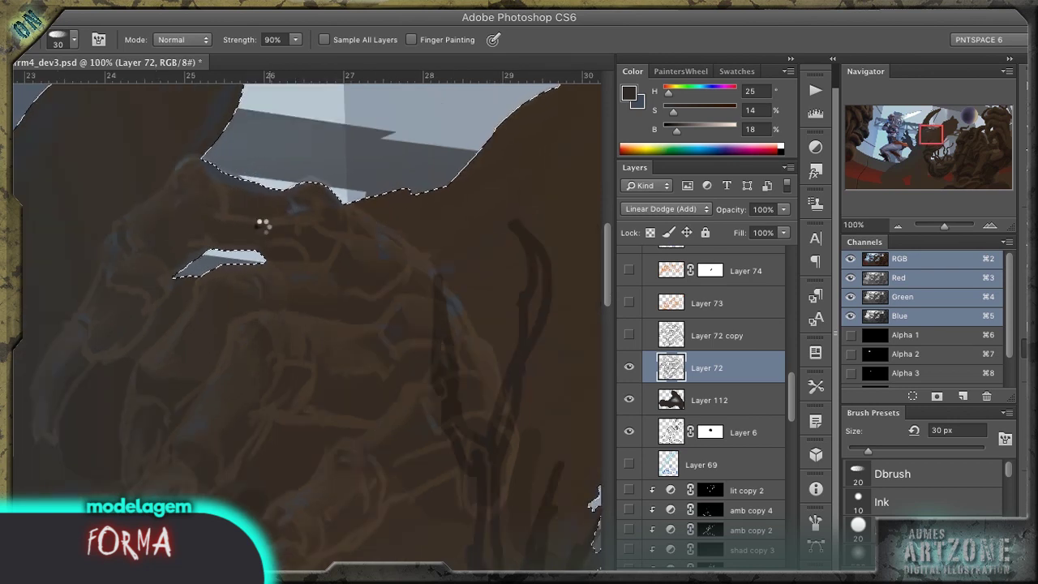
{"action": "scroll", "coordinate": [714, 365], "scroll_direction": "down", "scroll_amount": 5}
{"action": "left_click", "coordinate": [734, 313]}
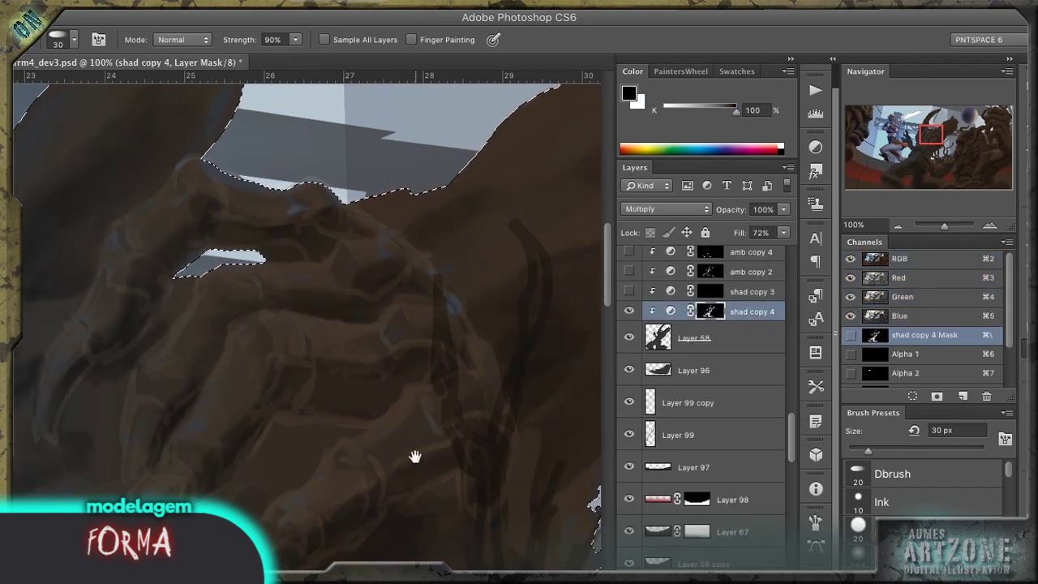
{"action": "left_click_drag", "start_coordinate": [415, 457], "coordinate": [169, 278]}
{"action": "mouse_move", "coordinate": [484, 313]}
{"action": "left_mouse_down"}
{"action": "mouse_move", "coordinate": [543, 255]}
{"action": "mouse_move", "coordinate": [217, 474]}
{"action": "left_mouse_up"}
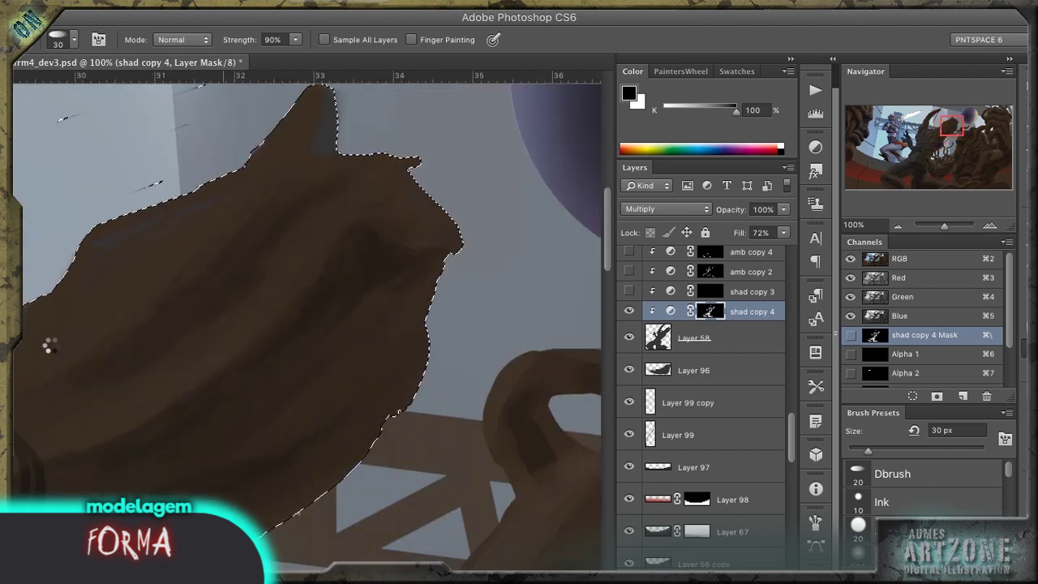
Step: Show shad copy 3, clear the selection, and work on its mask over the hand with a 25 px white brush at 30% opacity
{"action": "key", "text": "ctrl+minus"}
{"action": "key", "text": "ctrl+minus"}
{"action": "key", "text": "ctrl+minus"}
{"action": "key", "text": "z"}
{"action": "left_click_drag", "start_coordinate": [343, 320], "coordinate": [519, 320]}
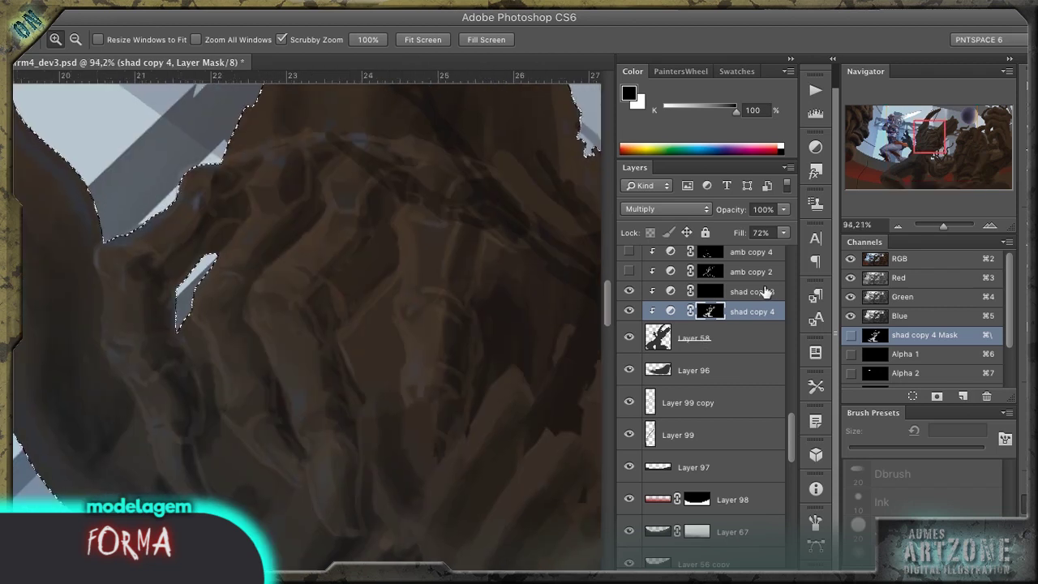
{"action": "left_click", "coordinate": [765, 292]}
{"action": "key", "text": "ctrl+d"}
{"action": "key", "text": "b"}
{"action": "key", "text": "x"}
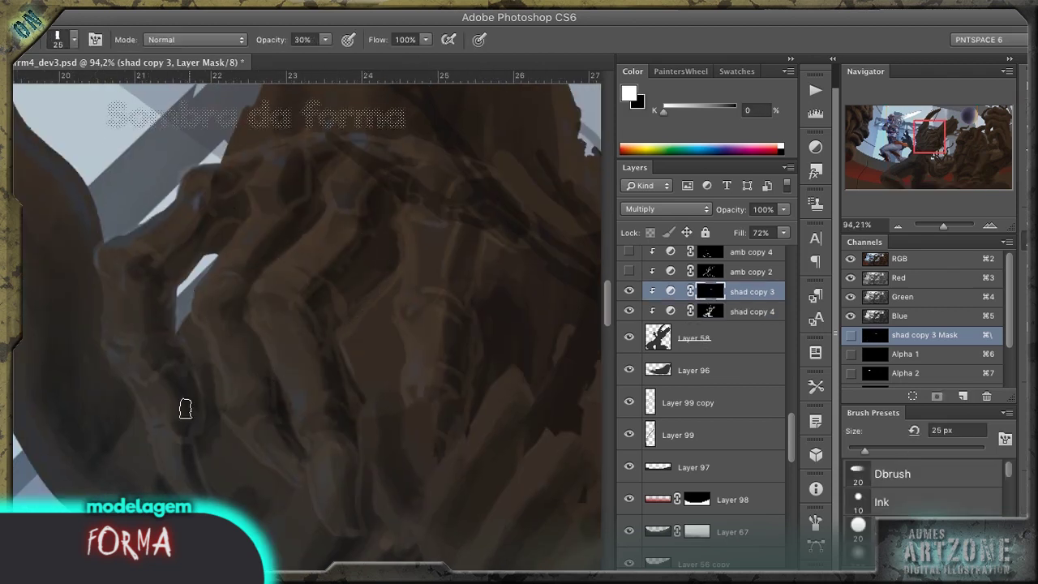
{"action": "left_click_drag", "start_coordinate": [568, 310], "coordinate": [408, 311]}
{"action": "left_click_drag", "start_coordinate": [372, 378], "coordinate": [219, 417]}
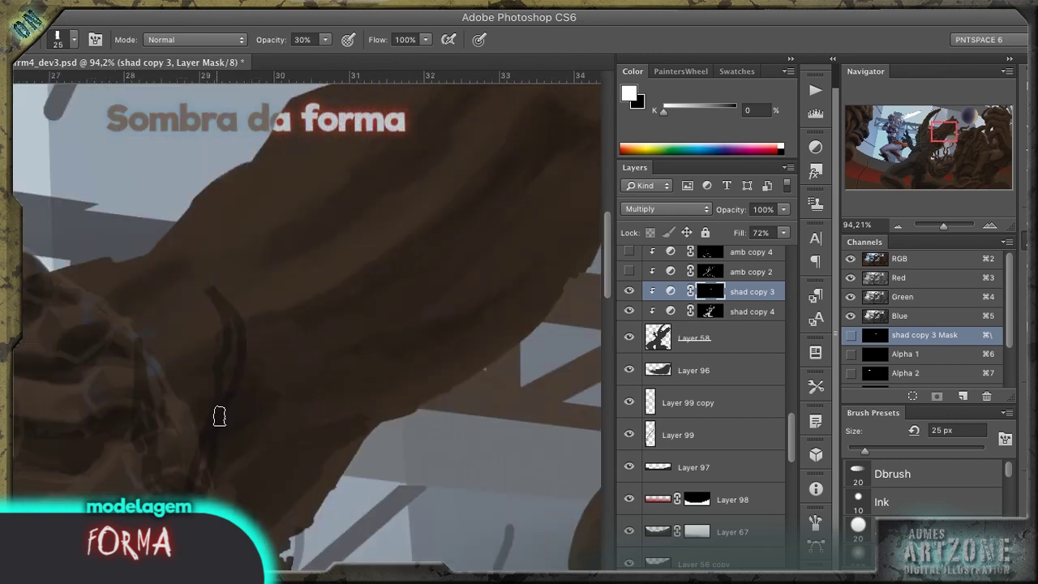
Step: Show the amb copy 2 and bnce light adjustments above the shadow layers, and save the document
{"action": "scroll", "coordinate": [503, 235], "scroll_direction": "down", "scroll_amount": 1}
{"action": "scroll", "coordinate": [581, 217], "scroll_direction": "down", "scroll_amount": 1}
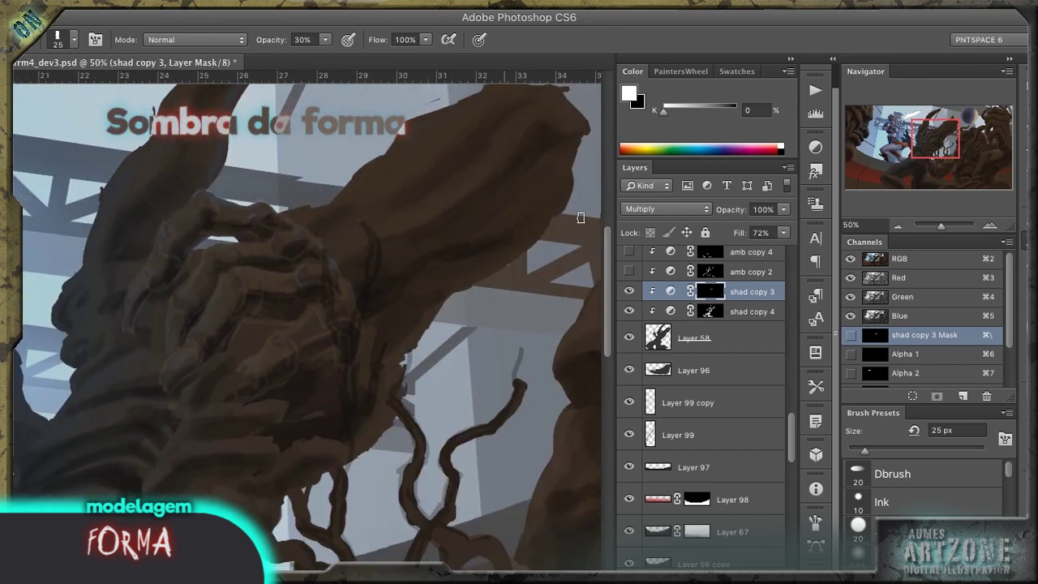
{"action": "left_click_drag", "start_coordinate": [629, 252], "coordinate": [629, 271]}
{"action": "left_click", "coordinate": [703, 273]}
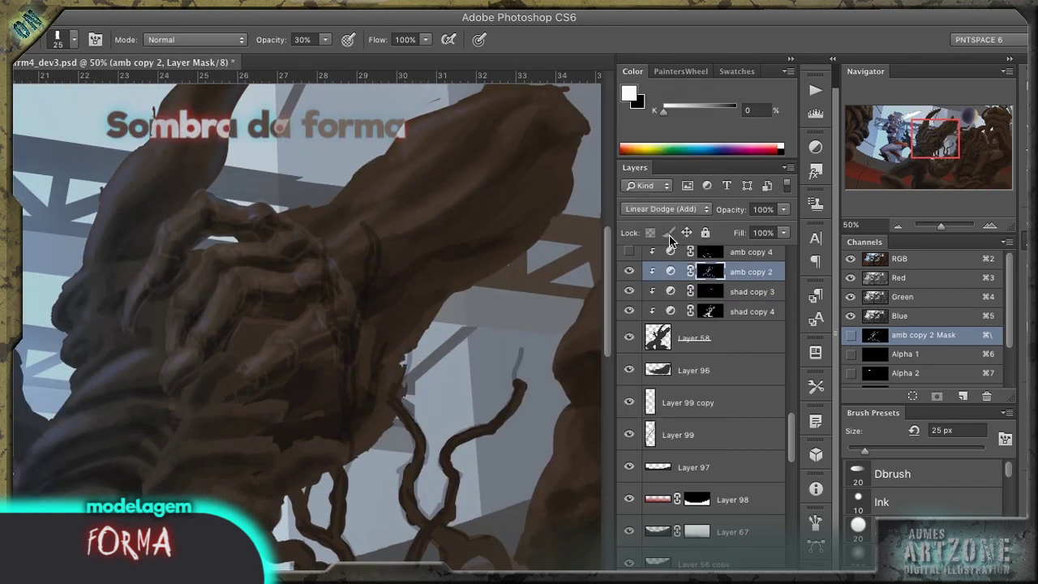
{"action": "key", "text": "ctrl+minus"}
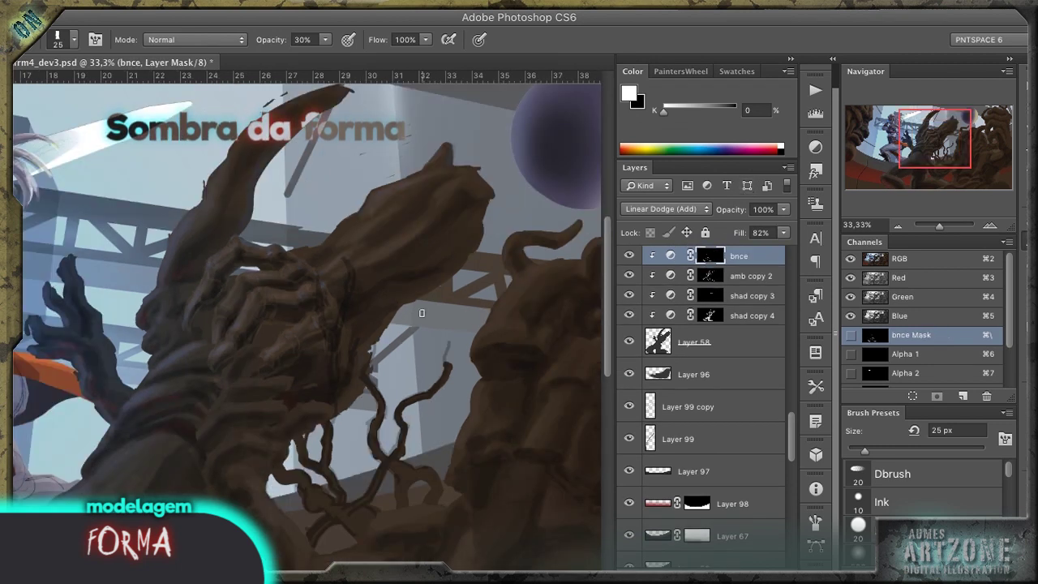
{"action": "key", "text": "ctrl+minus"}
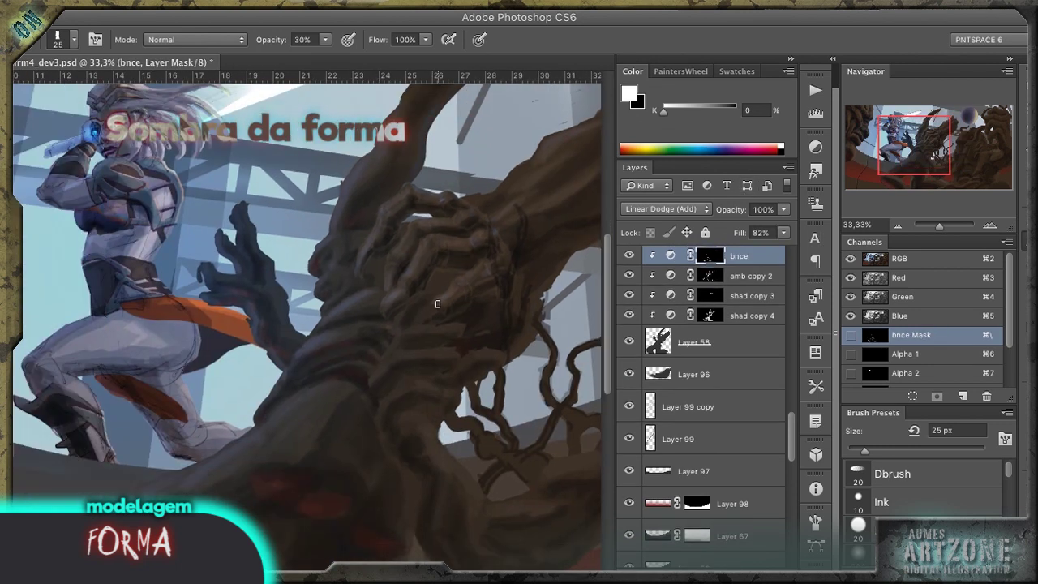
{"action": "scroll", "coordinate": [401, 290], "scroll_direction": "left", "scroll_amount": 3}
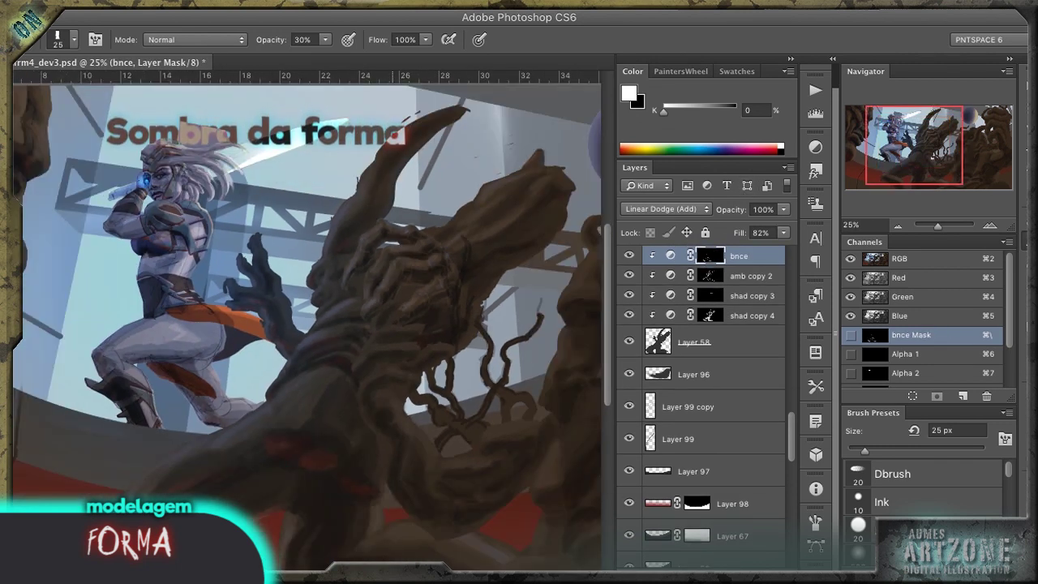
{"action": "key", "text": "ctrl+s"}
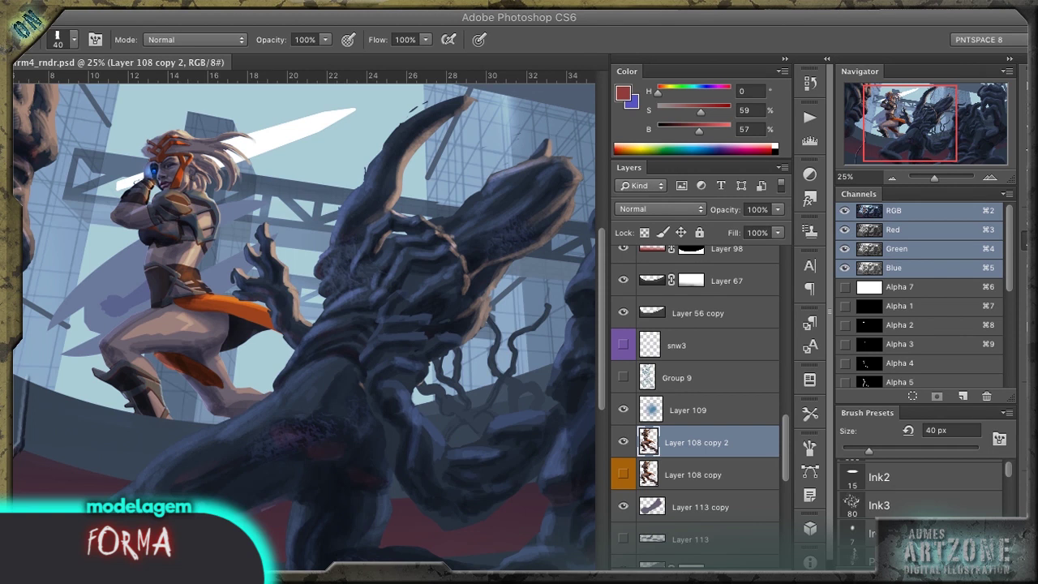
Step: Label the creature's lit copy 2 layer orange and hide Layer 121 above it
{"action": "scroll", "coordinate": [787, 442], "scroll_direction": "up", "scroll_amount": 5}
{"action": "left_click", "coordinate": [730, 418]}
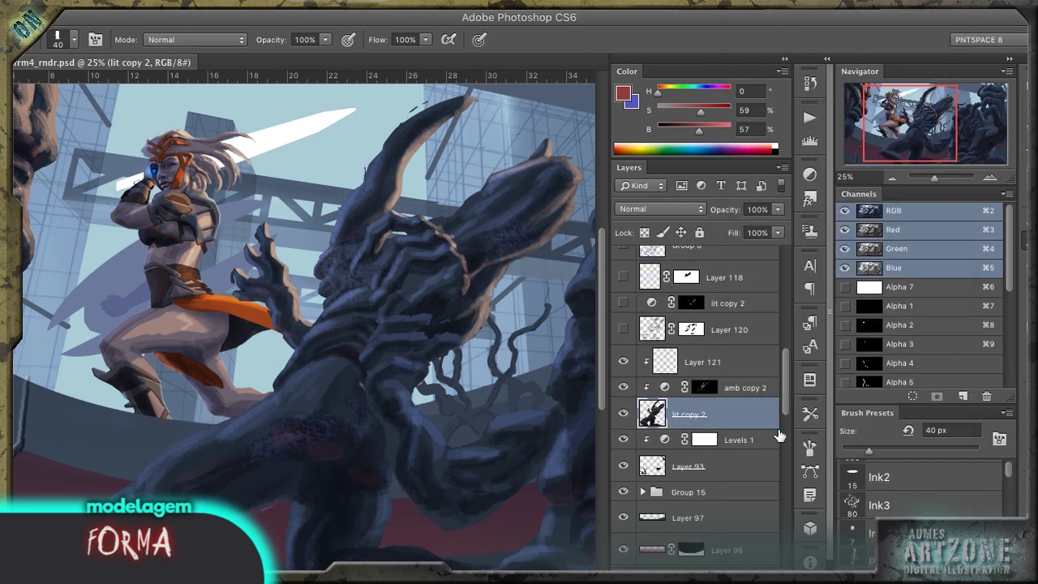
{"action": "left_click", "coordinate": [623, 303]}
{"action": "right_click", "coordinate": [747, 361]}
{"action": "left_click", "coordinate": [787, 324]}
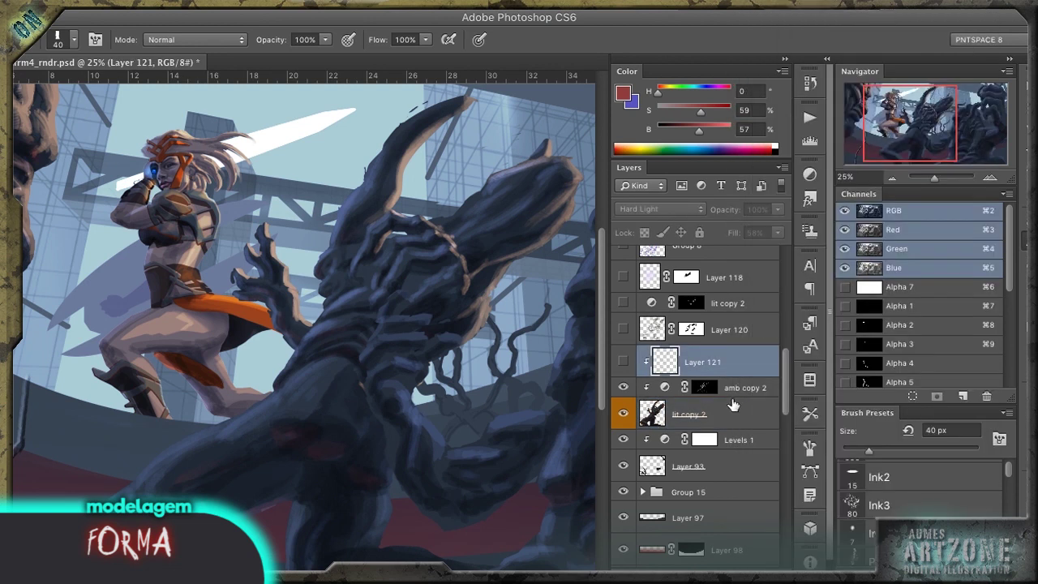
Step: Merge amb copy 2 into the orange creature layer and rename the result crtr_2
{"action": "double_click", "coordinate": [694, 395]}
{"action": "type", "text": "crtr_2"}
{"action": "key", "text": "Return"}
Step: Label the Group 8 contour-line layer blue and set it to Multiply with 46% fill
{"action": "key", "text": "z"}
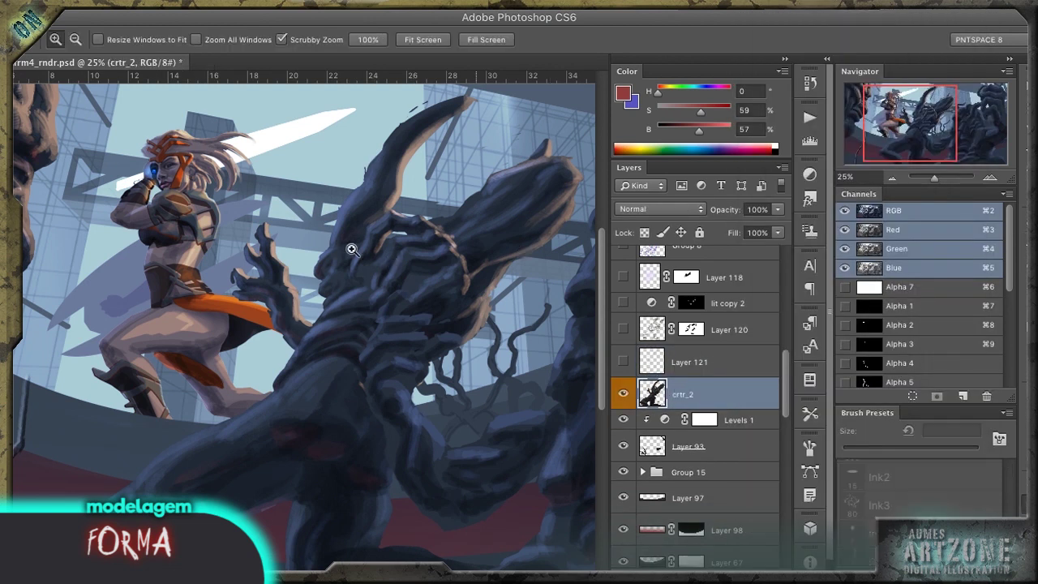
{"action": "left_click_drag", "start_coordinate": [347, 232], "coordinate": [412, 189]}
{"action": "scroll", "coordinate": [664, 324], "scroll_direction": "up", "scroll_amount": 3}
{"action": "right_click", "coordinate": [704, 342]}
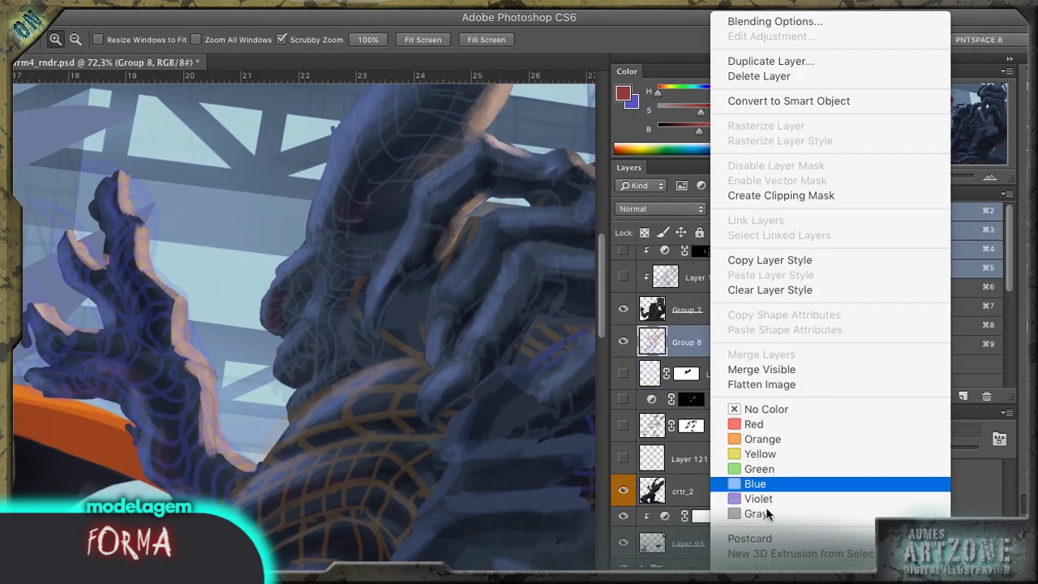
{"action": "left_click", "coordinate": [730, 344]}
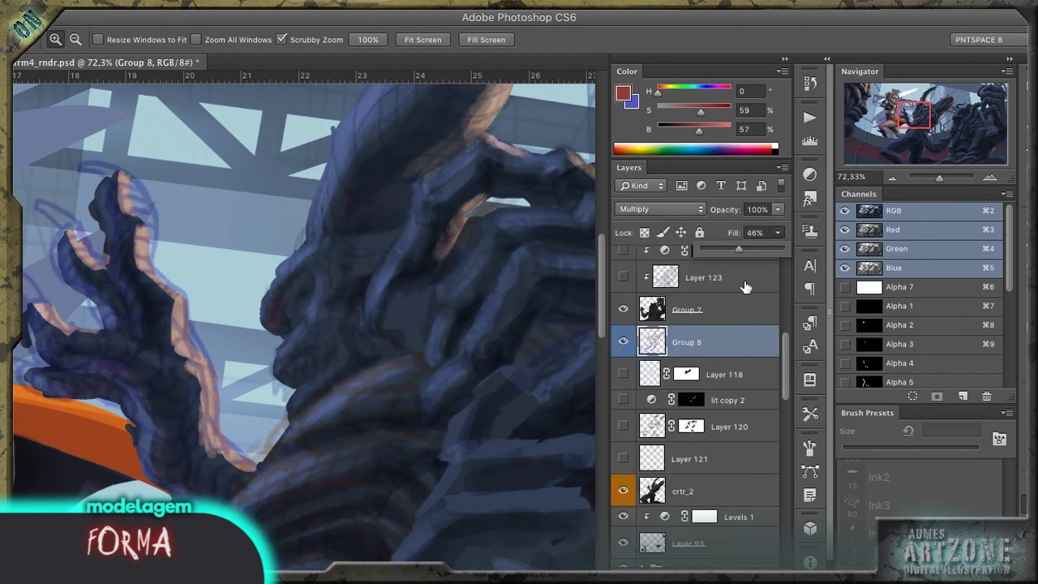
Step: Blend the face's tones on the crtr_2 layer with the 10 px Very Wet Mixer Brush
{"action": "left_click", "coordinate": [714, 487]}
{"action": "mouse_move", "coordinate": [515, 318]}
{"action": "left_mouse_down"}
{"action": "mouse_move", "coordinate": [179, 252]}
{"action": "mouse_move", "coordinate": [122, 285]}
{"action": "left_mouse_up"}
{"action": "key", "text": "b"}
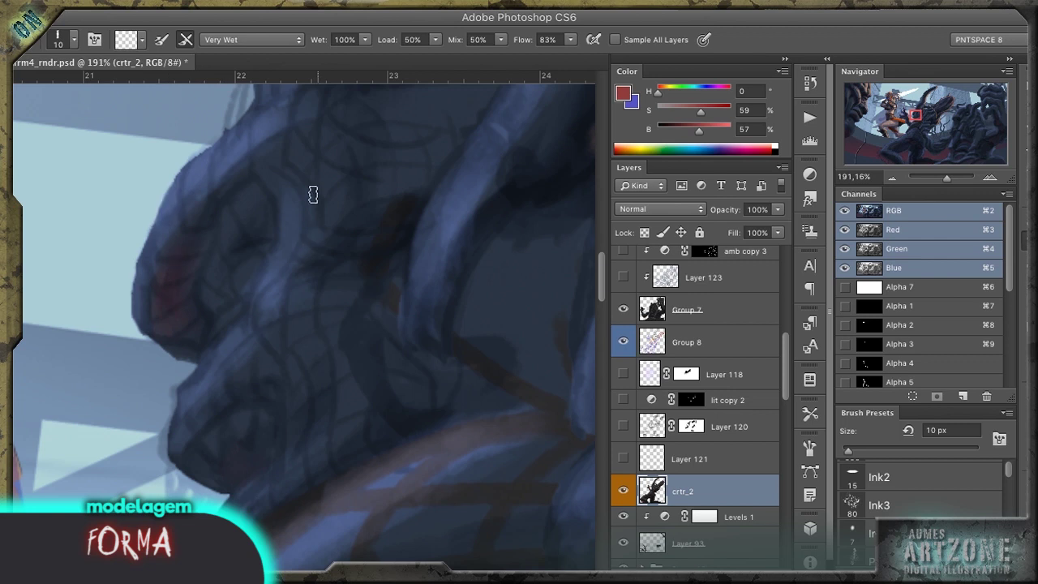
Step: Dodge and burn the eye socket, nose and jaw along the contour lines with a 9 px brush at 20% exposure
{"action": "key", "text": "o"}
{"action": "key", "text": "bracketleft"}
{"action": "key", "text": "bracketleft"}
{"action": "key", "text": "bracketleft"}
{"action": "key", "text": "bracketleft"}
{"action": "key", "text": "bracketleft"}
{"action": "key", "text": "bracketleft"}
{"action": "key", "text": "bracketleft"}
{"action": "key", "text": "bracketleft"}
{"action": "key", "text": "bracketleft"}
{"action": "key", "text": "bracketleft"}
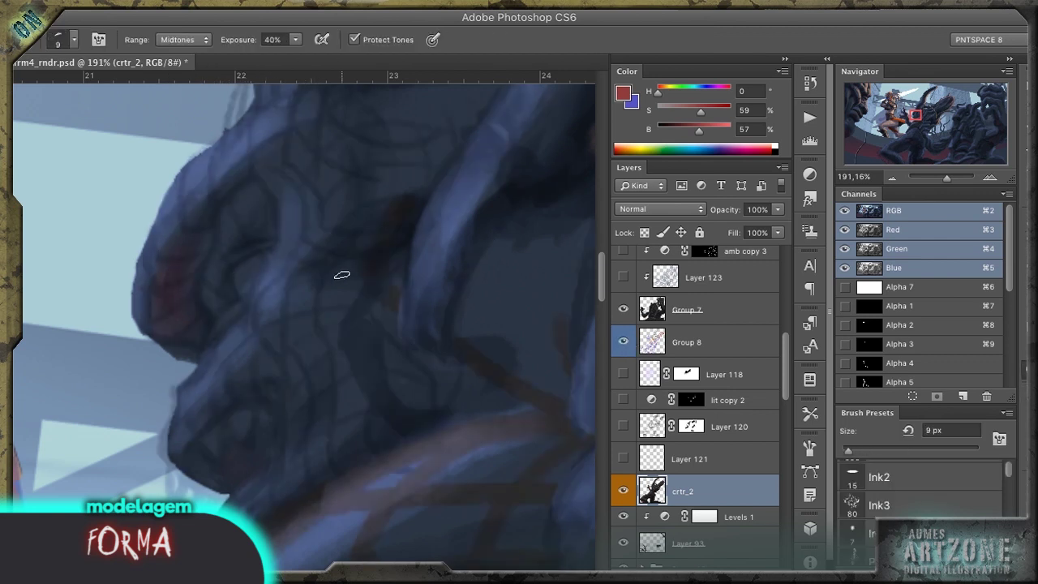
{"action": "key", "text": "2"}
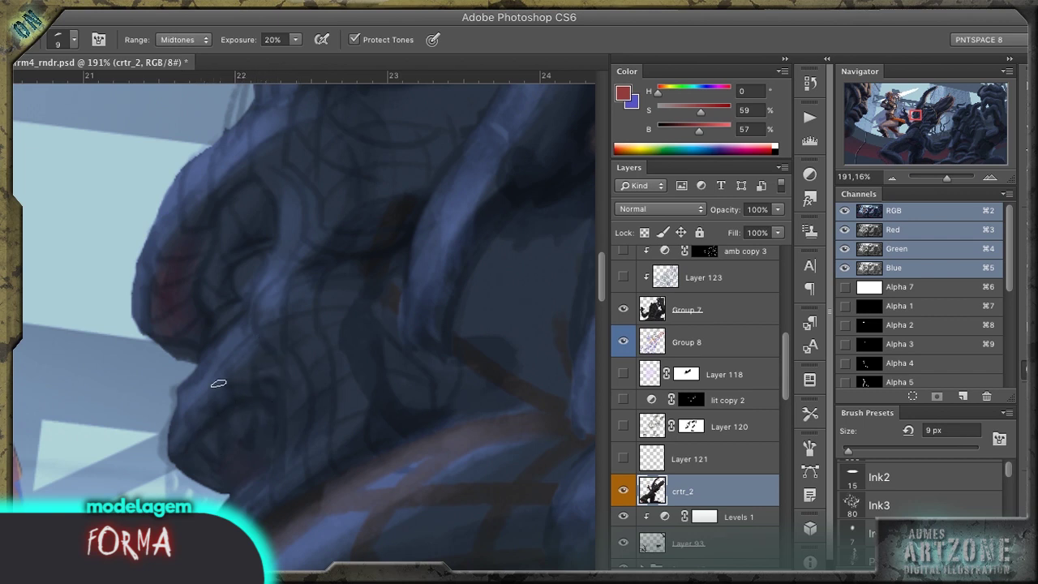
Step: Hide the Group 8 contour lines and model highlights along the brow, snout and lips at 20% exposure
{"action": "left_click", "coordinate": [624, 342]}
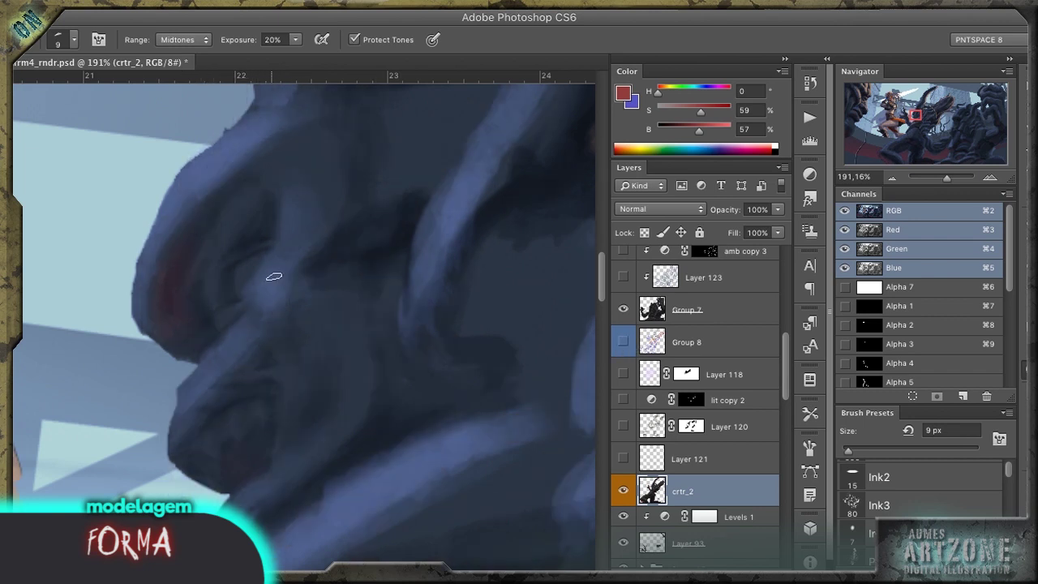
{"action": "left_click_drag", "start_coordinate": [213, 168], "coordinate": [169, 191]}
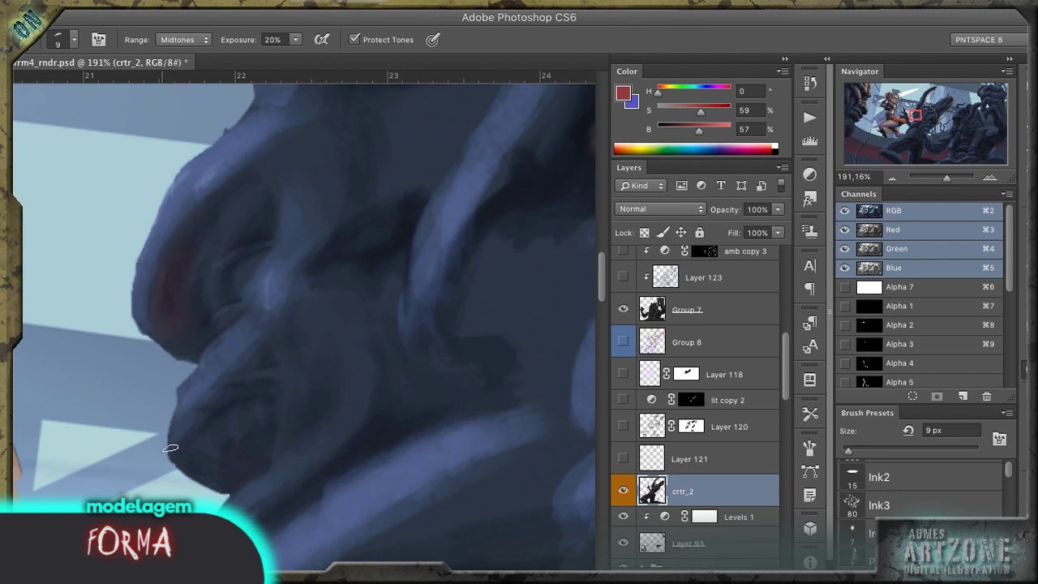
{"action": "left_click_drag", "start_coordinate": [187, 396], "coordinate": [181, 413]}
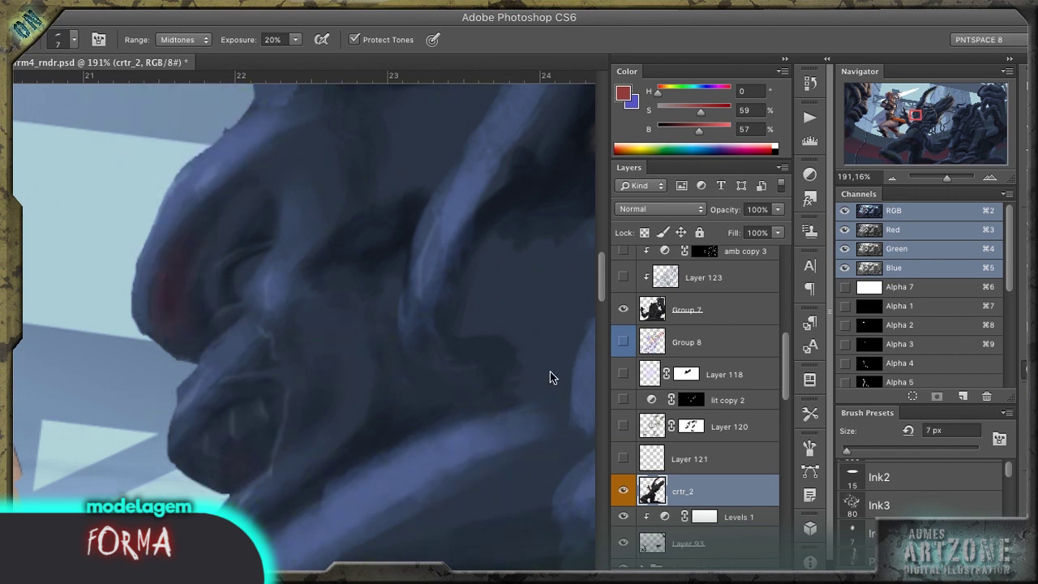
Step: Paint a glowing green eye with a 4 px brush in Color Dodge mode at 10% opacity
{"action": "key", "text": "b"}
{"action": "left_click", "coordinate": [195, 40]}
{"action": "left_click", "coordinate": [198, 171]}
{"action": "mouse_move", "coordinate": [252, 260]}
{"action": "left_mouse_down"}
{"action": "mouse_move", "coordinate": [232, 273]}
{"action": "mouse_move", "coordinate": [237, 283]}
{"action": "left_mouse_up"}
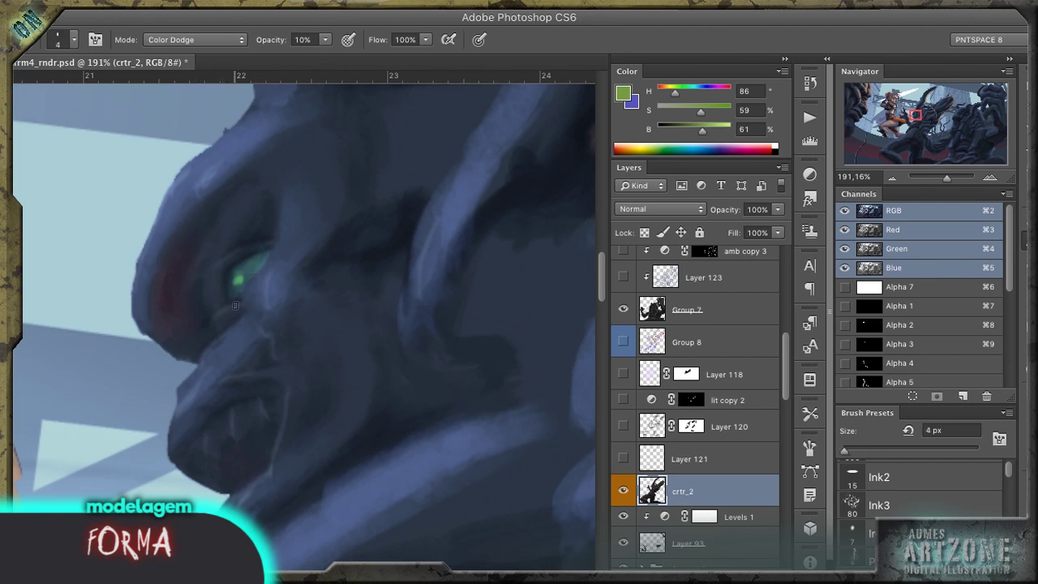
{"action": "key", "text": "shift+b"}
Step: Smudge the snout's edge at 8 px and 90% strength, and model fine wrinkles above the eye at 20% exposure
{"action": "key", "text": "r"}
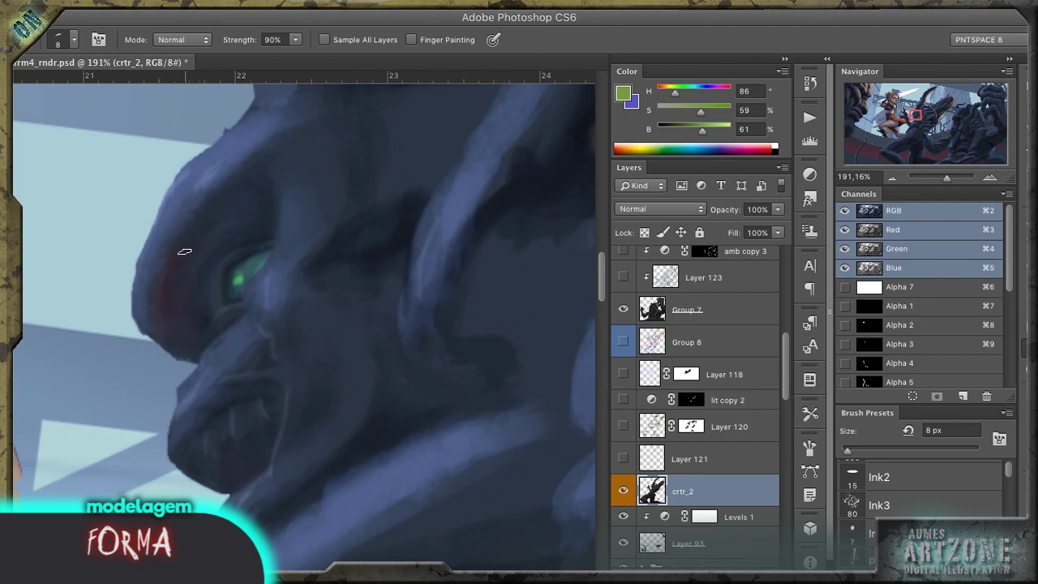
{"action": "left_click_drag", "start_coordinate": [150, 328], "coordinate": [177, 357]}
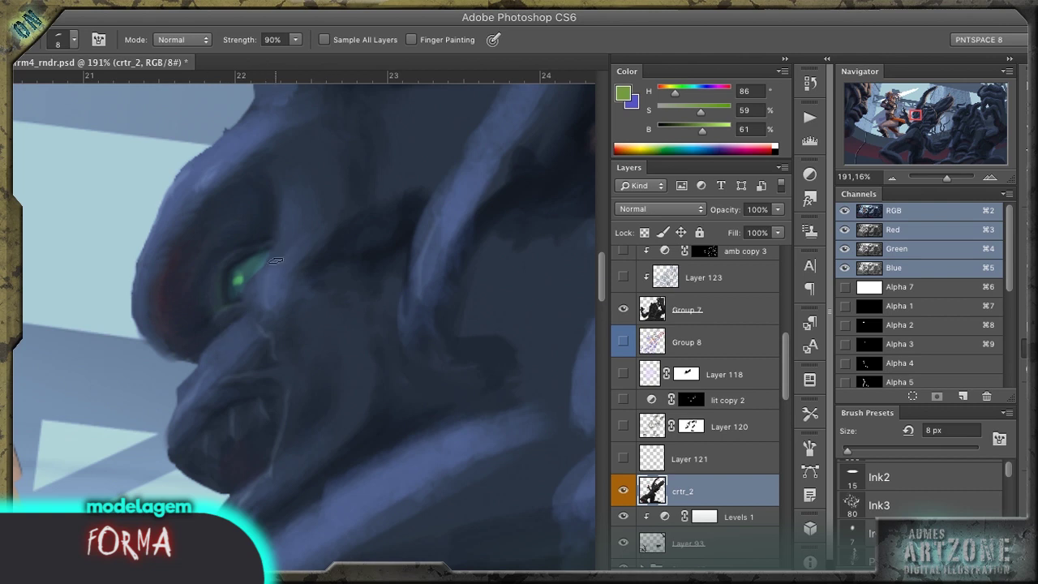
{"action": "key", "text": "o"}
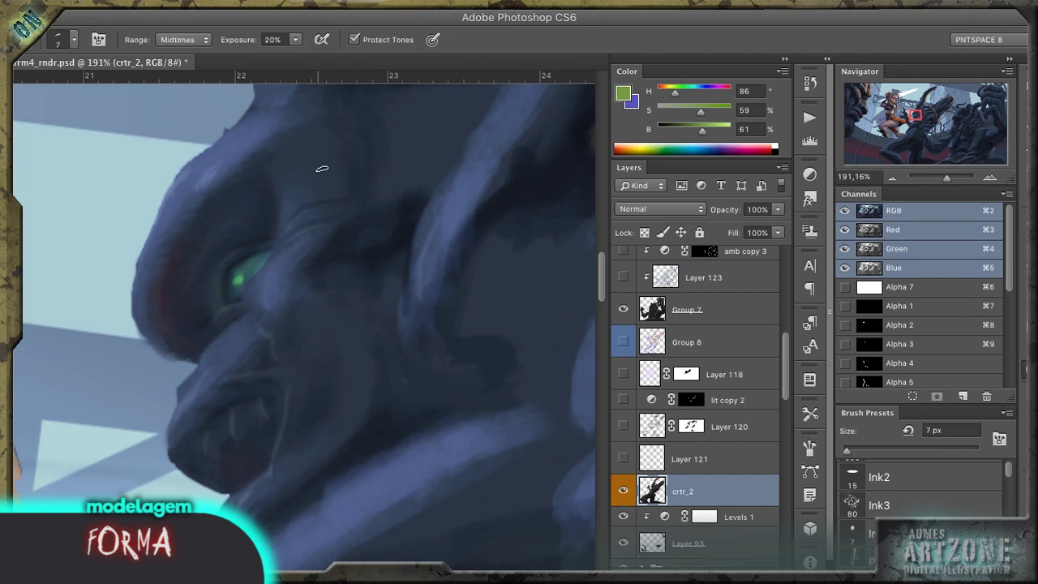
{"action": "key", "text": "b"}
{"action": "key", "text": "r"}
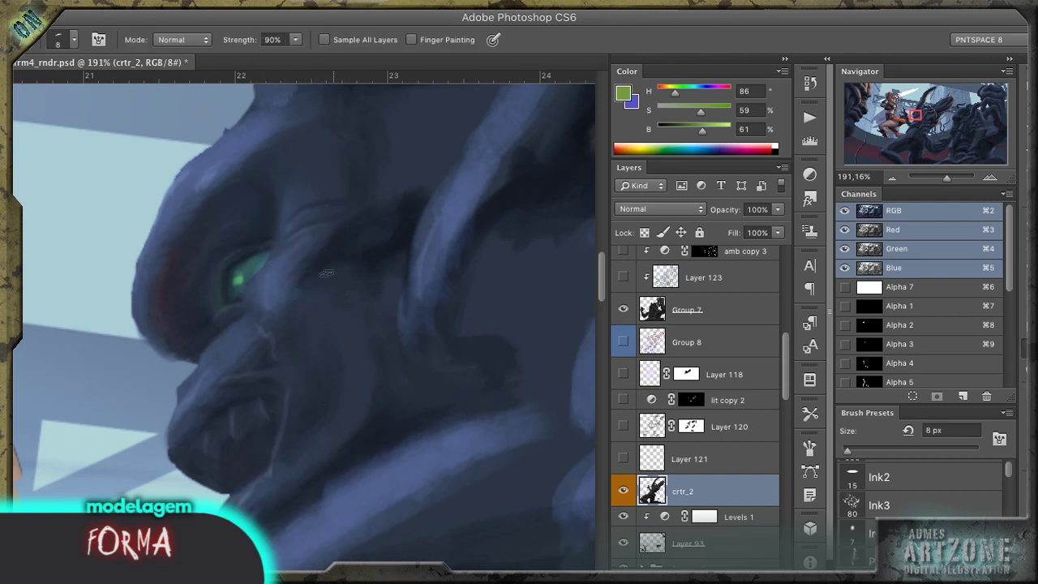
Step: Show the Group 8 contour lines and sharpen the teeth and mouth folds along them at 7 px, 20% exposure
{"action": "left_click", "coordinate": [623, 342]}
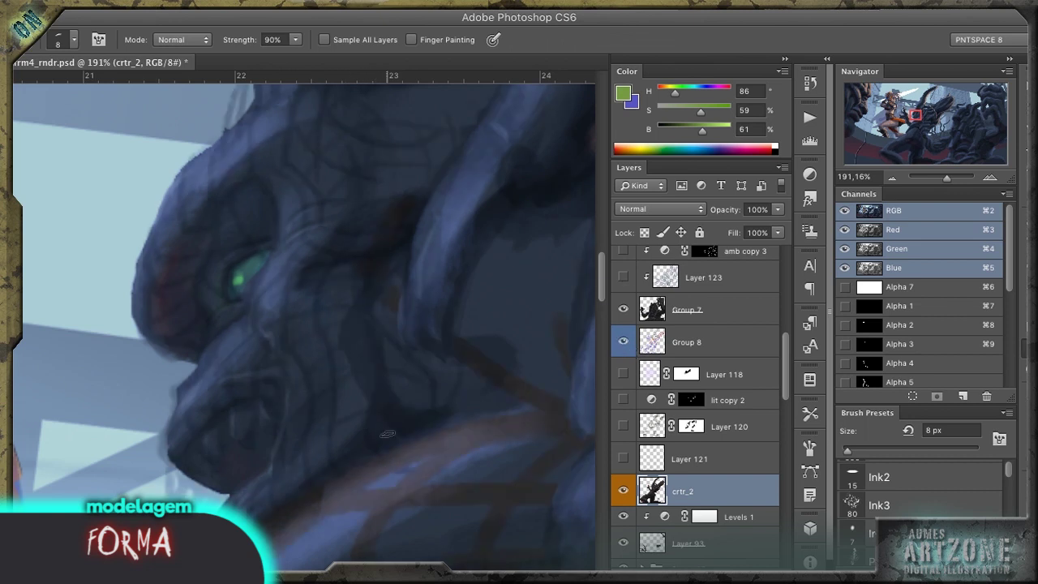
{"action": "key", "text": "o"}
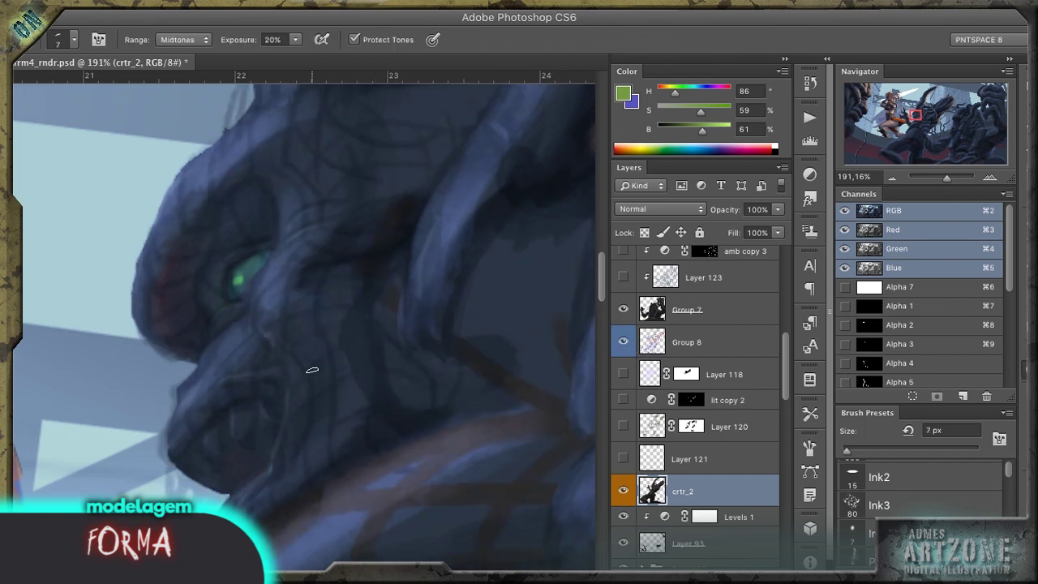
{"action": "left_click", "coordinate": [645, 341]}
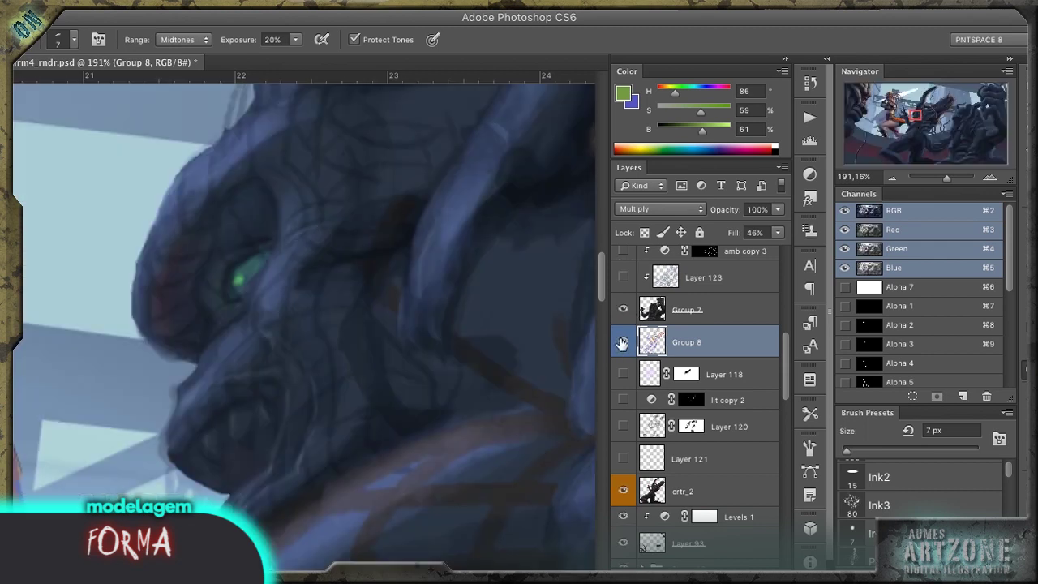
Step: Return to the crtr_2 layer and blend the shading at the base of the horn-like crest with 20 px brushes
{"action": "scroll", "coordinate": [254, 283], "scroll_direction": "down", "scroll_amount": 1}
{"action": "key", "text": "b"}
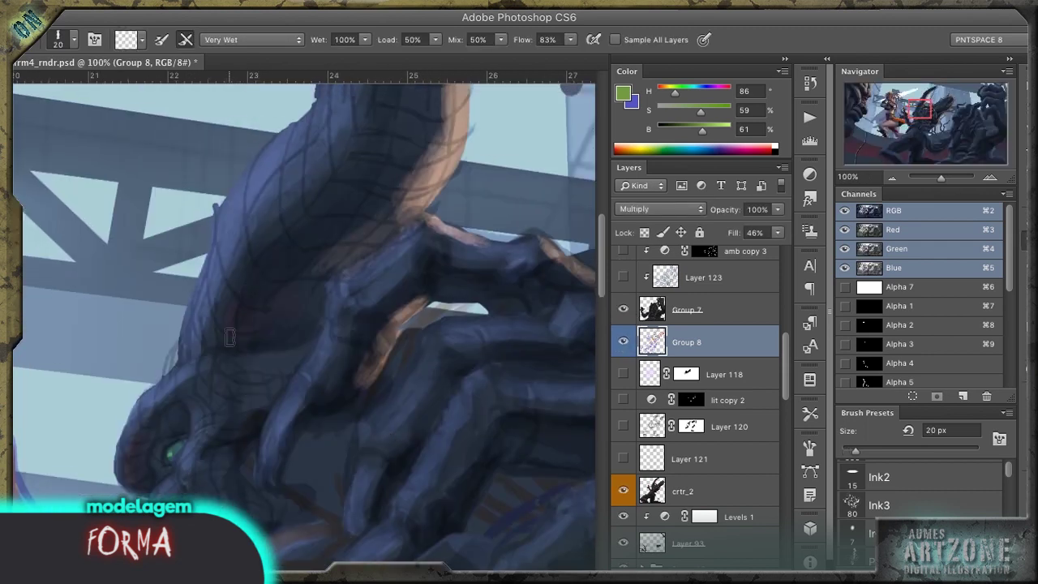
{"action": "left_click", "coordinate": [229, 334], "text": "ctrl"}
{"action": "key", "text": "r"}
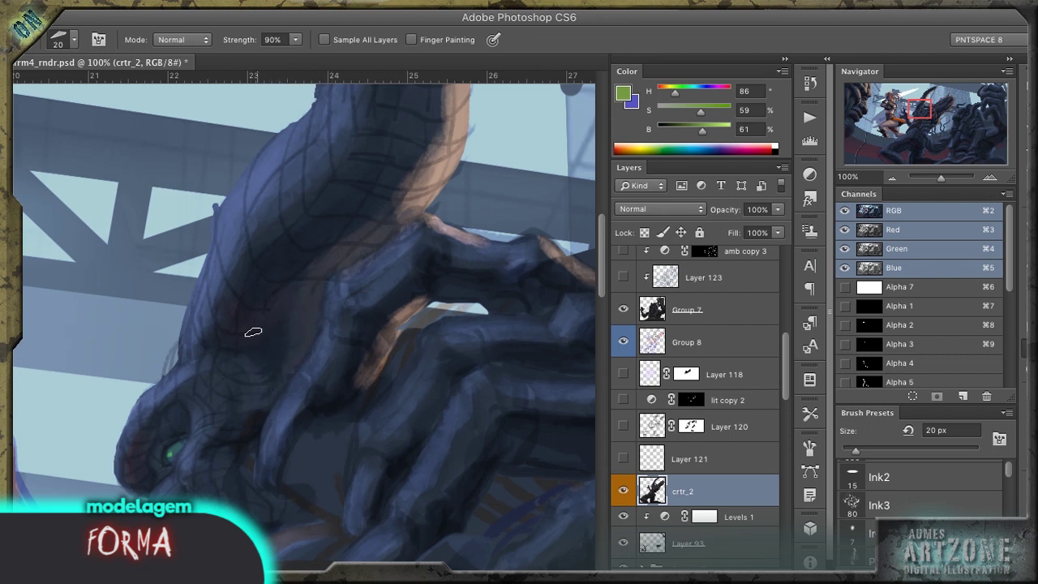
Step: Protect the hand with a saved alpha-channel selection and erase stray marks along the crest's outer edge at 20 px
{"action": "key", "text": "ctrl+alt+4"}
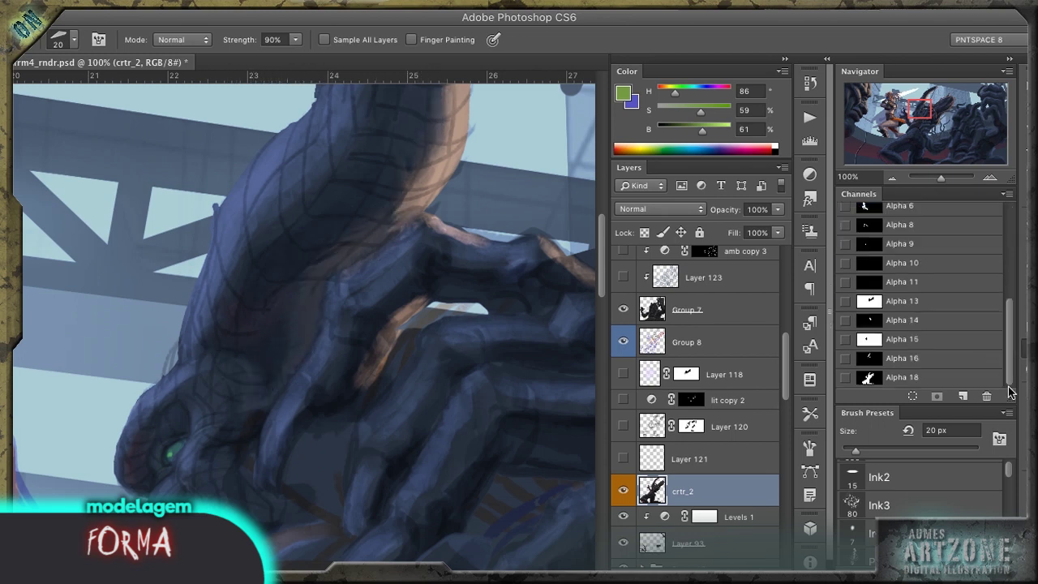
{"action": "key", "text": "r"}
{"action": "mouse_move", "coordinate": [371, 220]}
{"action": "left_mouse_down"}
{"action": "mouse_move", "coordinate": [190, 254]}
{"action": "mouse_move", "coordinate": [392, 206]}
{"action": "mouse_move", "coordinate": [259, 271]}
{"action": "left_mouse_up"}
{"action": "key", "text": "r"}
{"action": "mouse_move", "coordinate": [313, 289]}
{"action": "left_mouse_down"}
{"action": "mouse_move", "coordinate": [278, 204]}
{"action": "mouse_move", "coordinate": [333, 238]}
{"action": "mouse_move", "coordinate": [389, 238]}
{"action": "mouse_move", "coordinate": [321, 237]}
{"action": "mouse_move", "coordinate": [406, 241]}
{"action": "mouse_move", "coordinate": [280, 244]}
{"action": "mouse_move", "coordinate": [423, 251]}
{"action": "mouse_move", "coordinate": [295, 178]}
{"action": "left_mouse_up"}
{"action": "key", "text": "r"}
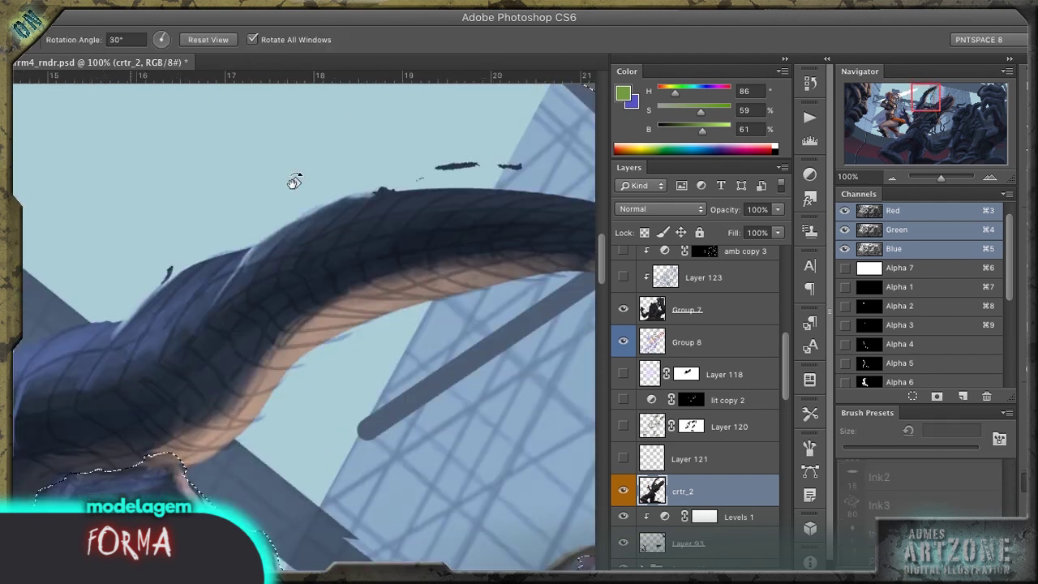
{"action": "left_click_drag", "start_coordinate": [364, 155], "coordinate": [144, 273]}
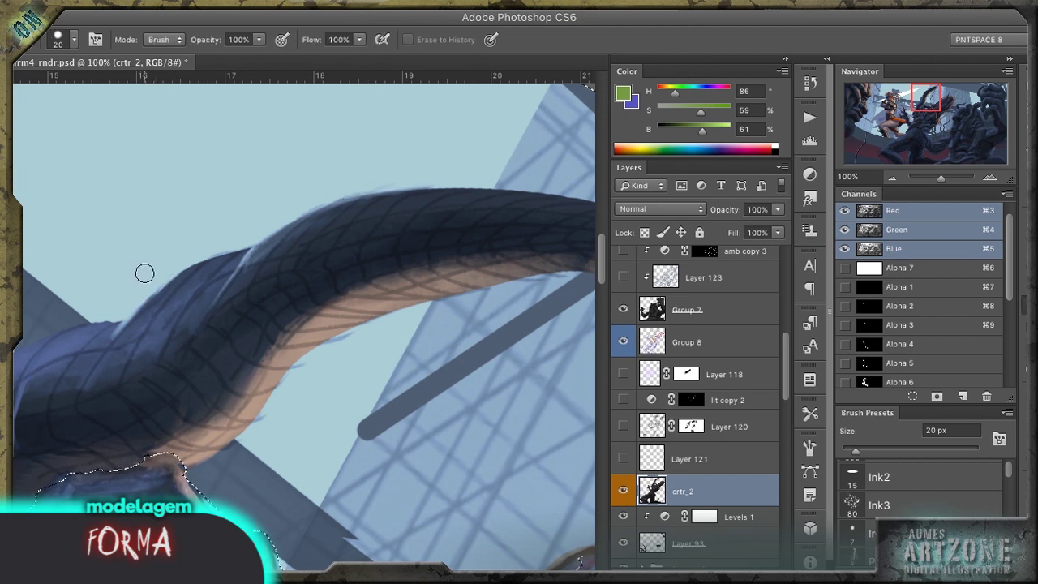
Step: Lock crtr_2's transparent pixels and smooth the crest up to its tip with the 20 px Mixer Brush and Smudge tool
{"action": "key", "text": "b"}
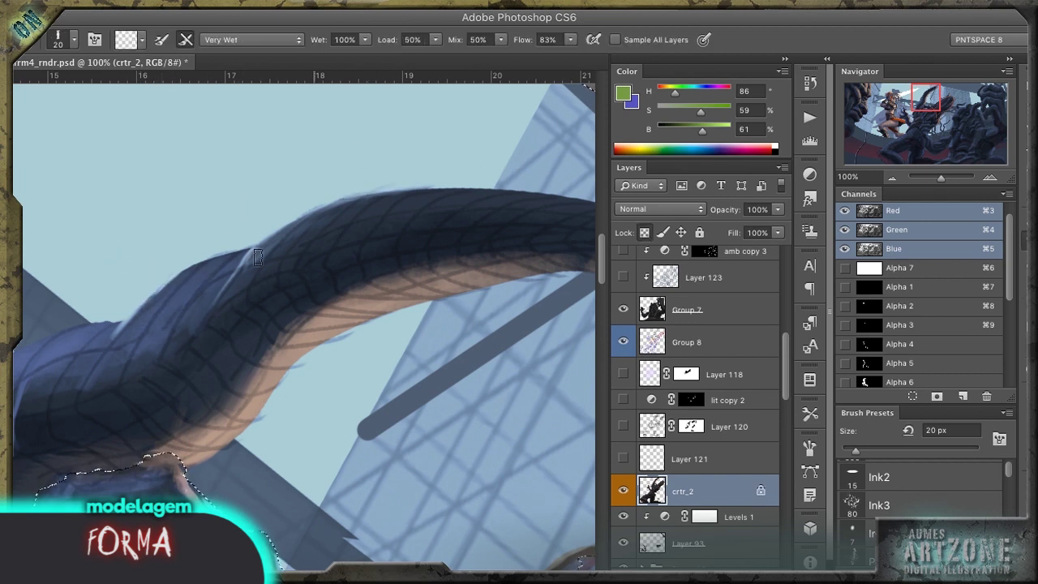
{"action": "key", "text": "r"}
{"action": "left_click_drag", "start_coordinate": [436, 199], "coordinate": [432, 202]}
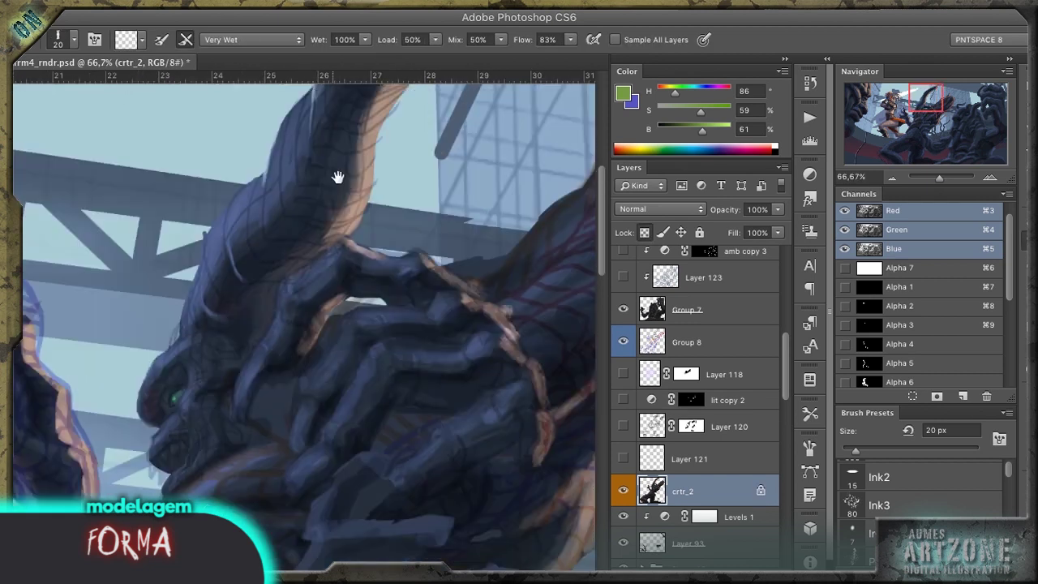
{"action": "key", "text": "r"}
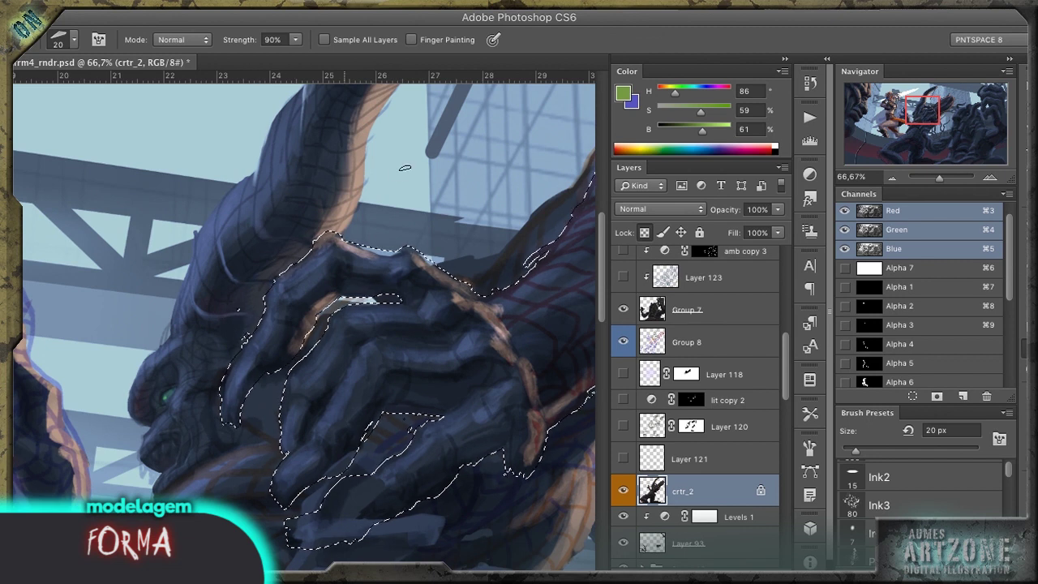
{"action": "left_click_drag", "start_coordinate": [308, 105], "coordinate": [174, 324]}
{"action": "left_click_drag", "start_coordinate": [211, 212], "coordinate": [243, 290]}
{"action": "left_click_drag", "start_coordinate": [244, 251], "coordinate": [288, 272]}
{"action": "mouse_move", "coordinate": [258, 183]}
{"action": "left_mouse_down"}
{"action": "mouse_move", "coordinate": [264, 236]}
{"action": "mouse_move", "coordinate": [249, 188]}
{"action": "mouse_move", "coordinate": [393, 168]}
{"action": "mouse_move", "coordinate": [268, 182]}
{"action": "mouse_move", "coordinate": [320, 232]}
{"action": "mouse_move", "coordinate": [254, 230]}
{"action": "mouse_move", "coordinate": [243, 329]}
{"action": "mouse_move", "coordinate": [257, 195]}
{"action": "left_mouse_up"}
{"action": "key", "text": "b"}
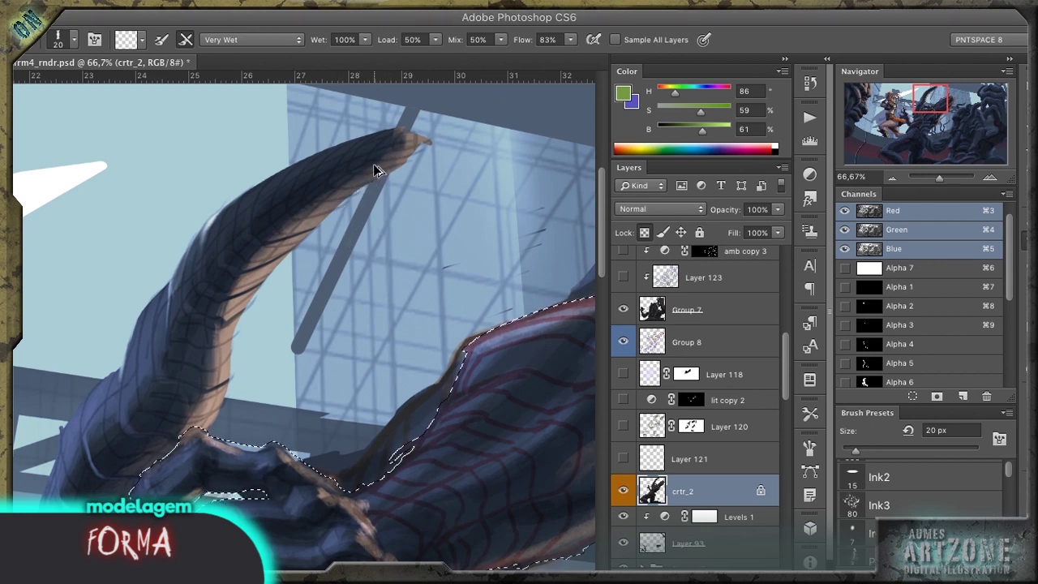
Step: Smudge the warm rim light across the knuckles at 20 px and 90% strength, and touch it up at 10% exposure
{"action": "mouse_move", "coordinate": [300, 390]}
{"action": "left_mouse_down"}
{"action": "mouse_move", "coordinate": [336, 204]}
{"action": "mouse_move", "coordinate": [368, 210]}
{"action": "left_mouse_up"}
{"action": "key", "text": "r"}
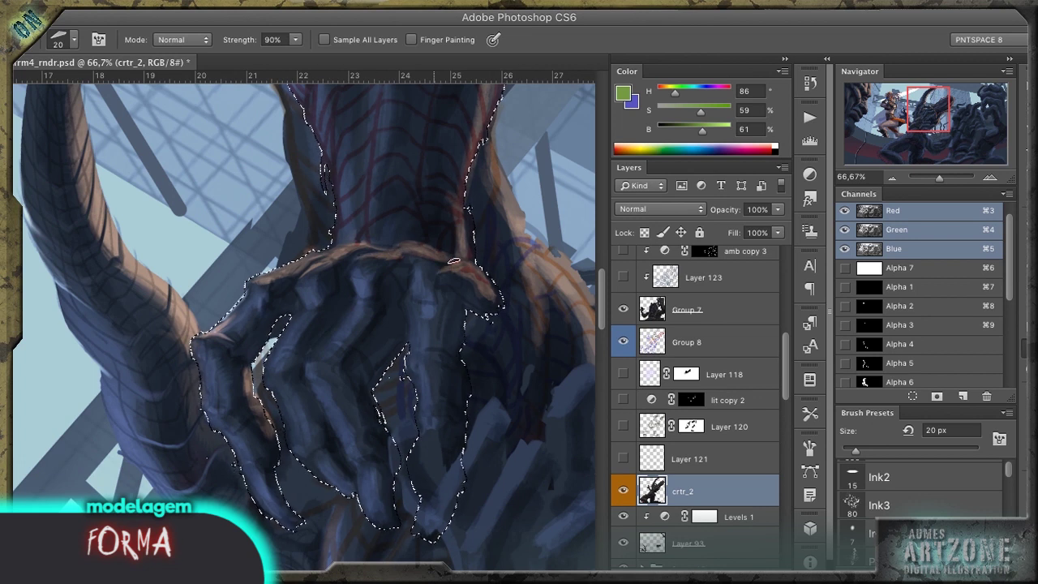
{"action": "key", "text": "o"}
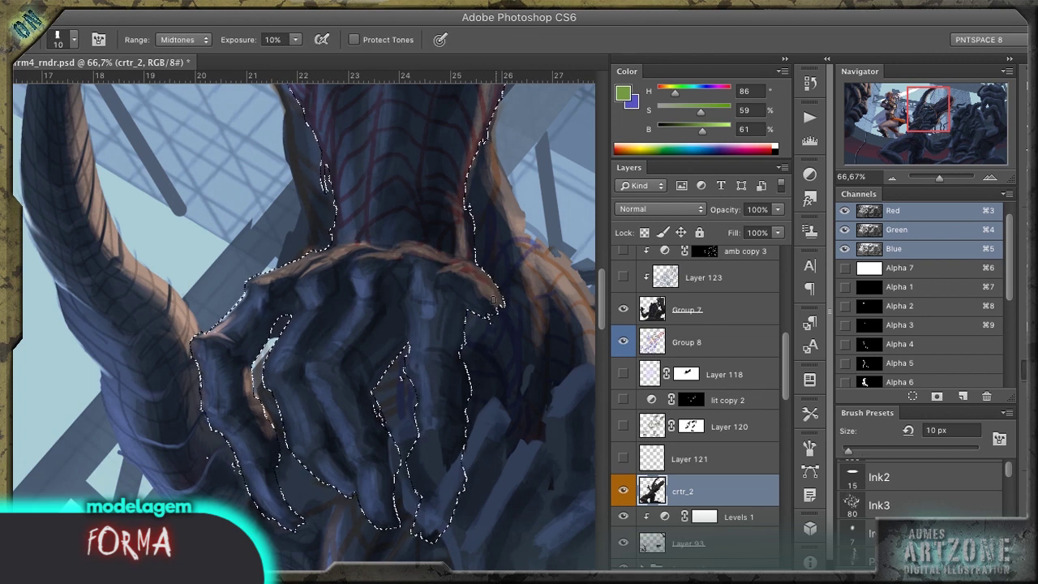
Step: Model the front finger's shadows and fingertip highlight with a 15 px Smudge tool and dodge-and-burn strokes within the hand selection
{"action": "scroll", "coordinate": [367, 247], "scroll_direction": "up", "scroll_amount": 1}
{"action": "left_click_drag", "start_coordinate": [366, 247], "coordinate": [232, 243]}
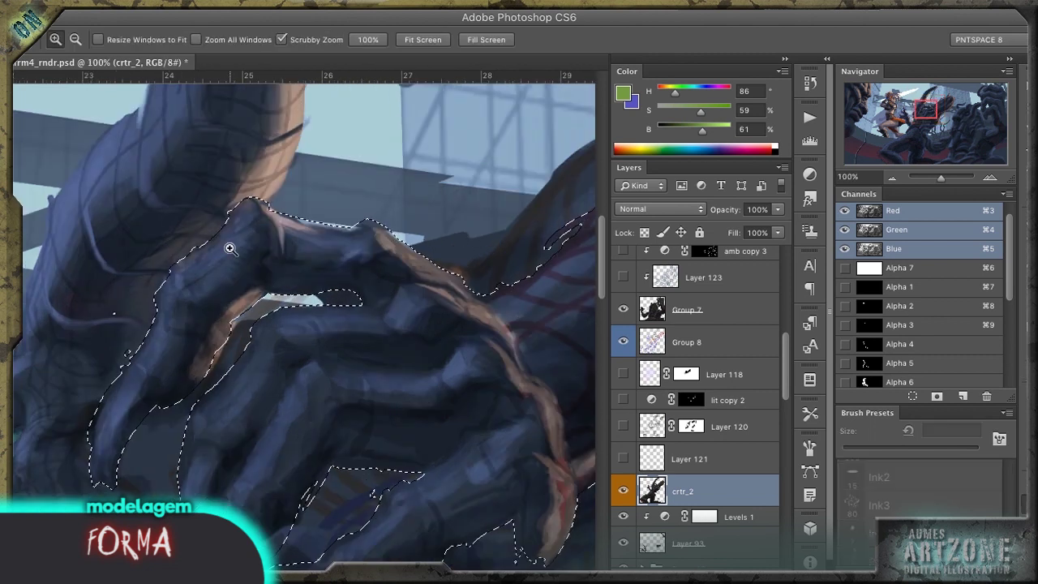
{"action": "key", "text": "b"}
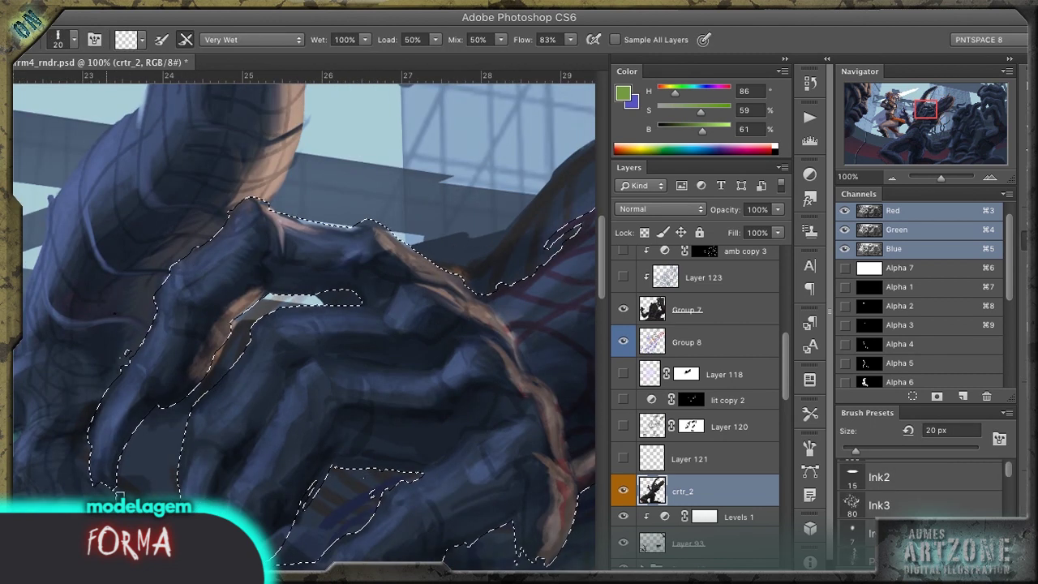
{"action": "key", "text": "r"}
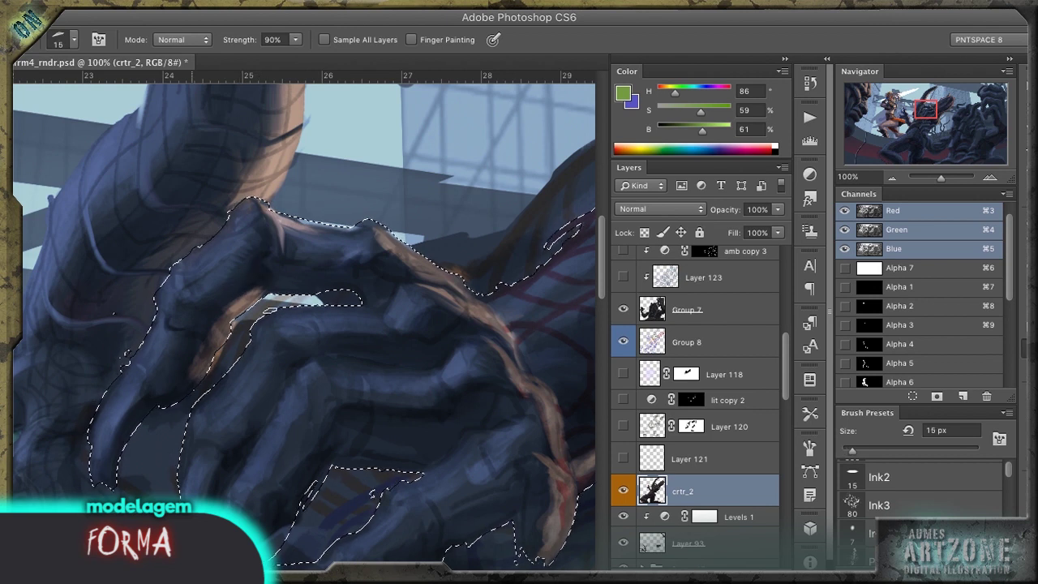
{"action": "key", "text": "o"}
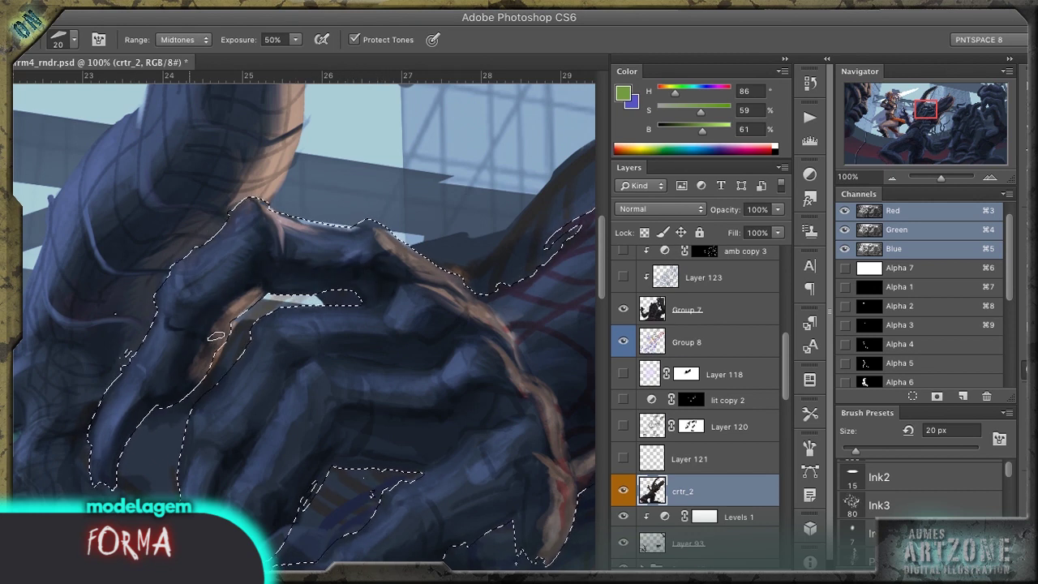
{"action": "key", "text": "b"}
{"action": "key", "text": "r"}
{"action": "key", "text": "o"}
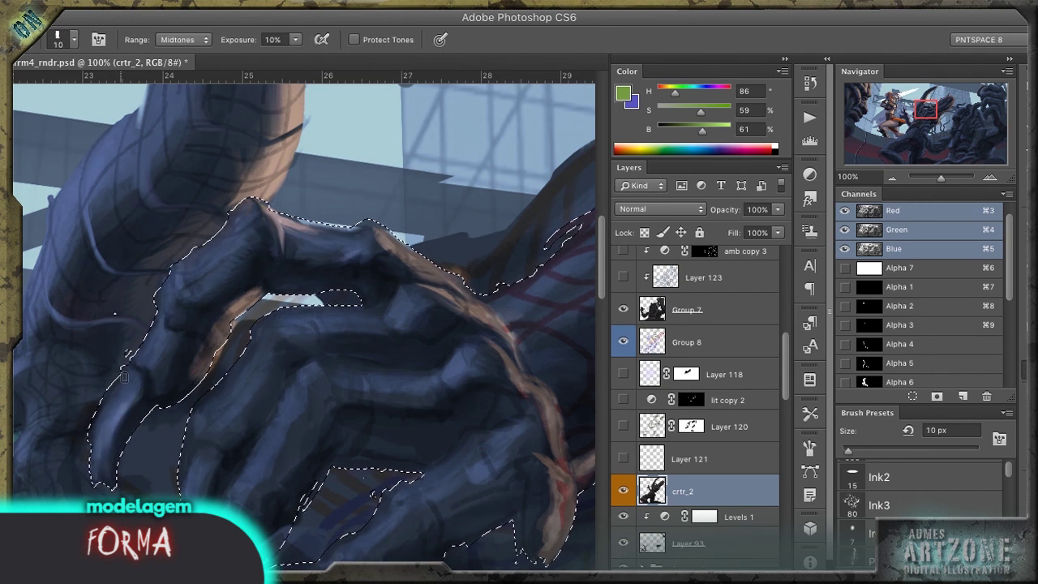
Step: Refine the front finger's edges with the 20 px Mixer Brush and 15 px Smudge tool, restoring the hand selection
{"action": "key", "text": "b"}
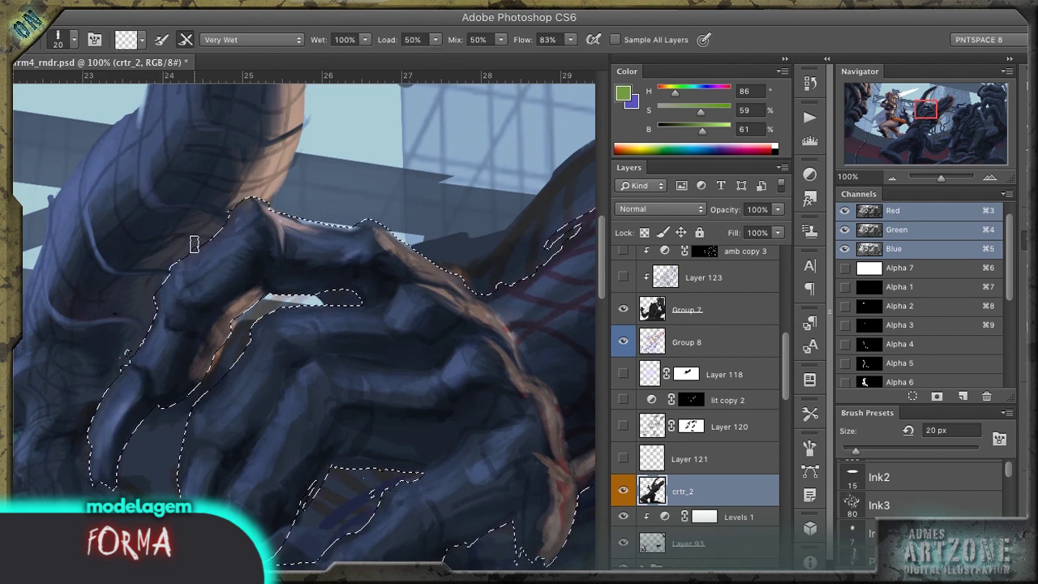
{"action": "key", "text": "o"}
{"action": "key", "text": "ctrl+d"}
{"action": "mouse_move", "coordinate": [251, 386]}
{"action": "left_mouse_down"}
{"action": "mouse_move", "coordinate": [239, 261]}
{"action": "mouse_move", "coordinate": [230, 261]}
{"action": "left_mouse_up"}
{"action": "key", "text": "ctrl+shift+d"}
{"action": "key", "text": "r"}
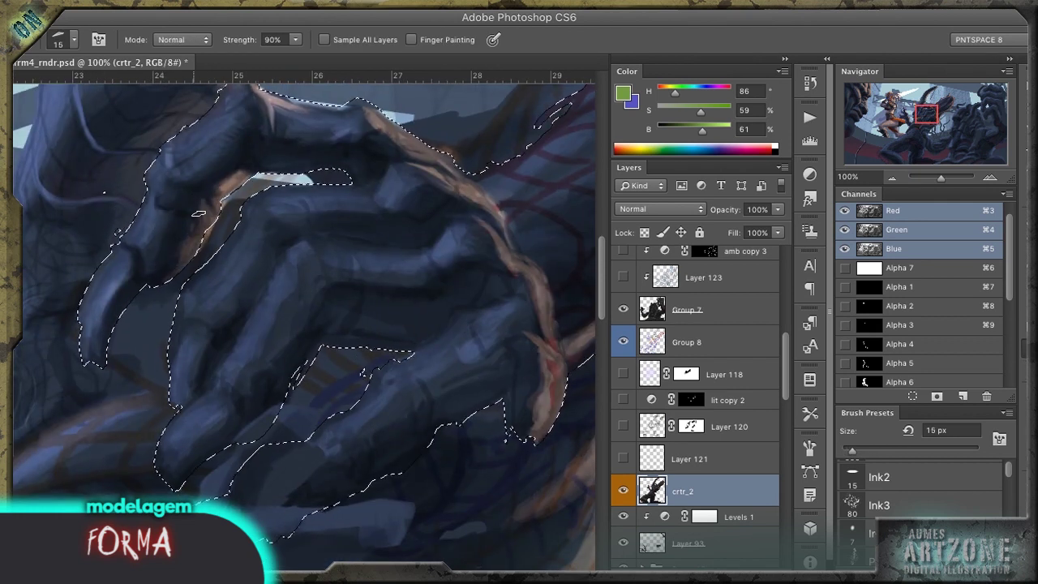
Step: Model the middle fingers' shadows by burning at 20 px and 50% exposure and smudging at 15 px and 90% strength
{"action": "key", "text": "o"}
{"action": "key", "text": "r"}
{"action": "left_click_drag", "start_coordinate": [244, 166], "coordinate": [314, 139]}
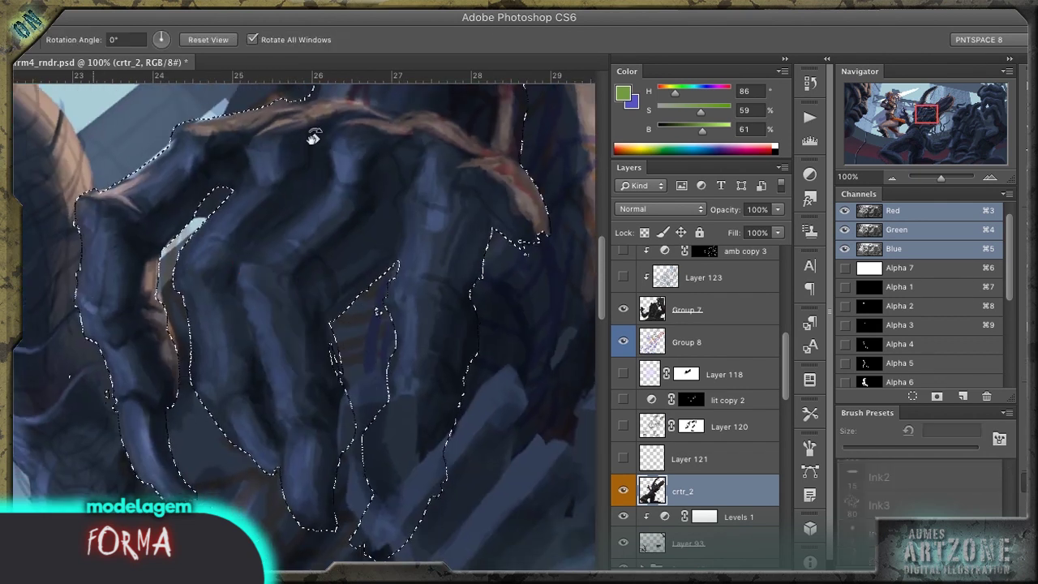
{"action": "key", "text": "shift+o"}
{"action": "left_click_drag", "start_coordinate": [226, 291], "coordinate": [244, 381]}
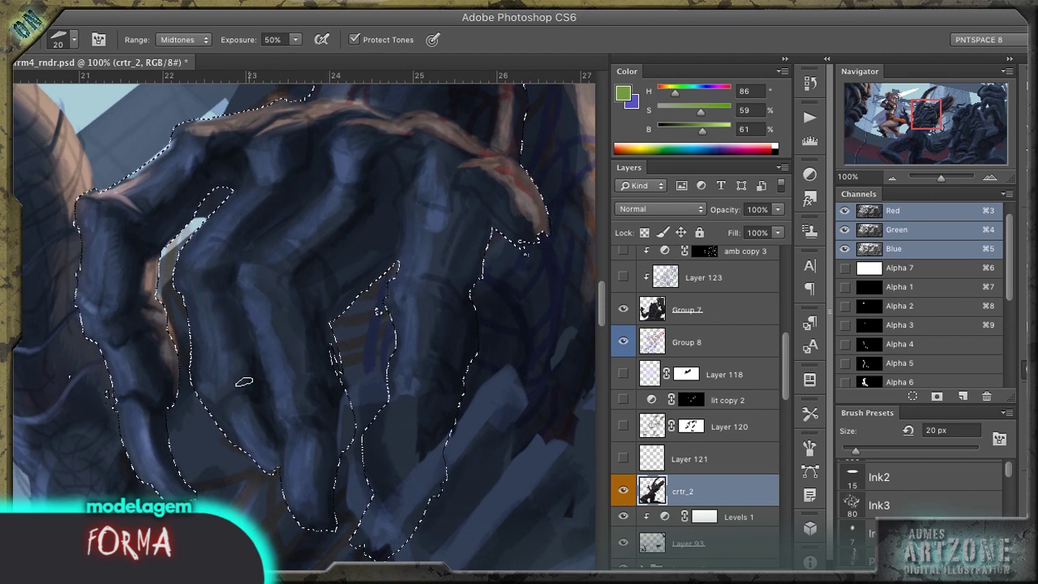
{"action": "key", "text": "r"}
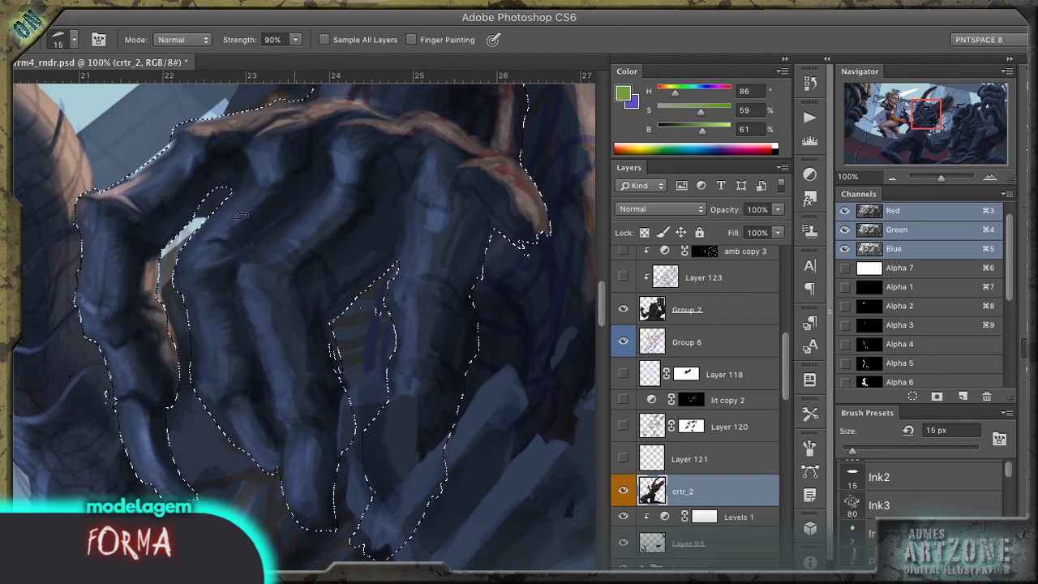
{"action": "left_click_drag", "start_coordinate": [241, 215], "coordinate": [197, 235]}
Step: Dodge the finger and claw highlights with the 10 px _CutterDodge preset at 10% exposure, and hide Group 7
{"action": "key", "text": "o"}
{"action": "left_click", "coordinate": [58, 39]}
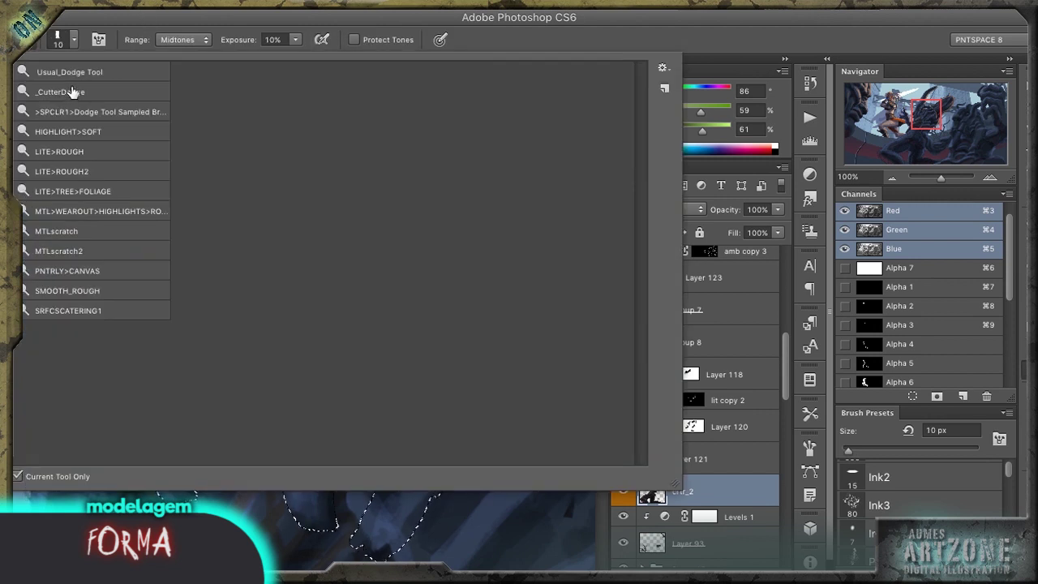
{"action": "left_click", "coordinate": [71, 91]}
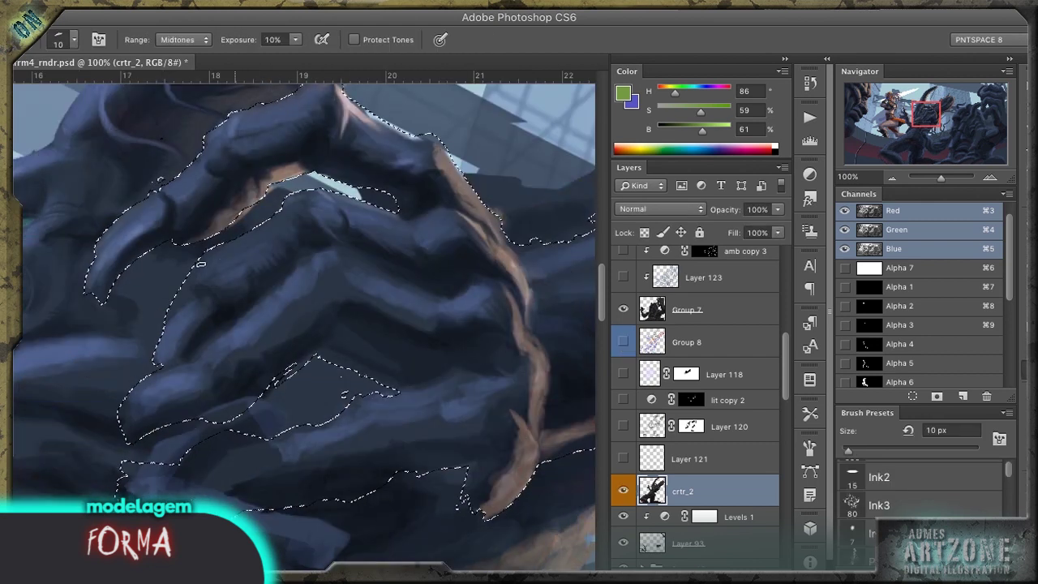
{"action": "key", "text": "r"}
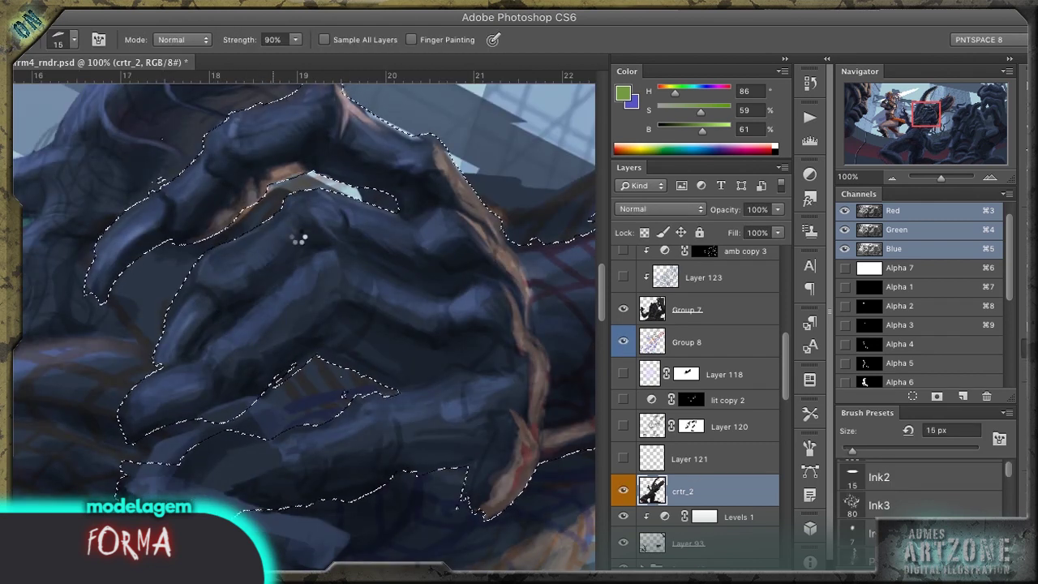
{"action": "left_click", "coordinate": [623, 309]}
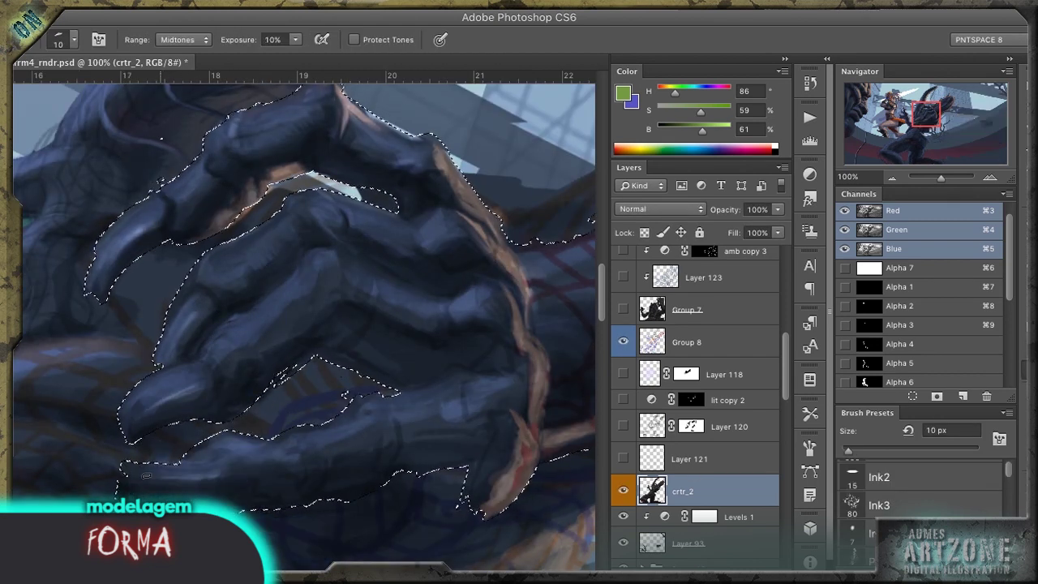
Step: Refine the claws and finger shadows with 25 px dodge and smudge strokes and a 30 px burn at 50% exposure
{"action": "key", "text": "bracketright"}
{"action": "key", "text": "o"}
{"action": "key", "text": "shift+o"}
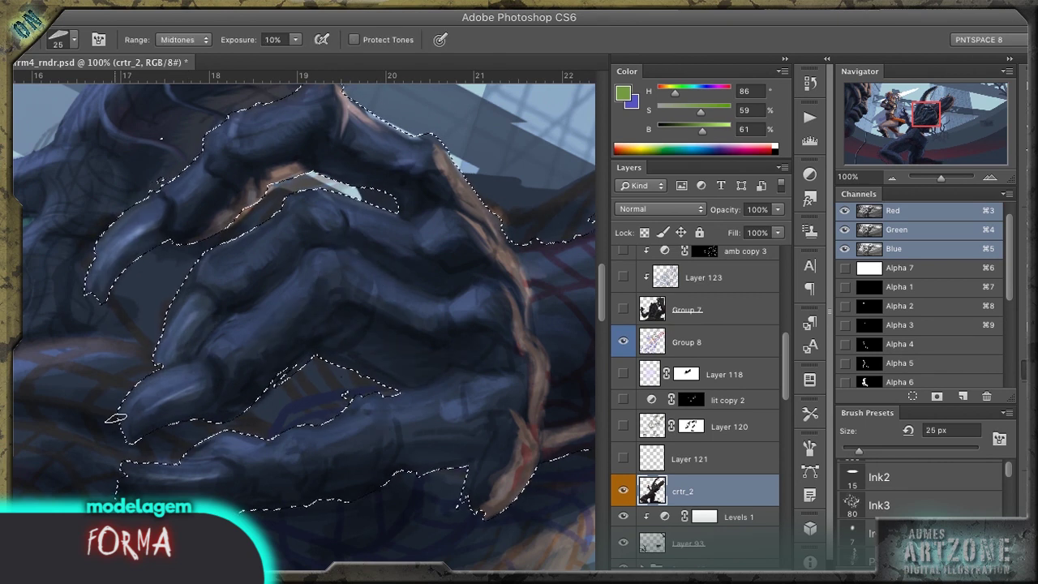
{"action": "key", "text": "r"}
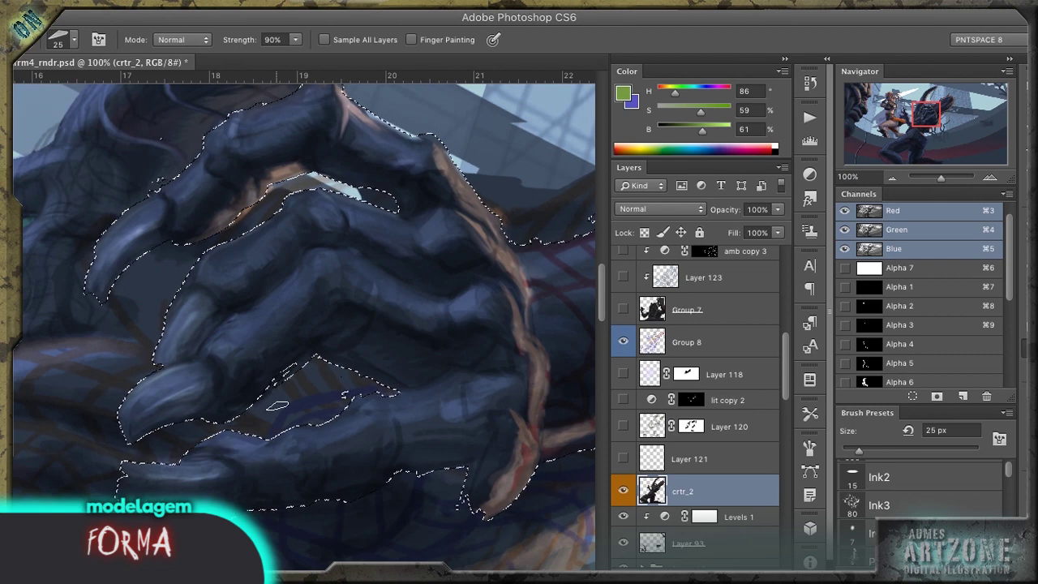
{"action": "key", "text": "o"}
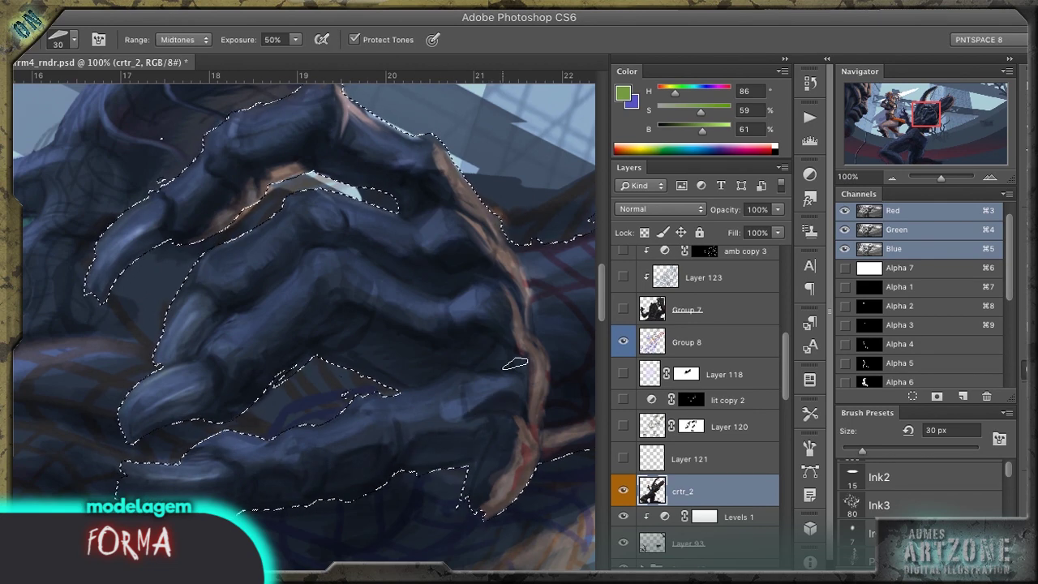
{"action": "key", "text": "r"}
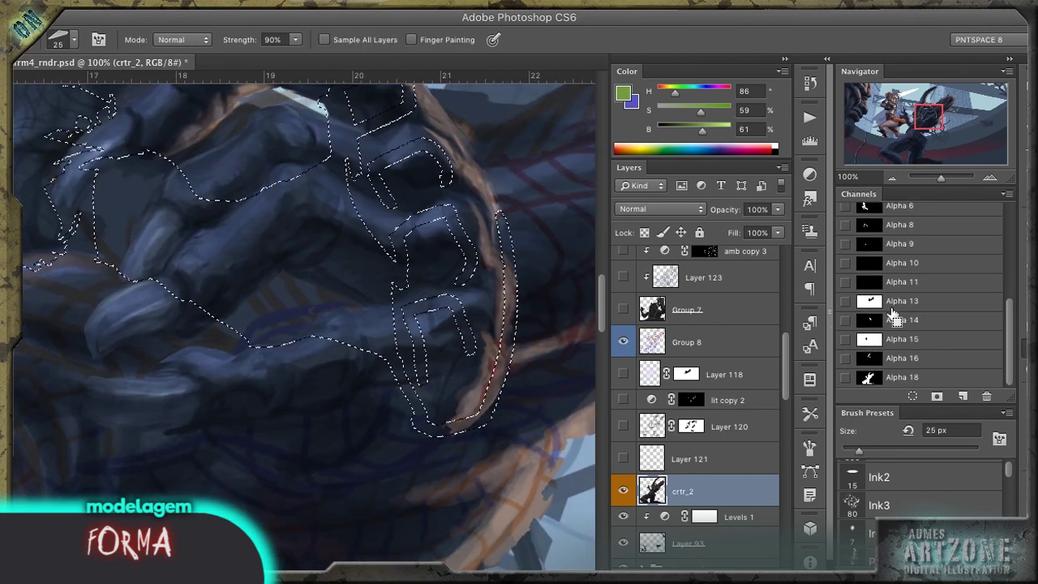
Step: Clear the selection and blend the broad ridged form beyond the hand with the 20 px Mixer Brush and 25 px Smudge tool
{"action": "key", "text": "ctrl+minus"}
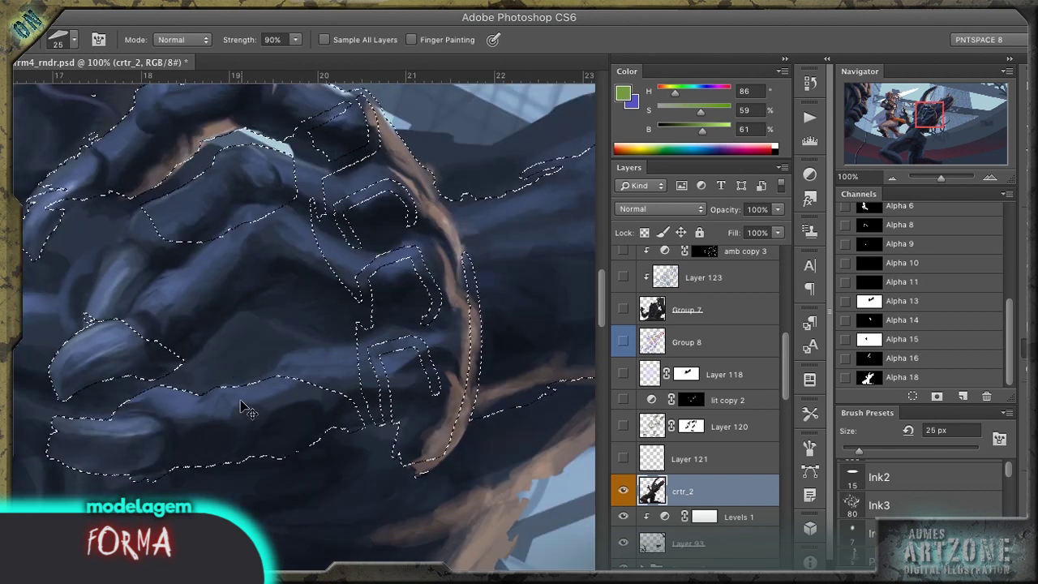
{"action": "key", "text": "ctrl+d"}
{"action": "key", "text": "m"}
{"action": "key", "text": "b"}
{"action": "scroll", "coordinate": [316, 329], "scroll_direction": "up", "scroll_amount": 5}
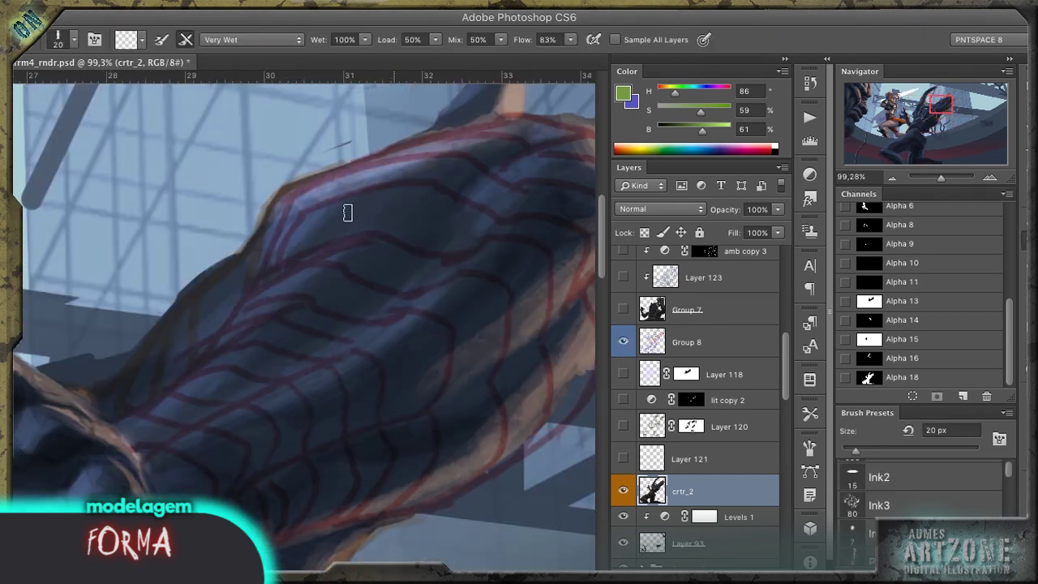
{"action": "scroll", "coordinate": [240, 481], "scroll_direction": "right", "scroll_amount": 3}
{"action": "key", "text": "r"}
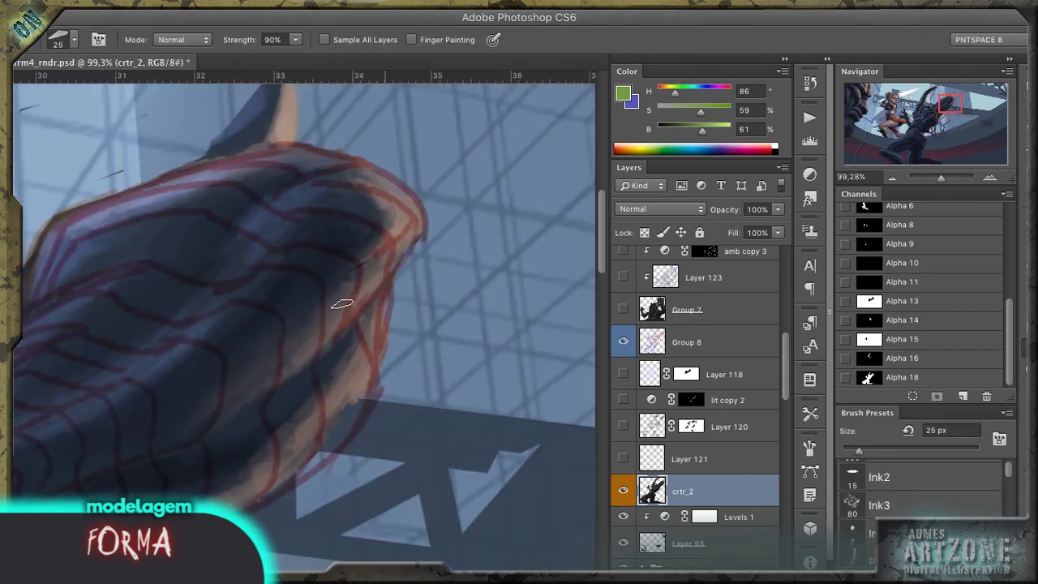
{"action": "key", "text": "b"}
{"action": "scroll", "coordinate": [494, 241], "scroll_direction": "down", "scroll_amount": 3}
{"action": "key", "text": "o"}
{"action": "scroll", "coordinate": [318, 360], "scroll_direction": "down", "scroll_amount": 1}
{"action": "key", "text": "b"}
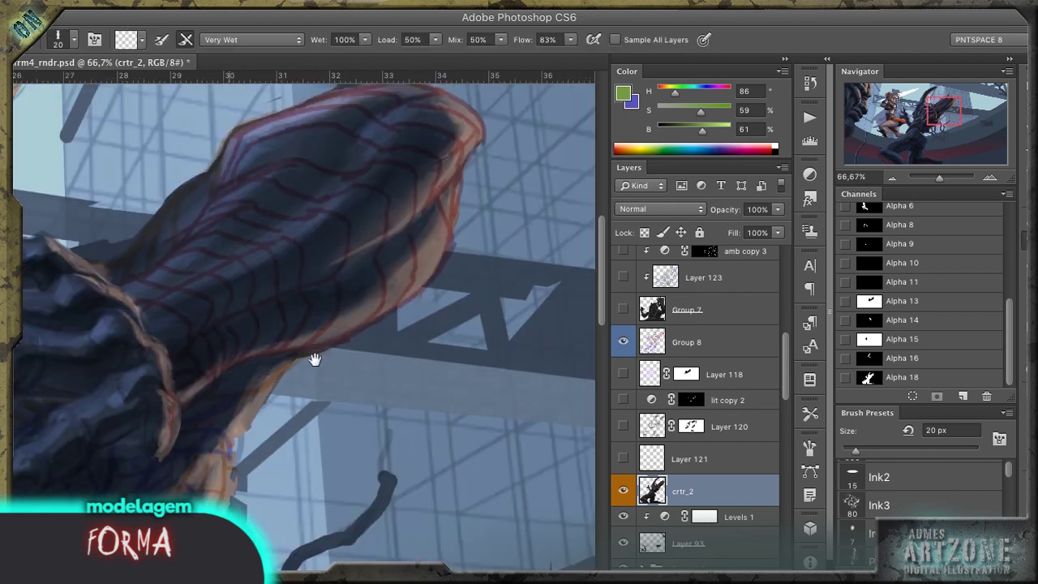
Step: Refine the body around the hand with the Eraser, 20 px Mixer Brush and Smudge tool, and save the document
{"action": "mouse_move", "coordinate": [244, 465]}
{"action": "left_mouse_down"}
{"action": "mouse_move", "coordinate": [279, 303]}
{"action": "mouse_move", "coordinate": [335, 235]}
{"action": "mouse_move", "coordinate": [348, 247]}
{"action": "left_mouse_up"}
{"action": "key", "text": "e"}
{"action": "key", "text": "b"}
{"action": "key", "text": "r"}
{"action": "mouse_move", "coordinate": [373, 296]}
{"action": "left_mouse_down"}
{"action": "mouse_move", "coordinate": [343, 308]}
{"action": "mouse_move", "coordinate": [347, 329]}
{"action": "left_mouse_up"}
{"action": "key", "text": "b"}
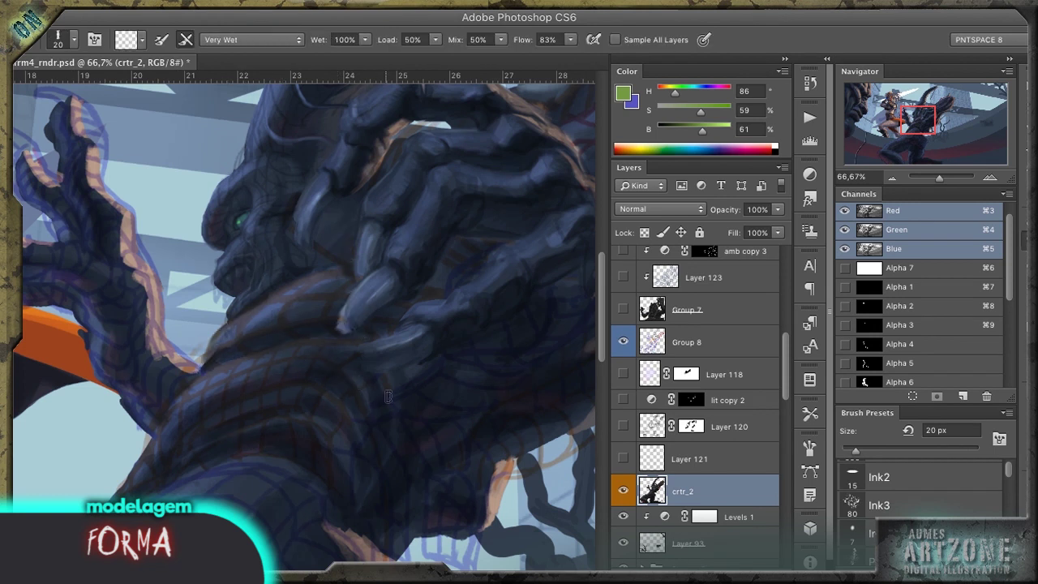
{"action": "key", "text": "ctrl+s"}
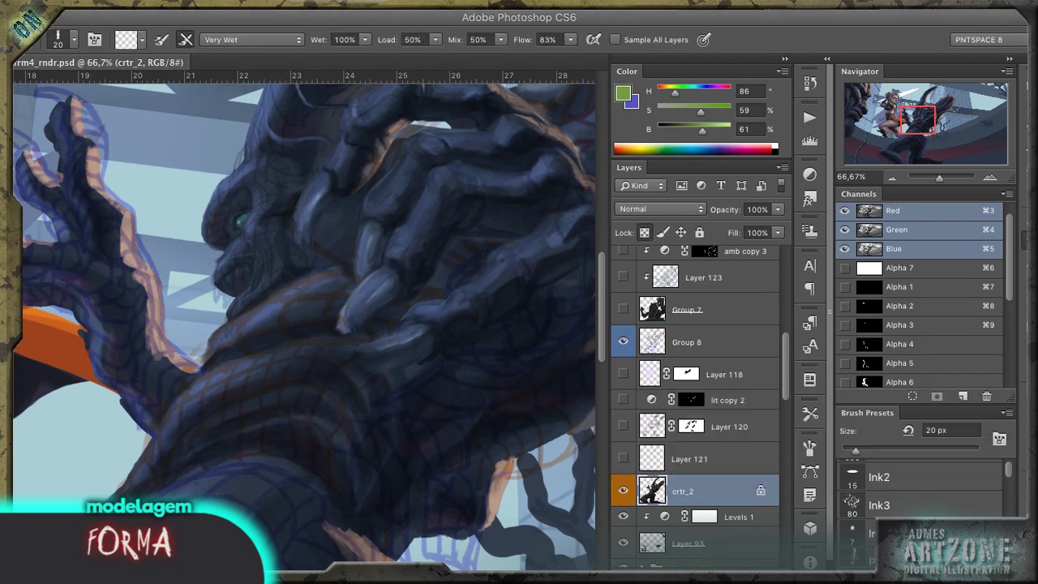
Step: Smudge the torso below the hand at 40 px with crtr_2's transparent pixels locked, and release the lock
{"action": "scroll", "coordinate": [392, 345], "scroll_direction": "right", "scroll_amount": 3}
{"action": "key", "text": "r"}
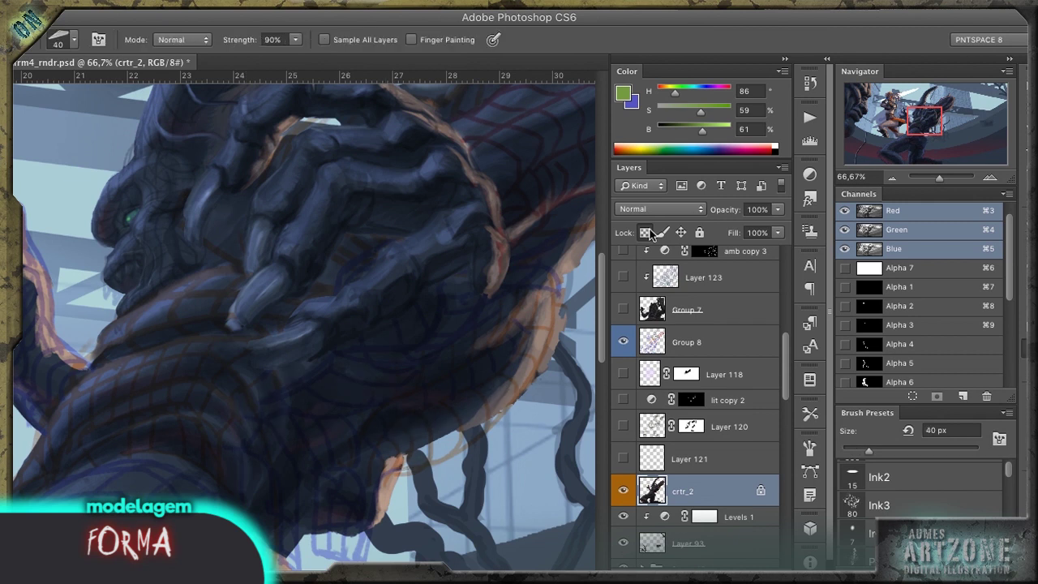
{"action": "scroll", "coordinate": [347, 487], "scroll_direction": "down", "scroll_amount": 2}
{"action": "scroll", "coordinate": [463, 266], "scroll_direction": "right", "scroll_amount": 2}
{"action": "scroll", "coordinate": [325, 339], "scroll_direction": "up", "scroll_amount": 2}
{"action": "scroll", "coordinate": [325, 339], "scroll_direction": "left", "scroll_amount": 3}
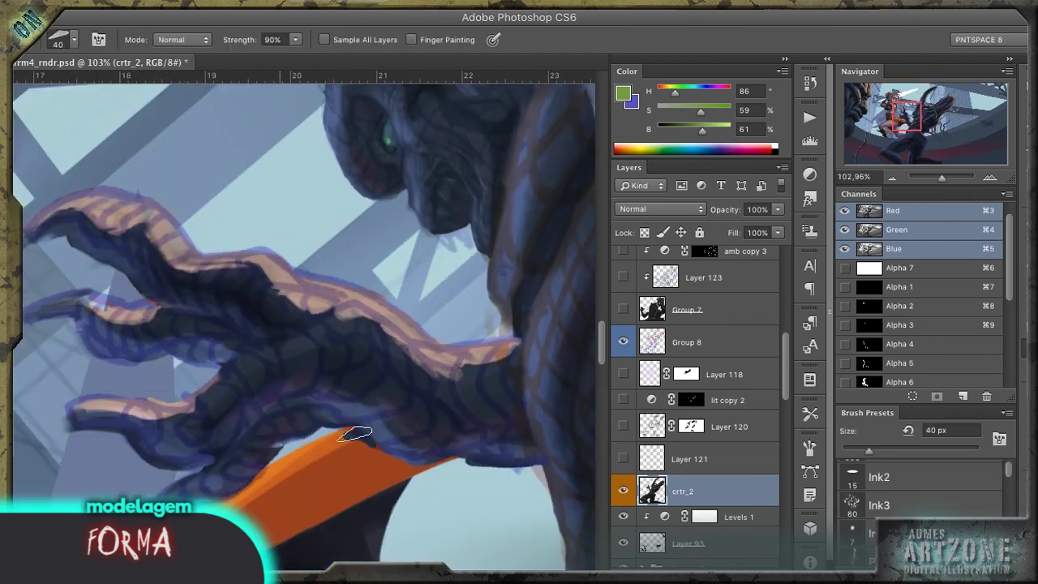
Step: Shade the creature's other, outstretched hand with the Smudge tool and a 25 px burn at 50% exposure, toggling Group 8's lines to check
{"action": "key", "text": "r"}
{"action": "mouse_move", "coordinate": [269, 183]}
{"action": "left_mouse_down"}
{"action": "mouse_move", "coordinate": [198, 234]}
{"action": "mouse_move", "coordinate": [253, 295]}
{"action": "mouse_move", "coordinate": [291, 209]}
{"action": "mouse_move", "coordinate": [201, 309]}
{"action": "mouse_move", "coordinate": [166, 197]}
{"action": "mouse_move", "coordinate": [121, 340]}
{"action": "left_mouse_up"}
{"action": "key", "text": "bracketright"}
{"action": "key", "text": "o"}
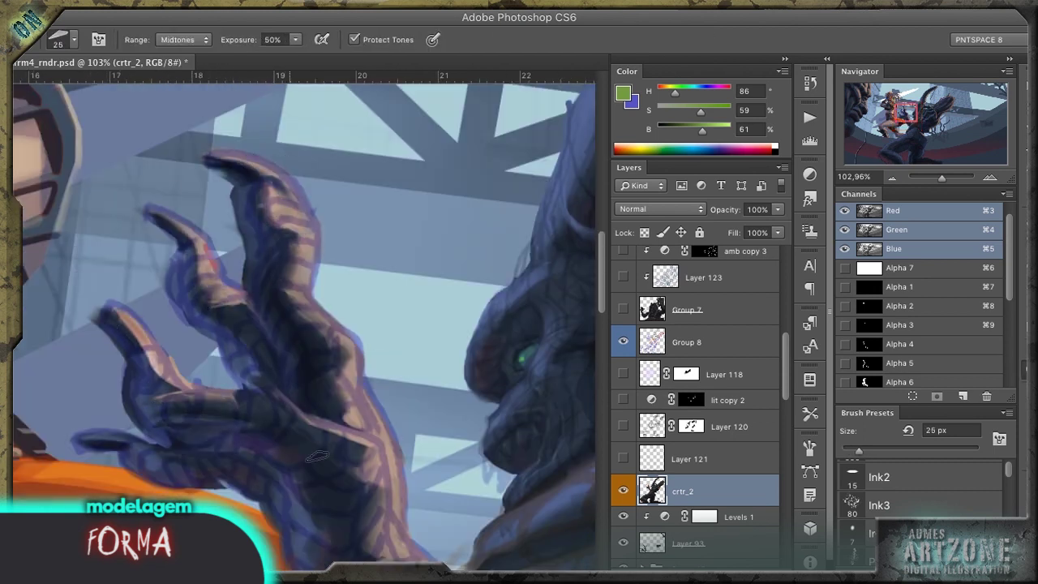
{"action": "left_click", "coordinate": [619, 341]}
{"action": "left_click", "coordinate": [618, 342]}
Step: Hide Group 8 and blend the outstretched hand's fingers with the 10 px Mixer Brush and 9 px Smudge tool
{"action": "key", "text": "r"}
{"action": "key", "text": "r"}
{"action": "left_click_drag", "start_coordinate": [195, 267], "coordinate": [121, 262]}
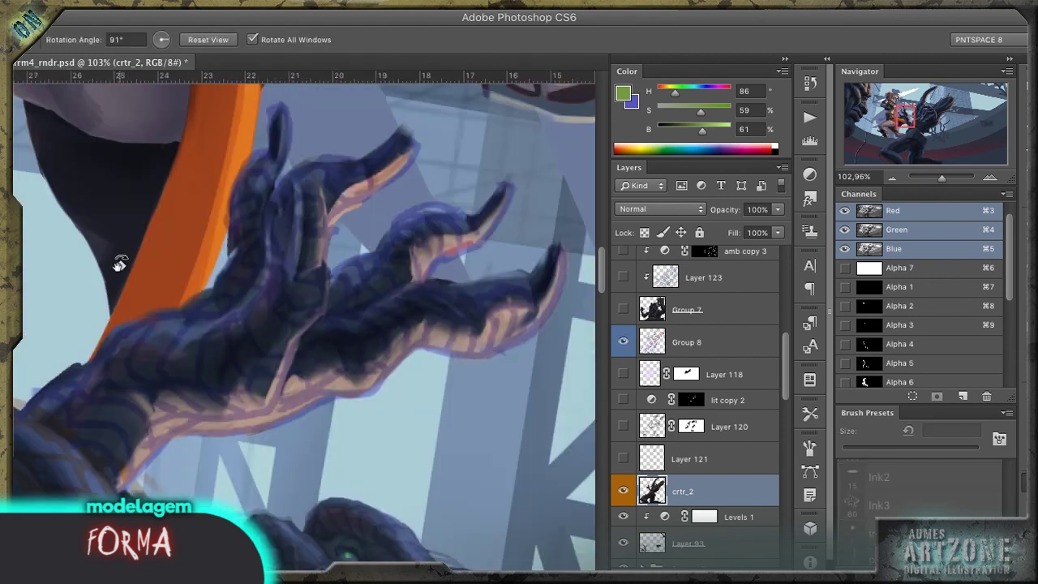
{"action": "left_click", "coordinate": [619, 341]}
{"action": "key", "text": "b"}
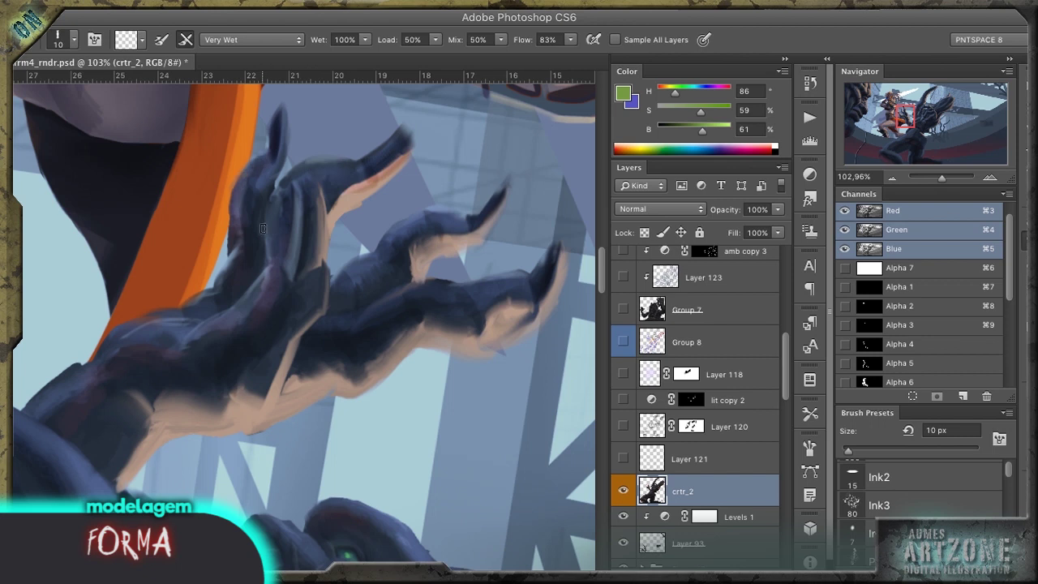
{"action": "key", "text": "r"}
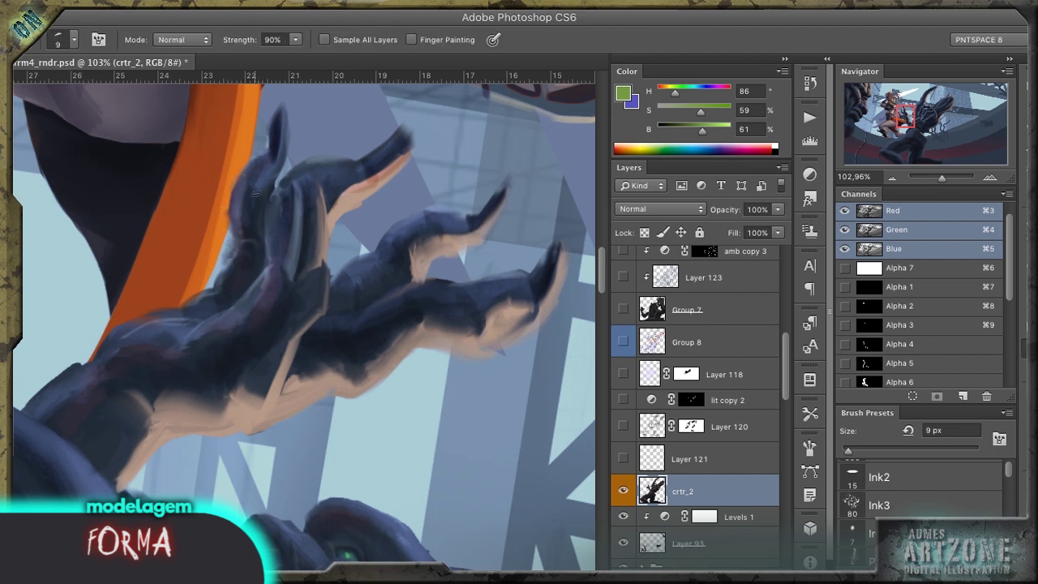
Step: Clean up the outstretched hand's outline and forearm with the 10 px Eraser, 10 px Mixer Brush and 9 px Smudge tool
{"action": "key", "text": "e"}
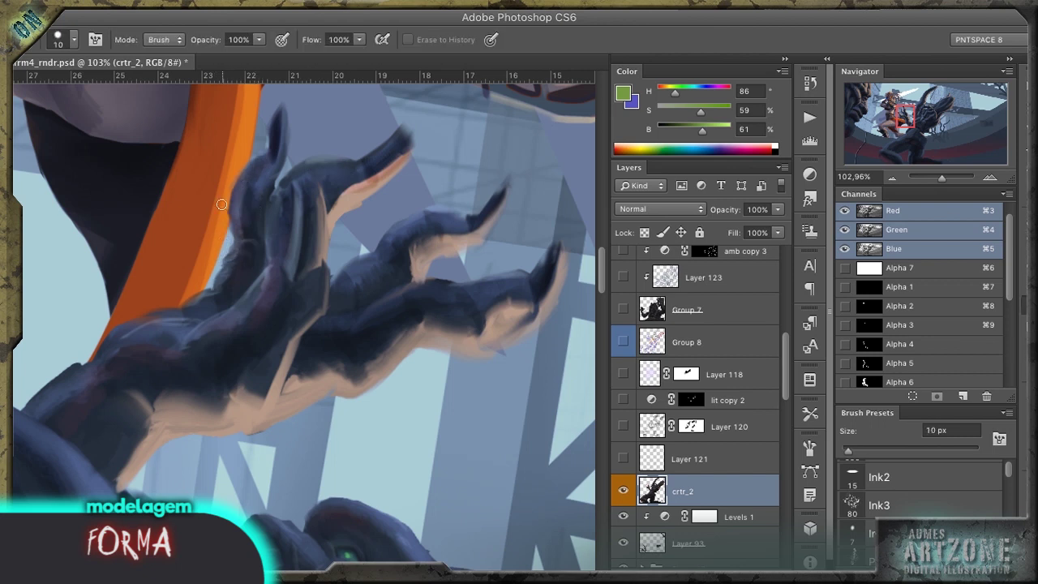
{"action": "key", "text": "r"}
{"action": "key", "text": "o"}
{"action": "key", "text": "b"}
{"action": "left_click_drag", "start_coordinate": [87, 363], "coordinate": [109, 338]}
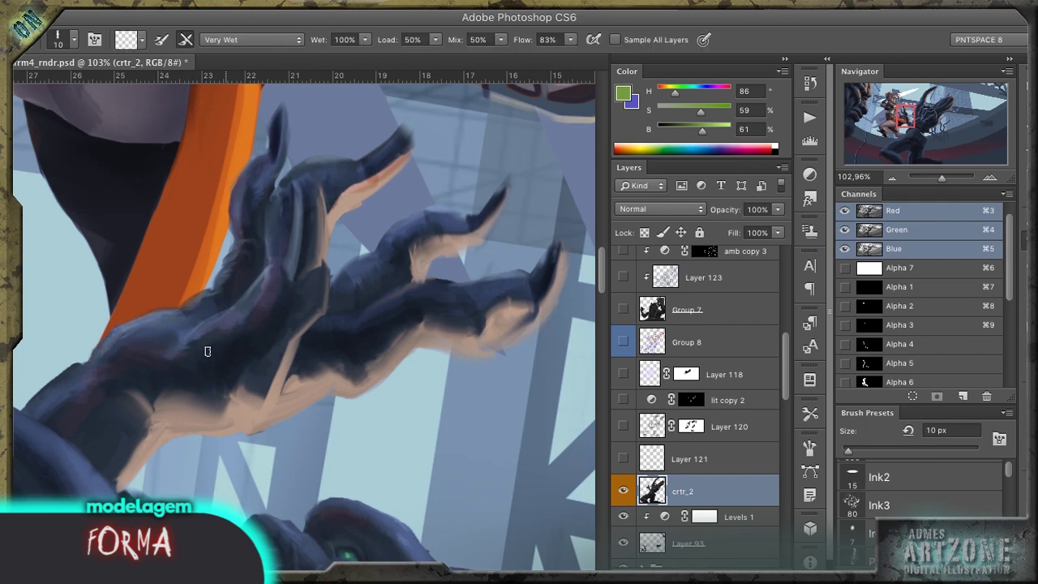
{"action": "key", "text": "ctrl+shift+h"}
{"action": "key", "text": "r"}
{"action": "left_click_drag", "start_coordinate": [362, 392], "coordinate": [372, 411]}
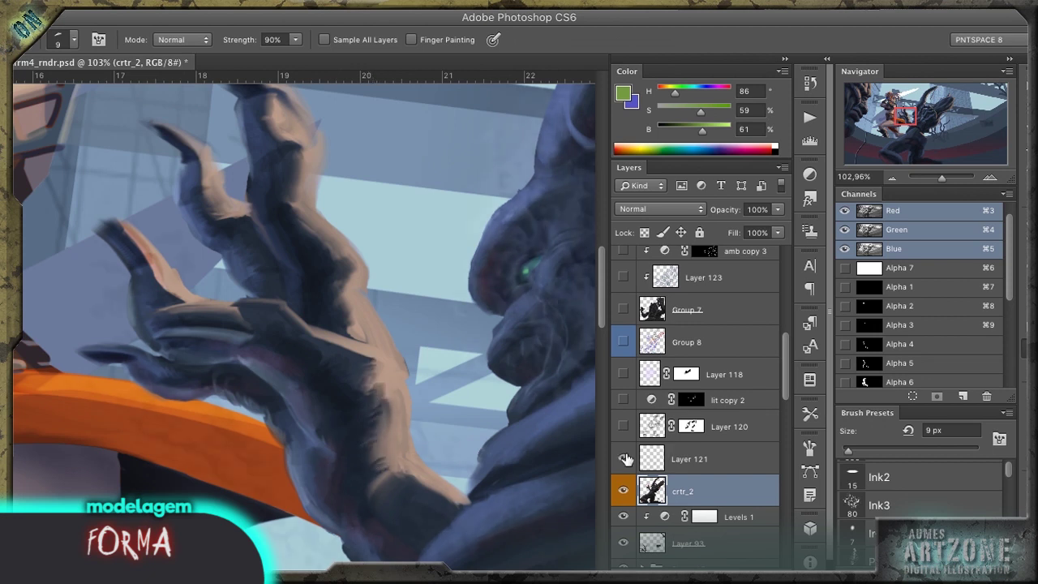
Step: Clip Layer 121 to crtr_2 and touch up the outstretched hand with the 10 px Mixer Brush
{"action": "right_click", "coordinate": [689, 460]}
{"action": "left_click", "coordinate": [788, 195]}
{"action": "key", "text": "b"}
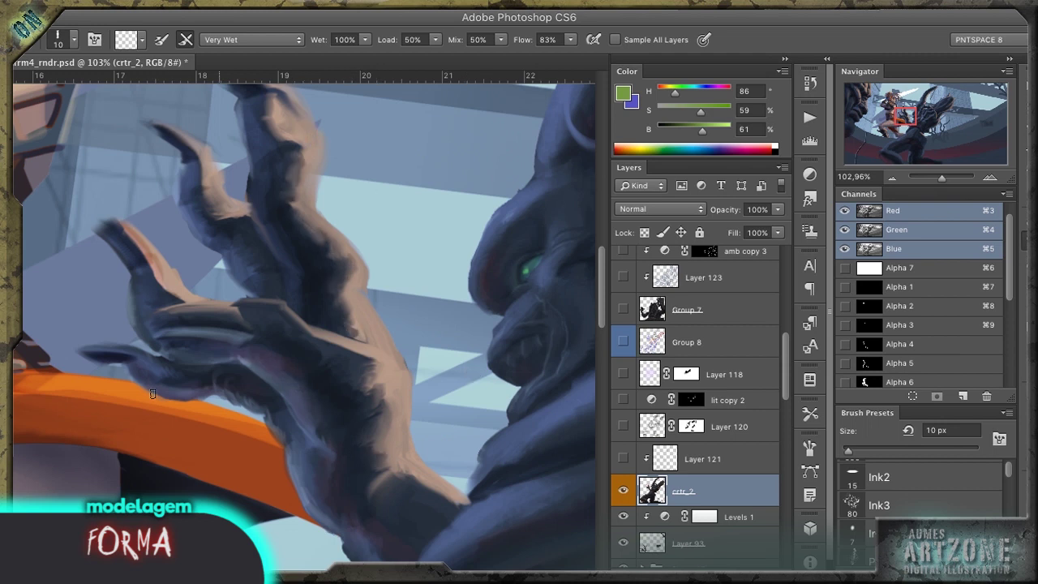
Step: Show Group 8 and extend and blend the hip's warm rim light with the 30 px Mixer Brush and 25 px Smudge tool
{"action": "scroll", "coordinate": [266, 405], "scroll_direction": "down", "scroll_amount": 3}
{"action": "key", "text": "bracketright"}
{"action": "key", "text": "bracketright"}
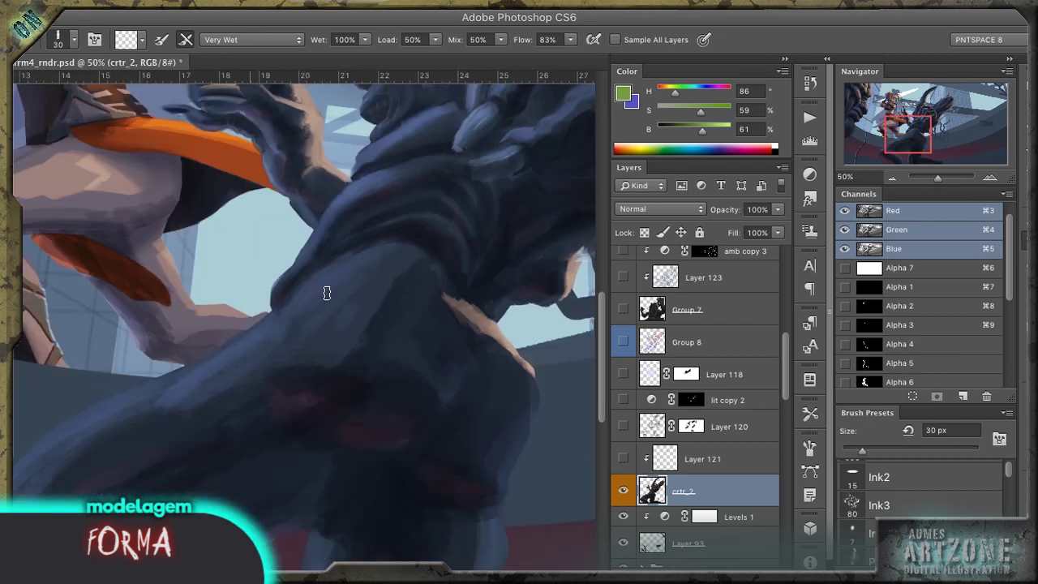
{"action": "left_click", "coordinate": [622, 345]}
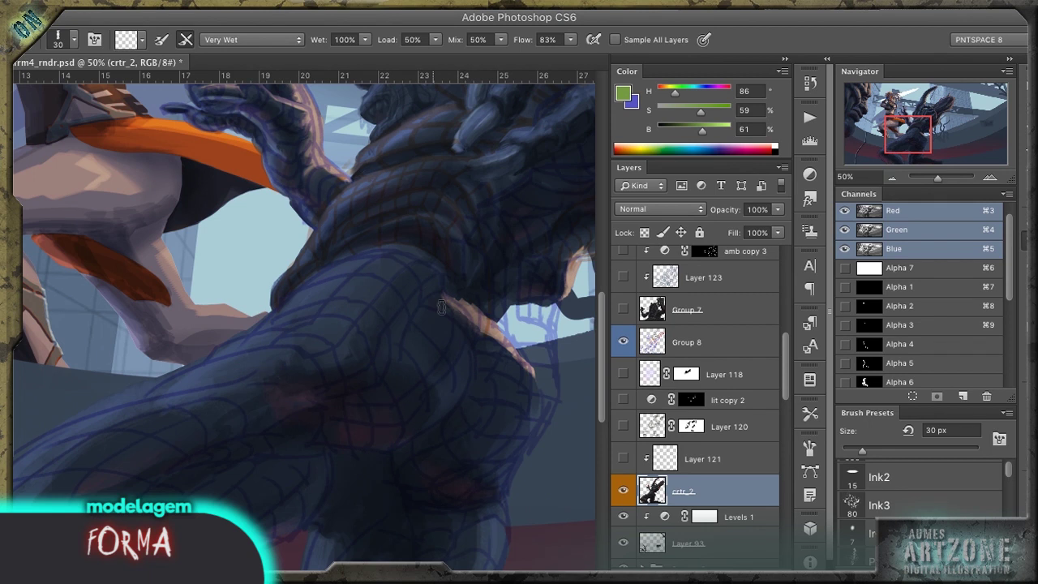
{"action": "key", "text": "r"}
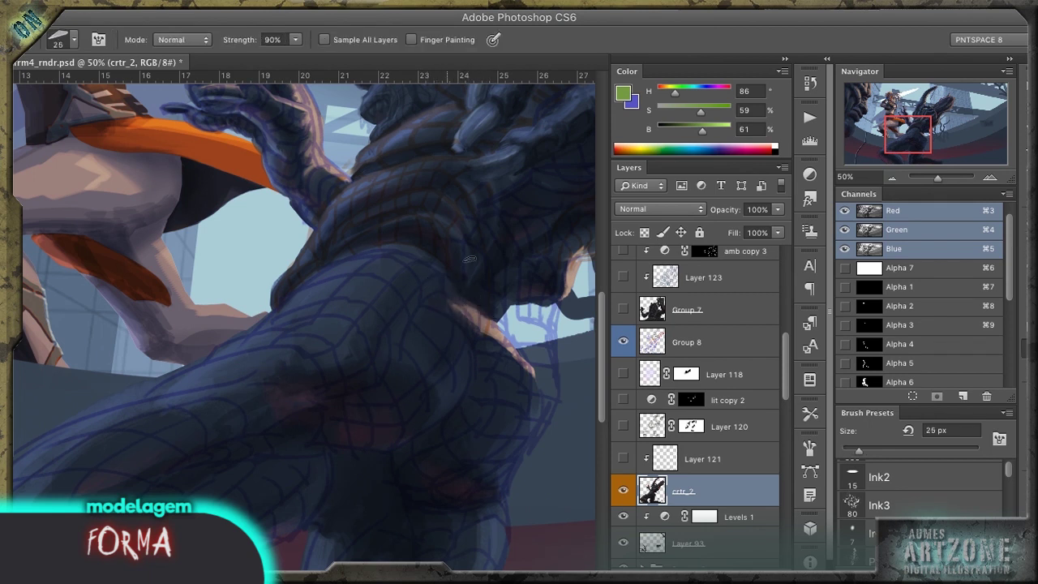
{"action": "key", "text": "b"}
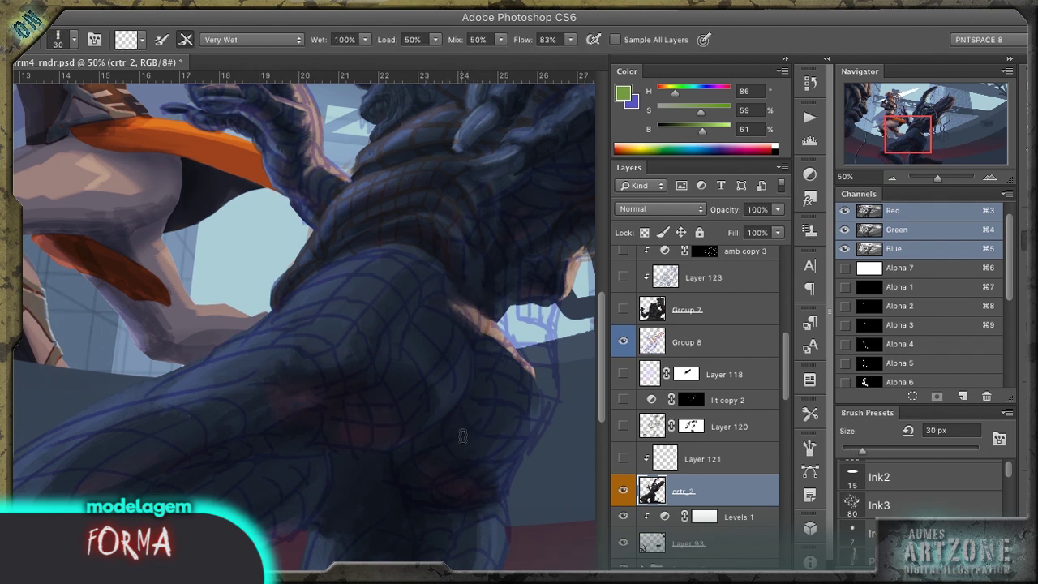
{"action": "left_click_drag", "start_coordinate": [533, 364], "coordinate": [505, 311]}
{"action": "key", "text": "r"}
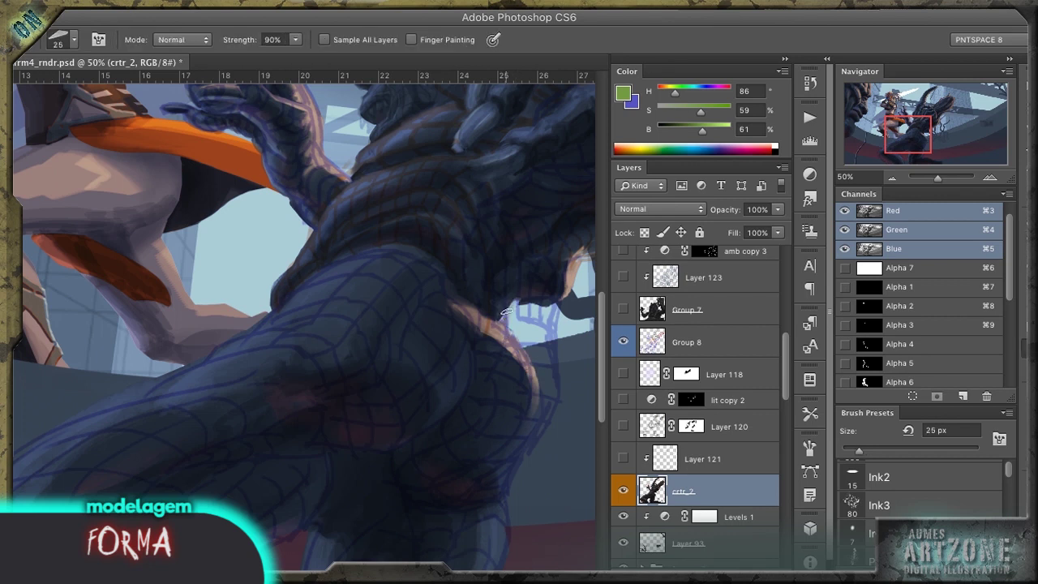
{"action": "key", "text": "b"}
Step: Blend the creature's bent thigh and knee with the 35 px Mixer Brush and 45 px Smudge tool, and clean its outline with the 10 px Eraser
{"action": "left_click_drag", "start_coordinate": [219, 422], "coordinate": [424, 260]}
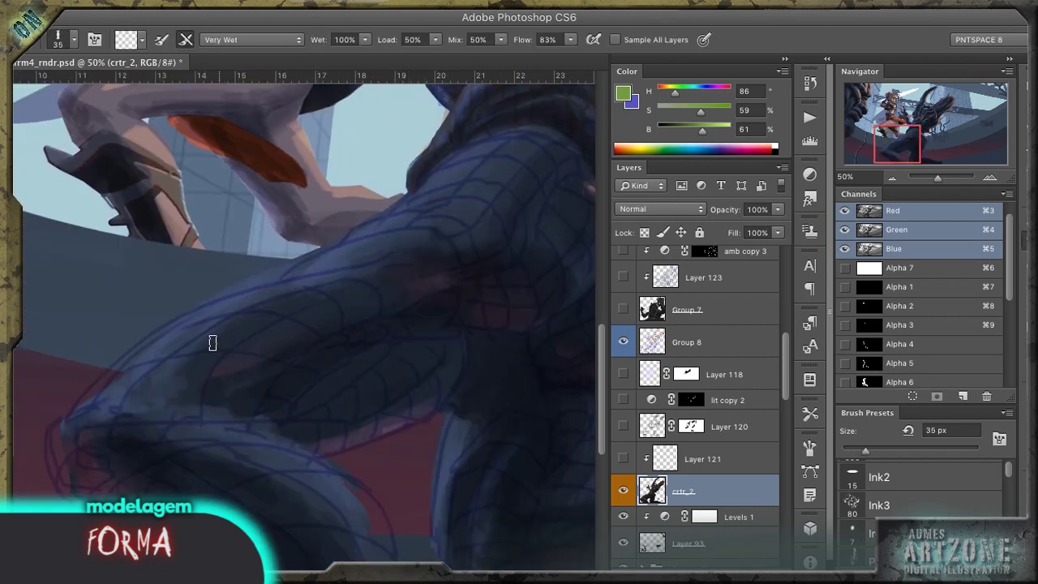
{"action": "key", "text": "r"}
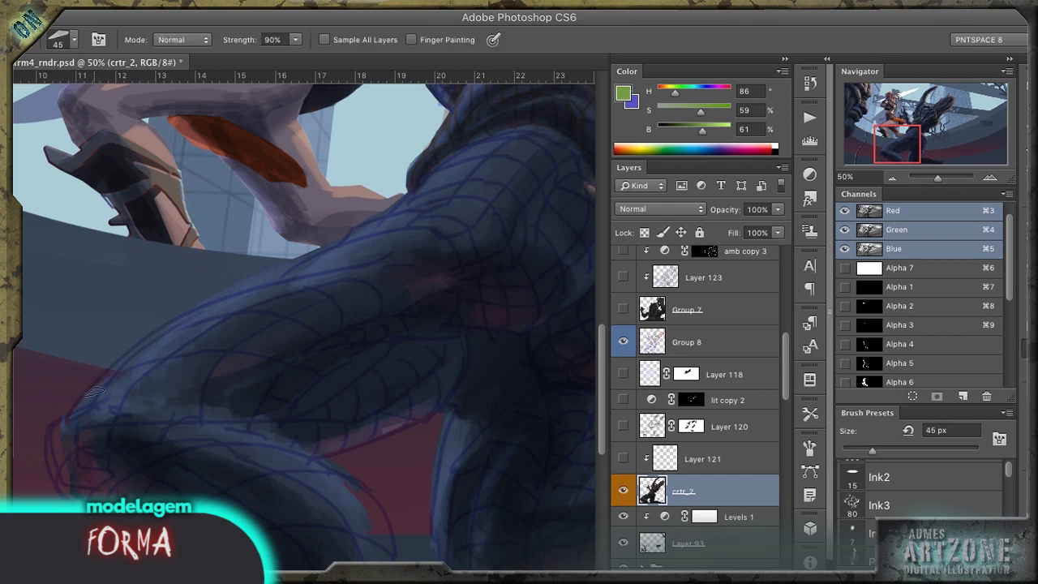
{"action": "key", "text": "b"}
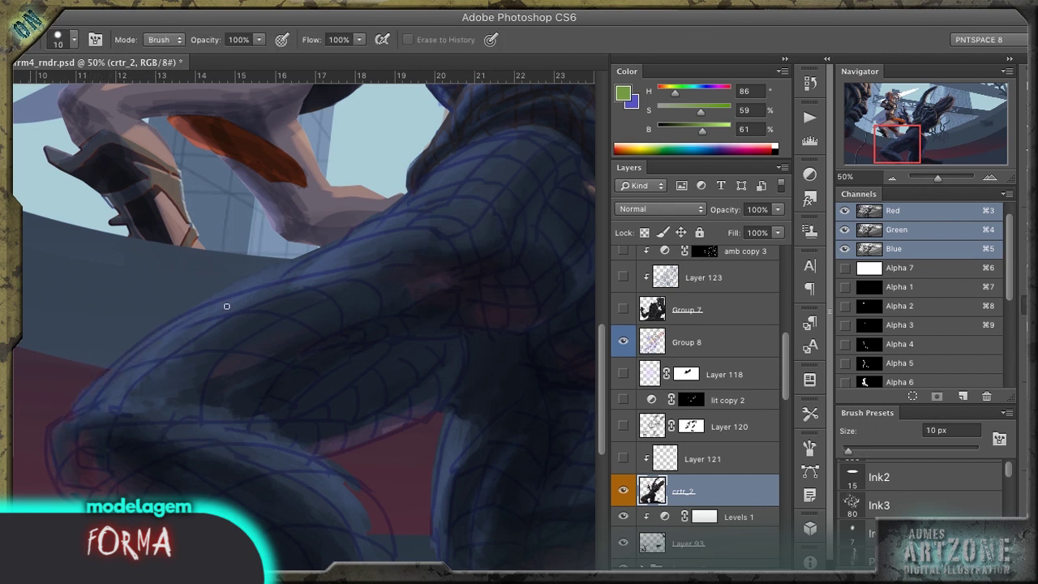
{"action": "left_click", "coordinate": [622, 342]}
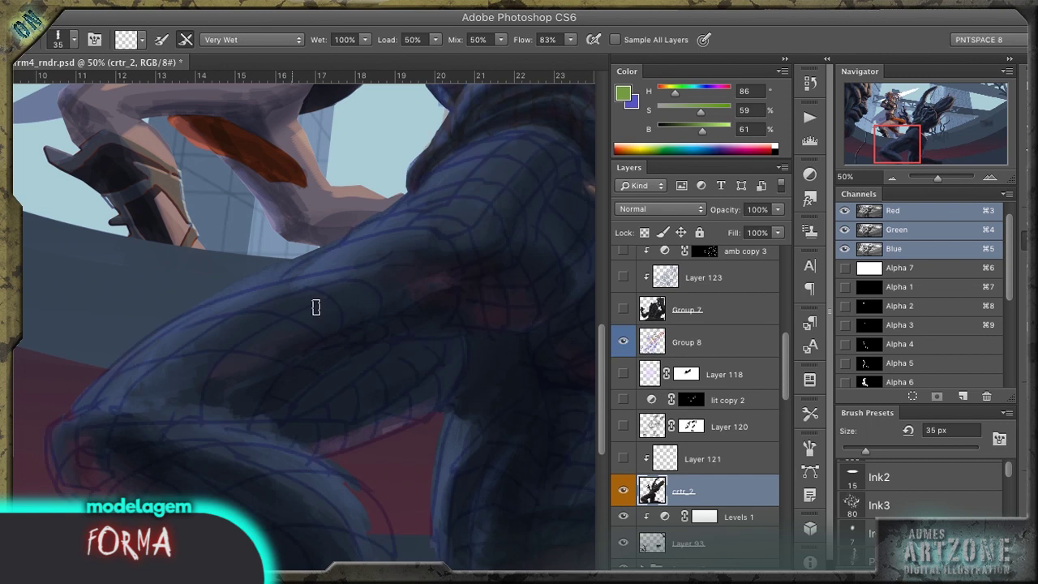
Step: Darken the shading of the inner thigh and groin using the 70 px Burn tool on midtones at 60% exposure
{"action": "key", "text": "o"}
{"action": "key", "text": "bracketright"}
{"action": "key", "text": "bracketright"}
{"action": "key", "text": "bracketright"}
{"action": "key", "text": "bracketright"}
{"action": "key", "text": "bracketright"}
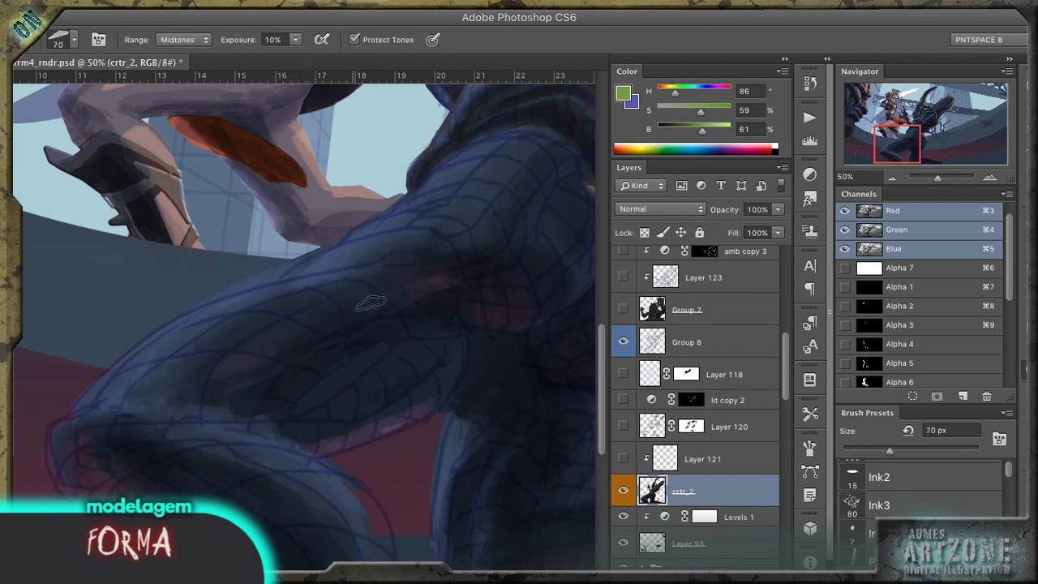
{"action": "key", "text": "6"}
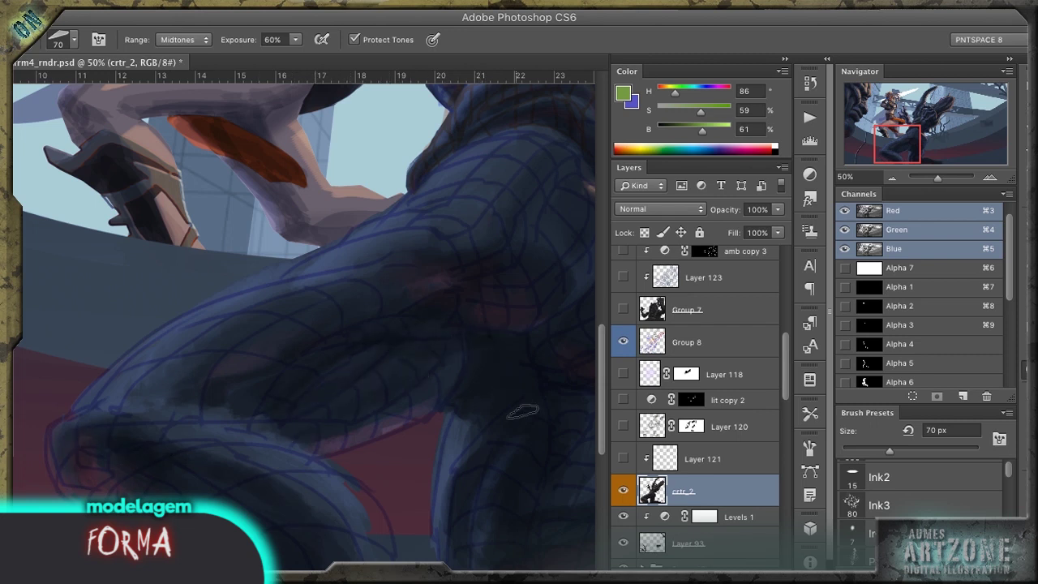
Step: Deepen the dark creases between the legs with the 70 px Burn tool at 80% exposure
{"action": "key", "text": "b"}
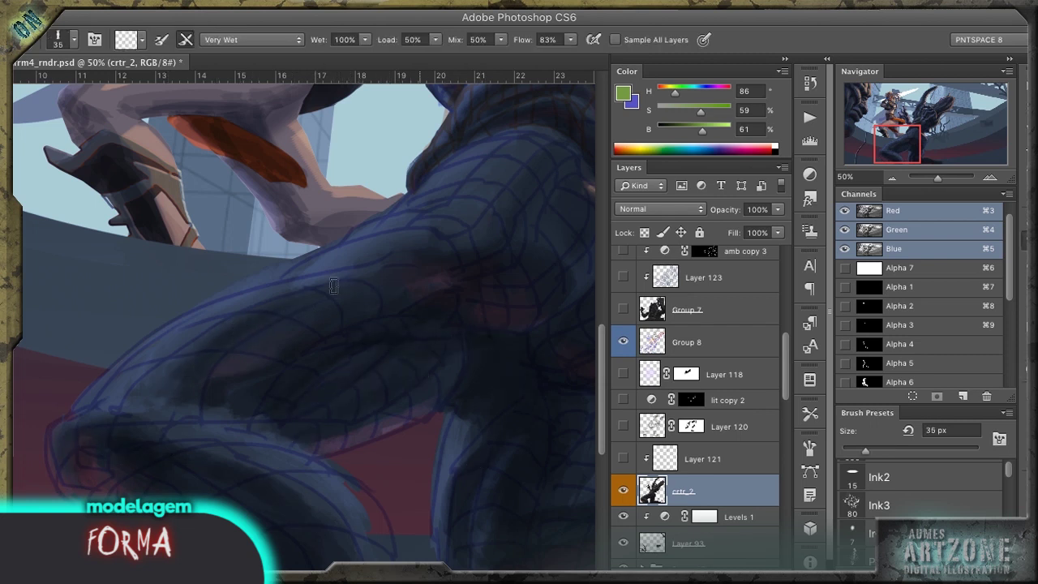
{"action": "key", "text": "o"}
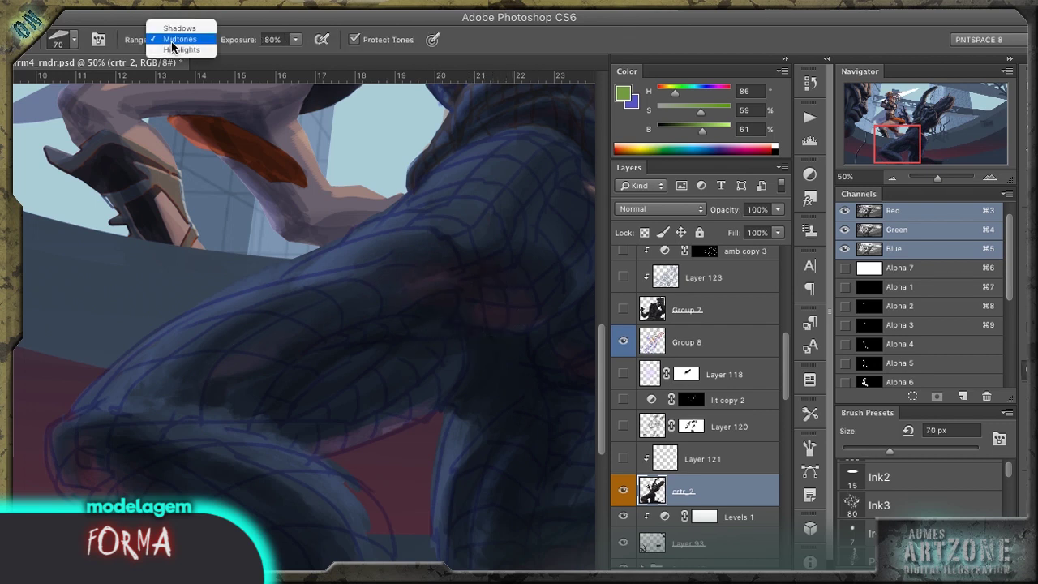
{"action": "left_click_drag", "start_coordinate": [455, 402], "coordinate": [452, 332]}
{"action": "key", "text": "b"}
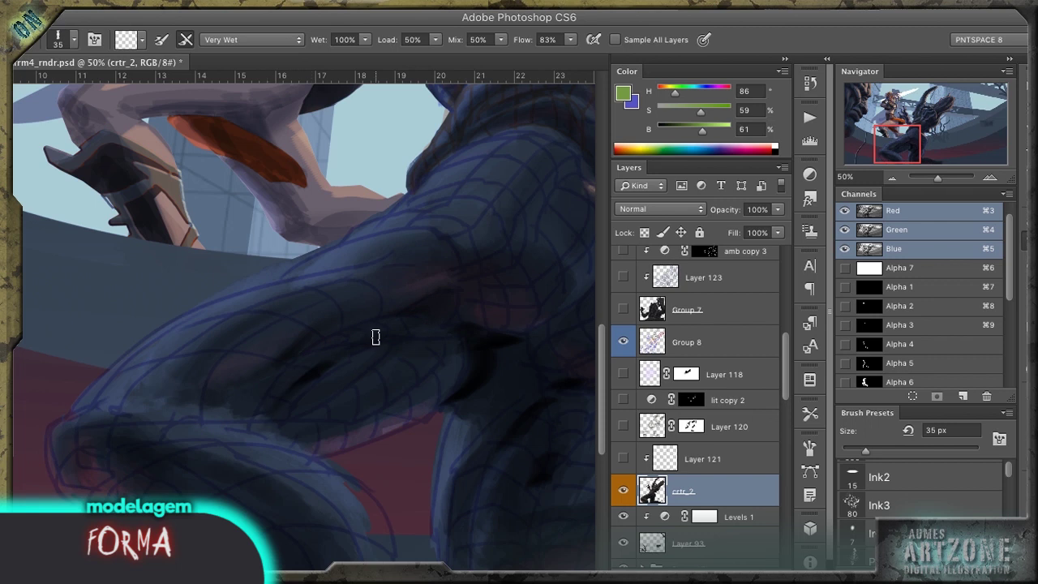
Step: Blend the inner thigh's dark creases toward the knee with the 35 px Mixer Brush and 45 px Smudge tool
{"action": "key", "text": "r"}
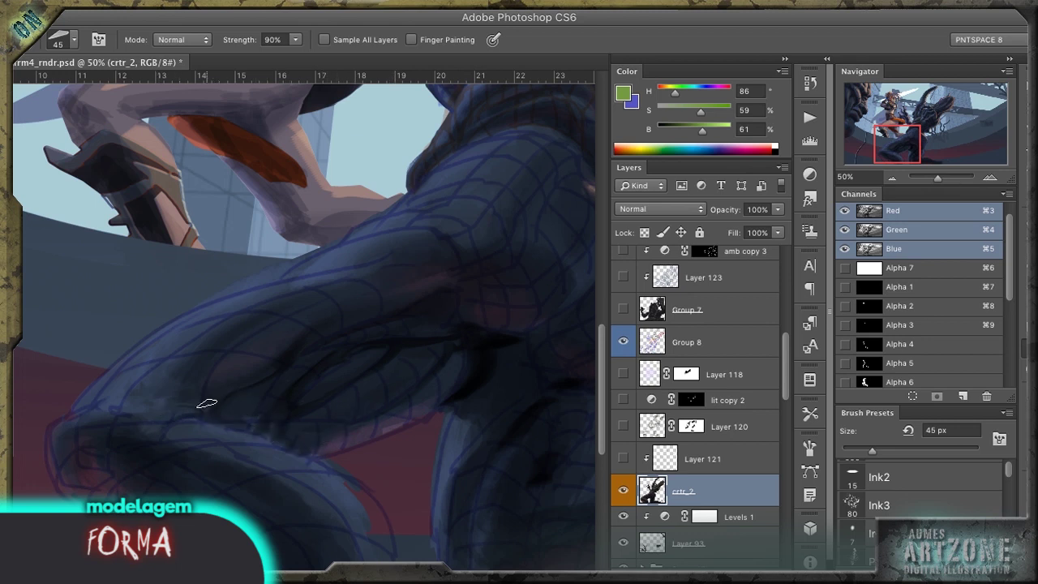
{"action": "key", "text": "b"}
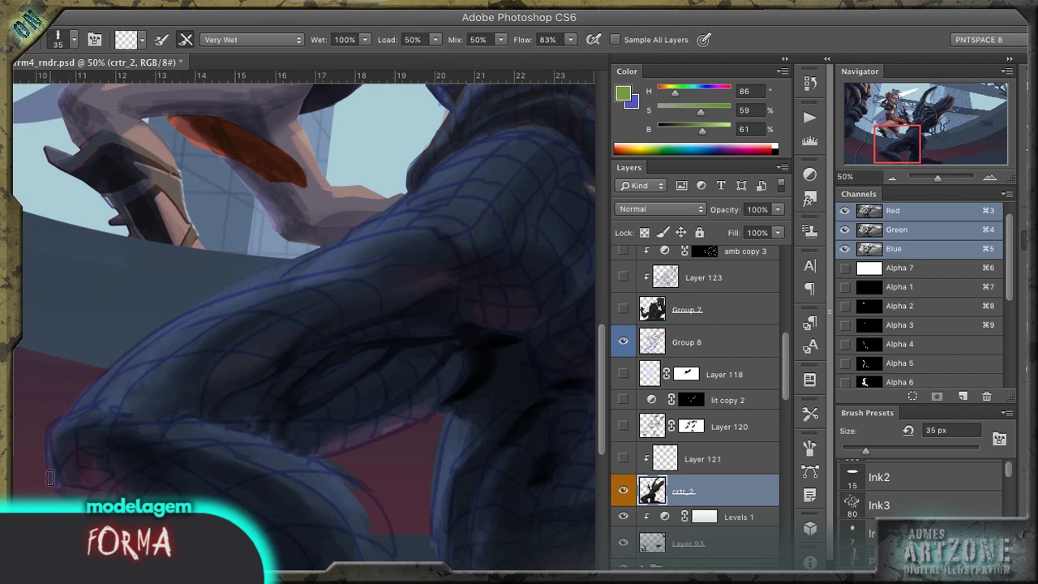
{"action": "scroll", "coordinate": [78, 496], "scroll_direction": "down", "scroll_amount": 3}
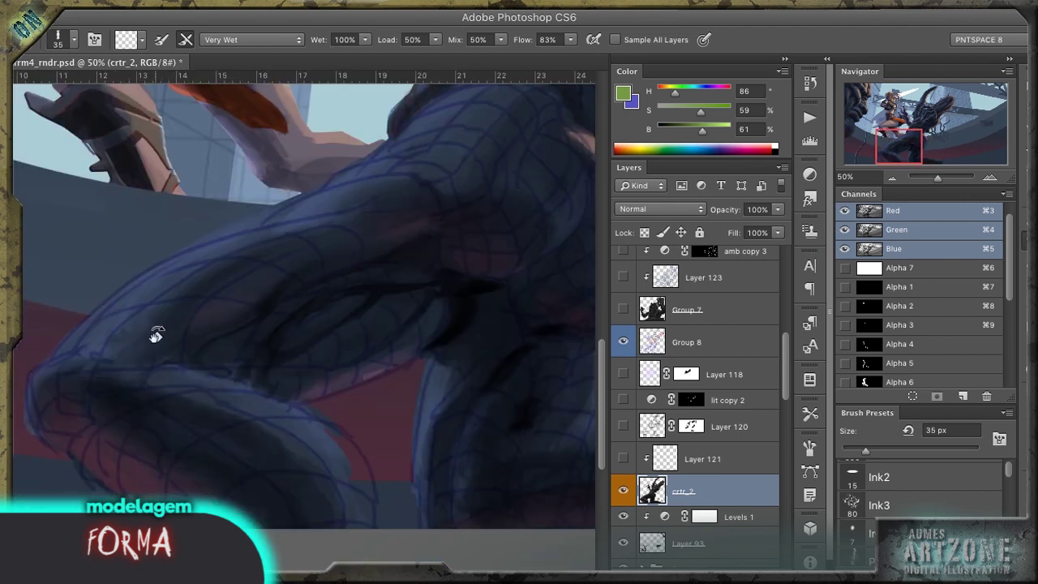
Step: Rotate the canvas and smooth the shin's upper contour and knee fold with the 50 px Smudge tool and 35 px Mixer Brush
{"action": "left_click_drag", "start_coordinate": [157, 335], "coordinate": [274, 413]}
{"action": "key", "text": "r"}
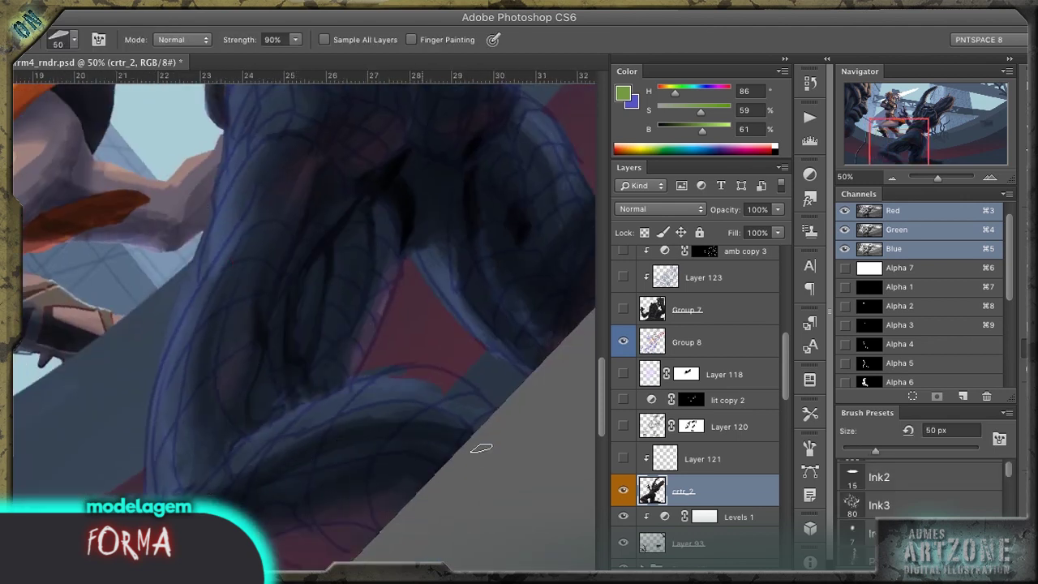
{"action": "key", "text": "b"}
{"action": "left_click_drag", "start_coordinate": [410, 373], "coordinate": [438, 387]}
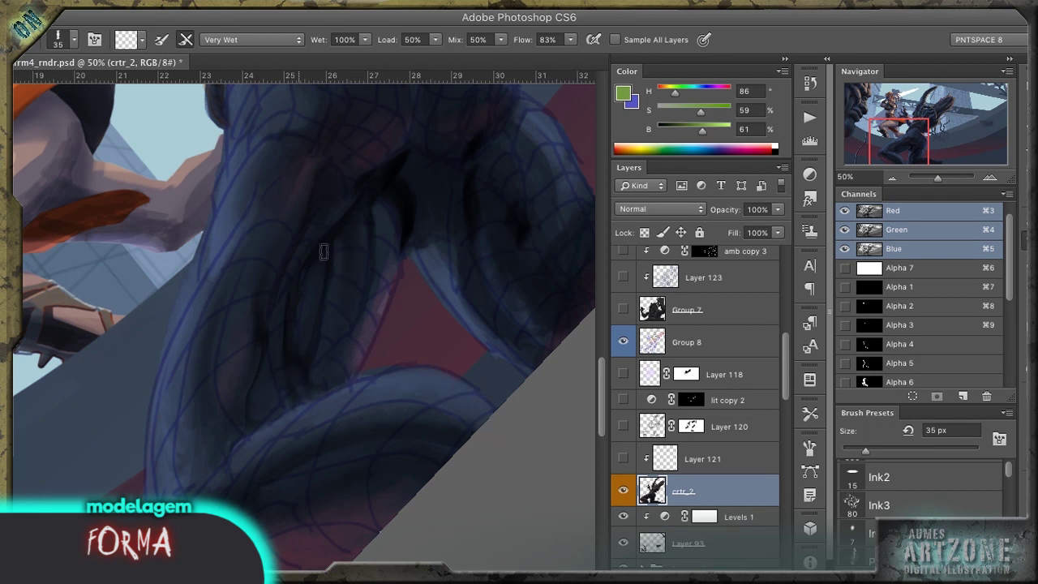
{"action": "scroll", "coordinate": [382, 433], "scroll_direction": "right", "scroll_amount": 5}
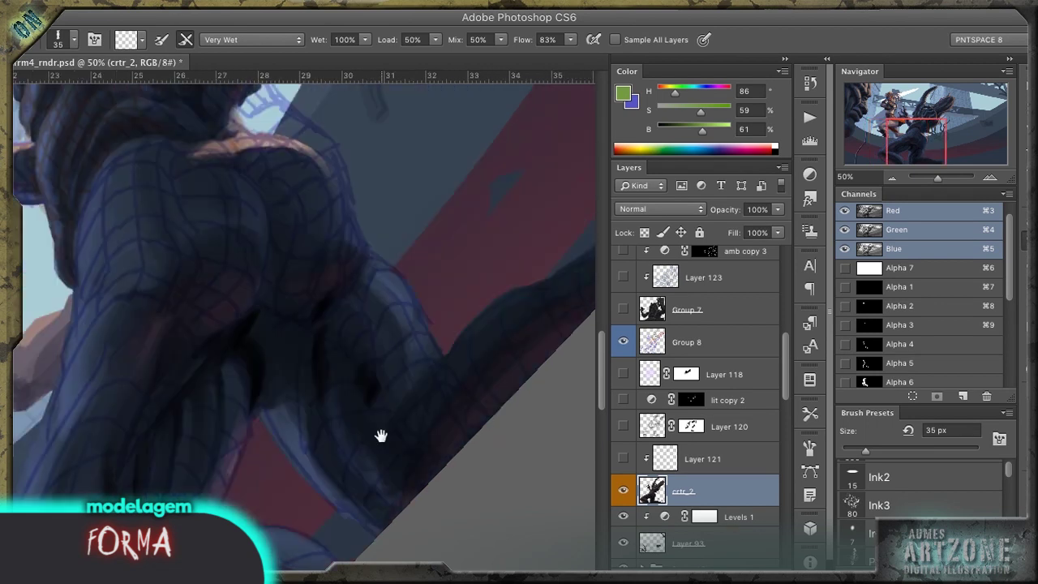
Step: Lasso the creature's outstretched hand and forearm on the crtr_2 layer
{"action": "key", "text": "ctrl+minus"}
{"action": "key", "text": "ctrl+minus"}
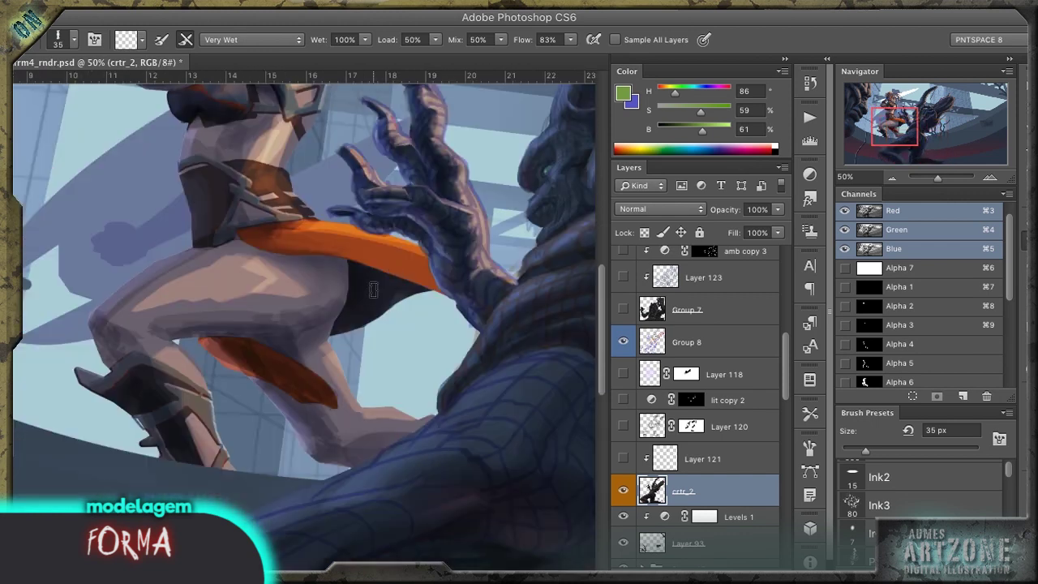
{"action": "key", "text": "l"}
{"action": "left_click", "coordinate": [312, 280]}
{"action": "left_click", "coordinate": [369, 334]}
{"action": "left_click", "coordinate": [386, 310]}
{"action": "double_click", "coordinate": [400, 217]}
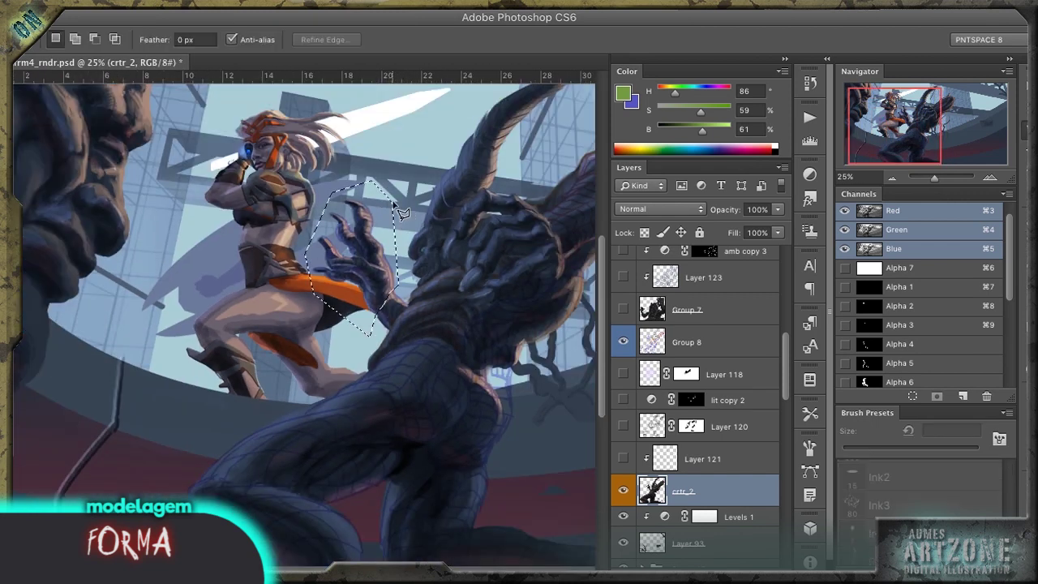
Step: Copy the selected hand to a new layer and transform it to be slightly smaller
{"action": "key", "text": "ctrl+j"}
{"action": "right_click", "coordinate": [722, 491]}
{"action": "left_click", "coordinate": [777, 224]}
{"action": "key", "text": "ctrl+t"}
{"action": "key", "text": "Return"}
Step: Mask out the original outstretched hand on crtr_2 with a black 45 px brush in Normal mode at 100% opacity
{"action": "left_click", "coordinate": [684, 523]}
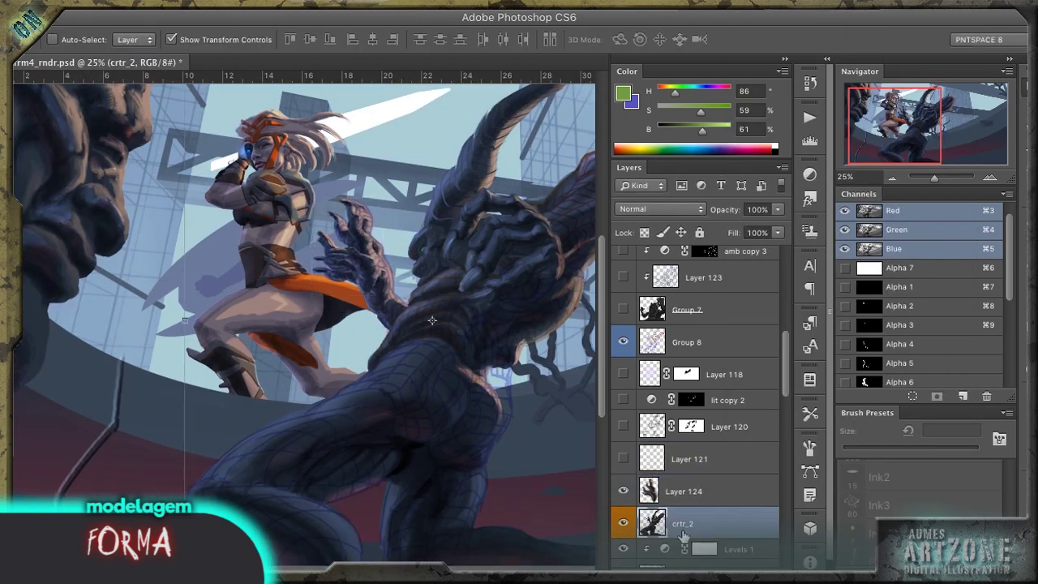
{"action": "key", "text": "b"}
{"action": "left_click", "coordinate": [203, 39]}
{"action": "left_click", "coordinate": [208, 10]}
{"action": "key", "text": "0"}
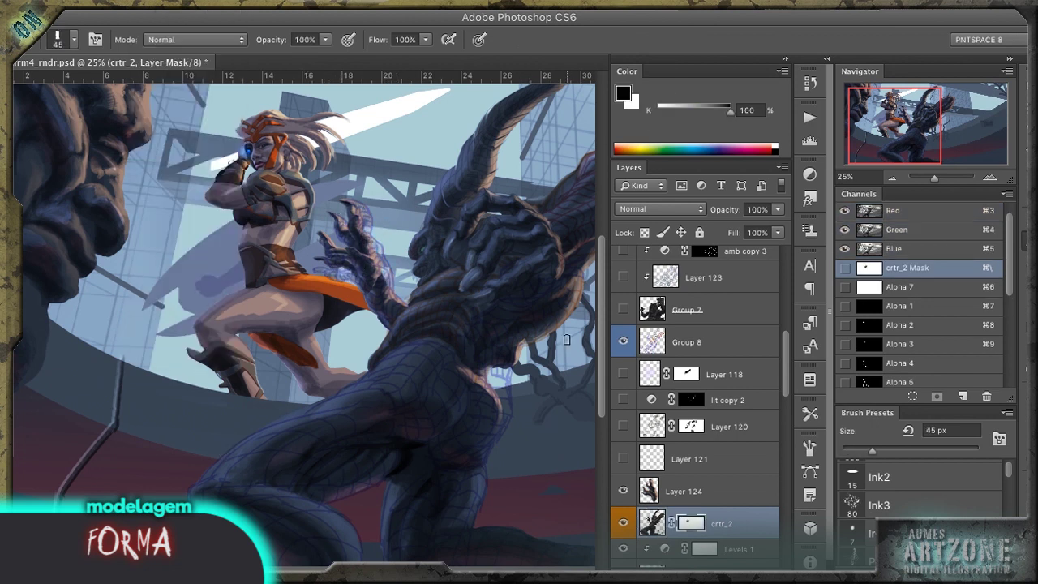
{"action": "left_click_drag", "start_coordinate": [531, 371], "coordinate": [438, 354]}
Step: Hide the mood adjustment layer and show Layer 118 around the creature's clasping hand
{"action": "scroll", "coordinate": [784, 366], "scroll_direction": "down", "scroll_amount": 5}
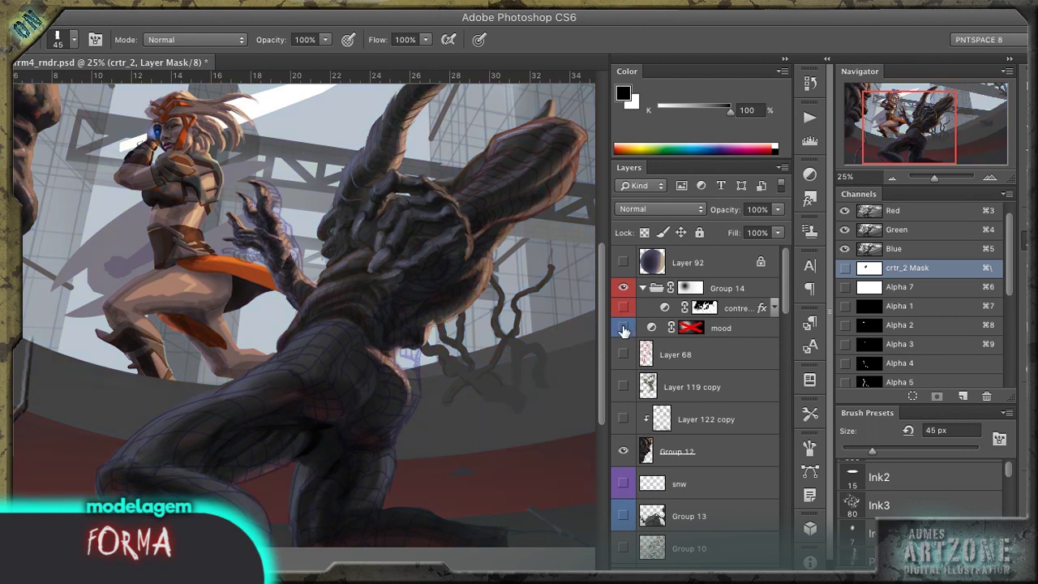
{"action": "scroll", "coordinate": [781, 389], "scroll_direction": "up", "scroll_amount": 6}
{"action": "scroll", "coordinate": [781, 390], "scroll_direction": "down", "scroll_amount": 3}
{"action": "key", "text": "z"}
{"action": "left_click", "coordinate": [441, 284]}
{"action": "left_click", "coordinate": [441, 285]}
{"action": "scroll", "coordinate": [787, 352], "scroll_direction": "up", "scroll_amount": 4}
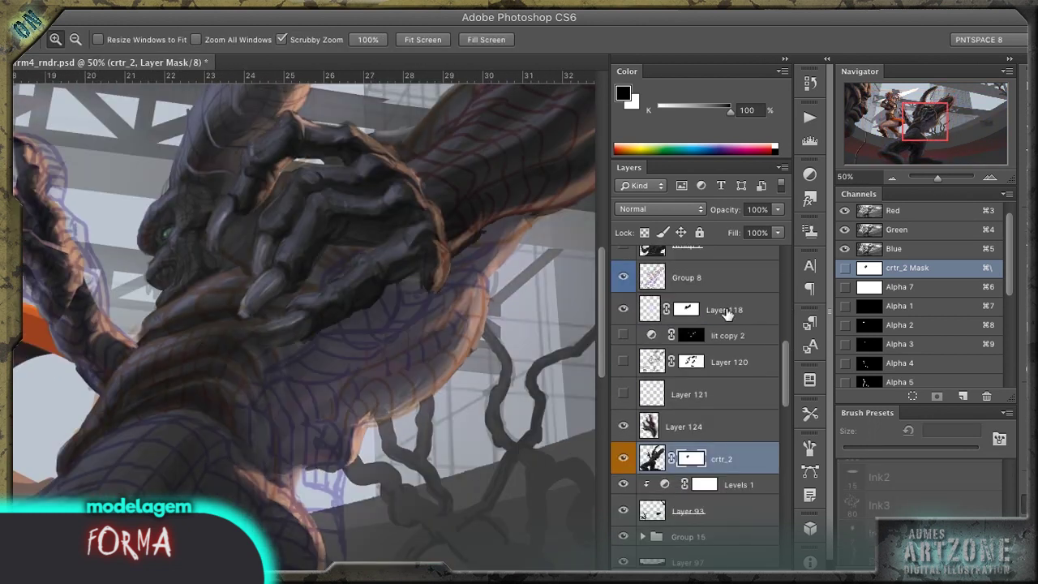
Step: Set Layer 118 to Screen blending with 24% fill
{"action": "left_click", "coordinate": [724, 310]}
{"action": "left_click", "coordinate": [759, 233]}
{"action": "type", "text": "14"}
{"action": "left_click", "coordinate": [661, 209]}
{"action": "left_click", "coordinate": [660, 324]}
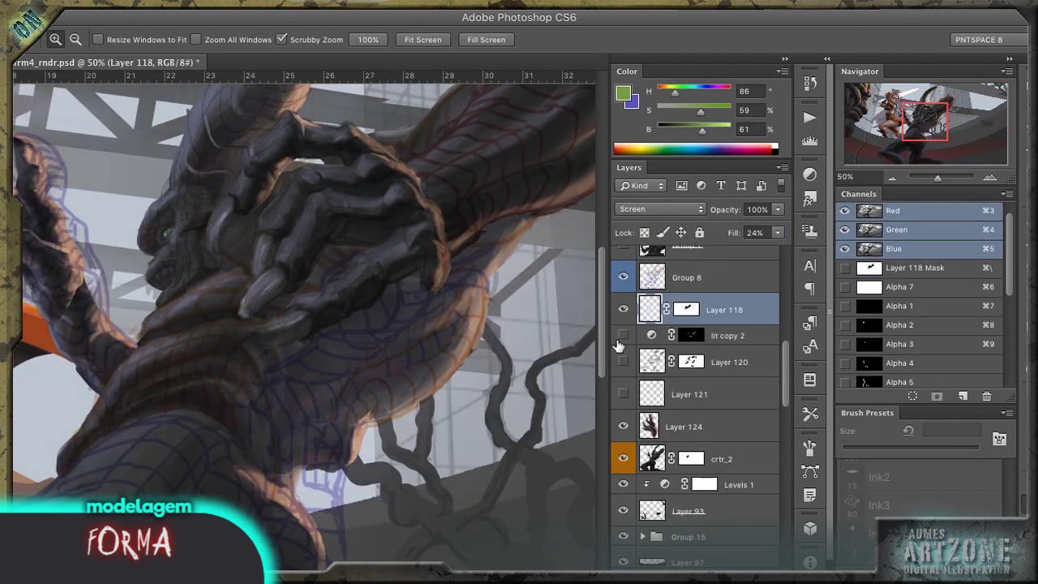
Step: Colorize Layer 118 with Hue/Saturation at hue 86 and saturation 57
{"action": "key", "text": "super+u"}
{"action": "left_click_drag", "start_coordinate": [719, 258], "coordinate": [748, 257]}
{"action": "left_click", "coordinate": [877, 316]}
{"action": "left_click_drag", "start_coordinate": [678, 256], "coordinate": [748, 255]}
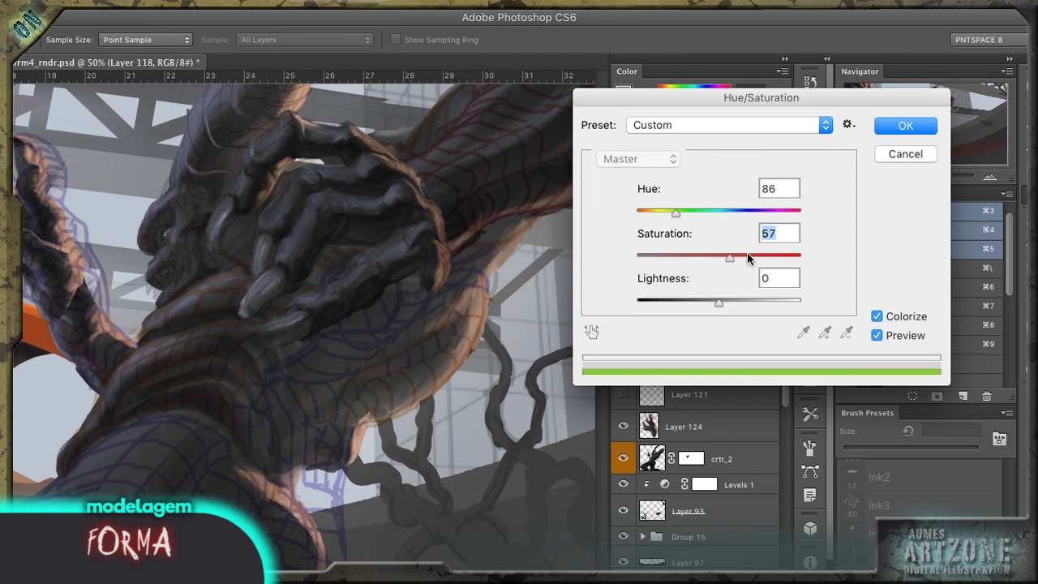
{"action": "key", "text": "Return"}
Step: Fade Layer 118 around the clasping hand by painting its mask with a black 35 px brush at 30% opacity
{"action": "left_click", "coordinate": [687, 309]}
{"action": "key", "text": "b"}
{"action": "key", "text": "bracketleft"}
{"action": "key", "text": "1"}
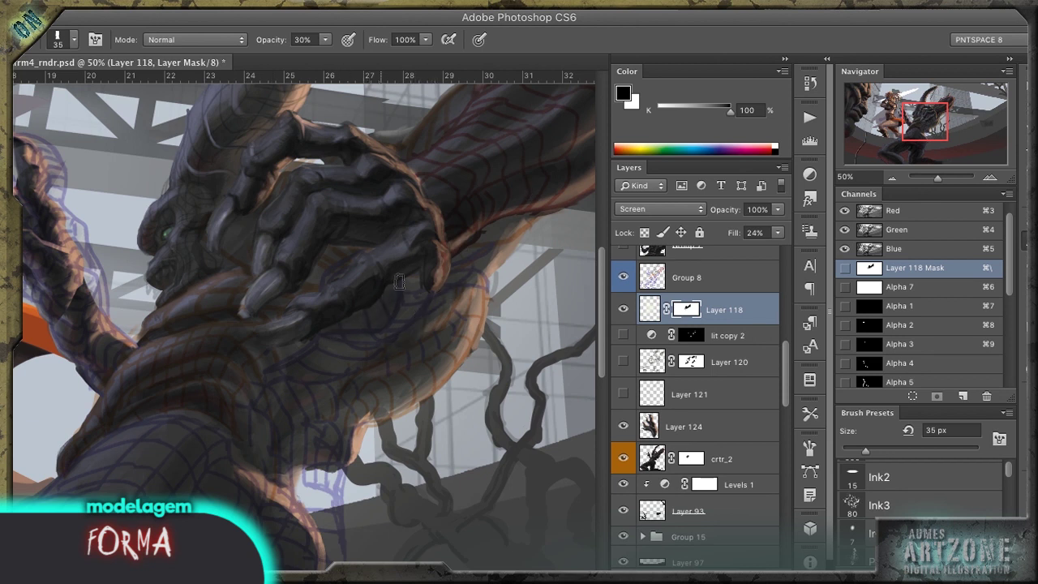
{"action": "key", "text": "r"}
{"action": "scroll", "coordinate": [463, 406], "scroll_direction": "down", "scroll_amount": 1}
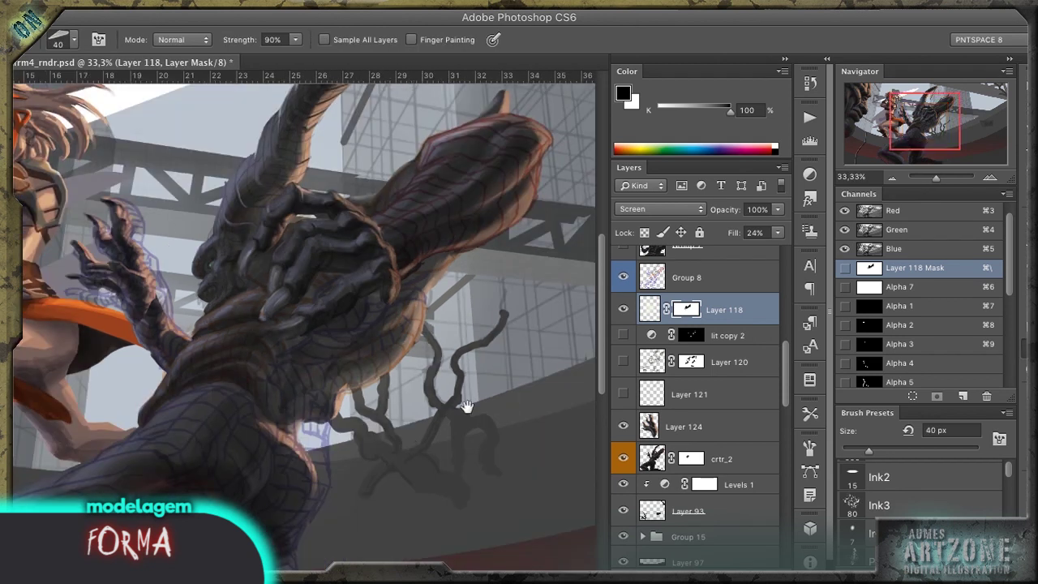
{"action": "scroll", "coordinate": [776, 377], "scroll_direction": "down", "scroll_amount": 1}
Step: Merge the copied hand on Layer 124 down into crtr_2
{"action": "left_click", "coordinate": [714, 426]}
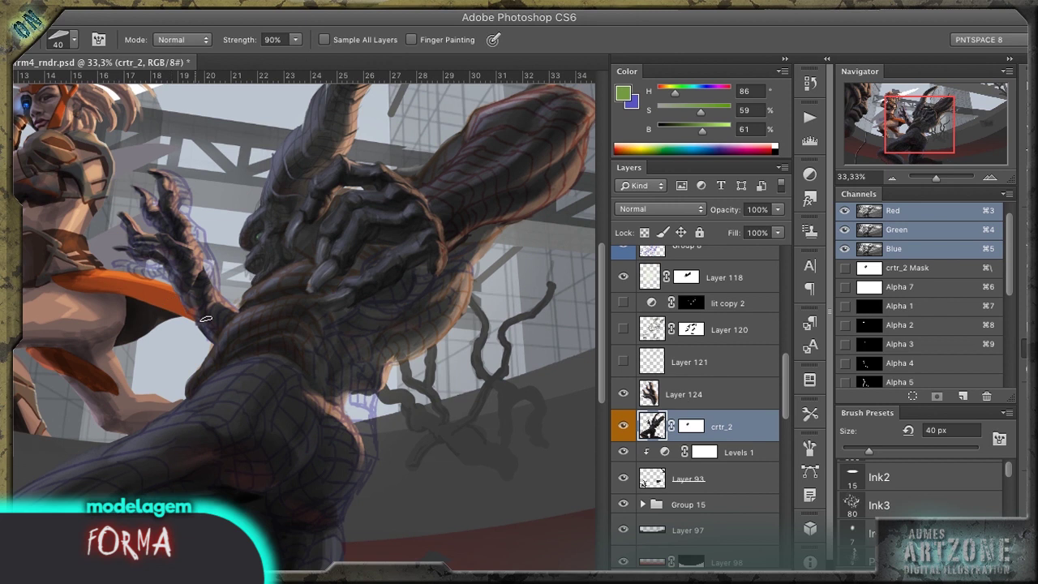
{"action": "key", "text": "alt+bracketright"}
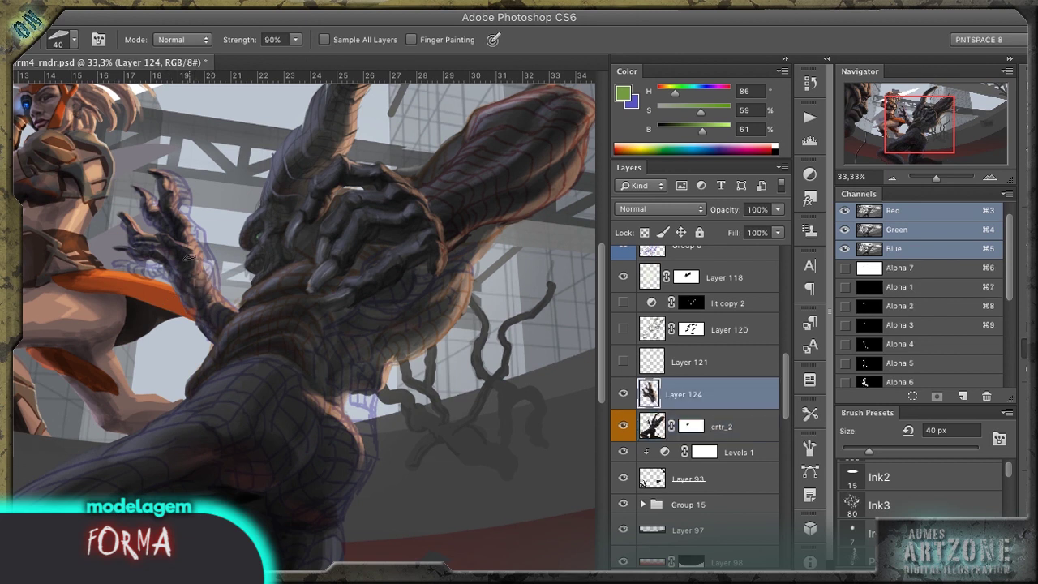
{"action": "key", "text": "m"}
{"action": "key", "text": "ctrl+e"}
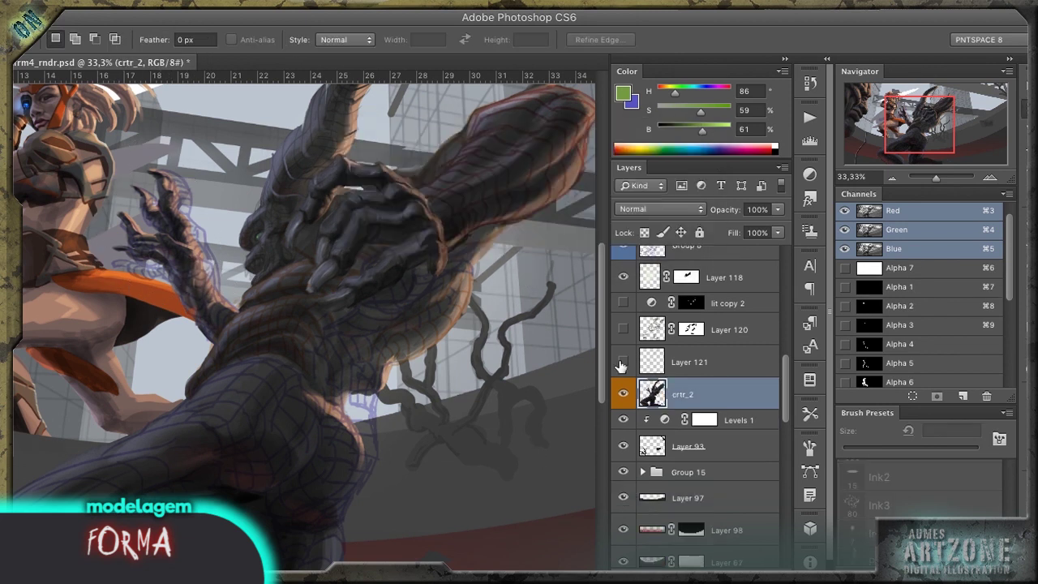
Step: Show Layer 121 and clip it to crtr_2
{"action": "left_click", "coordinate": [623, 361]}
{"action": "left_click", "coordinate": [705, 365]}
{"action": "key", "text": "ctrl+alt+g"}
Step: Clone scale texture across the creature's head crest on Layer 121 with the Clone Stamp at 40 and 60 px
{"action": "key", "text": "z"}
{"action": "left_click", "coordinate": [262, 413]}
{"action": "mouse_move", "coordinate": [262, 413]}
{"action": "left_mouse_down"}
{"action": "mouse_move", "coordinate": [417, 130]}
{"action": "mouse_move", "coordinate": [393, 256]}
{"action": "mouse_move", "coordinate": [429, 232]}
{"action": "mouse_move", "coordinate": [385, 209]}
{"action": "left_mouse_up"}
{"action": "key", "text": "s"}
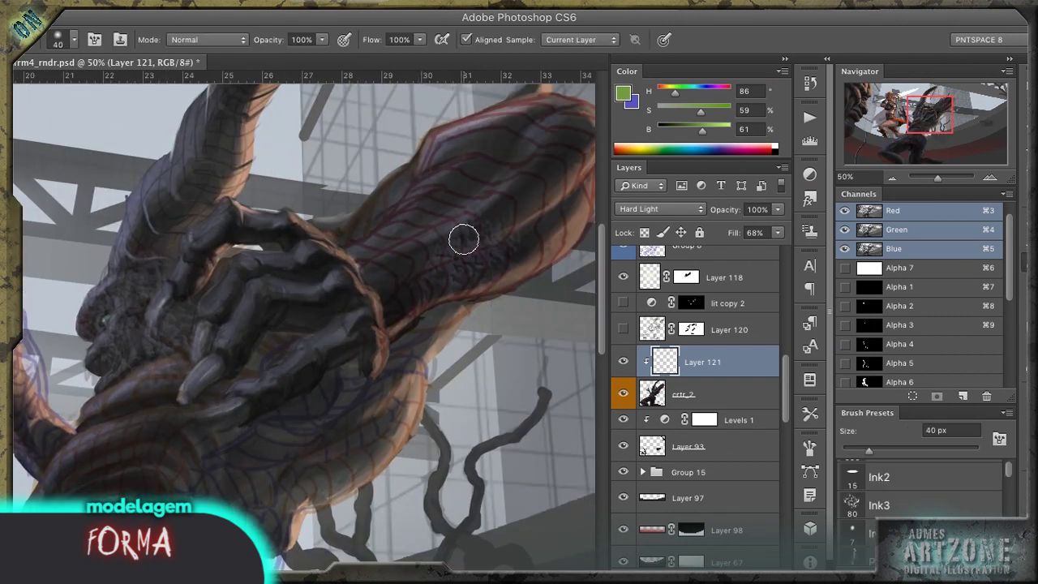
{"action": "key", "text": "bracketright"}
{"action": "mouse_move", "coordinate": [447, 271]}
{"action": "left_mouse_down"}
{"action": "mouse_move", "coordinate": [371, 296]}
{"action": "mouse_move", "coordinate": [429, 255]}
{"action": "mouse_move", "coordinate": [394, 245]}
{"action": "mouse_move", "coordinate": [404, 270]}
{"action": "mouse_move", "coordinate": [408, 247]}
{"action": "left_mouse_up"}
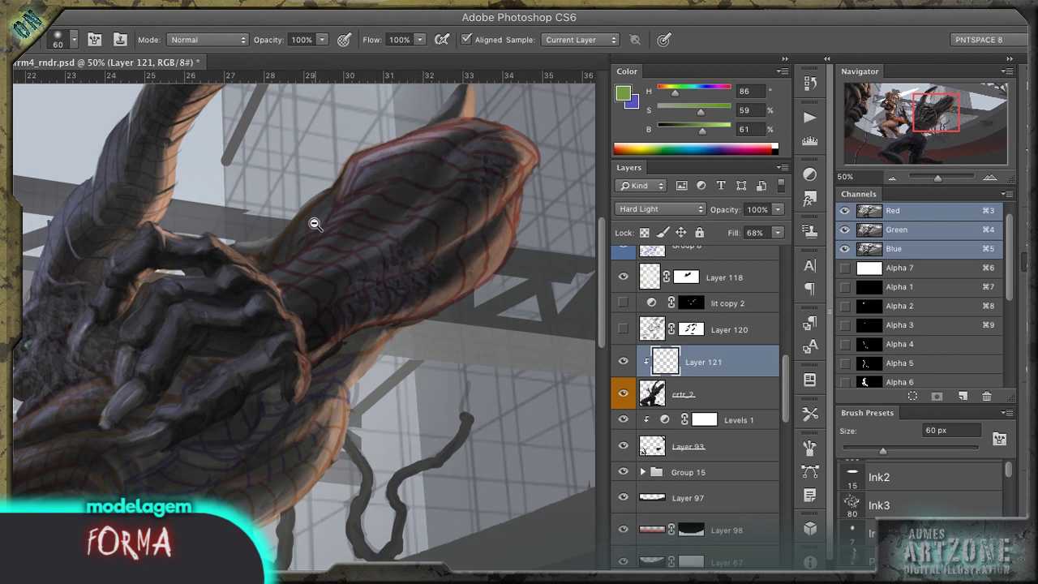
{"action": "key", "text": "e"}
{"action": "key", "text": "s"}
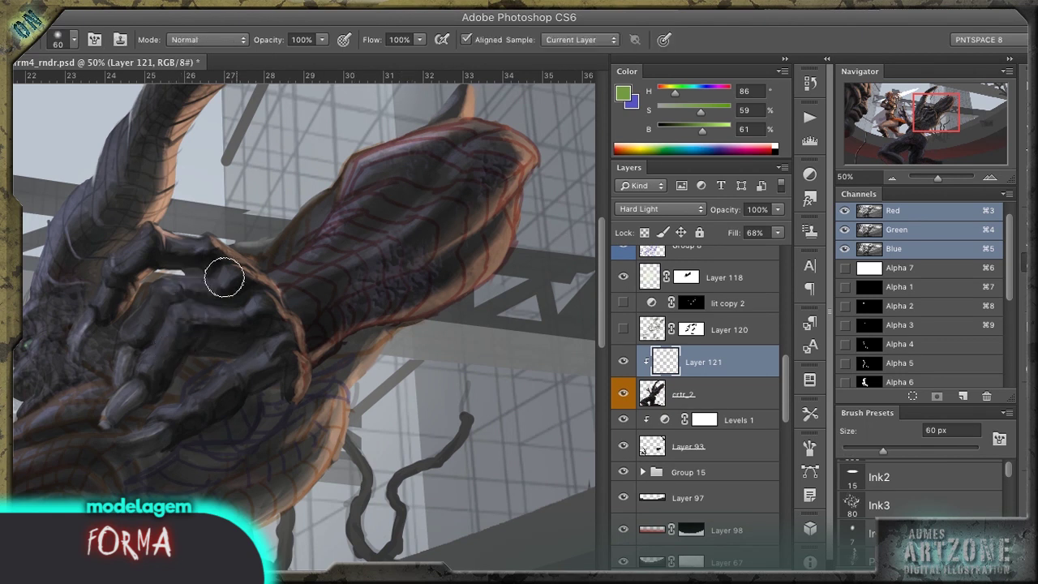
Step: Erase Layer 121's texture around the claw beside the creature's face with the 10 px Eraser
{"action": "left_click_drag", "start_coordinate": [109, 408], "coordinate": [270, 400]}
{"action": "key", "text": "e"}
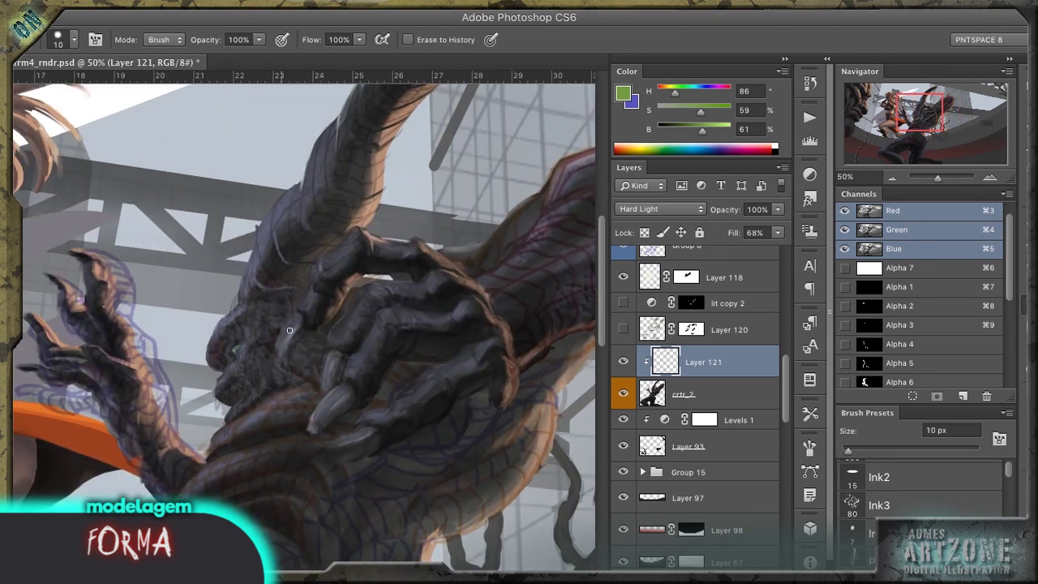
{"action": "scroll", "coordinate": [291, 331], "scroll_direction": "up", "scroll_amount": 2}
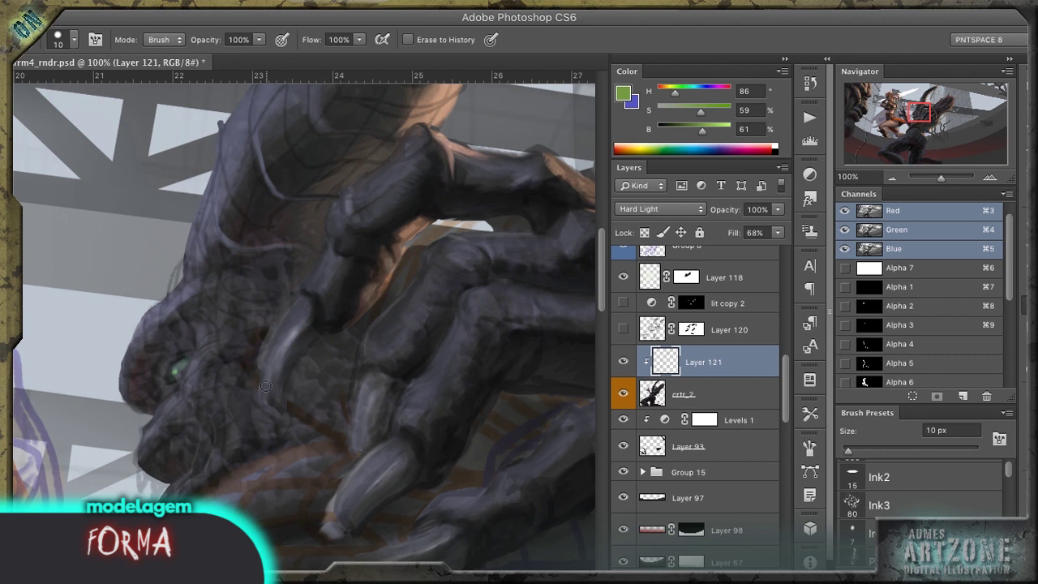
Step: Hide Layer 121 and blend crtr_2's paint around the claw and jaw with the 20 px Smudge tool and 9 px Mixer Brush
{"action": "key", "text": "ctrl+comma"}
{"action": "key", "text": "alt+bracketleft"}
{"action": "key", "text": "r"}
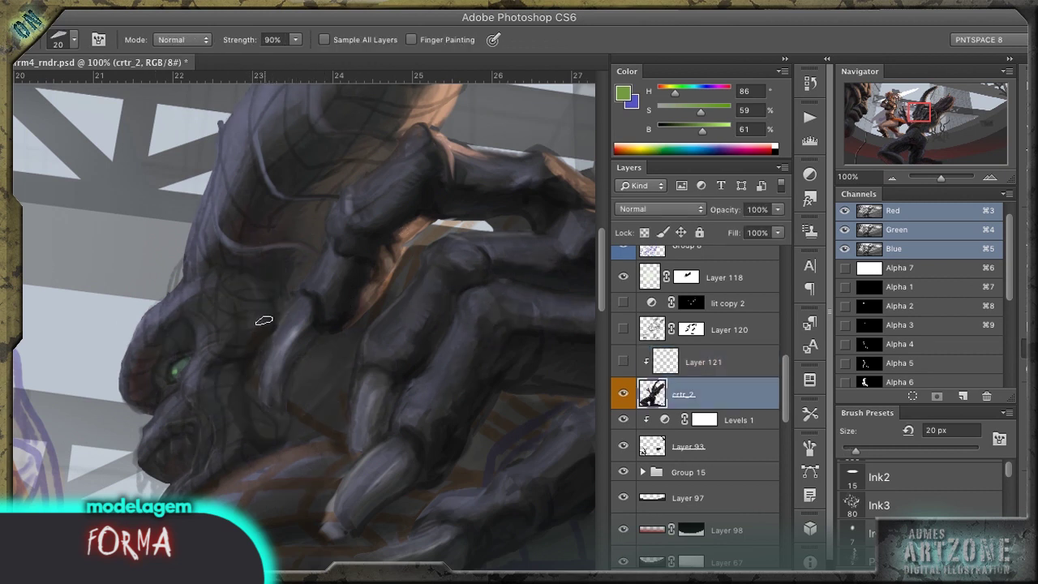
{"action": "key", "text": "o"}
{"action": "key", "text": "r"}
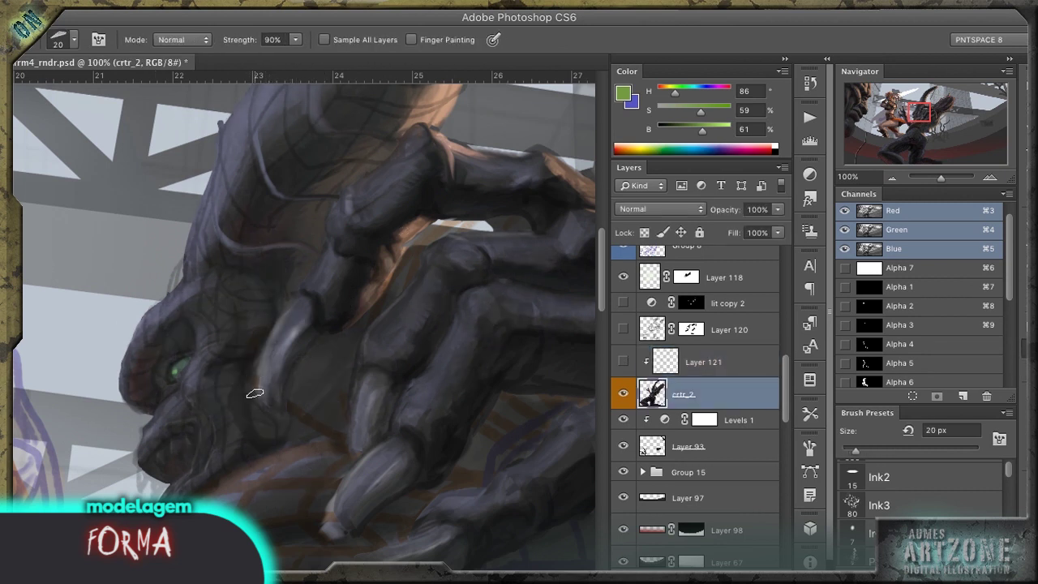
{"action": "left_click_drag", "start_coordinate": [267, 335], "coordinate": [288, 307]}
{"action": "key", "text": "b"}
{"action": "left_click_drag", "start_coordinate": [285, 291], "coordinate": [369, 388]}
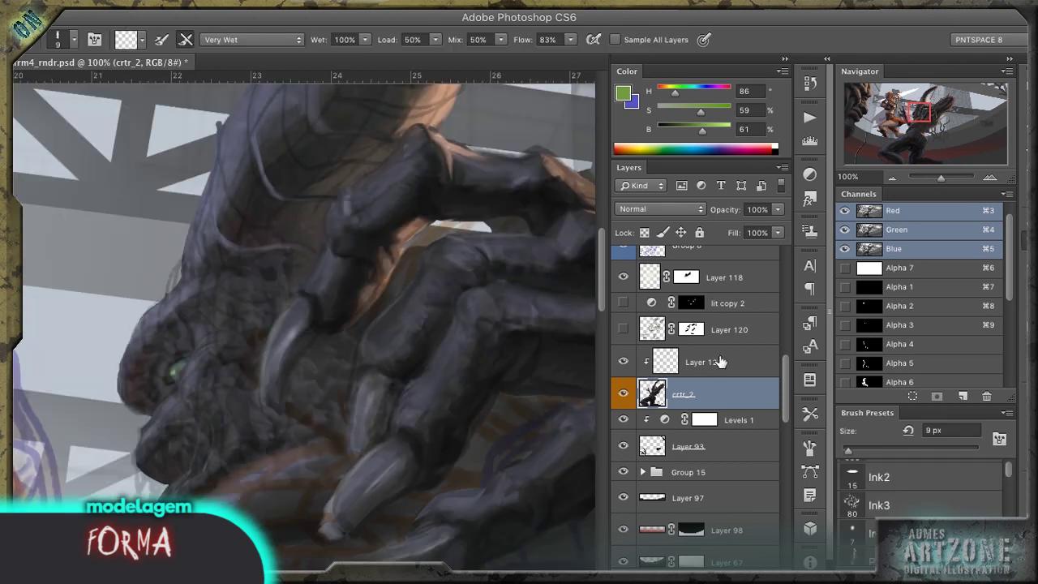
Step: Erase Layer 121's scale texture from the creature's mouth and jaw edges with the 10 px Eraser
{"action": "key", "text": "alt+bracketright"}
{"action": "key", "text": "e"}
{"action": "scroll", "coordinate": [417, 549], "scroll_direction": "down", "scroll_amount": 5}
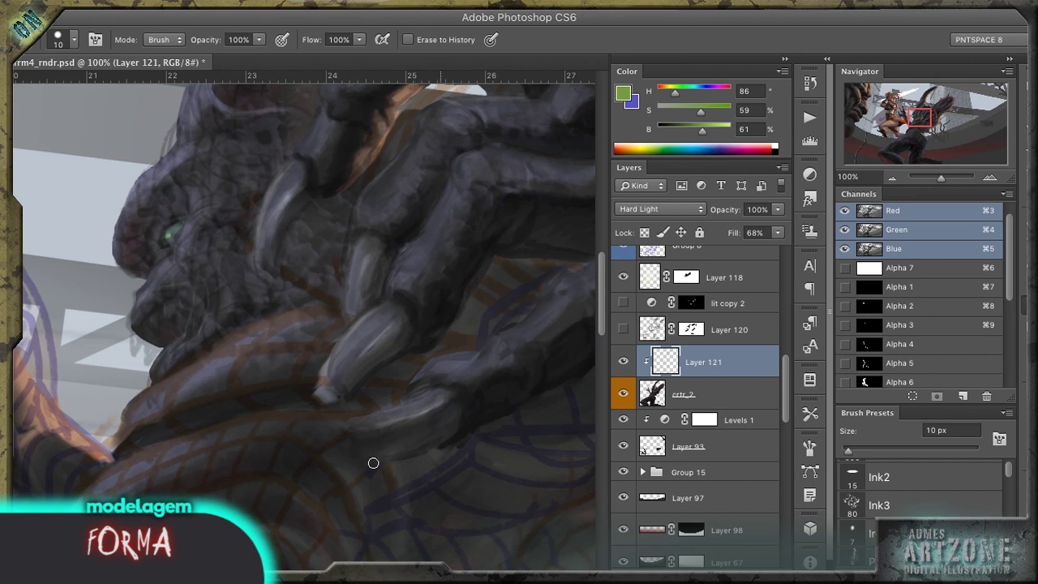
{"action": "mouse_move", "coordinate": [193, 188]}
{"action": "left_mouse_down"}
{"action": "mouse_move", "coordinate": [127, 262]}
{"action": "mouse_move", "coordinate": [122, 310]}
{"action": "left_mouse_up"}
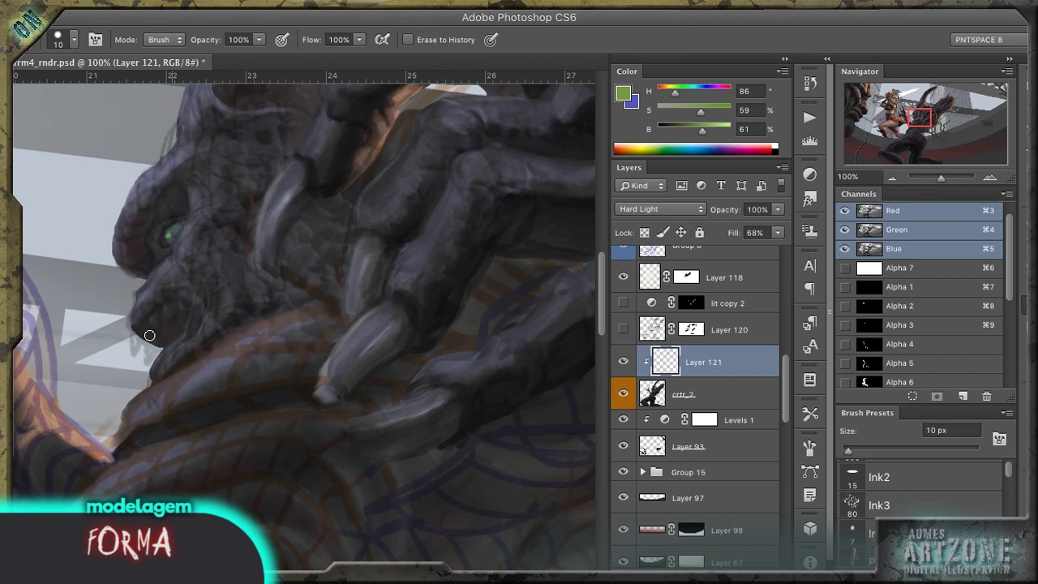
{"action": "scroll", "coordinate": [274, 177], "scroll_direction": "up", "scroll_amount": 3}
{"action": "mouse_move", "coordinate": [268, 257]}
{"action": "left_mouse_down"}
{"action": "mouse_move", "coordinate": [228, 351]}
{"action": "mouse_move", "coordinate": [239, 393]}
{"action": "mouse_move", "coordinate": [172, 360]}
{"action": "left_mouse_up"}
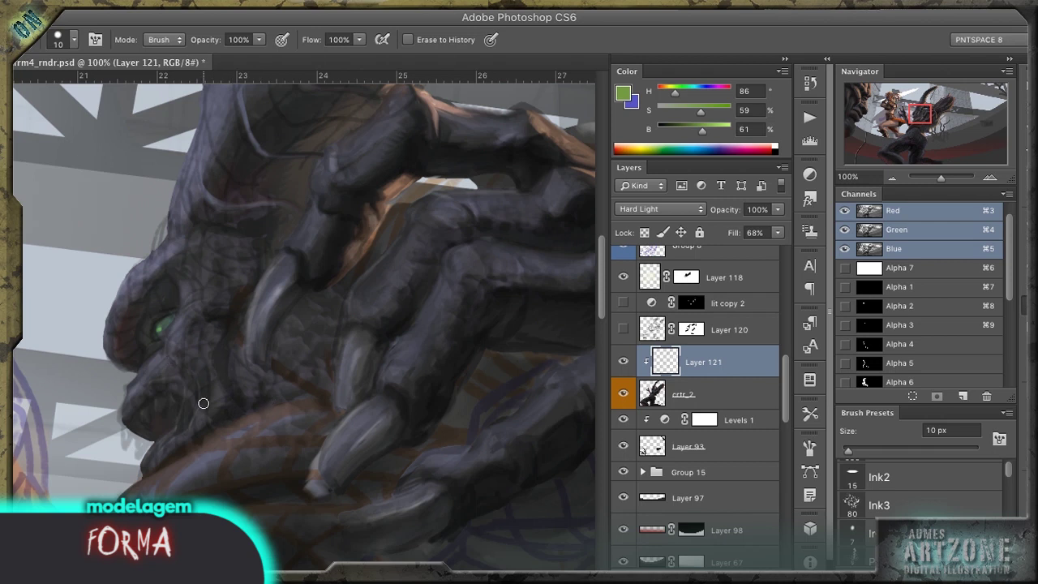
{"action": "left_click_drag", "start_coordinate": [204, 330], "coordinate": [199, 314]}
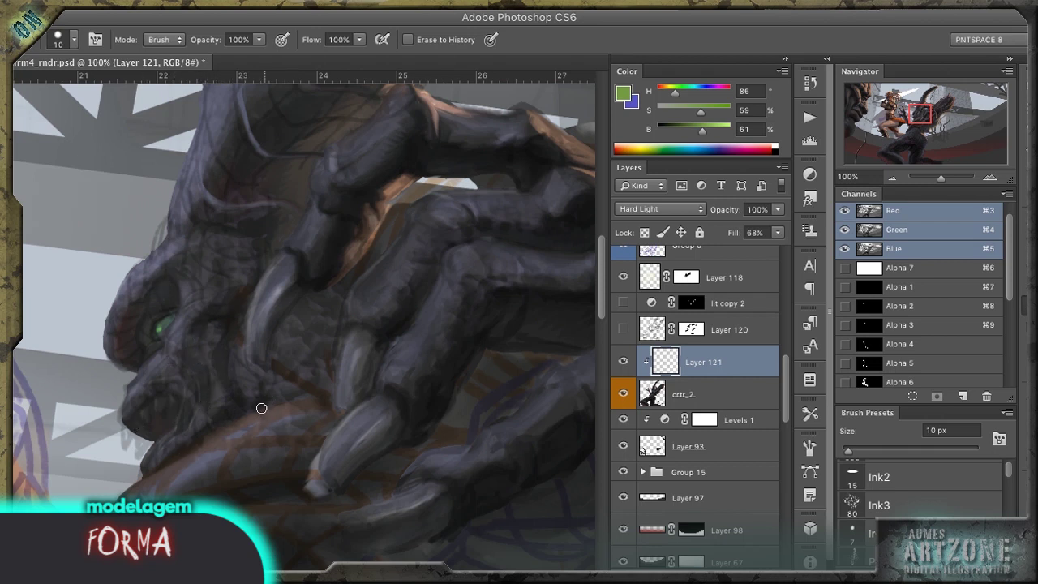
Step: Clone scale texture across the creature's torso and legs on Layer 121 with the 35 px Clone Stamp
{"action": "key", "text": "ctrl+minus"}
{"action": "key", "text": "ctrl+minus"}
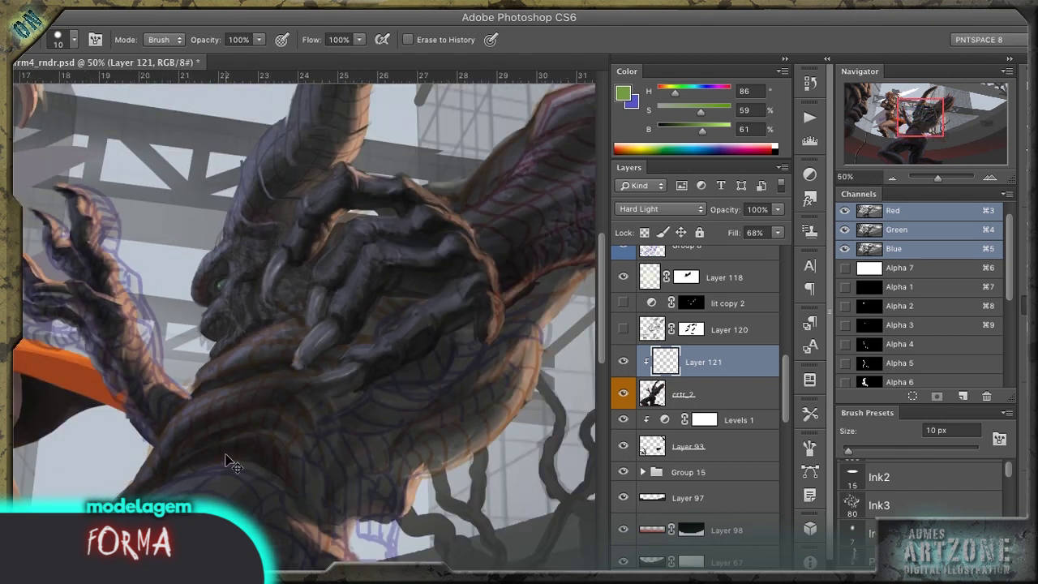
{"action": "left_click_drag", "start_coordinate": [233, 465], "coordinate": [335, 275]}
{"action": "key", "text": "s"}
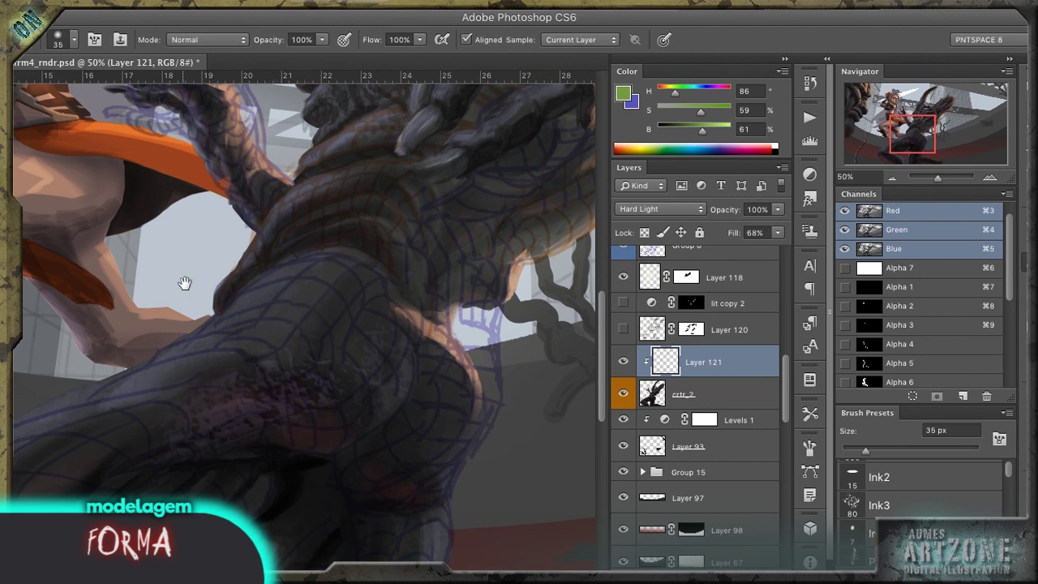
{"action": "left_click_drag", "start_coordinate": [185, 282], "coordinate": [216, 428]}
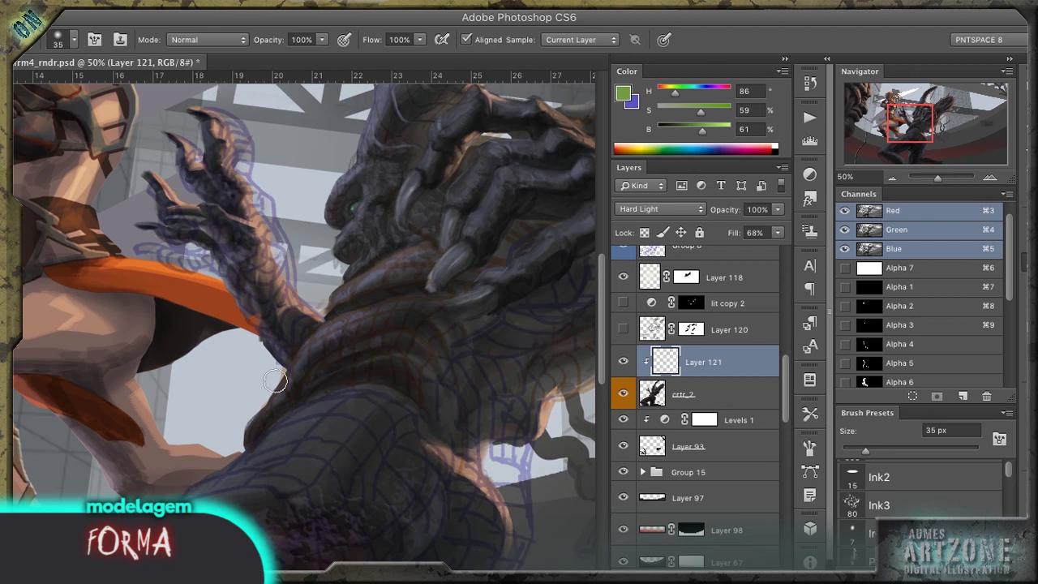
{"action": "left_click_drag", "start_coordinate": [275, 382], "coordinate": [543, 143]}
{"action": "left_click_drag", "start_coordinate": [283, 232], "coordinate": [78, 415]}
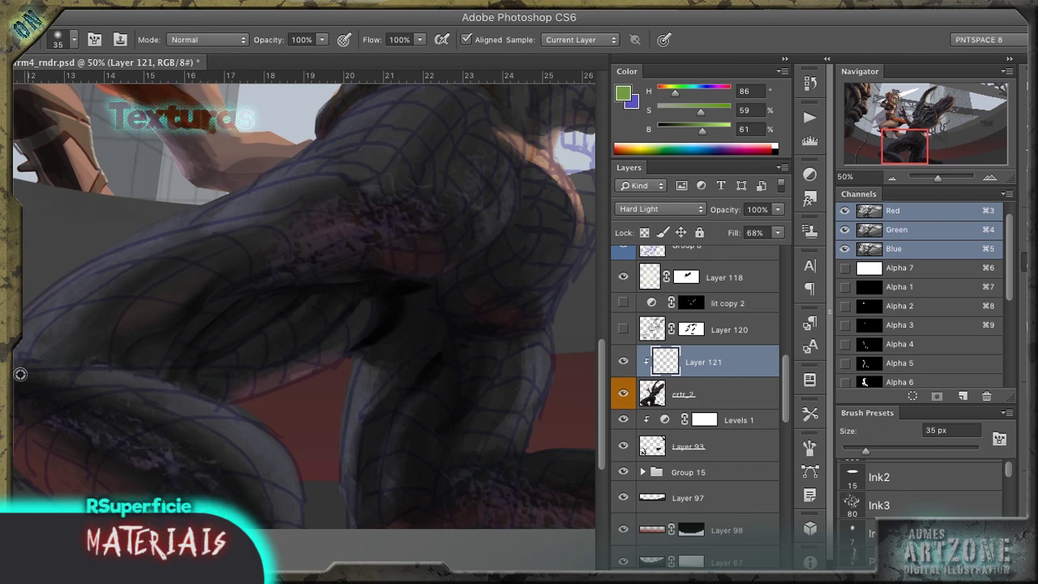
{"action": "left_click_drag", "start_coordinate": [20, 374], "coordinate": [194, 336]}
{"action": "key", "text": "super+minus"}
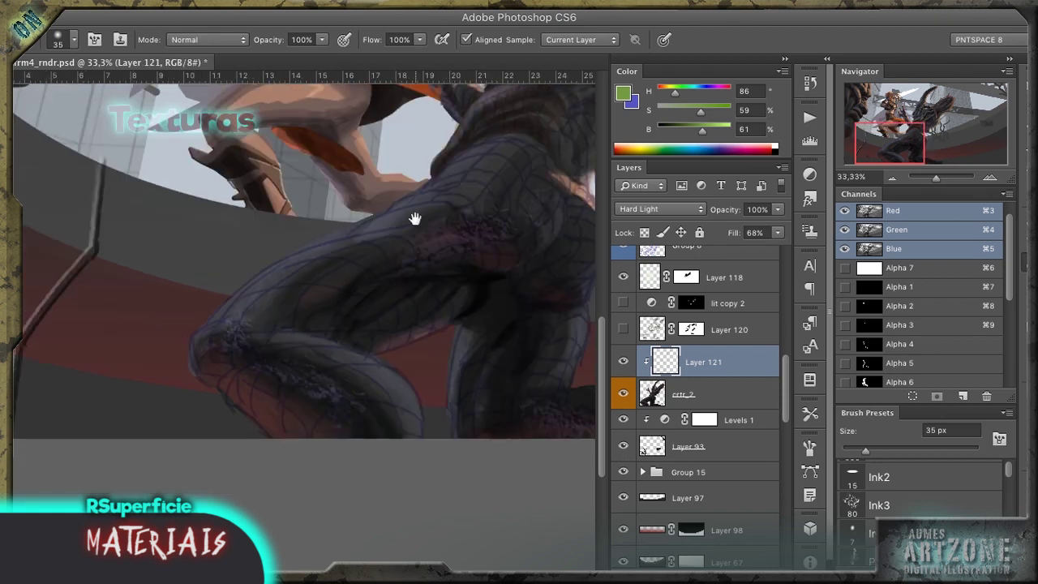
Step: Show the moss texture on Layer 120 and make that layer active
{"action": "left_click_drag", "start_coordinate": [415, 219], "coordinate": [487, 267]}
{"action": "left_click", "coordinate": [623, 329]}
{"action": "left_click", "coordinate": [730, 329]}
{"action": "key", "text": "z"}
{"action": "left_click", "coordinate": [231, 451]}
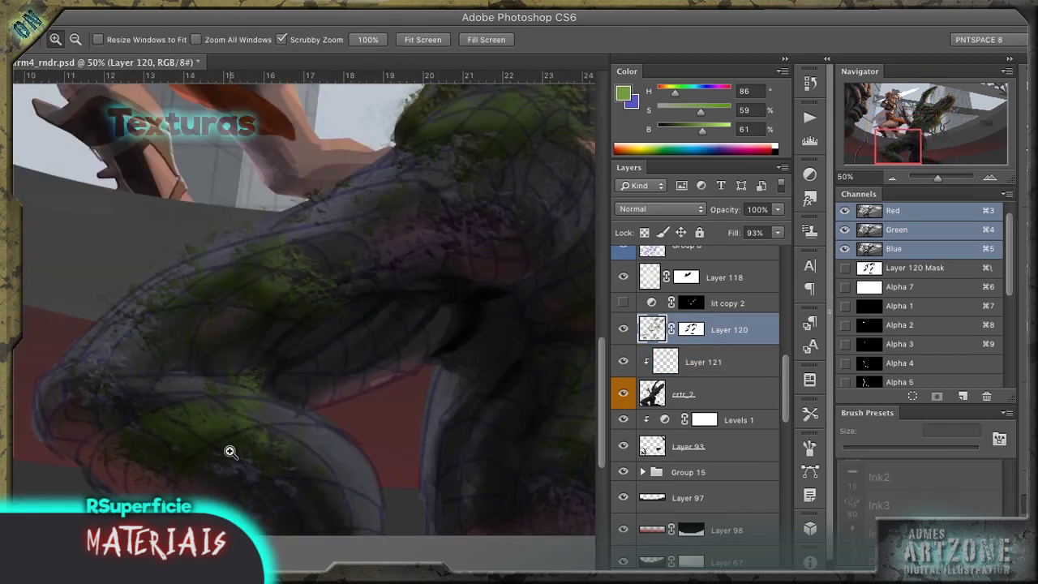
{"action": "left_click", "coordinate": [231, 452]}
Step: Darken Layer 120's moss on the legs and torso with the 35 px Burn tool at 60% Midtones and 10% Shadows
{"action": "key", "text": "o"}
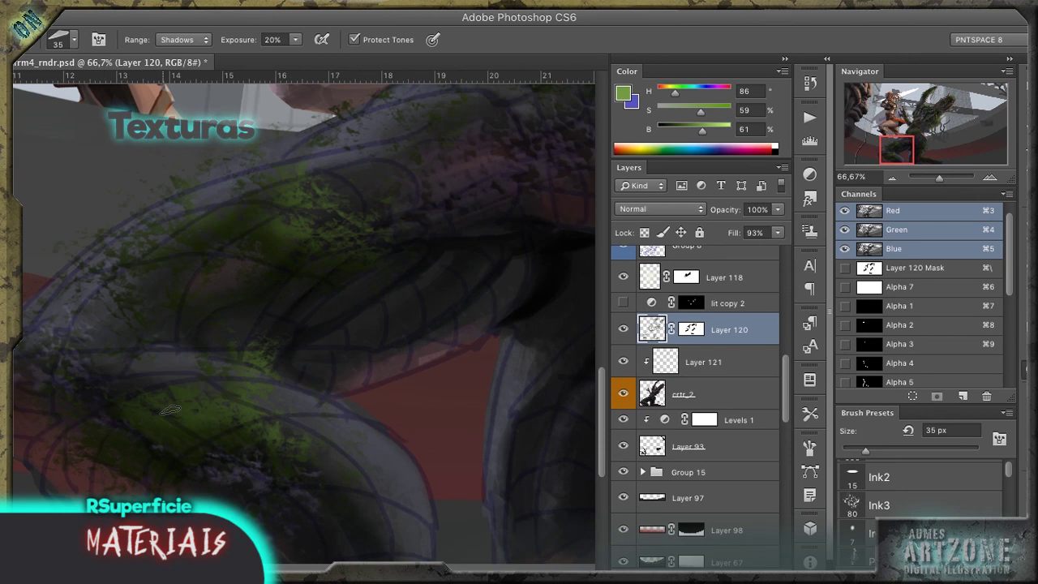
{"action": "left_click", "coordinate": [185, 38]}
{"action": "left_click", "coordinate": [186, 47]}
{"action": "key", "text": "6"}
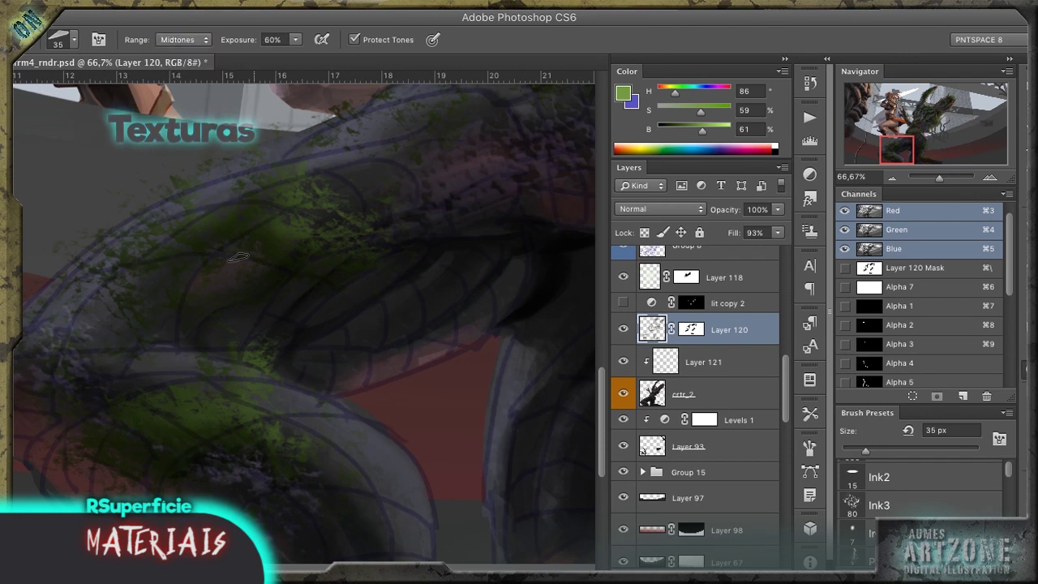
{"action": "left_click_drag", "start_coordinate": [503, 228], "coordinate": [288, 173]}
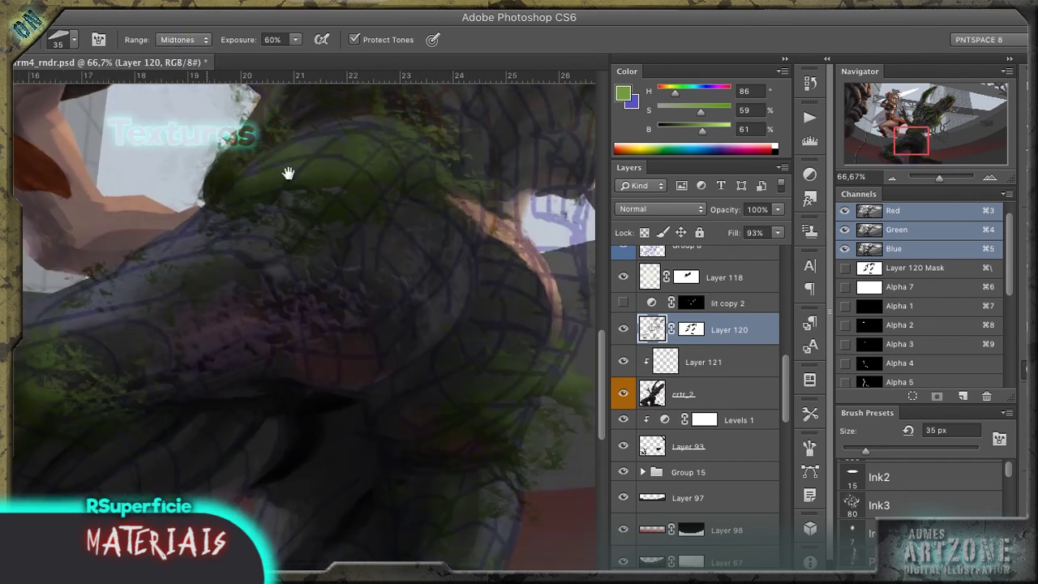
{"action": "key", "text": "alt+shift+s"}
{"action": "key", "text": "1"}
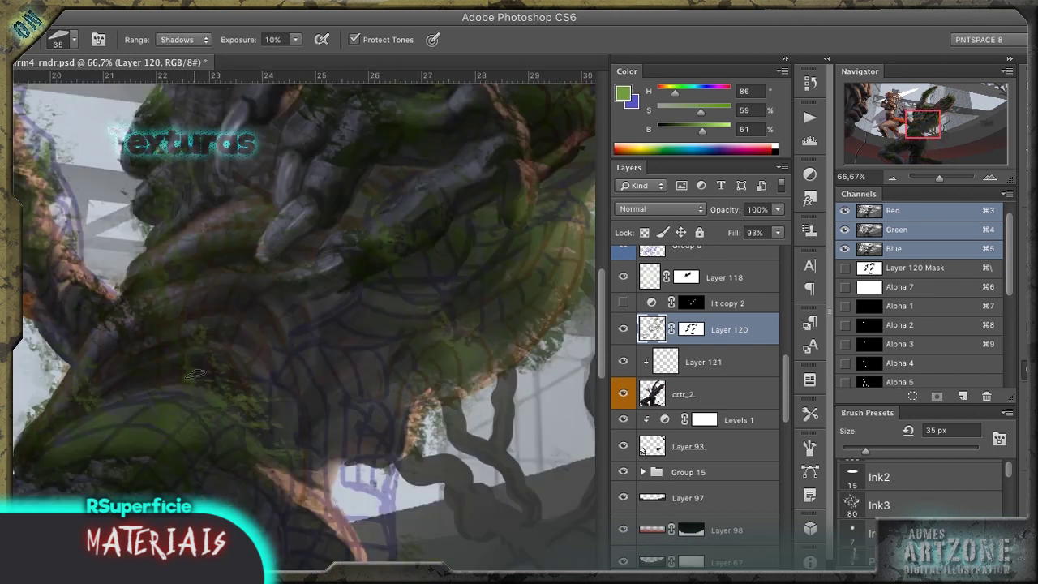
Step: Erase Layer 120's stray moss outside the creature's jaw with the 10 px Eraser
{"action": "left_click_drag", "start_coordinate": [121, 138], "coordinate": [185, 146]}
{"action": "key", "text": "z"}
{"action": "left_click", "coordinate": [140, 191]}
{"action": "left_click", "coordinate": [142, 193]}
{"action": "key", "text": "e"}
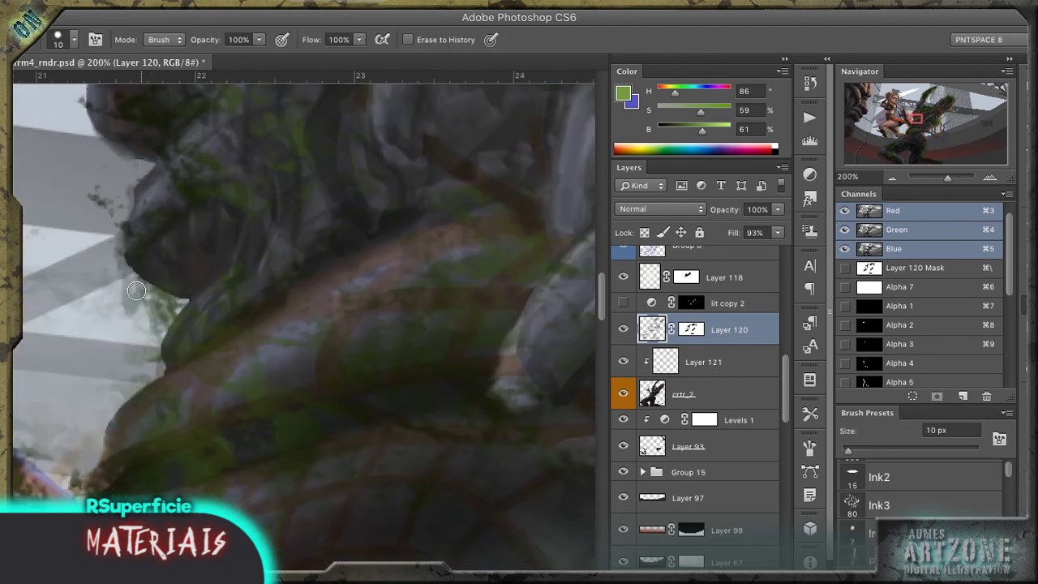
{"action": "left_click_drag", "start_coordinate": [97, 197], "coordinate": [96, 249]}
Step: Burn the moss on the creature's face with a 15 px brush at 10% Shadows
{"action": "key", "text": "o"}
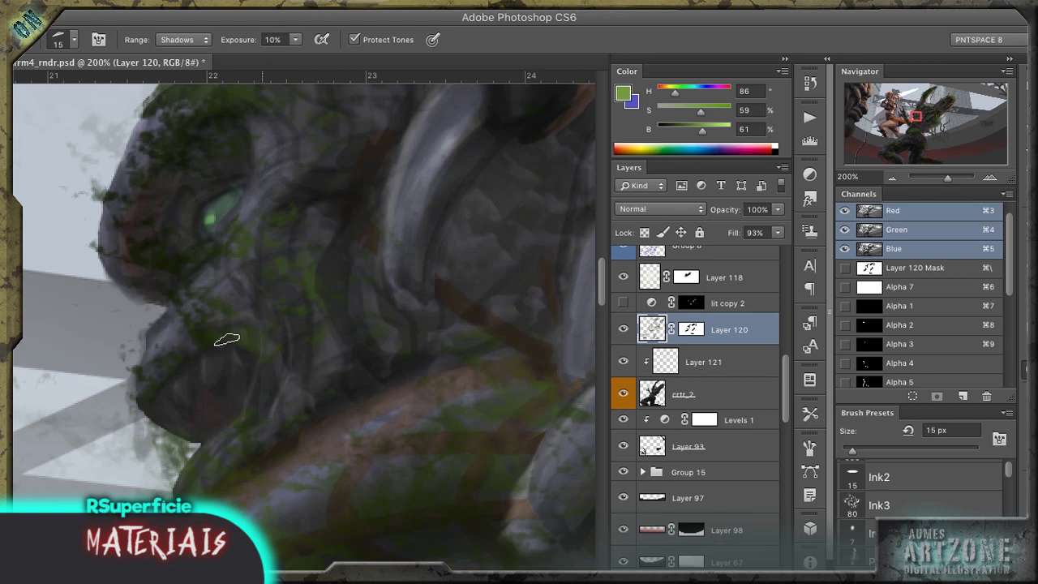
{"action": "key", "text": "ctrl+minus"}
{"action": "key", "text": "ctrl+minus"}
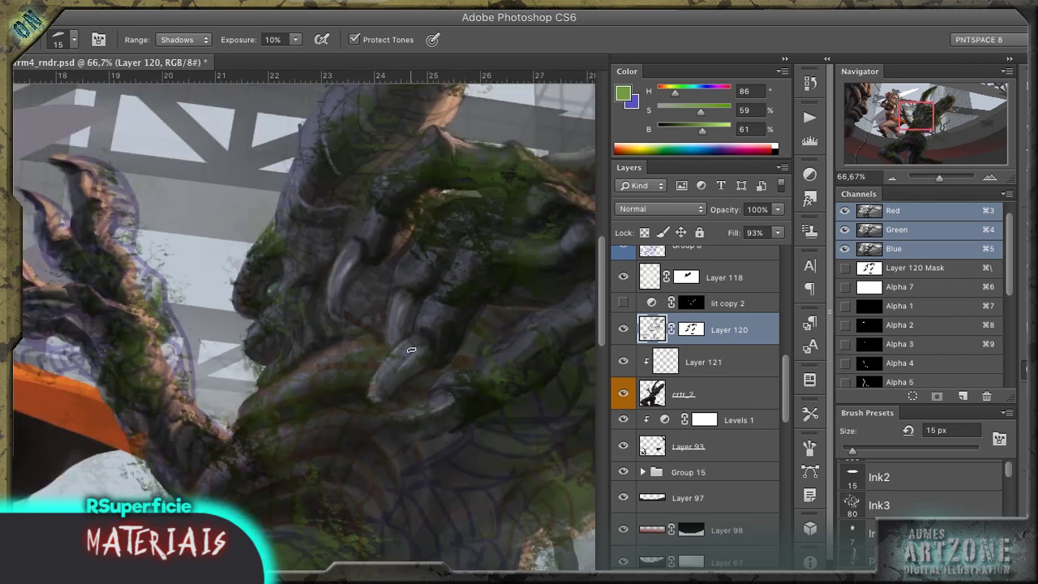
Step: Erase Layer 120's moss around the claw tips below the creature's face with the 10 px Eraser
{"action": "key", "text": "w"}
{"action": "key", "text": "e"}
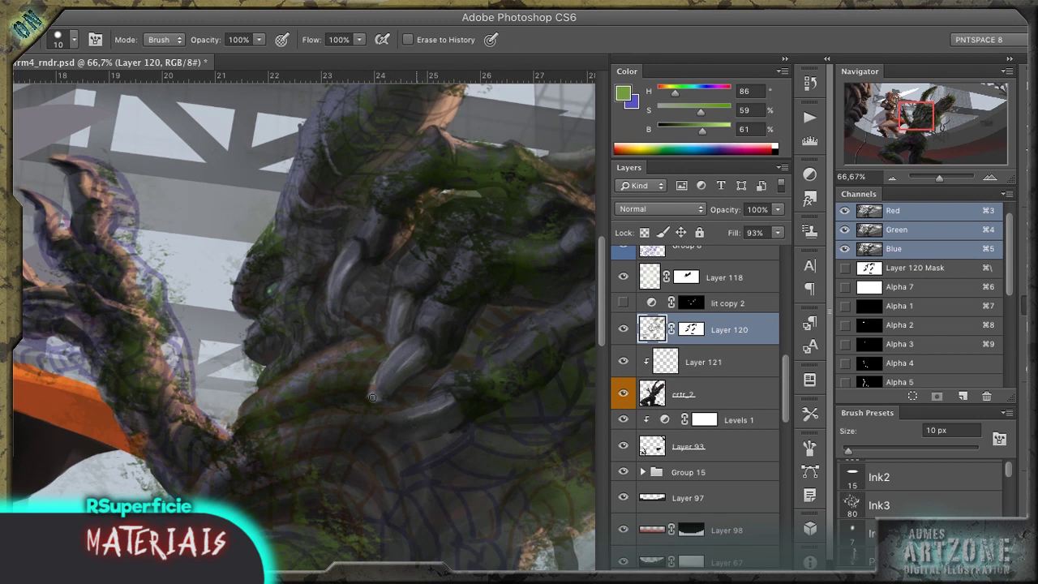
{"action": "left_click_drag", "start_coordinate": [373, 398], "coordinate": [350, 443]}
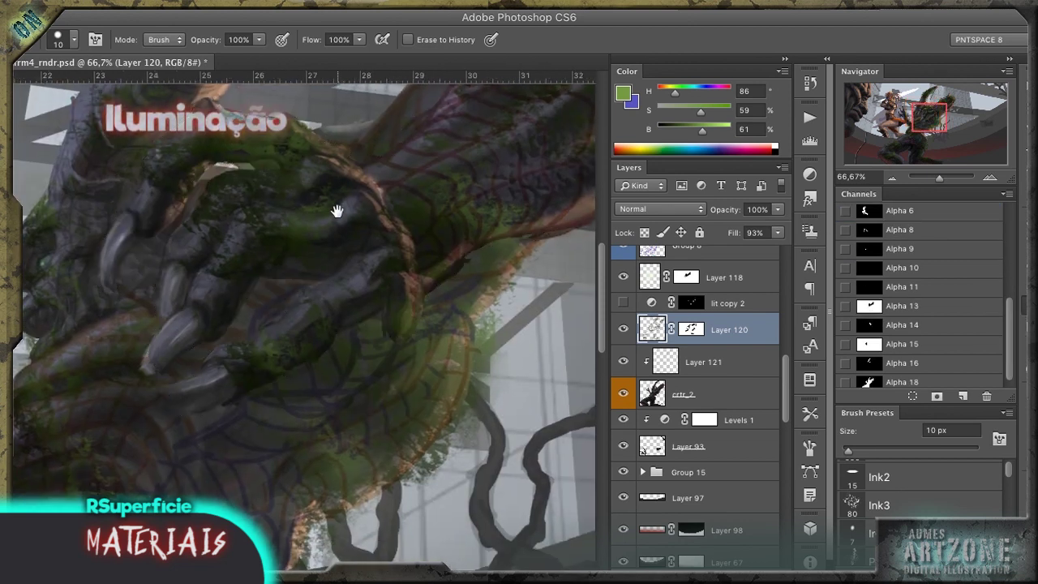
Step: Burn crtr_2 around the clawed hand at 10% Shadows and paint black on Layer 120's mask at 30% opacity
{"action": "key", "text": "r"}
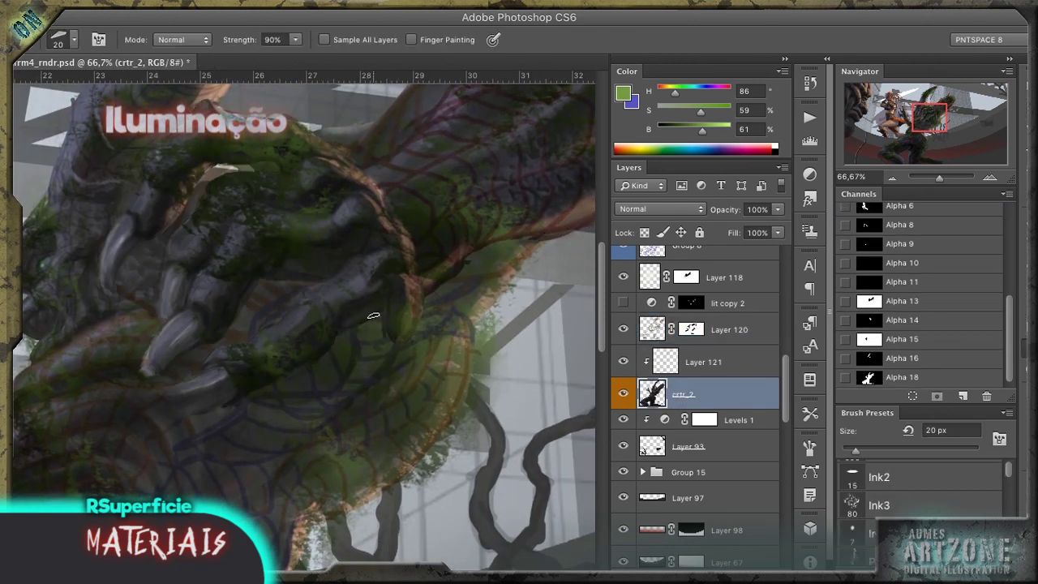
{"action": "key", "text": "b"}
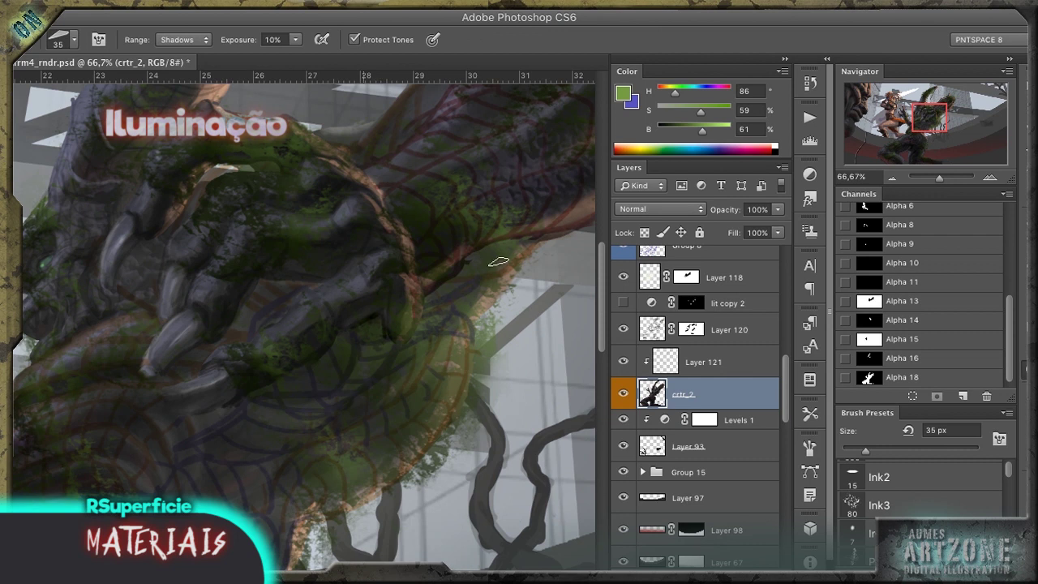
{"action": "key", "text": "alt+]"}
{"action": "key", "text": "alt+]"}
{"action": "key", "text": "3"}
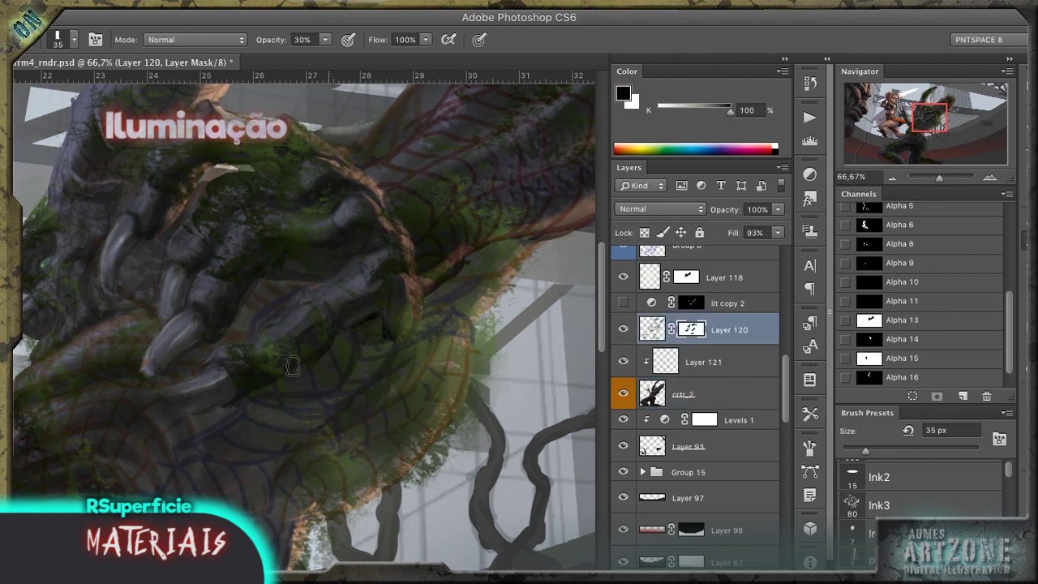
Step: Burn Layer 120's moss beneath the clawed hand at 4% Shadows and blend it with the 10 px Mixer Brush
{"action": "left_click", "coordinate": [652, 329]}
{"action": "key", "text": "o"}
{"action": "key", "text": "0"}
{"action": "key", "text": "4"}
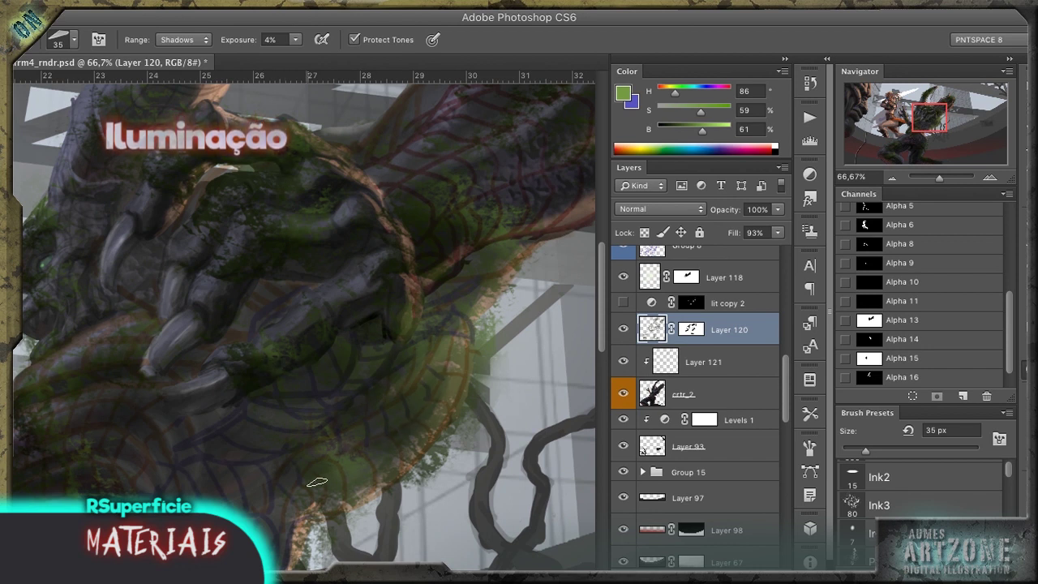
{"action": "key", "text": "b"}
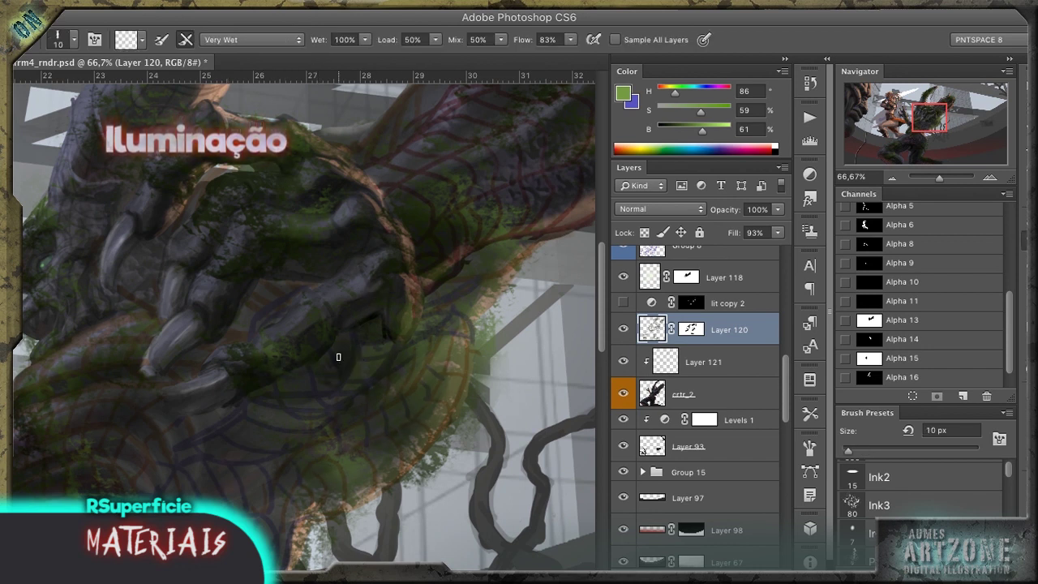
Step: Lighten Layer 120's moss on the horn and along the back with the 35 px Dodge tool at 30% Highlights
{"action": "key", "text": "o"}
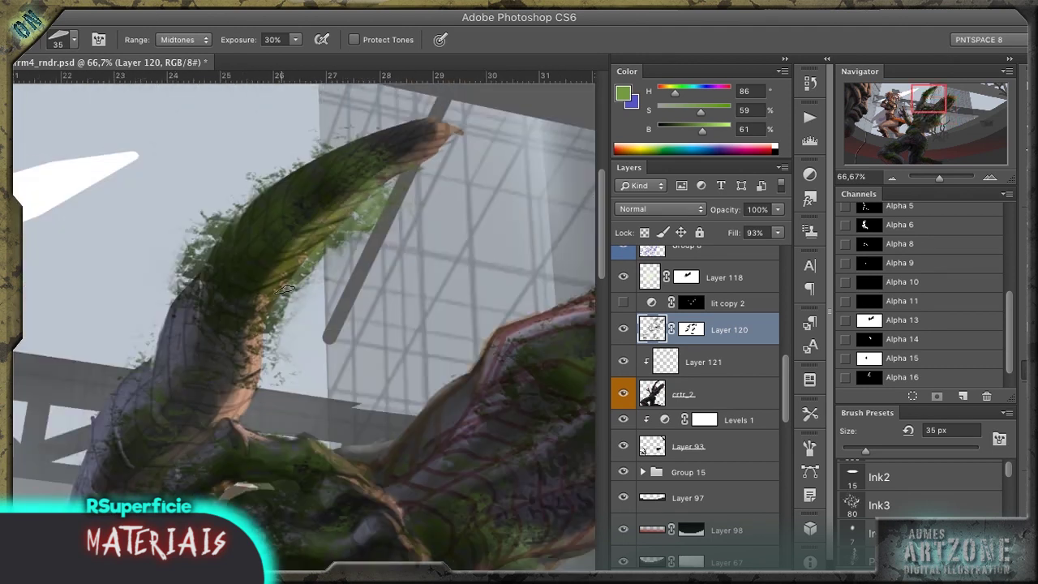
{"action": "key", "text": "alt+shift+h"}
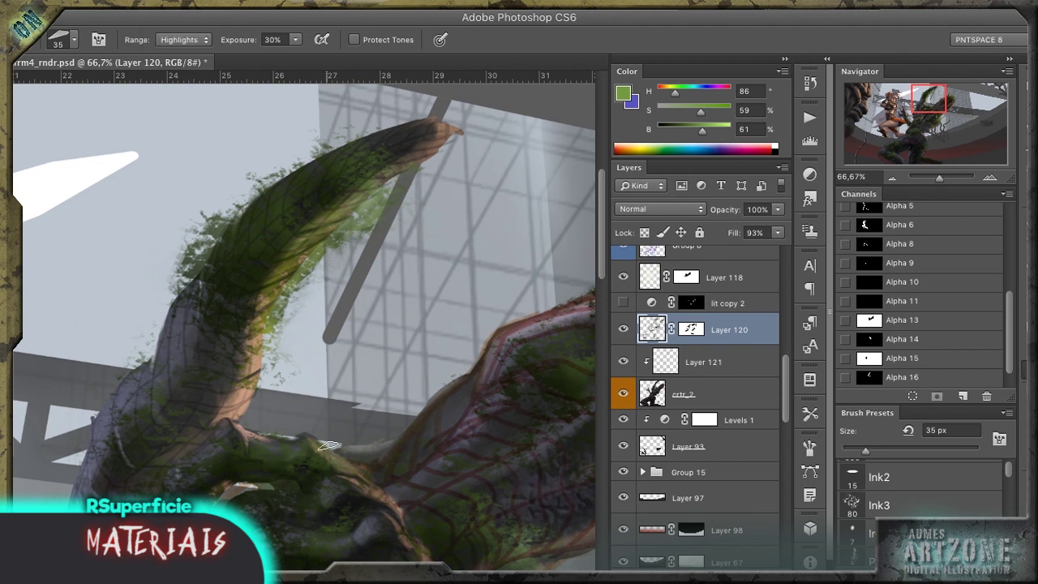
{"action": "left_click_drag", "start_coordinate": [328, 232], "coordinate": [293, 217]}
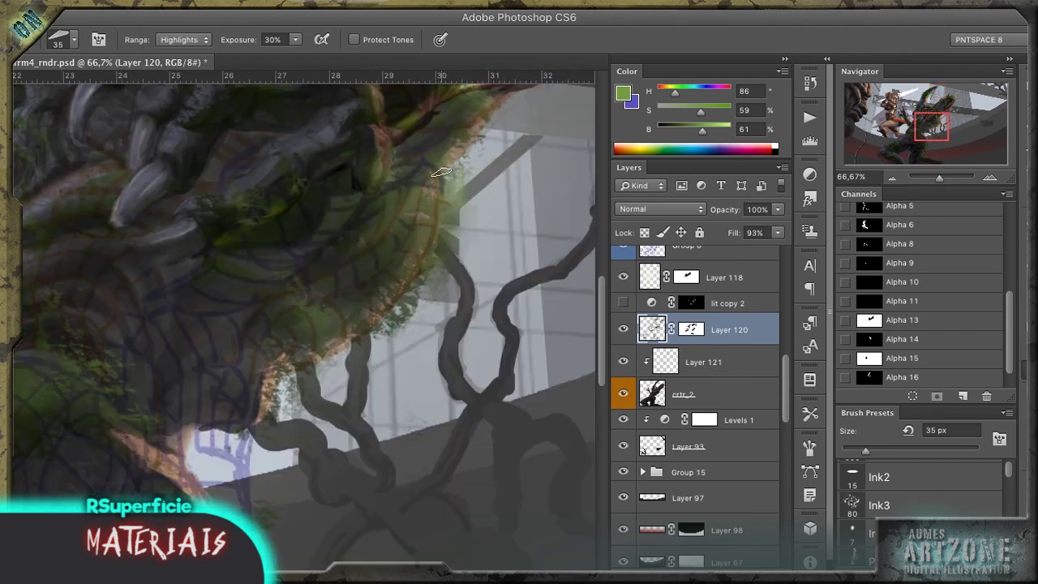
{"action": "left_click_drag", "start_coordinate": [442, 171], "coordinate": [446, 215]}
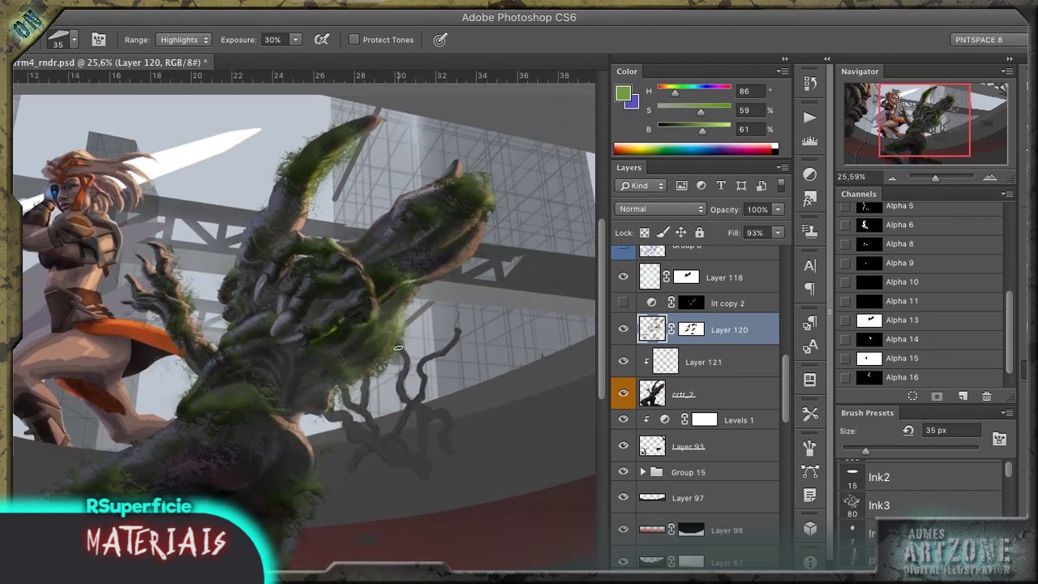
Step: Set Layer 118's fill to 17% and save the illustration
{"action": "scroll", "coordinate": [697, 357], "scroll_direction": "up", "scroll_amount": 3}
{"action": "left_click", "coordinate": [725, 374]}
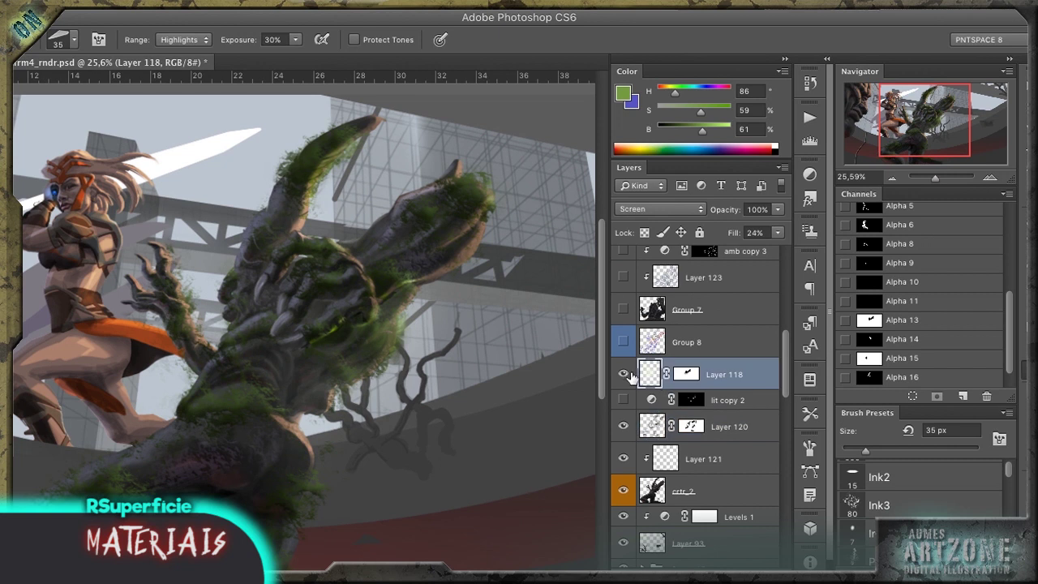
{"action": "left_click_drag", "start_coordinate": [478, 428], "coordinate": [542, 314]}
{"action": "left_click_drag", "start_coordinate": [889, 134], "coordinate": [865, 119]}
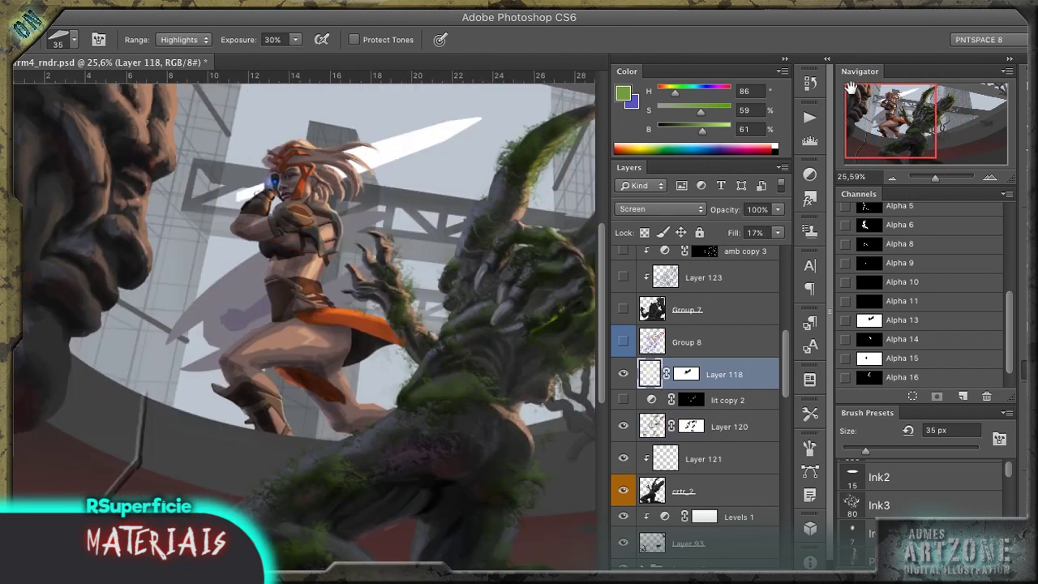
{"action": "key", "text": "ctrl+s"}
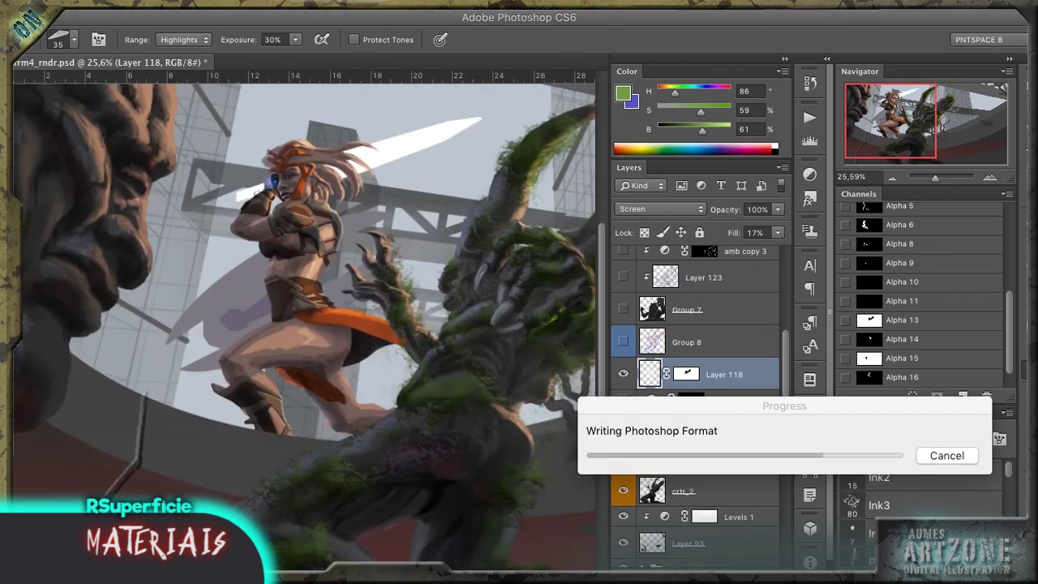
{"action": "scroll", "coordinate": [317, 330], "scroll_direction": "up", "scroll_amount": 6}
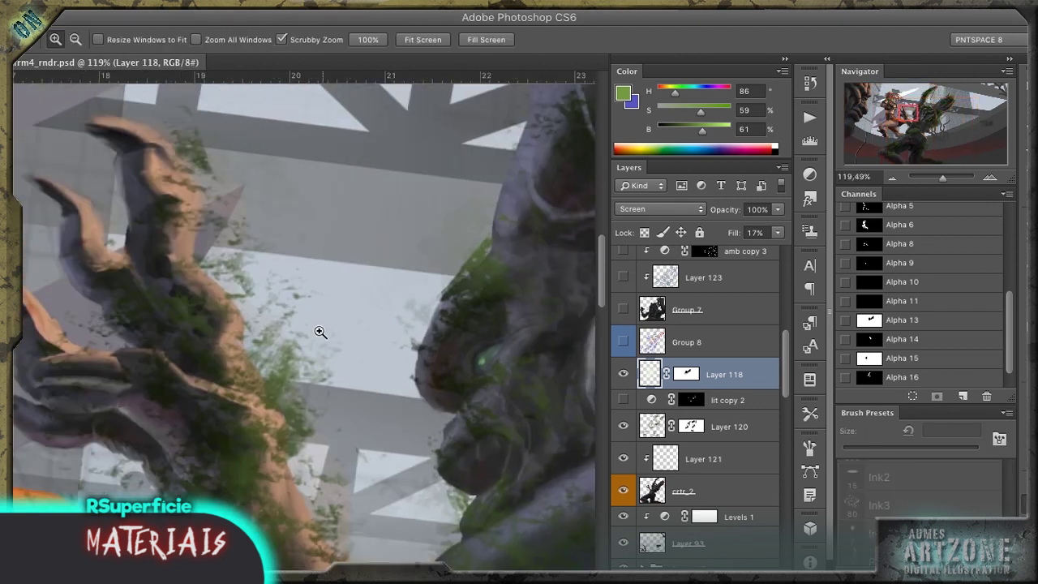
Step: Show Group 8's contour lines over the clawed hand and select the crtr_2 layer with the Dodge tool at 30% Highlights
{"action": "key", "text": "r"}
{"action": "mouse_move", "coordinate": [317, 329]}
{"action": "left_mouse_down"}
{"action": "mouse_move", "coordinate": [315, 216]}
{"action": "mouse_move", "coordinate": [237, 235]}
{"action": "left_mouse_up"}
{"action": "left_click", "coordinate": [623, 341]}
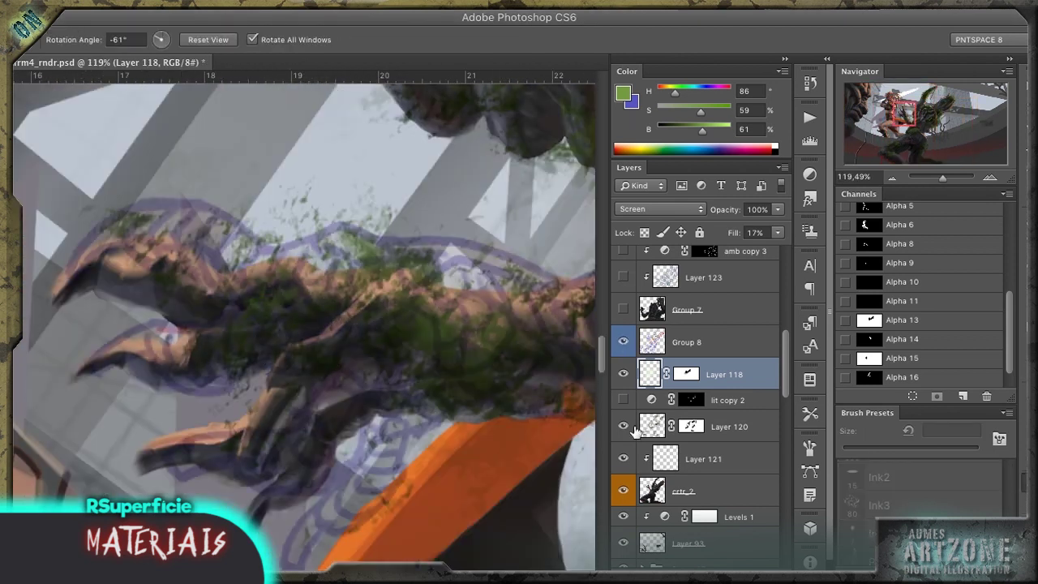
{"action": "left_click", "coordinate": [684, 490]}
{"action": "key", "text": "o"}
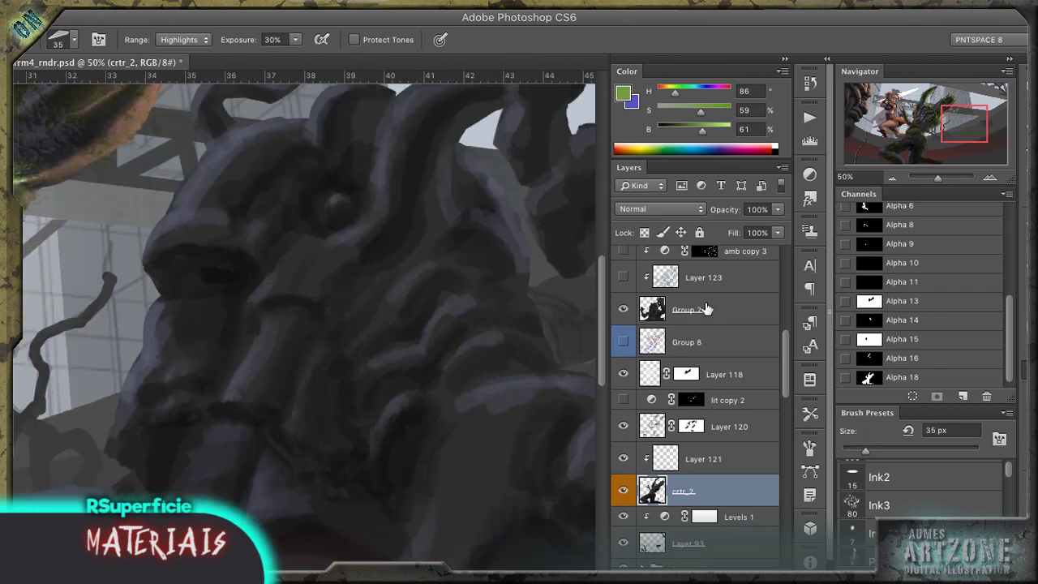
Step: Show Group 10's contour lines over the dark Group 7 creature and set Group 10's fill to 11%
{"action": "left_click", "coordinate": [706, 309]}
{"action": "key", "text": "ctrl+minus"}
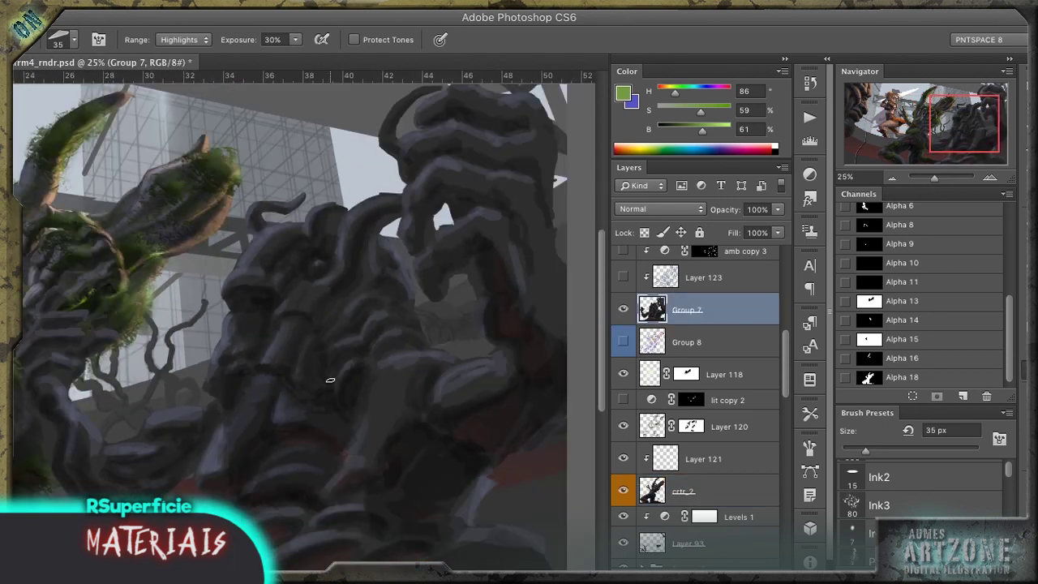
{"action": "left_click", "coordinate": [711, 278]}
{"action": "left_click", "coordinate": [706, 309]}
{"action": "key", "text": "ctrl+plus"}
{"action": "key", "text": "ctrl+plus"}
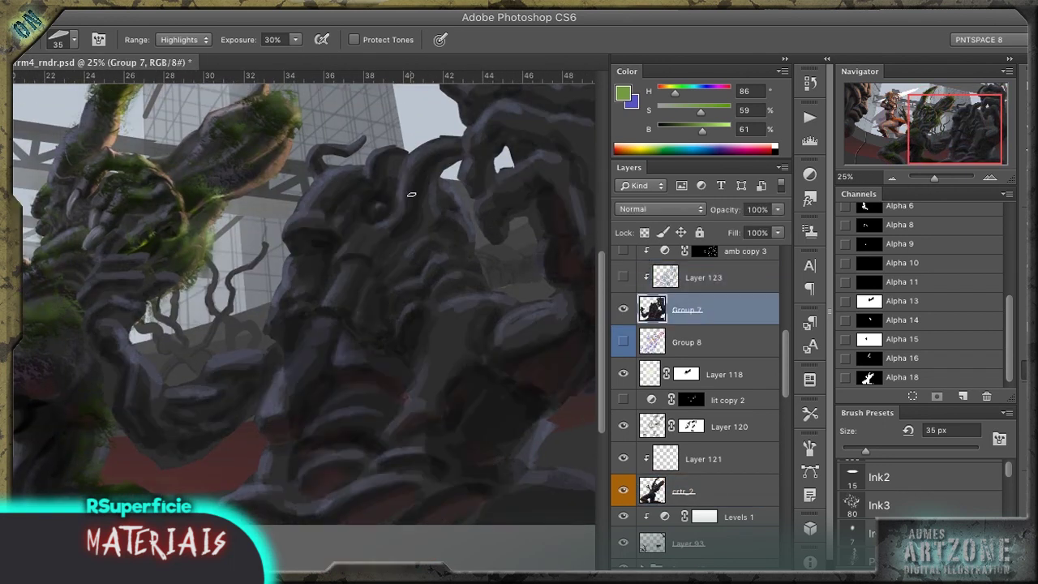
{"action": "key", "text": "z"}
{"action": "scroll", "coordinate": [698, 365], "scroll_direction": "up", "scroll_amount": 4}
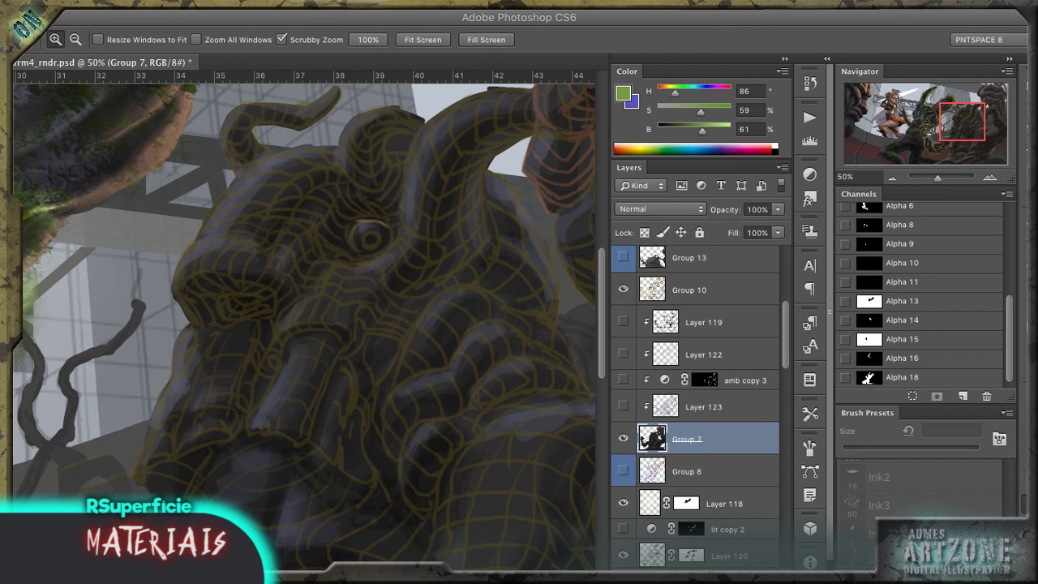
{"action": "left_click", "coordinate": [697, 289]}
{"action": "key", "text": "shift+1"}
{"action": "key", "text": "shift+1"}
{"action": "left_click", "coordinate": [264, 258]}
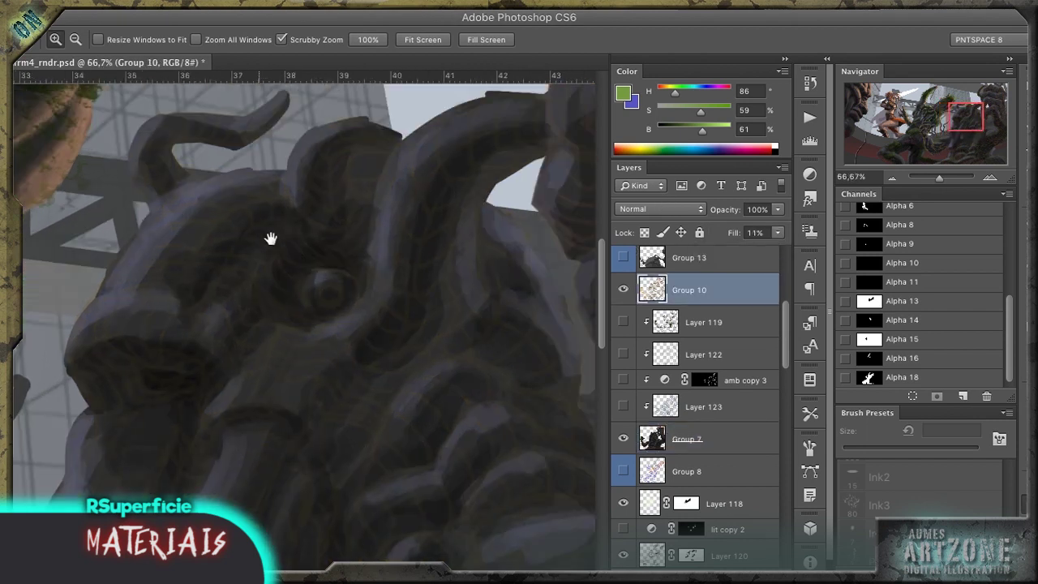
Step: Give Group 7 an orange colour label and lock its transparent pixels
{"action": "key", "text": "b"}
{"action": "right_click", "coordinate": [733, 439]}
{"action": "left_click", "coordinate": [779, 432]}
{"action": "key", "text": "slash"}
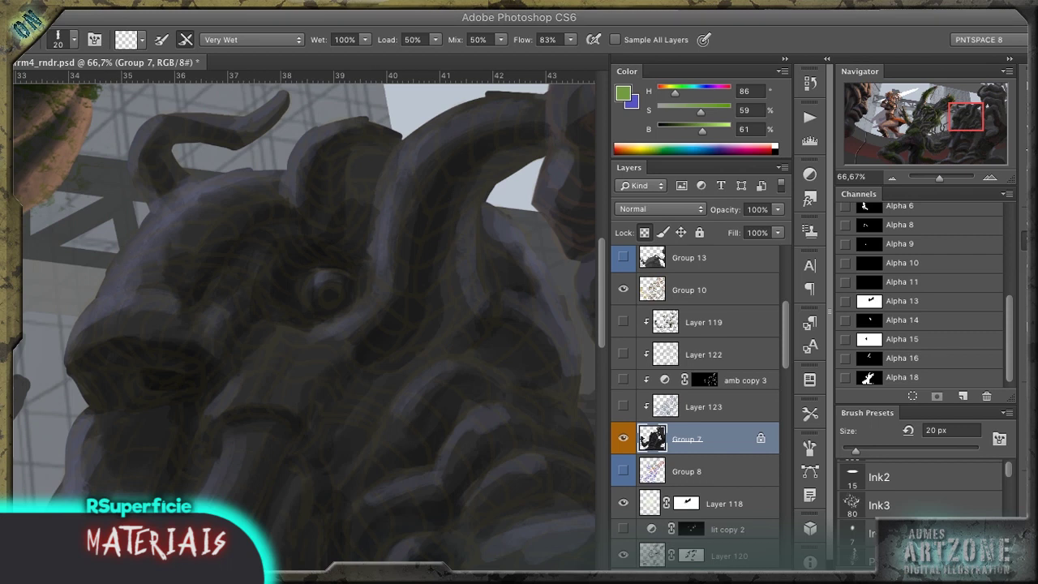
Step: Lighten the forehead and snout of the Group 7 creature with the Dodge tool at 30% Highlights
{"action": "key", "text": "o"}
{"action": "left_click_drag", "start_coordinate": [159, 207], "coordinate": [87, 309]}
{"action": "key", "text": "bracketleft"}
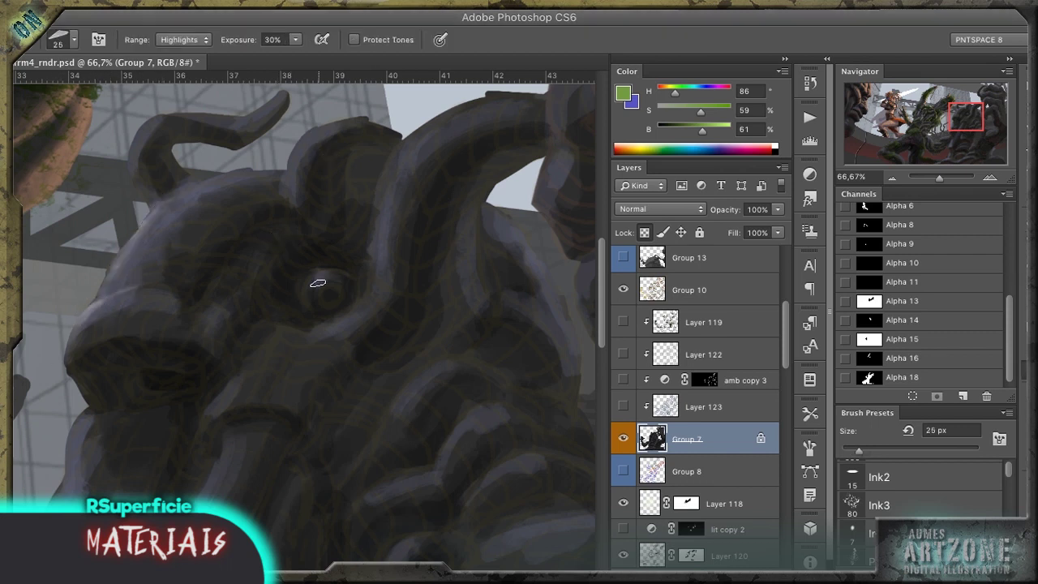
Step: Burn the creature's pupil with a 15 px brush at 20% Shadows and darken the nostril and eye creases at 10%
{"action": "key", "text": "shift+o"}
{"action": "left_click_drag", "start_coordinate": [324, 284], "coordinate": [331, 294]}
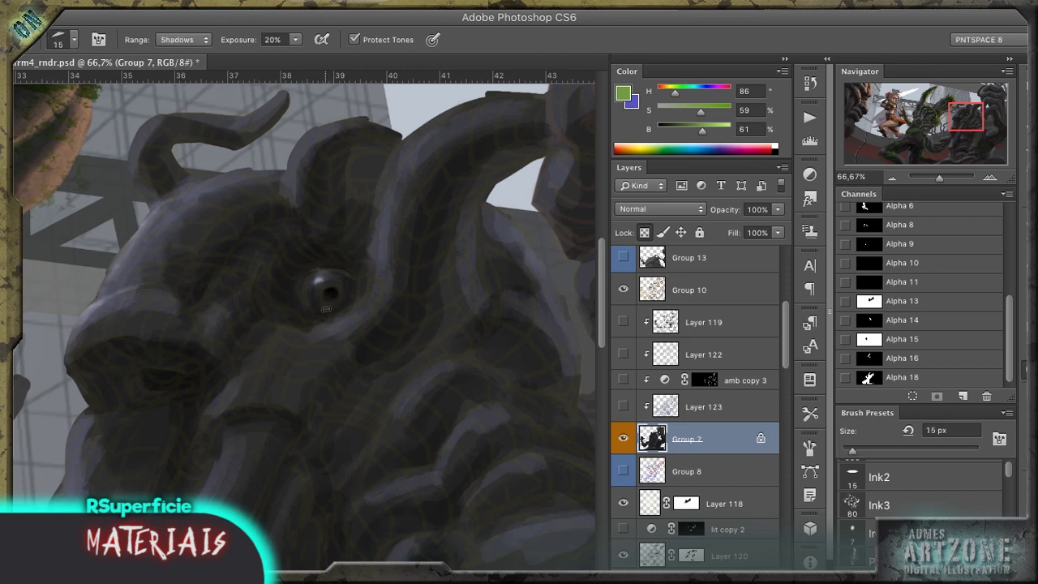
{"action": "key", "text": "shift+o"}
{"action": "key", "text": "bracketright"}
{"action": "key", "text": "bracketright"}
{"action": "key", "text": "bracketright"}
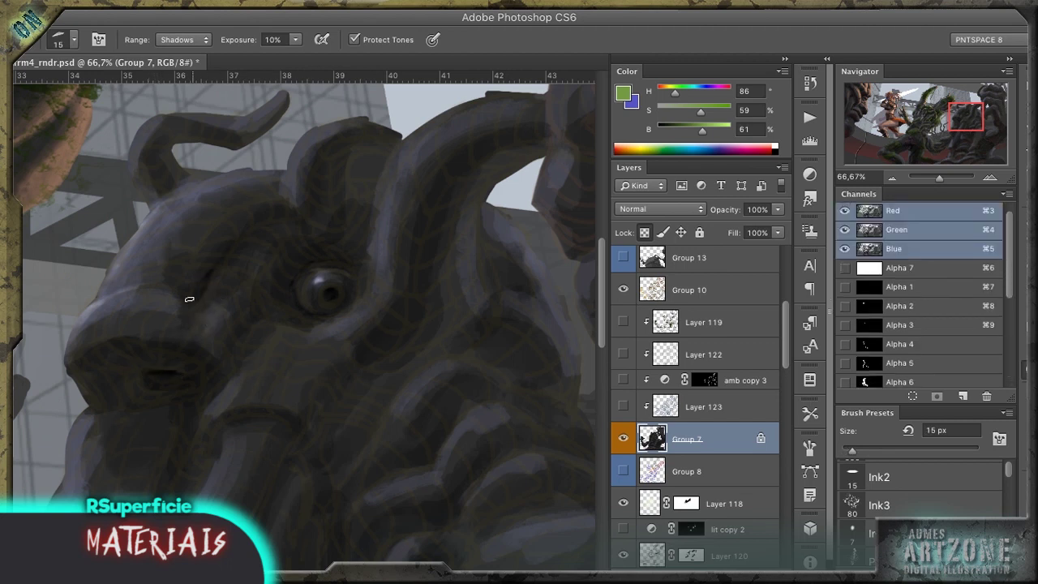
Step: Blend the forehead and brow creases with the 20 px Mixer Brush and the Smudge tool at 90% strength
{"action": "key", "text": "b"}
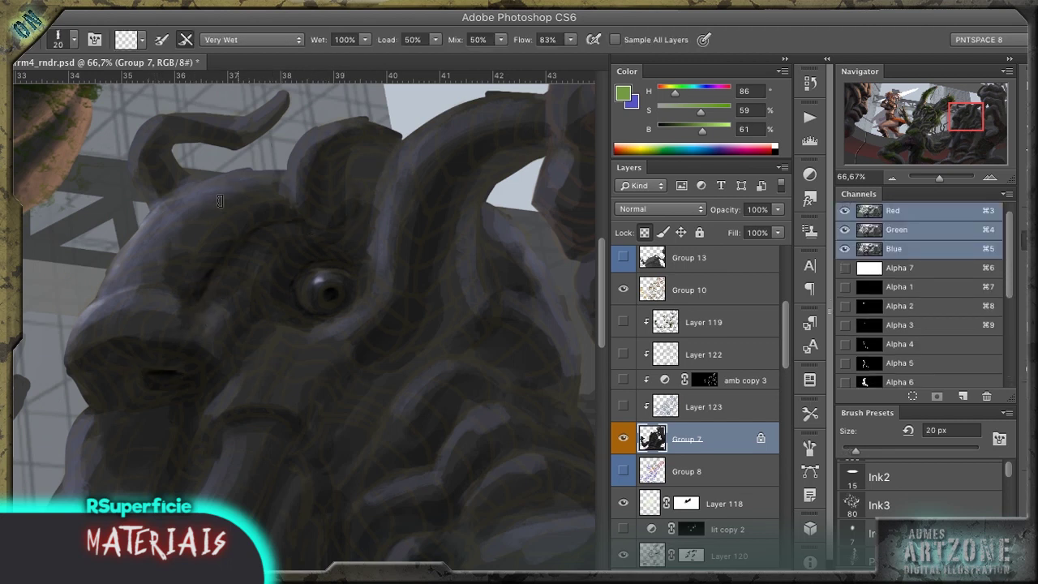
{"action": "key", "text": "r"}
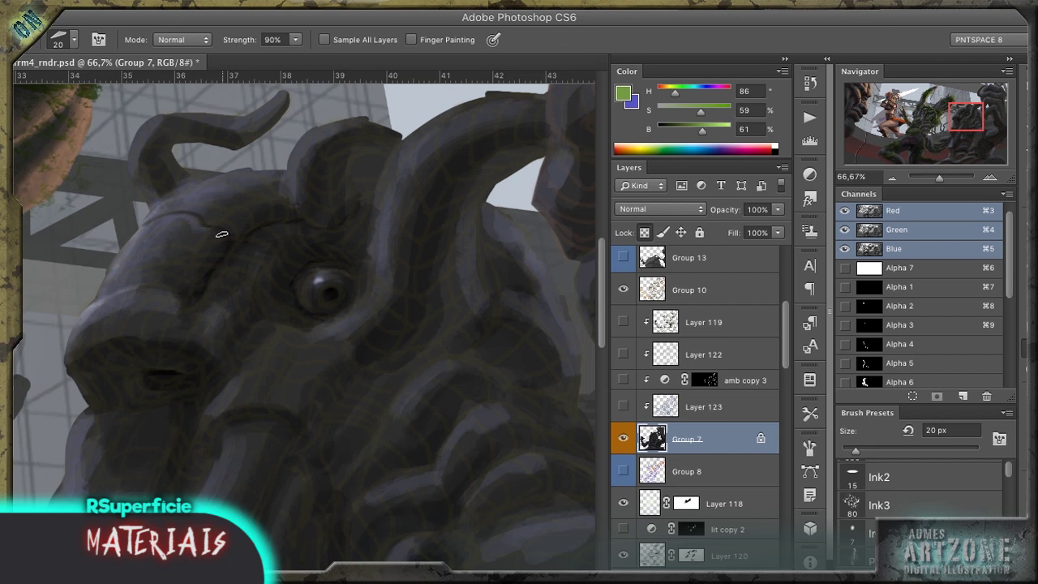
{"action": "left_click_drag", "start_coordinate": [313, 207], "coordinate": [300, 185]}
{"action": "key", "text": "ctrl+z"}
Step: Shade the small curled horn with Dodge and the Mixer Brush, and erase its inner gap at 10 px with transparency unlocked
{"action": "key", "text": "o"}
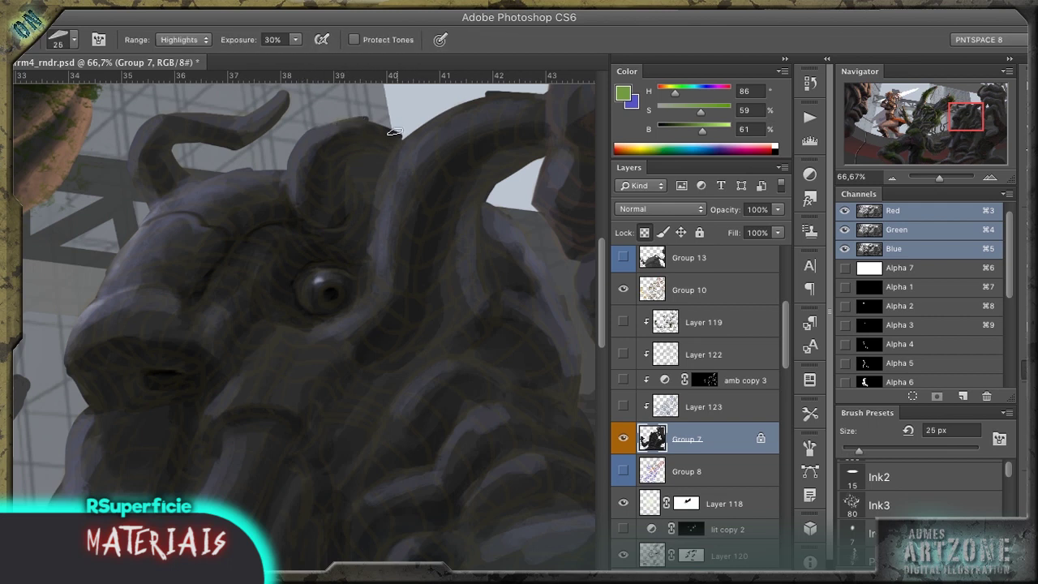
{"action": "key", "text": "b"}
{"action": "mouse_move", "coordinate": [359, 114]}
{"action": "left_mouse_down"}
{"action": "mouse_move", "coordinate": [310, 153]}
{"action": "mouse_move", "coordinate": [350, 194]}
{"action": "mouse_move", "coordinate": [377, 159]}
{"action": "left_mouse_up"}
{"action": "key", "text": "o"}
{"action": "key", "text": "b"}
{"action": "key", "text": "e"}
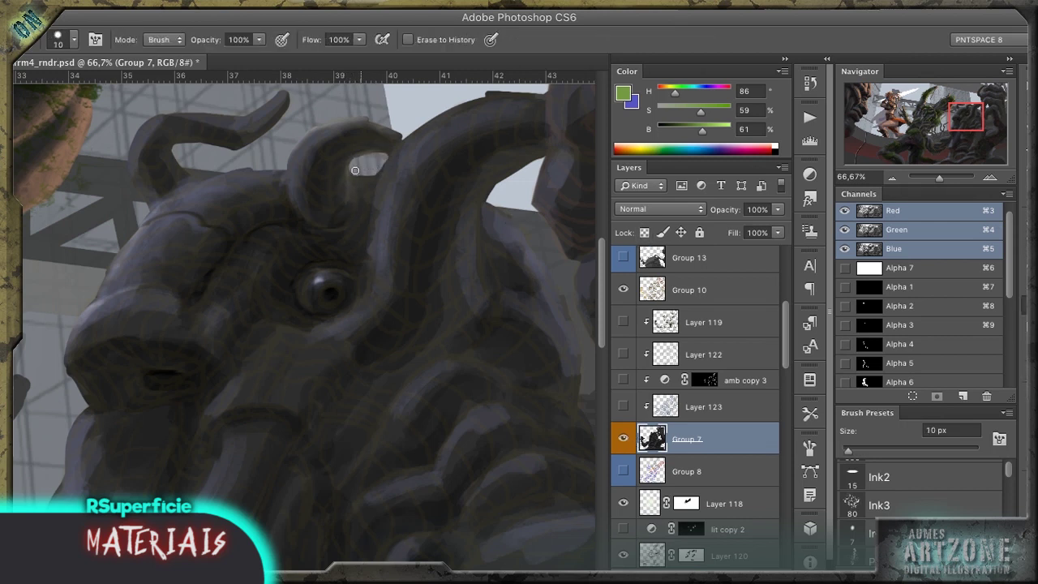
Step: Blend the folds around the eye with the Mixer Brush and 90% Smudge, and deepen the upper eyelid's shading at 30% Midtones
{"action": "key", "text": "b"}
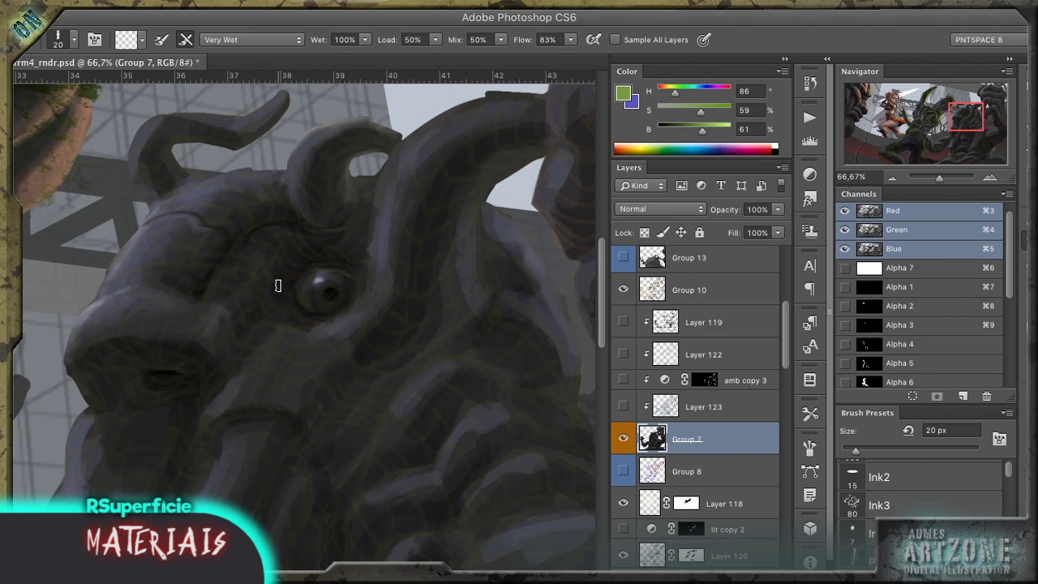
{"action": "key", "text": "r"}
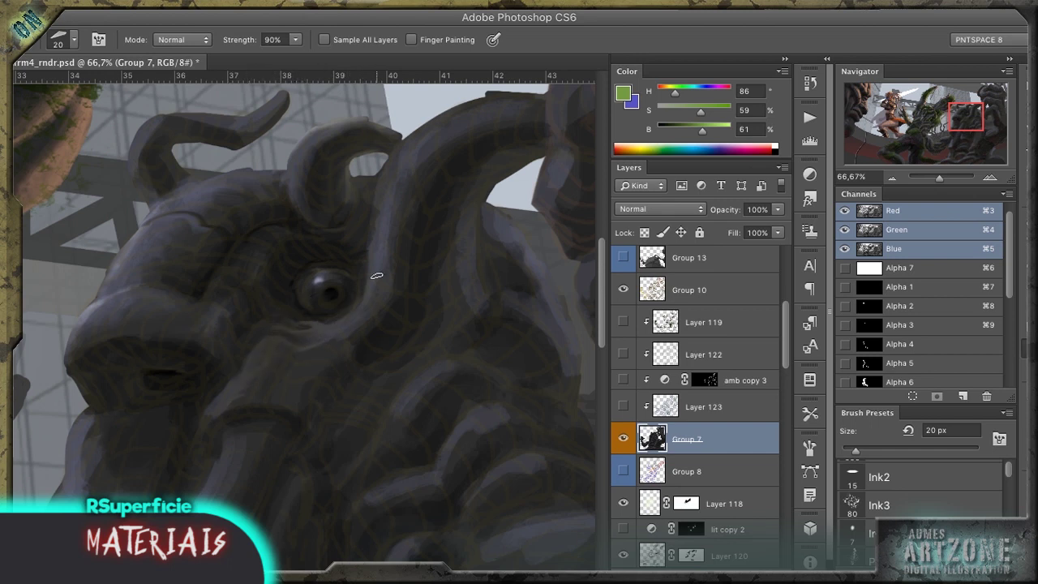
{"action": "left_click_drag", "start_coordinate": [349, 309], "coordinate": [288, 317]}
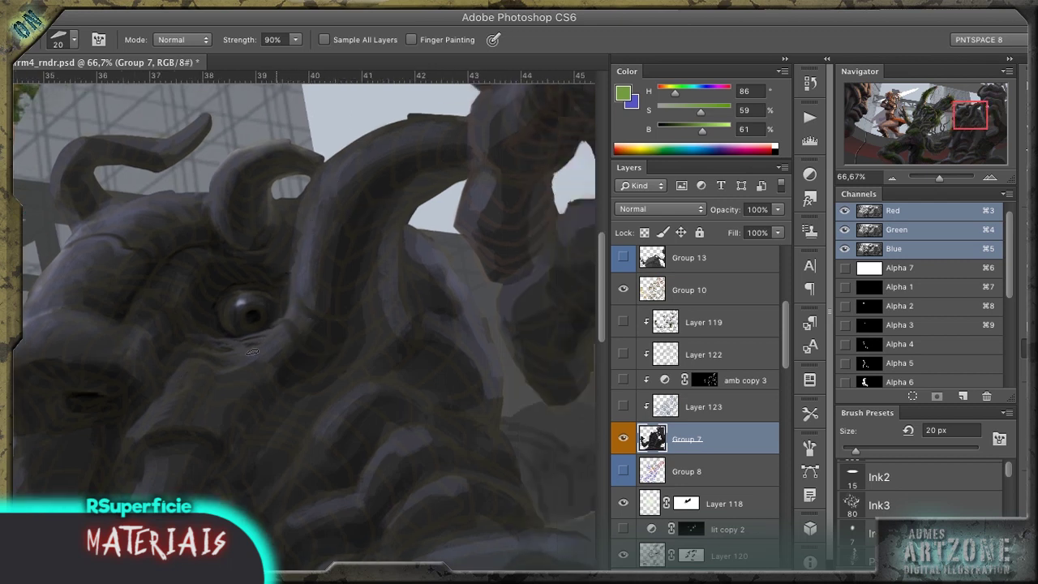
{"action": "key", "text": "o"}
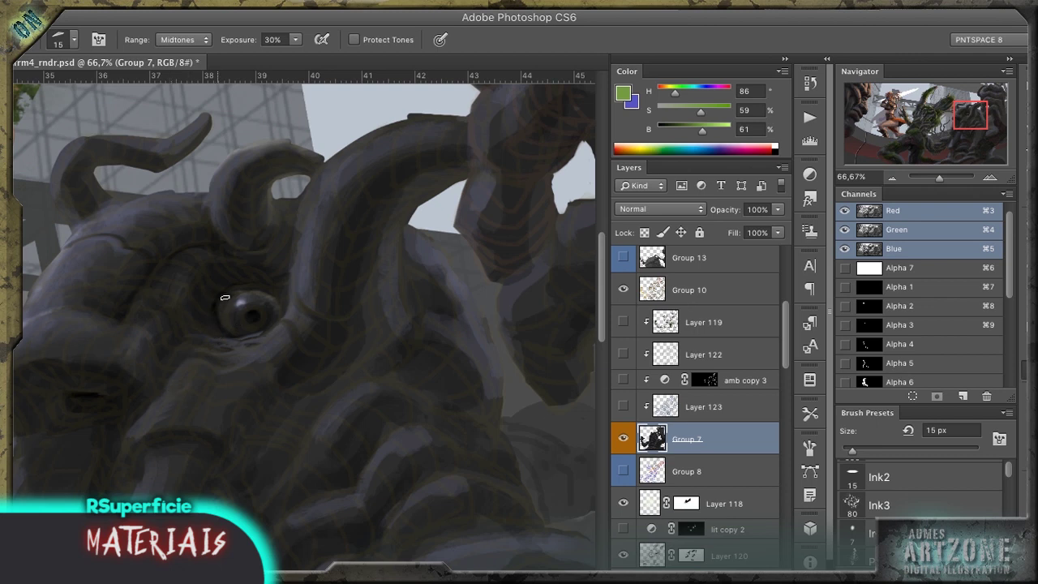
{"action": "left_click_drag", "start_coordinate": [265, 265], "coordinate": [221, 273]}
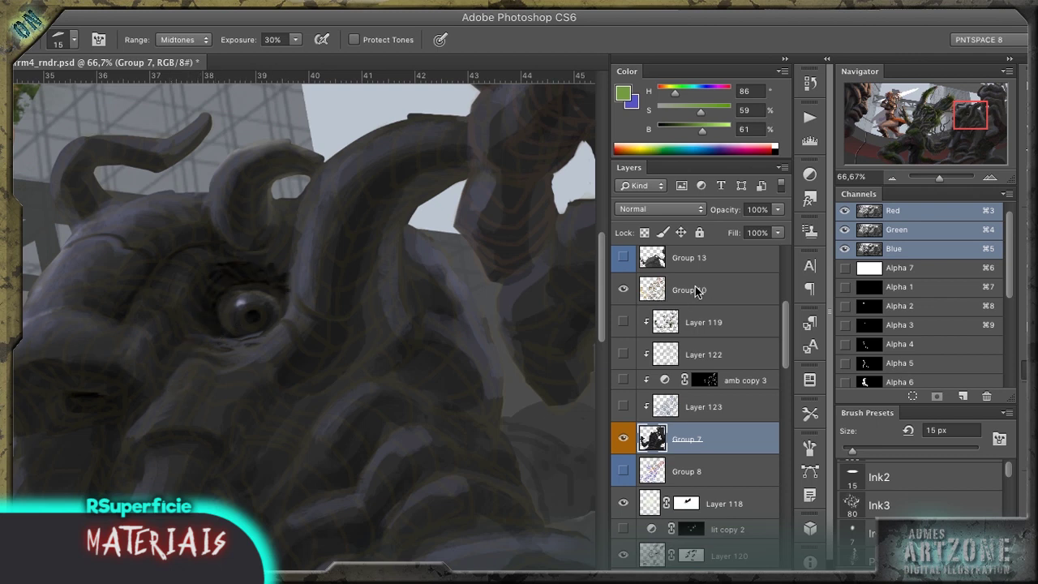
Step: Blend the large curved horn's shading on Group 7 with the 20 px Mixer Brush
{"action": "left_click", "coordinate": [696, 292]}
{"action": "key", "text": "b"}
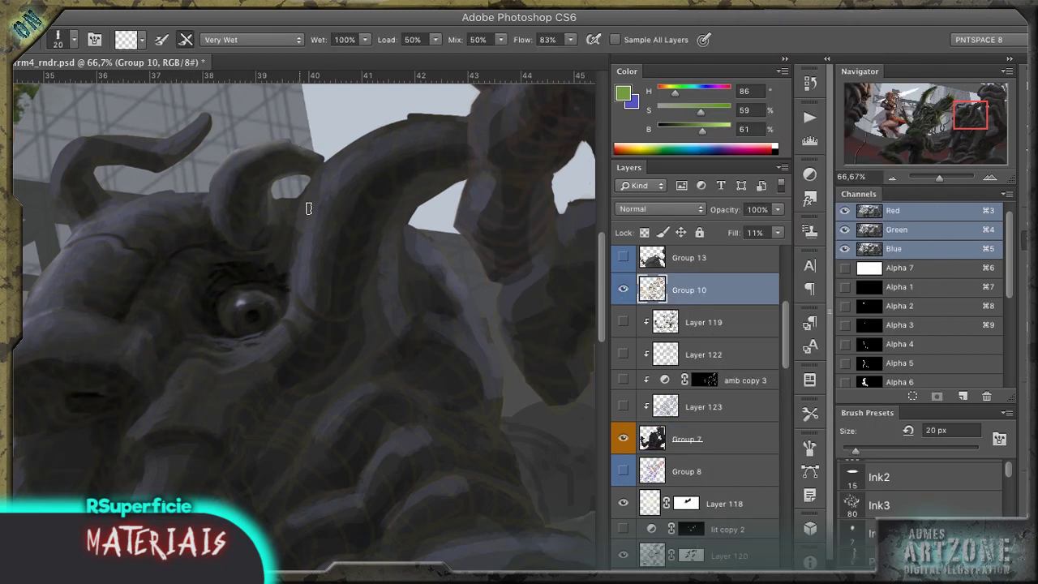
{"action": "left_click", "coordinate": [680, 438]}
{"action": "left_click_drag", "start_coordinate": [372, 144], "coordinate": [407, 117]}
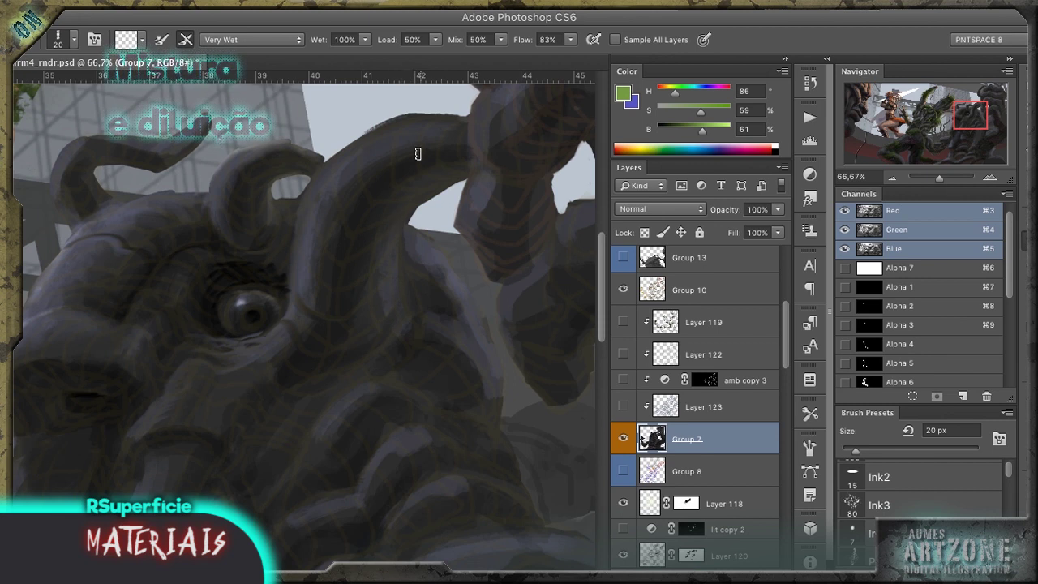
Step: Dodge the ridged folds behind the eye with a 30 px brush at 30% Midtones and burn their creases at 10% Shadows
{"action": "key", "text": "o"}
{"action": "key", "text": "bracketright"}
{"action": "key", "text": "bracketright"}
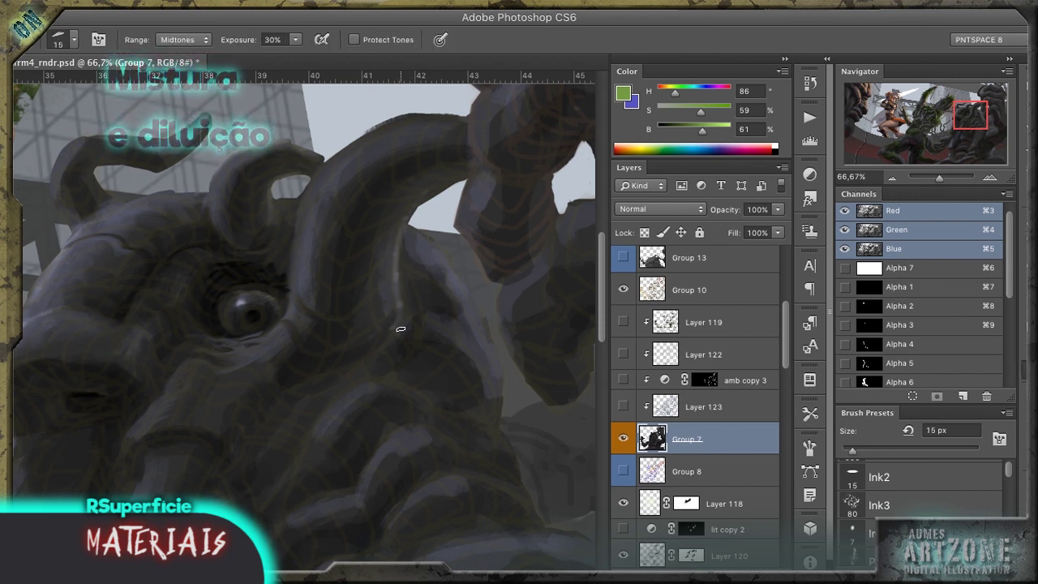
{"action": "mouse_move", "coordinate": [382, 314]}
{"action": "left_mouse_down"}
{"action": "mouse_move", "coordinate": [446, 227]}
{"action": "mouse_move", "coordinate": [313, 232]}
{"action": "left_mouse_up"}
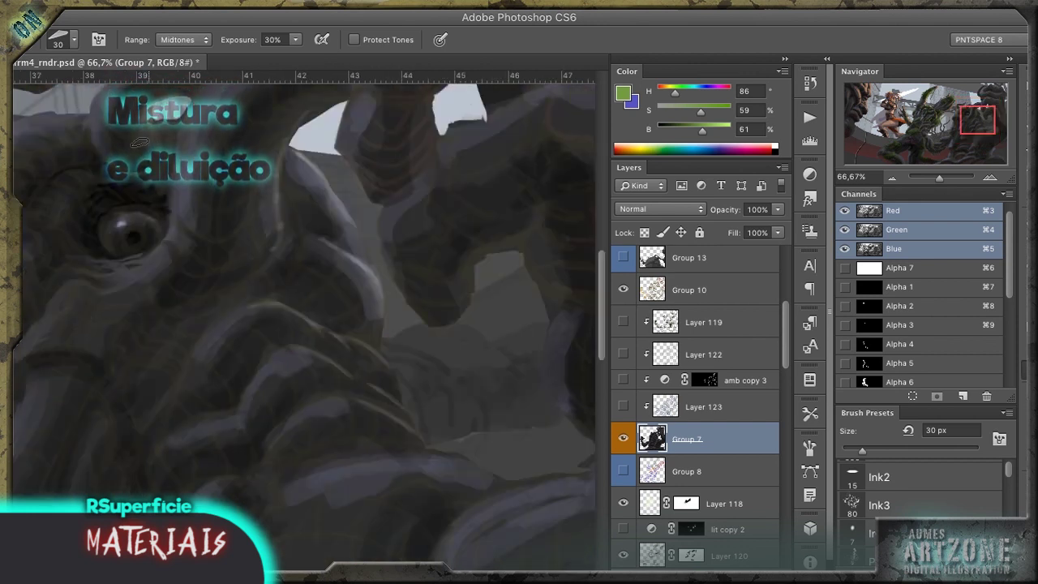
{"action": "key", "text": "shift+o"}
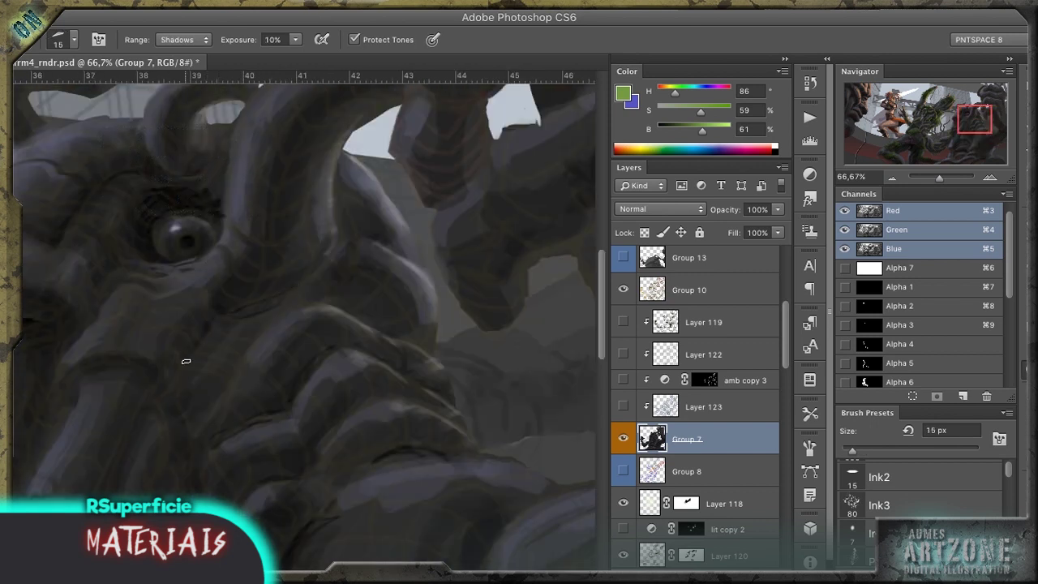
Step: Model the trunk's tubular folds with the 20 px Mixer Brush, 90% Smudge, 60% Midtones burning and 10% Midtones dodging
{"action": "key", "text": "b"}
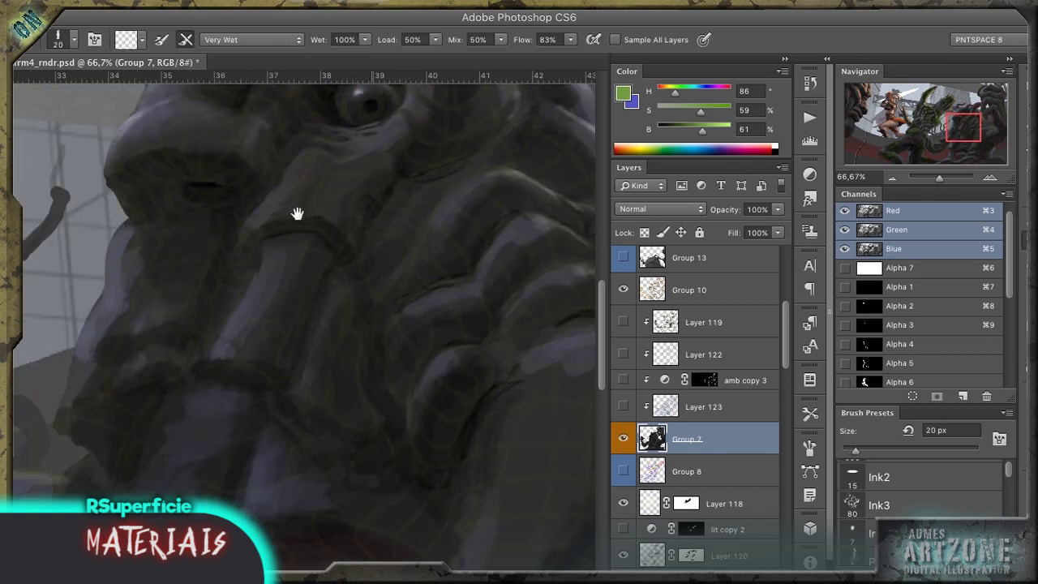
{"action": "key", "text": "o"}
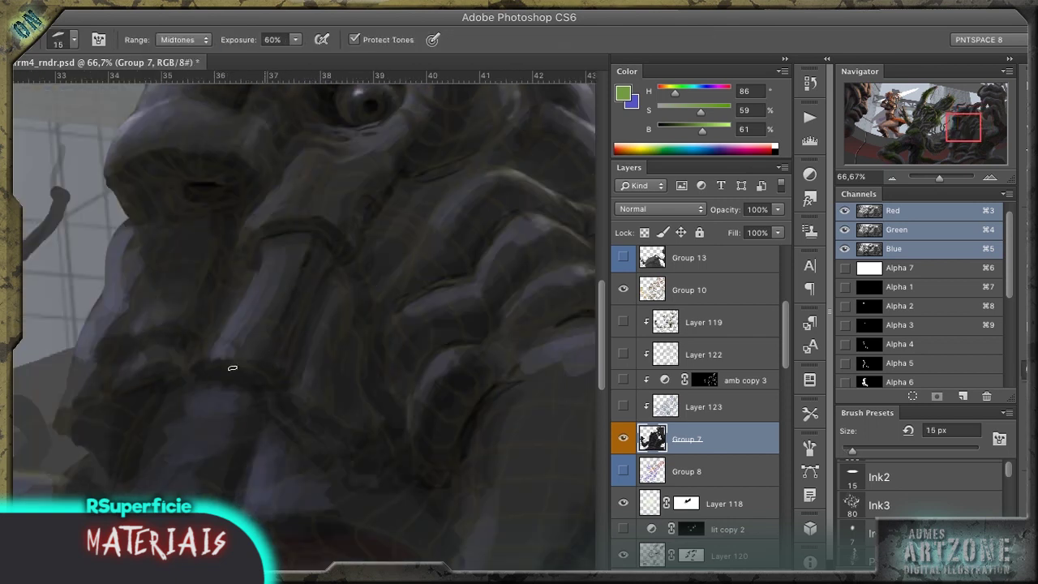
{"action": "key", "text": "shift+o"}
{"action": "key", "text": "r"}
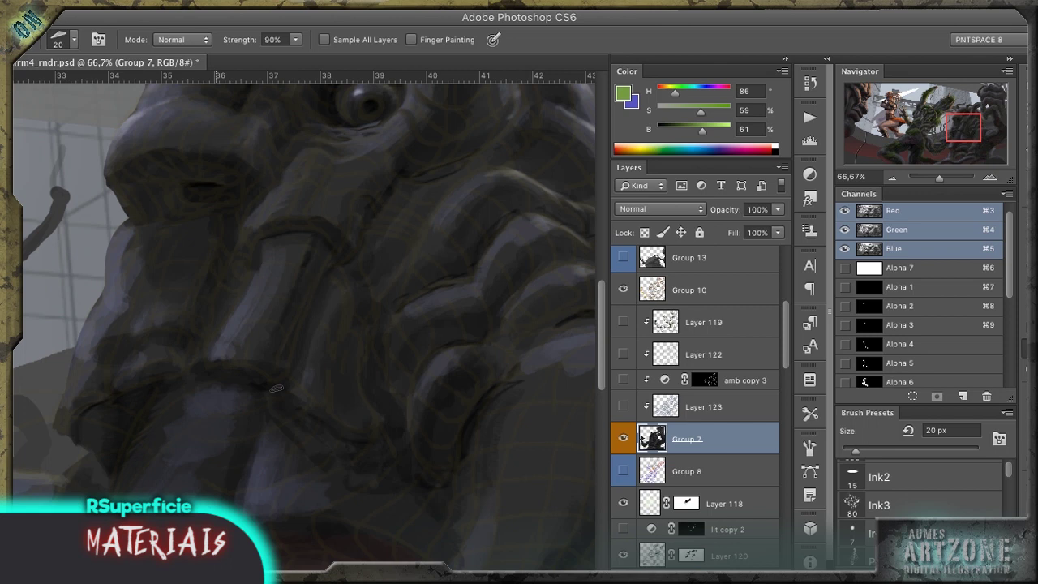
{"action": "key", "text": "b"}
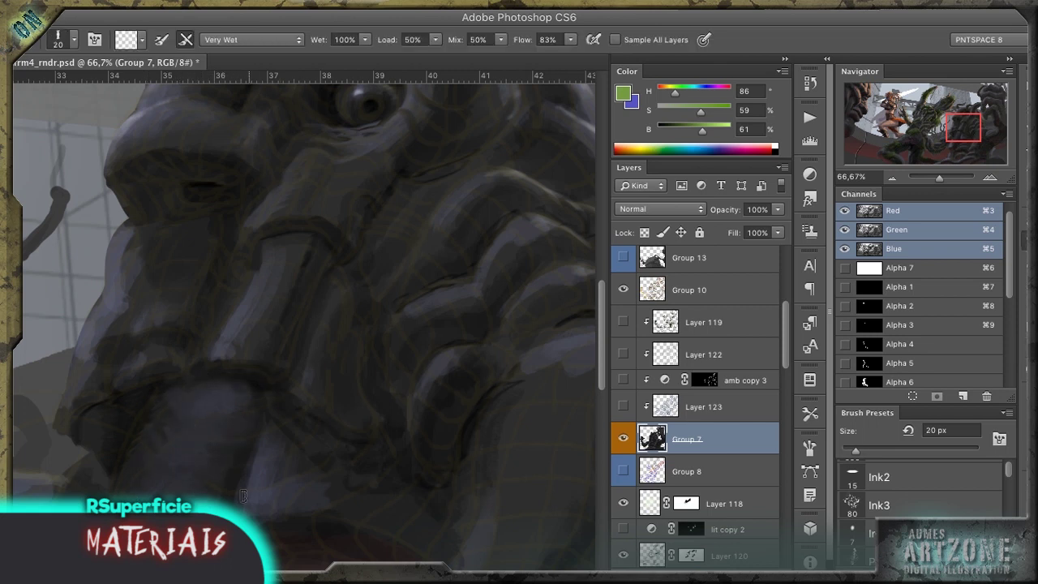
{"action": "key", "text": "o"}
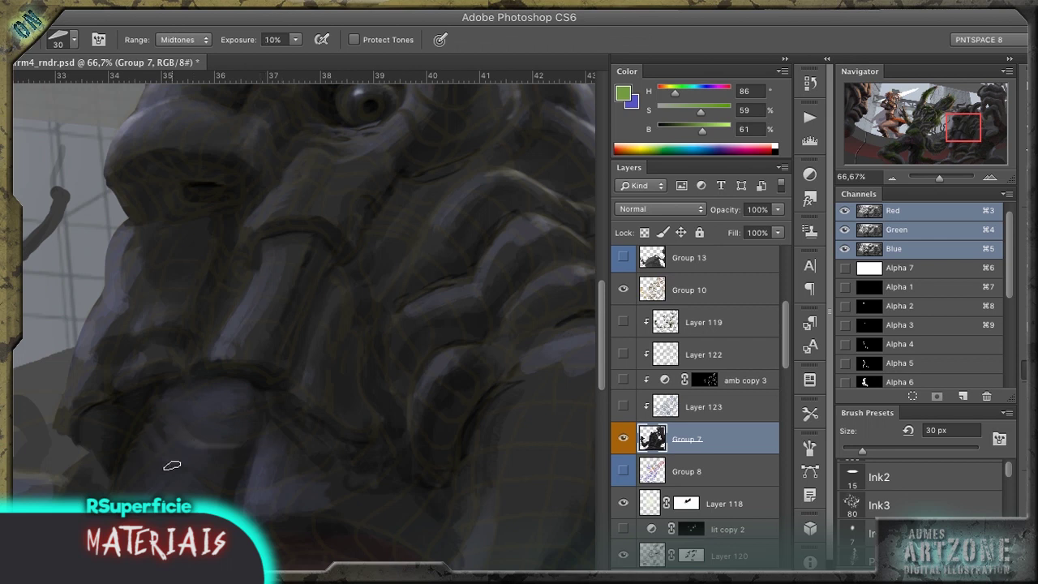
{"action": "key", "text": "shift+o"}
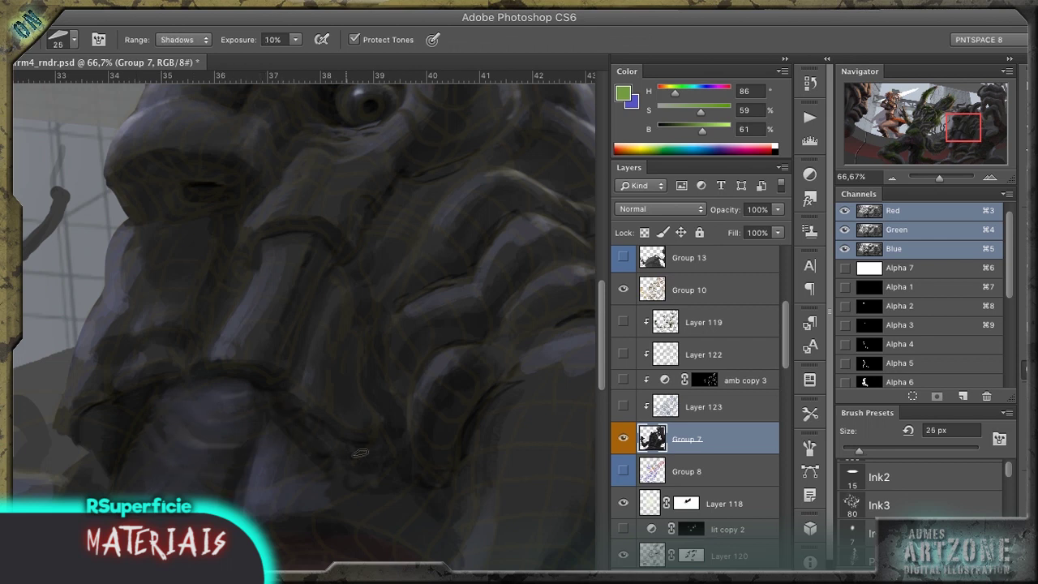
Step: Burn the neck folds with a 40 px brush at 70% Midtones and save the illustration
{"action": "scroll", "coordinate": [300, 292], "scroll_direction": "right", "scroll_amount": 5}
{"action": "key", "text": "7"}
{"action": "key", "text": "bracketright"}
{"action": "key", "text": "bracketright"}
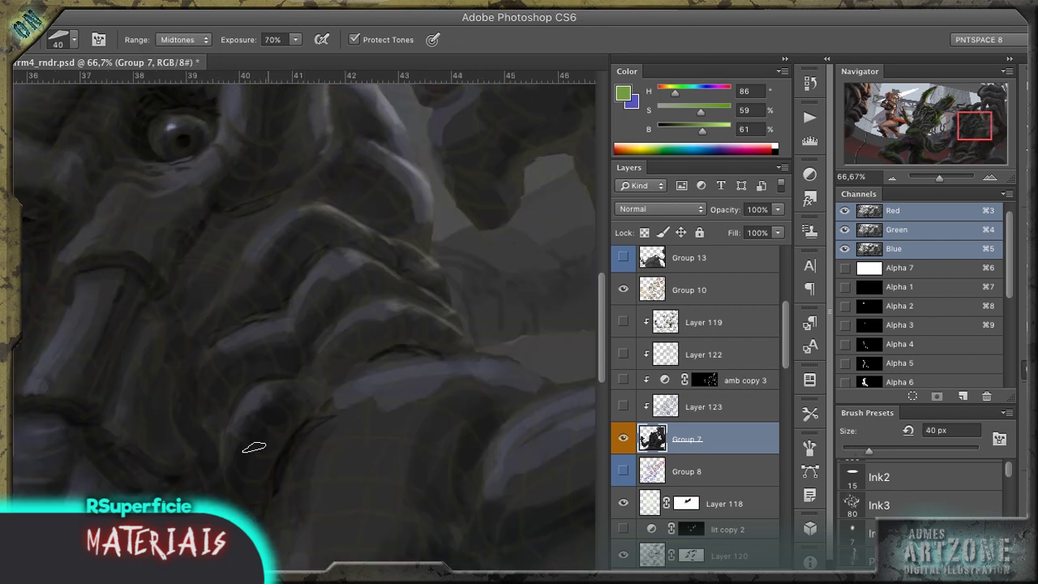
{"action": "scroll", "coordinate": [187, 308], "scroll_direction": "down", "scroll_amount": 3}
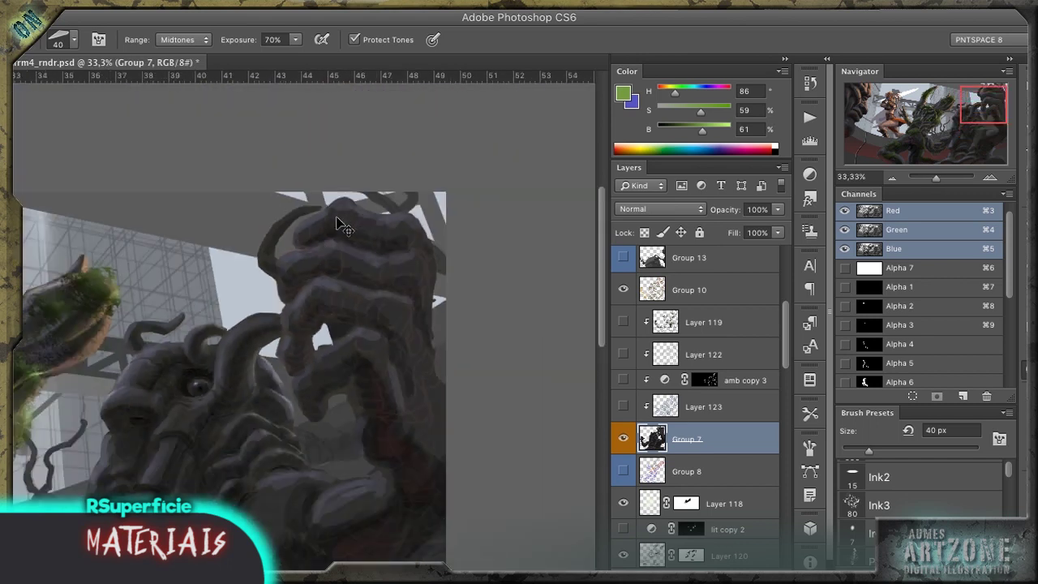
{"action": "key", "text": "super+s"}
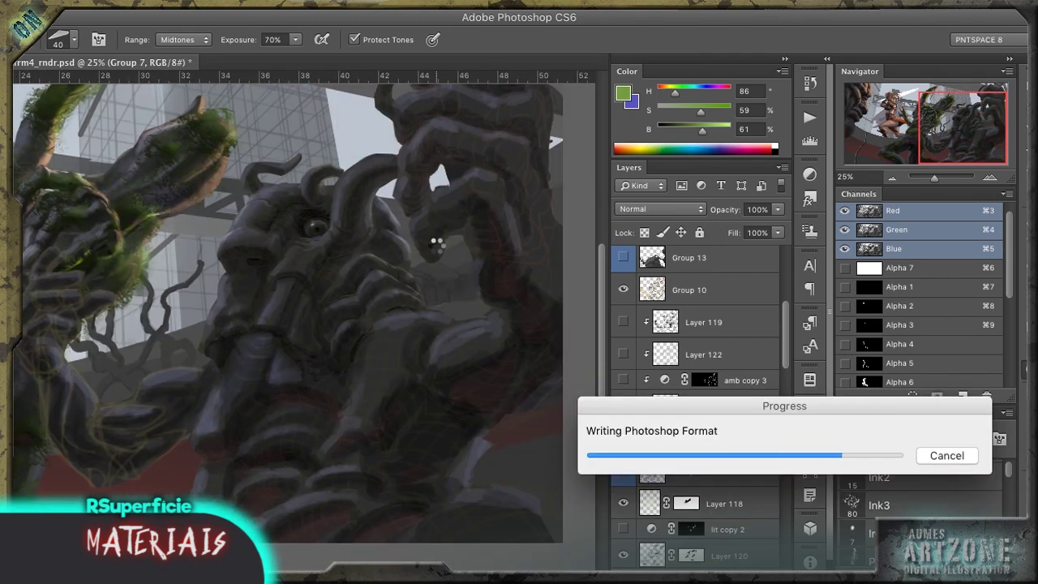
Step: Lock Group 7's transparent pixels and set the Mixer Brush to 35 px for the raised clenched hand
{"action": "key", "text": "r"}
{"action": "left_click_drag", "start_coordinate": [253, 116], "coordinate": [167, 202]}
{"action": "key", "text": "z"}
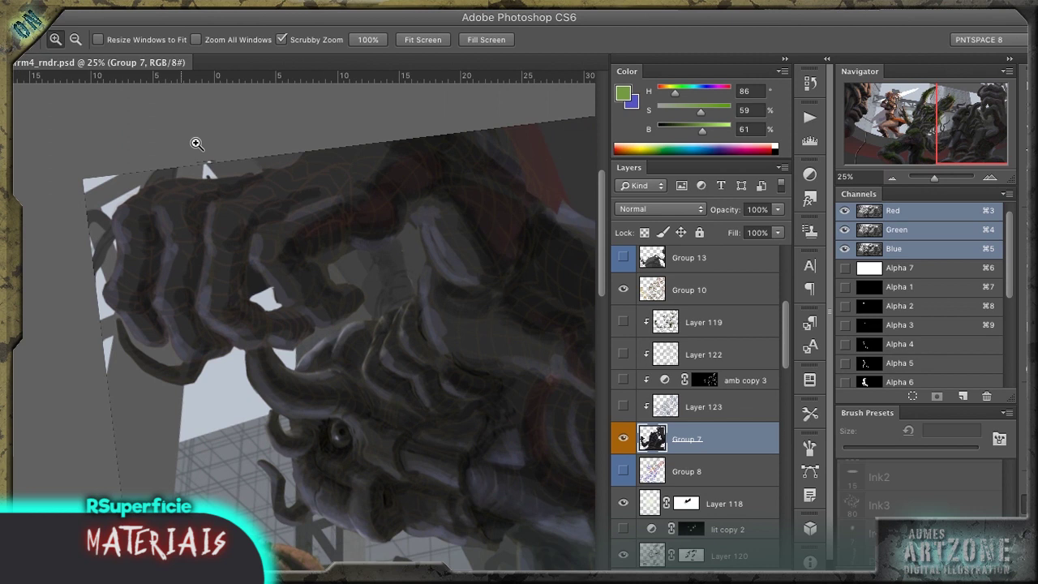
{"action": "left_click_drag", "start_coordinate": [194, 144], "coordinate": [162, 308]}
{"action": "key", "text": "bracketleft"}
{"action": "key", "text": "slash"}
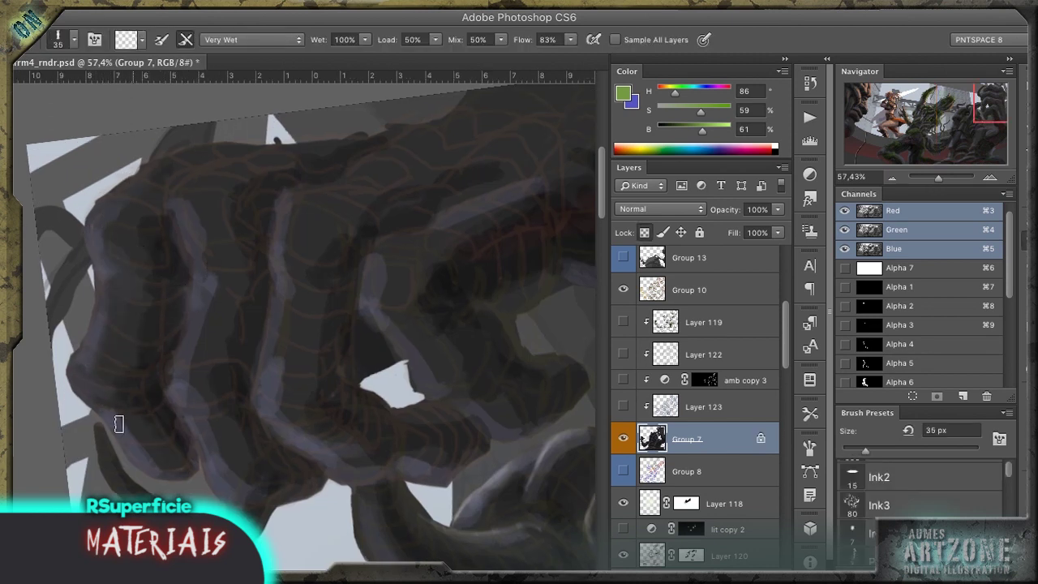
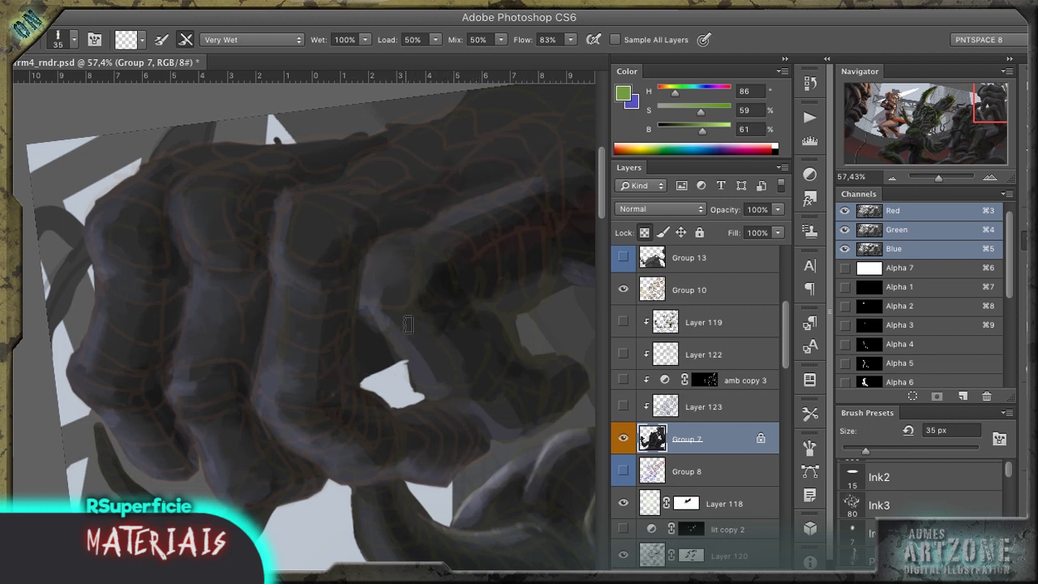
Step: Blend the light and dark strokes of the raised hand and wrist with the Mixer Brush, enlarging it from 35 to 60 px
{"action": "left_click_drag", "start_coordinate": [444, 194], "coordinate": [452, 285]}
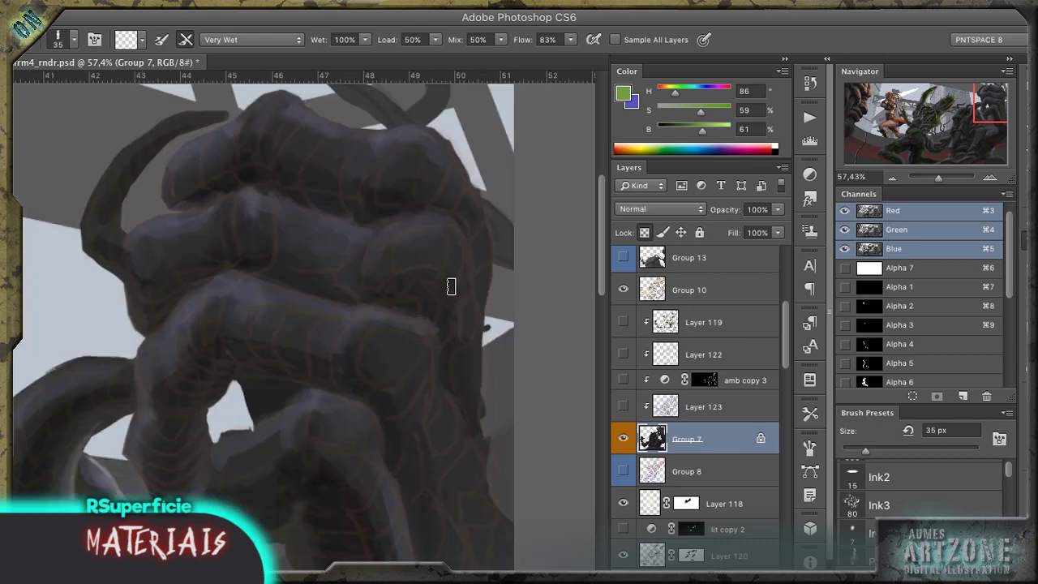
{"action": "left_click_drag", "start_coordinate": [287, 408], "coordinate": [264, 255]}
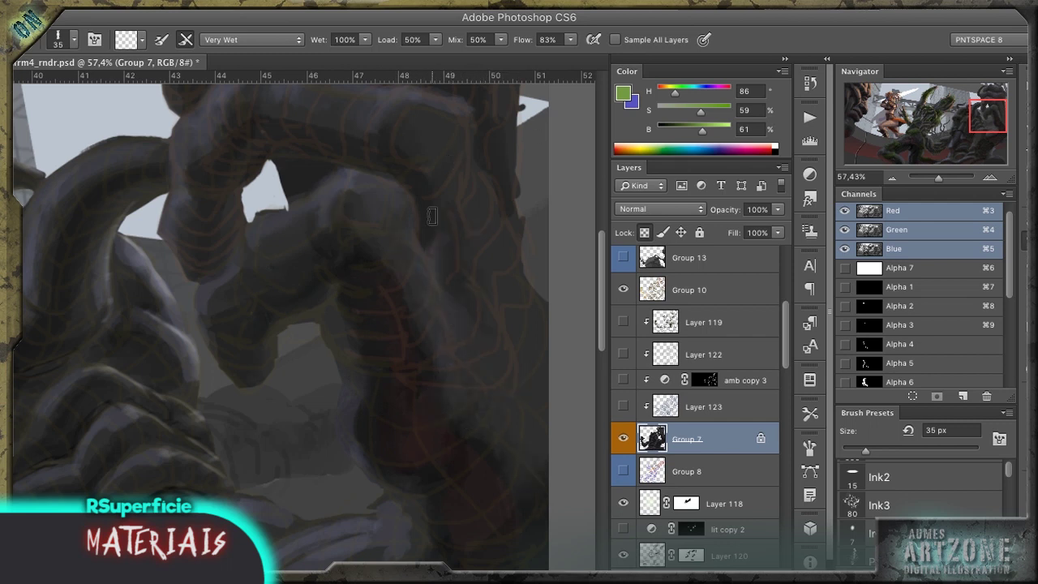
{"action": "key", "text": "r"}
{"action": "key", "text": "ctrl+minus"}
{"action": "key", "text": "ctrl+minus"}
{"action": "left_click_drag", "start_coordinate": [441, 283], "coordinate": [181, 265]}
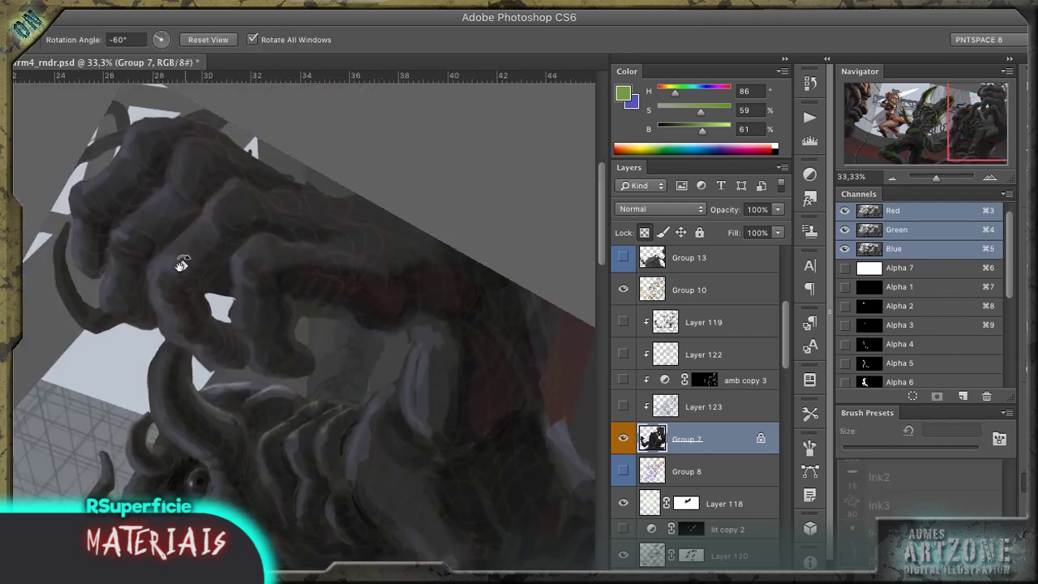
{"action": "key", "text": "b"}
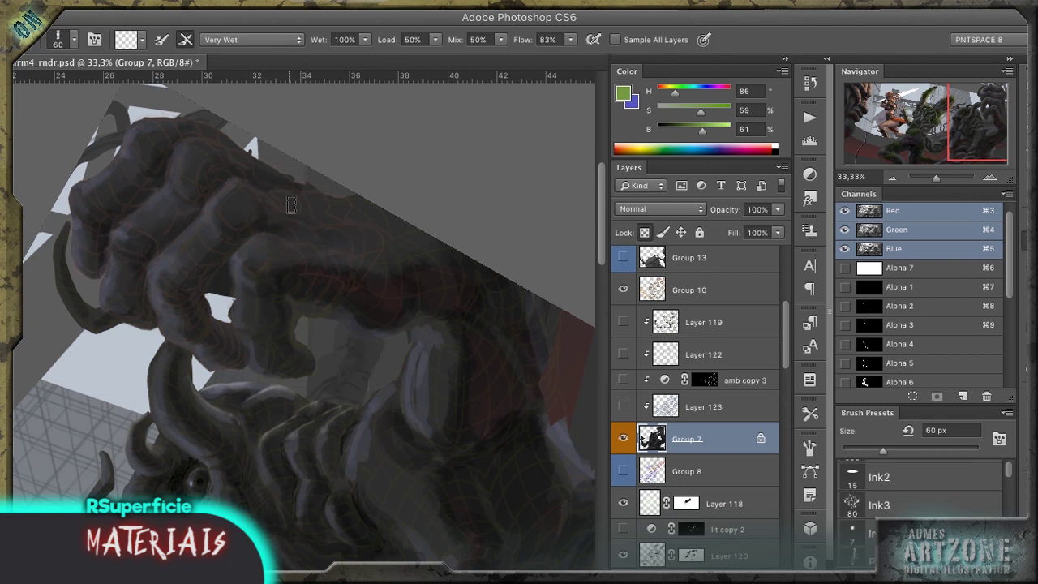
Step: Dodge the raised hand and forearm at 40% exposure and smudge the finger folds with a 25 px brush at 90% strength
{"action": "key", "text": "o"}
{"action": "key", "text": "4"}
{"action": "left_click_drag", "start_coordinate": [268, 162], "coordinate": [493, 339]}
{"action": "key", "text": "z"}
{"action": "mouse_move", "coordinate": [364, 232]}
{"action": "left_mouse_down"}
{"action": "mouse_move", "coordinate": [336, 220]}
{"action": "mouse_move", "coordinate": [224, 214]}
{"action": "left_mouse_up"}
{"action": "key", "text": "r"}
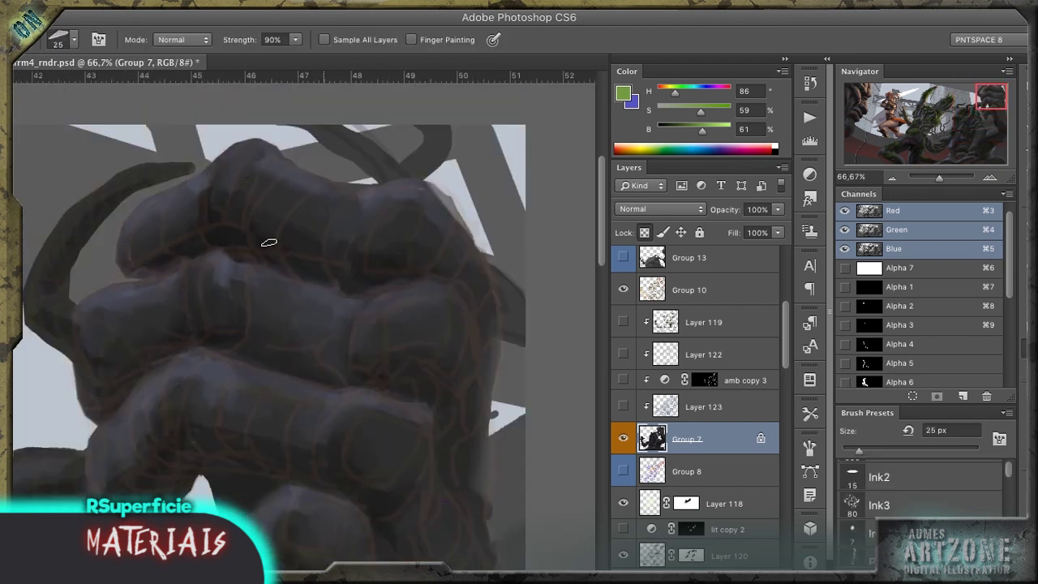
{"action": "left_click_drag", "start_coordinate": [201, 274], "coordinate": [142, 266]}
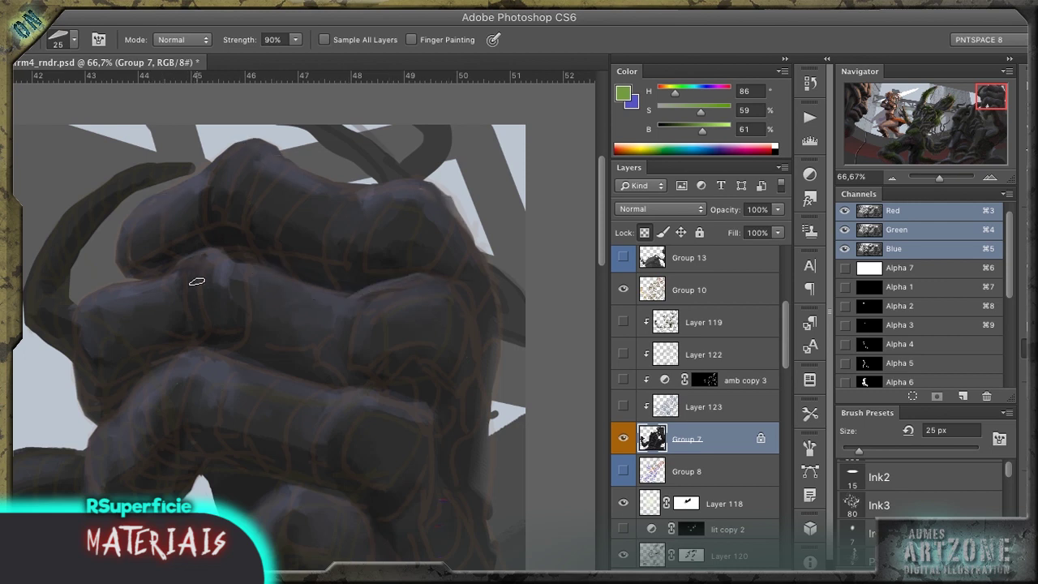
Step: Dodge the thin tentacle beside the clenched fingers with a 35 px brush at 40% Midtones
{"action": "key", "text": "o"}
{"action": "mouse_move", "coordinate": [58, 263]}
{"action": "left_mouse_down"}
{"action": "mouse_move", "coordinate": [187, 154]}
{"action": "mouse_move", "coordinate": [83, 262]}
{"action": "mouse_move", "coordinate": [165, 281]}
{"action": "left_mouse_up"}
{"action": "key", "text": "bracketleft"}
{"action": "key", "text": "bracketleft"}
{"action": "key", "text": "bracketleft"}
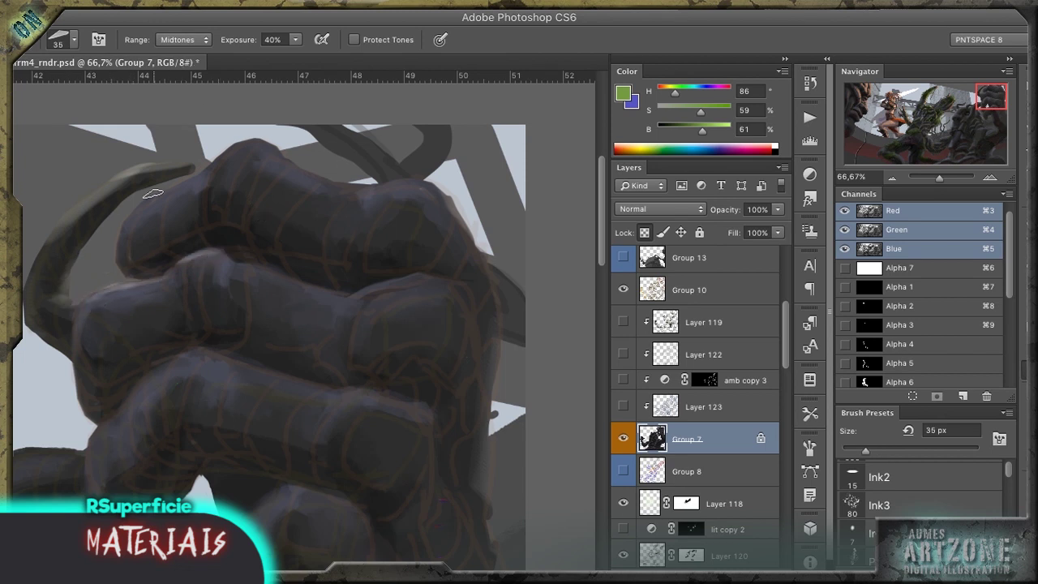
Step: Dodge the knuckles and upper edges of the curled fingers at 40% Midtones
{"action": "mouse_move", "coordinate": [301, 166]}
{"action": "left_mouse_down"}
{"action": "mouse_move", "coordinate": [437, 180]}
{"action": "mouse_move", "coordinate": [475, 212]}
{"action": "left_mouse_up"}
{"action": "left_click_drag", "start_coordinate": [437, 284], "coordinate": [240, 284]}
{"action": "mouse_move", "coordinate": [424, 403]}
{"action": "left_mouse_down"}
{"action": "mouse_move", "coordinate": [325, 402]}
{"action": "mouse_move", "coordinate": [172, 357]}
{"action": "left_mouse_up"}
{"action": "left_click_drag", "start_coordinate": [191, 392], "coordinate": [272, 246]}
{"action": "mouse_move", "coordinate": [430, 347]}
{"action": "left_mouse_down"}
{"action": "mouse_move", "coordinate": [365, 345]}
{"action": "mouse_move", "coordinate": [268, 391]}
{"action": "mouse_move", "coordinate": [422, 345]}
{"action": "left_mouse_up"}
{"action": "left_click_drag", "start_coordinate": [373, 204], "coordinate": [280, 229]}
{"action": "left_click_drag", "start_coordinate": [272, 104], "coordinate": [373, 130]}
{"action": "left_click_drag", "start_coordinate": [158, 162], "coordinate": [195, 145]}
{"action": "left_click_drag", "start_coordinate": [333, 122], "coordinate": [430, 150]}
Step: Burn the tentacle below the fingers with a 50 px brush at 70% Midtones and blend the hand with the 40 px Mixer Brush
{"action": "left_click_drag", "start_coordinate": [162, 297], "coordinate": [64, 315]}
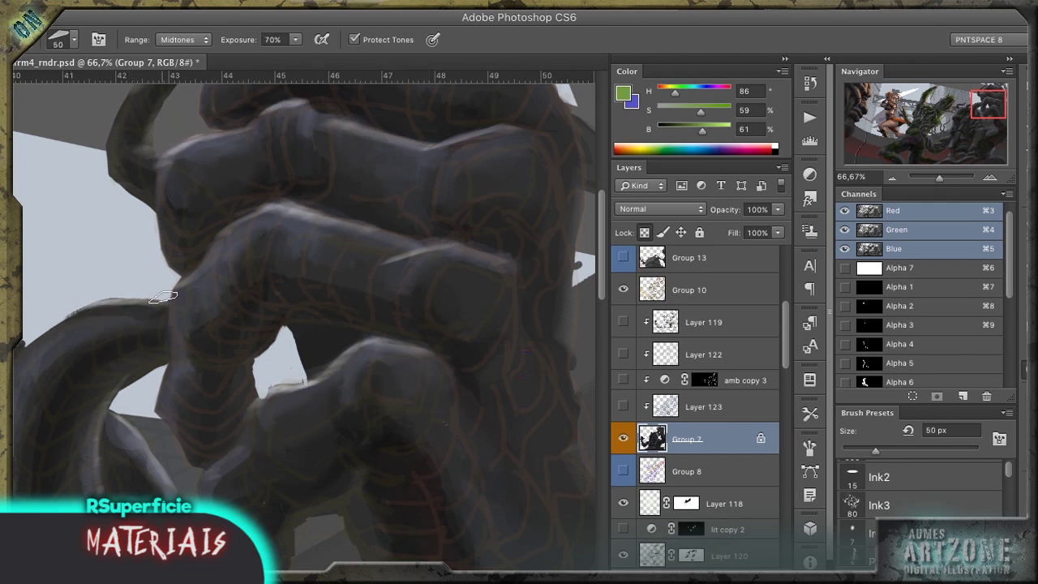
{"action": "key", "text": "b"}
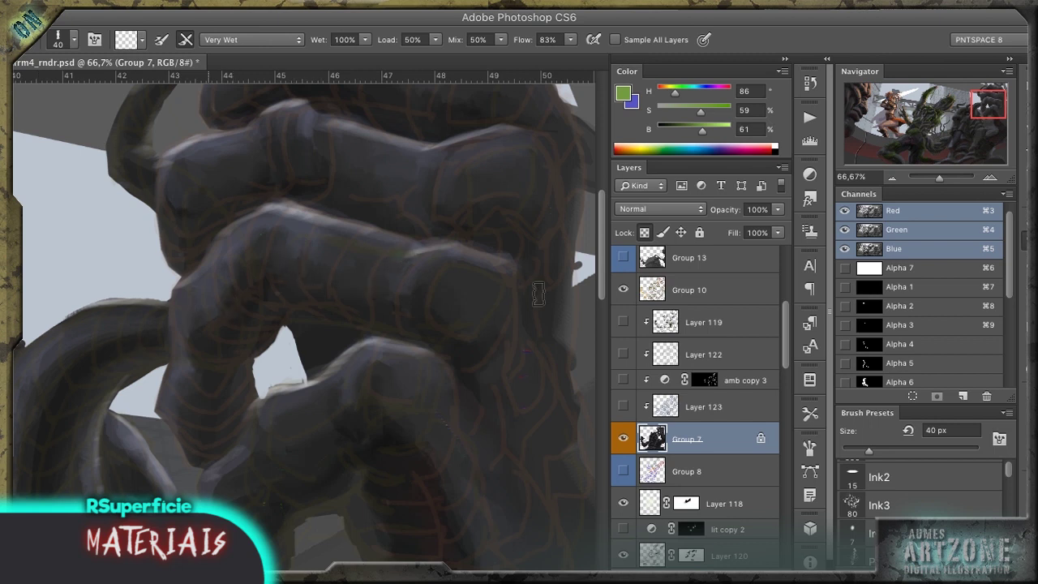
{"action": "scroll", "coordinate": [336, 398], "scroll_direction": "down", "scroll_amount": 3}
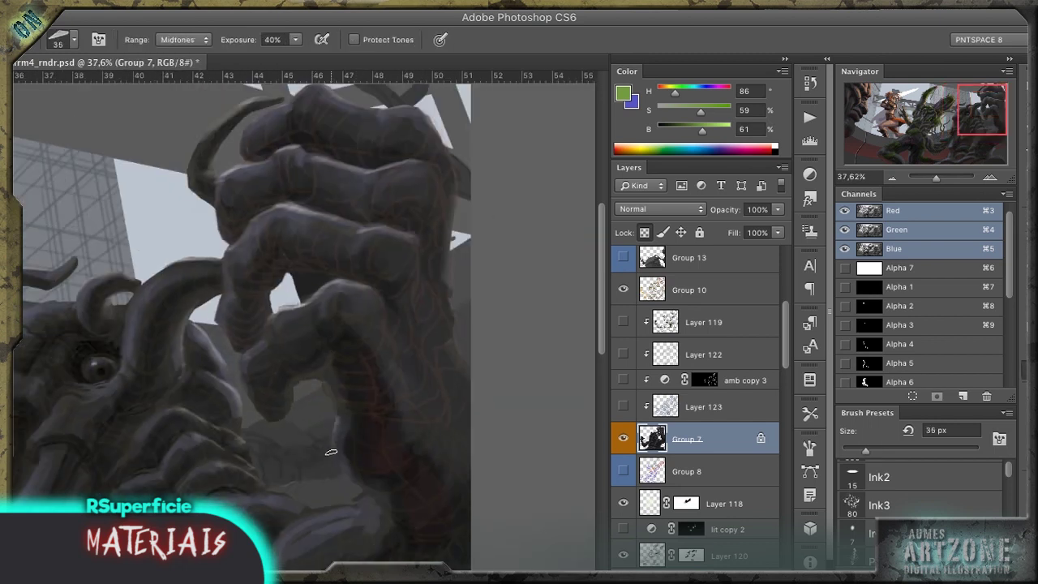
Step: Dodge the shoulder and upper arm edges with a 50 px brush at 40% Midtones
{"action": "mouse_move", "coordinate": [339, 515]}
{"action": "left_mouse_down"}
{"action": "mouse_move", "coordinate": [440, 232]}
{"action": "mouse_move", "coordinate": [425, 275]}
{"action": "mouse_move", "coordinate": [456, 251]}
{"action": "mouse_move", "coordinate": [354, 221]}
{"action": "mouse_move", "coordinate": [340, 243]}
{"action": "left_mouse_up"}
{"action": "key", "text": "r"}
{"action": "key", "text": "o"}
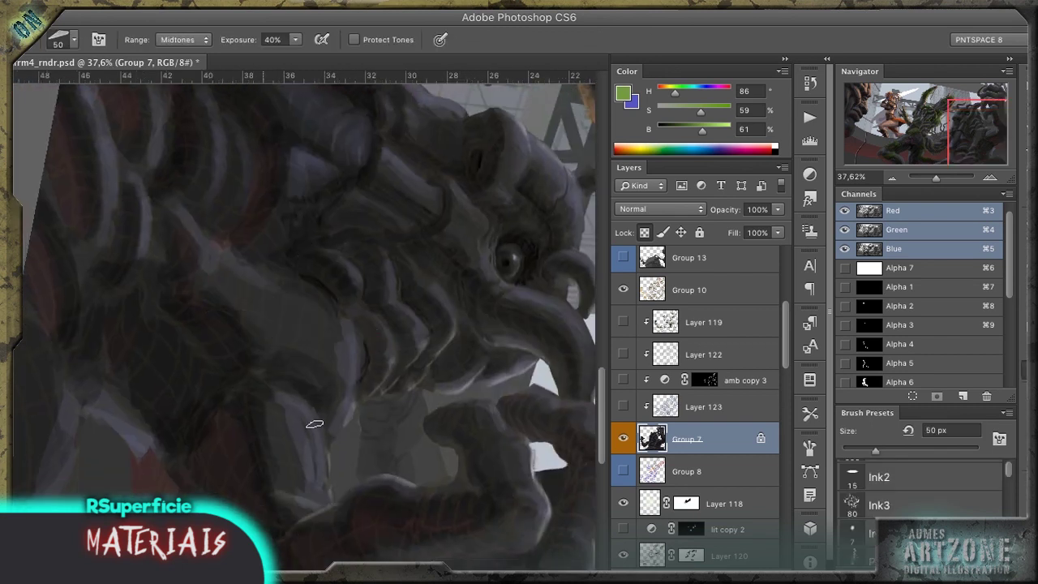
{"action": "left_click_drag", "start_coordinate": [313, 417], "coordinate": [262, 318]}
Step: Blend the shoulder and lower torso with the Mixer Brush, enlarging it from 50 to 80 px, and unlock Group 7's transparent pixels
{"action": "key", "text": "b"}
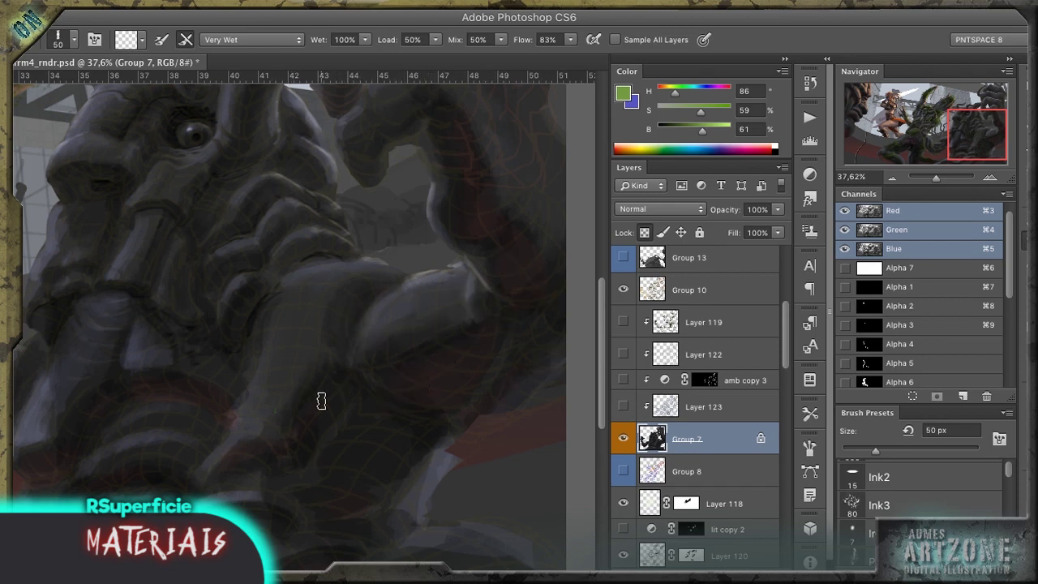
{"action": "left_click_drag", "start_coordinate": [321, 401], "coordinate": [344, 220]}
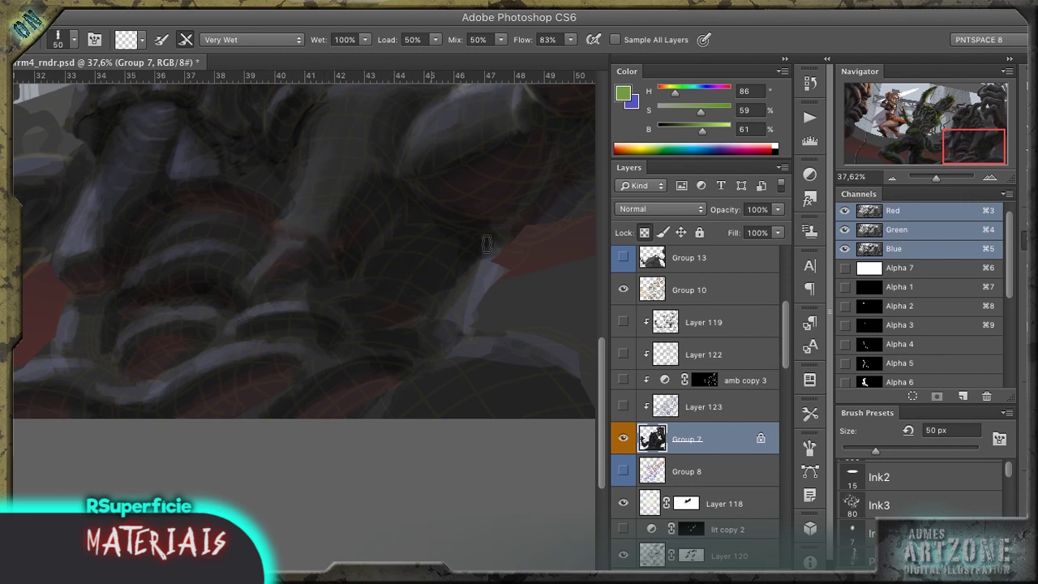
{"action": "key", "text": "bracketright"}
{"action": "key", "text": "bracketright"}
{"action": "key", "text": "bracketright"}
{"action": "left_click_drag", "start_coordinate": [453, 332], "coordinate": [412, 347]}
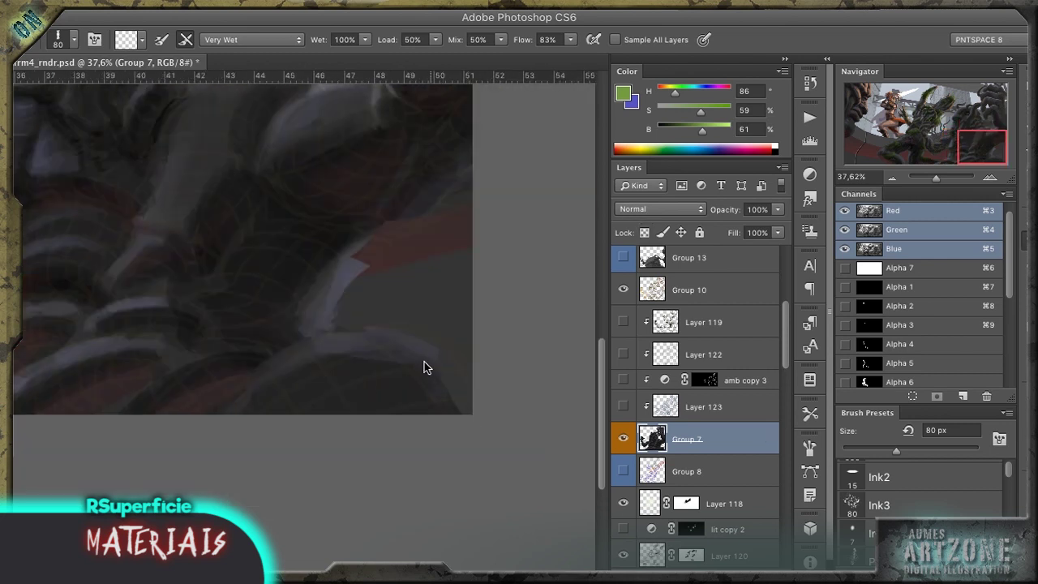
Step: Blend the lower body folds and the outstretched arm between the creatures with the Mixer Brush, reducing it to 50 px
{"action": "mouse_move", "coordinate": [355, 265]}
{"action": "left_mouse_down"}
{"action": "mouse_move", "coordinate": [391, 232]}
{"action": "mouse_move", "coordinate": [341, 271]}
{"action": "mouse_move", "coordinate": [322, 257]}
{"action": "mouse_move", "coordinate": [308, 316]}
{"action": "mouse_move", "coordinate": [364, 398]}
{"action": "left_mouse_up"}
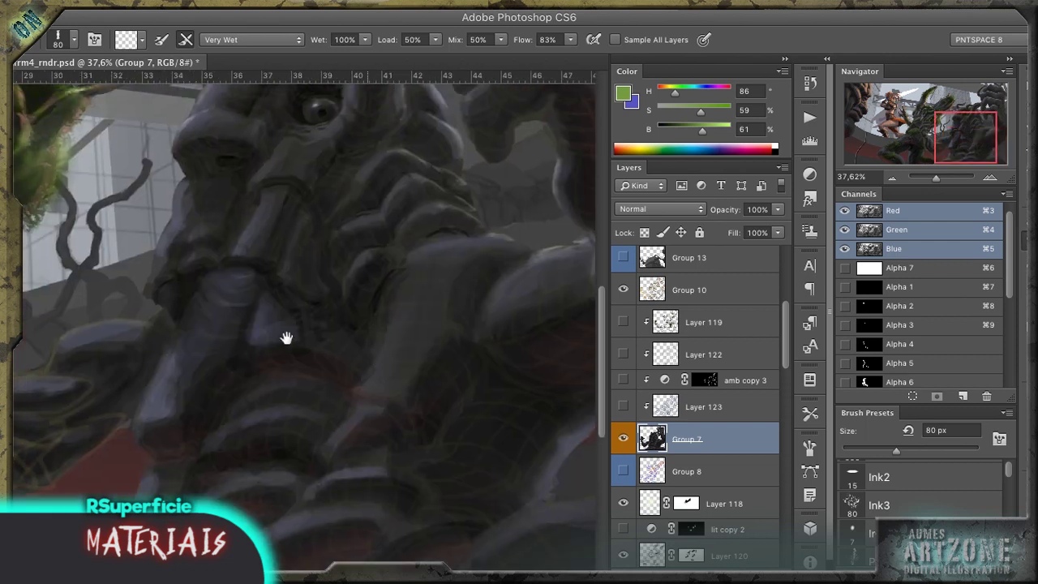
{"action": "left_click_drag", "start_coordinate": [178, 434], "coordinate": [284, 341]}
{"action": "left_click_drag", "start_coordinate": [129, 340], "coordinate": [382, 287]}
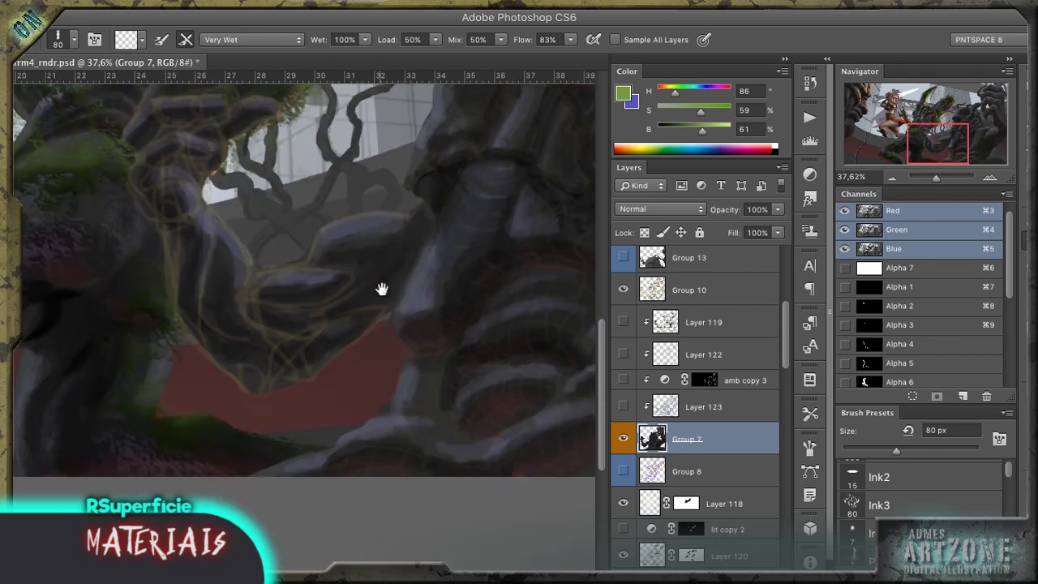
{"action": "key", "text": "bracketleft"}
{"action": "key", "text": "bracketleft"}
{"action": "key", "text": "bracketleft"}
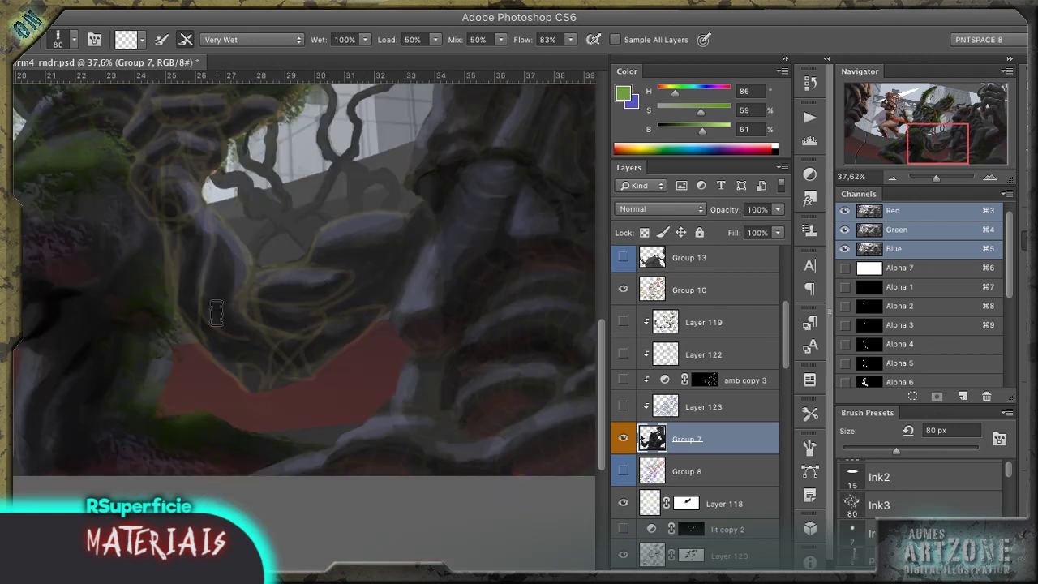
{"action": "scroll", "coordinate": [493, 287], "scroll_direction": "down", "scroll_amount": 2}
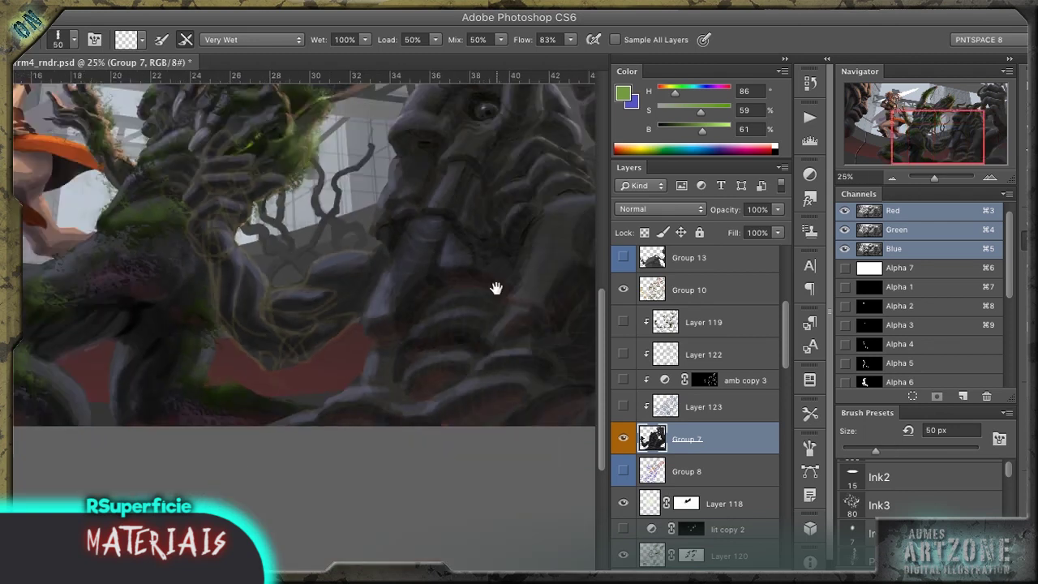
Step: Show Layer 123 and amb copy 3 above Group 7 and adjust Layer 123's blending
{"action": "left_click", "coordinate": [703, 407]}
{"action": "left_click", "coordinate": [777, 209]}
{"action": "left_click", "coordinate": [656, 209]}
{"action": "left_click", "coordinate": [685, 238]}
{"action": "left_click", "coordinate": [777, 232]}
{"action": "left_click", "coordinate": [680, 328]}
{"action": "left_click", "coordinate": [623, 380]}
Step: Show Layer 122 with Luminosity blending and add a layer mask to it for brushing at 90% opacity
{"action": "left_click", "coordinate": [623, 355]}
{"action": "left_click", "coordinate": [704, 354]}
{"action": "key", "text": "v"}
{"action": "key", "text": "shift+alt+y"}
{"action": "key", "text": "F2"}
{"action": "key", "text": "b"}
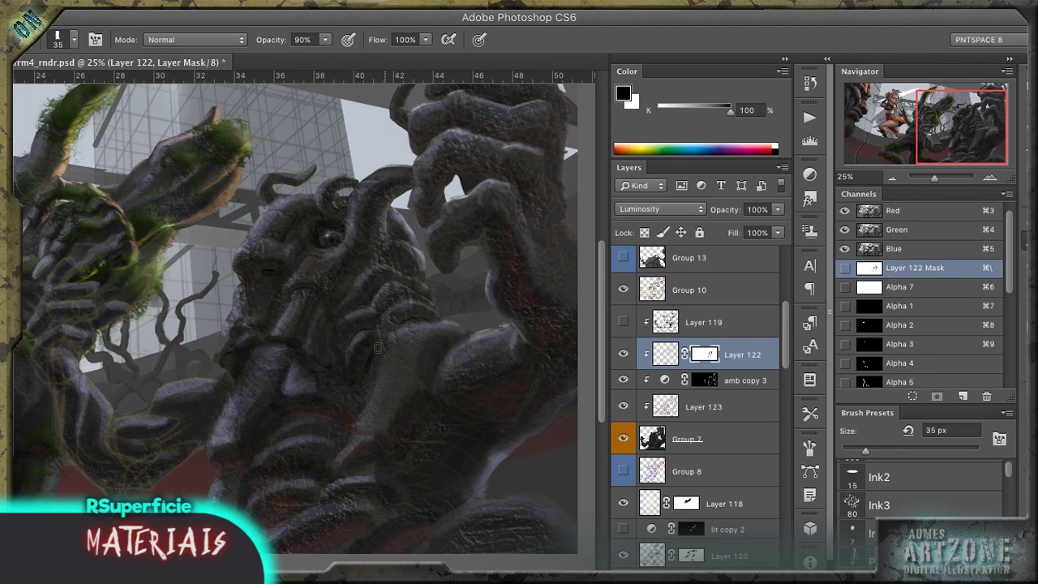
Step: Mask out parts of Layer 122's skin texture on the dark creature with a 70 px black brush at 90% opacity
{"action": "key", "text": "bracketright"}
{"action": "key", "text": "bracketright"}
{"action": "key", "text": "bracketright"}
{"action": "key", "text": "bracketright"}
{"action": "scroll", "coordinate": [469, 138], "scroll_direction": "up", "scroll_amount": 2}
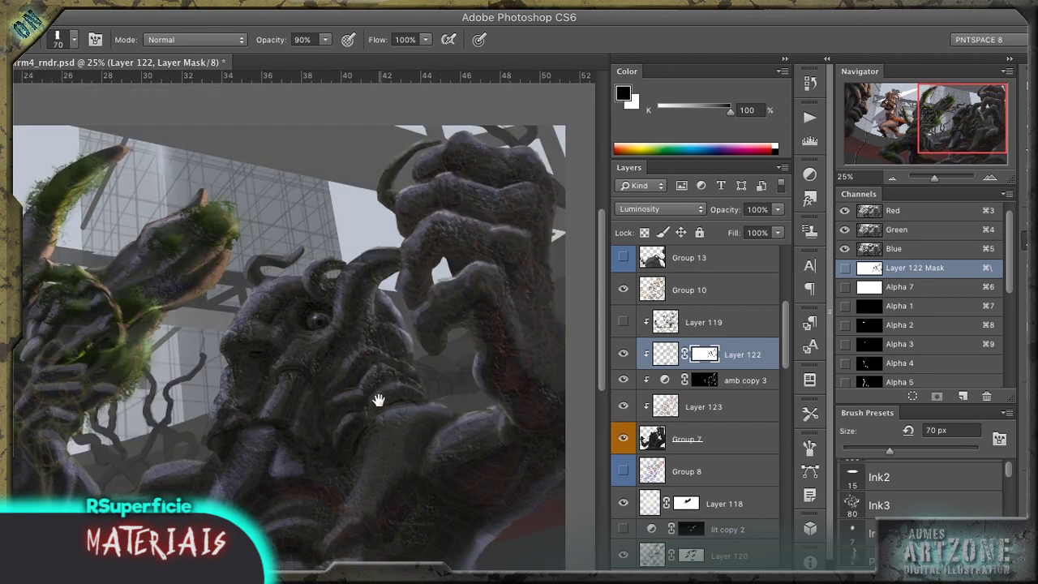
Step: Show the moss on Layer 119, release it from its clipping mask, and show lit copy 2
{"action": "scroll", "coordinate": [378, 400], "scroll_direction": "down", "scroll_amount": 5}
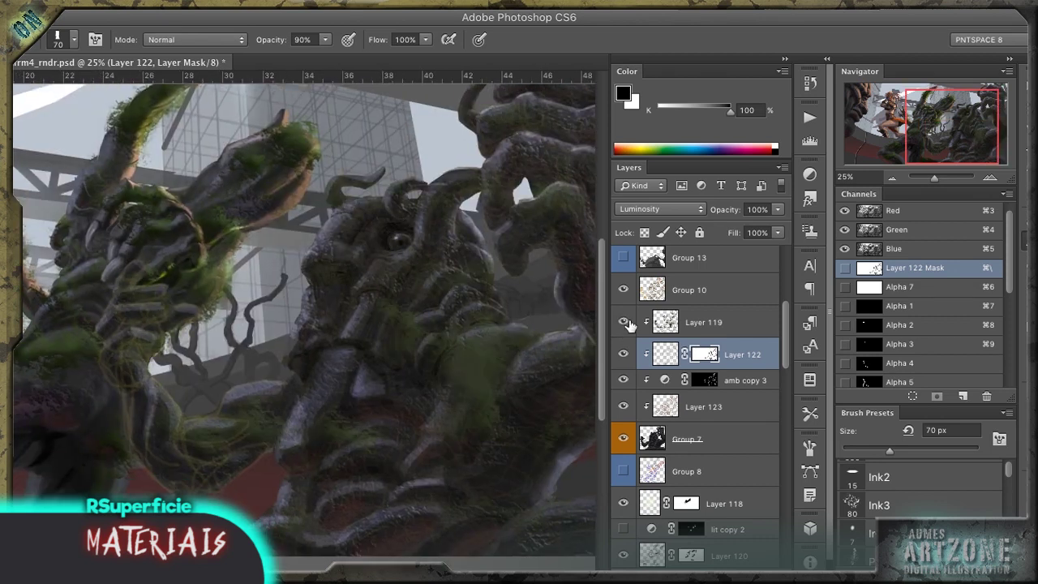
{"action": "left_click", "coordinate": [636, 325]}
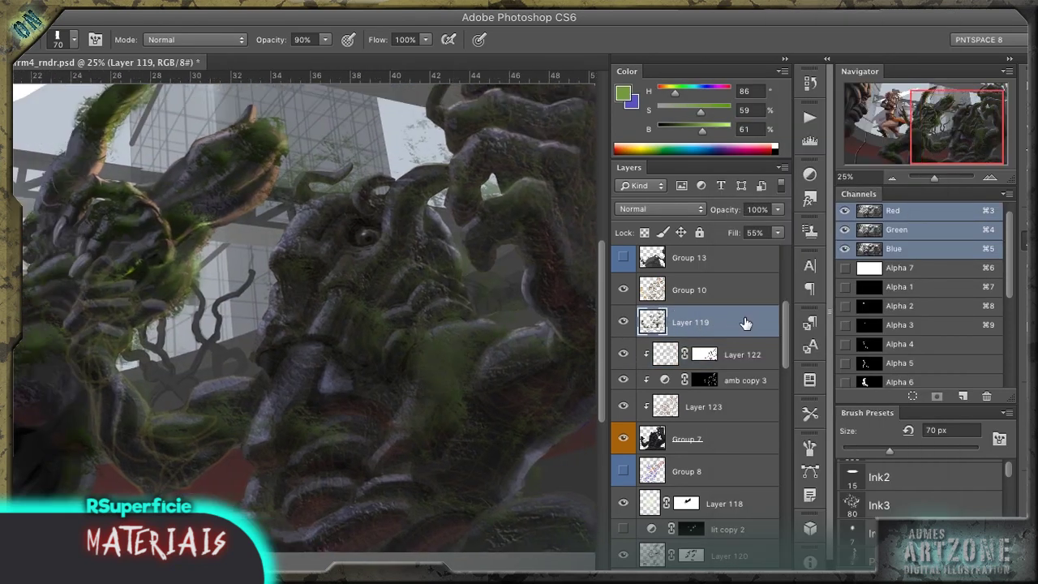
{"action": "left_click", "coordinate": [623, 529]}
{"action": "key", "text": "ctrl+minus"}
Step: Add a mask to Layer 119 and paint out moss spilling onto the background with a 70 px black brush at 100% opacity
{"action": "left_click", "coordinate": [706, 379]}
{"action": "mouse_move", "coordinate": [325, 179]}
{"action": "left_mouse_down"}
{"action": "mouse_move", "coordinate": [371, 266]}
{"action": "mouse_move", "coordinate": [332, 297]}
{"action": "mouse_move", "coordinate": [173, 326]}
{"action": "left_mouse_up"}
{"action": "key", "text": "0"}
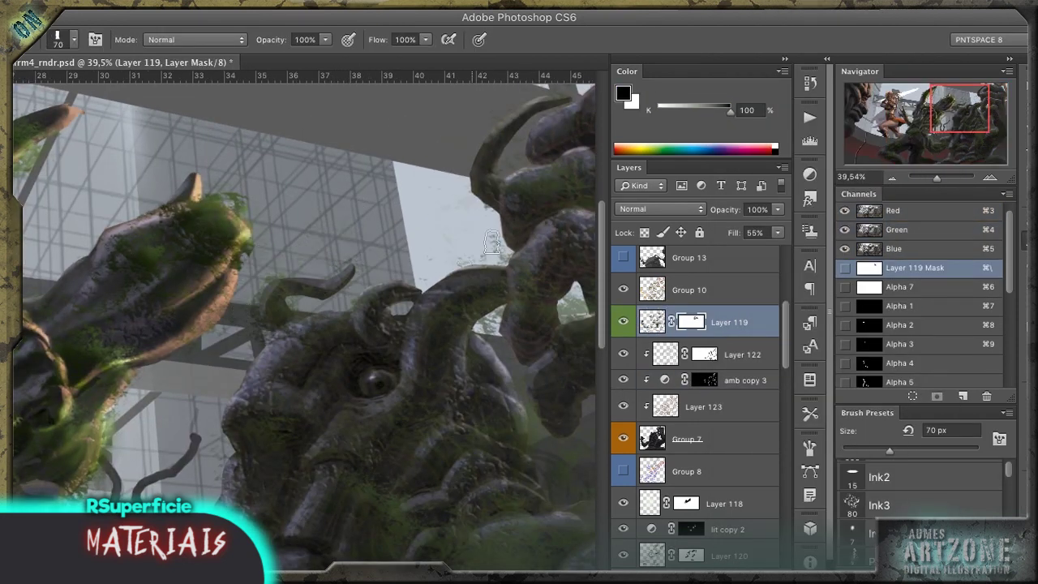
{"action": "left_click_drag", "start_coordinate": [515, 364], "coordinate": [378, 283]}
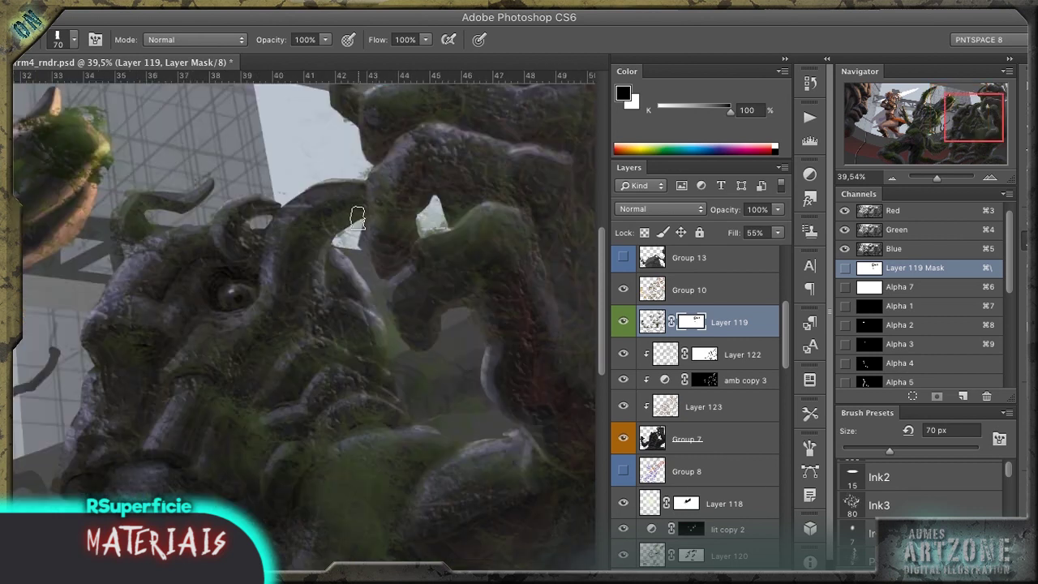
{"action": "left_click_drag", "start_coordinate": [398, 343], "coordinate": [420, 183]}
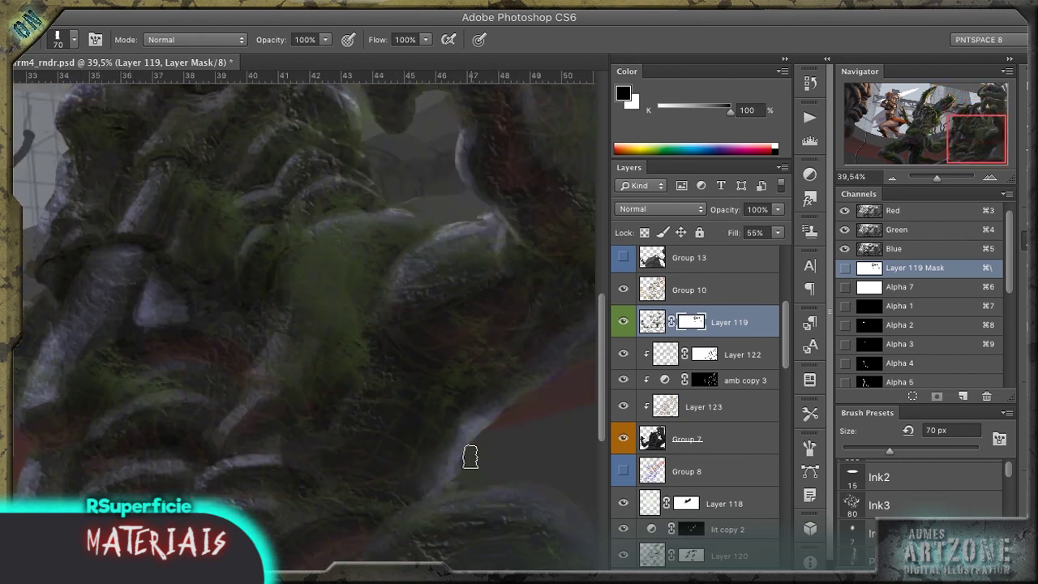
{"action": "left_click", "coordinate": [524, 440], "text": "alt"}
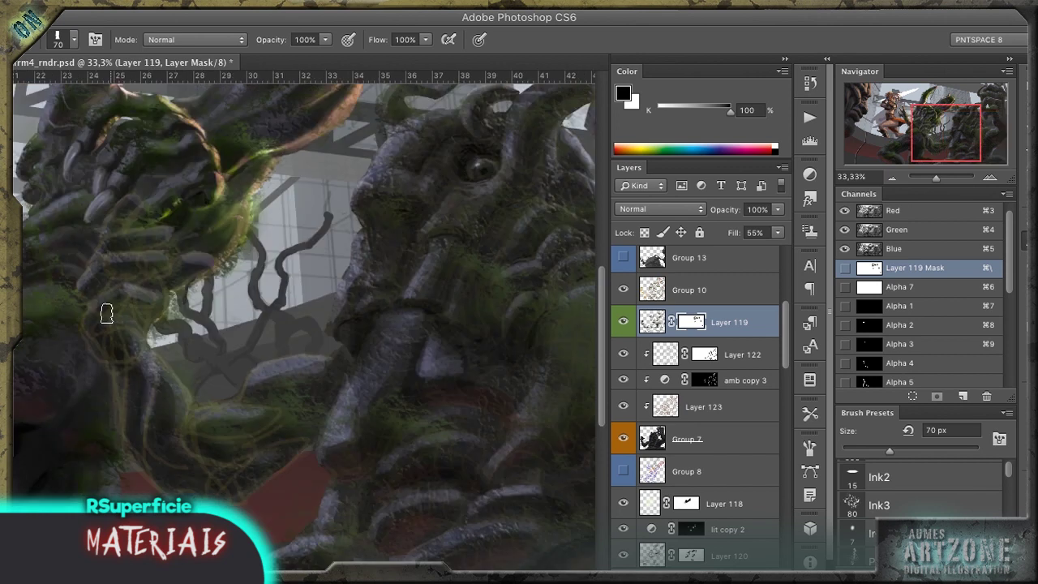
Step: Dodge Layer 119's moss on the creatures' bodies with a 50 px brush at 40% Midtones
{"action": "key", "text": "ctrl+2"}
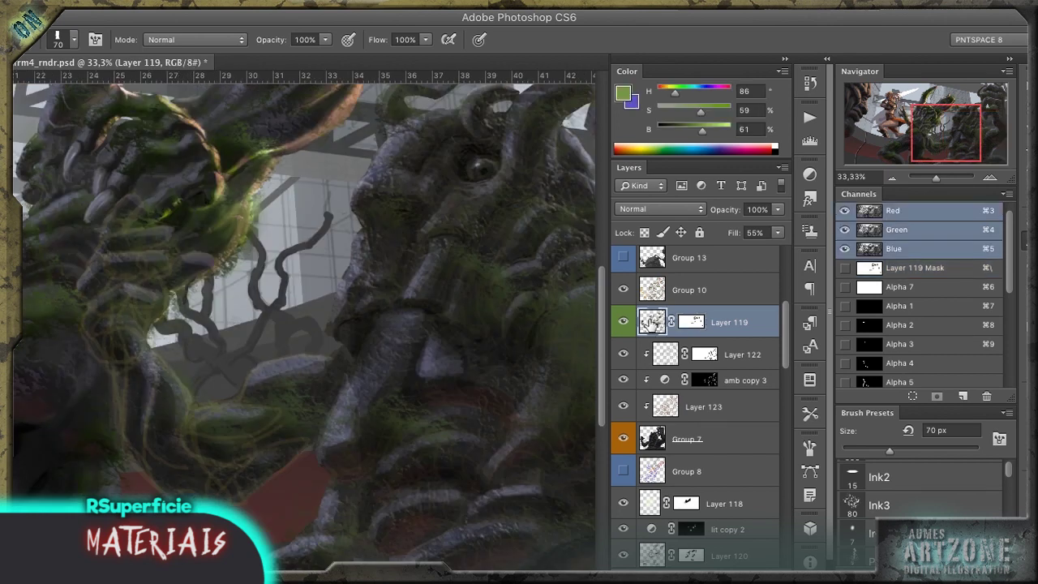
{"action": "key", "text": "o"}
{"action": "key", "text": "alt+shift+m"}
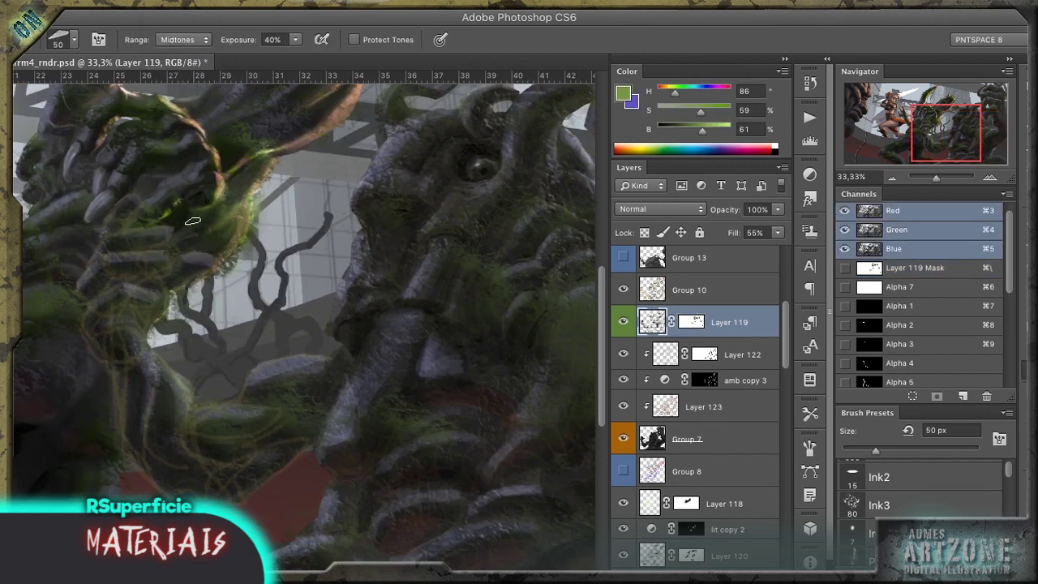
{"action": "left_click_drag", "start_coordinate": [185, 345], "coordinate": [170, 305]}
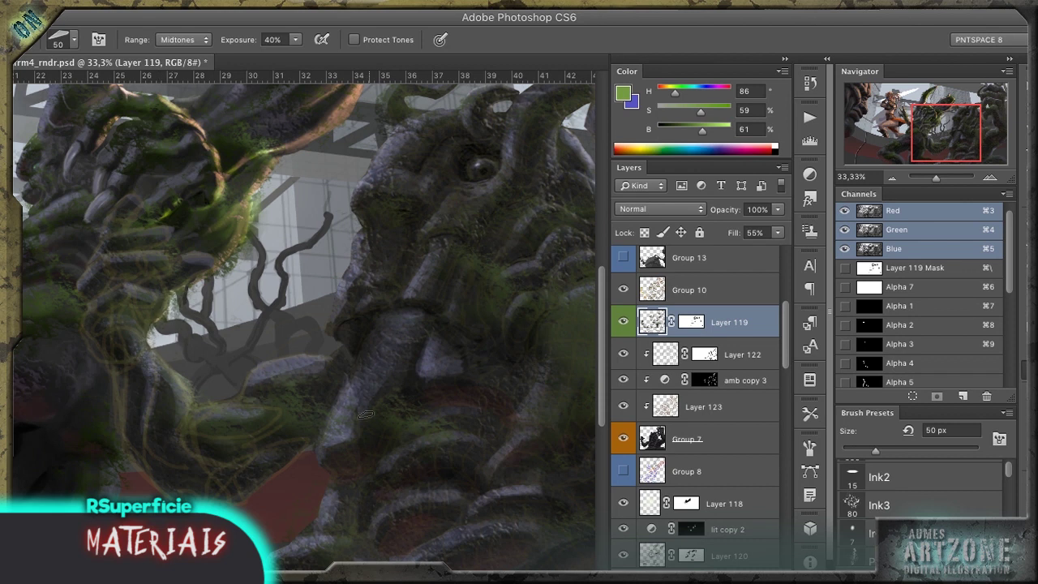
Step: Dodge the moss on the dark creature's head, shoulder and raised hand at 40% Midtones
{"action": "scroll", "coordinate": [262, 270], "scroll_direction": "up", "scroll_amount": 5}
{"action": "scroll", "coordinate": [262, 270], "scroll_direction": "right", "scroll_amount": 4}
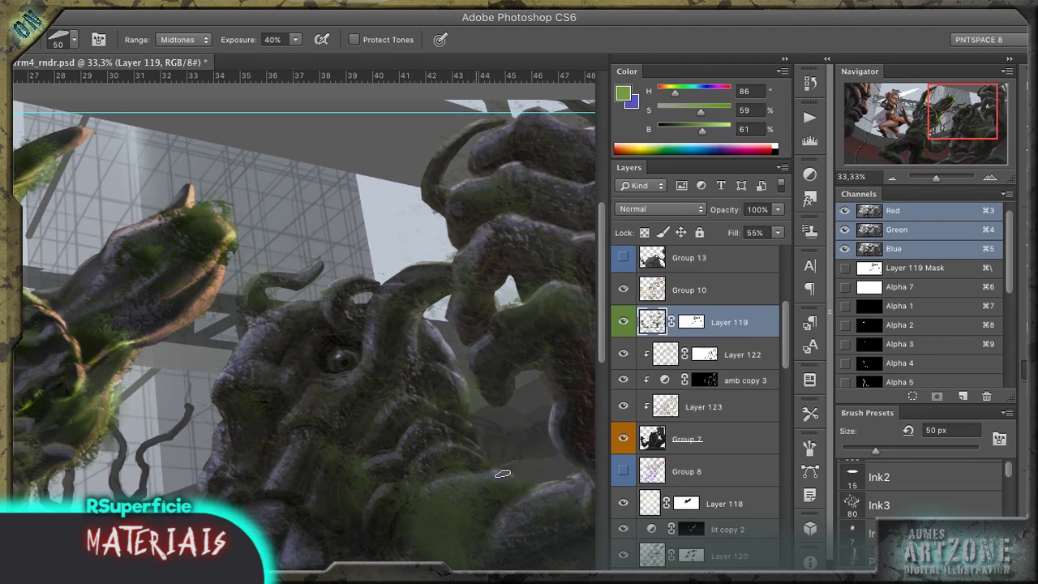
{"action": "scroll", "coordinate": [458, 480], "scroll_direction": "down", "scroll_amount": 3}
{"action": "scroll", "coordinate": [459, 480], "scroll_direction": "right", "scroll_amount": 5}
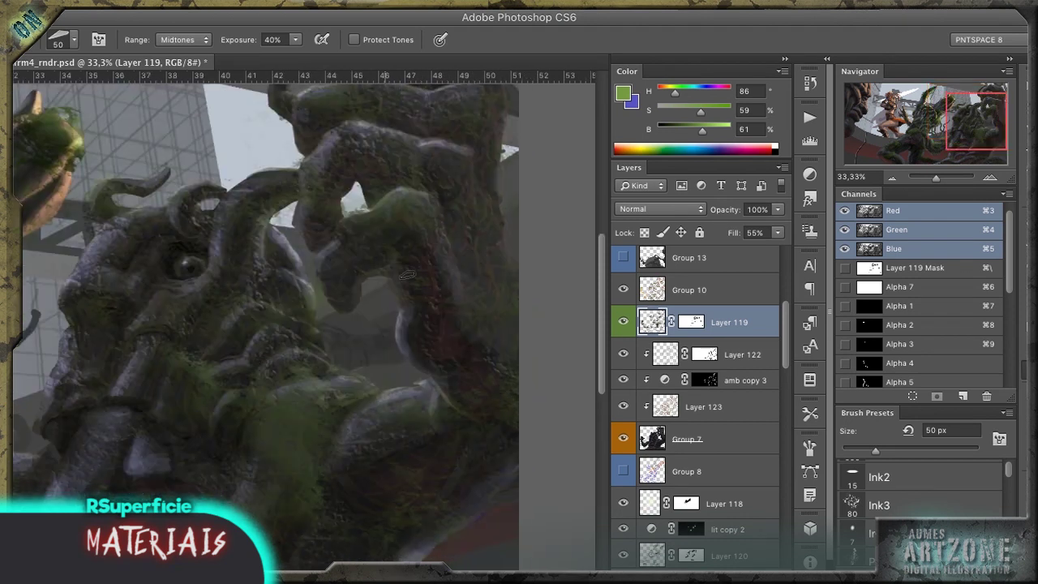
{"action": "scroll", "coordinate": [329, 241], "scroll_direction": "up", "scroll_amount": 5}
{"action": "scroll", "coordinate": [328, 241], "scroll_direction": "left", "scroll_amount": 1}
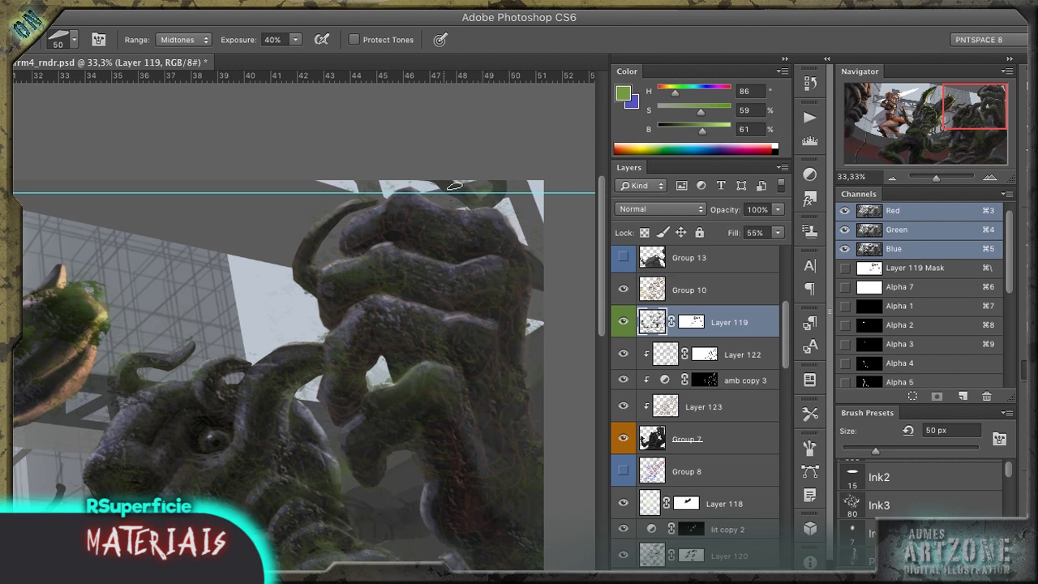
Step: Check the whole composition and save the illustration
{"action": "scroll", "coordinate": [424, 297], "scroll_direction": "down", "scroll_amount": 4}
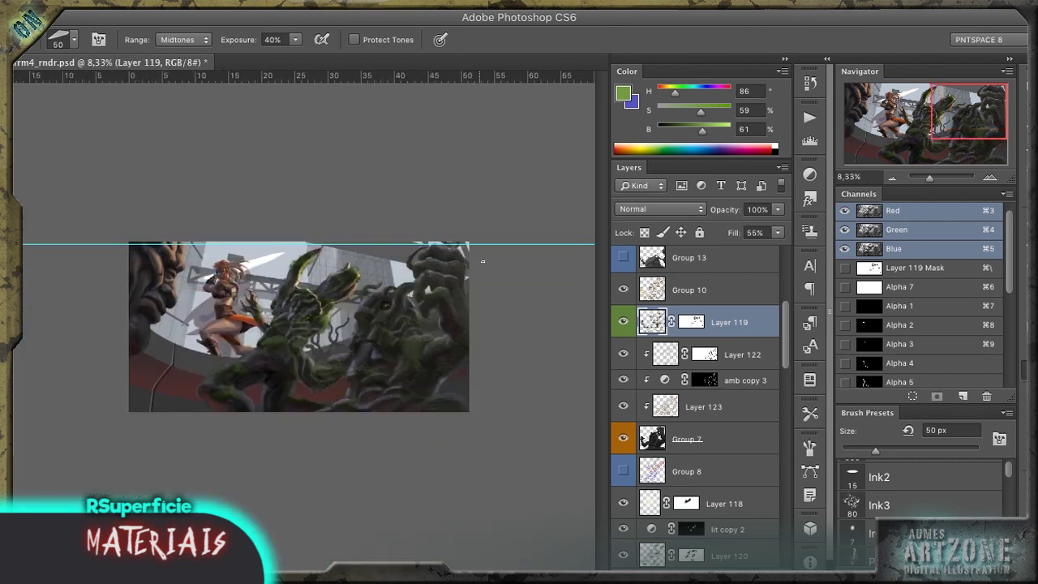
{"action": "scroll", "coordinate": [423, 346], "scroll_direction": "up", "scroll_amount": 2}
{"action": "key", "text": "super+s"}
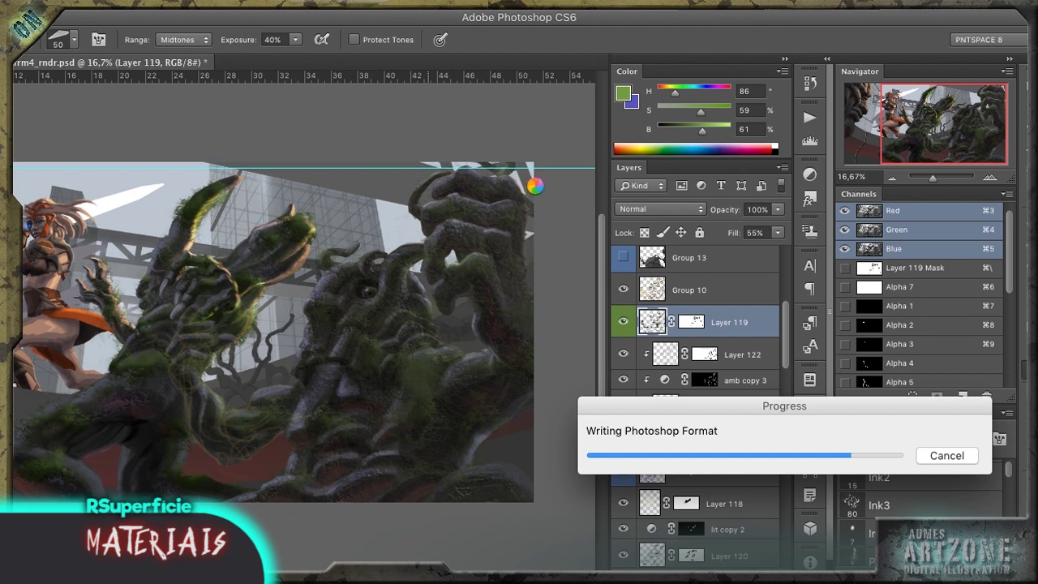
Step: Lower the fill of the Group 10 copy contour-line layer over the dark creature
{"action": "scroll", "coordinate": [534, 186], "scroll_direction": "down", "scroll_amount": 1}
{"action": "scroll", "coordinate": [724, 332], "scroll_direction": "up", "scroll_amount": 2}
{"action": "left_click_drag", "start_coordinate": [786, 321], "coordinate": [786, 296]}
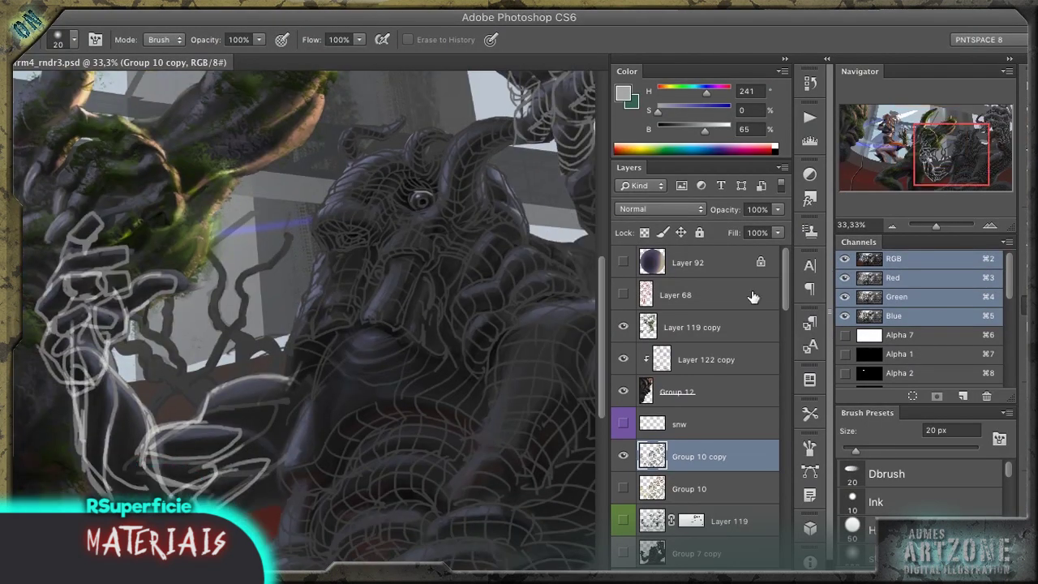
{"action": "left_click_drag", "start_coordinate": [777, 232], "coordinate": [726, 250]}
Step: Merge Layer 131 down into the Group 7 layer, leaving one unmasked creature layer
{"action": "key", "text": "shift+b"}
{"action": "scroll", "coordinate": [771, 410], "scroll_direction": "down", "scroll_amount": 5}
{"action": "left_click", "coordinate": [714, 392]}
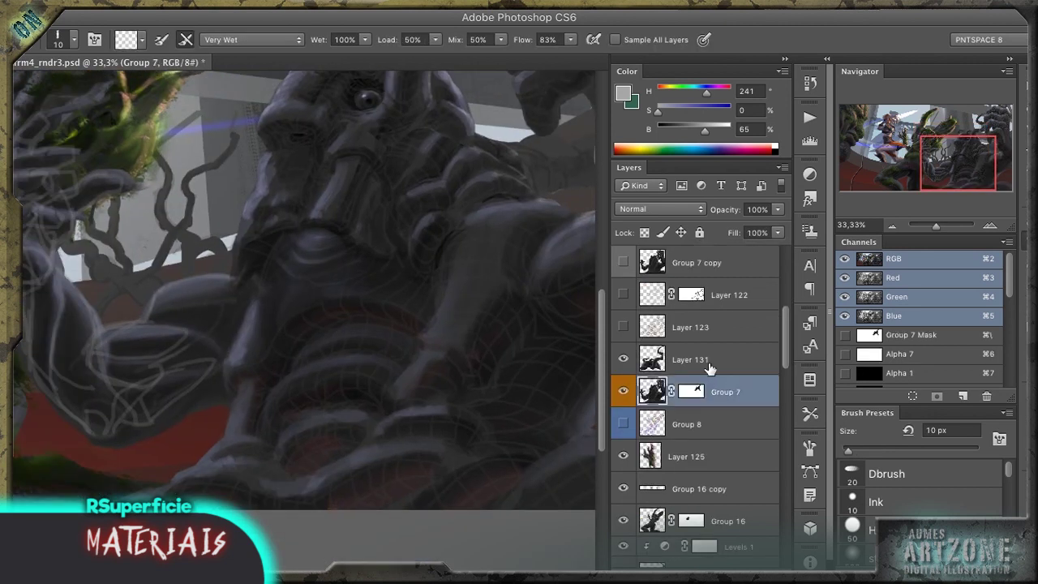
{"action": "left_click", "coordinate": [690, 360]}
{"action": "key", "text": "Delete"}
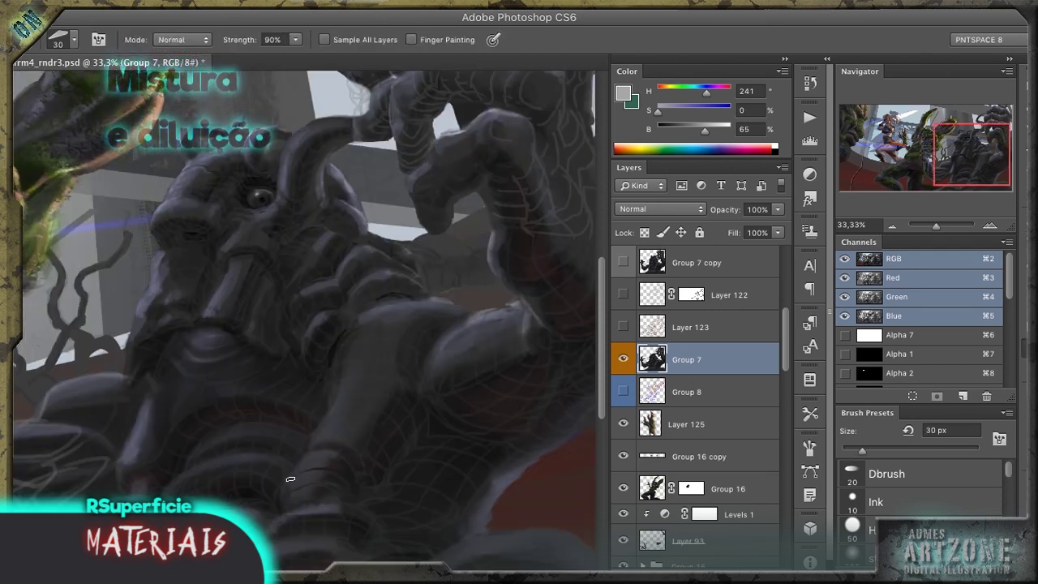
Step: Blend Group 7's torso, shoulder and arm forms with a 40 px Very Wet Mixer Brush and a 30 px Smudge at 90% strength
{"action": "key", "text": "b"}
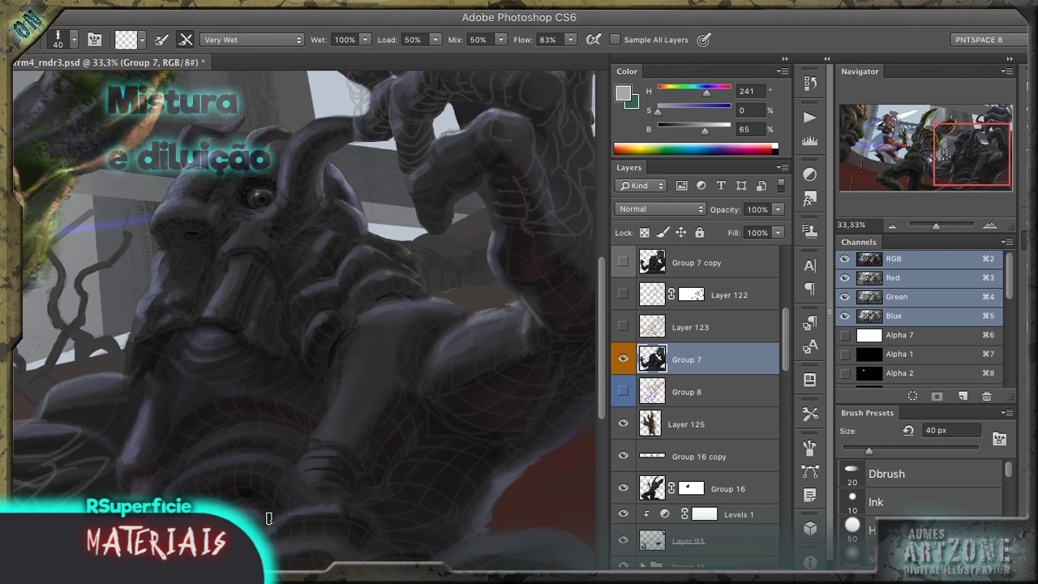
{"action": "key", "text": "o"}
{"action": "key", "text": "b"}
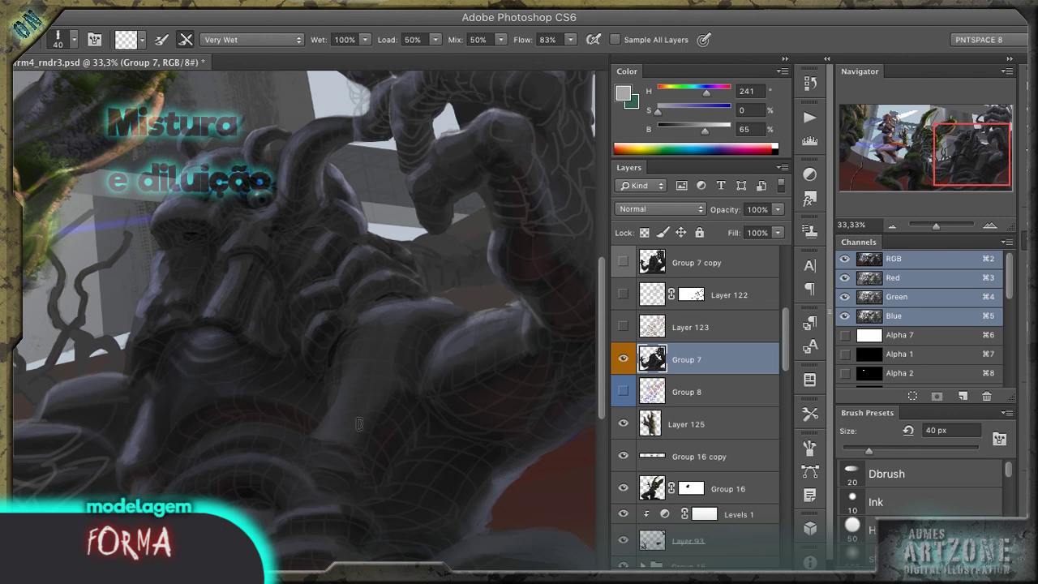
{"action": "key", "text": "r"}
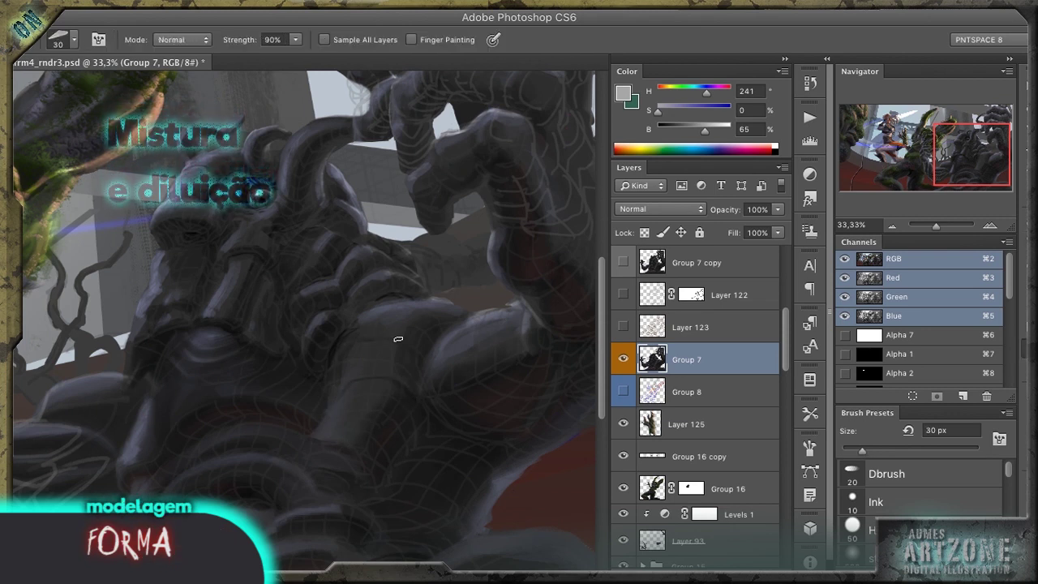
{"action": "key", "text": "b"}
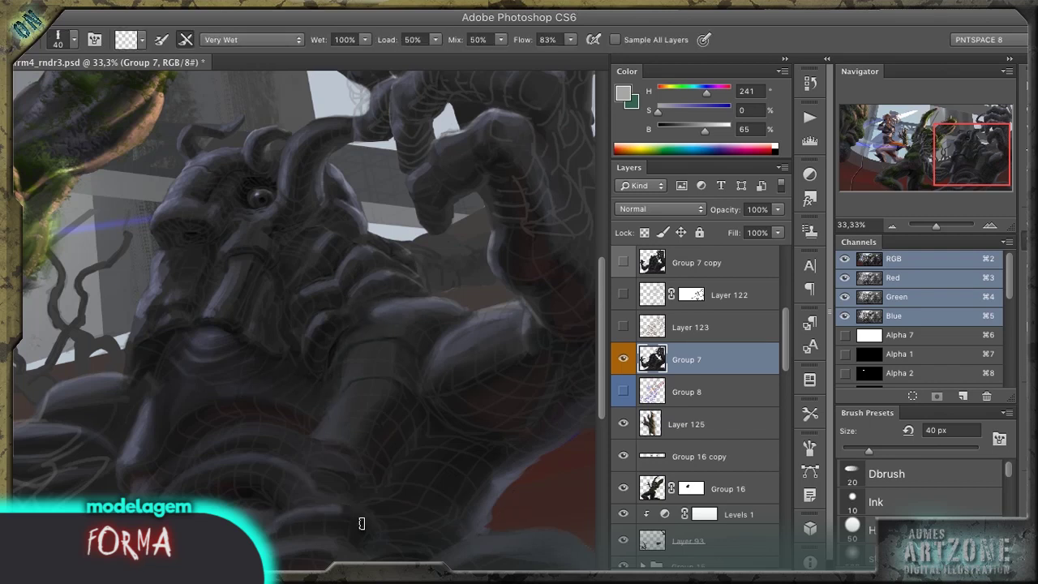
{"action": "scroll", "coordinate": [237, 454], "scroll_direction": "down", "scroll_amount": 5}
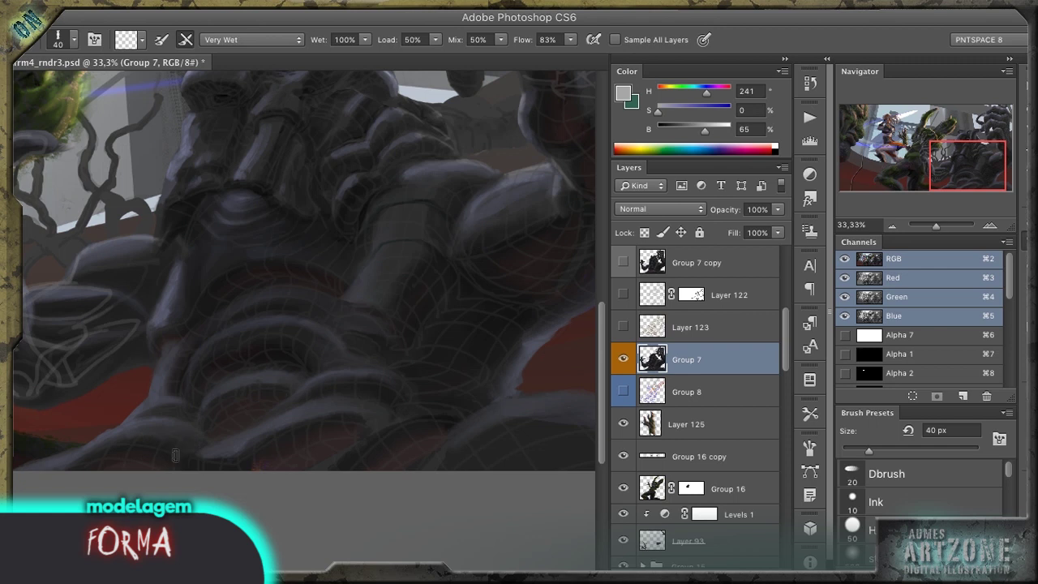
{"action": "scroll", "coordinate": [203, 452], "scroll_direction": "right", "scroll_amount": 3}
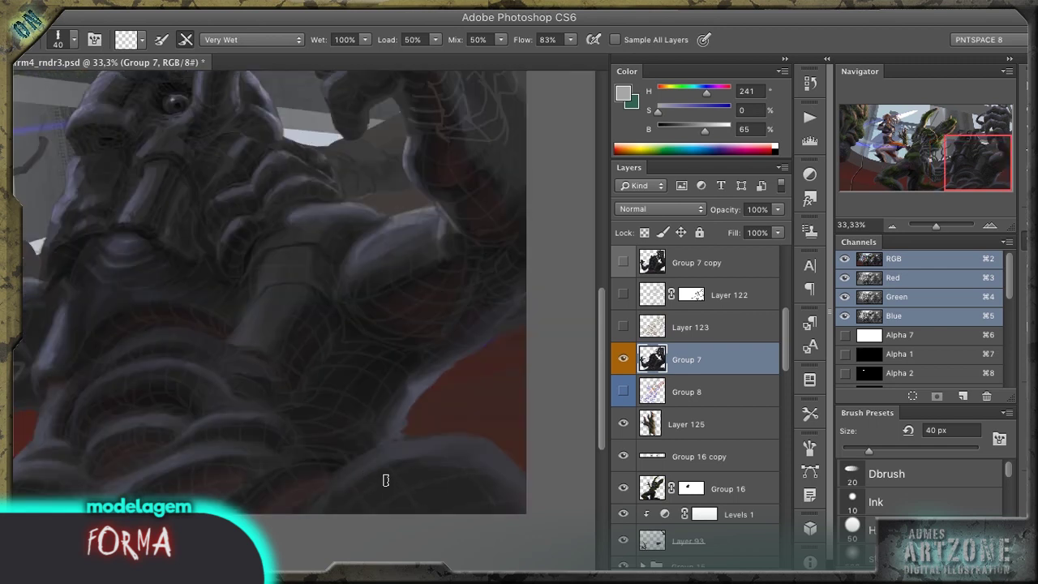
{"action": "scroll", "coordinate": [322, 393], "scroll_direction": "up", "scroll_amount": 4}
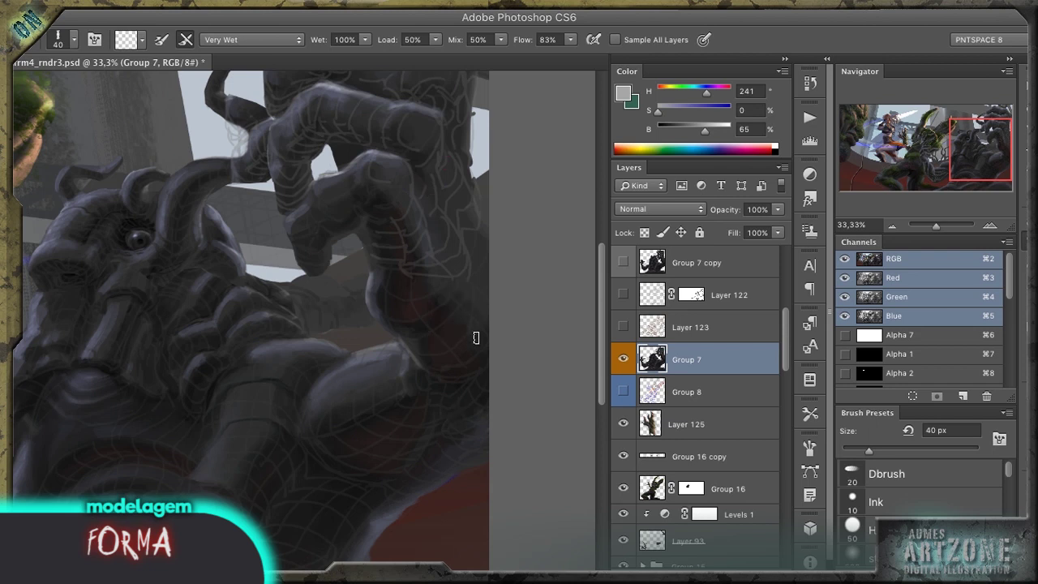
Step: Blend the raised hand's bent fingers with a 25 px Very Wet Mixer Brush and a 30 px Smudge at 90% strength
{"action": "key", "text": "bracketleft"}
{"action": "key", "text": "bracketleft"}
{"action": "scroll", "coordinate": [419, 202], "scroll_direction": "up", "scroll_amount": 3}
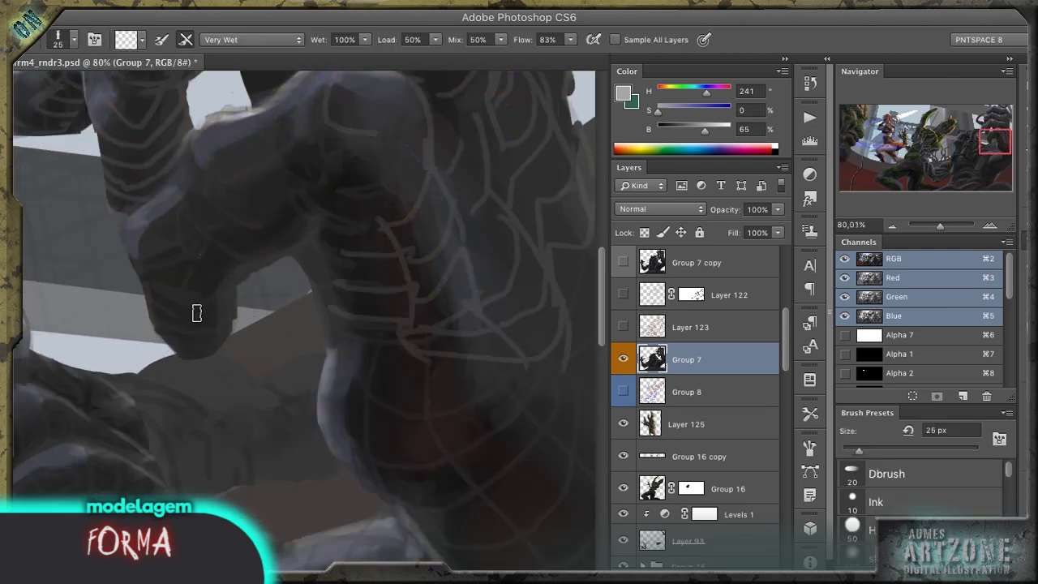
{"action": "mouse_move", "coordinate": [128, 230]}
{"action": "left_mouse_down"}
{"action": "mouse_move", "coordinate": [195, 129]}
{"action": "mouse_move", "coordinate": [212, 132]}
{"action": "mouse_move", "coordinate": [209, 149]}
{"action": "mouse_move", "coordinate": [254, 134]}
{"action": "left_mouse_up"}
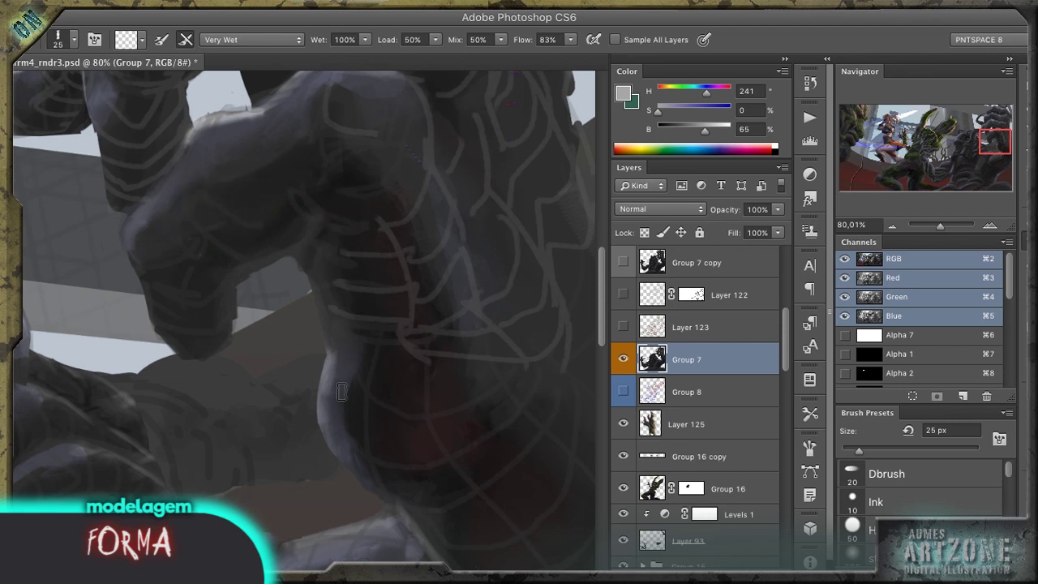
{"action": "left_click_drag", "start_coordinate": [450, 262], "coordinate": [359, 460]}
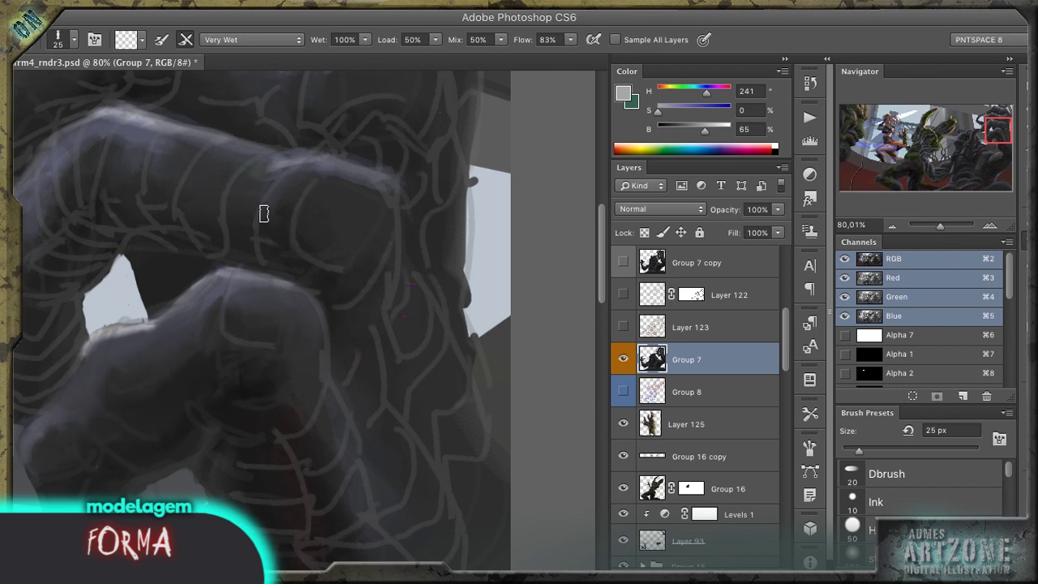
{"action": "key", "text": "r"}
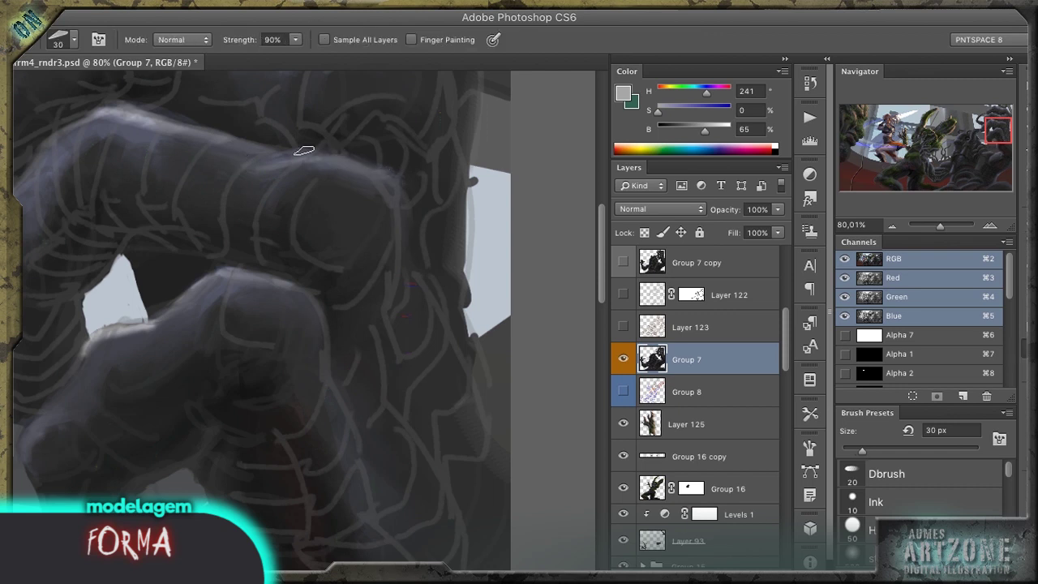
{"action": "mouse_move", "coordinate": [186, 216]}
{"action": "left_mouse_down"}
{"action": "mouse_move", "coordinate": [265, 240]}
{"action": "mouse_move", "coordinate": [200, 264]}
{"action": "left_mouse_up"}
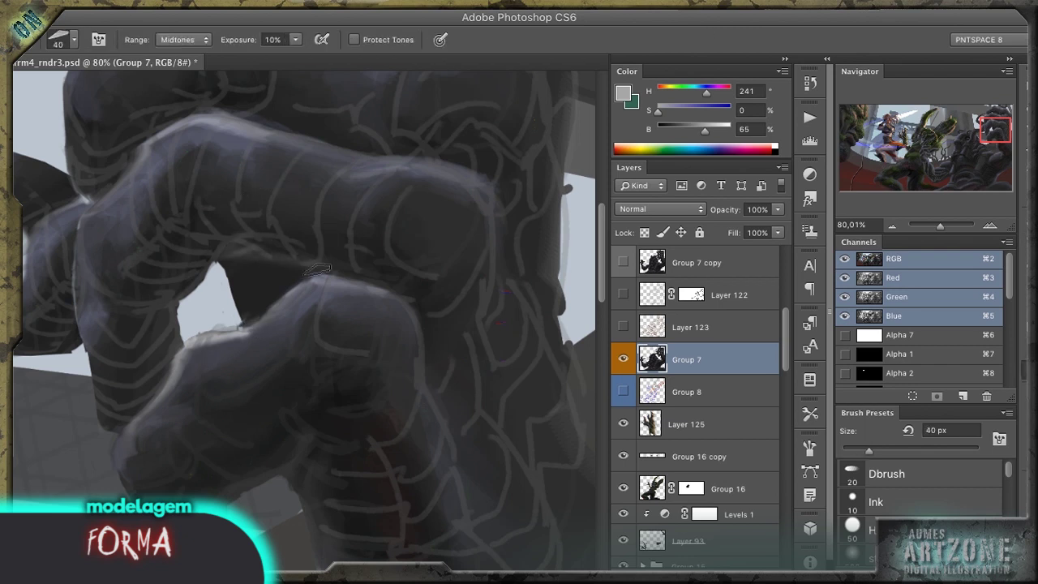
Step: Shade the raised hand's fingers at 10% Midtones with a 40 px tip, and smudge them while Group 7's transparent pixels are locked
{"action": "key", "text": "o"}
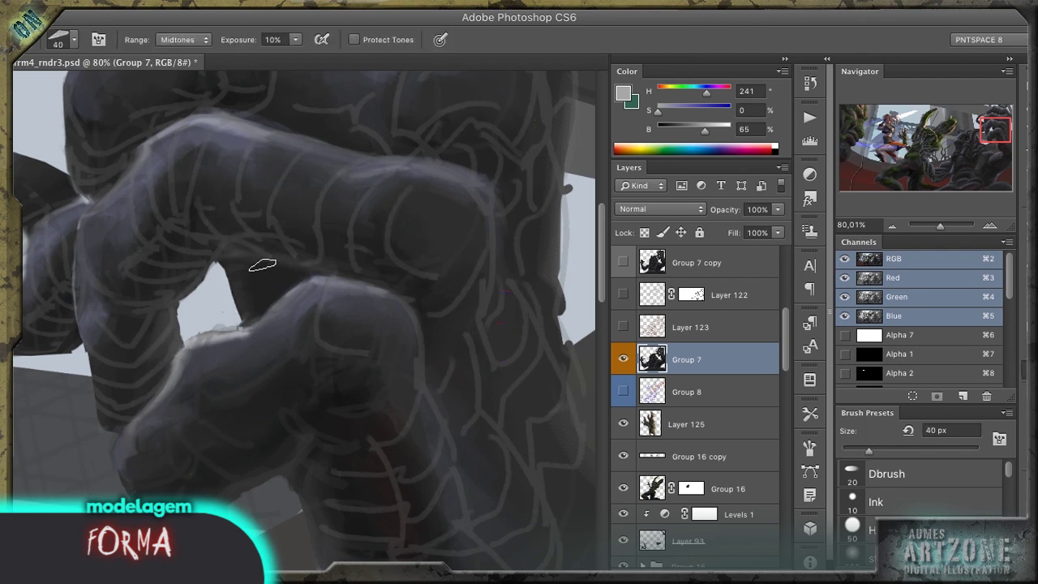
{"action": "key", "text": "b"}
{"action": "key", "text": "slash"}
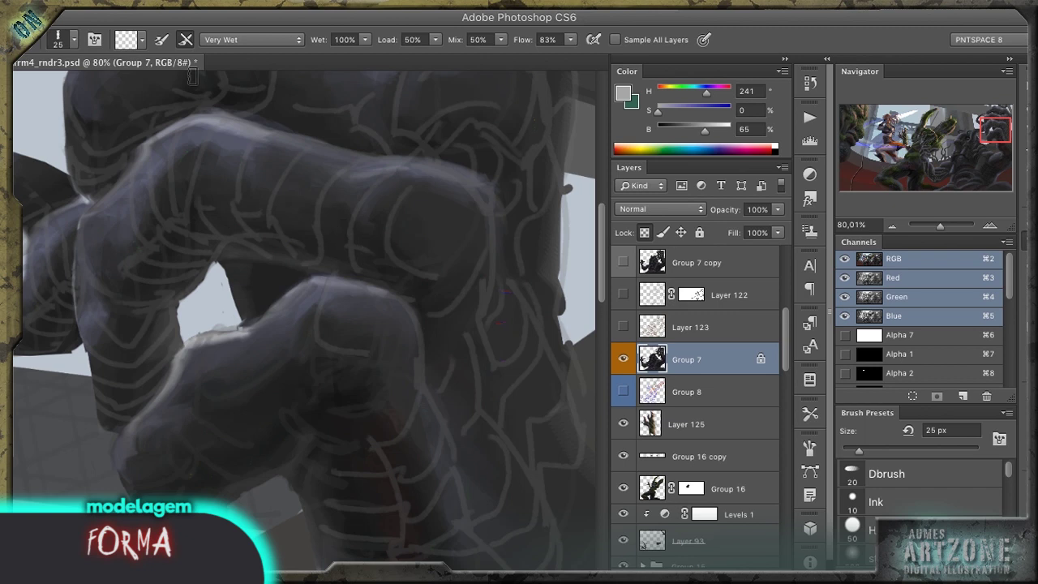
{"action": "key", "text": "r"}
{"action": "mouse_move", "coordinate": [138, 284]}
{"action": "left_mouse_down"}
{"action": "mouse_move", "coordinate": [89, 174]}
{"action": "mouse_move", "coordinate": [238, 213]}
{"action": "left_mouse_up"}
{"action": "key", "text": "shift+r"}
{"action": "key", "text": "slash"}
Step: Blend and smudge the raised hand's fingertips and claws on Group 7, using the Mixer Brush and Smudge tool
{"action": "key", "text": "b"}
{"action": "left_click_drag", "start_coordinate": [185, 234], "coordinate": [123, 280]}
{"action": "key", "text": "shift+r"}
{"action": "mouse_move", "coordinate": [182, 231]}
{"action": "left_mouse_down"}
{"action": "mouse_move", "coordinate": [134, 263]}
{"action": "mouse_move", "coordinate": [167, 262]}
{"action": "left_mouse_up"}
{"action": "key", "text": "o"}
{"action": "key", "text": "shift+r"}
{"action": "key", "text": "b"}
{"action": "key", "text": "shift+r"}
{"action": "left_click_drag", "start_coordinate": [219, 198], "coordinate": [332, 159]}
{"action": "key", "text": "b"}
{"action": "key", "text": "shift+b"}
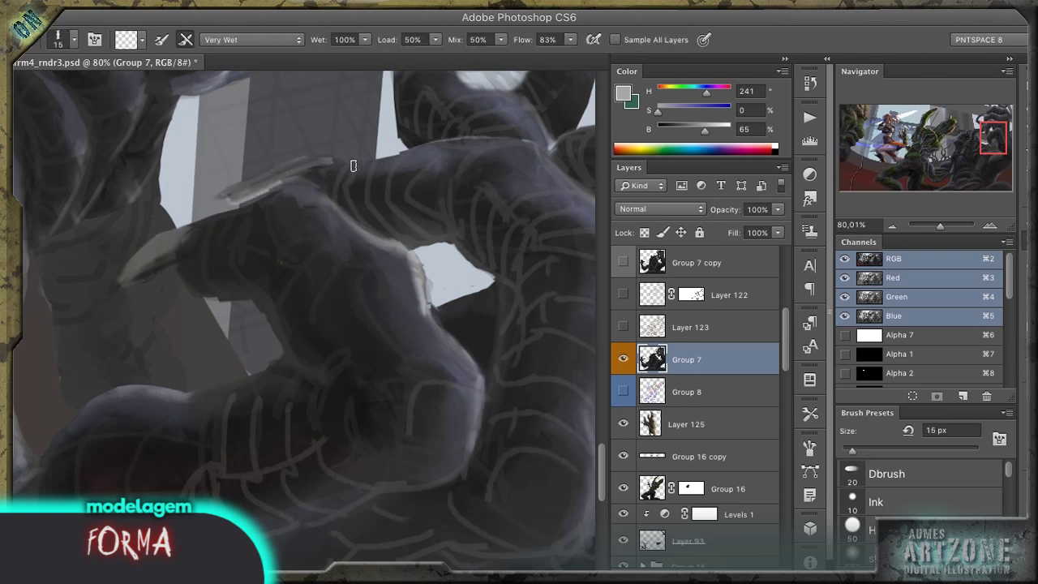
Step: Smudge the raised hand's knuckles and curved claw with a 35 px tip at 90% strength and adjust their tones
{"action": "key", "text": "shift+r"}
{"action": "left_click_drag", "start_coordinate": [347, 115], "coordinate": [347, 295]}
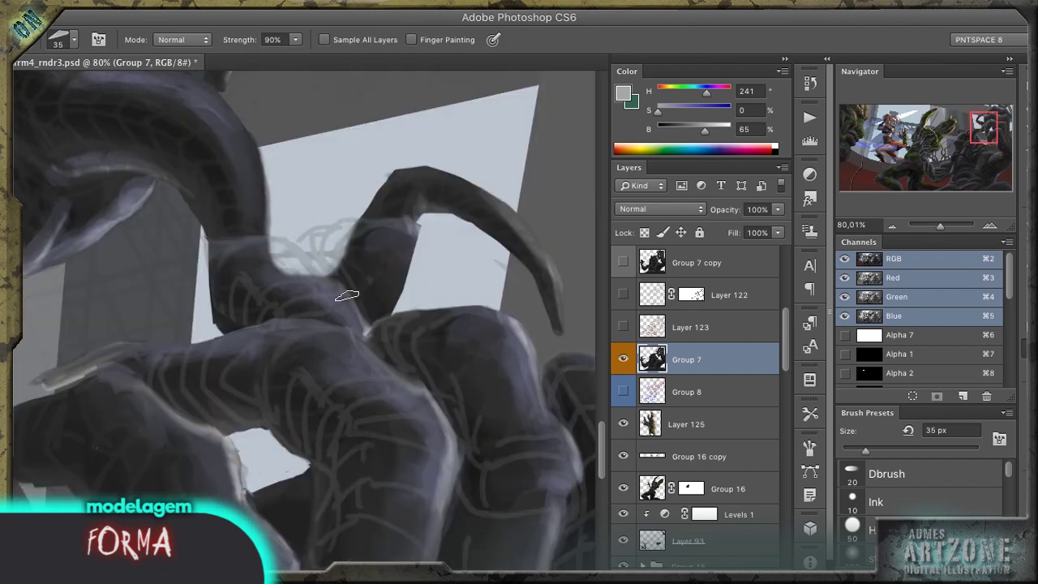
{"action": "key", "text": "o"}
{"action": "mouse_move", "coordinate": [429, 325]}
{"action": "left_mouse_down"}
{"action": "mouse_move", "coordinate": [203, 413]}
{"action": "mouse_move", "coordinate": [178, 453]}
{"action": "left_mouse_up"}
Step: Extend the uppermost finger into a pointed tip with a 15 px Mixer Brush and a 10 px tip at 10% opacity
{"action": "key", "text": "b"}
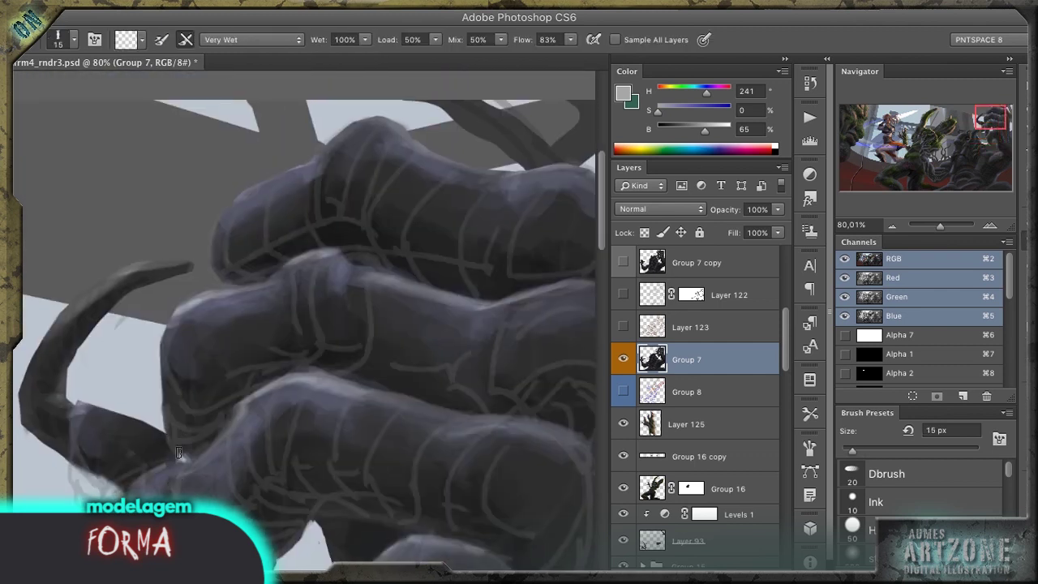
{"action": "mouse_move", "coordinate": [187, 268]}
{"action": "left_mouse_down"}
{"action": "mouse_move", "coordinate": [189, 299]}
{"action": "mouse_move", "coordinate": [232, 216]}
{"action": "left_mouse_up"}
{"action": "key", "text": "shift+b"}
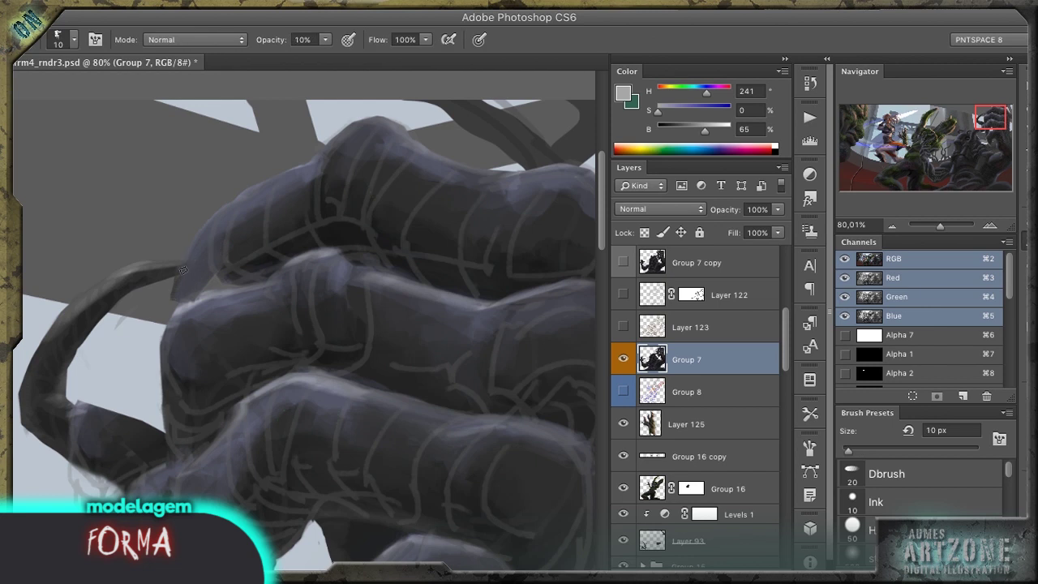
{"action": "mouse_move", "coordinate": [183, 284]}
{"action": "left_mouse_down"}
{"action": "mouse_move", "coordinate": [208, 257]}
{"action": "mouse_move", "coordinate": [215, 221]}
{"action": "left_mouse_up"}
{"action": "key", "text": "shift+b"}
Step: Smooth the upper fingers with a 25 px Smudge, 10% Midtones toning and a 30 px Very Wet Mixer Brush
{"action": "key", "text": "r"}
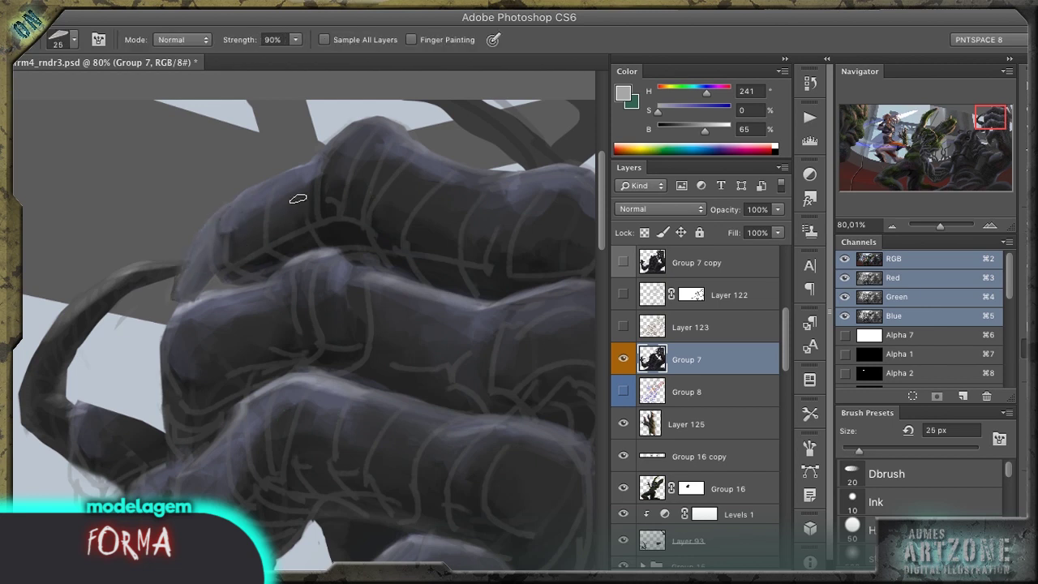
{"action": "key", "text": "b"}
{"action": "key", "text": "o"}
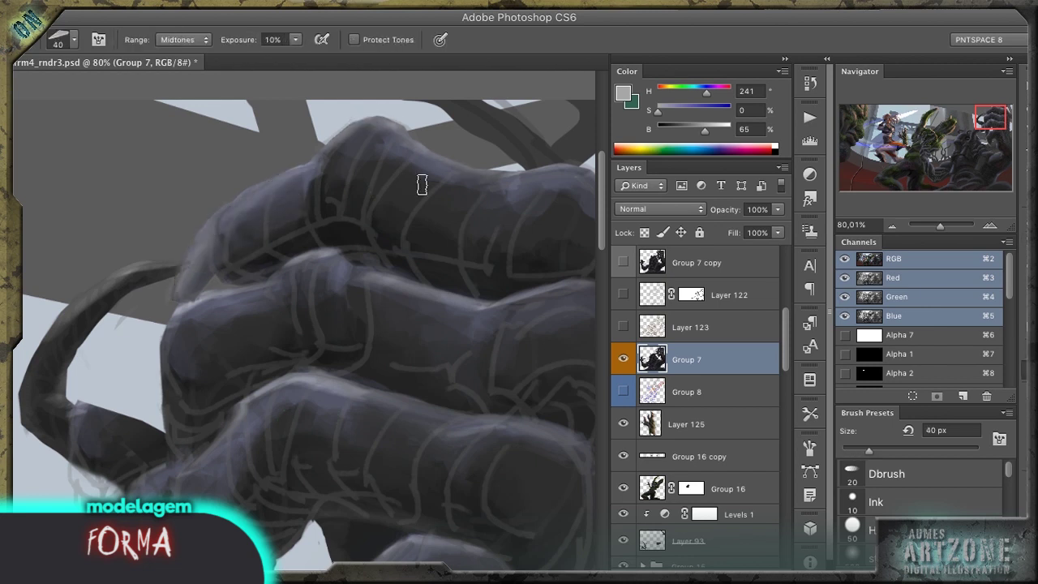
{"action": "key", "text": "b"}
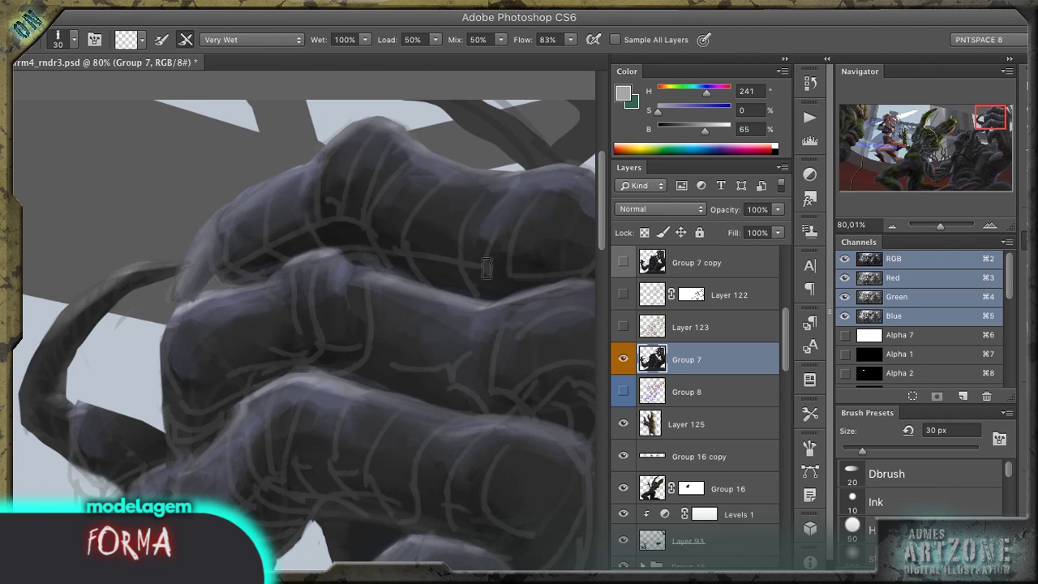
{"action": "left_click_drag", "start_coordinate": [364, 249], "coordinate": [336, 297]}
Step: Blend the raised forearm and wrist with the Very Wet Mixer Brush, enlarging it from 30 to 50 px
{"action": "mouse_move", "coordinate": [151, 255]}
{"action": "left_mouse_down"}
{"action": "mouse_move", "coordinate": [292, 208]}
{"action": "mouse_move", "coordinate": [297, 256]}
{"action": "mouse_move", "coordinate": [412, 213]}
{"action": "mouse_move", "coordinate": [477, 238]}
{"action": "left_mouse_up"}
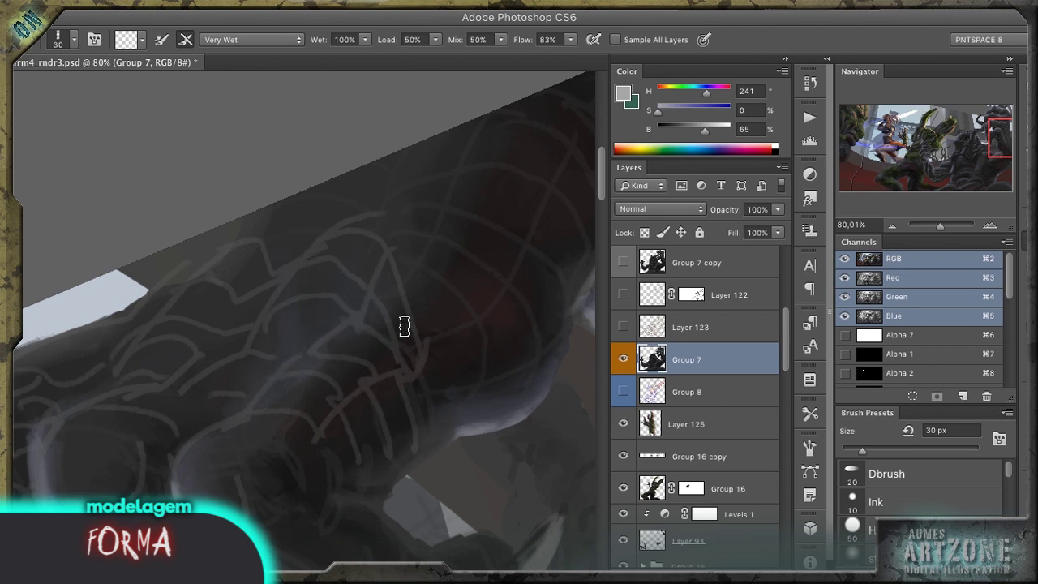
{"action": "key", "text": "bracketright"}
{"action": "key", "text": "bracketright"}
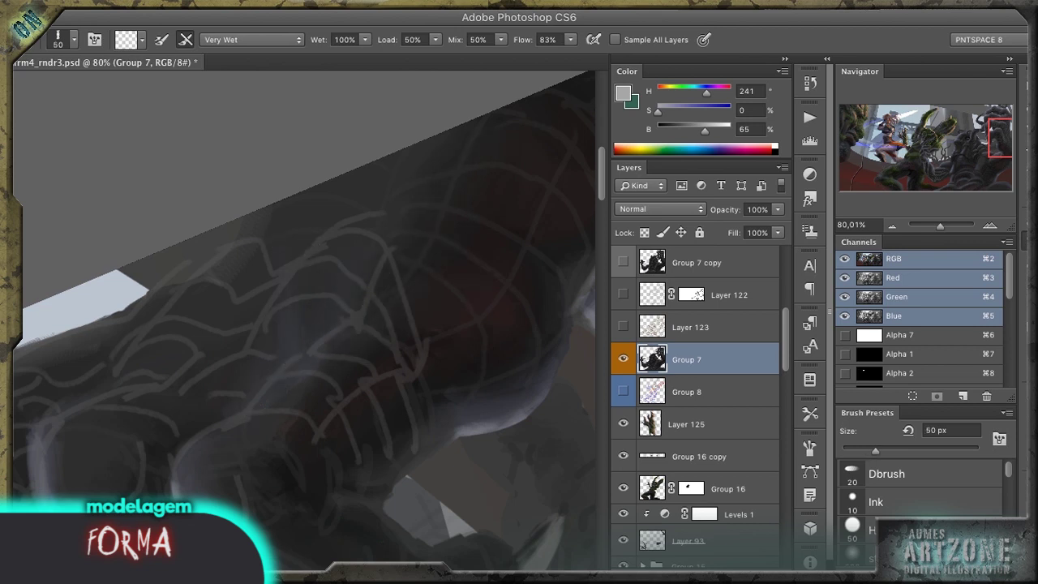
Step: Set the Group 10 copy layer to Color Dodge blending with 54% fill
{"action": "key", "text": "z"}
{"action": "left_click_drag", "start_coordinate": [297, 273], "coordinate": [297, 290]}
{"action": "scroll", "coordinate": [785, 311], "scroll_direction": "up", "scroll_amount": 5}
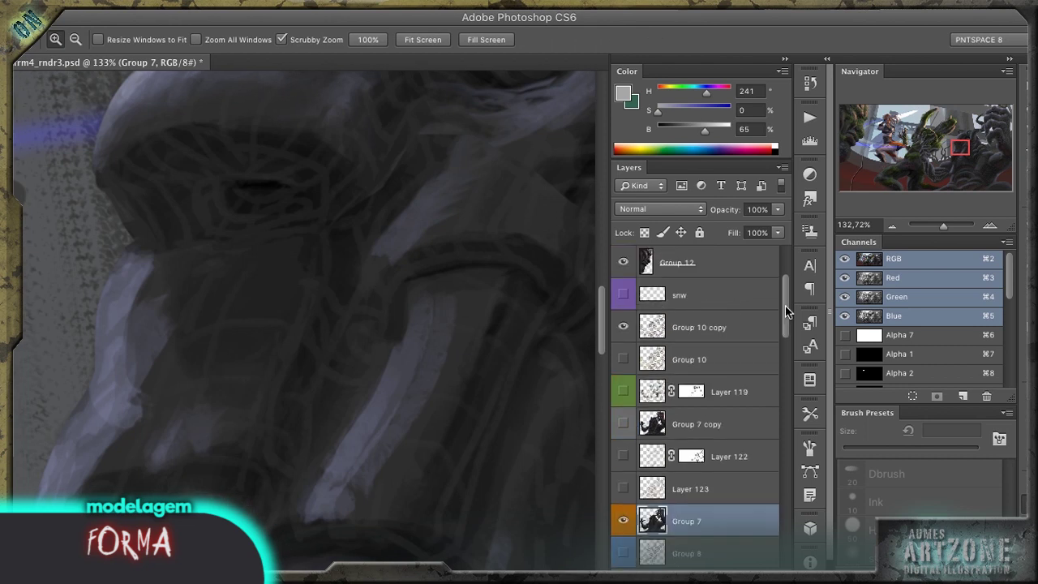
{"action": "left_click", "coordinate": [714, 327]}
{"action": "scroll", "coordinate": [662, 210], "scroll_direction": "down", "scroll_amount": 9}
{"action": "left_click", "coordinate": [777, 233]}
{"action": "left_click_drag", "start_coordinate": [780, 248], "coordinate": [747, 254]}
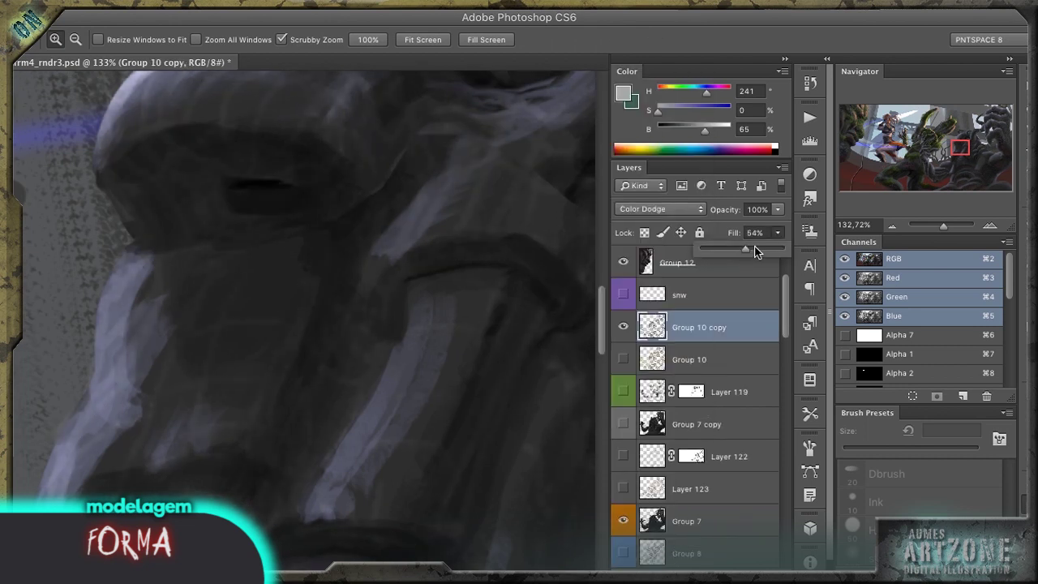
Step: Blend the snout, nostril and brow on Group 7 with a 15 px Very Wet Mixer Brush, locking the layer's transparent pixels
{"action": "left_click", "coordinate": [466, 371], "text": "super"}
{"action": "key", "text": "b"}
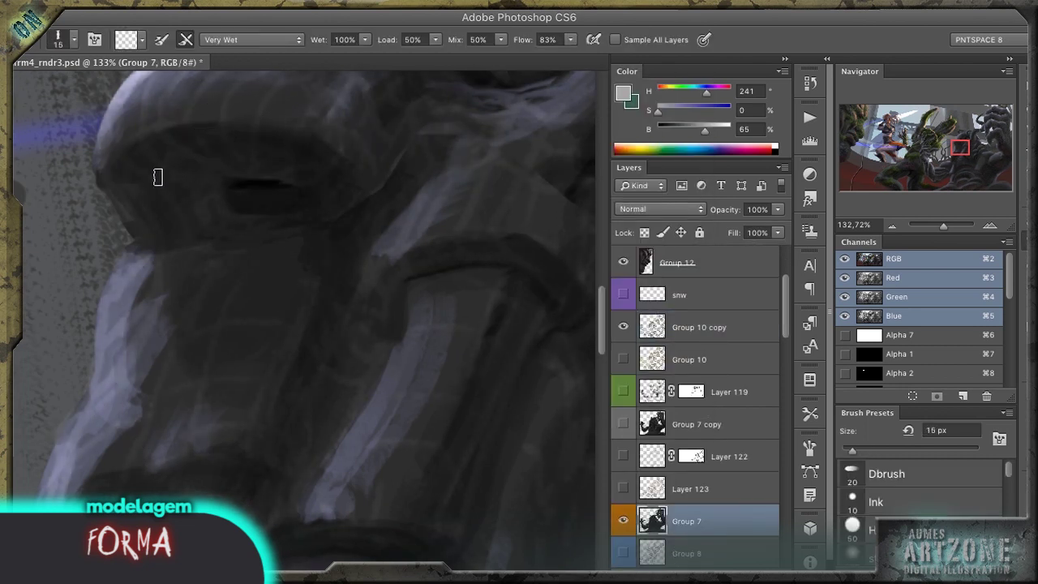
{"action": "left_click_drag", "start_coordinate": [159, 206], "coordinate": [216, 316]}
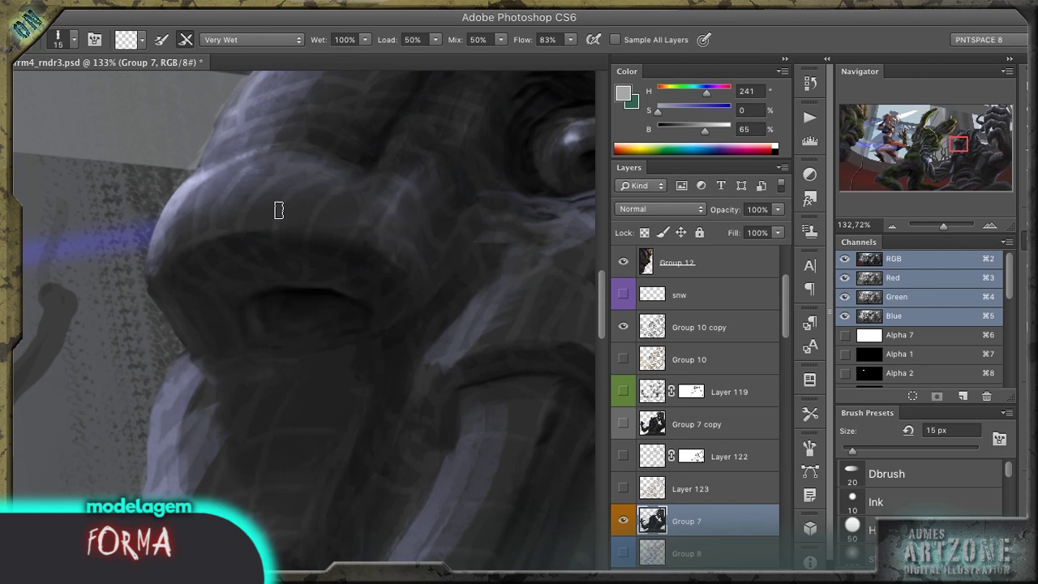
{"action": "key", "text": "slash"}
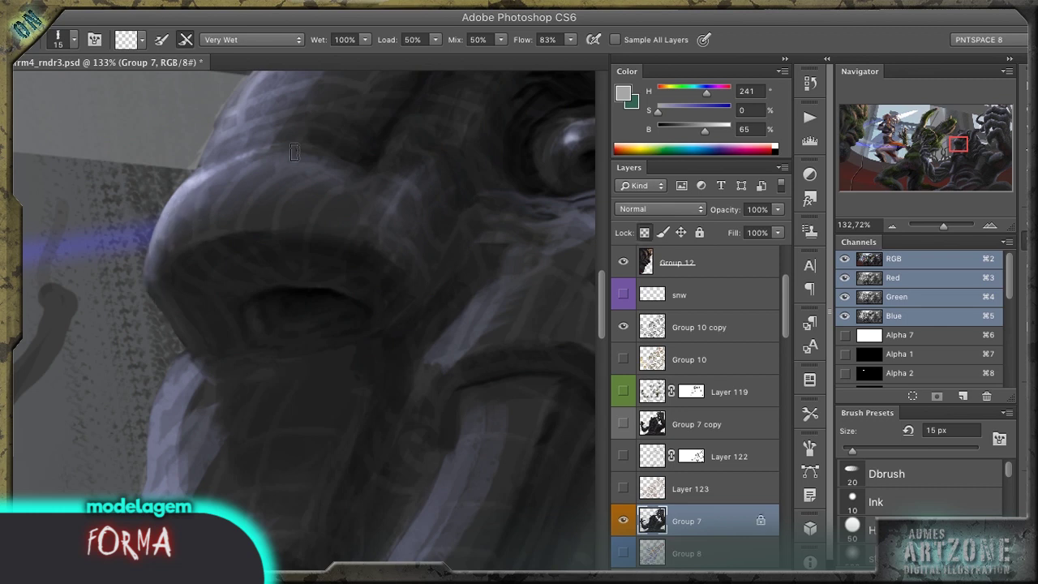
{"action": "left_click_drag", "start_coordinate": [295, 152], "coordinate": [276, 381]}
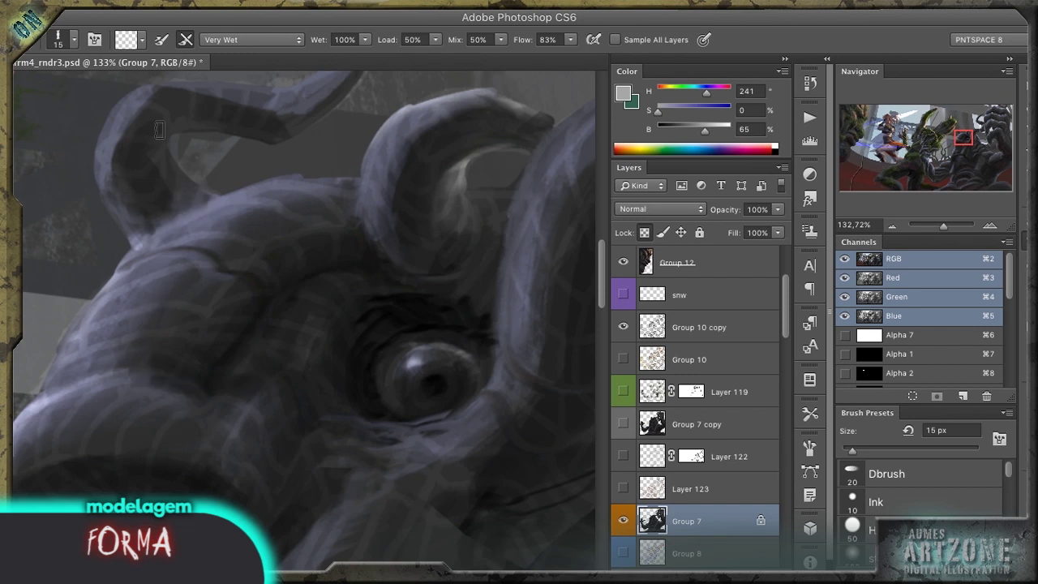
Step: Refine the small head horns with a 15 px Smudge at 90% strength and blend around the eye with a 15 px Mixer Brush
{"action": "scroll", "coordinate": [138, 227], "scroll_direction": "up", "scroll_amount": 5}
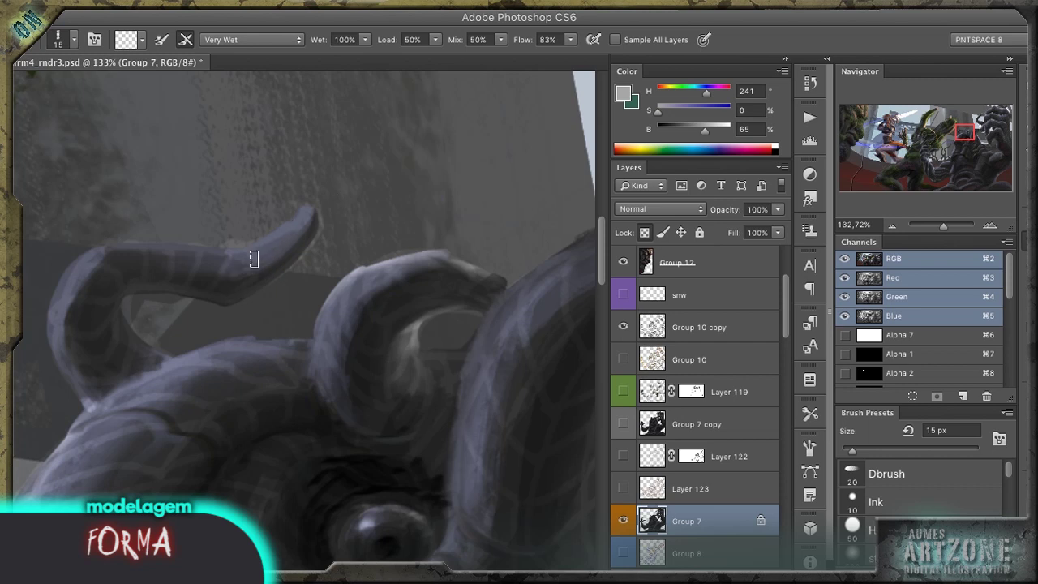
{"action": "key", "text": "r"}
{"action": "left_click_drag", "start_coordinate": [494, 282], "coordinate": [414, 251]}
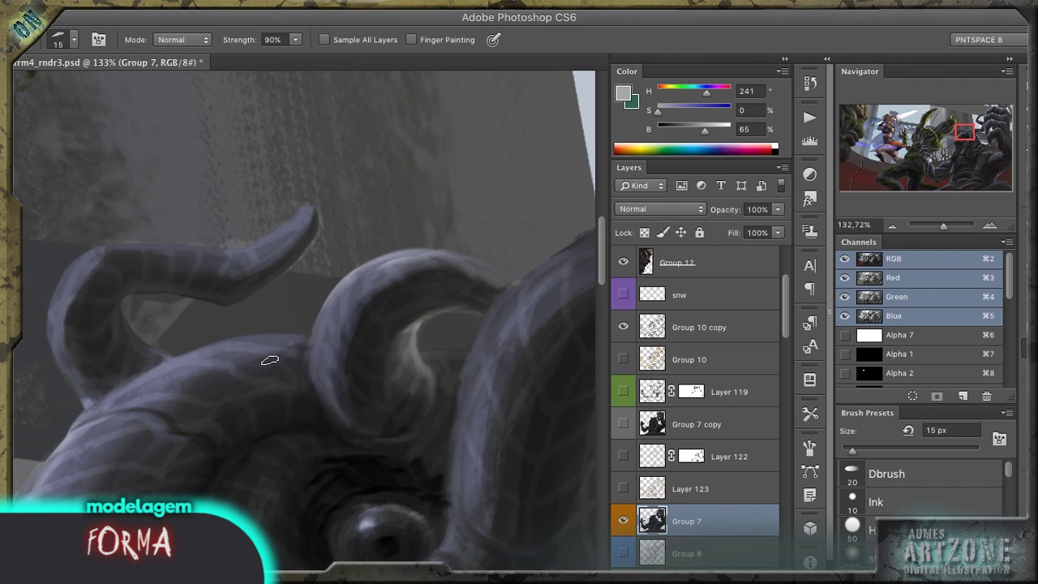
{"action": "key", "text": "b"}
{"action": "left_click_drag", "start_coordinate": [301, 527], "coordinate": [424, 274]}
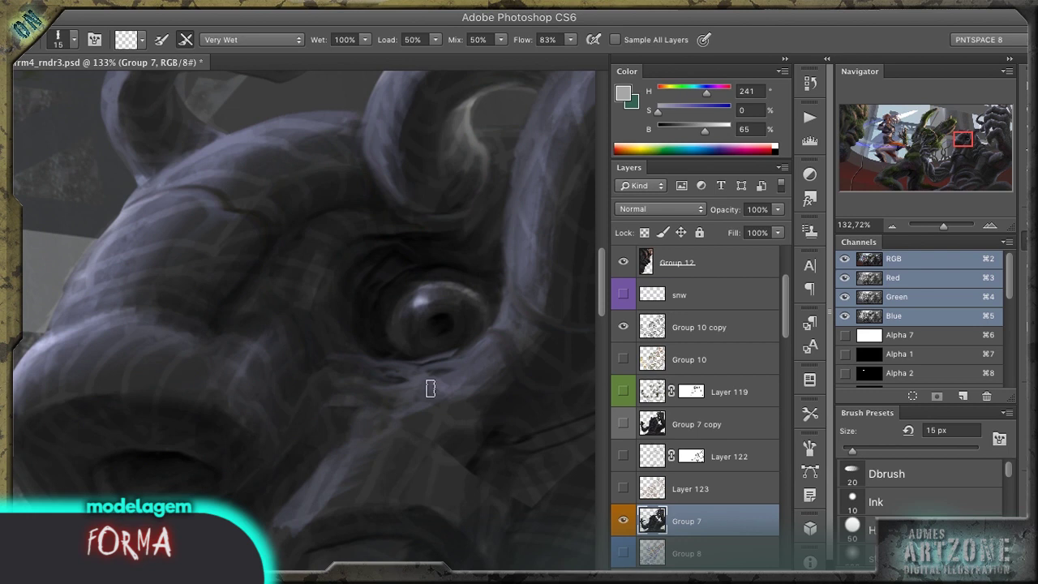
Step: Blend the lower eyelid, cheek and neck base on Group 7 with a 15 px Very Wet Mixer Brush
{"action": "key", "text": "o"}
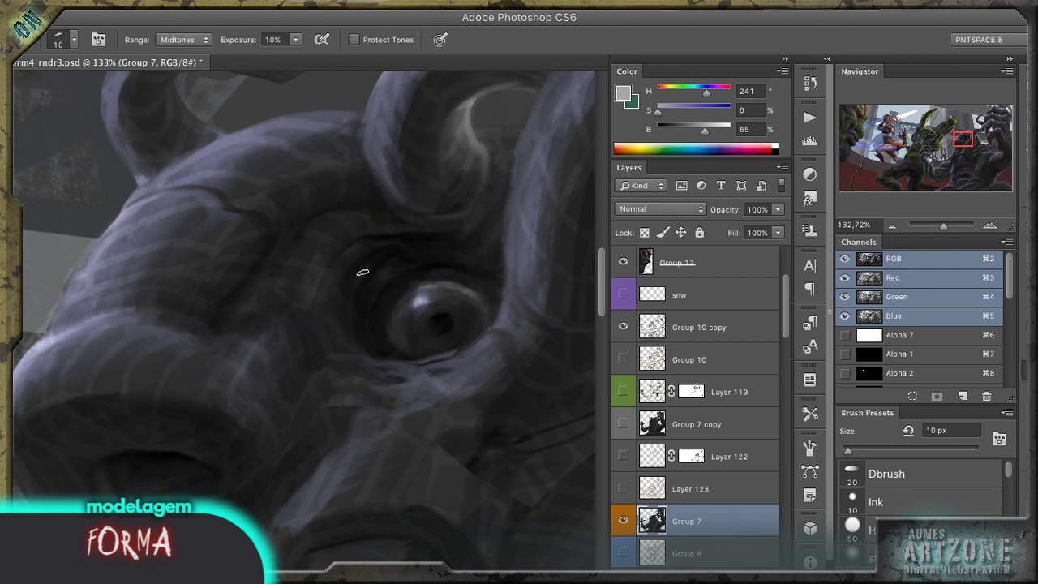
{"action": "key", "text": "b"}
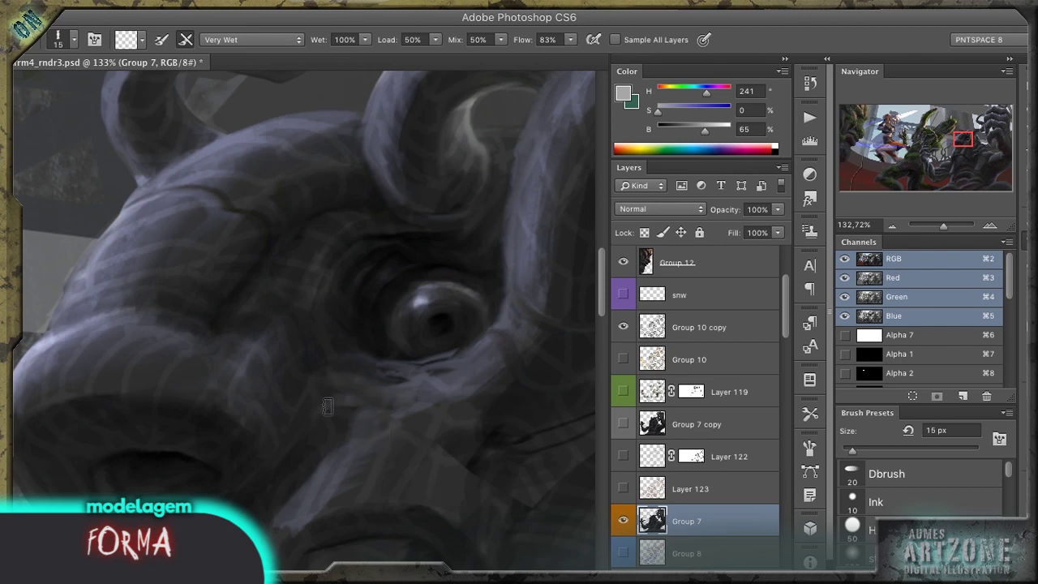
{"action": "left_click_drag", "start_coordinate": [490, 437], "coordinate": [295, 413]}
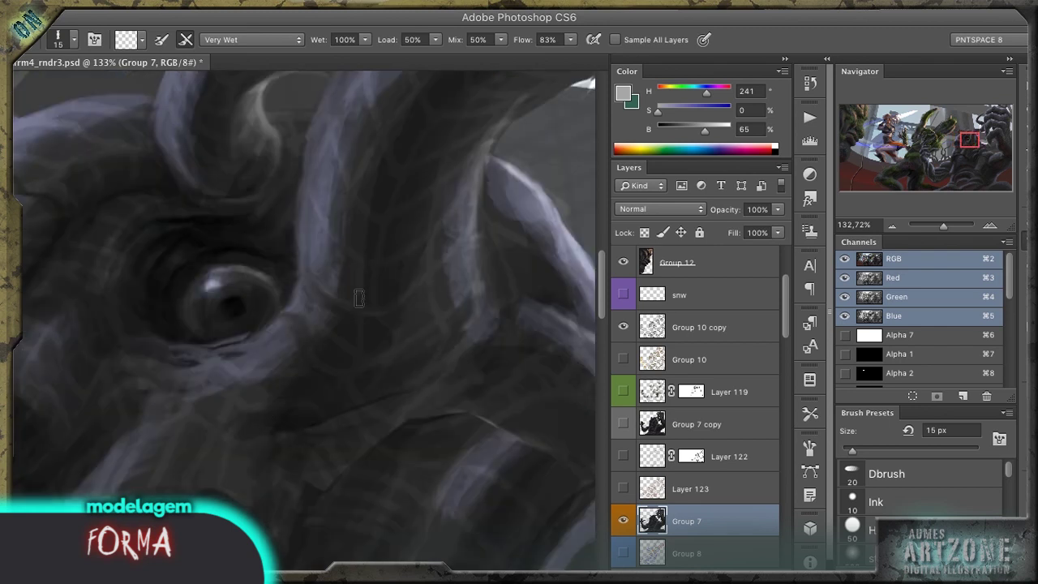
{"action": "left_click_drag", "start_coordinate": [322, 419], "coordinate": [348, 258]}
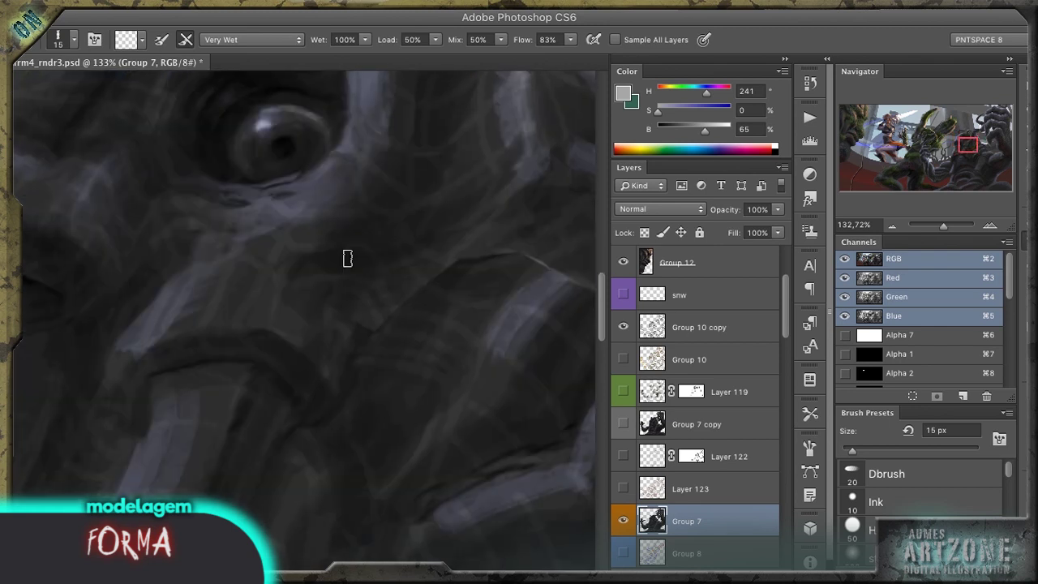
{"action": "left_click_drag", "start_coordinate": [394, 305], "coordinate": [208, 387]}
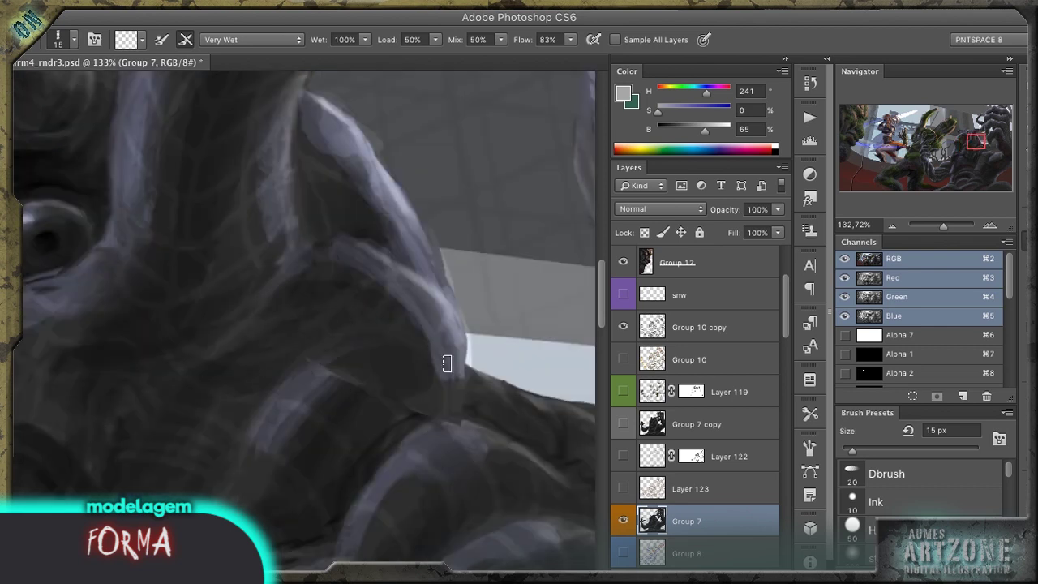
{"action": "left_click_drag", "start_coordinate": [397, 360], "coordinate": [330, 221]}
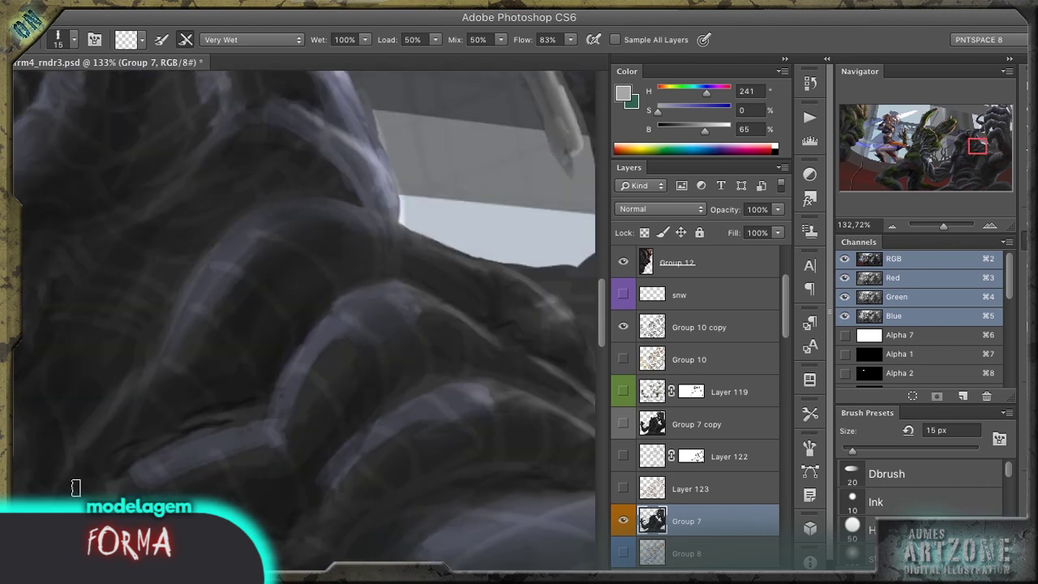
Step: Clean the edge behind the head with an 8 px Eraser and blend the neck and back folds with transparent pixels locked
{"action": "scroll", "coordinate": [174, 325], "scroll_direction": "up", "scroll_amount": 5}
{"action": "key", "text": "e"}
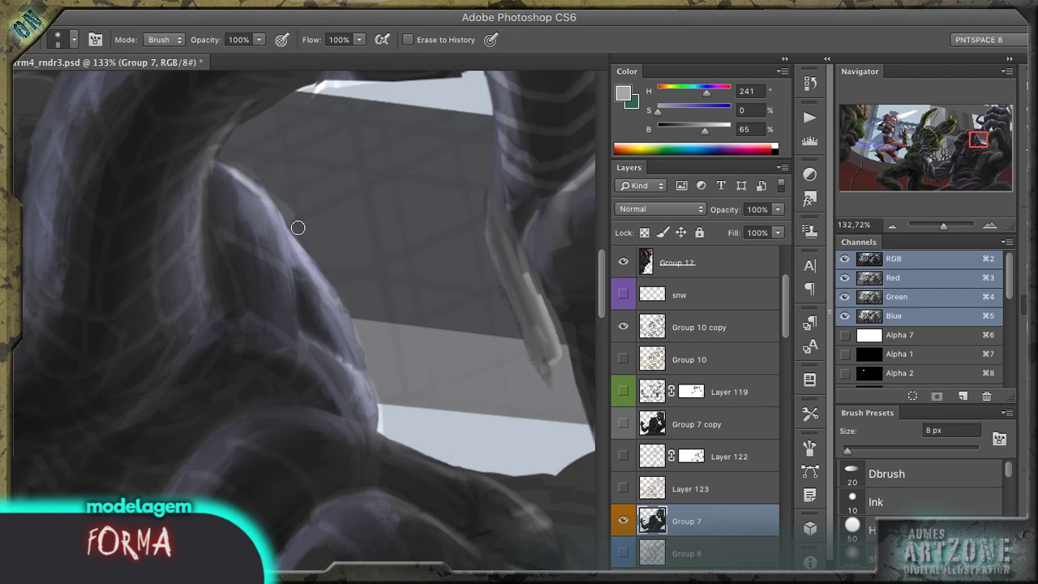
{"action": "scroll", "coordinate": [297, 228], "scroll_direction": "down", "scroll_amount": 5}
{"action": "key", "text": "b"}
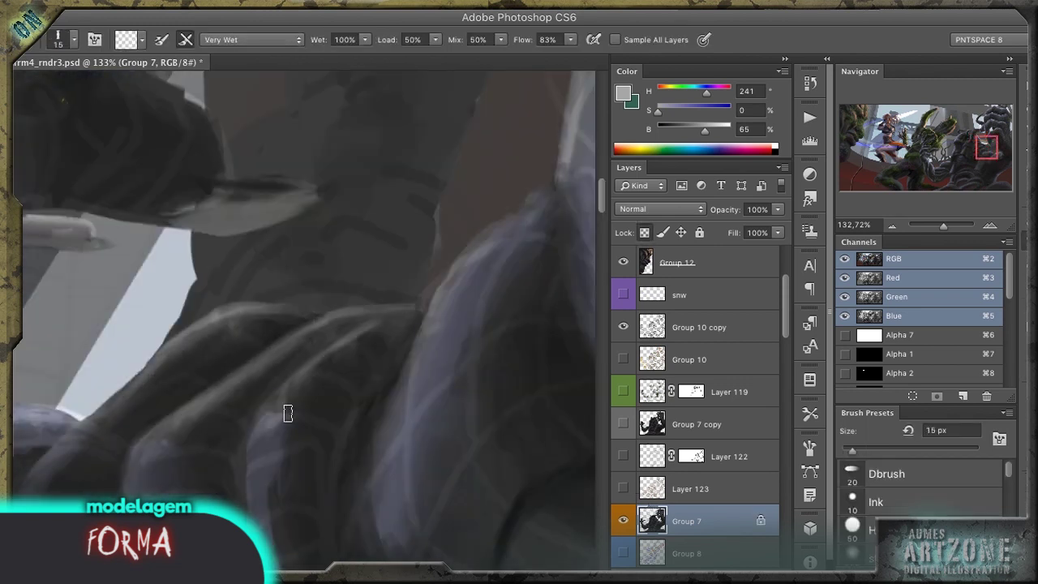
{"action": "scroll", "coordinate": [255, 108], "scroll_direction": "left", "scroll_amount": 5}
{"action": "scroll", "coordinate": [248, 334], "scroll_direction": "down", "scroll_amount": 3}
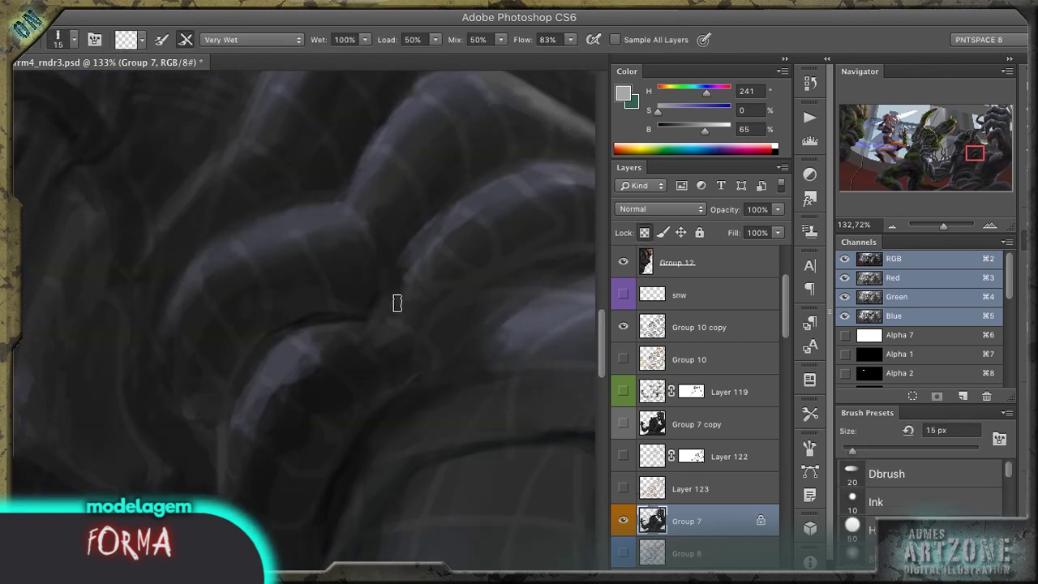
{"action": "scroll", "coordinate": [397, 303], "scroll_direction": "down", "scroll_amount": 3}
{"action": "scroll", "coordinate": [241, 375], "scroll_direction": "down", "scroll_amount": 3}
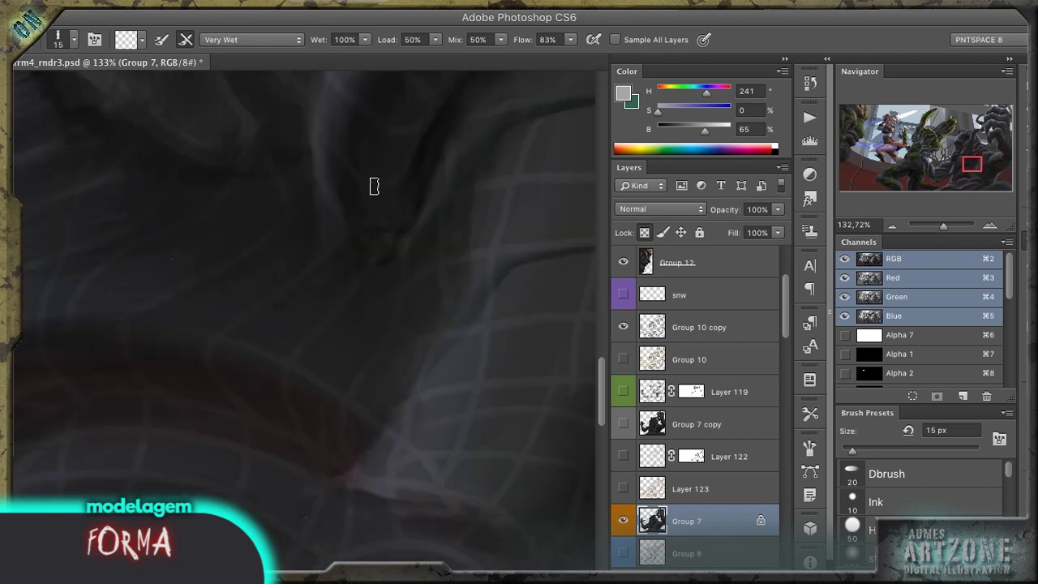
Step: Blend the banded shoulder and upper arm with the Very Wet Mixer Brush, enlarging it from 15 to 25 px
{"action": "key", "text": "r"}
{"action": "key", "text": "b"}
{"action": "scroll", "coordinate": [371, 343], "scroll_direction": "right", "scroll_amount": 5}
{"action": "key", "text": "o"}
{"action": "key", "text": "b"}
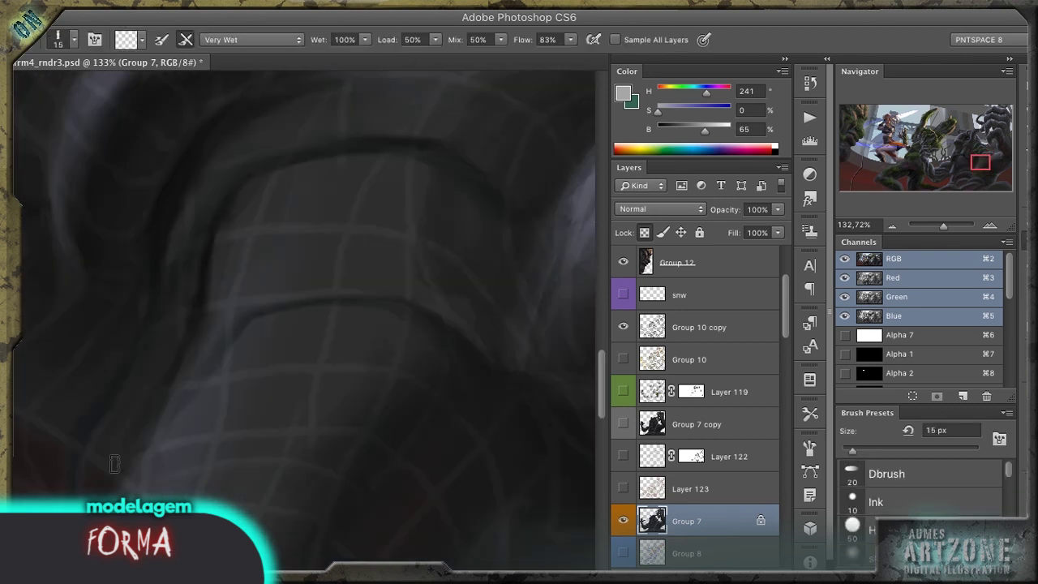
{"action": "scroll", "coordinate": [285, 269], "scroll_direction": "up", "scroll_amount": 3}
{"action": "key", "text": "bracketright"}
{"action": "key", "text": "bracketright"}
{"action": "key", "text": "o"}
{"action": "key", "text": "b"}
{"action": "scroll", "coordinate": [387, 292], "scroll_direction": "down", "scroll_amount": 3}
{"action": "scroll", "coordinate": [293, 345], "scroll_direction": "right", "scroll_amount": 3}
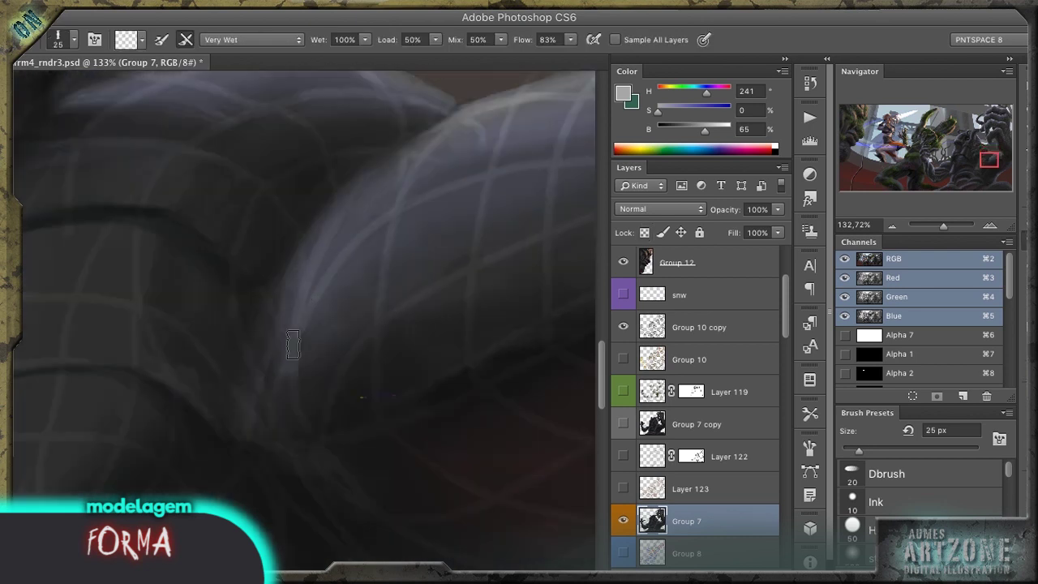
Step: Model the cheek tube and adjoining neck folds with a 25 px Mixer Brush and a 15 px Smudge at 90% strength
{"action": "scroll", "coordinate": [292, 345], "scroll_direction": "down", "scroll_amount": 1}
{"action": "scroll", "coordinate": [430, 317], "scroll_direction": "down", "scroll_amount": 1}
{"action": "scroll", "coordinate": [428, 247], "scroll_direction": "down", "scroll_amount": 1}
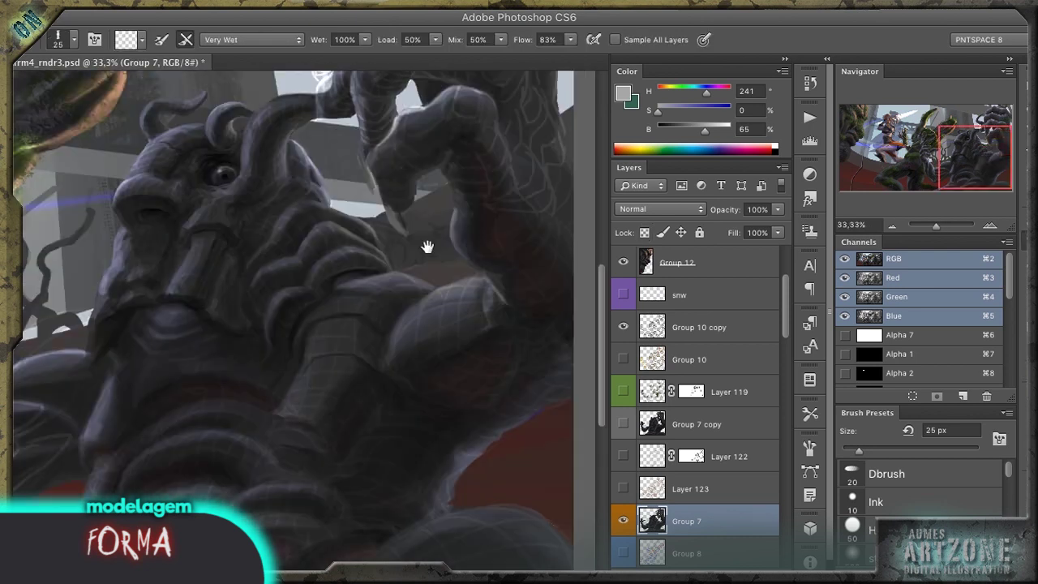
{"action": "scroll", "coordinate": [427, 246], "scroll_direction": "up", "scroll_amount": 3}
{"action": "scroll", "coordinate": [389, 272], "scroll_direction": "down", "scroll_amount": 5}
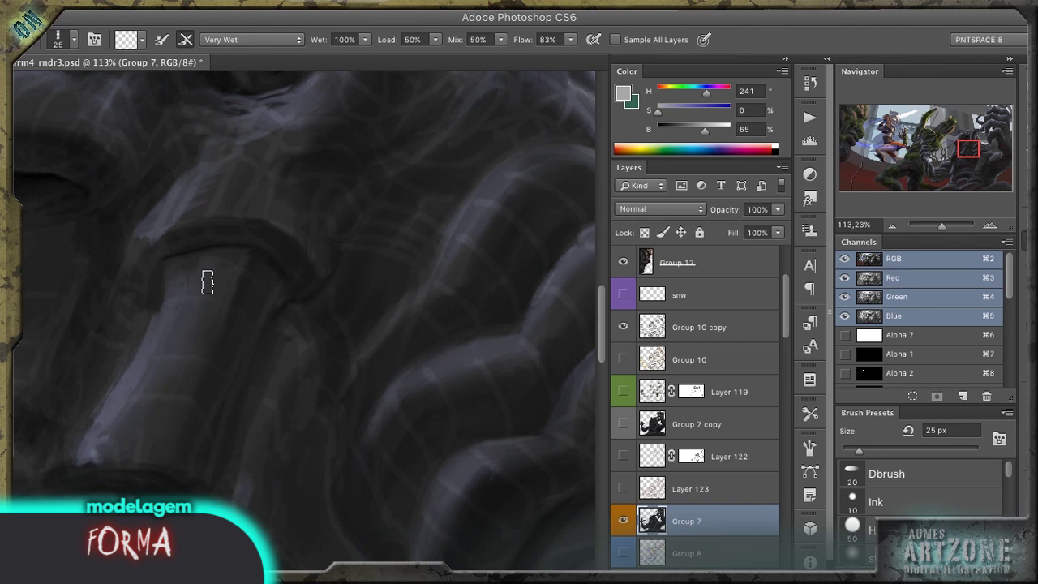
{"action": "scroll", "coordinate": [100, 355], "scroll_direction": "down", "scroll_amount": 3}
{"action": "key", "text": "r"}
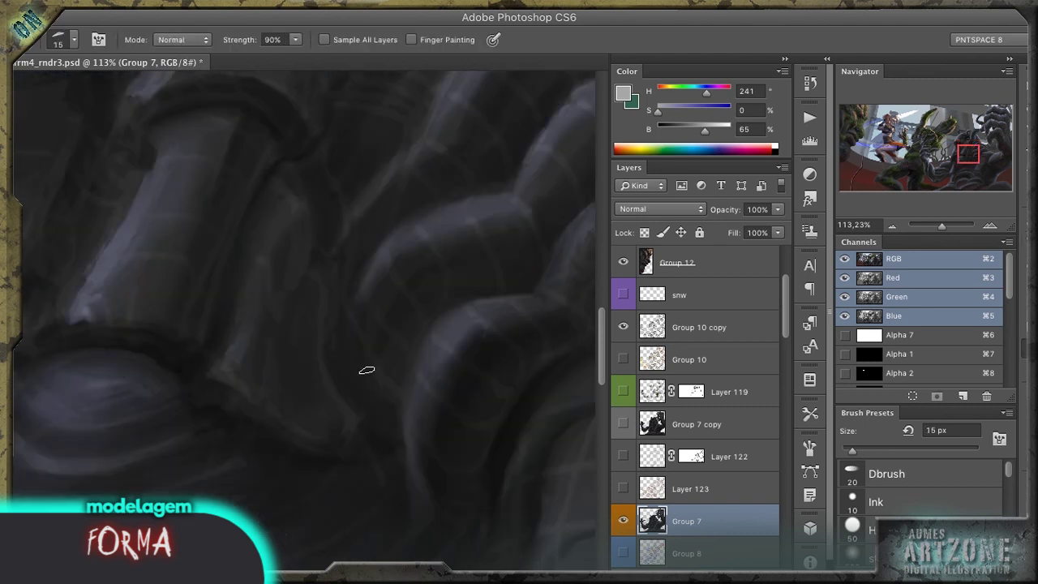
{"action": "scroll", "coordinate": [367, 370], "scroll_direction": "left", "scroll_amount": 5}
{"action": "scroll", "coordinate": [143, 181], "scroll_direction": "right", "scroll_amount": 5}
{"action": "scroll", "coordinate": [359, 378], "scroll_direction": "up", "scroll_amount": 3}
{"action": "scroll", "coordinate": [359, 378], "scroll_direction": "left", "scroll_amount": 4}
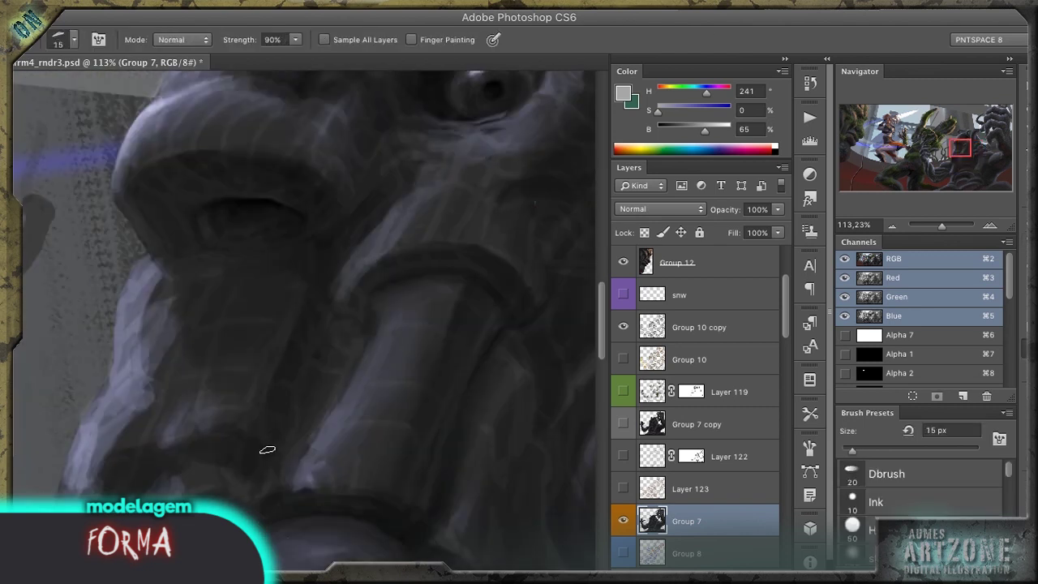
Step: Blend the muzzle below the nostril, the mouth edge and the chin with the Mixer Brush and Smudge tool
{"action": "key", "text": "b"}
{"action": "scroll", "coordinate": [401, 371], "scroll_direction": "left", "scroll_amount": 5}
{"action": "scroll", "coordinate": [543, 306], "scroll_direction": "down", "scroll_amount": 3}
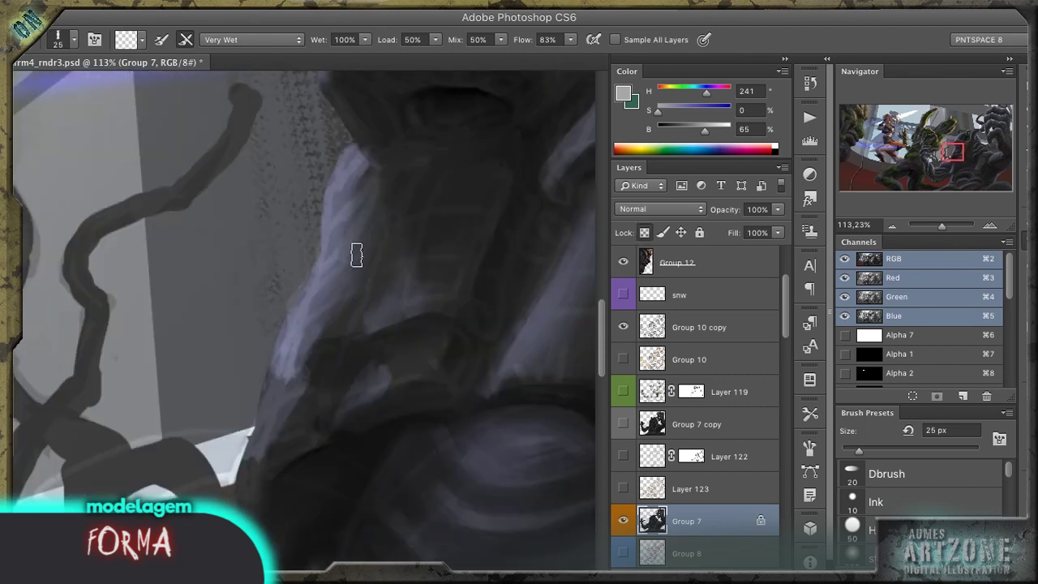
{"action": "key", "text": "r"}
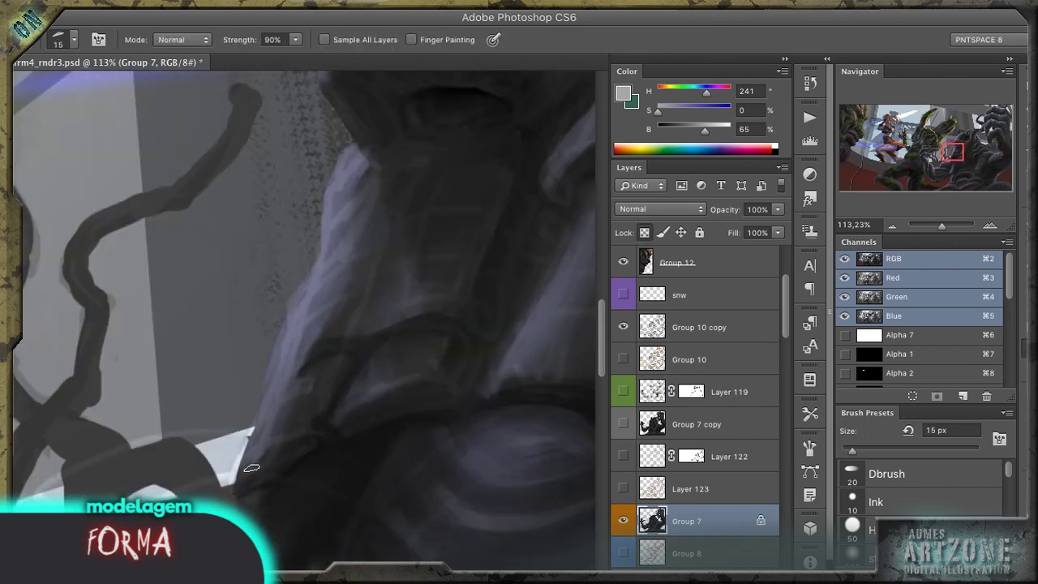
{"action": "scroll", "coordinate": [262, 452], "scroll_direction": "down", "scroll_amount": 3}
{"action": "scroll", "coordinate": [262, 452], "scroll_direction": "right", "scroll_amount": 2}
{"action": "key", "text": "b"}
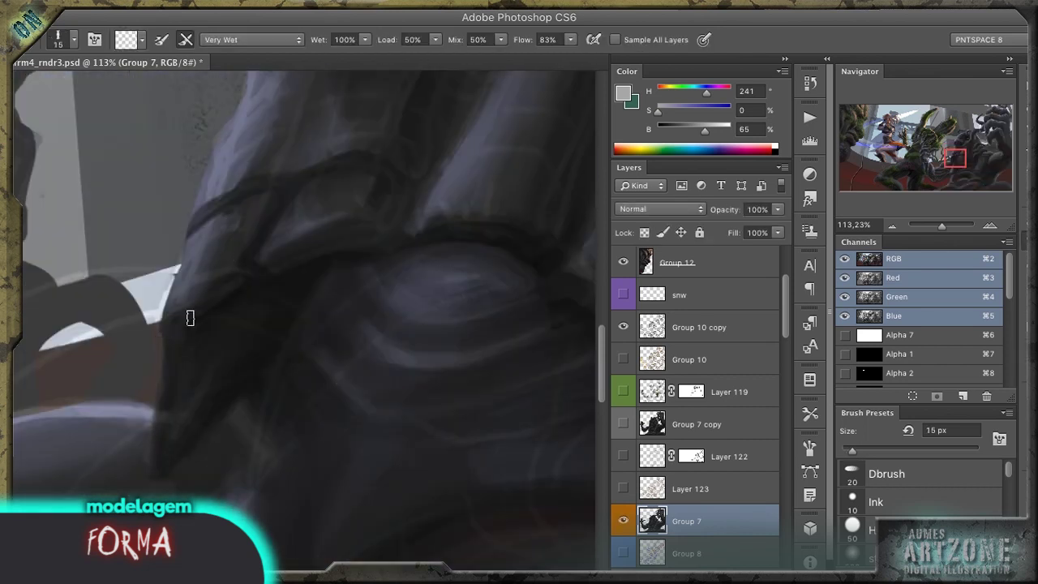
{"action": "scroll", "coordinate": [174, 278], "scroll_direction": "down", "scroll_amount": 3}
{"action": "scroll", "coordinate": [255, 155], "scroll_direction": "down", "scroll_amount": 3}
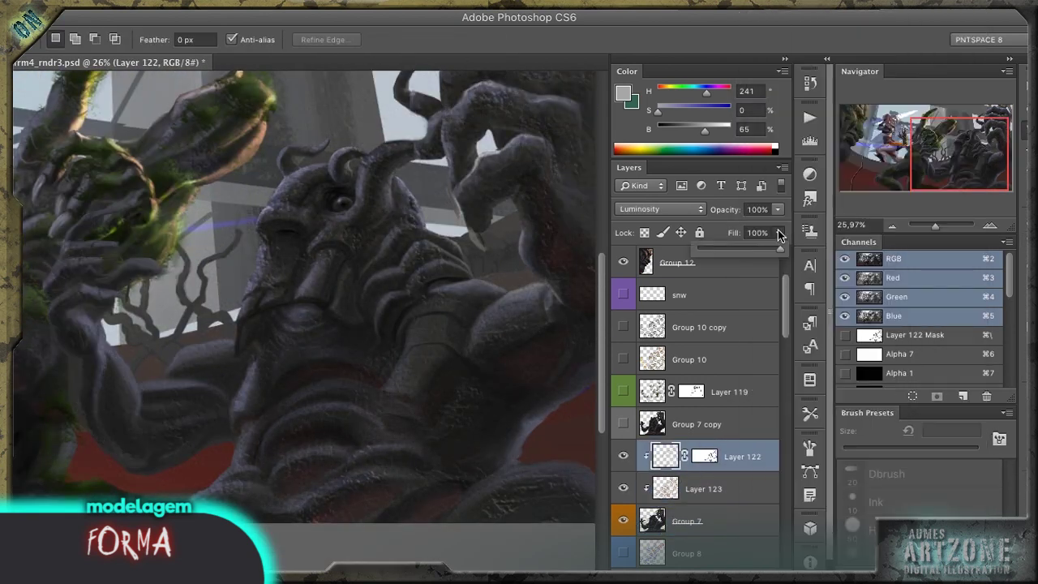
Step: Clip Group 7 copy above the hidden texture layers of Group 7 and blend the long horn with a 25 px Mixer Brush
{"action": "left_click", "coordinate": [729, 425], "text": "shift"}
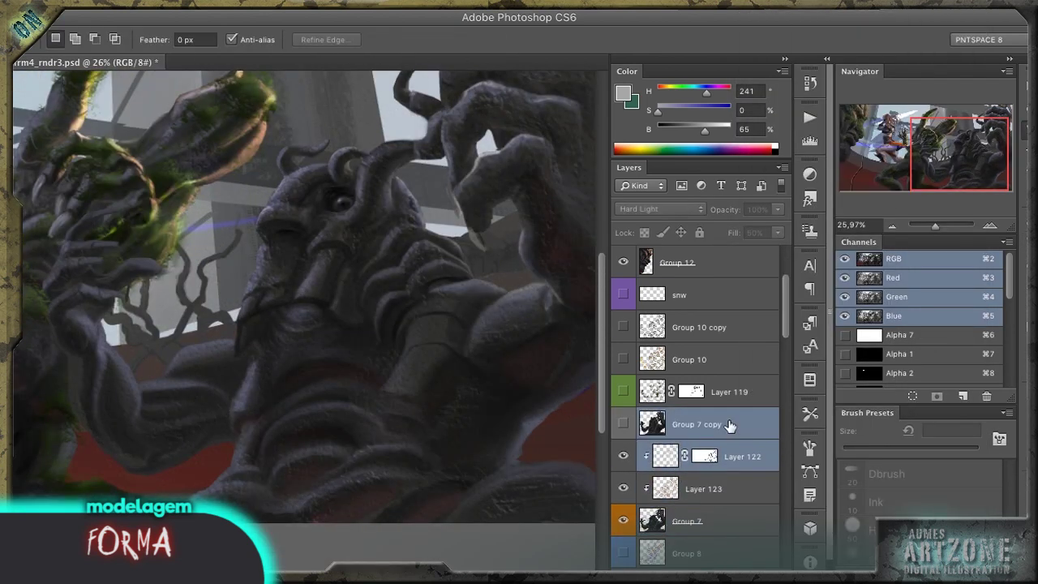
{"action": "left_click", "coordinate": [661, 208]}
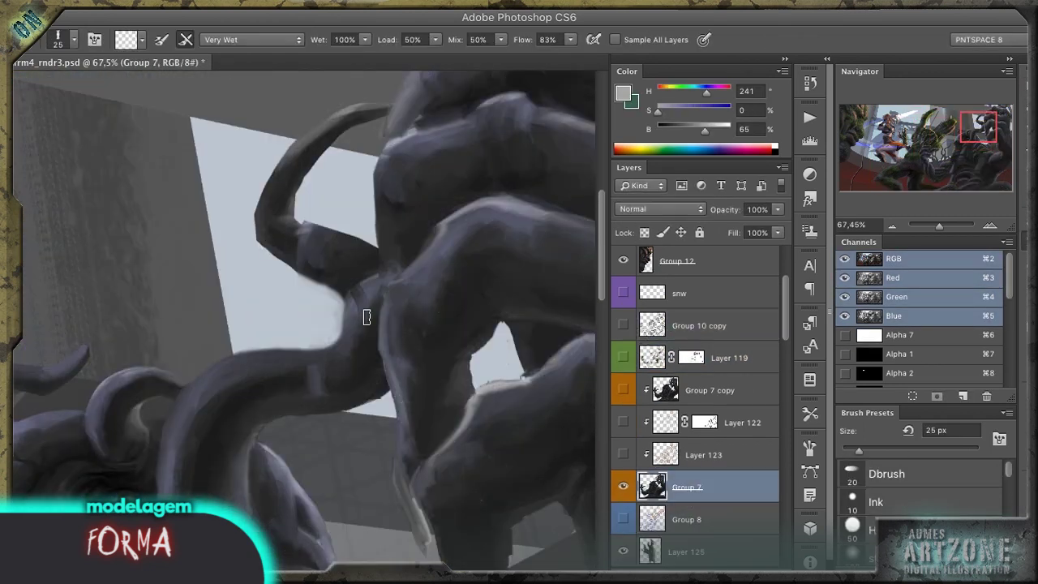
{"action": "mouse_move", "coordinate": [366, 317]}
{"action": "left_mouse_down"}
{"action": "mouse_move", "coordinate": [389, 291]}
{"action": "mouse_move", "coordinate": [368, 338]}
{"action": "left_mouse_up"}
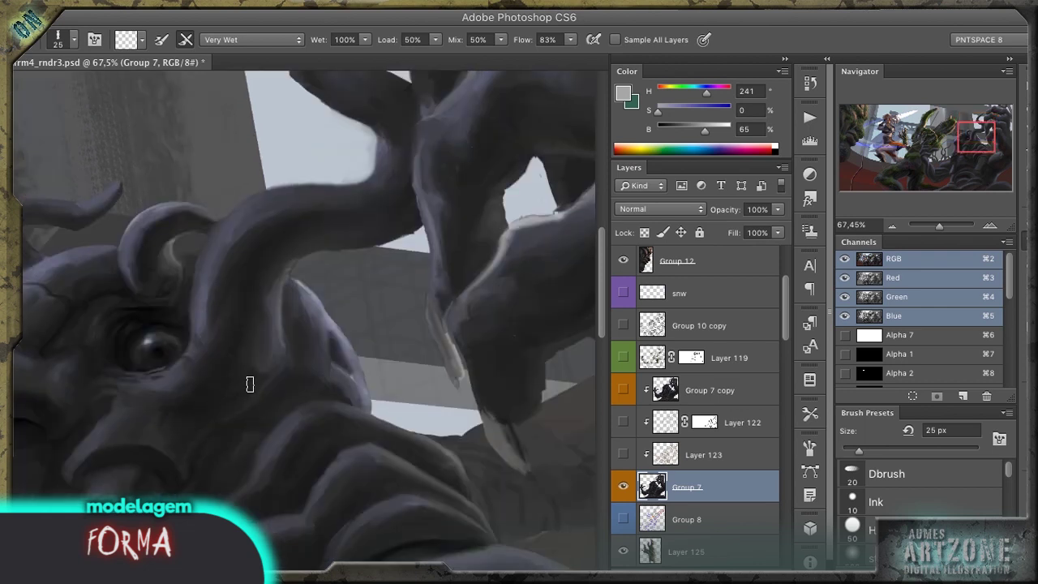
{"action": "scroll", "coordinate": [251, 382], "scroll_direction": "down", "scroll_amount": 3, "text": "alt"}
{"action": "key", "text": "r"}
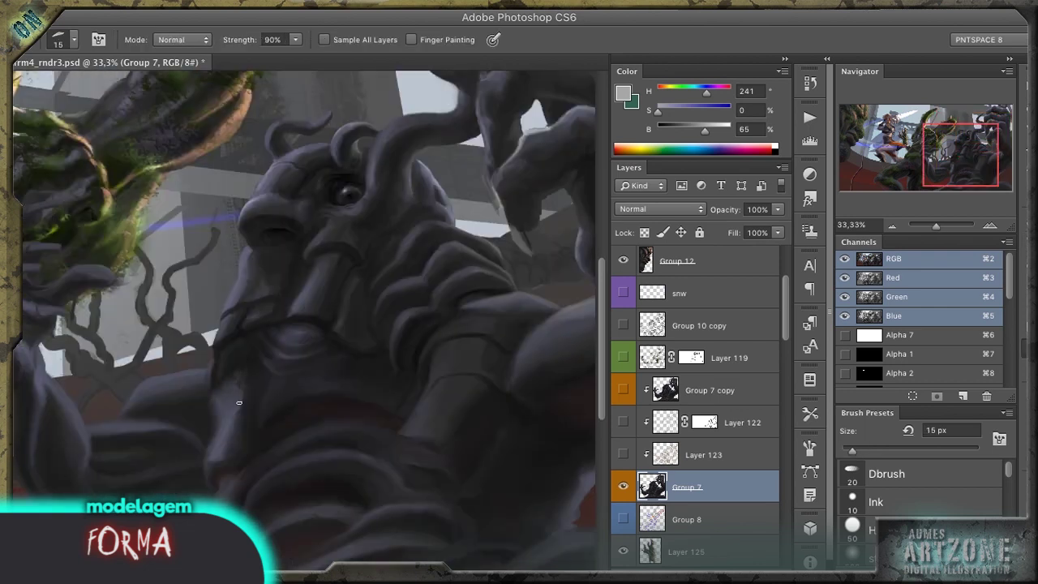
{"action": "key", "text": "b"}
Step: Add a dark painted layer beneath Group 7 and show the texture layers with Group 7 copy at 33% fill
{"action": "key", "text": "ctrl+shift+alt+n"}
{"action": "key", "text": "o"}
{"action": "left_click", "coordinate": [623, 485]}
{"action": "left_click_drag", "start_coordinate": [623, 485], "coordinate": [623, 357]}
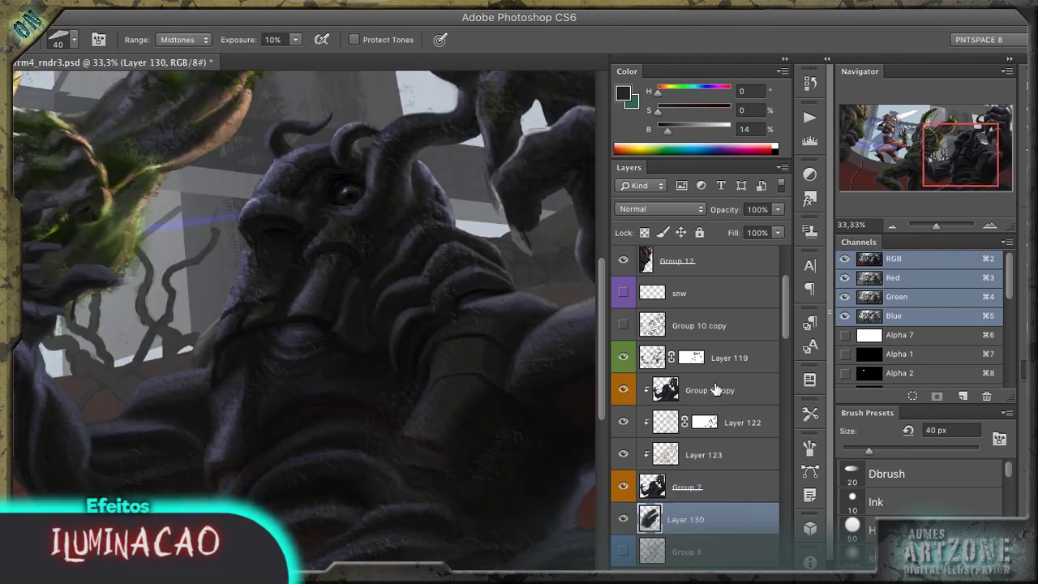
{"action": "left_click", "coordinate": [706, 391]}
{"action": "left_click", "coordinate": [751, 230]}
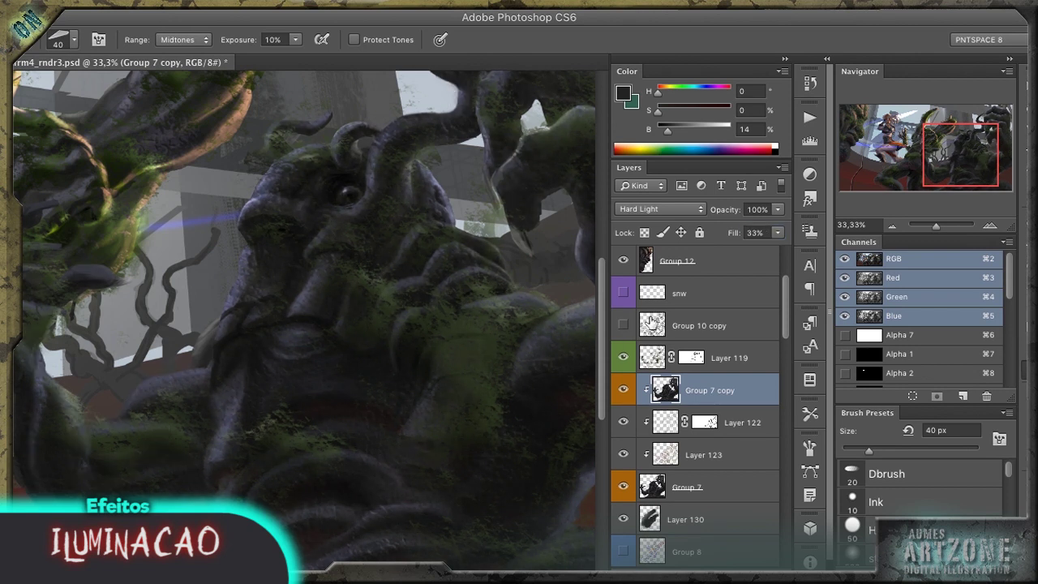
Step: Create a Color Dodge layer above Group 7 copy and paint a green glow around the eye with a Color Dodge brush
{"action": "scroll", "coordinate": [517, 404], "scroll_direction": "down", "scroll_amount": 1, "text": "alt"}
{"action": "key", "text": "ctrl+shift+n"}
{"action": "key", "text": "Return"}
{"action": "key", "text": "b"}
{"action": "left_click", "coordinate": [195, 39]}
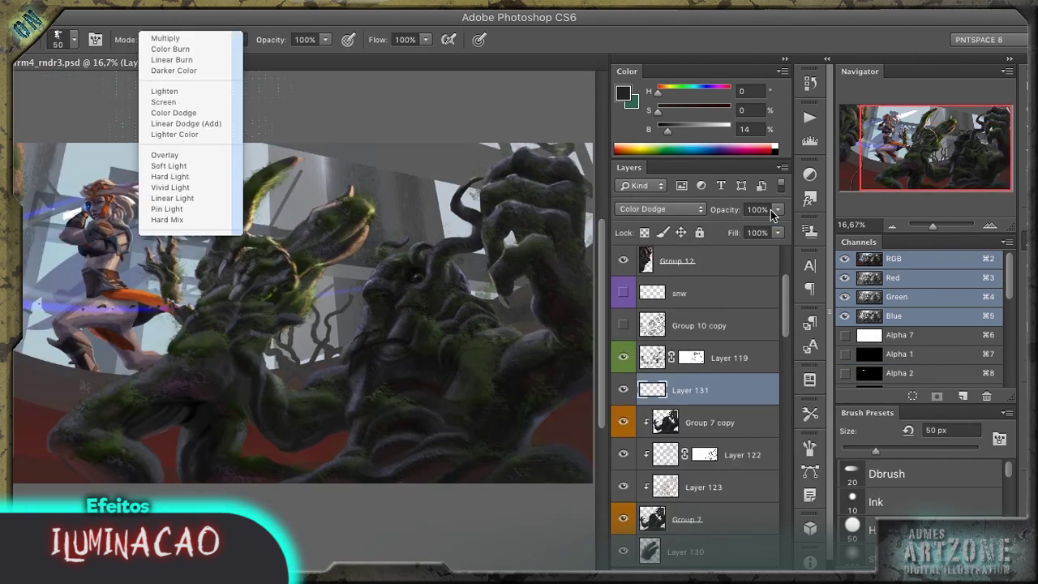
{"action": "left_click", "coordinate": [175, 114]}
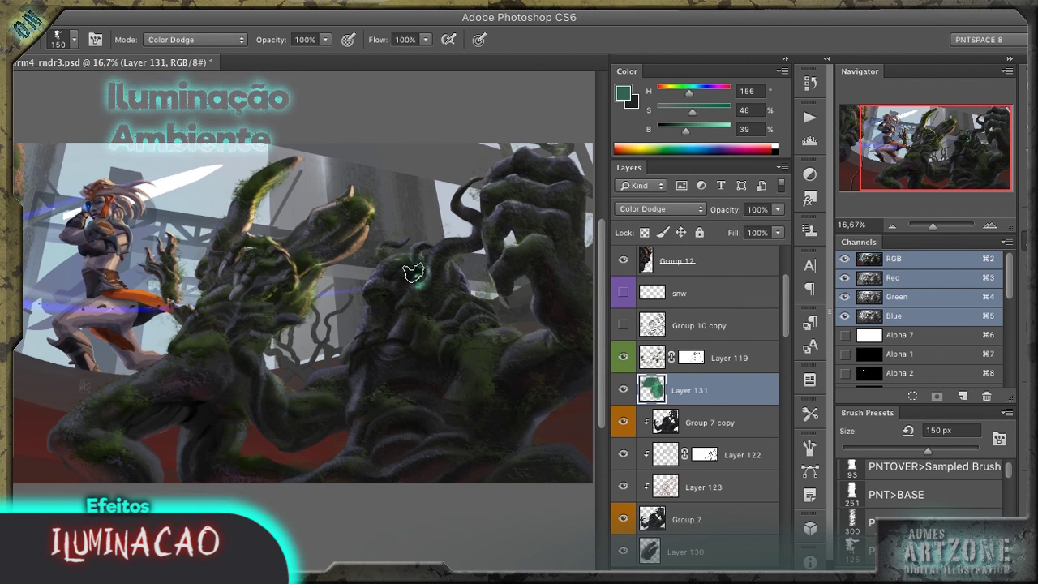
{"action": "left_click", "coordinate": [592, 345]}
{"action": "left_click", "coordinate": [216, 273]}
Step: Widen the green eye glow on both sides with Free Transform
{"action": "key", "text": "z"}
{"action": "left_click", "coordinate": [406, 276]}
{"action": "key", "text": "ctrl+t"}
{"action": "left_click_drag", "start_coordinate": [275, 283], "coordinate": [249, 279]}
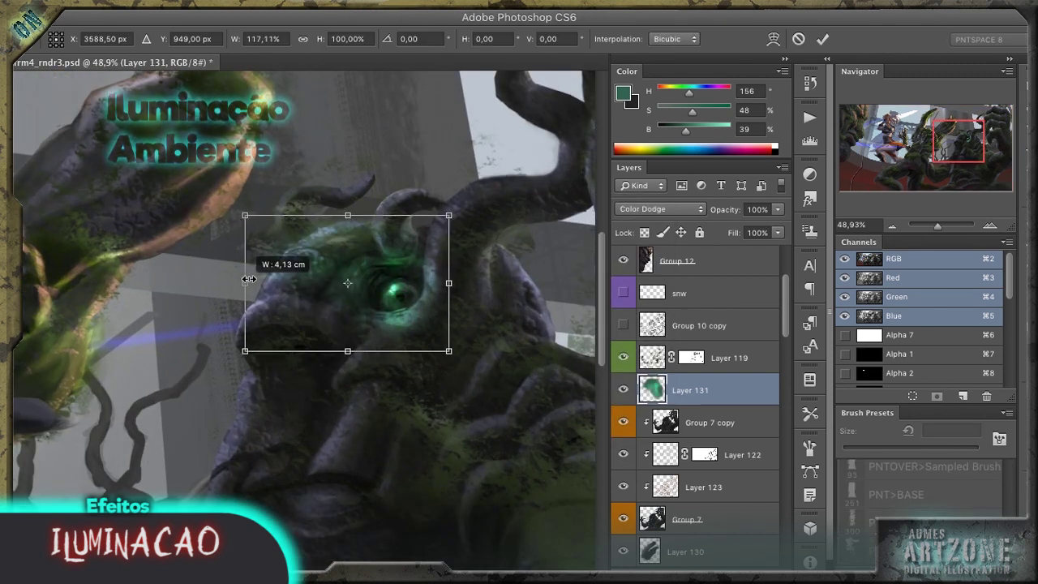
{"action": "left_click_drag", "start_coordinate": [449, 283], "coordinate": [491, 283]}
{"action": "key", "text": "Return"}
Step: Add a mask to the eye glow layer and trim the glow with a 50 px black brush in Dissolve mode
{"action": "key", "text": "b"}
{"action": "key", "text": "period"}
{"action": "left_click", "coordinate": [164, 38]}
{"action": "left_click", "coordinate": [235, 35]}
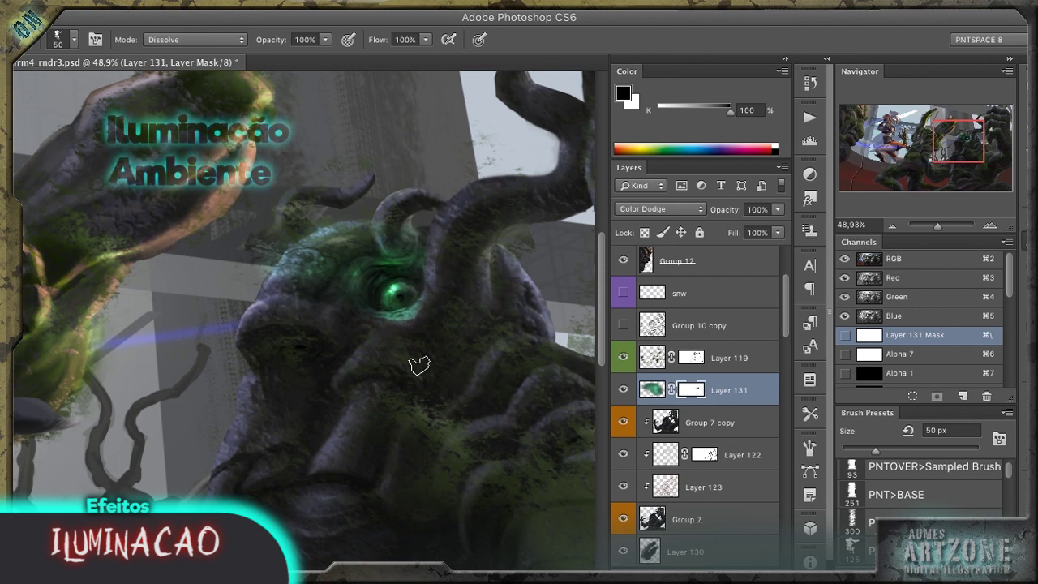
{"action": "key", "text": "ctrl+minus"}
{"action": "key", "text": "ctrl+minus"}
{"action": "key", "text": "ctrl+minus"}
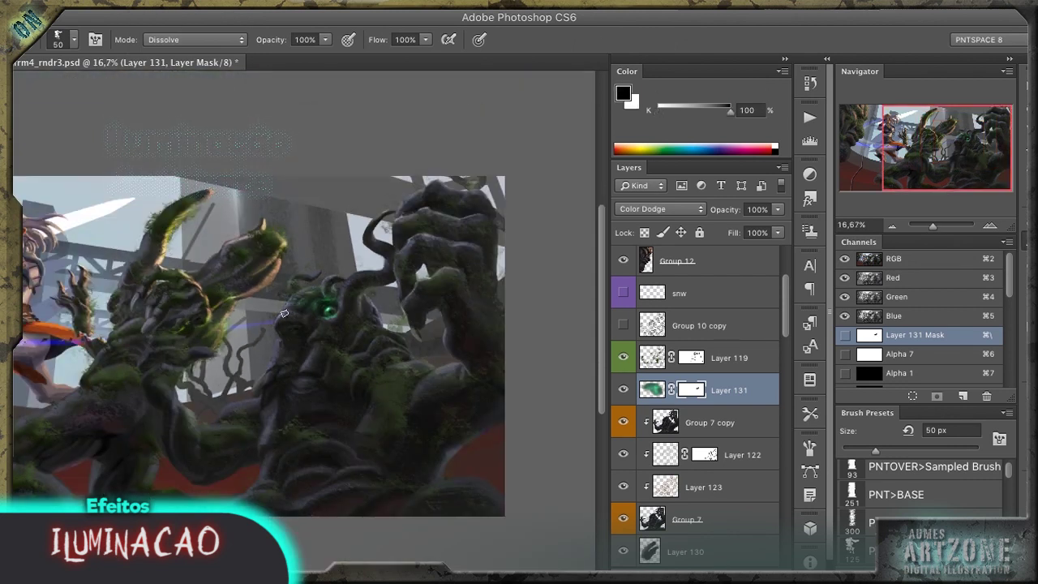
{"action": "key", "text": "z"}
{"action": "left_click_drag", "start_coordinate": [284, 313], "coordinate": [387, 258]}
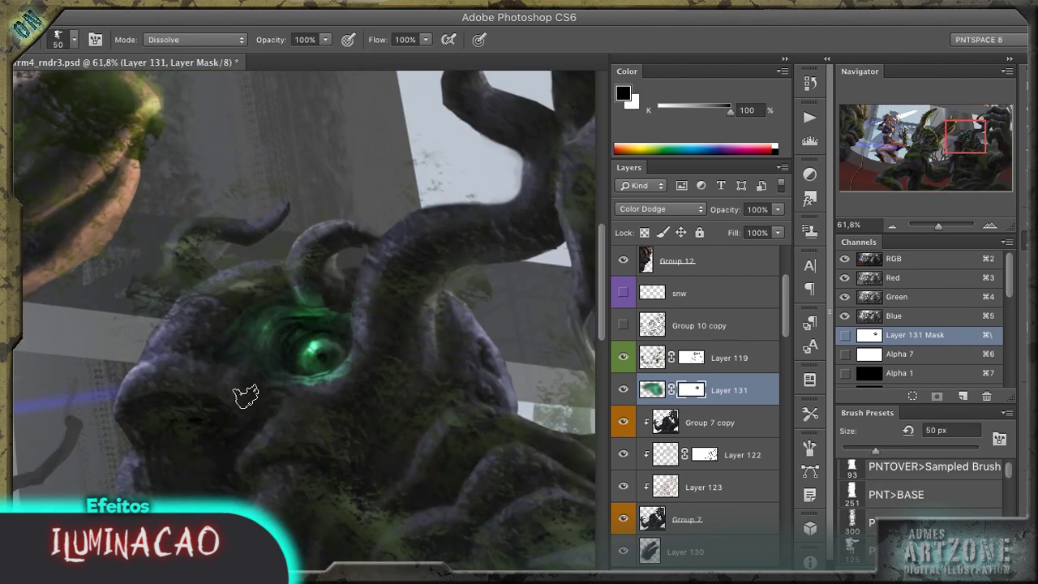
Step: Duplicate the masked eye glow layer and set the copy's fill to 58%
{"action": "key", "text": "ctrl+minus"}
{"action": "key", "text": "ctrl+minus"}
{"action": "key", "text": "ctrl+j"}
{"action": "key", "text": "shift+5"}
{"action": "key", "text": "shift+8"}
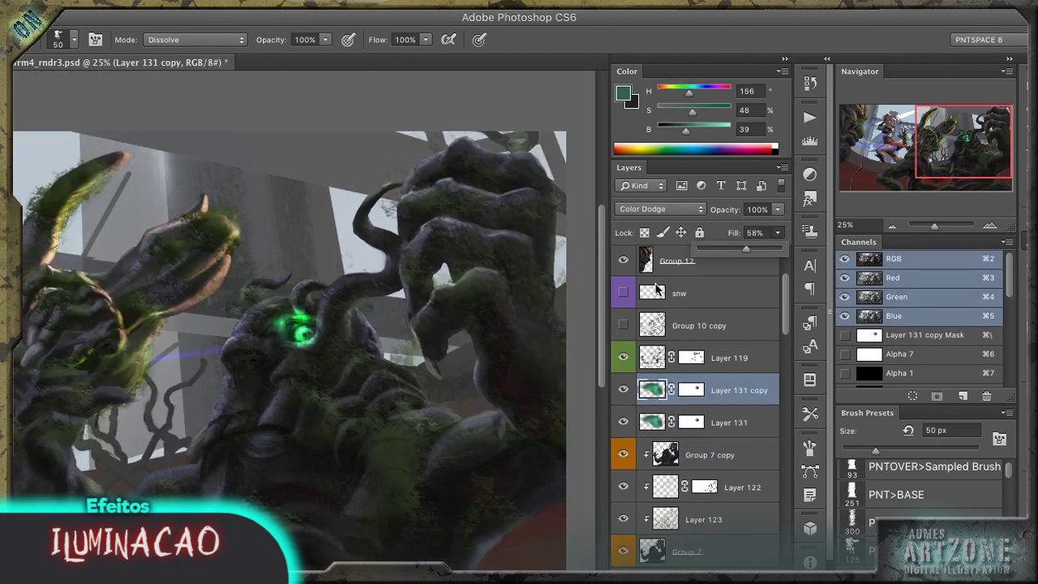
Step: Place copies of the green glow layer directly above Group 16 in the layer stack
{"action": "key", "text": "ctrl+minus"}
{"action": "key", "text": "ctrl+minus"}
{"action": "key", "text": "ctrl+minus"}
{"action": "left_click_drag", "start_coordinate": [404, 278], "coordinate": [162, 487]}
{"action": "scroll", "coordinate": [779, 389], "scroll_direction": "down", "scroll_amount": 5}
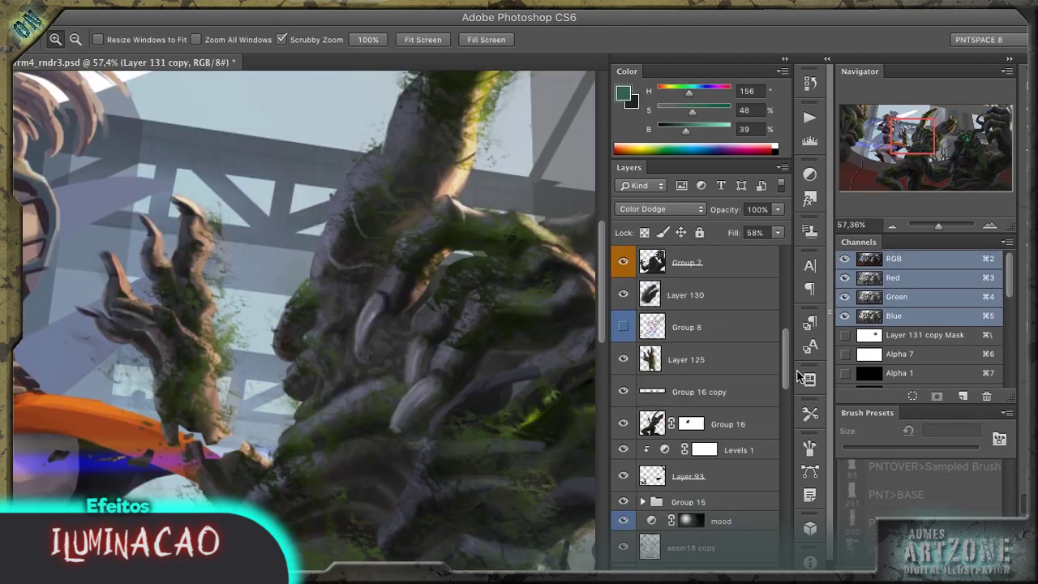
{"action": "scroll", "coordinate": [786, 380], "scroll_direction": "down", "scroll_amount": 4}
{"action": "left_click_drag", "start_coordinate": [697, 487], "coordinate": [714, 459]}
Step: Move the green glow copy onto the middle creature's face and position it with Free Transform
{"action": "key", "text": "v"}
{"action": "left_click_drag", "start_coordinate": [243, 324], "coordinate": [325, 341]}
{"action": "key", "text": "ctrl+z"}
{"action": "key", "text": "ctrl+t"}
{"action": "left_click_drag", "start_coordinate": [371, 381], "coordinate": [312, 337]}
{"action": "key", "text": "Return"}
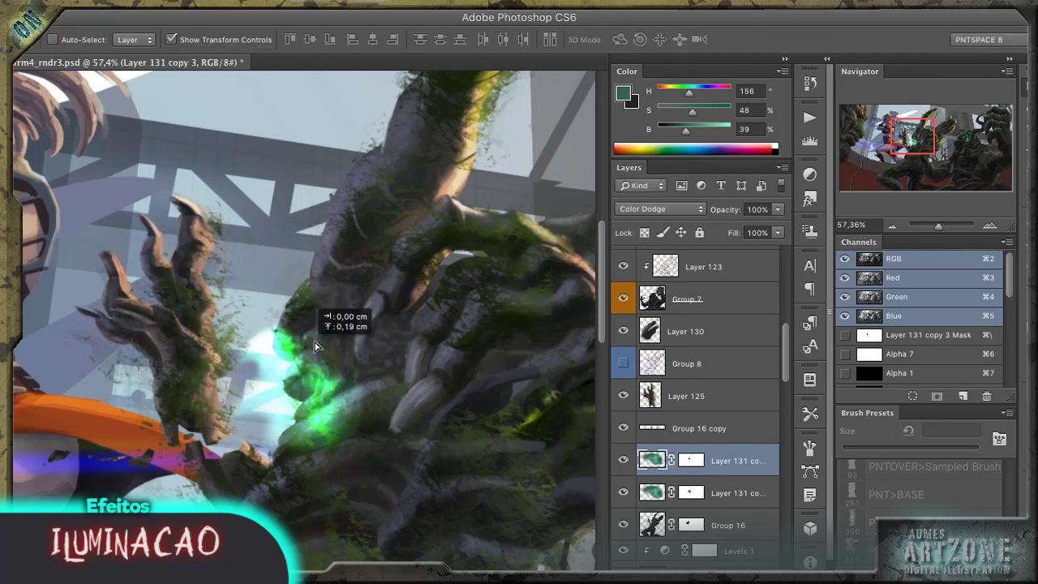
Step: Delete the surplus glow copy and remove the mask from Layer 131 copy 4
{"action": "key", "text": "e"}
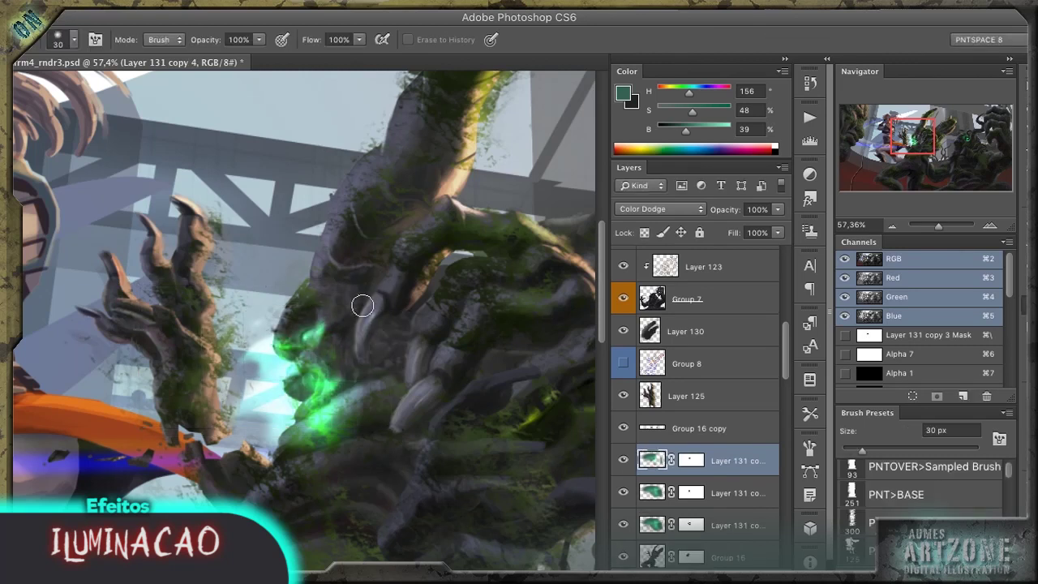
{"action": "scroll", "coordinate": [333, 304], "scroll_direction": "down", "scroll_amount": 3}
{"action": "left_click", "coordinate": [690, 492]}
{"action": "key", "text": "Delete"}
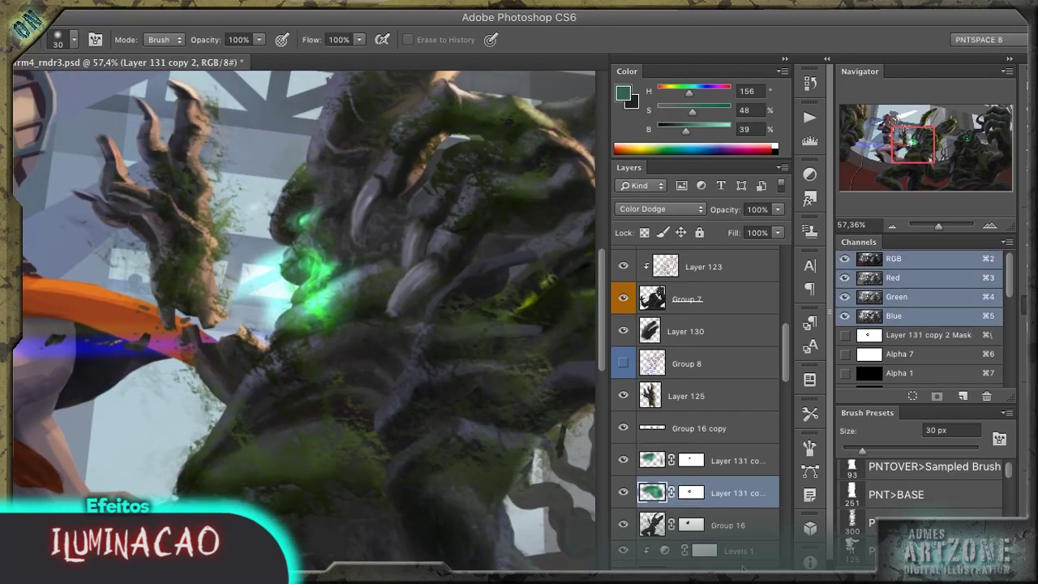
{"action": "left_click", "coordinate": [684, 469]}
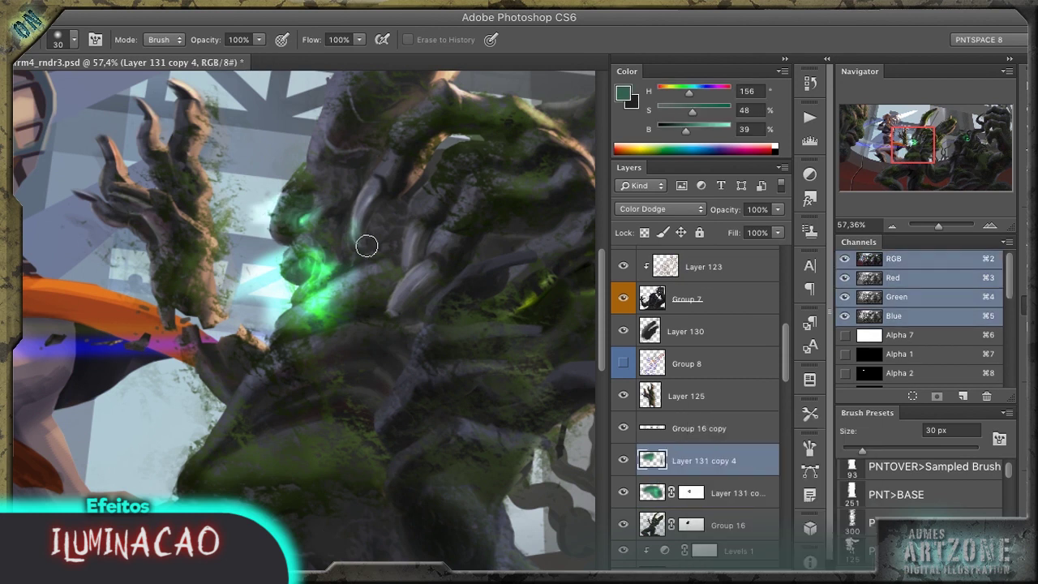
Step: Invert the mask of Layer 131 copy 2 to solid black
{"action": "left_click", "coordinate": [690, 492]}
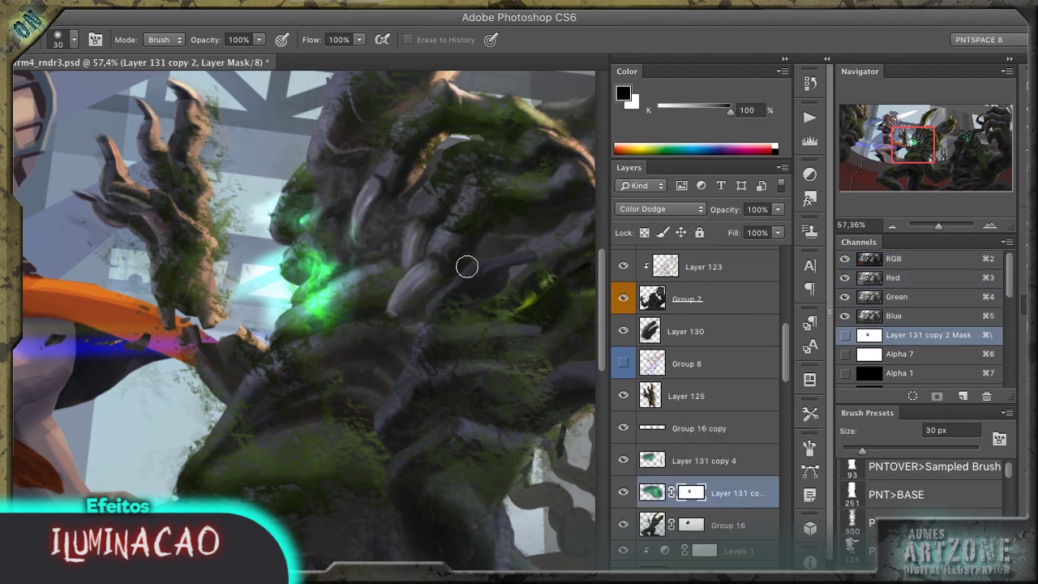
{"action": "right_click", "coordinate": [690, 492]}
{"action": "left_click", "coordinate": [693, 490]}
{"action": "key", "text": "ctrl+i"}
Step: Paint white on the black mask with a Normal mode brush, 30 px and smaller, to reveal green glow around the middle creature's mouth
{"action": "key", "text": "b"}
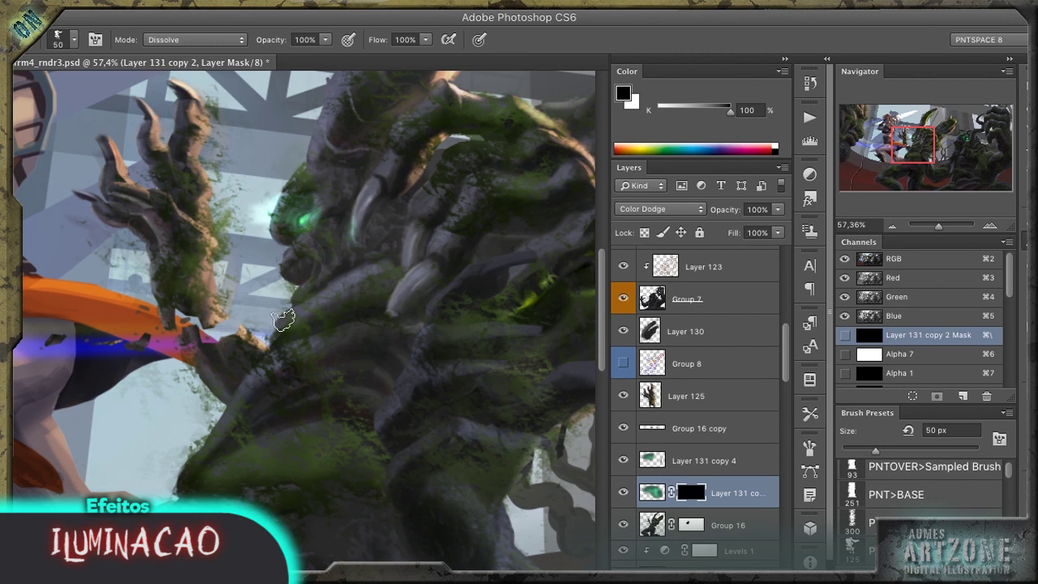
{"action": "key", "text": "bracketright"}
{"action": "key", "text": "bracketright"}
{"action": "key", "text": "bracketright"}
{"action": "key", "text": "bracketright"}
{"action": "key", "text": "bracketright"}
{"action": "key", "text": "bracketright"}
{"action": "key", "text": "bracketright"}
{"action": "key", "text": "bracketright"}
{"action": "key", "text": "bracketright"}
{"action": "key", "text": "bracketright"}
{"action": "key", "text": "bracketright"}
{"action": "key", "text": "bracketright"}
{"action": "key", "text": "bracketright"}
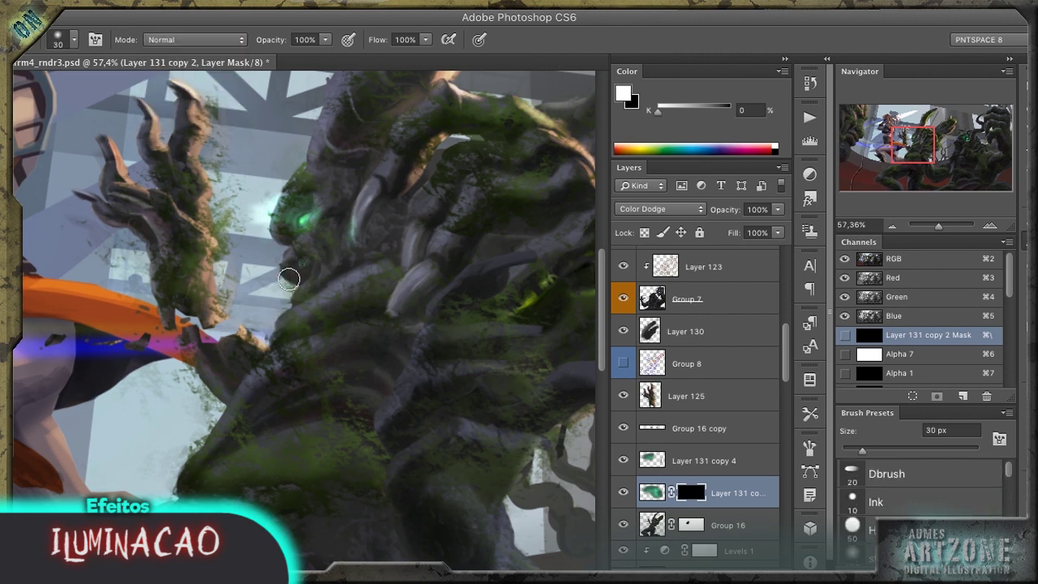
{"action": "key", "text": "z"}
{"action": "mouse_move", "coordinate": [337, 273]}
{"action": "left_mouse_down"}
{"action": "mouse_move", "coordinate": [312, 259]}
{"action": "mouse_move", "coordinate": [343, 262]}
{"action": "left_mouse_up"}
{"action": "key", "text": "b"}
{"action": "key", "text": "bracketleft"}
{"action": "key", "text": "bracketleft"}
{"action": "key", "text": "bracketleft"}
{"action": "key", "text": "bracketleft"}
{"action": "key", "text": "x"}
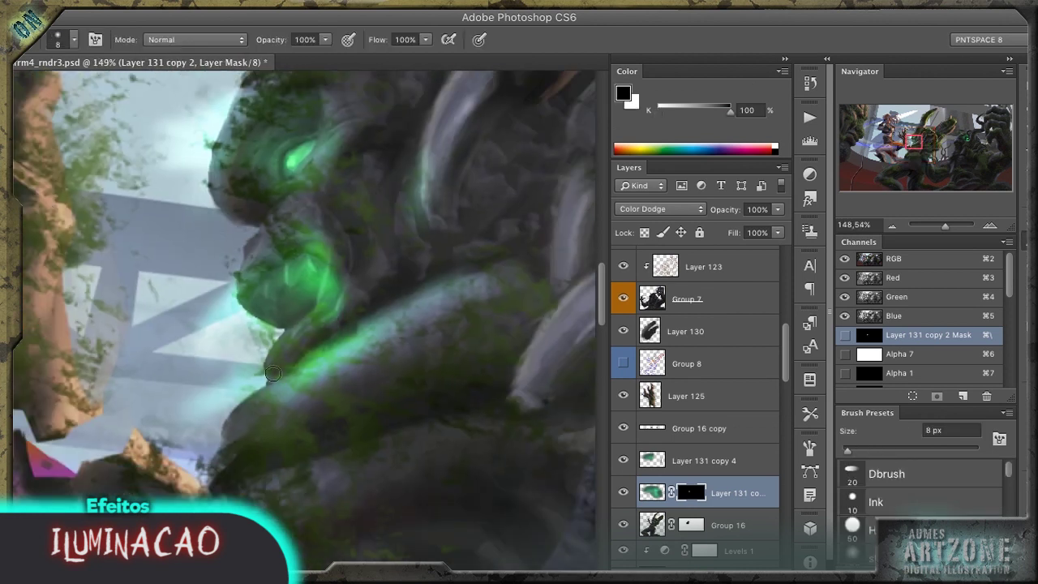
Step: Load Group 16's outline as a selection and mask out the mouth glow spilling onto the background with a 15 px black brush
{"action": "left_click", "coordinate": [691, 525]}
{"action": "left_click", "coordinate": [676, 492], "text": "ctrl"}
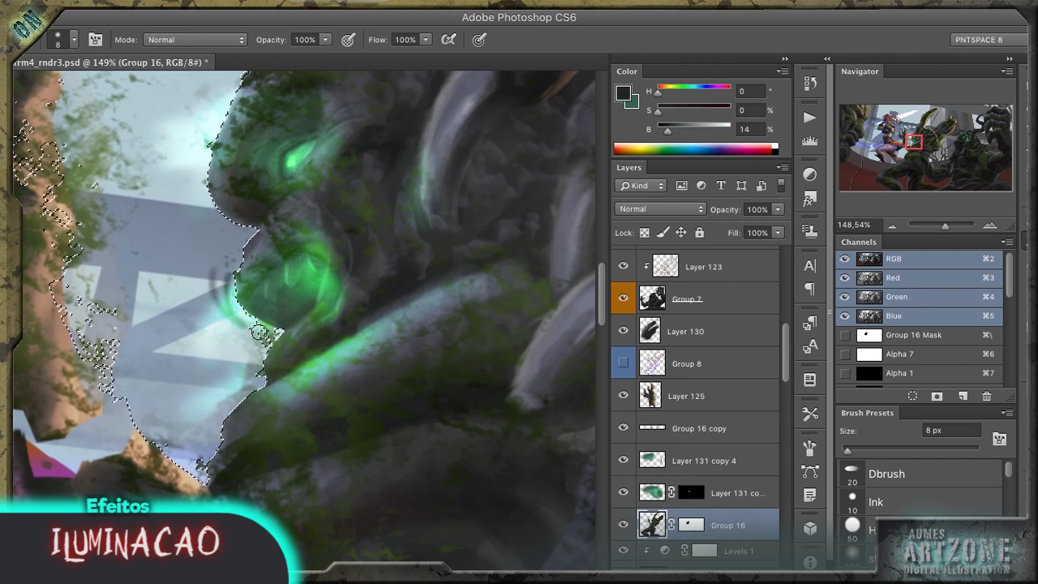
{"action": "key", "text": "alt+bracketright"}
{"action": "key", "text": "bracketright"}
{"action": "key", "text": "bracketright"}
{"action": "key", "text": "bracketright"}
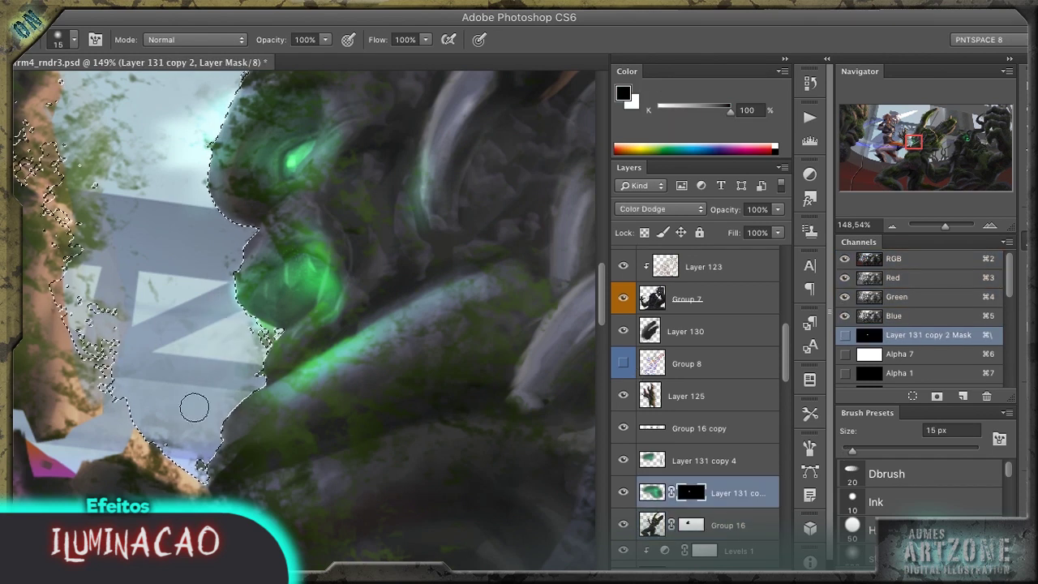
Step: Refine the mouth glow's mask with a 6 px brush, revealing a thin green rim light beside the mouth
{"action": "key", "text": "bracketleft"}
{"action": "key", "text": "bracketleft"}
{"action": "key", "text": "bracketleft"}
{"action": "key", "text": "bracketleft"}
{"action": "key", "text": "bracketleft"}
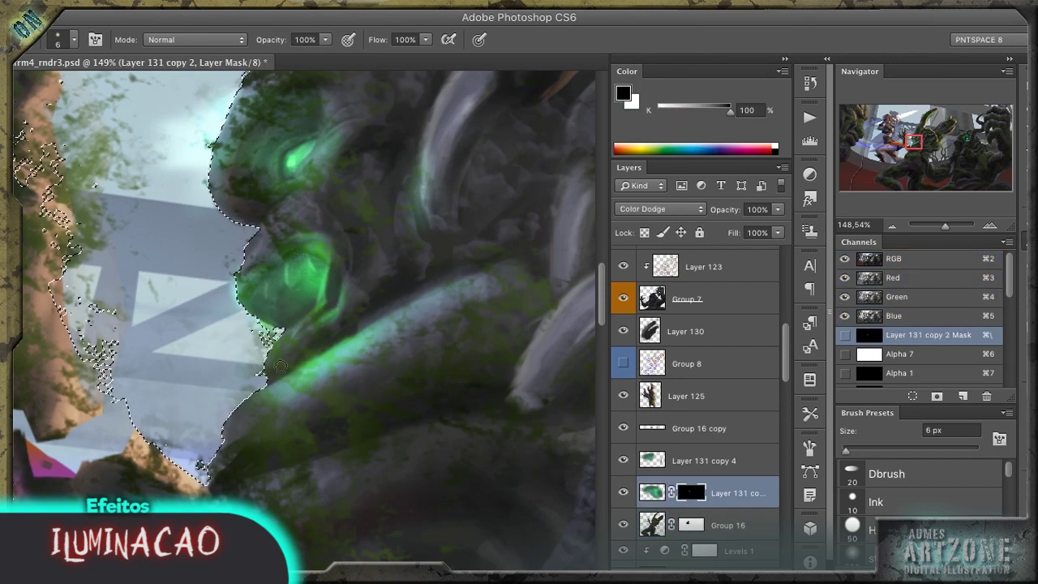
{"action": "key", "text": "x"}
{"action": "left_click_drag", "start_coordinate": [346, 263], "coordinate": [347, 243]}
{"action": "key", "text": "shift+b"}
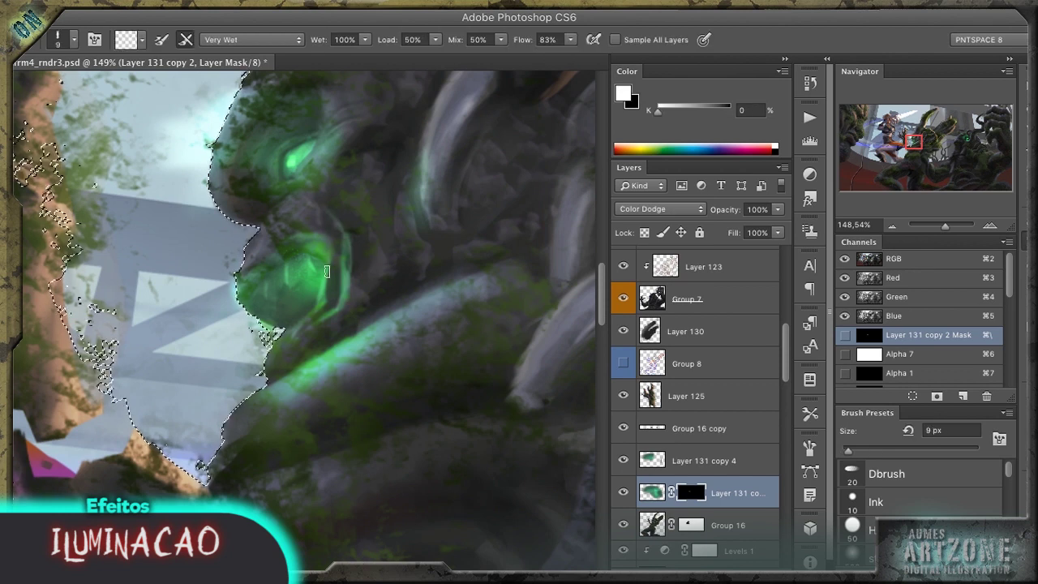
Step: Compare the mouth glow layer on and off and set its fill to 83%
{"action": "double_click", "coordinate": [624, 492]}
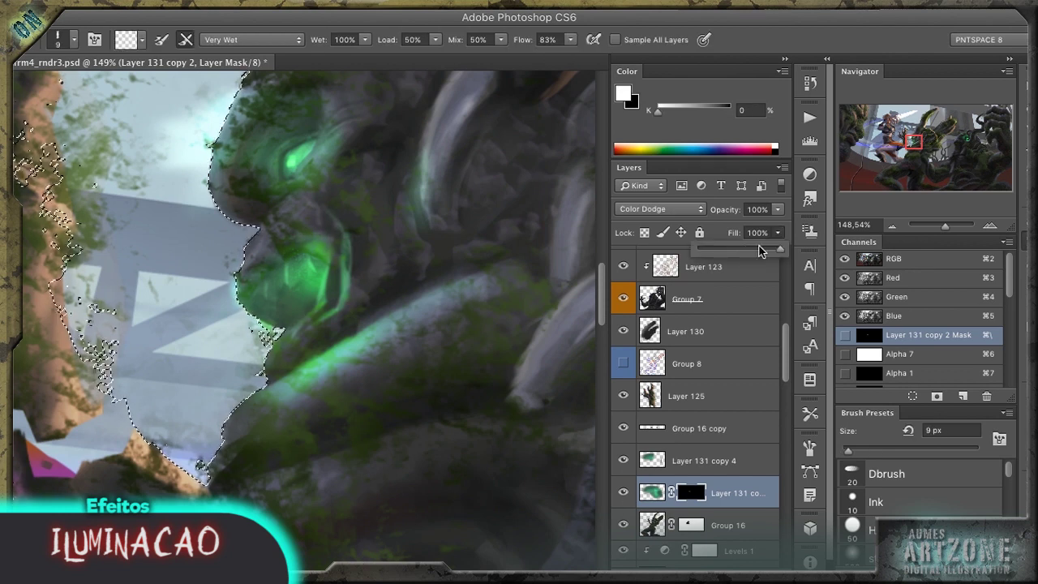
{"action": "double_click", "coordinate": [624, 492]}
{"action": "key", "text": "shift+b"}
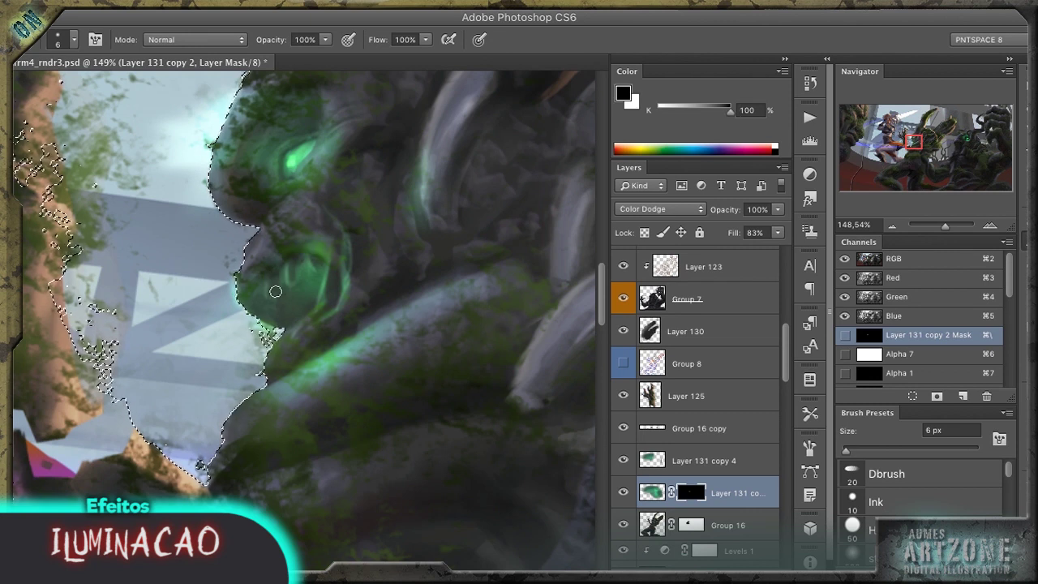
Step: Drop the selection and group the middle creature's layers from Group 16 up to Layer 125
{"action": "key", "text": "ctrl+minus"}
{"action": "key", "text": "ctrl+minus"}
{"action": "key", "text": "ctrl+minus"}
{"action": "key", "text": "ctrl+minus"}
{"action": "key", "text": "ctrl+minus"}
{"action": "key", "text": "ctrl+minus"}
{"action": "key", "text": "ctrl+minus"}
{"action": "key", "text": "m"}
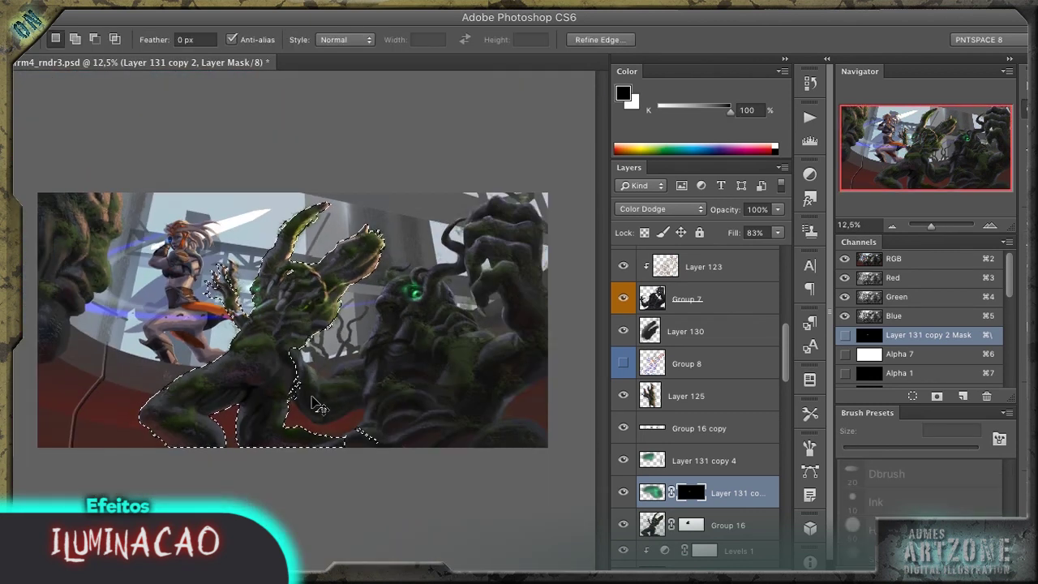
{"action": "left_click", "coordinate": [739, 525]}
{"action": "left_click", "coordinate": [670, 384], "text": "shift"}
{"action": "key", "text": "ctrl+g"}
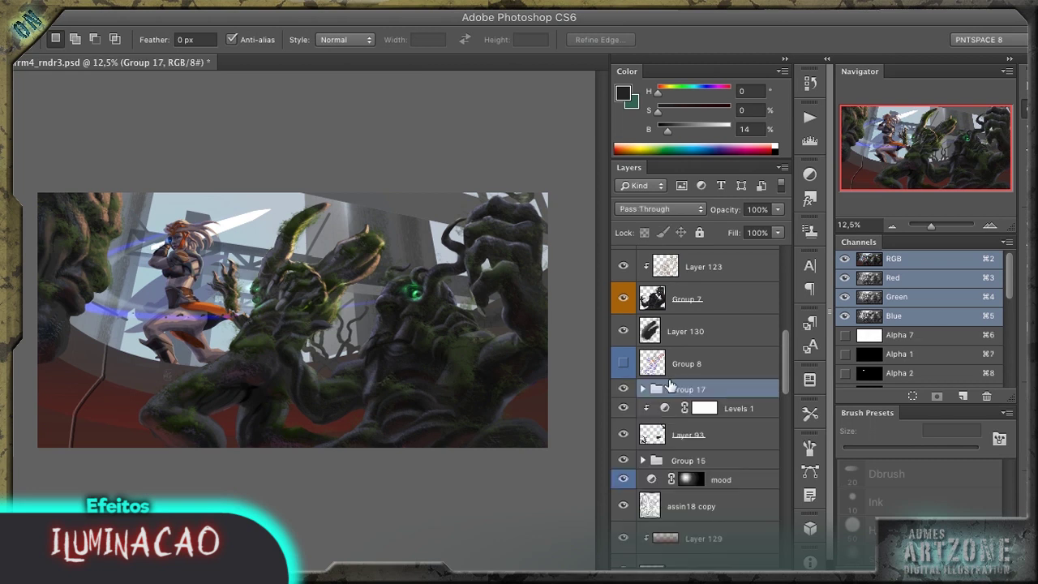
Step: Name the middle creature's group crtr2, and group the dark creature's layers as crtr3
{"action": "key", "text": "alt+bracketright"}
{"action": "key", "text": "alt+bracketright"}
{"action": "key", "text": "alt+bracketright"}
{"action": "key", "text": "alt+bracketright"}
{"action": "key", "text": "alt+bracketright"}
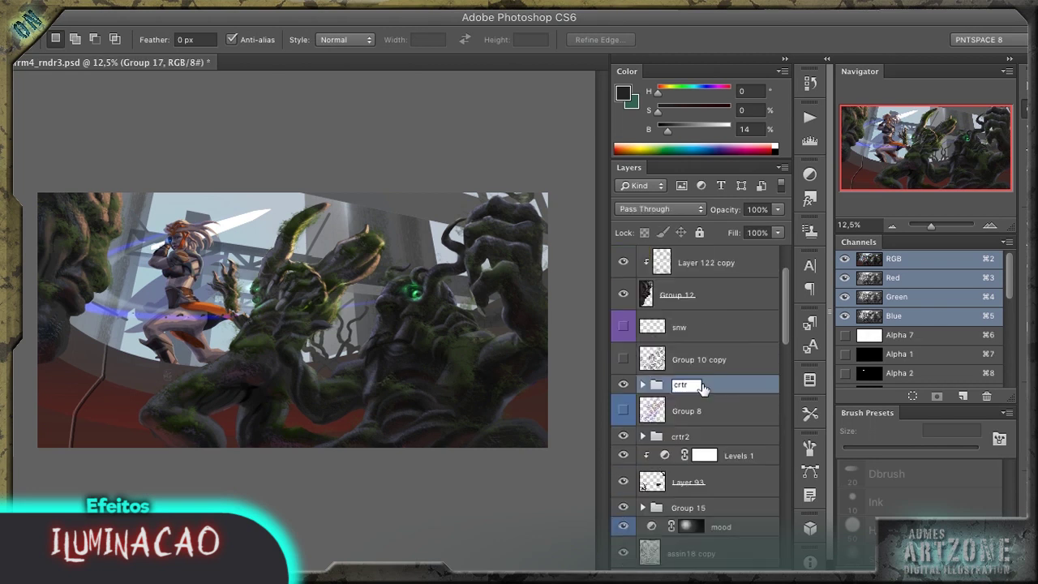
Step: Duplicate Layer 119 copy and apply a Hue/Saturation adjustment of -100 to the duplicate
{"action": "scroll", "coordinate": [34, 257], "scroll_direction": "up", "scroll_amount": 2}
{"action": "key", "text": "alt+bracketright"}
{"action": "key", "text": "alt+bracketright"}
{"action": "key", "text": "ctrl+j"}
{"action": "key", "text": "ctrl+u"}
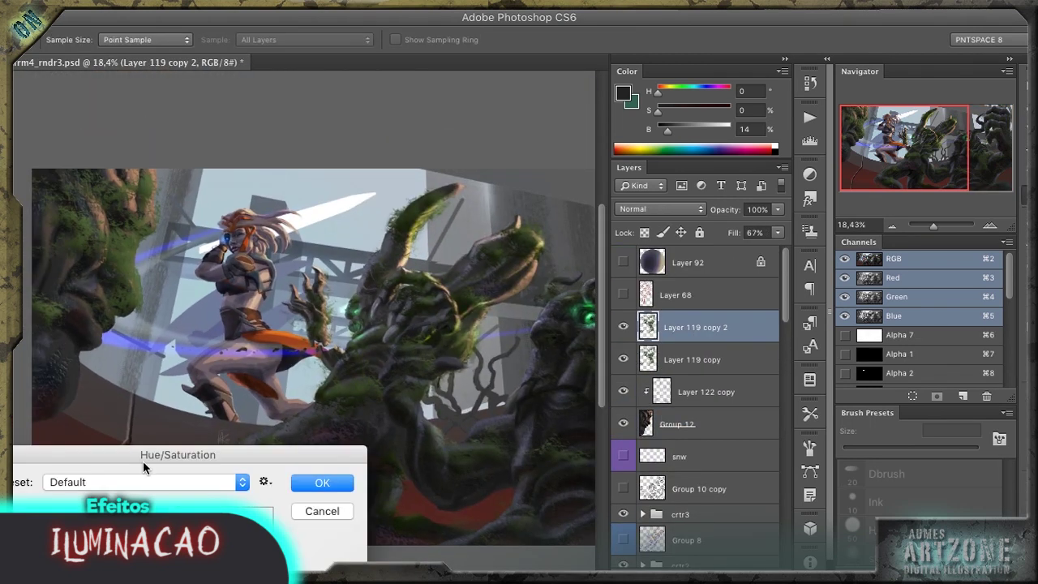
{"action": "left_click_drag", "start_coordinate": [143, 461], "coordinate": [525, 143]}
{"action": "type", "text": "-100"}
{"action": "key", "text": "Return"}
Step: Place Layer 119 copy 2 beneath Layer 119 copy and shift it slightly as a moss shadow
{"action": "key", "text": "alt+bracketright"}
{"action": "key", "text": "alt+bracketright"}
{"action": "key", "text": "v"}
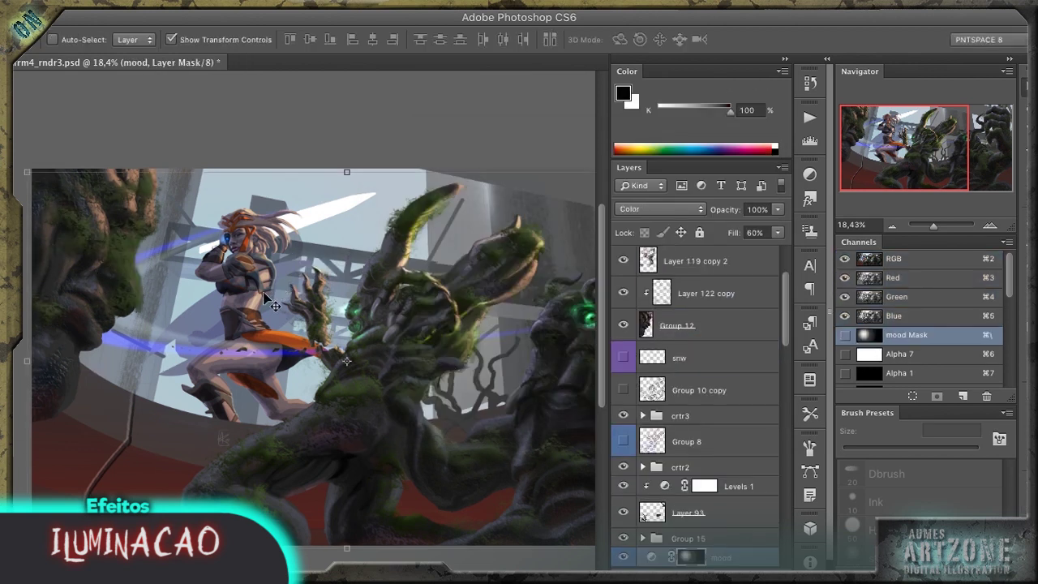
{"action": "left_click", "coordinate": [738, 324]}
{"action": "scroll", "coordinate": [698, 365], "scroll_direction": "down", "scroll_amount": 2}
{"action": "left_click_drag", "start_coordinate": [116, 288], "coordinate": [122, 289]}
{"action": "key", "text": "ctrl+minus"}
{"action": "key", "text": "m"}
{"action": "scroll", "coordinate": [698, 365], "scroll_direction": "up", "scroll_amount": 2}
Step: Set the moss shadow layer's fill to 49% and its blend mode to Multiply
{"action": "left_click_drag", "start_coordinate": [777, 232], "coordinate": [738, 253]}
{"action": "left_click", "coordinate": [672, 208]}
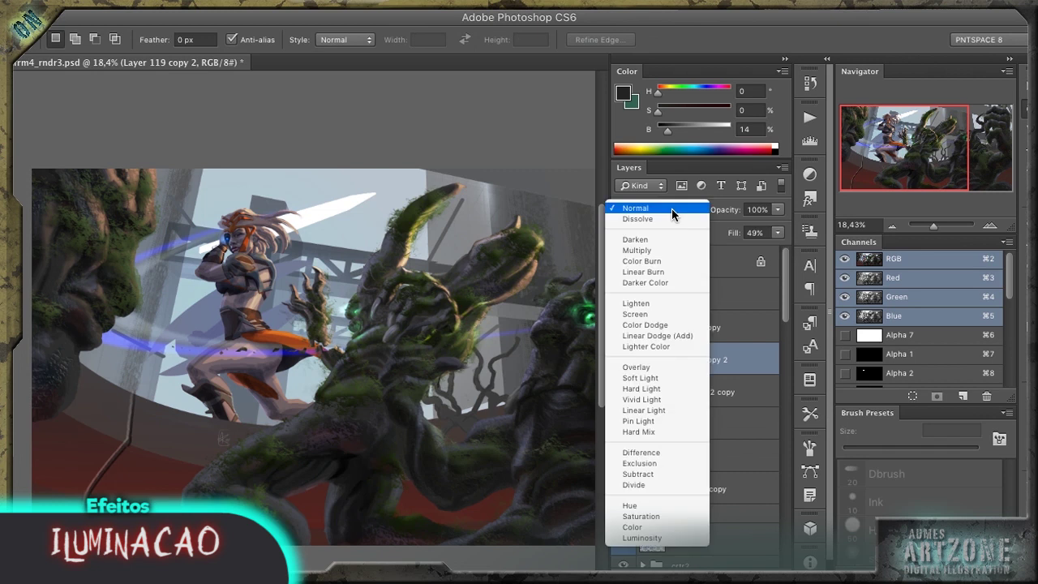
{"action": "left_click", "coordinate": [641, 248]}
Step: Duplicate a green glow layer inside the crtr3 group and place it over the dark creature's mouth with Free Transform
{"action": "key", "text": "ctrl+minus"}
{"action": "scroll", "coordinate": [690, 312], "scroll_direction": "down", "scroll_amount": 5}
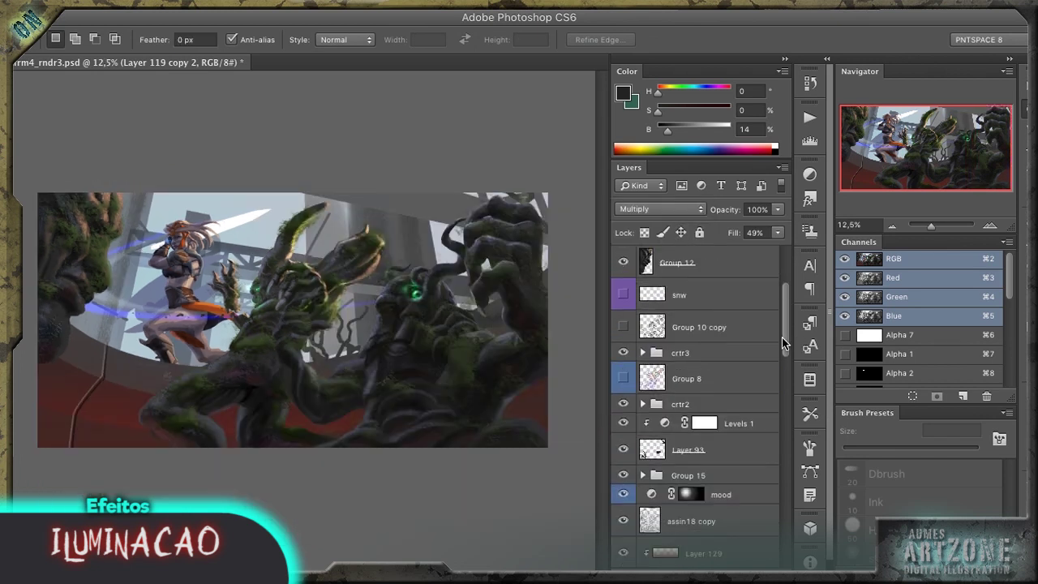
{"action": "left_click", "coordinate": [643, 352]}
{"action": "left_click", "coordinate": [714, 443]}
{"action": "key", "text": "v"}
{"action": "key", "text": "ctrl+t"}
{"action": "left_click_drag", "start_coordinate": [469, 200], "coordinate": [329, 211]}
{"action": "left_click_drag", "start_coordinate": [455, 284], "coordinate": [458, 341]}
{"action": "key", "text": "Return"}
Step: Stretch the dark creature's mouth glow to about 143.61% height and reposition it over the mouth
{"action": "key", "text": "z"}
{"action": "left_click", "coordinate": [436, 354]}
{"action": "key", "text": "ctrl+t"}
{"action": "left_click_drag", "start_coordinate": [396, 431], "coordinate": [396, 454]}
{"action": "mouse_move", "coordinate": [406, 349]}
{"action": "left_mouse_down"}
{"action": "mouse_move", "coordinate": [418, 341]}
{"action": "mouse_move", "coordinate": [369, 414]}
{"action": "mouse_move", "coordinate": [378, 370]}
{"action": "left_mouse_up"}
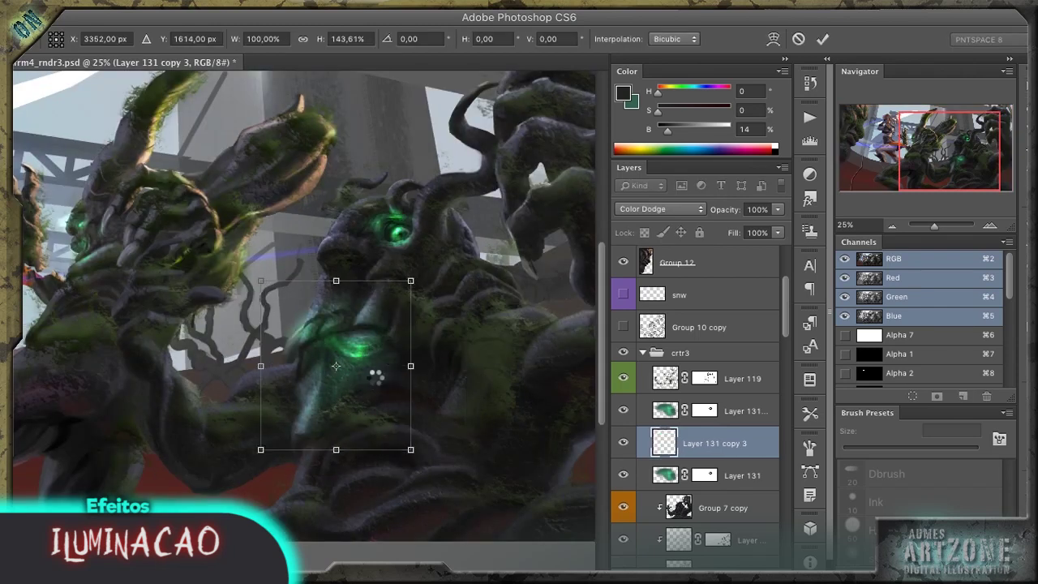
{"action": "key", "text": "Return"}
Step: Add a mask to the dark creature's mouth glow and trim its upper edge with an 80 px black brush
{"action": "key", "text": "b"}
{"action": "left_click_drag", "start_coordinate": [276, 348], "coordinate": [365, 308]}
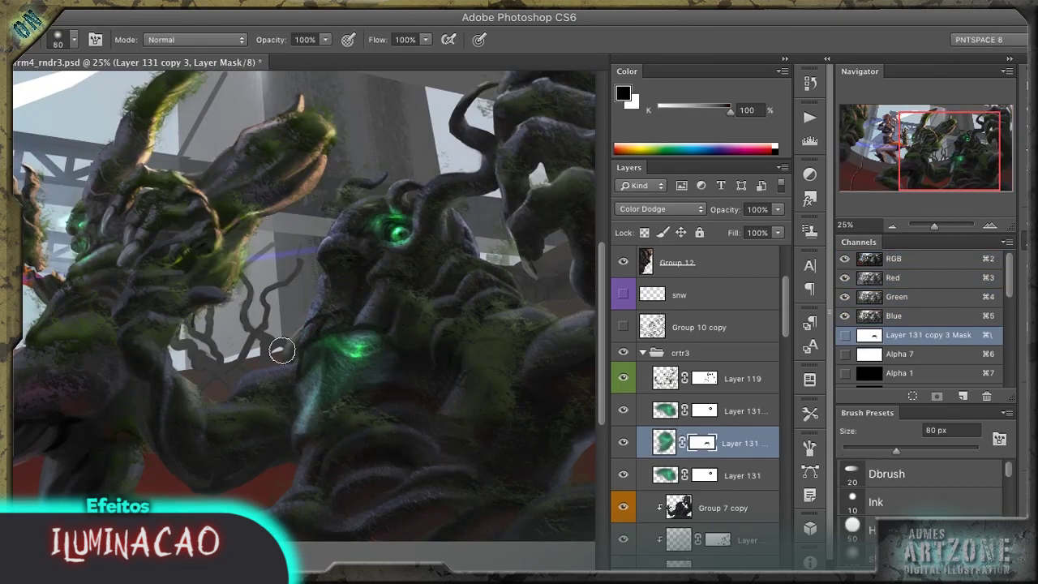
Step: Move the green glow of Layer 131 copy to a new place on the crtr3 creature's face
{"action": "left_click", "coordinate": [750, 422]}
{"action": "key", "text": "v"}
{"action": "left_click_drag", "start_coordinate": [357, 325], "coordinate": [339, 308]}
{"action": "left_click_drag", "start_coordinate": [381, 345], "coordinate": [395, 333]}
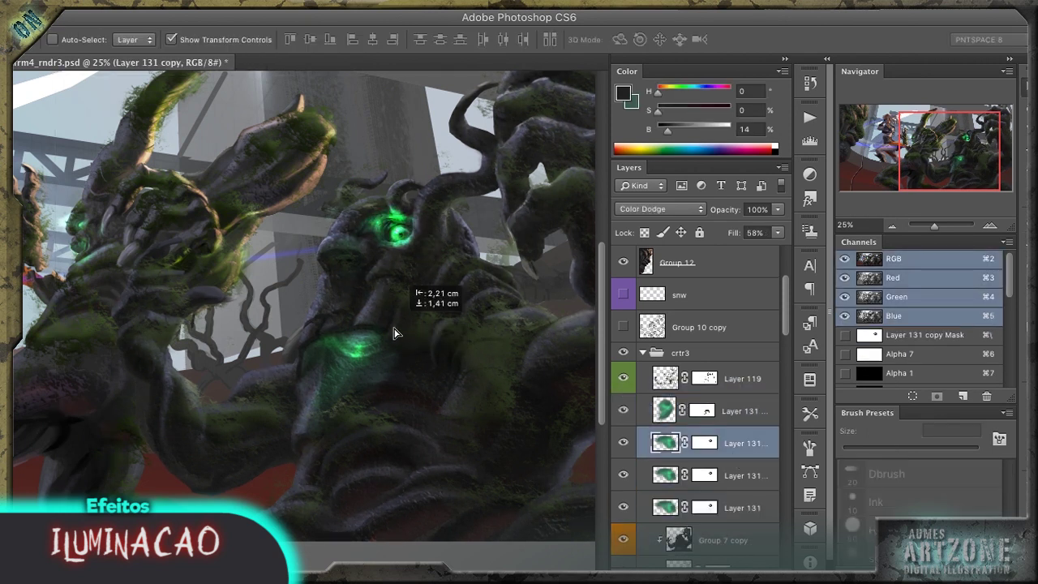
Step: Place another copy of the green glow in the creature's mouth and select that copy's layer mask for brushing
{"action": "left_click_drag", "start_coordinate": [706, 475], "coordinate": [712, 411]}
{"action": "left_click_drag", "start_coordinate": [398, 195], "coordinate": [351, 231]}
{"action": "left_click", "coordinate": [706, 411]}
{"action": "key", "text": "b"}
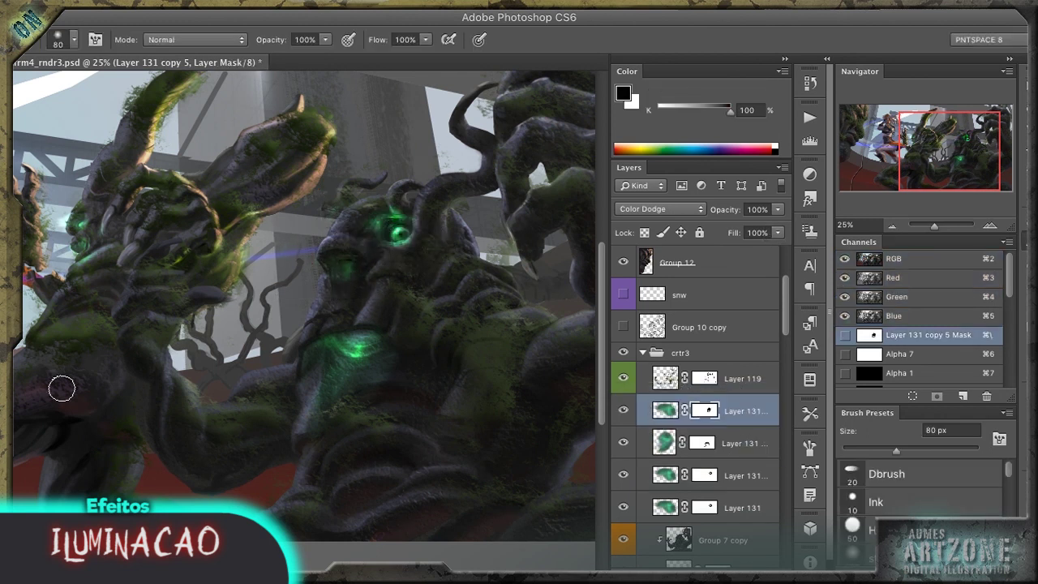
Step: Show the snw snow layer above the crtr3 group
{"action": "key", "text": "ctrl+minus"}
{"action": "key", "text": "z"}
{"action": "left_click", "coordinate": [438, 408]}
{"action": "scroll", "coordinate": [629, 366], "scroll_direction": "down", "scroll_amount": 10}
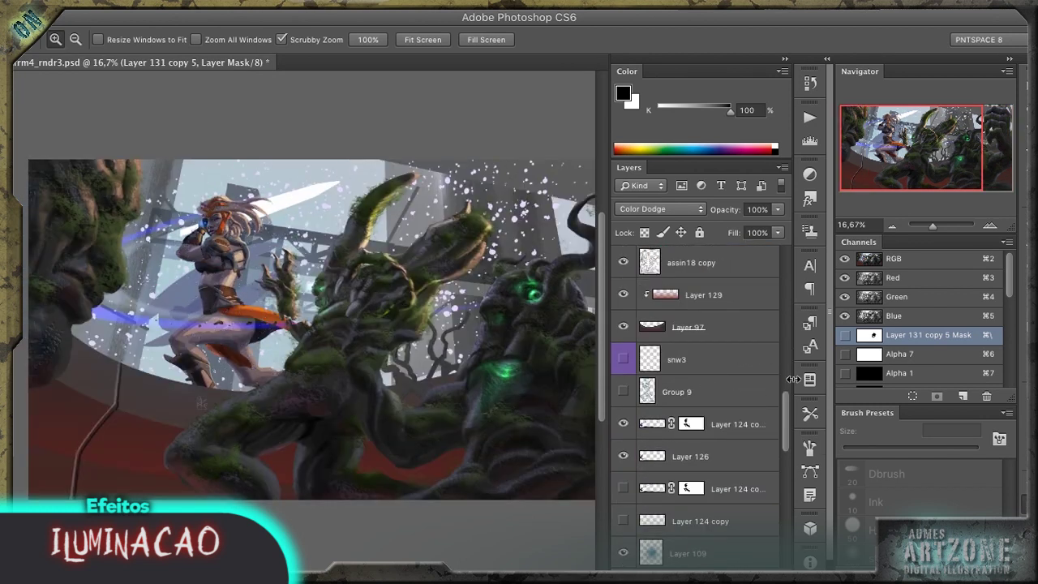
{"action": "scroll", "coordinate": [697, 381], "scroll_direction": "up", "scroll_amount": 5}
{"action": "left_click", "coordinate": [623, 456]}
{"action": "key", "text": "ctrl+minus"}
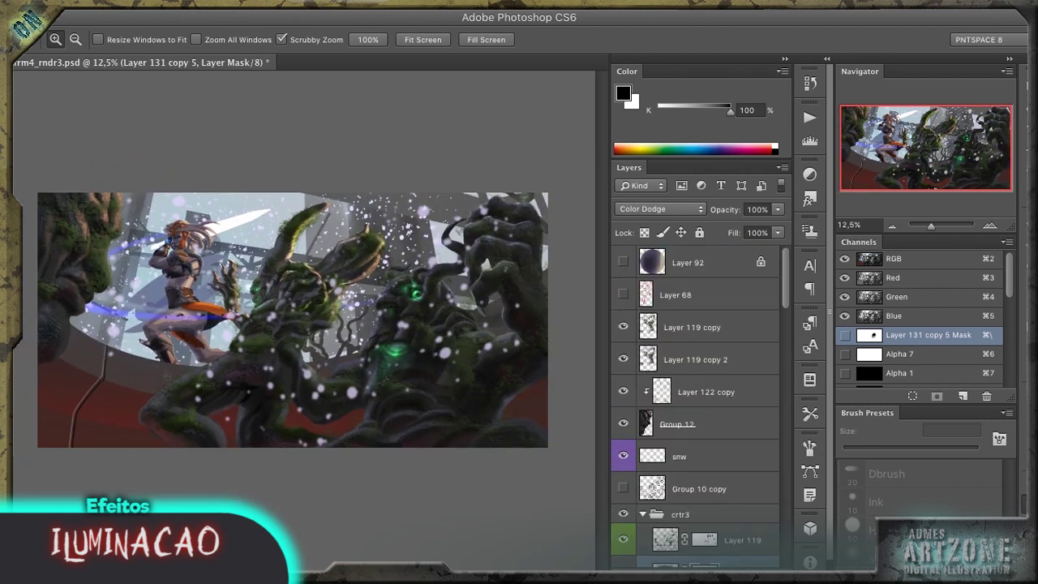
Step: Group the layers from Layer 119 copy down to Group 12 and name the group crtr1
{"action": "left_click_drag", "start_coordinate": [150, 233], "coordinate": [217, 184]}
{"action": "left_click", "coordinate": [721, 427], "text": "shift"}
{"action": "key", "text": "ctrl+g"}
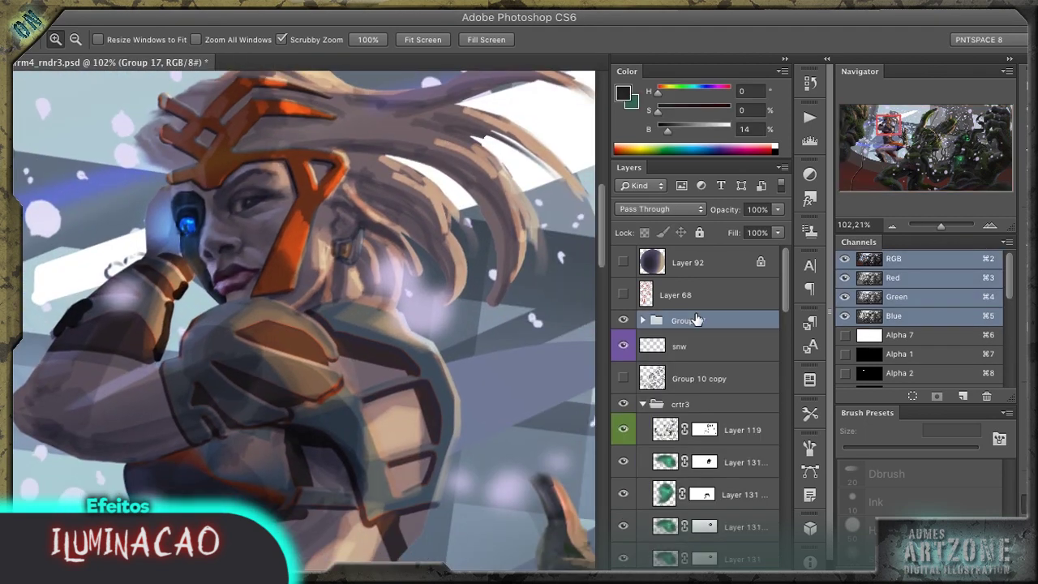
Step: Group the Layer 124 copies and Layer 126 below Group 9, naming the group swng
{"action": "scroll", "coordinate": [683, 320], "scroll_direction": "down", "scroll_amount": 10}
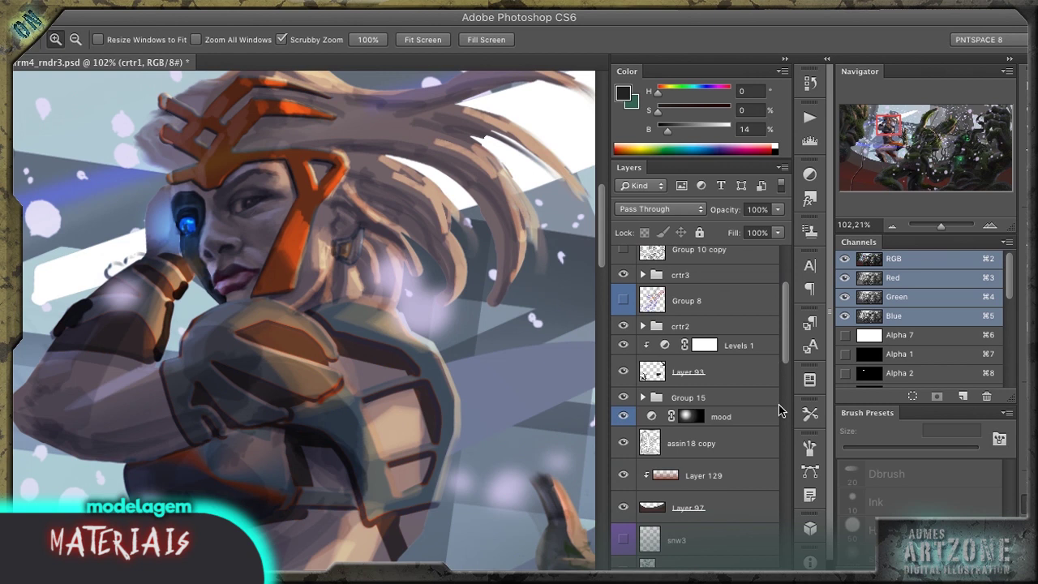
{"action": "left_click", "coordinate": [681, 319]}
{"action": "left_click", "coordinate": [720, 412], "text": "shift"}
{"action": "key", "text": "ctrl+g"}
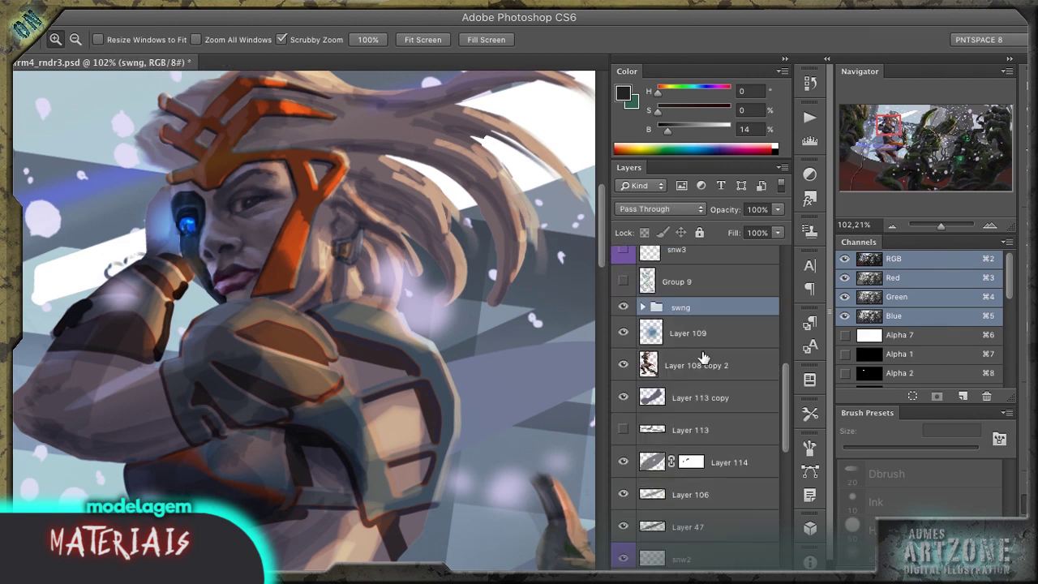
Step: Label Layer 108 copy 2 orange and add a separate layer above it for the helmet pieces
{"action": "right_click", "coordinate": [703, 358]}
{"action": "left_click", "coordinate": [734, 437]}
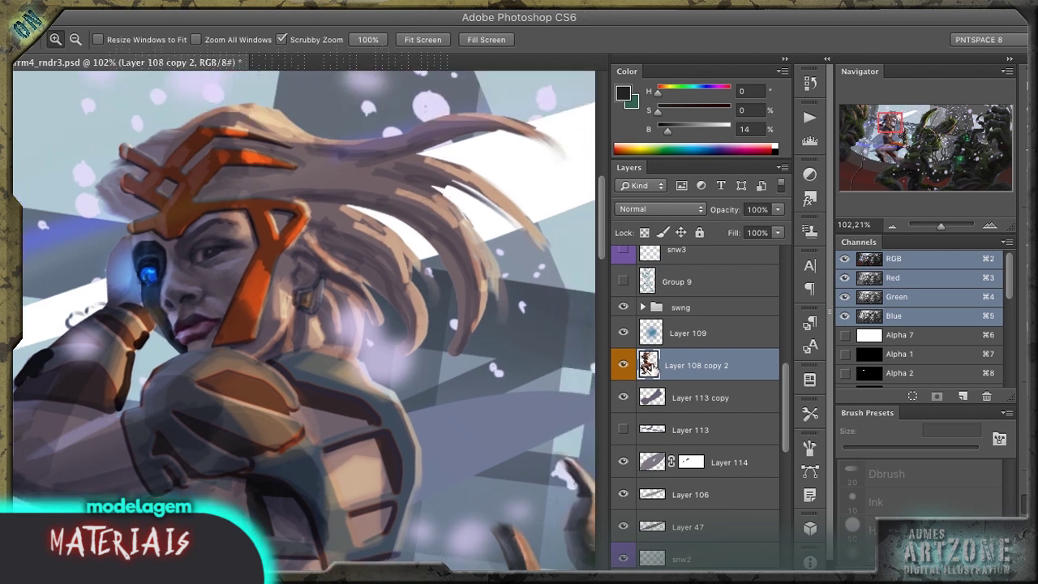
{"action": "key", "text": "shift+b"}
{"action": "key", "text": "ctrl+shift+alt+n"}
{"action": "left_click", "coordinate": [685, 394]}
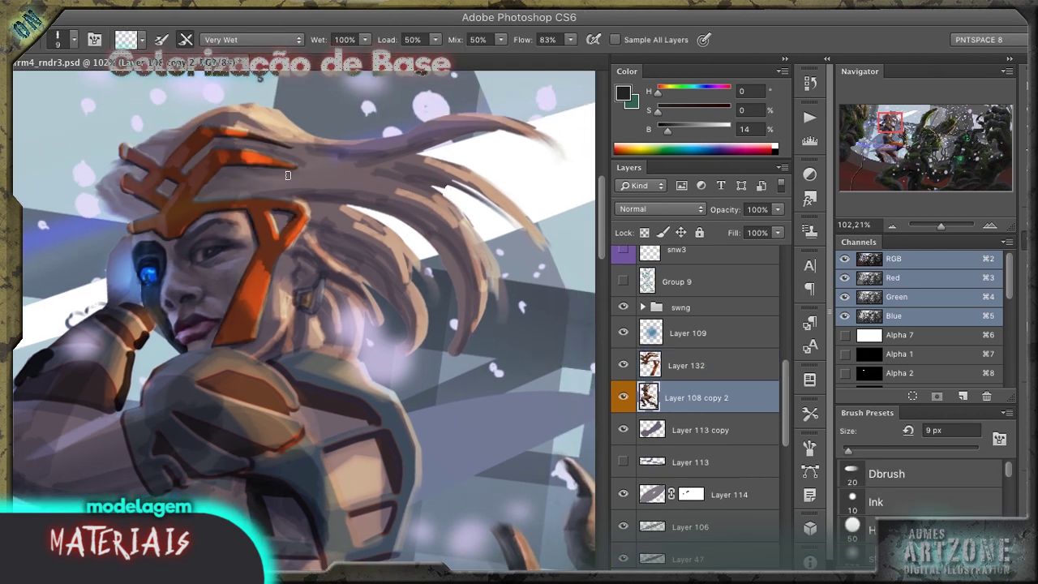
Step: Add a clipped Overlay layer above Layer 108 copy 2 and paint the hair golden brown, H 37, S 73, B 60, at 40 px
{"action": "key", "text": "ctrl+shift+alt+n"}
{"action": "key", "text": "b"}
{"action": "right_click", "coordinate": [687, 398]}
{"action": "left_click", "coordinate": [779, 195]}
{"action": "key", "text": "shift+alt+o"}
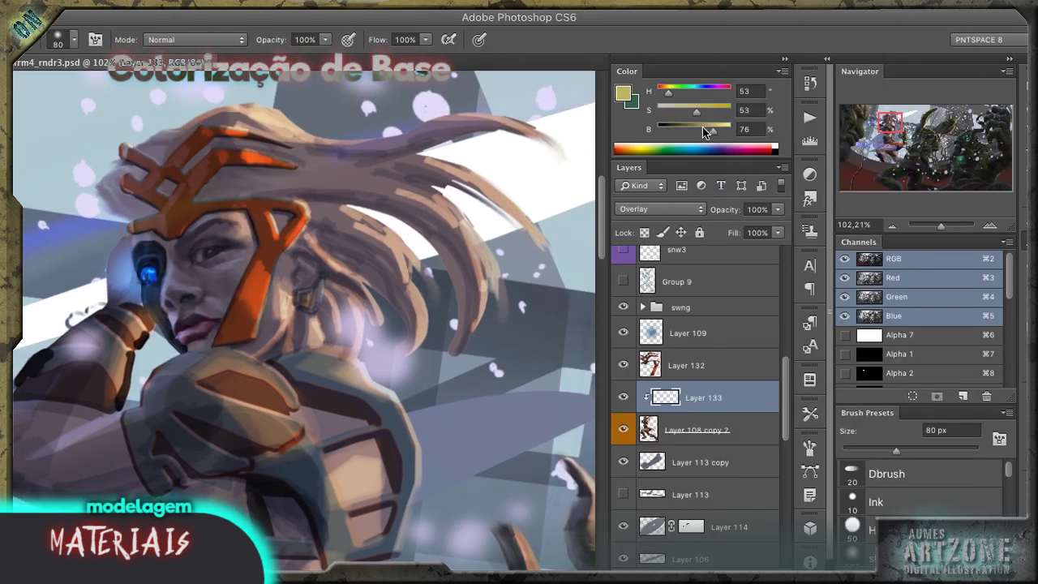
{"action": "mouse_move", "coordinate": [274, 89]}
{"action": "left_mouse_down"}
{"action": "mouse_move", "coordinate": [325, 214]}
{"action": "mouse_move", "coordinate": [488, 144]}
{"action": "left_mouse_up"}
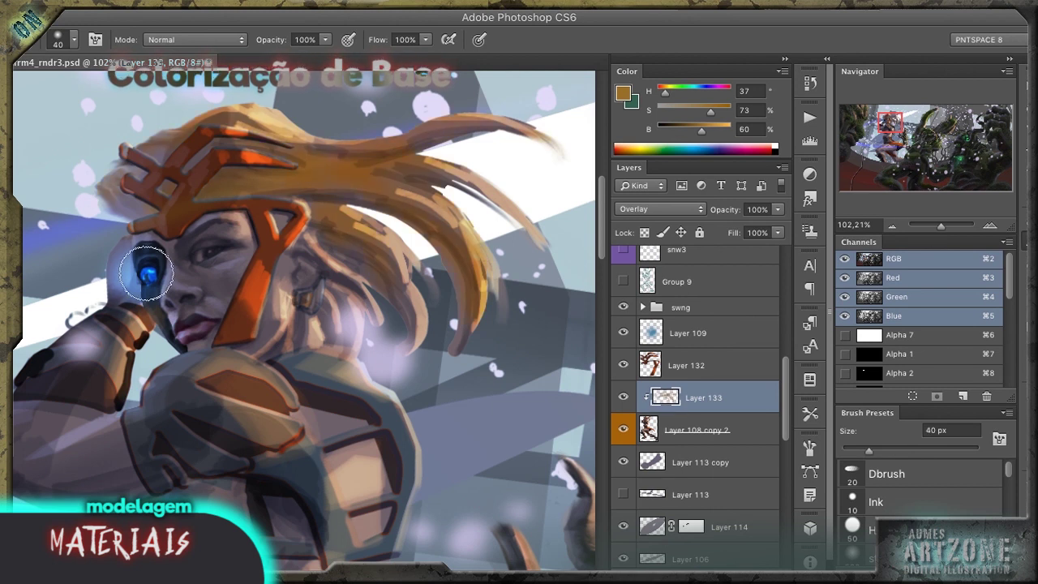
{"action": "mouse_move", "coordinate": [497, 241]}
{"action": "left_mouse_down"}
{"action": "mouse_move", "coordinate": [490, 180]}
{"action": "mouse_move", "coordinate": [577, 113]}
{"action": "left_mouse_up"}
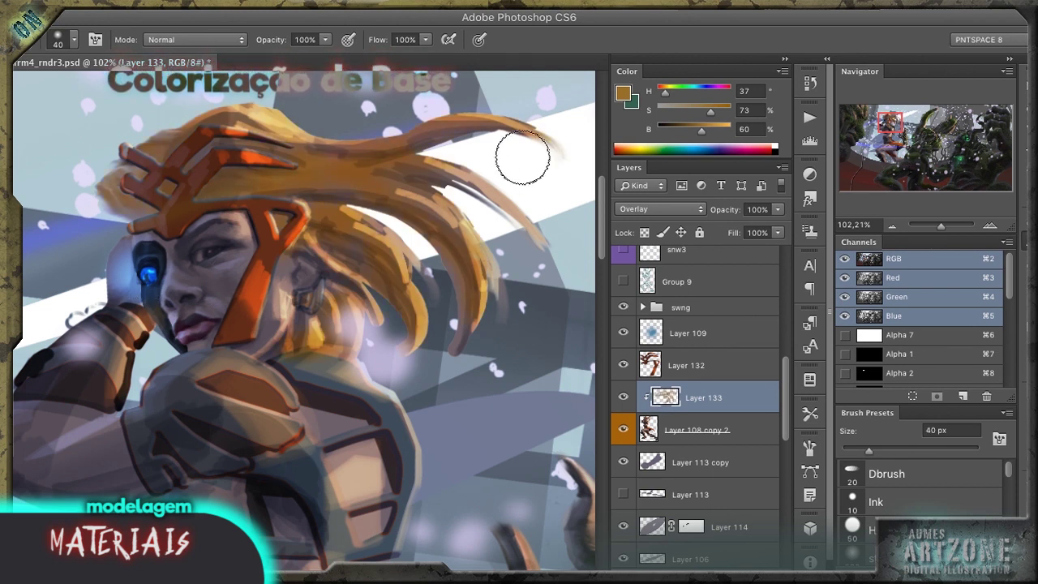
Step: Add a Hue/Saturation adjustment clipped to Layer 132 with hue +20 and saturation -26 to recolour the helmet gold
{"action": "left_click", "coordinate": [698, 578]}
{"action": "left_click", "coordinate": [713, 428]}
{"action": "mouse_move", "coordinate": [690, 339]}
{"action": "left_mouse_down"}
{"action": "mouse_move", "coordinate": [650, 331]}
{"action": "mouse_move", "coordinate": [695, 337]}
{"action": "left_mouse_up"}
{"action": "right_click", "coordinate": [729, 357]}
{"action": "left_click", "coordinate": [784, 195]}
{"action": "double_click", "coordinate": [661, 358]}
{"action": "left_click_drag", "start_coordinate": [646, 366], "coordinate": [661, 366]}
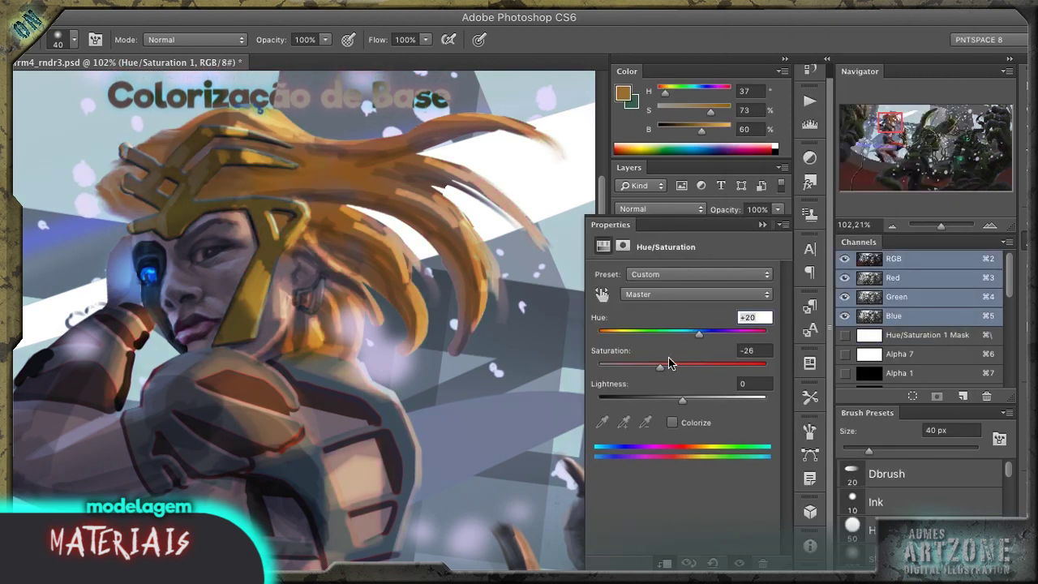
Step: Set the helmet's Hue/Saturation adjustment to Color blending and enable Colorize
{"action": "key", "text": "Escape"}
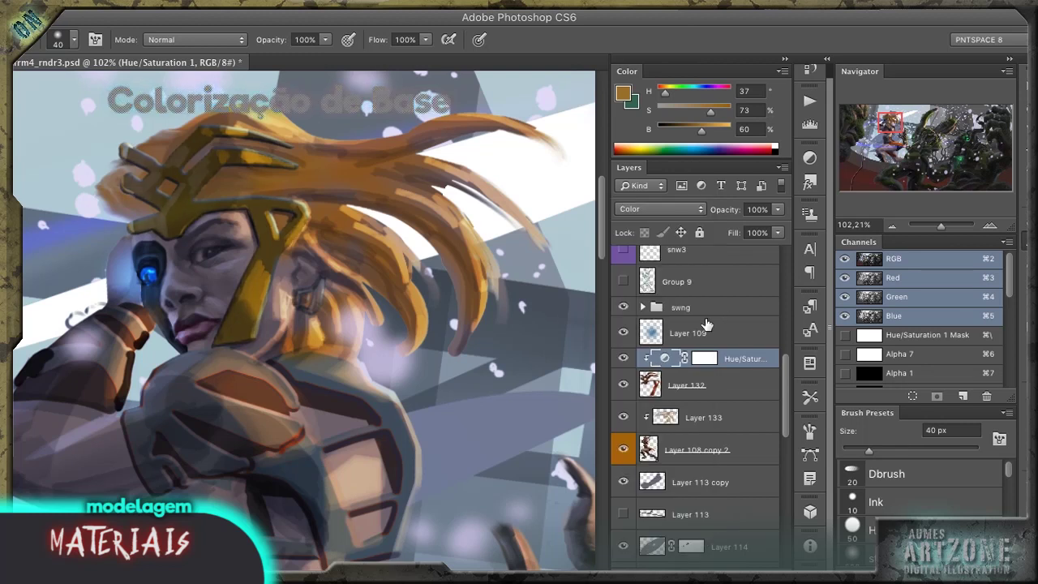
{"action": "double_click", "coordinate": [665, 358]}
{"action": "left_click", "coordinate": [673, 422]}
{"action": "left_click", "coordinate": [762, 225]}
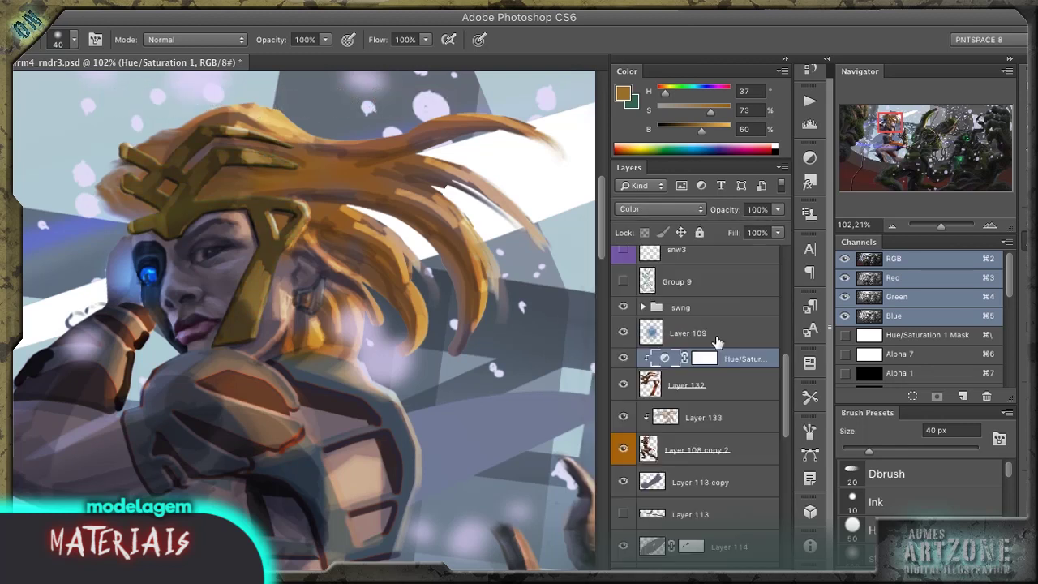
Step: Turn the hair colour on Layer 133 blue and duplicate the layer beneath it, hiding the original
{"action": "left_click", "coordinate": [679, 412]}
{"action": "key", "text": "ctrl+1"}
{"action": "key", "text": "ctrl+minus"}
{"action": "key", "text": "ctrl+minus"}
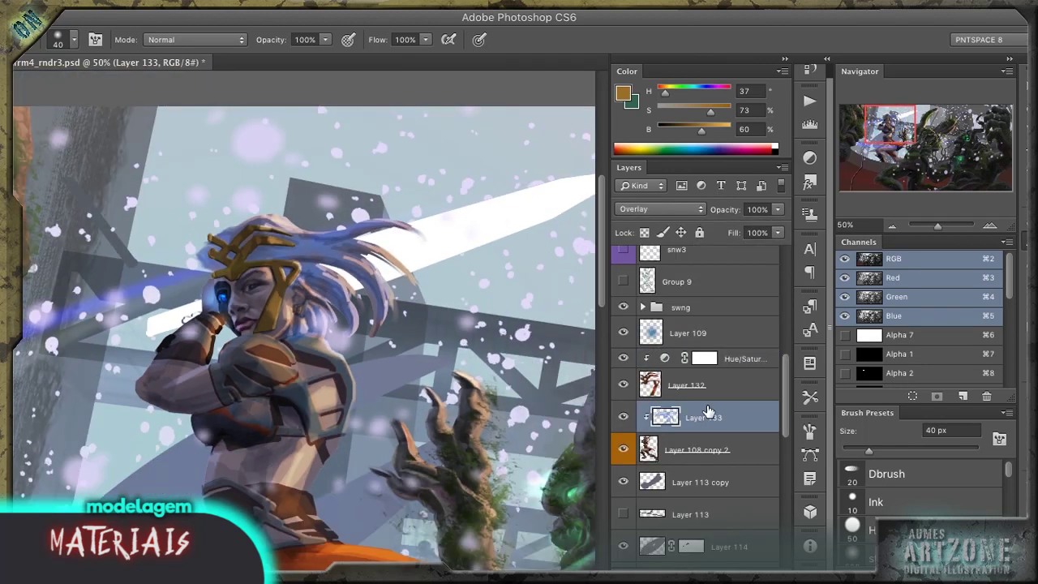
{"action": "left_click_drag", "start_coordinate": [680, 412], "coordinate": [680, 446]}
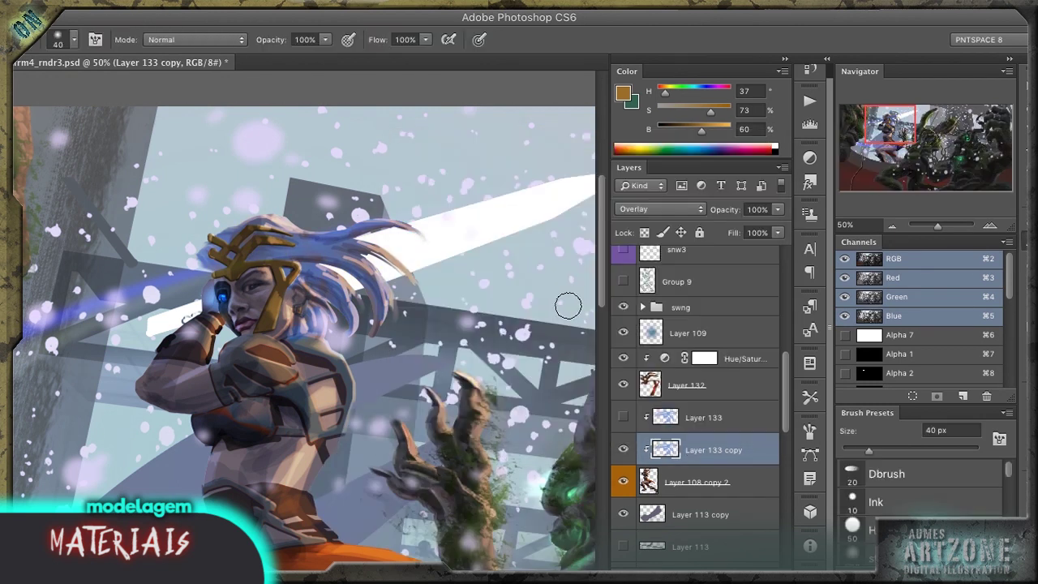
Step: Recolour the hair on Layer 133 copy using Hue/Saturation with hue -24, saturation -32 and lightness -17
{"action": "key", "text": "ctrl+u"}
{"action": "left_click_drag", "start_coordinate": [540, 252], "coordinate": [514, 257]}
{"action": "mouse_move", "coordinate": [537, 347]}
{"action": "left_mouse_down"}
{"action": "mouse_move", "coordinate": [550, 348]}
{"action": "mouse_move", "coordinate": [527, 349]}
{"action": "left_mouse_up"}
{"action": "left_click_drag", "start_coordinate": [566, 139], "coordinate": [729, 185]}
{"action": "left_click_drag", "start_coordinate": [707, 345], "coordinate": [677, 346]}
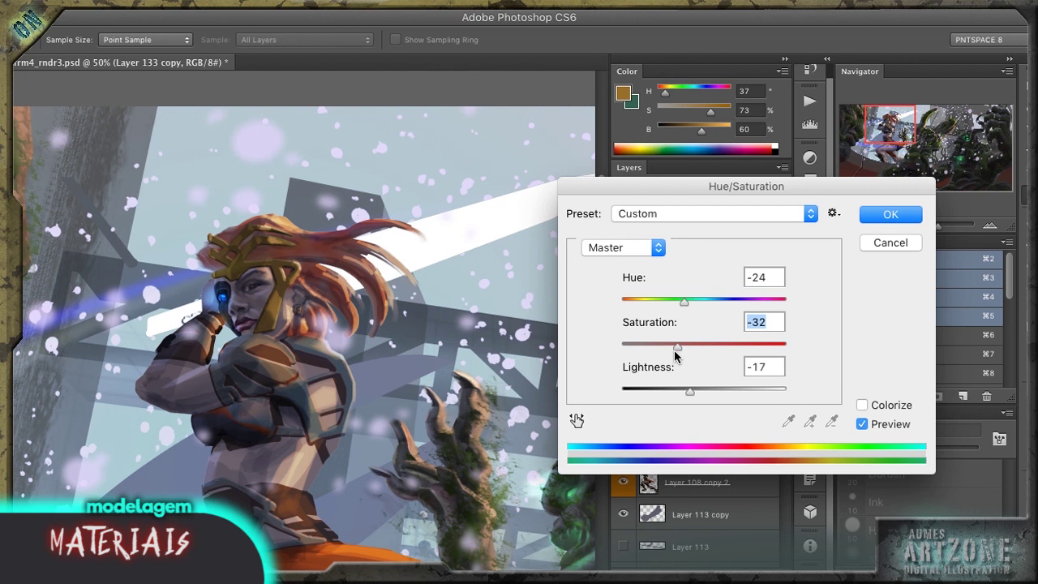
{"action": "key", "text": "Return"}
{"action": "key", "text": "b"}
{"action": "key", "text": "ctrl+minus"}
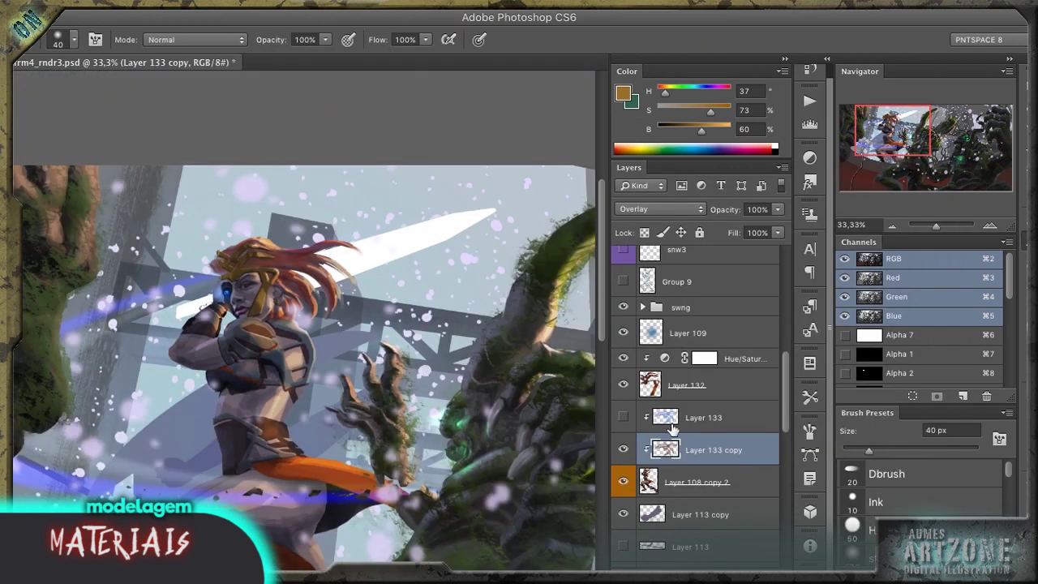
Step: Strengthen the red hair colour by duplicating Layer 133 copy and merging the two copies
{"action": "key", "text": "ctrl+j"}
{"action": "left_click", "coordinate": [623, 450], "text": "alt"}
{"action": "left_click", "coordinate": [624, 451], "text": "alt"}
{"action": "key", "text": "Delete"}
Step: Clean up the hair colour around the loose strands with the Mixer Brush and a 6 px eraser
{"action": "key", "text": "z"}
{"action": "left_click_drag", "start_coordinate": [486, 209], "coordinate": [240, 197]}
{"action": "key", "text": "shift+b"}
{"action": "key", "text": "e"}
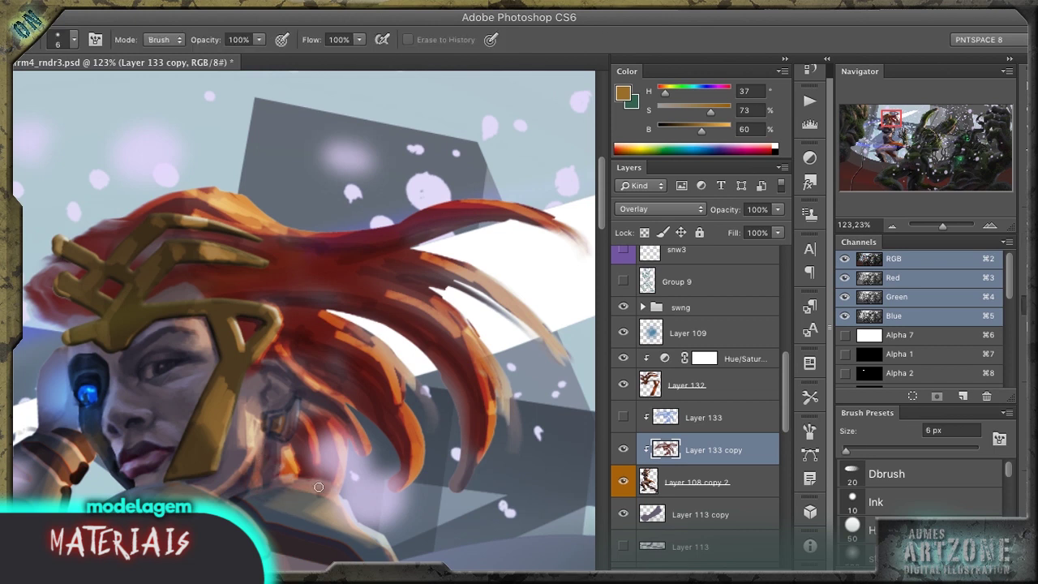
{"action": "left_click_drag", "start_coordinate": [383, 384], "coordinate": [402, 361]}
Step: Release Layer 133's clipping, merge the red hair colour into Layer 108 copy 2, and save the document
{"action": "right_click", "coordinate": [714, 418]}
{"action": "left_click", "coordinate": [763, 194]}
{"action": "key", "text": "Delete"}
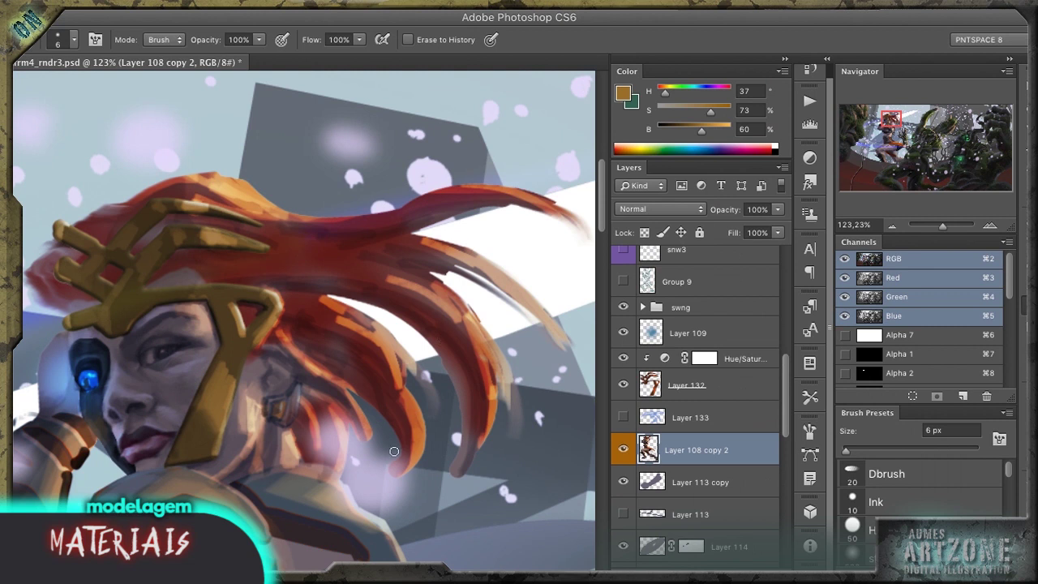
{"action": "key", "text": "super+s"}
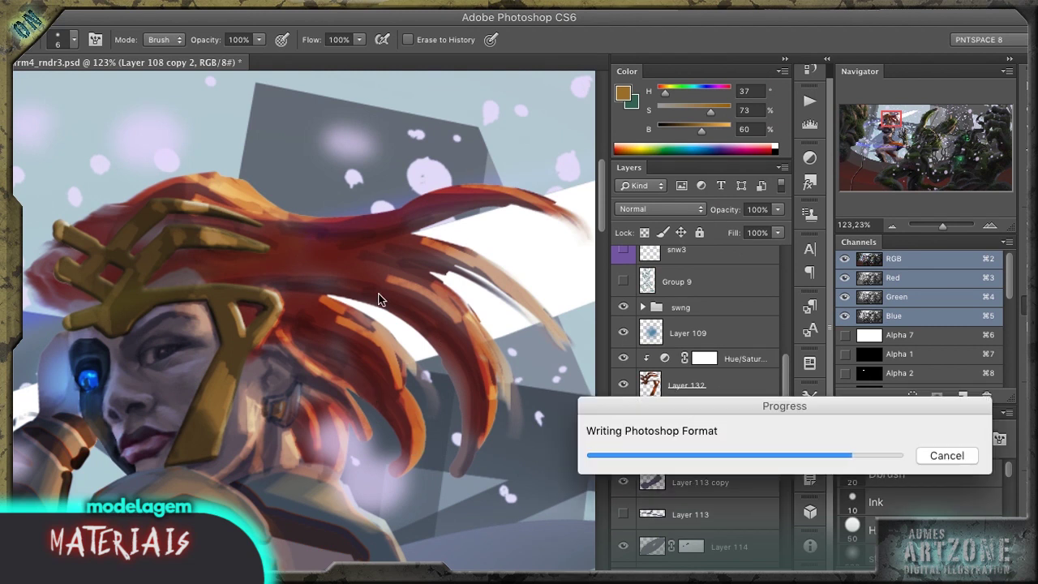
Step: Hide the snw snow layer to clear the view of the woman's raised forearm
{"action": "scroll", "coordinate": [301, 344], "scroll_direction": "down", "scroll_amount": 5}
{"action": "scroll", "coordinate": [301, 344], "scroll_direction": "left", "scroll_amount": 4}
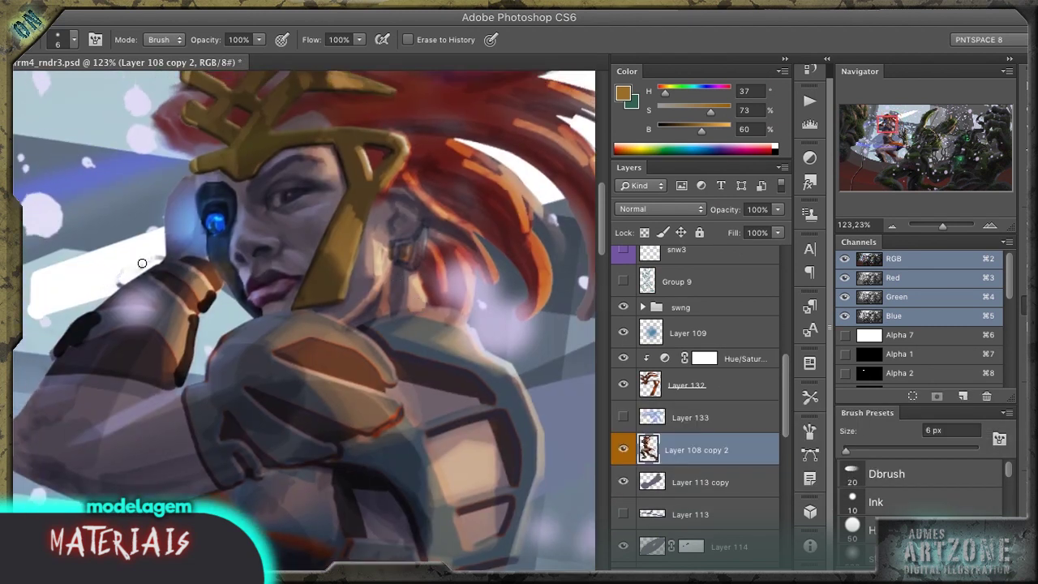
{"action": "left_click", "coordinate": [811, 455]}
{"action": "left_click", "coordinate": [811, 455]}
{"action": "left_click_drag", "start_coordinate": [240, 435], "coordinate": [272, 285]}
{"action": "mouse_move", "coordinate": [500, 477]}
{"action": "left_mouse_down"}
{"action": "mouse_move", "coordinate": [324, 365]}
{"action": "mouse_move", "coordinate": [243, 243]}
{"action": "mouse_move", "coordinate": [284, 203]}
{"action": "left_mouse_up"}
{"action": "key", "text": "z"}
{"action": "left_click_drag", "start_coordinate": [787, 377], "coordinate": [787, 308]}
{"action": "left_click_drag", "start_coordinate": [243, 365], "coordinate": [378, 258]}
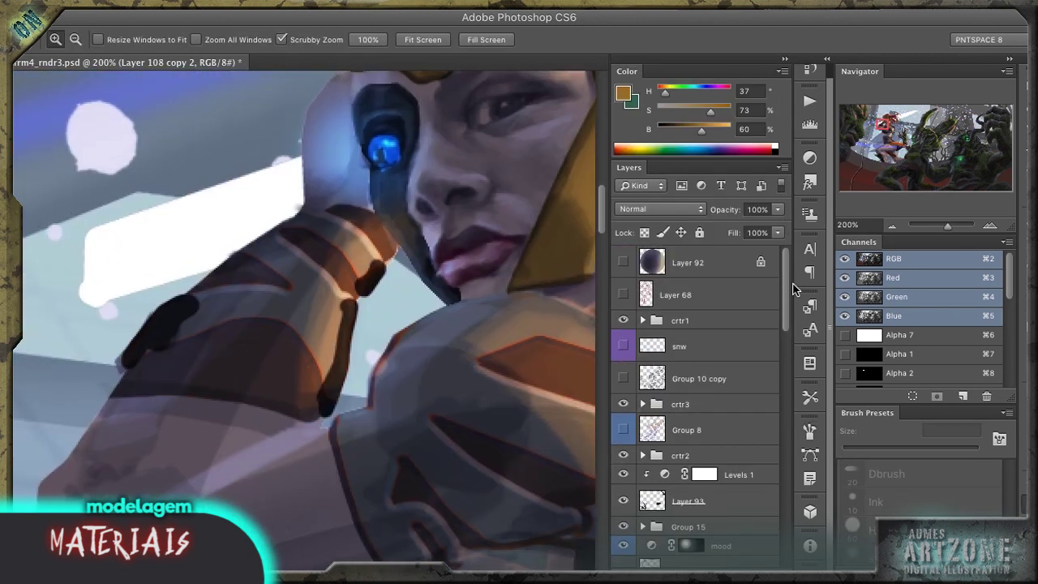
Step: Paint over the black patch on the forearm guard in blue-grey, H 231, S 21, B 26, with a 7 px brush
{"action": "scroll", "coordinate": [726, 463], "scroll_direction": "down", "scroll_amount": 3}
{"action": "key", "text": "b"}
{"action": "key", "text": "bracketleft"}
{"action": "key", "text": "bracketleft"}
{"action": "key", "text": "bracketleft"}
{"action": "key", "text": "bracketleft"}
{"action": "key", "text": "bracketleft"}
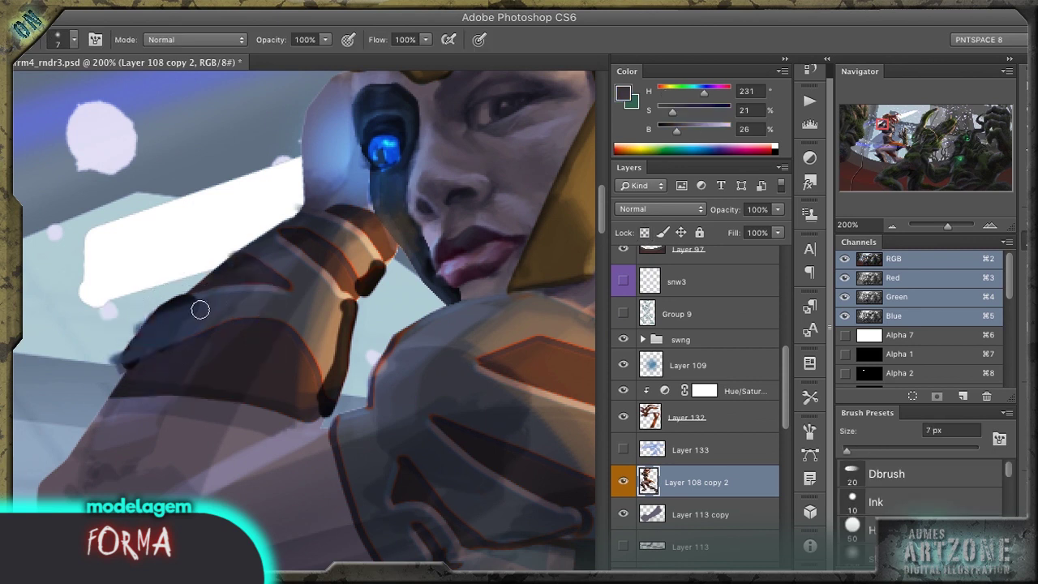
Step: Hide the mood adjustment layer and lock transparent pixels on Layer 108 copy 2
{"action": "scroll", "coordinate": [783, 298], "scroll_direction": "up", "scroll_amount": 6}
{"action": "left_click", "coordinate": [730, 352]}
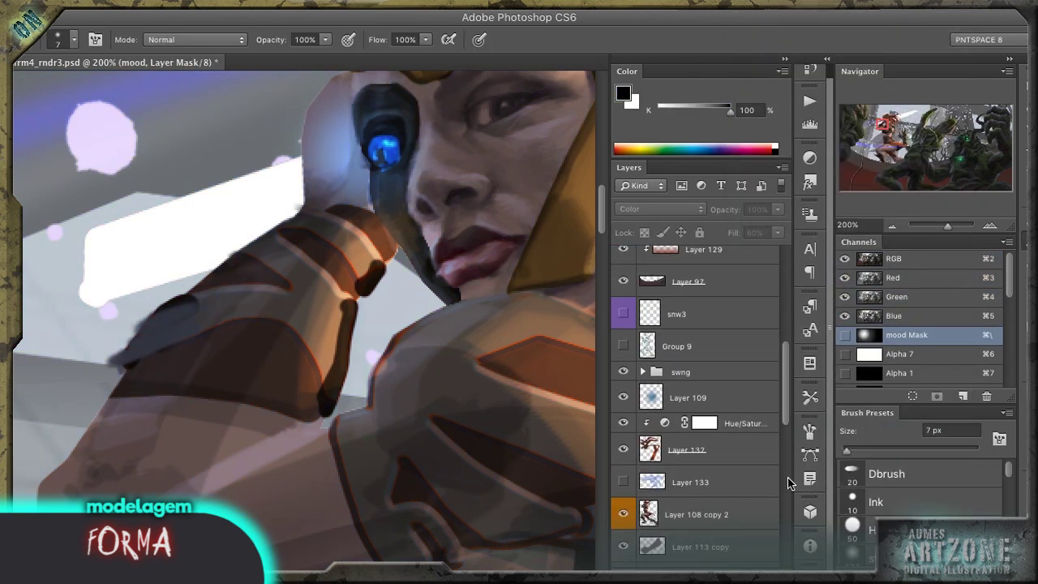
{"action": "key", "text": "ctrl+z"}
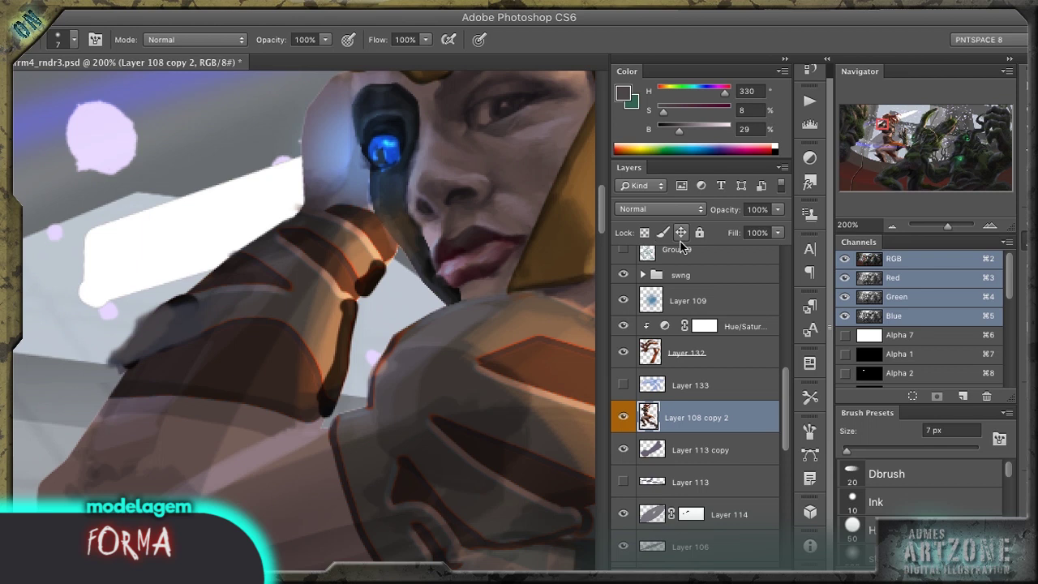
{"action": "left_click", "coordinate": [645, 232]}
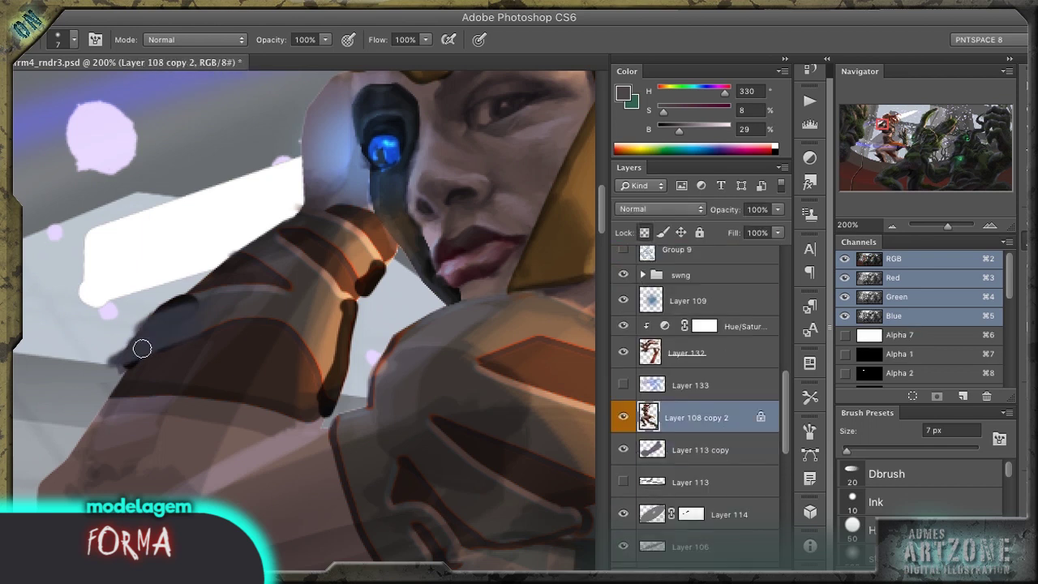
Step: Paint over the forearm guard's dark patches and black edges with colours sampled from the armour
{"action": "left_click", "coordinate": [272, 249], "text": "alt"}
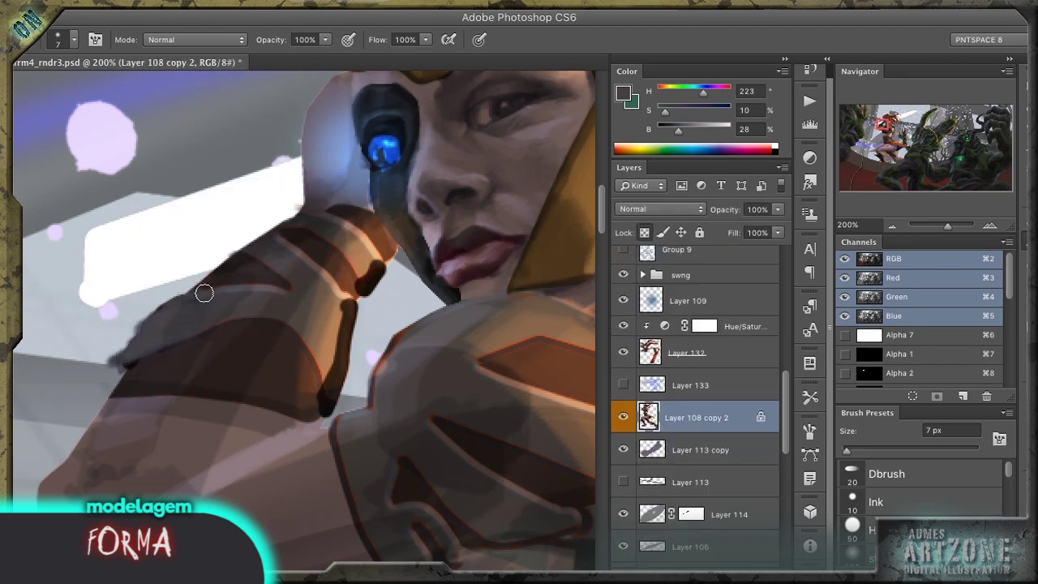
{"action": "left_click", "coordinate": [125, 359], "text": "alt"}
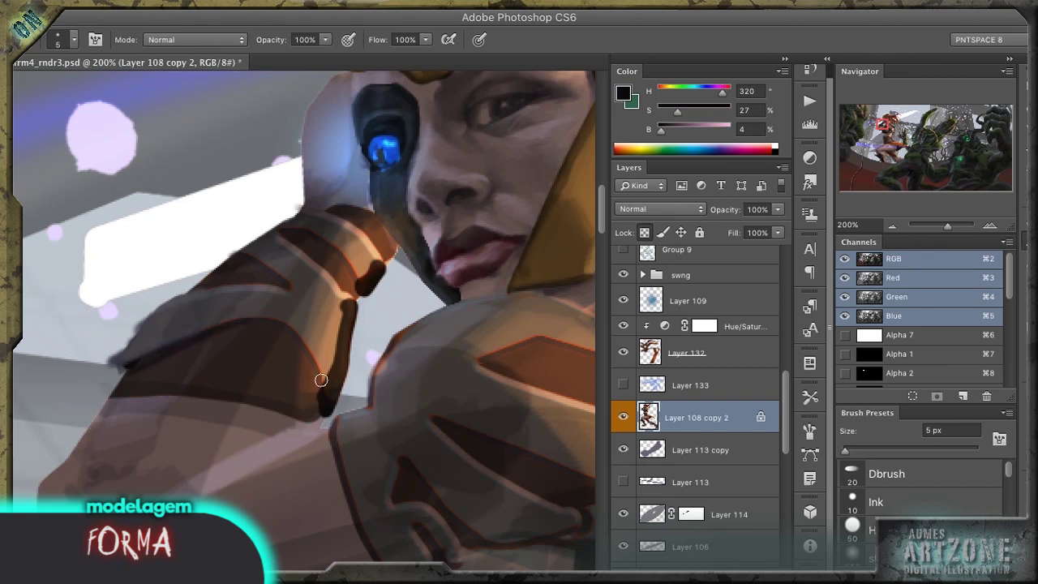
{"action": "left_click", "coordinate": [348, 328], "text": "alt"}
{"action": "left_click_drag", "start_coordinate": [348, 328], "coordinate": [329, 378]}
{"action": "mouse_move", "coordinate": [290, 203]}
{"action": "left_mouse_down"}
{"action": "mouse_move", "coordinate": [262, 228]}
{"action": "mouse_move", "coordinate": [280, 222]}
{"action": "left_mouse_up"}
{"action": "left_click", "coordinate": [258, 217], "text": "alt"}
Step: Blend the forearm guard's shading with Smudge at 90% strength and the Mixer Brush, and trim its outer edge with a 6 px eraser
{"action": "key", "text": "r"}
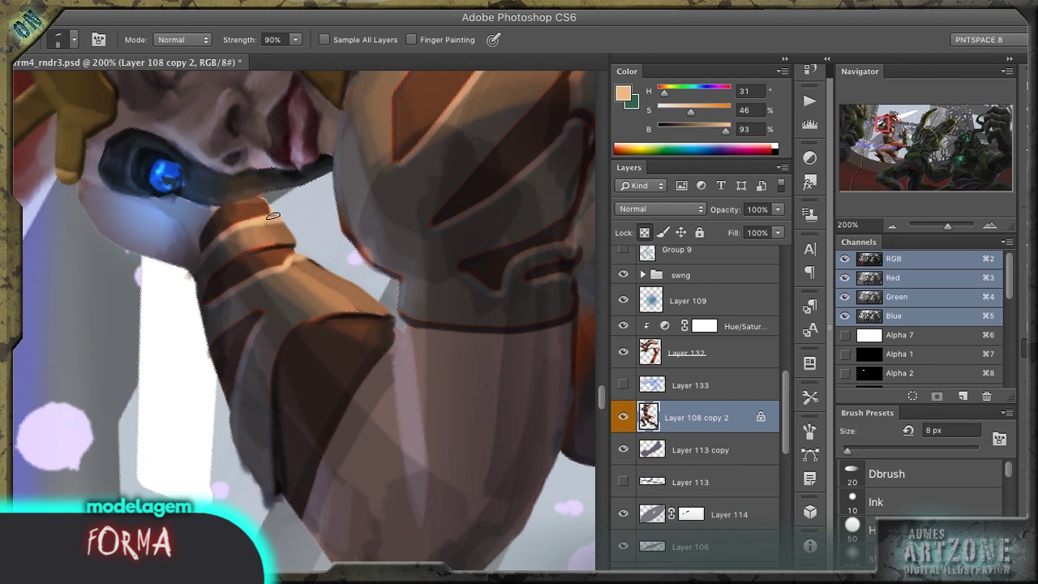
{"action": "left_click_drag", "start_coordinate": [363, 232], "coordinate": [301, 301]}
{"action": "key", "text": "b"}
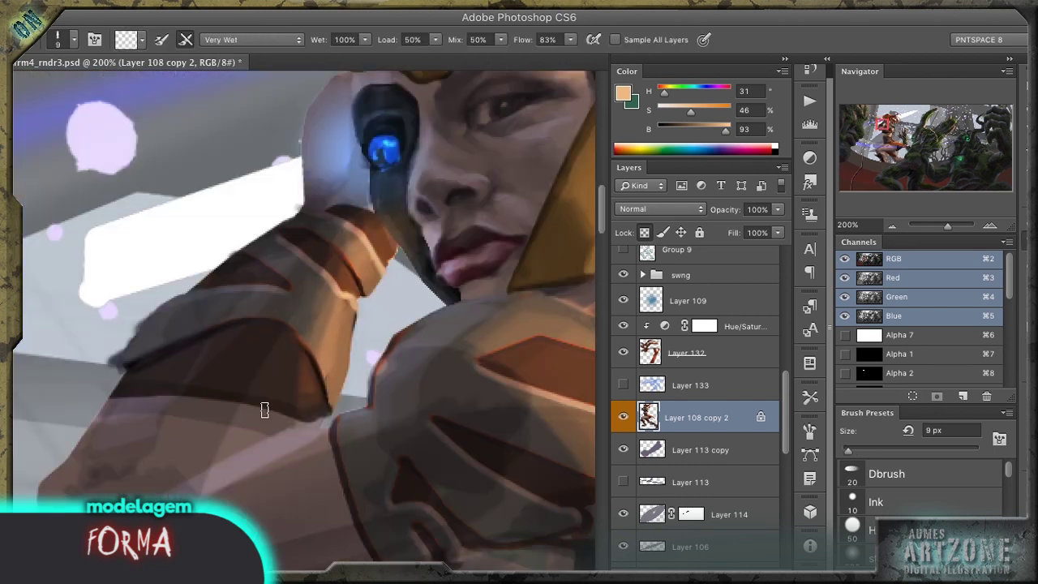
{"action": "key", "text": "e"}
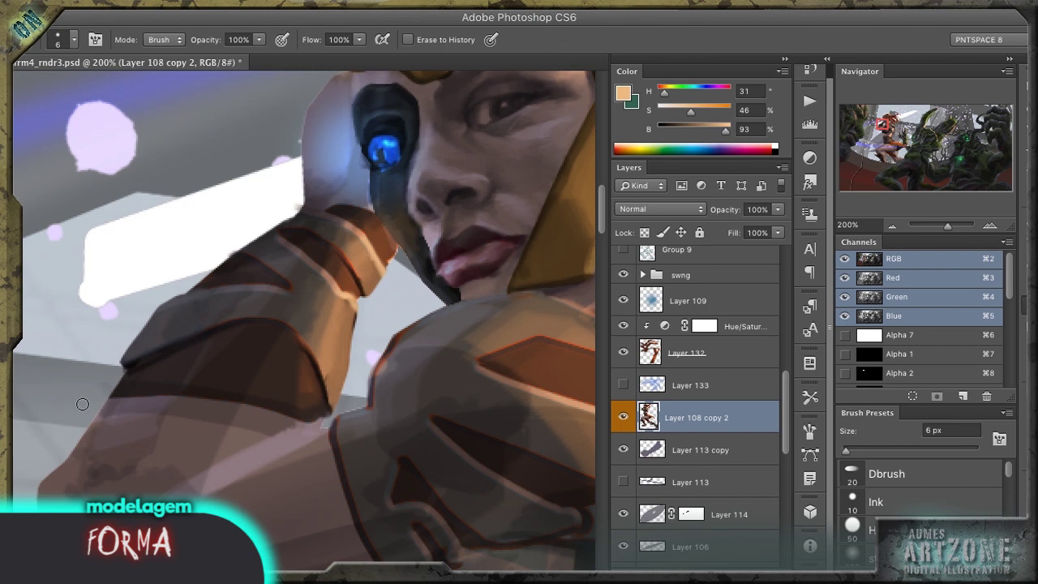
Step: Load the forearm armour selection from an alpha channel, lock transparent pixels on Layer 108 copy 2, and deselect
{"action": "key", "text": "b"}
{"action": "left_click", "coordinate": [869, 373], "text": "ctrl"}
{"action": "scroll", "coordinate": [872, 372], "scroll_direction": "down", "scroll_amount": 2}
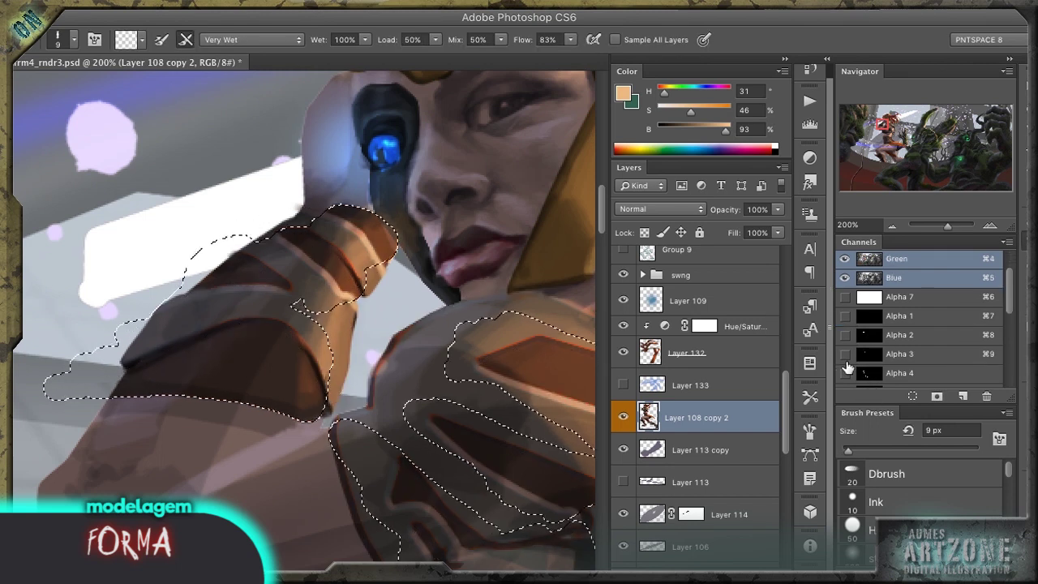
{"action": "key", "text": "slash"}
{"action": "key", "text": "o"}
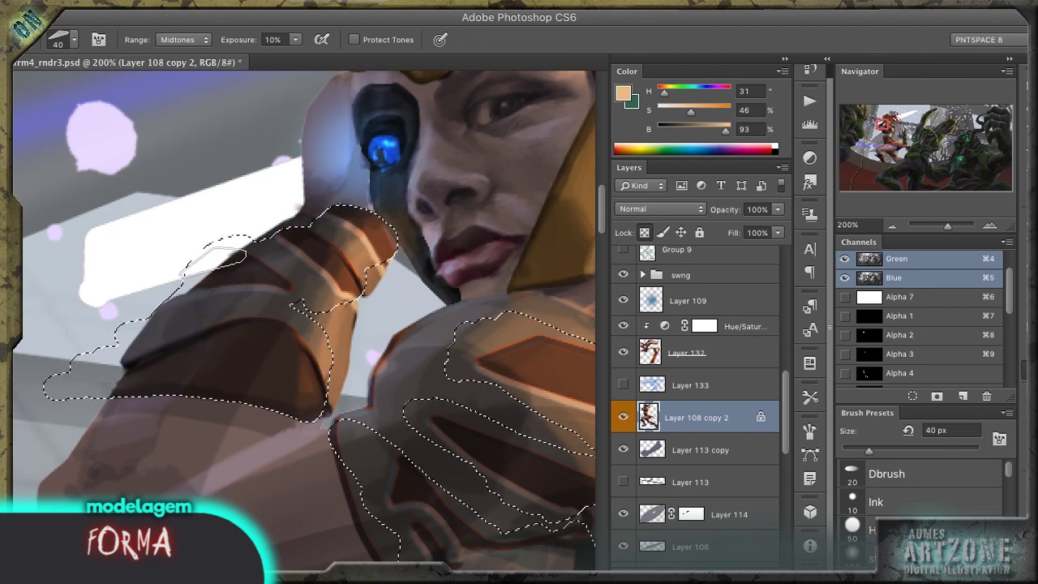
{"action": "key", "text": "ctrl+d"}
Step: Blend the skin shading on the elbow and upper arm with the Mixer Brush at up to 15 px
{"action": "key", "text": "b"}
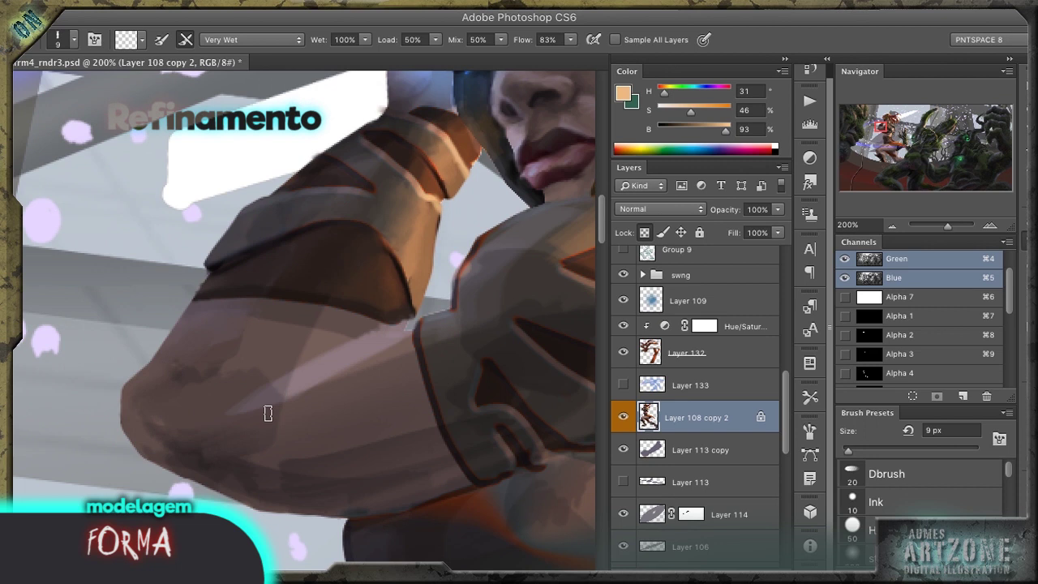
{"action": "scroll", "coordinate": [268, 414], "scroll_direction": "down", "scroll_amount": 3}
{"action": "scroll", "coordinate": [283, 310], "scroll_direction": "up", "scroll_amount": 2}
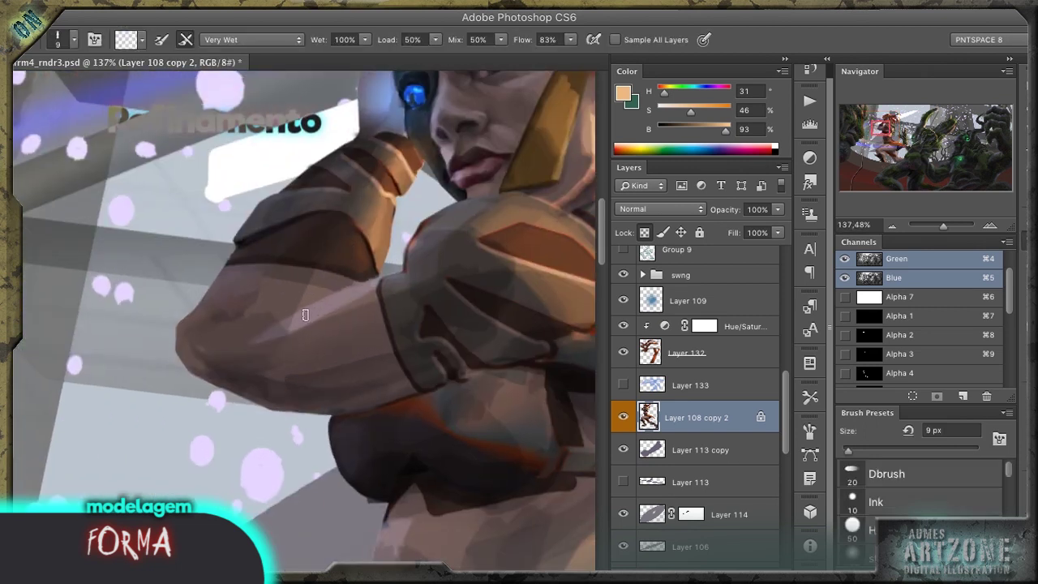
{"action": "key", "text": "bracketright"}
{"action": "key", "text": "bracketright"}
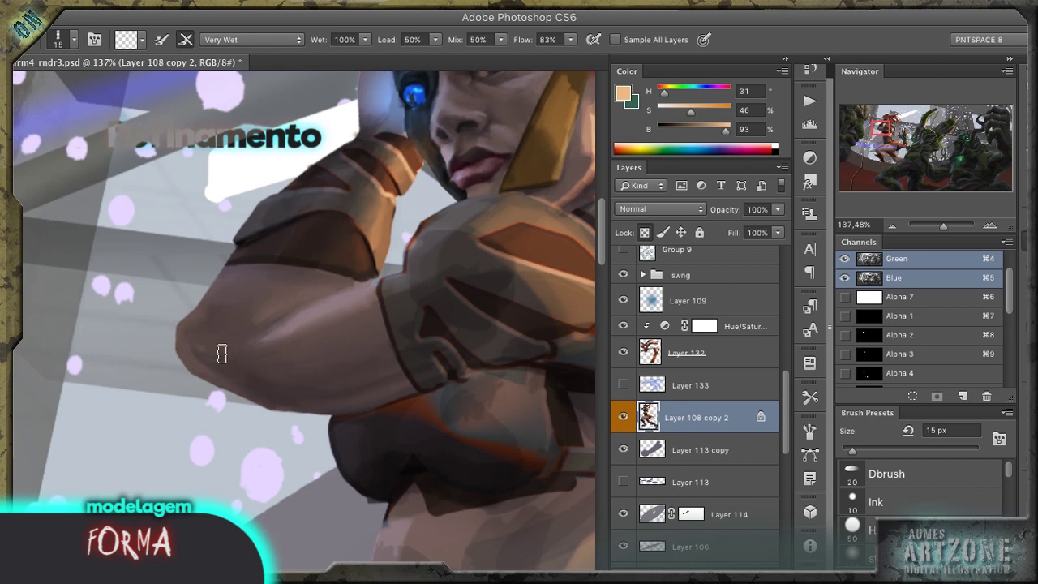
{"action": "left_click_drag", "start_coordinate": [392, 298], "coordinate": [218, 398]}
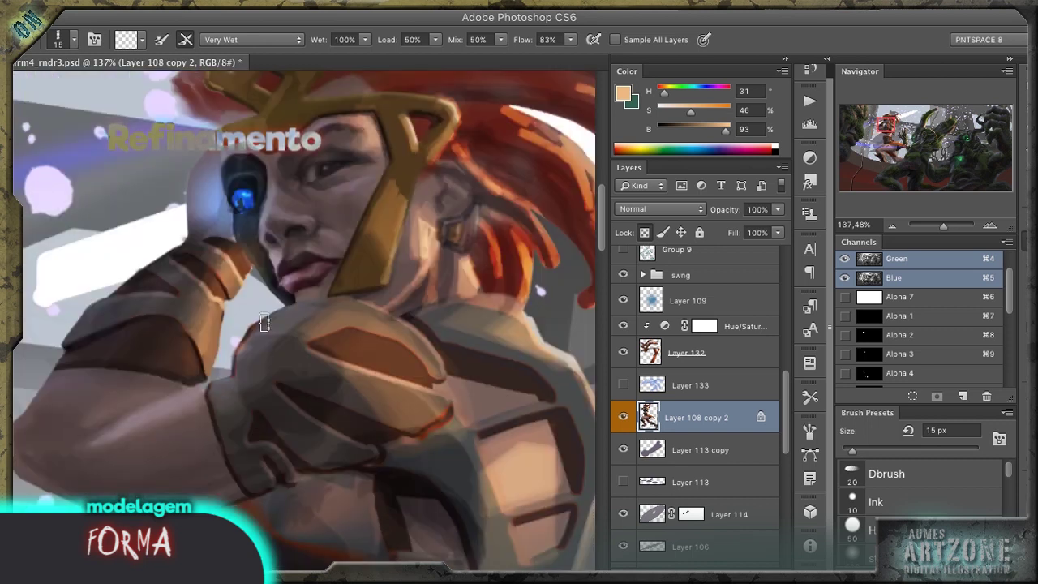
Step: Soften the shoulder guard's upper contour and lower edge with a 9 px Mixer Brush
{"action": "key", "text": "bracketleft"}
{"action": "key", "text": "bracketleft"}
{"action": "key", "text": "bracketleft"}
{"action": "key", "text": "bracketleft"}
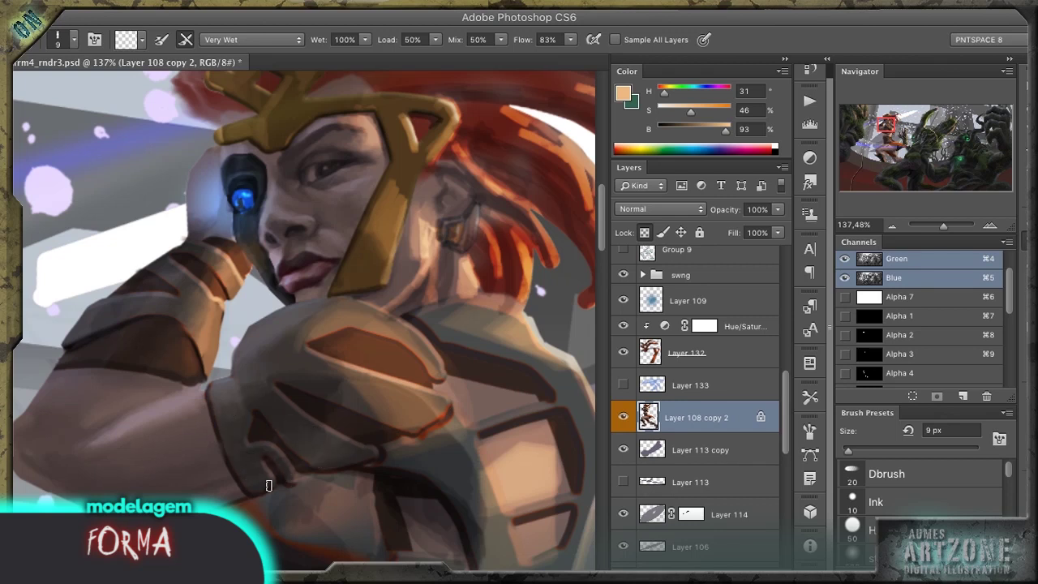
Step: Blend the arm and shoulder plates inside their alpha-channel selection with a 20 px Mixer Brush and 15 px Smudge at 90% strength, and deselect
{"action": "left_click", "coordinate": [875, 341], "text": "ctrl"}
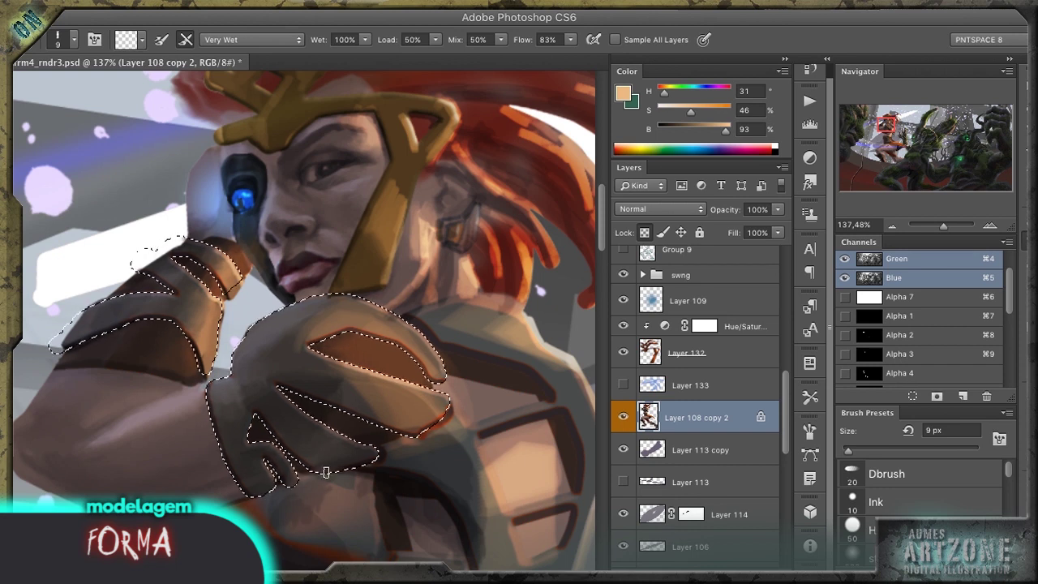
{"action": "key", "text": "bracketright"}
{"action": "key", "text": "bracketright"}
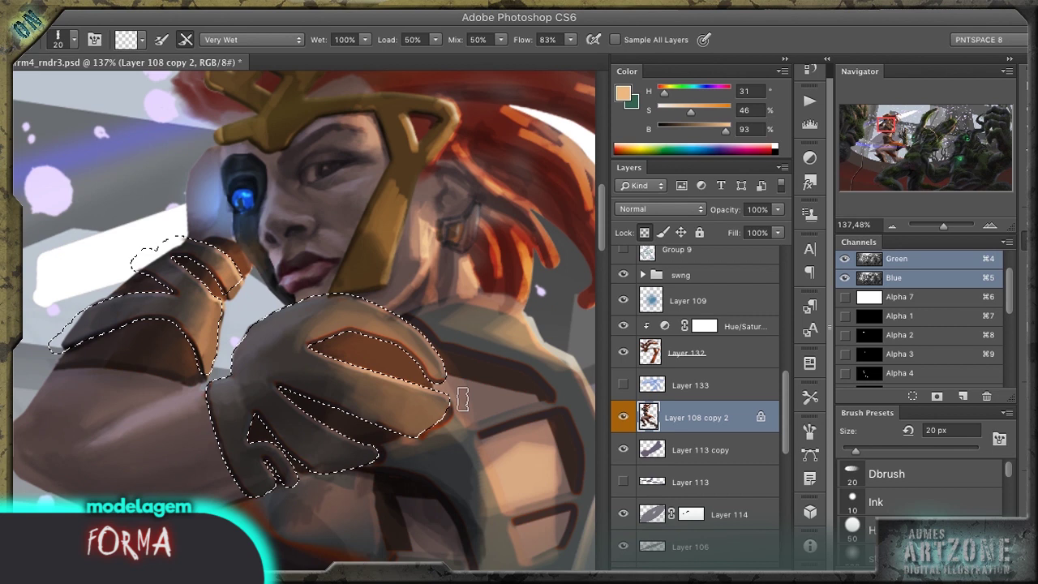
{"action": "key", "text": "r"}
{"action": "key", "text": "bracketright"}
{"action": "key", "text": "bracketright"}
{"action": "key", "text": "bracketright"}
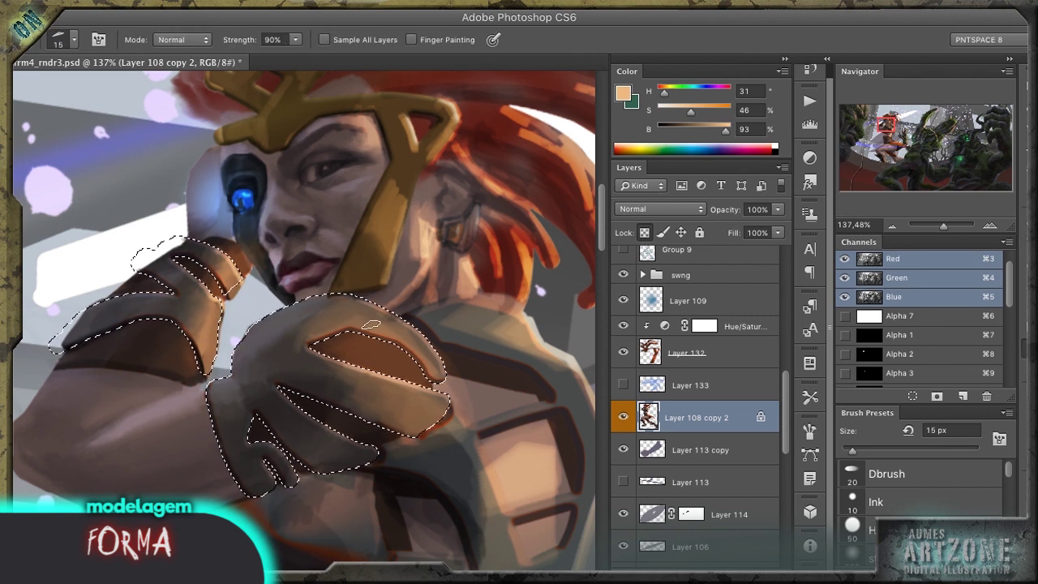
{"action": "key", "text": "alt+bracketright"}
{"action": "key", "text": "alt+bracketleft"}
{"action": "key", "text": "b"}
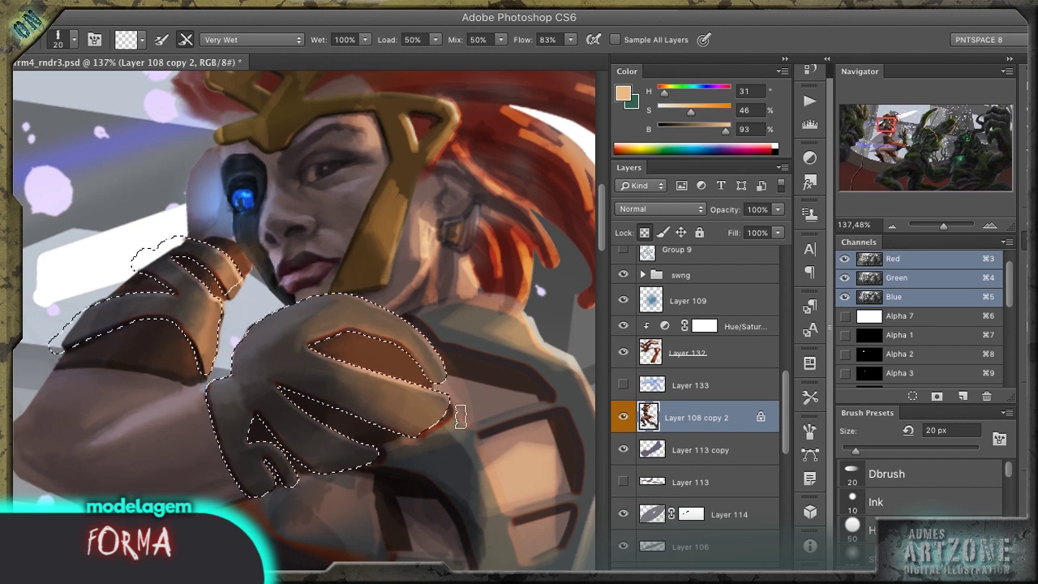
{"action": "scroll", "coordinate": [329, 399], "scroll_direction": "down", "scroll_amount": 10}
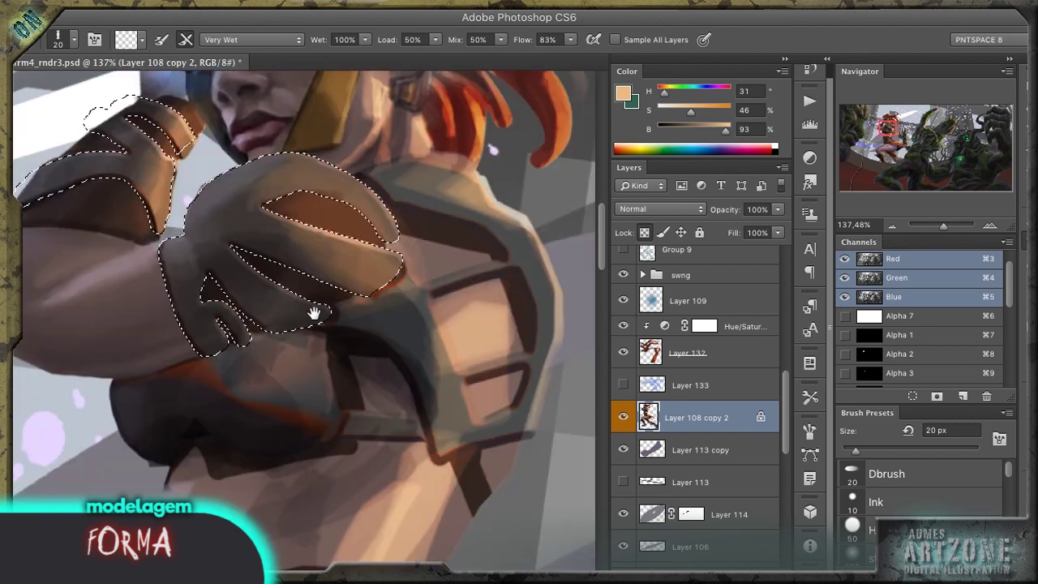
{"action": "key", "text": "ctrl+d"}
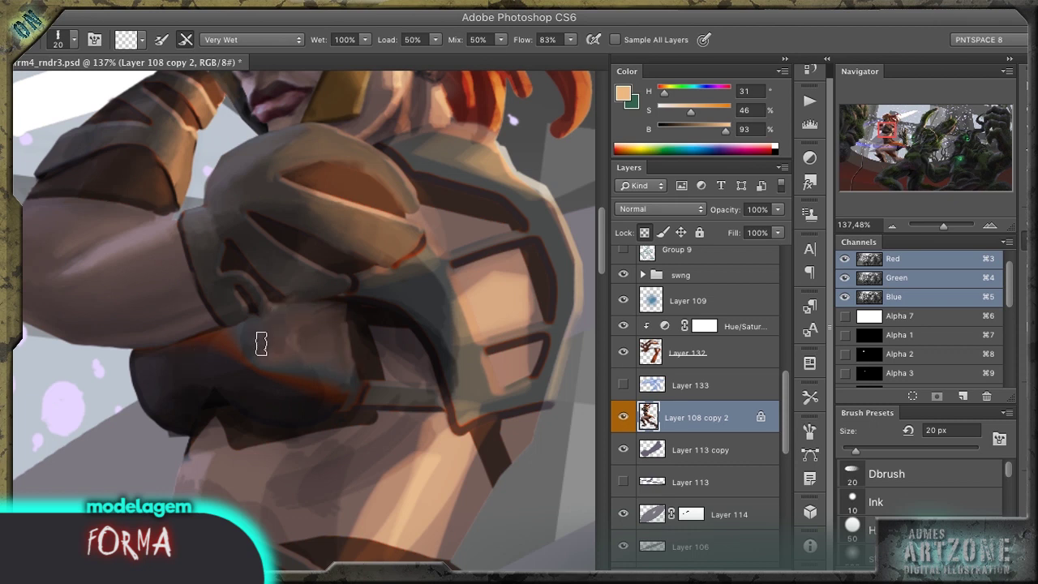
Step: Desaturate the chest armour's orange with a 30 px Sponge at 30% flow and smooth its shading with a 15 px Smudge brush
{"action": "key", "text": "o"}
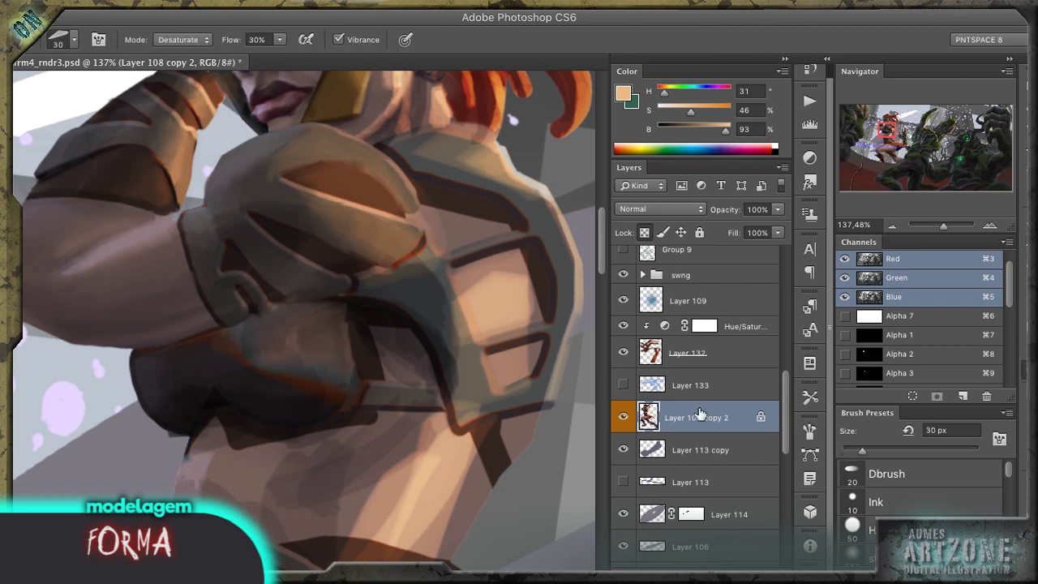
{"action": "key", "text": "r"}
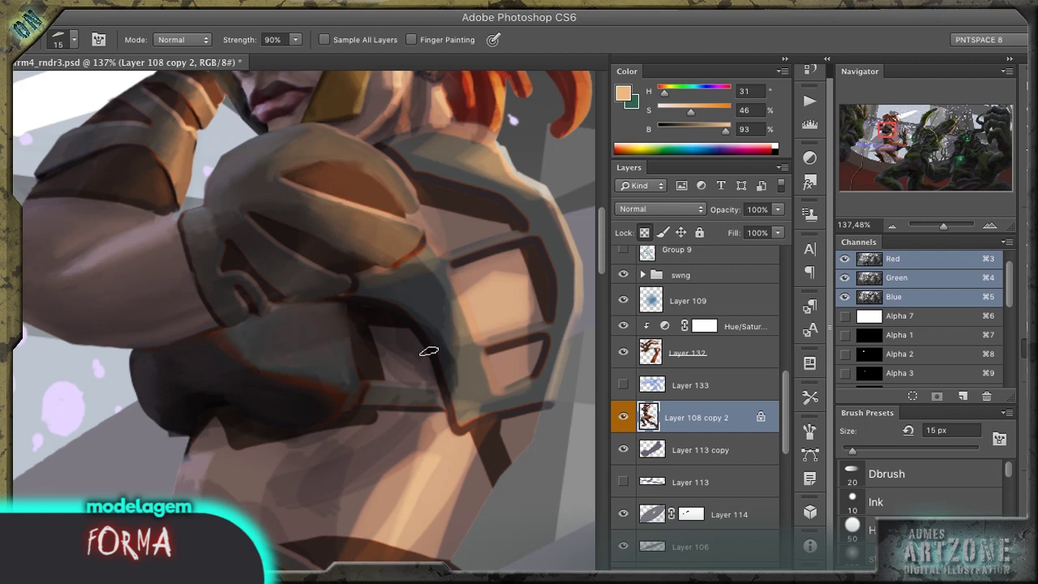
{"action": "mouse_move", "coordinate": [219, 416]}
{"action": "left_mouse_down"}
{"action": "mouse_move", "coordinate": [243, 450]}
{"action": "mouse_move", "coordinate": [380, 412]}
{"action": "left_mouse_up"}
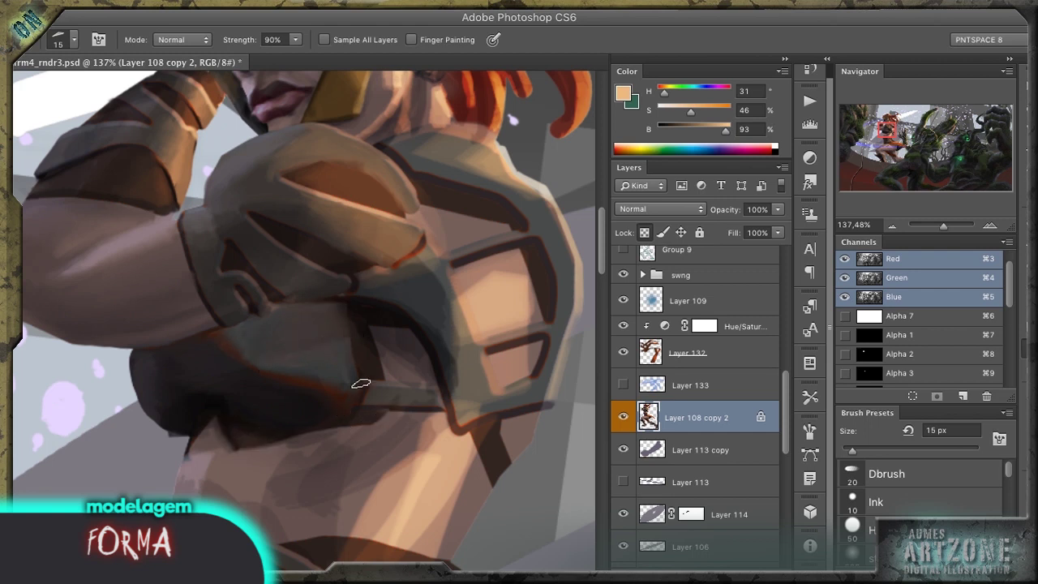
{"action": "left_click_drag", "start_coordinate": [431, 379], "coordinate": [398, 369]}
Step: Load the back armour frame's selection without the arm guard and blend its edges and shading with the Mixer Brush at 20 and 9 px
{"action": "left_click", "coordinate": [873, 362], "text": "super"}
{"action": "key", "text": "b"}
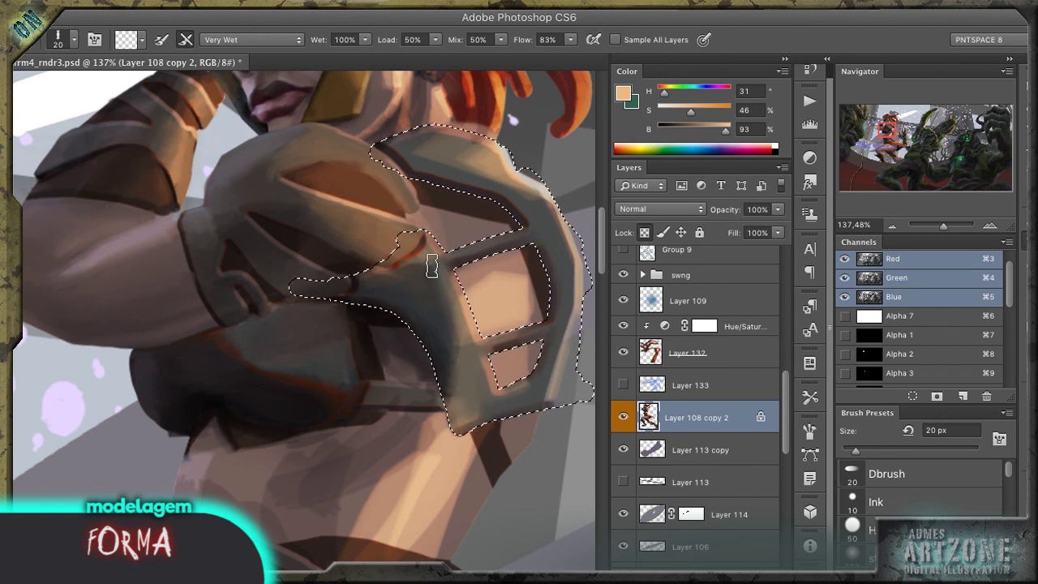
{"action": "left_click", "coordinate": [869, 361], "text": "super"}
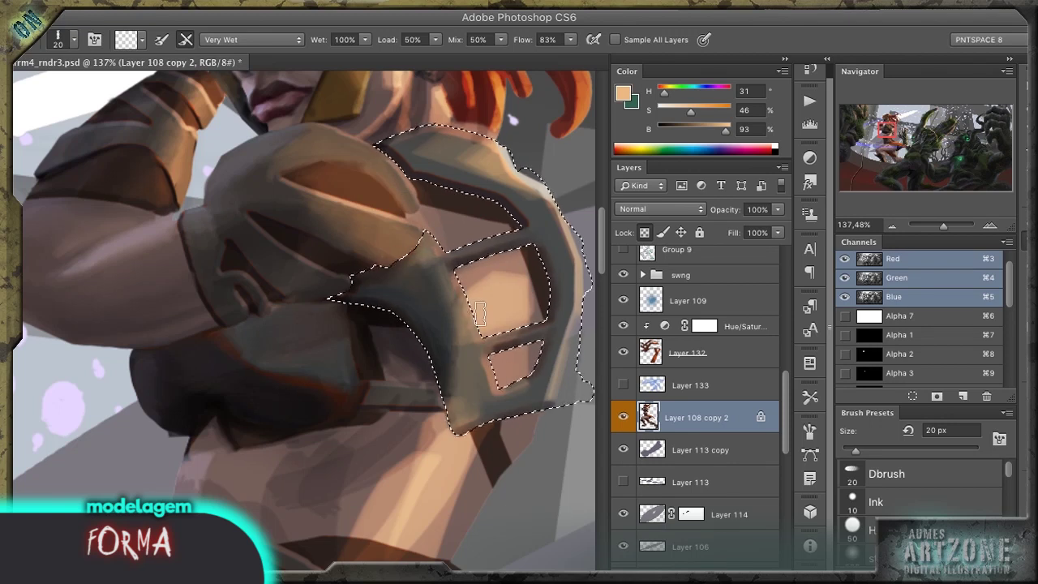
{"action": "mouse_move", "coordinate": [493, 348]}
{"action": "left_mouse_down"}
{"action": "mouse_move", "coordinate": [519, 243]}
{"action": "mouse_move", "coordinate": [486, 203]}
{"action": "mouse_move", "coordinate": [493, 181]}
{"action": "mouse_move", "coordinate": [422, 150]}
{"action": "left_mouse_up"}
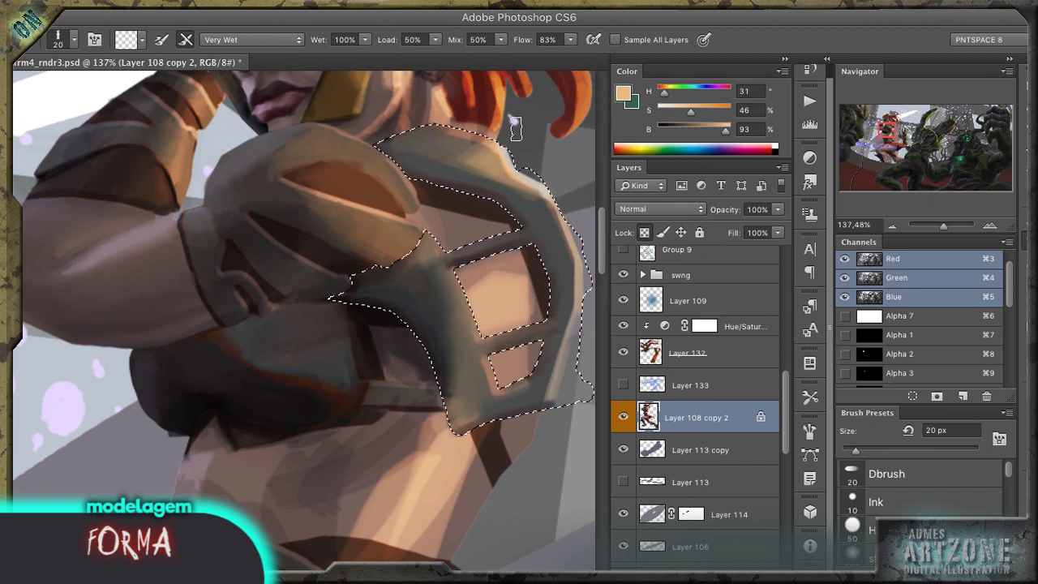
{"action": "left_click_drag", "start_coordinate": [421, 114], "coordinate": [259, 165]}
{"action": "key", "text": "bracketleft"}
{"action": "key", "text": "bracketleft"}
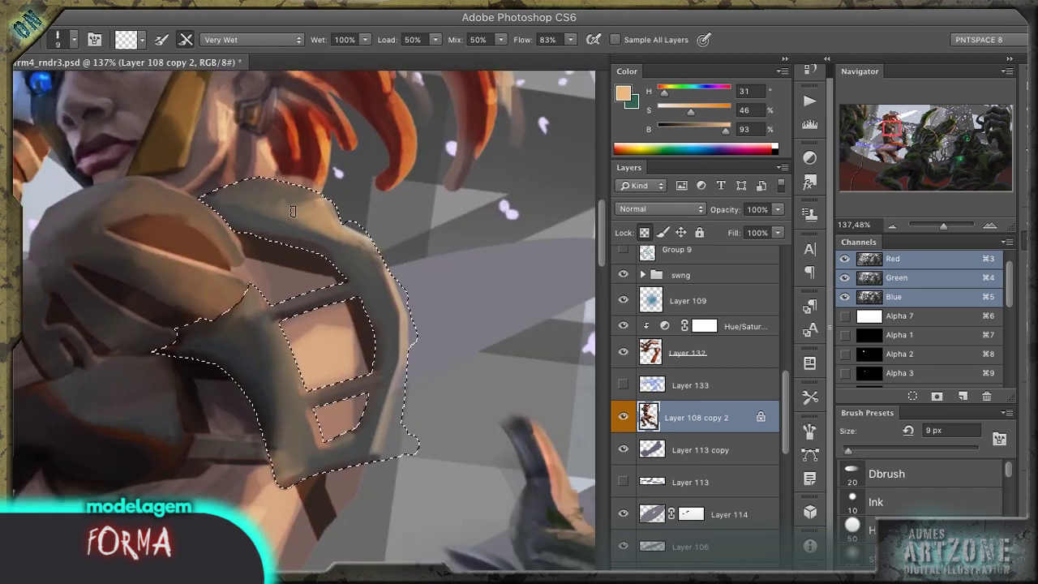
{"action": "mouse_move", "coordinate": [309, 192]}
{"action": "left_mouse_down"}
{"action": "mouse_move", "coordinate": [243, 211]}
{"action": "mouse_move", "coordinate": [211, 244]}
{"action": "mouse_move", "coordinate": [259, 219]}
{"action": "mouse_move", "coordinate": [326, 240]}
{"action": "mouse_move", "coordinate": [243, 308]}
{"action": "mouse_move", "coordinate": [291, 219]}
{"action": "mouse_move", "coordinate": [399, 216]}
{"action": "left_mouse_up"}
Step: Refine the back armour's outer edge with Smudge, a 10 px Mixer Brush and a 6 px eraser, with transparent pixels unlocked
{"action": "key", "text": "r"}
{"action": "key", "text": "bracketright"}
{"action": "key", "text": "r"}
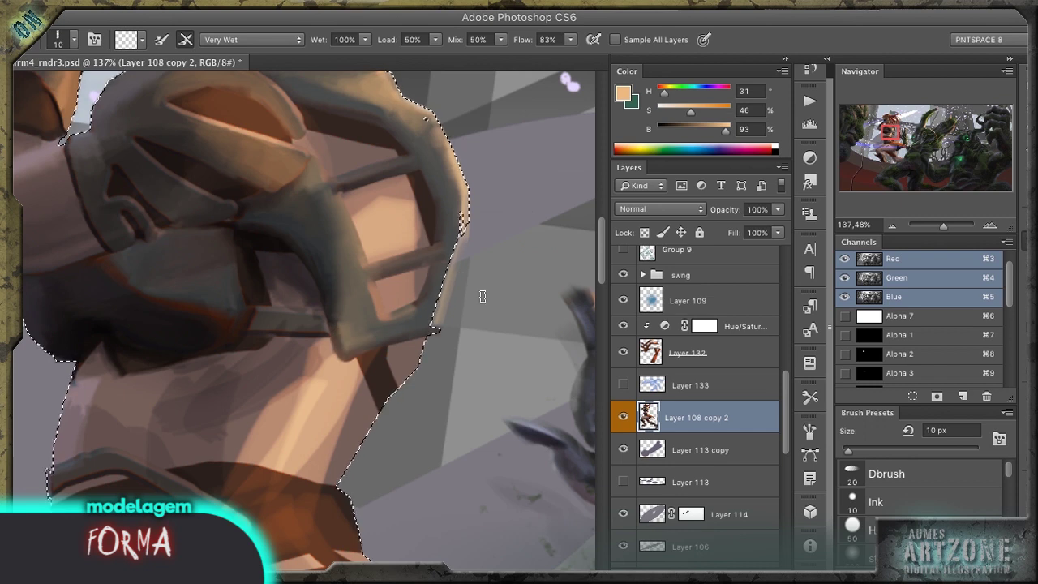
{"action": "key", "text": "r"}
{"action": "mouse_move", "coordinate": [480, 252]}
{"action": "left_mouse_down"}
{"action": "mouse_move", "coordinate": [294, 268]}
{"action": "mouse_move", "coordinate": [329, 176]}
{"action": "mouse_move", "coordinate": [376, 159]}
{"action": "mouse_move", "coordinate": [342, 143]}
{"action": "left_mouse_up"}
{"action": "key", "text": "e"}
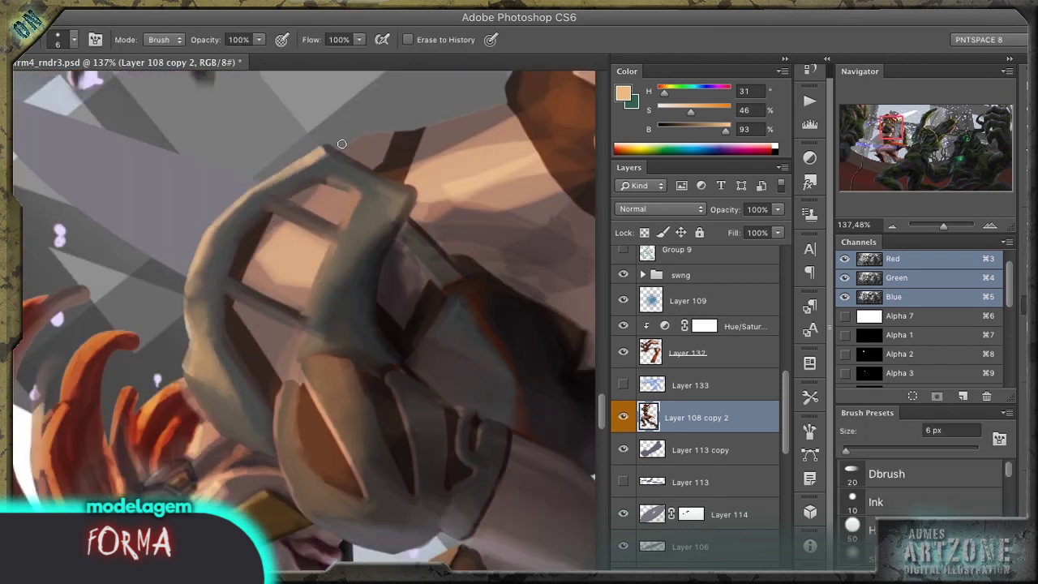
Step: Lock transparent pixels again and rework the back frame and shoulder guard with a 10 px Mixer Brush and a 70% exposure midtones toning brush
{"action": "key", "text": "Escape"}
{"action": "key", "text": "o"}
{"action": "key", "text": "slash"}
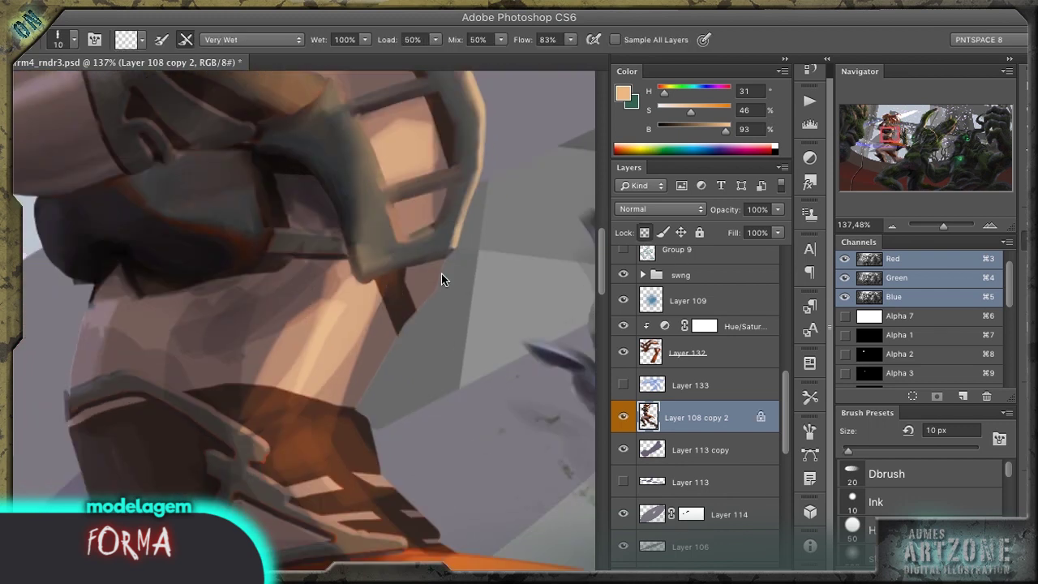
{"action": "key", "text": "b"}
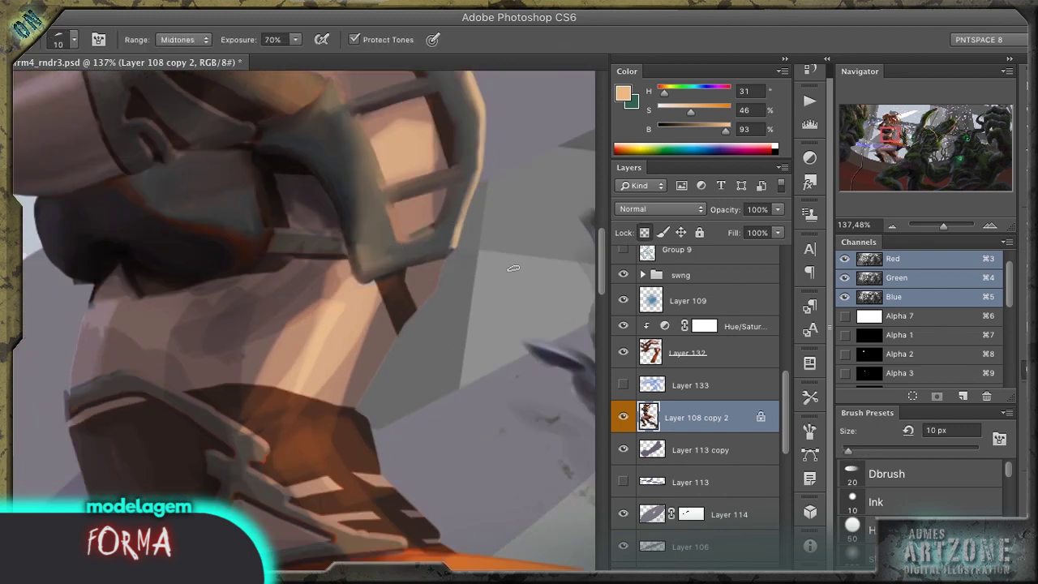
{"action": "key", "text": "shift+b"}
{"action": "left_click_drag", "start_coordinate": [357, 144], "coordinate": [381, 292]}
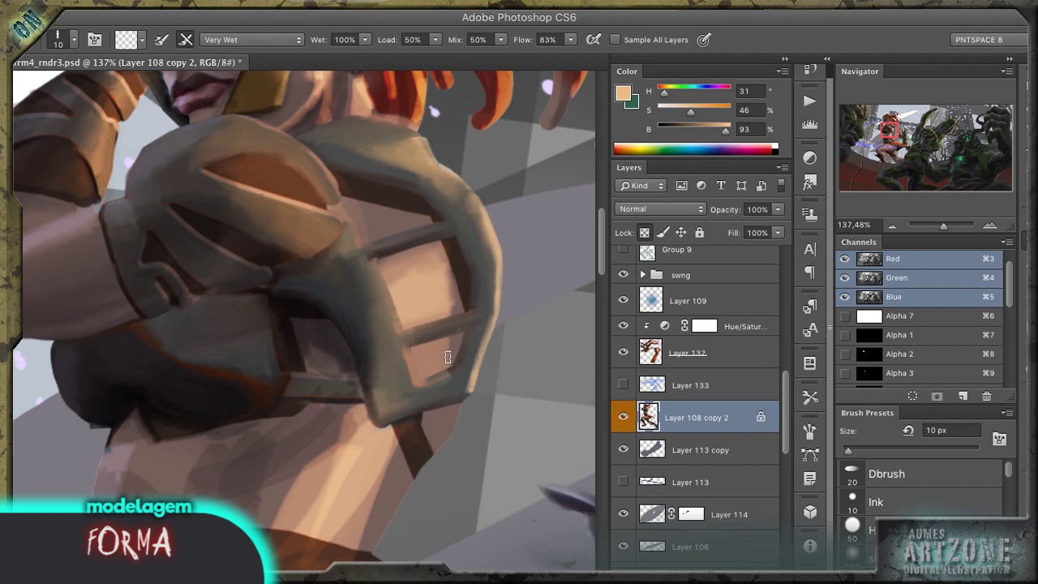
{"action": "left_click_drag", "start_coordinate": [318, 326], "coordinate": [250, 275]}
{"action": "key", "text": "shift+o"}
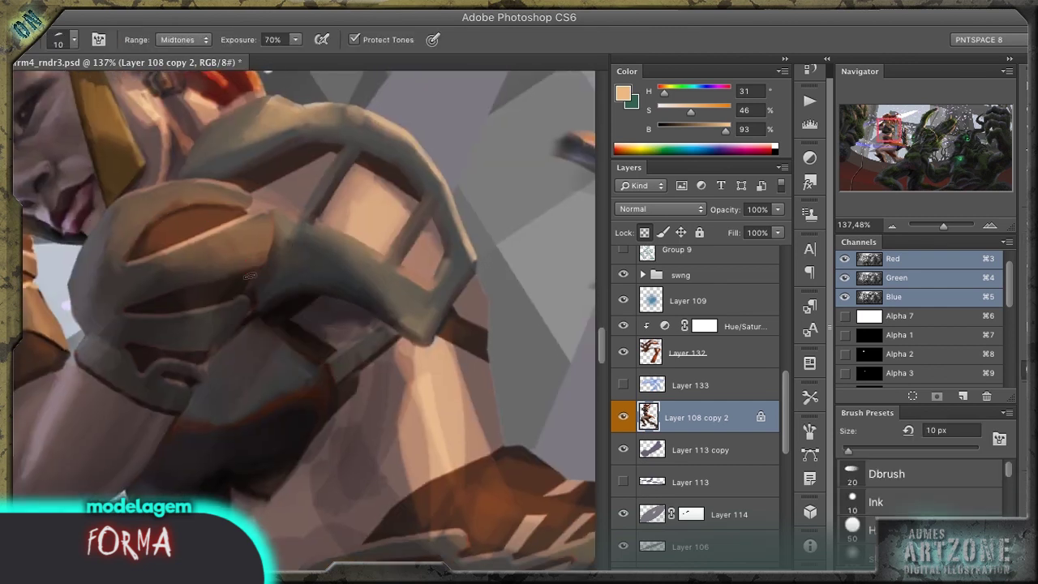
{"action": "mouse_move", "coordinate": [309, 147]}
{"action": "left_mouse_down"}
{"action": "mouse_move", "coordinate": [261, 139]}
{"action": "mouse_move", "coordinate": [237, 154]}
{"action": "mouse_move", "coordinate": [210, 135]}
{"action": "mouse_move", "coordinate": [322, 149]}
{"action": "mouse_move", "coordinate": [320, 140]}
{"action": "left_mouse_up"}
Step: Blend the abdomen's shadow tones with a 10 px Mixer Brush, unlock transparent pixels, and clean up the waist guard's outer corner
{"action": "key", "text": "b"}
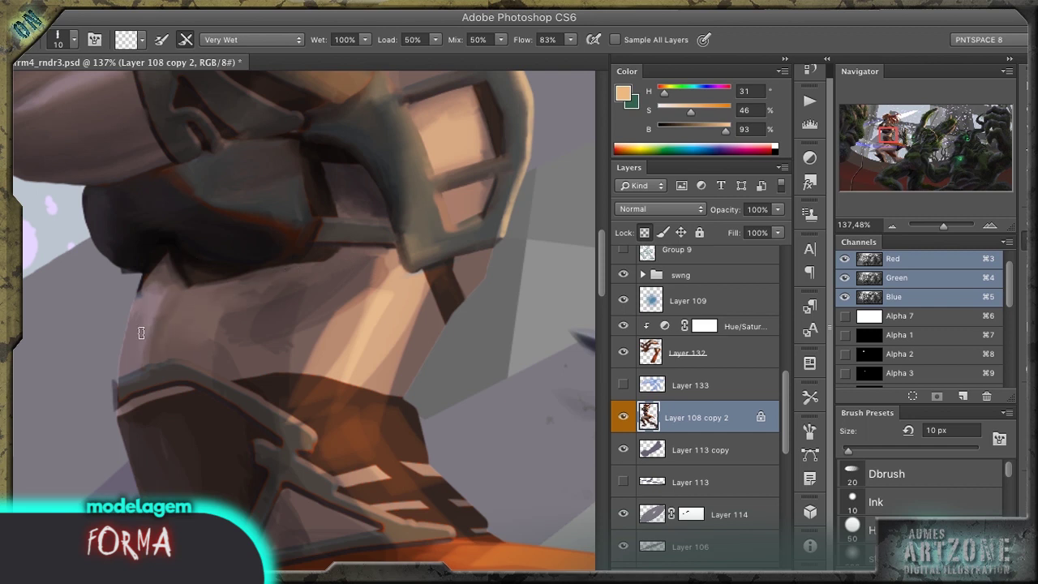
{"action": "left_click", "coordinate": [644, 233]}
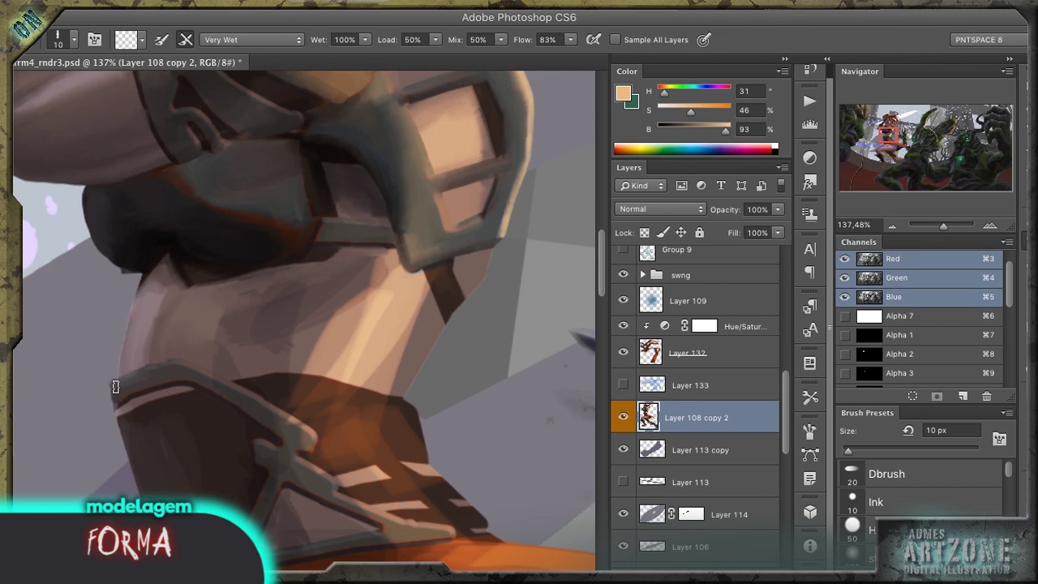
{"action": "key", "text": "e"}
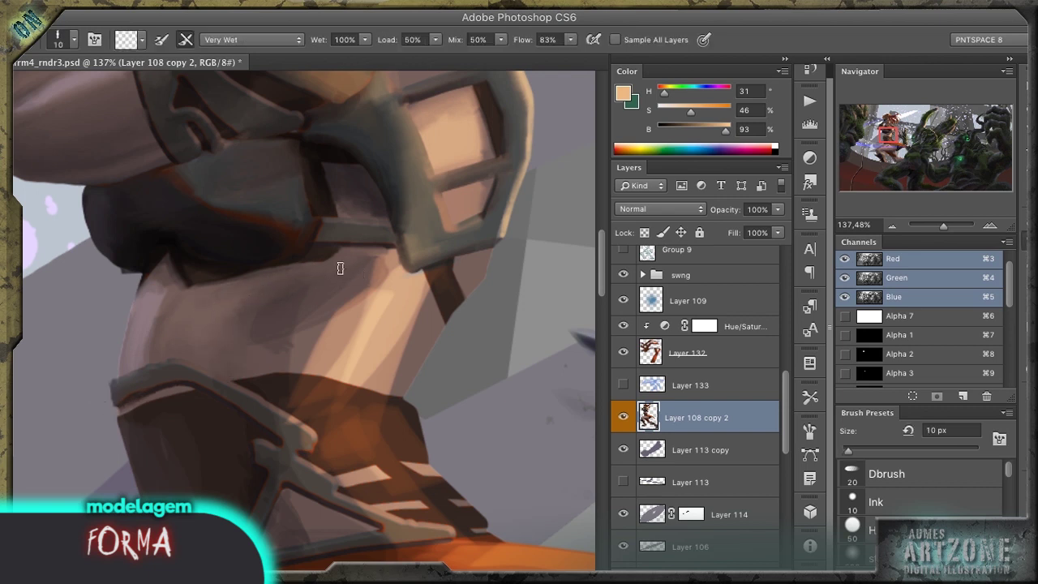
{"action": "left_click_drag", "start_coordinate": [387, 258], "coordinate": [392, 282]}
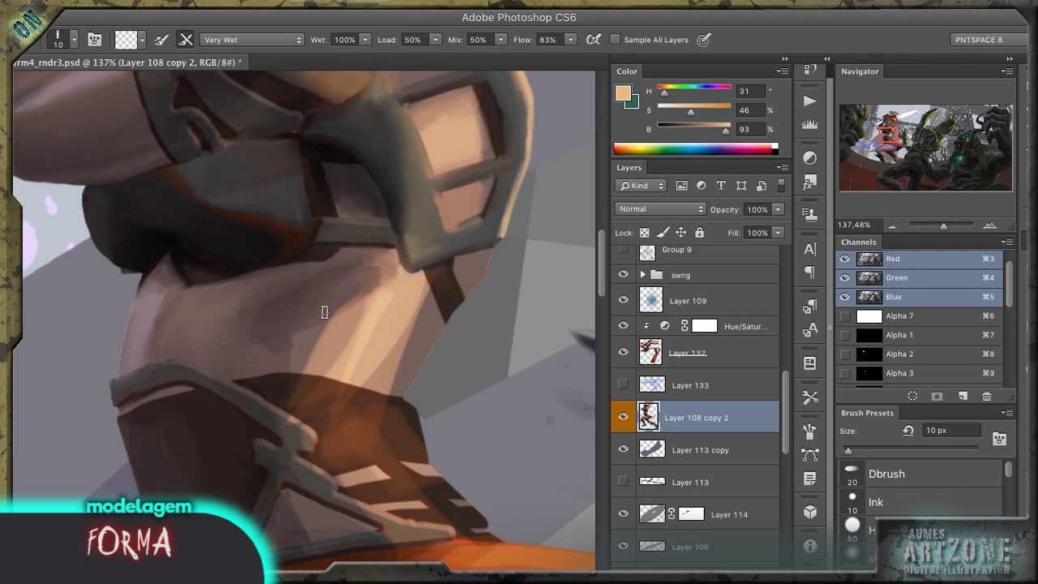
Step: Smooth the abdomen's broad shading with a 25 px Mixer Brush and its bright side highlights with a brush of about 10 px
{"action": "key", "text": "bracketright"}
{"action": "key", "text": "bracketright"}
{"action": "key", "text": "bracketright"}
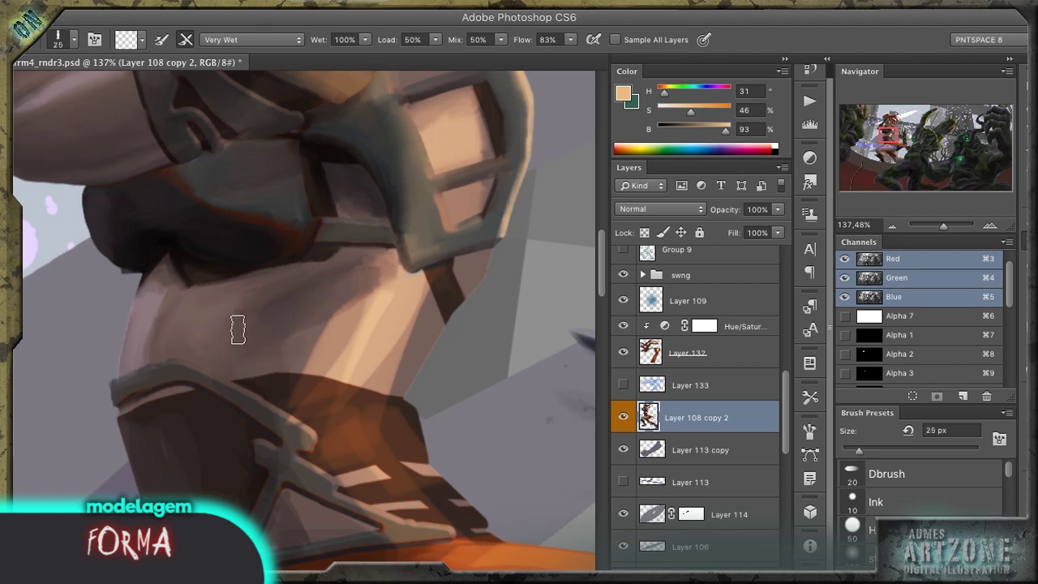
{"action": "mouse_move", "coordinate": [349, 315]}
{"action": "left_mouse_down"}
{"action": "mouse_move", "coordinate": [299, 346]}
{"action": "mouse_move", "coordinate": [368, 271]}
{"action": "mouse_move", "coordinate": [343, 310]}
{"action": "mouse_move", "coordinate": [369, 324]}
{"action": "mouse_move", "coordinate": [390, 272]}
{"action": "mouse_move", "coordinate": [334, 362]}
{"action": "left_mouse_up"}
{"action": "key", "text": "bracketleft"}
{"action": "key", "text": "bracketleft"}
{"action": "key", "text": "bracketleft"}
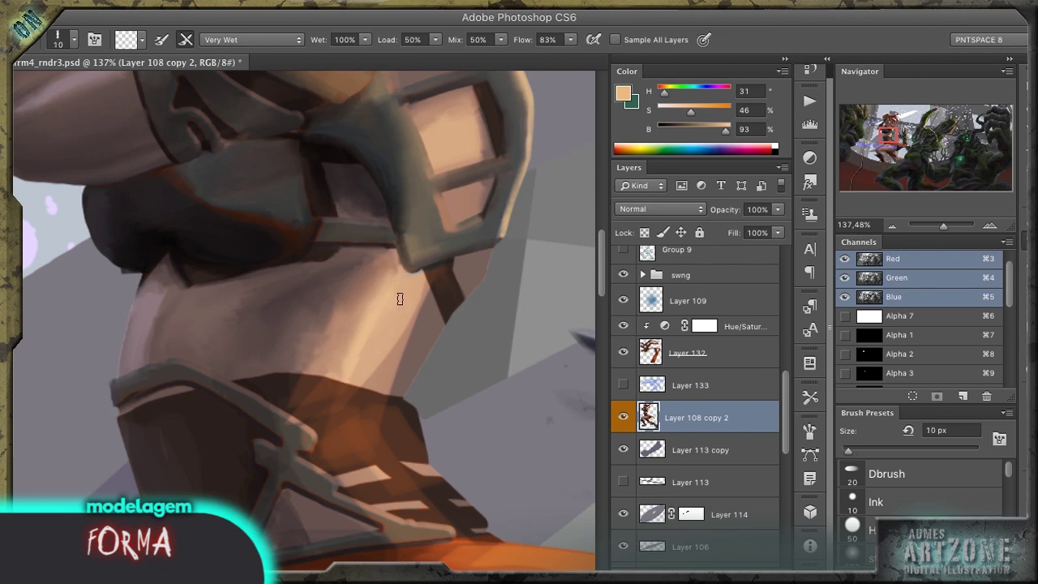
{"action": "key", "text": "bracketright"}
{"action": "mouse_move", "coordinate": [396, 314]}
{"action": "left_mouse_down"}
{"action": "mouse_move", "coordinate": [417, 294]}
{"action": "mouse_move", "coordinate": [419, 350]}
{"action": "left_mouse_up"}
Step: Lock transparent pixels and rework the flank and waist guard with a midtones toning brush of 30 to 35 px and a 20 px Mixer Brush
{"action": "key", "text": "slash"}
{"action": "key", "text": "o"}
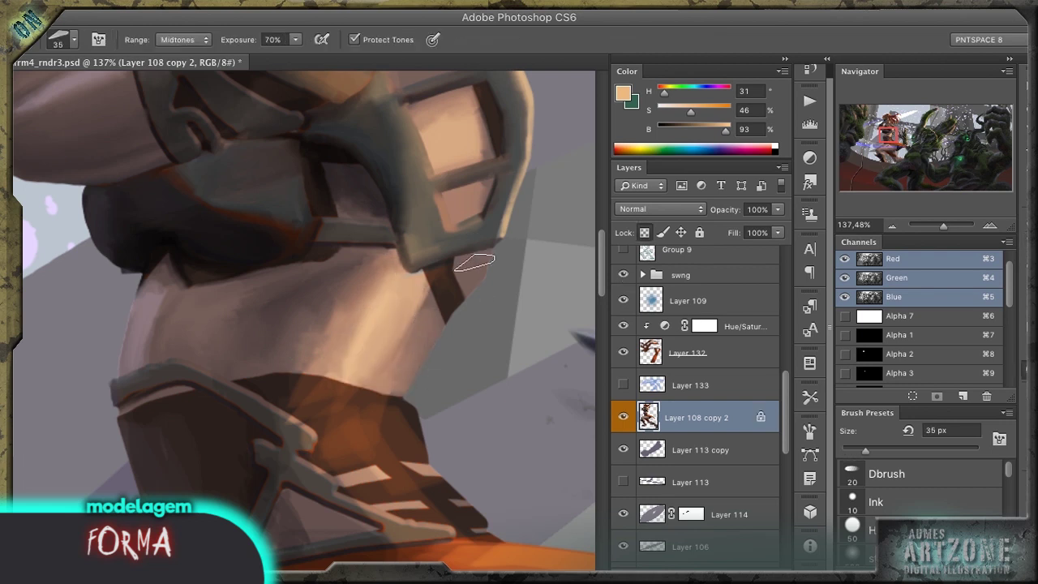
{"action": "scroll", "coordinate": [365, 328], "scroll_direction": "down", "scroll_amount": 5}
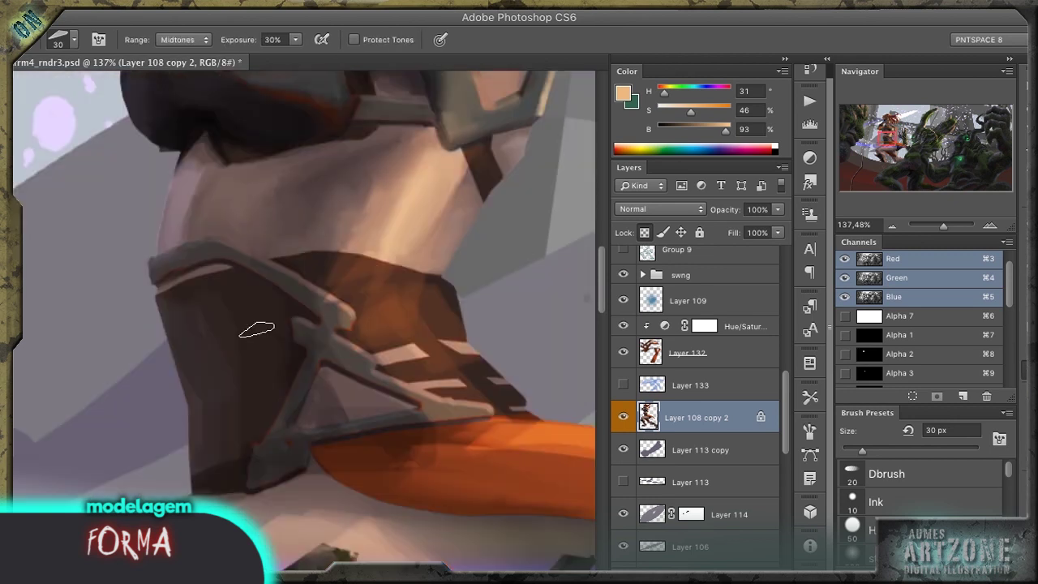
{"action": "key", "text": "b"}
{"action": "key", "text": "bracketleft"}
{"action": "key", "text": "bracketleft"}
{"action": "key", "text": "bracketright"}
{"action": "key", "text": "bracketright"}
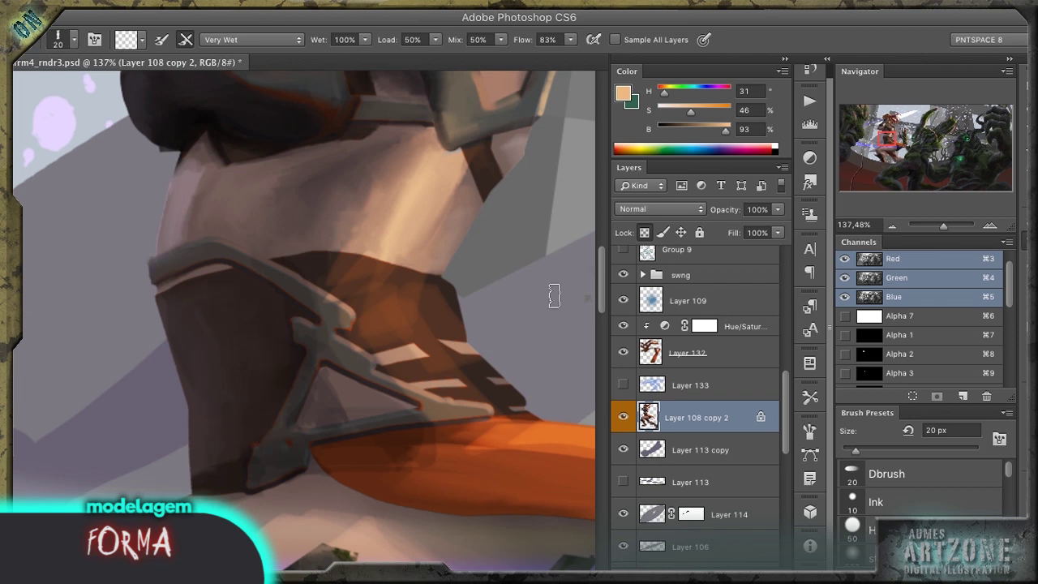
Step: Load the armour trim's channel mask as a selection and refine the waist guard's trim with a 10 px Mixer Brush and a 70% exposure midtones toning brush
{"action": "scroll", "coordinate": [554, 297], "scroll_direction": "down", "scroll_amount": 3}
{"action": "key", "text": "bracketleft"}
{"action": "scroll", "coordinate": [869, 365], "scroll_direction": "down", "scroll_amount": 2}
{"action": "left_click", "coordinate": [869, 373], "text": "super"}
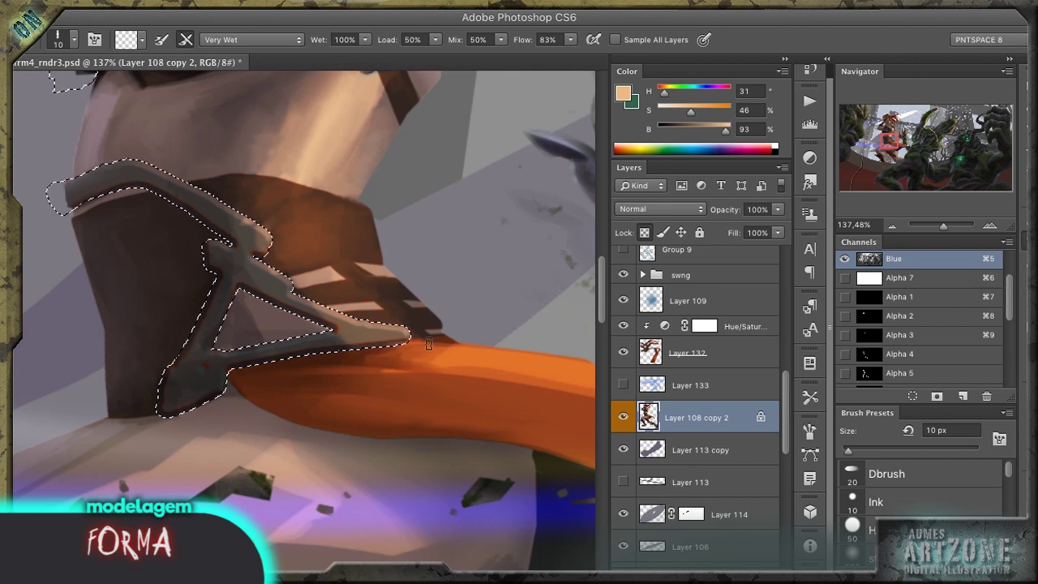
{"action": "key", "text": "o"}
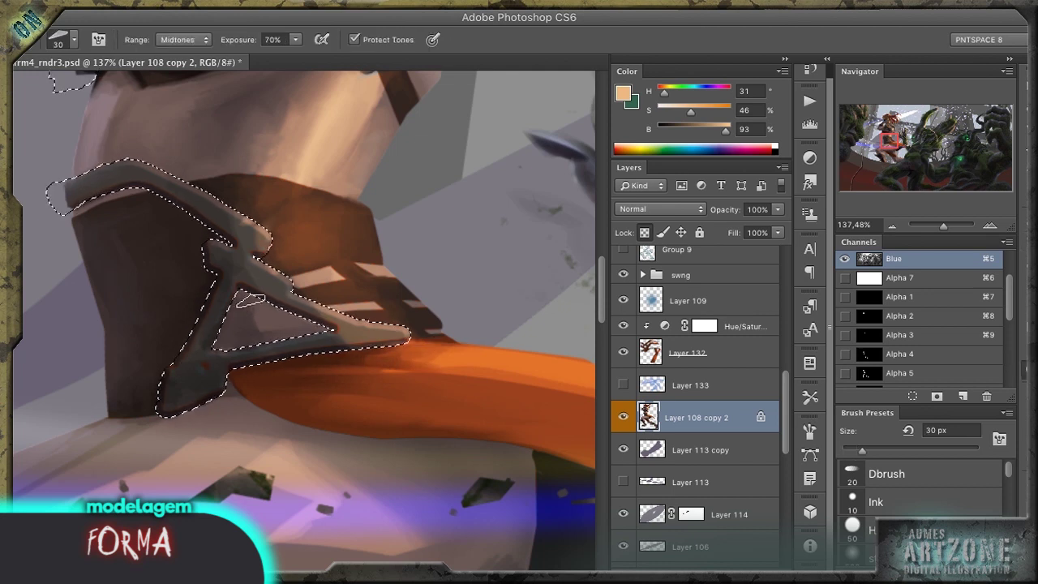
{"action": "key", "text": "b"}
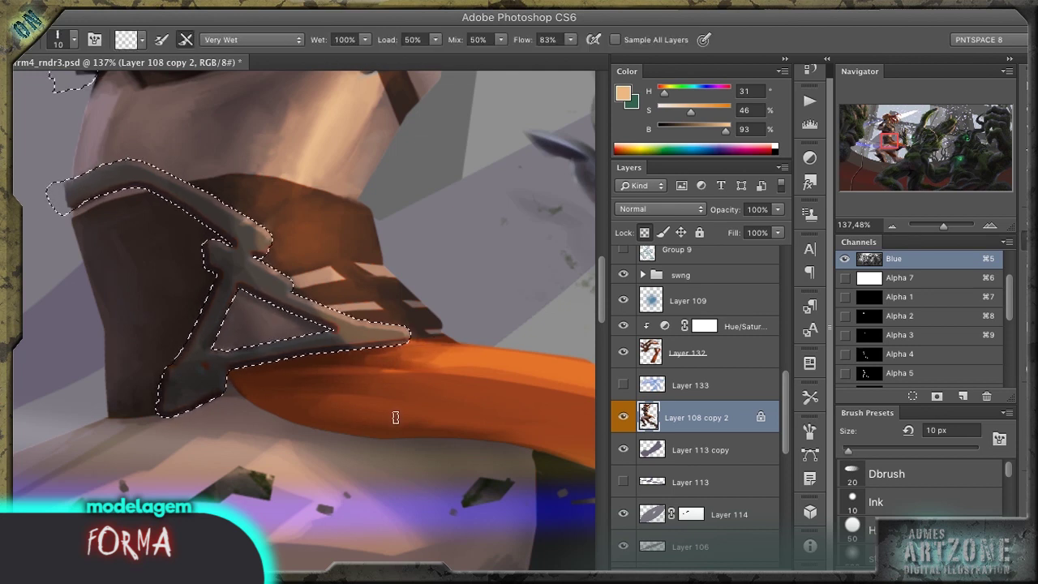
Step: Create a new layer and paint along the waist guard's triangular frame with colours sampled from the artwork
{"action": "key", "text": "ctrl+shift+alt+n"}
{"action": "key", "text": "shift+b"}
{"action": "left_click", "coordinate": [260, 374], "text": "alt"}
{"action": "mouse_move", "coordinate": [273, 336]}
{"action": "left_mouse_down"}
{"action": "mouse_move", "coordinate": [341, 320]}
{"action": "mouse_move", "coordinate": [406, 341]}
{"action": "left_mouse_up"}
{"action": "left_click", "coordinate": [292, 382], "text": "alt"}
{"action": "left_click", "coordinate": [324, 328], "text": "alt"}
{"action": "key", "text": "shift+b"}
{"action": "mouse_move", "coordinate": [292, 325]}
{"action": "left_mouse_down"}
{"action": "mouse_move", "coordinate": [276, 330]}
{"action": "mouse_move", "coordinate": [397, 336]}
{"action": "mouse_move", "coordinate": [324, 268]}
{"action": "left_mouse_up"}
Step: Sample a tone near the waist guard's frame, set its saturation to 20%, and paint more shading there with a 15 px brush
{"action": "key", "text": "shift+b"}
{"action": "left_click", "coordinate": [326, 328], "text": "alt"}
{"action": "mouse_move", "coordinate": [327, 328]}
{"action": "left_mouse_down"}
{"action": "mouse_move", "coordinate": [382, 272]}
{"action": "mouse_move", "coordinate": [359, 301]}
{"action": "left_mouse_up"}
{"action": "left_click_drag", "start_coordinate": [717, 111], "coordinate": [686, 111]}
{"action": "left_click", "coordinate": [672, 111]}
{"action": "left_click_drag", "start_coordinate": [329, 302], "coordinate": [292, 348]}
{"action": "key", "text": "ctrl+minus"}
{"action": "key", "text": "ctrl+minus"}
{"action": "key", "text": "ctrl+minus"}
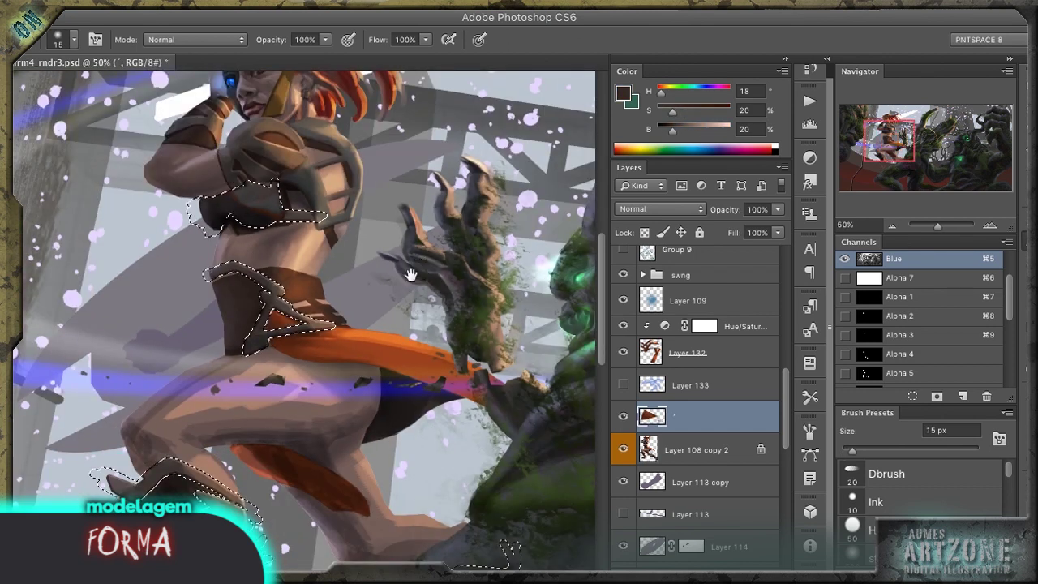
Step: Return to Layer 108 copy 2 and refine the shin guard's trim with a 10 px Mixer Brush and a 30% exposure midtones toning brush
{"action": "key", "text": "ctrl+plus"}
{"action": "key", "text": "ctrl+plus"}
{"action": "key", "text": "shift+b"}
{"action": "key", "text": "shift+b"}
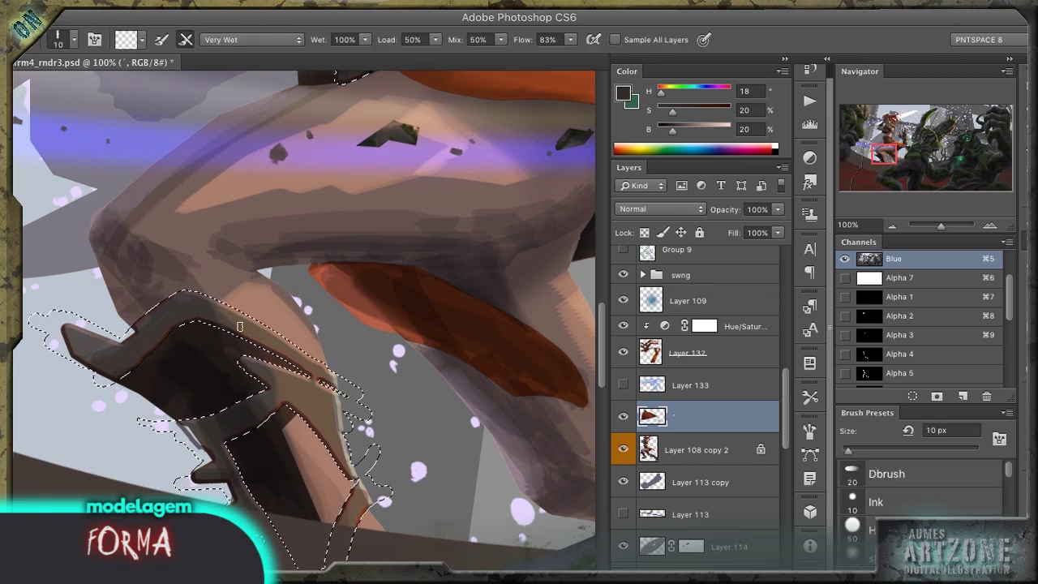
{"action": "key", "text": "alt+bracketleft"}
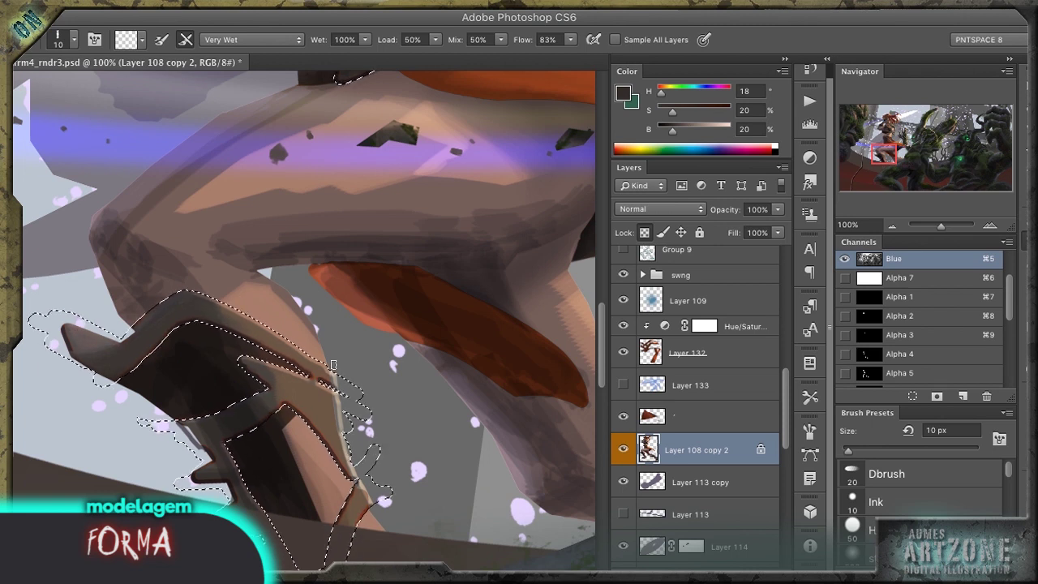
{"action": "key", "text": "o"}
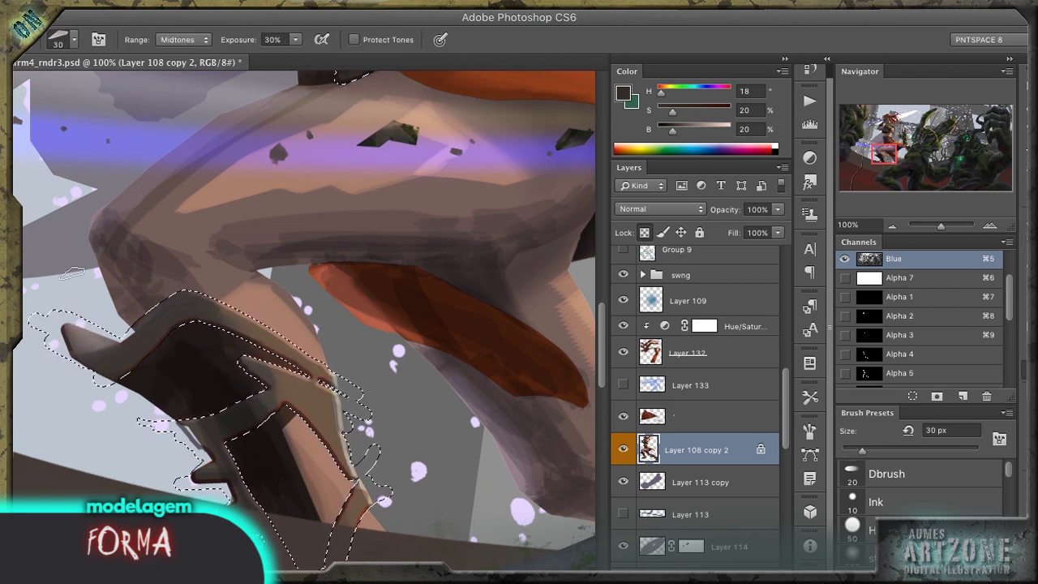
{"action": "key", "text": "b"}
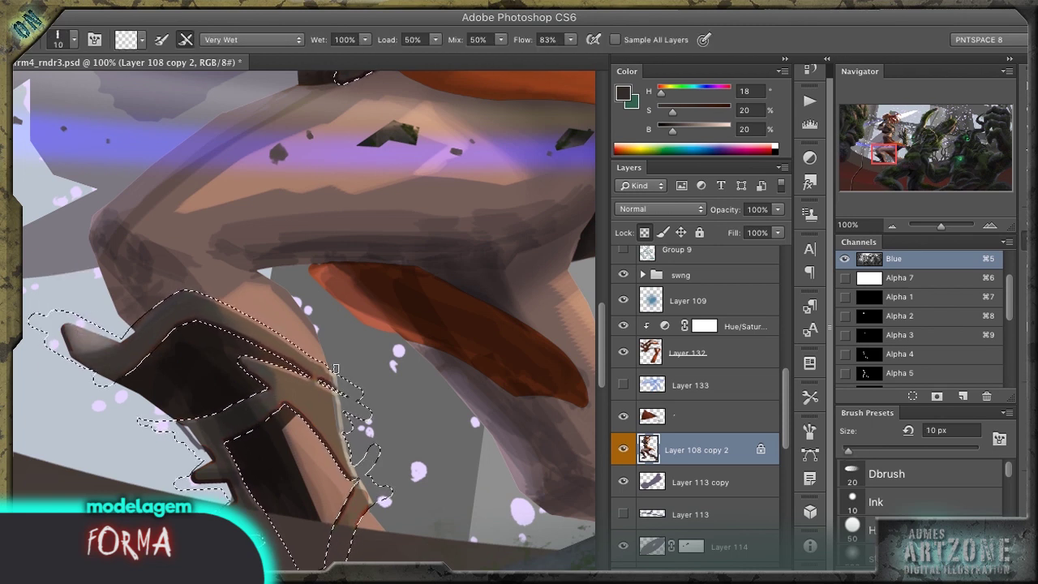
Step: Load another channel mask and smooth the shin guard's metal bands with a 20 px Mixer Brush, 90% strength Smudge and 30% exposure midtones toning
{"action": "left_click", "coordinate": [867, 357], "text": "ctrl"}
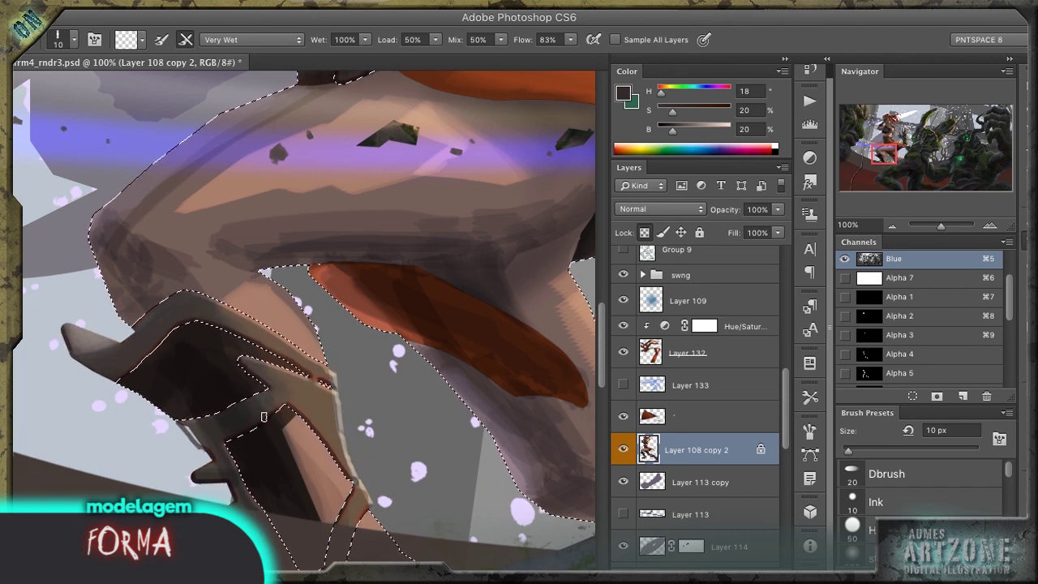
{"action": "key", "text": "bracketright"}
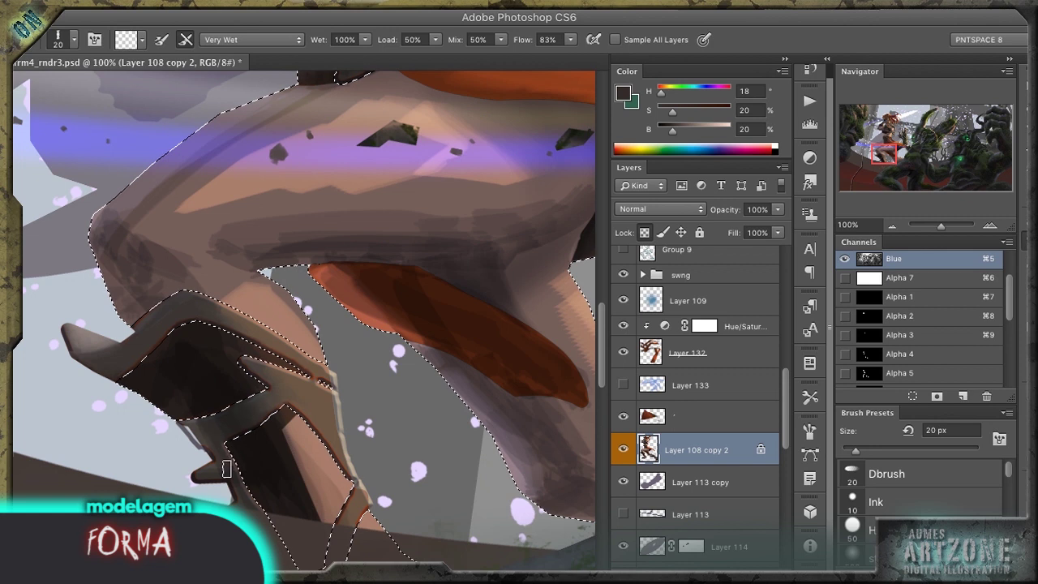
{"action": "key", "text": "r"}
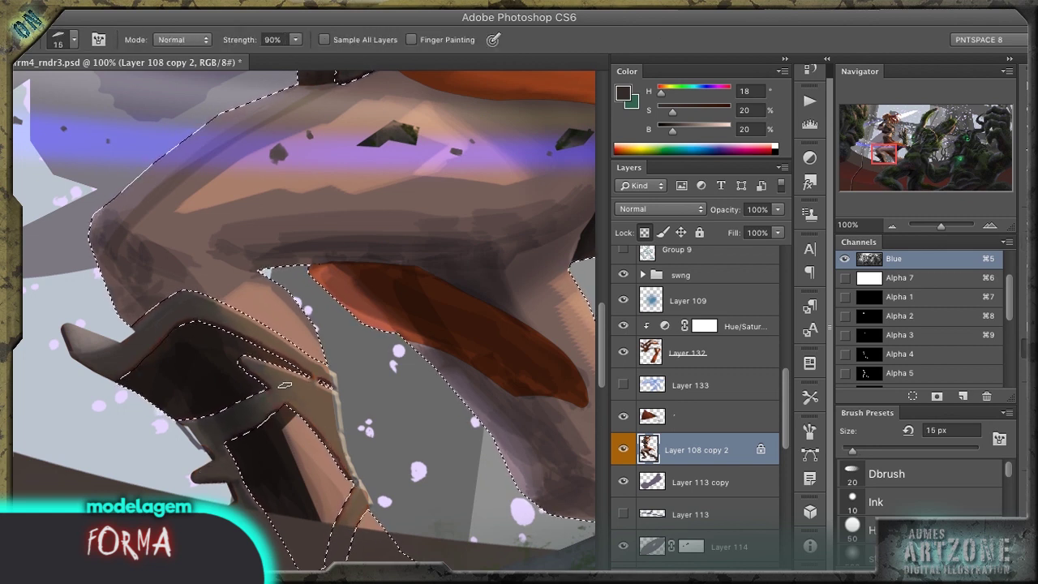
{"action": "key", "text": "b"}
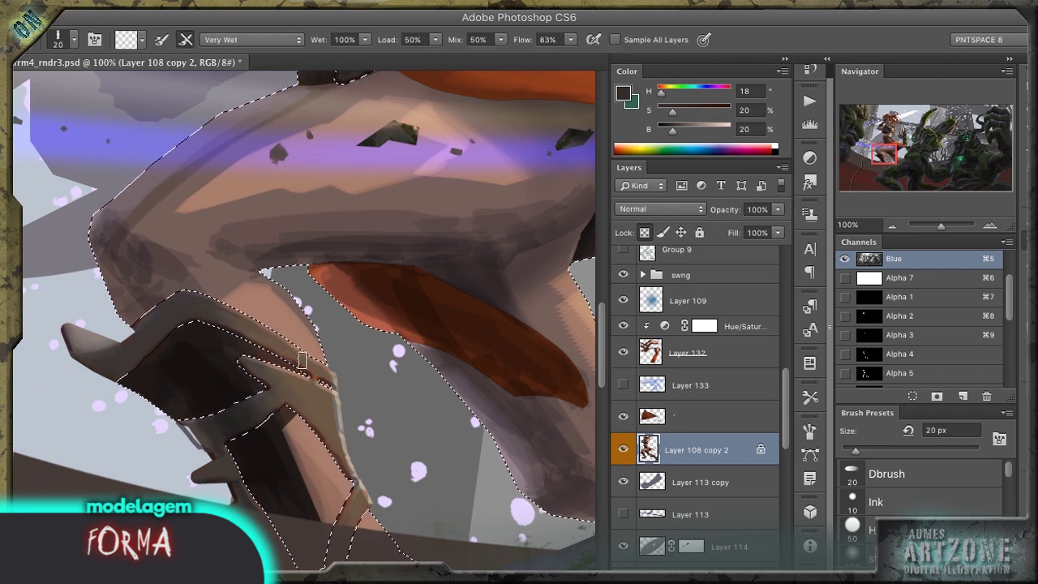
{"action": "key", "text": "o"}
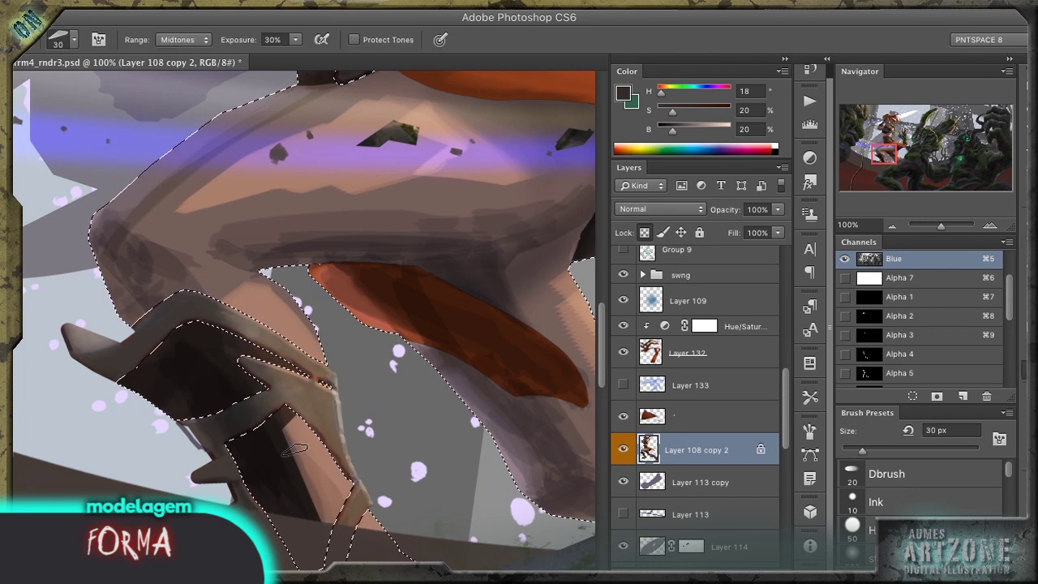
Step: Blend the shin guard and the lower leg's skin at close range with a 20 px Mixer Brush, checking without the selection outline
{"action": "key", "text": "ctrl+0"}
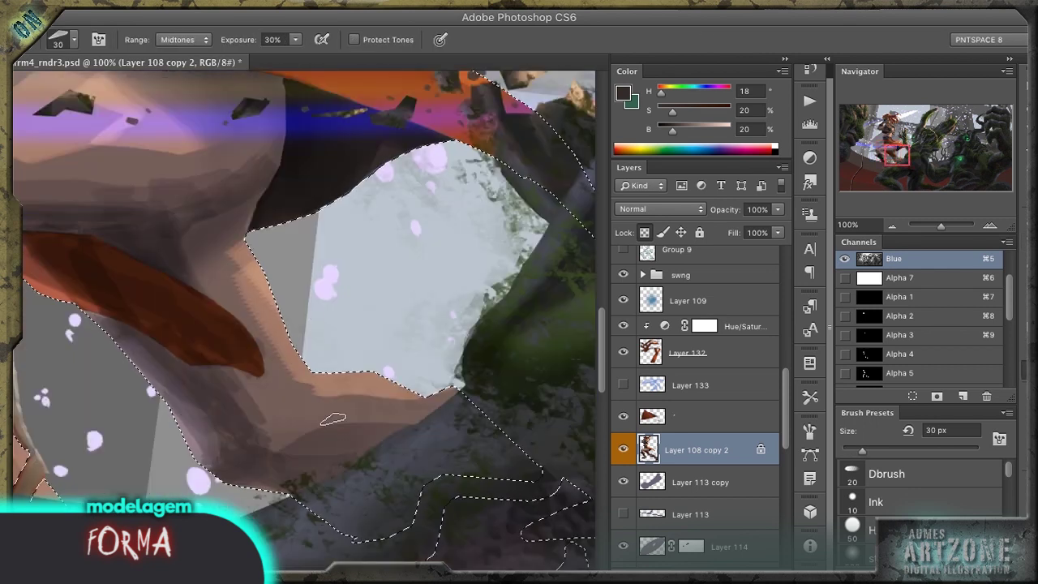
{"action": "key", "text": "z"}
{"action": "left_click_drag", "start_coordinate": [195, 265], "coordinate": [217, 264]}
{"action": "key", "text": "b"}
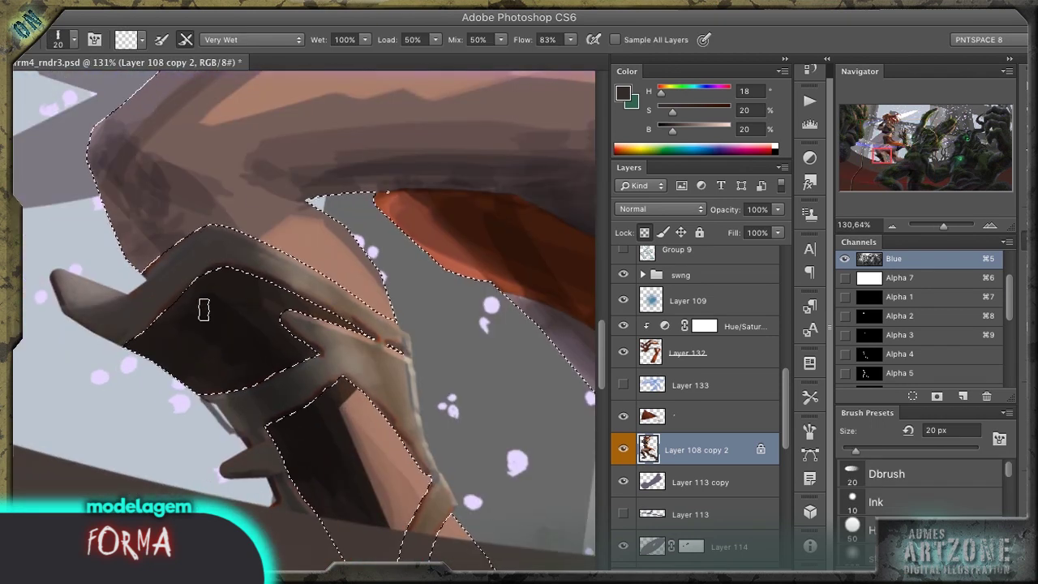
{"action": "key", "text": "ctrl+h"}
{"action": "key", "text": "ctrl+h"}
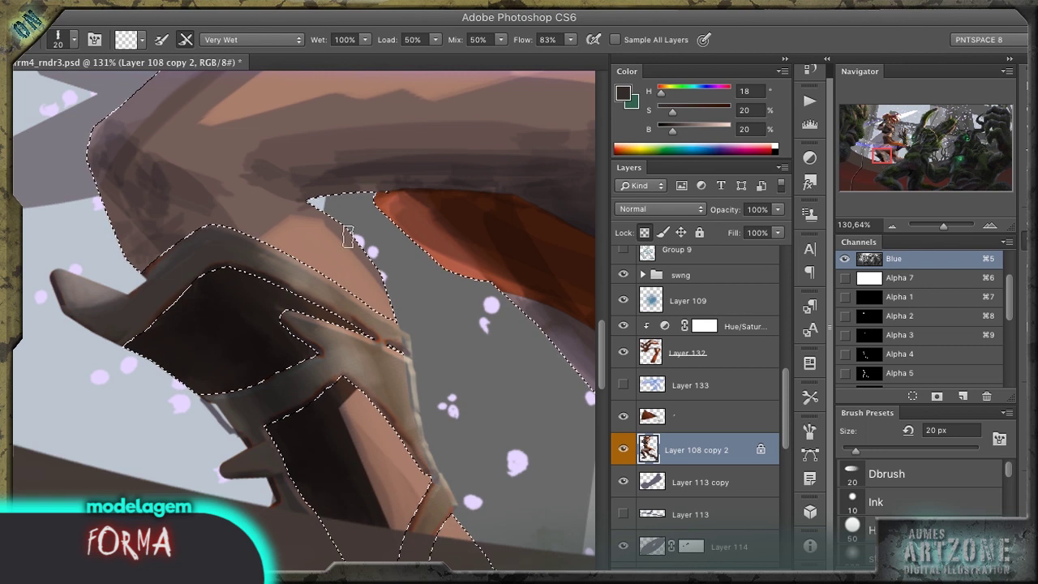
Step: Load the dark panels' channel mask and smooth the shin guard's dark inner panels with a 20 px Mixer Brush, undoing the last stroke
{"action": "left_click", "coordinate": [866, 375], "text": "super"}
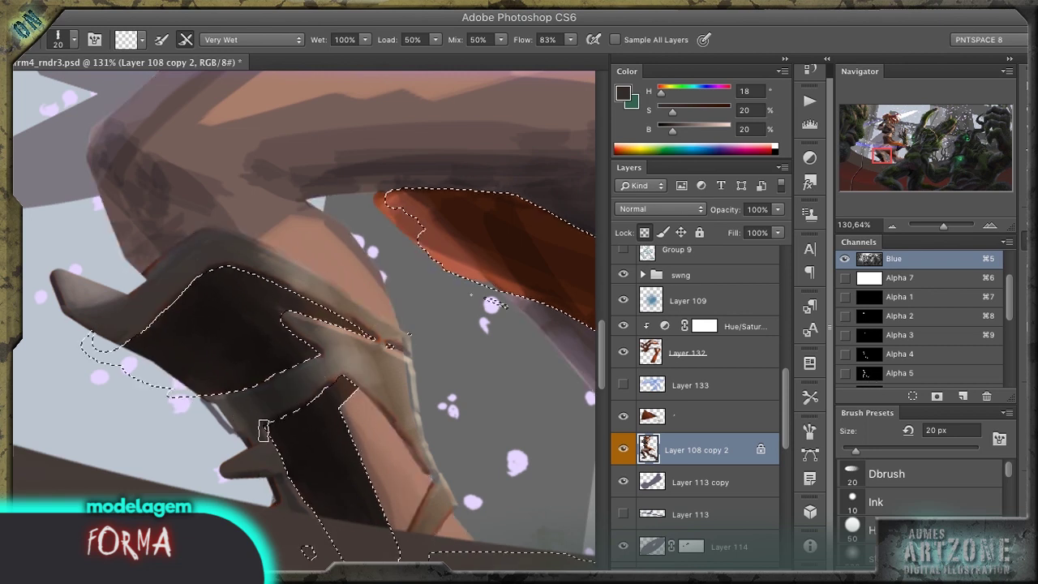
{"action": "mouse_move", "coordinate": [267, 429]}
{"action": "left_mouse_down"}
{"action": "mouse_move", "coordinate": [387, 463]}
{"action": "mouse_move", "coordinate": [353, 409]}
{"action": "left_mouse_up"}
{"action": "key", "text": "ctrl+z"}
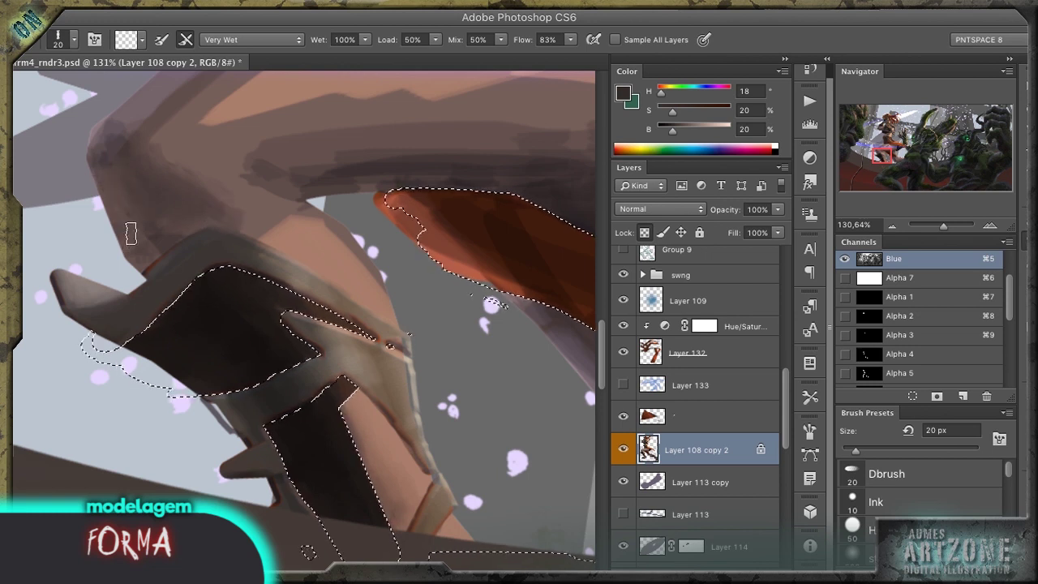
Step: Switch to Layer 132 and blend the golden helmet's upper prongs with a 9 px Mixer Brush
{"action": "key", "text": "super+minus"}
{"action": "key", "text": "super+minus"}
{"action": "key", "text": "super+minus"}
{"action": "key", "text": "super+minus"}
{"action": "key", "text": "super+minus"}
{"action": "left_click", "coordinate": [312, 113], "text": "super"}
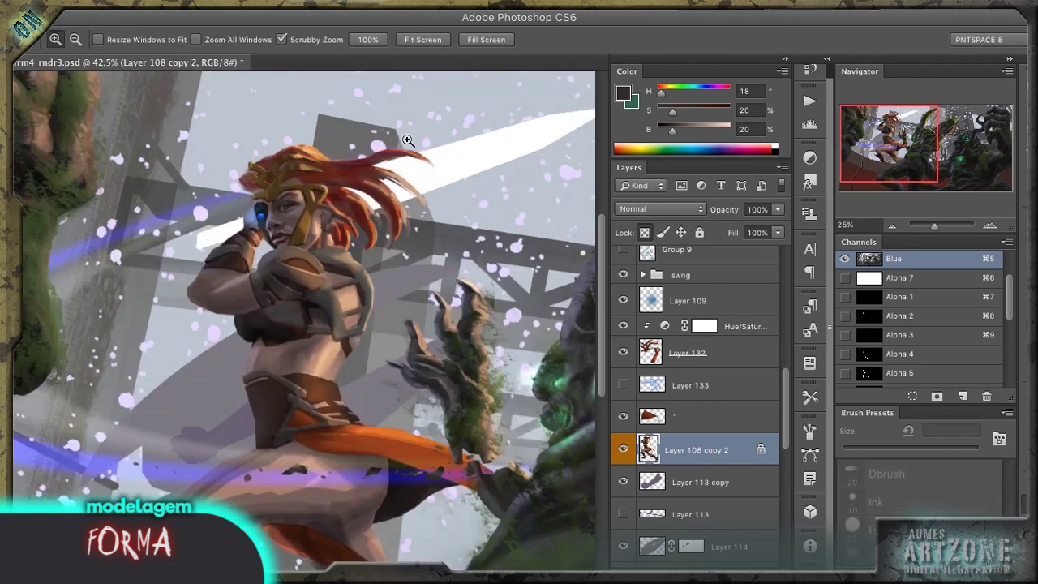
{"action": "left_click", "coordinate": [313, 114], "text": "super"}
{"action": "key", "text": "bracketleft"}
{"action": "key", "text": "bracketleft"}
{"action": "left_click_drag", "start_coordinate": [339, 344], "coordinate": [375, 304]}
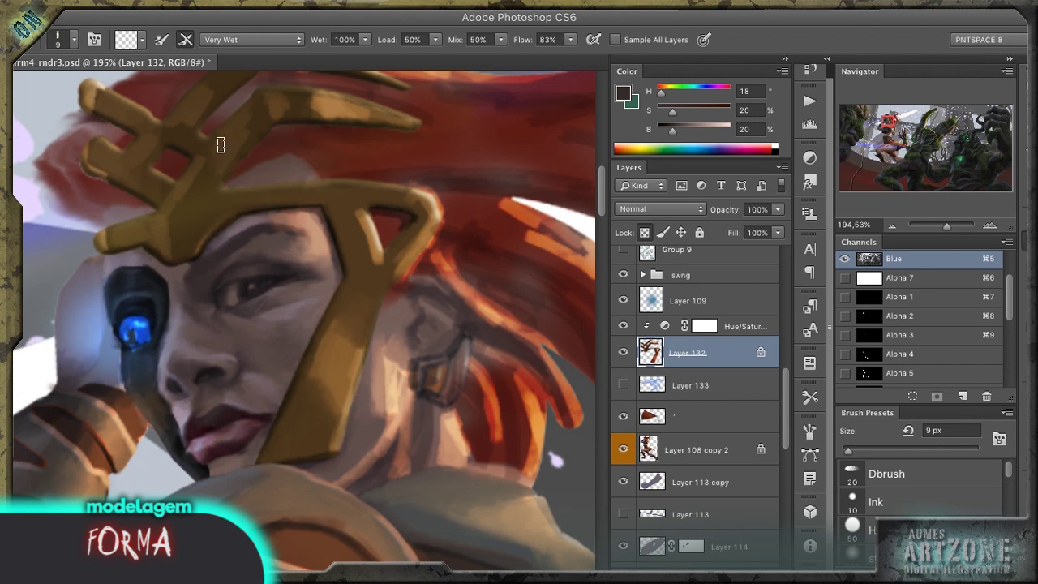
{"action": "left_click_drag", "start_coordinate": [306, 104], "coordinate": [372, 118]}
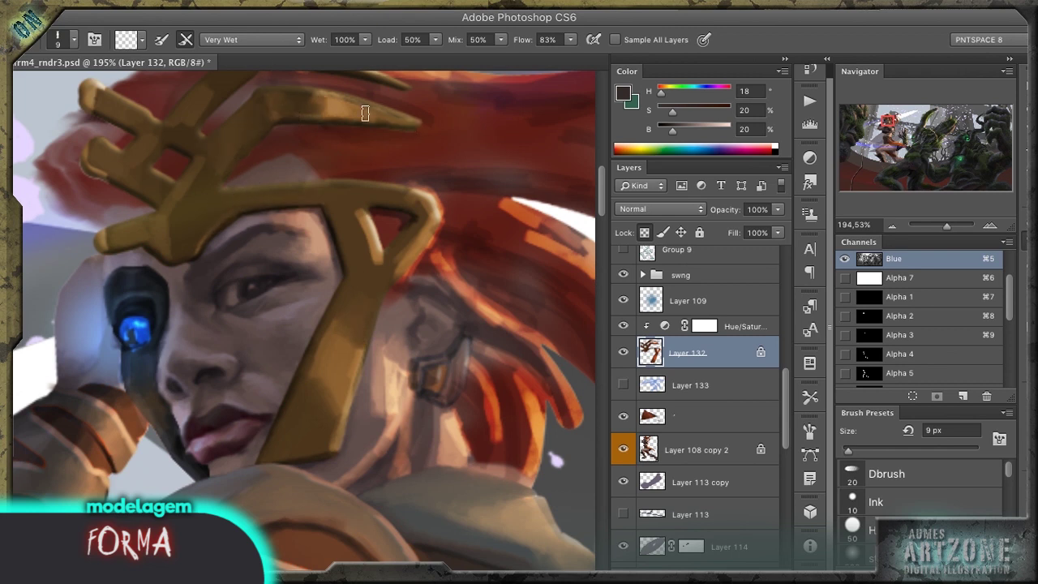
Step: Blend the helmet's brow band and cheek guard with the 9 px Mixer Brush, rotating the canvas to follow the edges
{"action": "scroll", "coordinate": [365, 113], "scroll_direction": "up", "scroll_amount": 5}
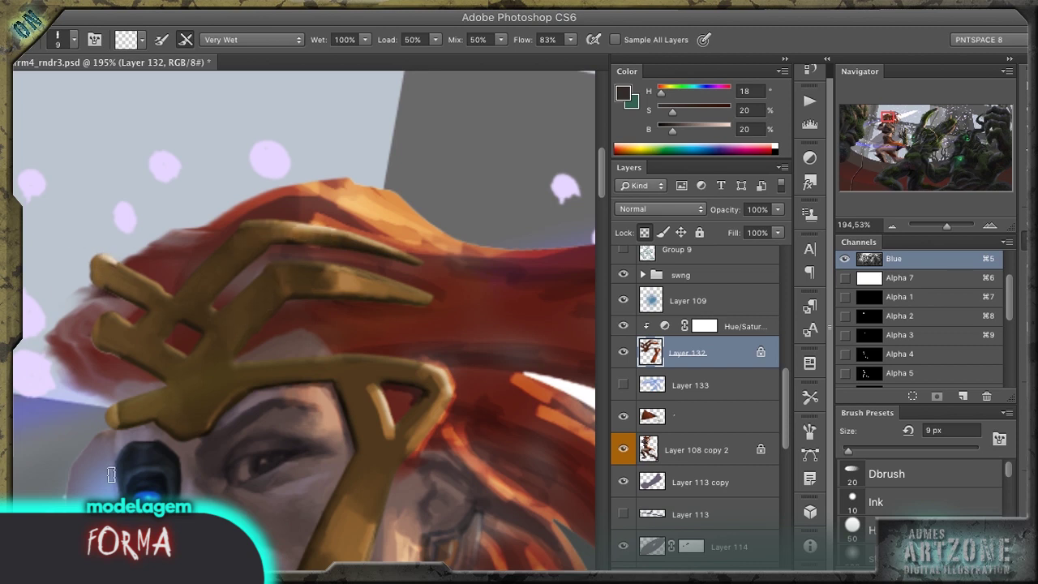
{"action": "mouse_move", "coordinate": [446, 383]}
{"action": "left_mouse_down"}
{"action": "mouse_move", "coordinate": [425, 417]}
{"action": "mouse_move", "coordinate": [381, 426]}
{"action": "left_mouse_up"}
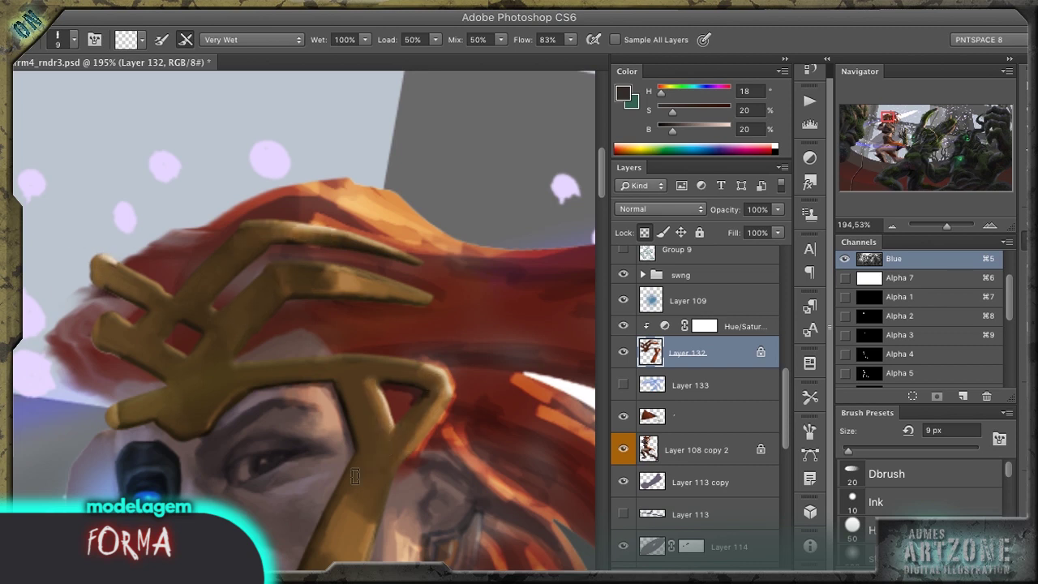
{"action": "key", "text": "r"}
{"action": "mouse_move", "coordinate": [446, 374]}
{"action": "left_mouse_down"}
{"action": "mouse_move", "coordinate": [308, 179]}
{"action": "mouse_move", "coordinate": [440, 194]}
{"action": "mouse_move", "coordinate": [213, 264]}
{"action": "left_mouse_up"}
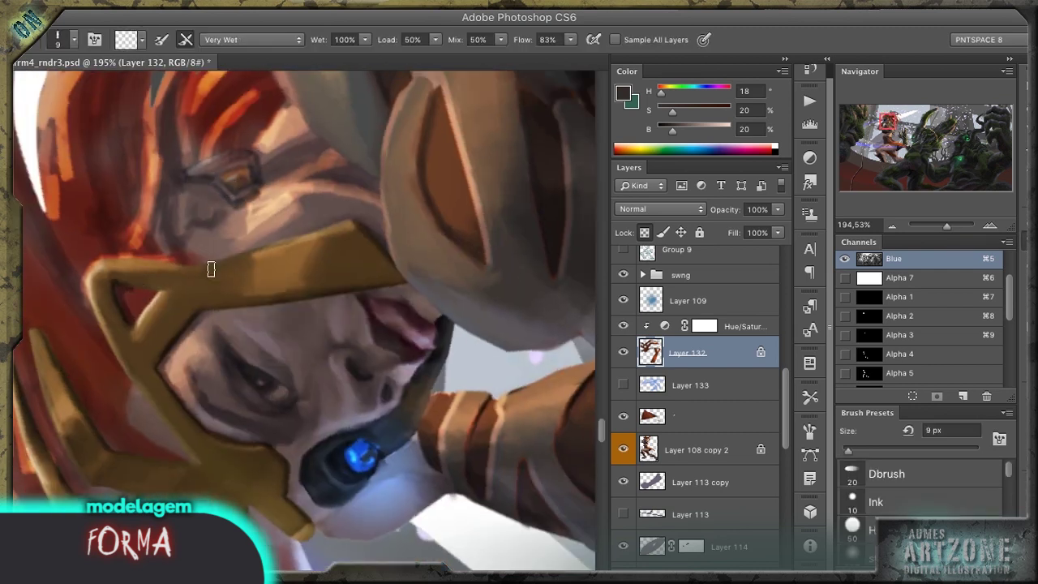
{"action": "key", "text": "ctrl+1"}
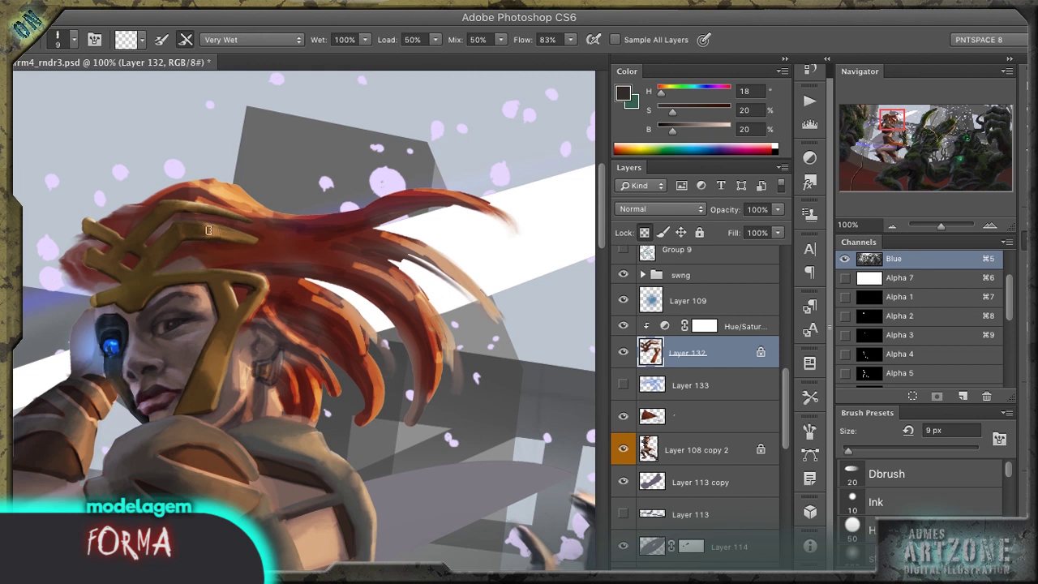
Step: Check the warrior in the overall composition and save the illustration
{"action": "key", "text": "ctrl+minus"}
{"action": "key", "text": "ctrl+minus"}
{"action": "key", "text": "ctrl+minus"}
{"action": "key", "text": "ctrl+minus"}
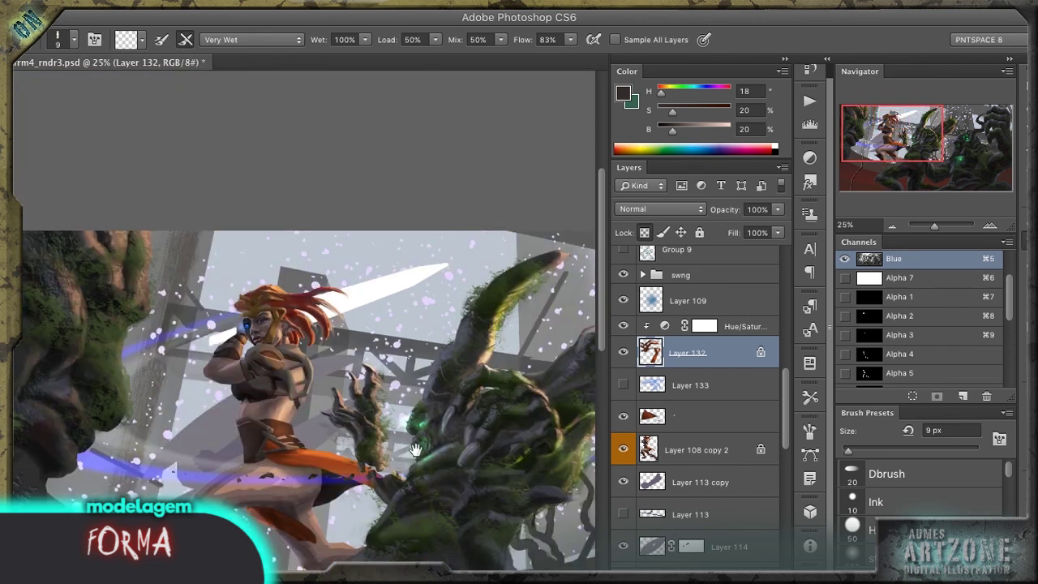
{"action": "key", "text": "ctrl+s"}
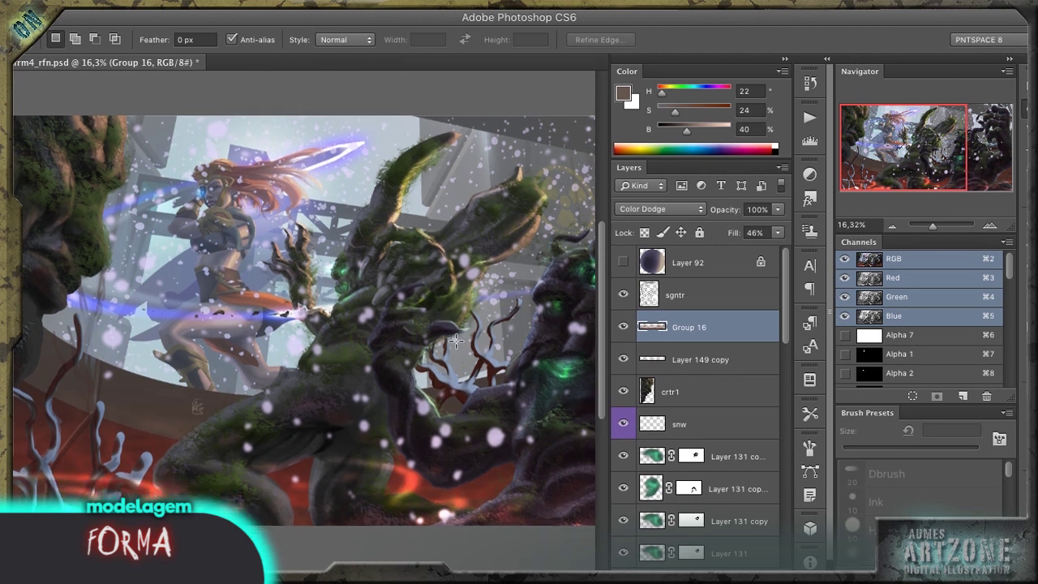
Step: Hide the Group 16, Layer 149 copy and snw layers and select the snowy branches' layer, Layer 93 copy
{"action": "left_click_drag", "start_coordinate": [456, 341], "coordinate": [261, 365]}
{"action": "key", "text": "z"}
{"action": "left_click_drag", "start_coordinate": [623, 326], "coordinate": [623, 359]}
{"action": "left_click", "coordinate": [623, 424]}
{"action": "left_click_drag", "start_coordinate": [243, 381], "coordinate": [221, 302]}
{"action": "left_click", "coordinate": [222, 301], "text": "ctrl"}
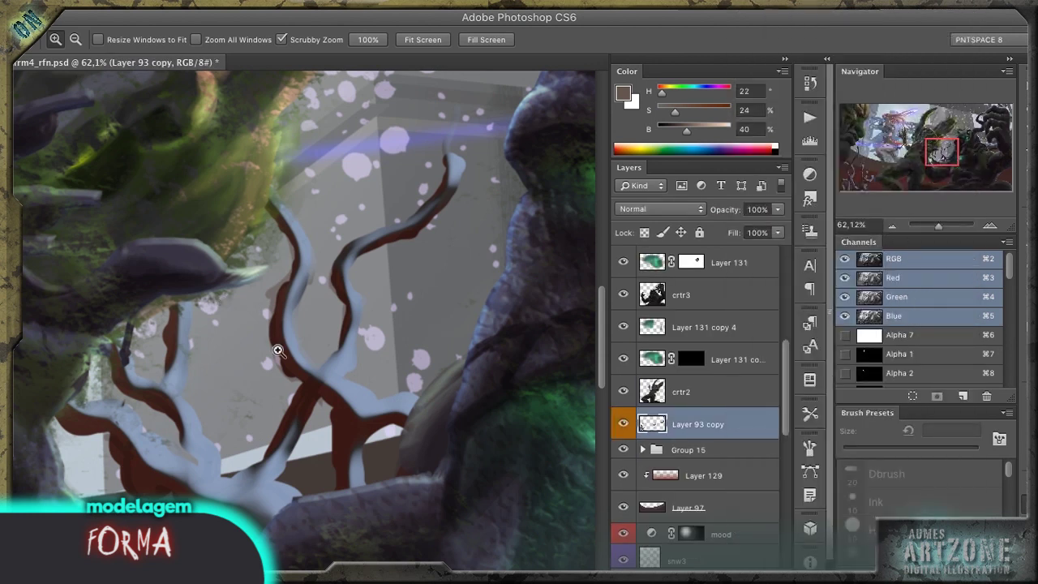
Step: Lock the branch layer's transparent pixels and deepen the shading between bark and snow with a 5 px midtones toning brush at 20% exposure
{"action": "left_click", "coordinate": [653, 424], "text": "ctrl"}
{"action": "left_click_drag", "start_coordinate": [389, 357], "coordinate": [445, 297]}
{"action": "key", "text": "ctrl+d"}
{"action": "mouse_move", "coordinate": [547, 314]}
{"action": "left_mouse_down"}
{"action": "mouse_move", "coordinate": [429, 241]}
{"action": "mouse_move", "coordinate": [235, 301]}
{"action": "left_mouse_up"}
{"action": "key", "text": "b"}
{"action": "key", "text": "slash"}
{"action": "key", "text": "bracketright"}
{"action": "key", "text": "o"}
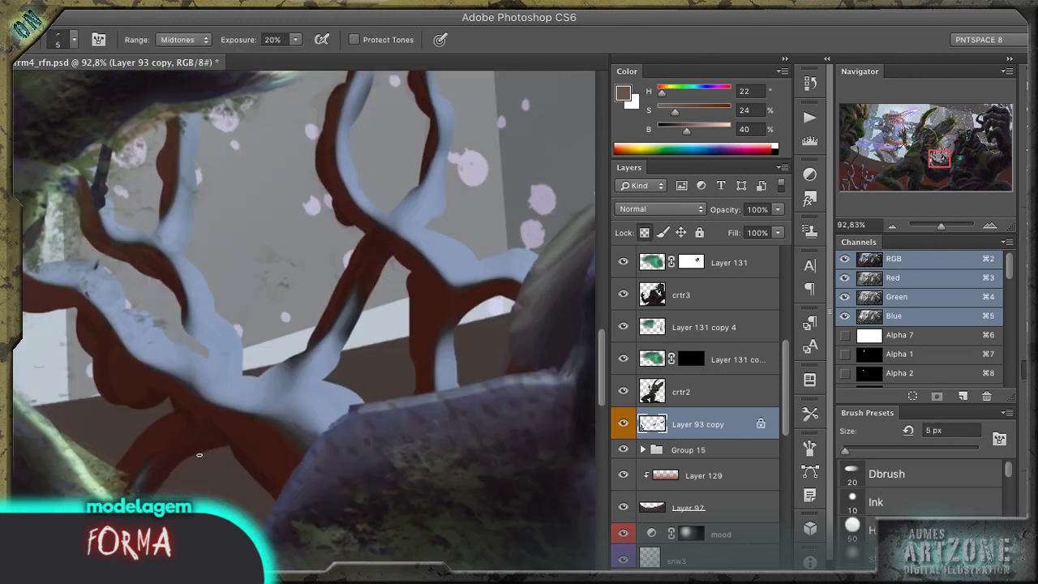
Step: Paint sampled blue-grey snow on the lowest branch with a 10 px brush and roughen the snow edges with a 20 px Smudge at 90% strength
{"action": "key", "text": "b"}
{"action": "left_click", "coordinate": [226, 343], "text": "alt"}
{"action": "left_click_drag", "start_coordinate": [160, 424], "coordinate": [115, 463]}
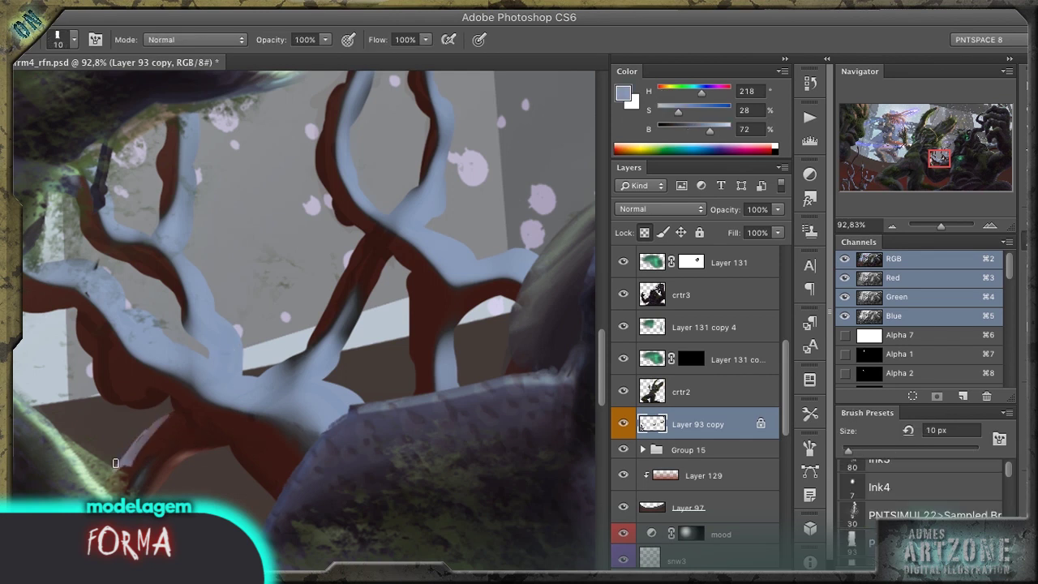
{"action": "key", "text": "r"}
{"action": "key", "text": "shift+r"}
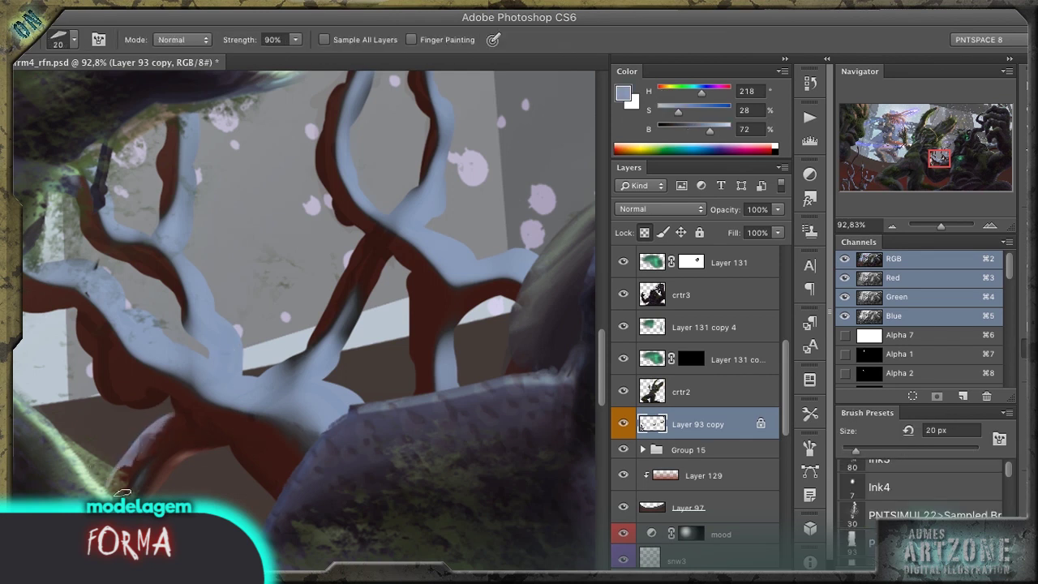
{"action": "left_click_drag", "start_coordinate": [166, 381], "coordinate": [138, 372]}
{"action": "left_click_drag", "start_coordinate": [71, 297], "coordinate": [84, 280]}
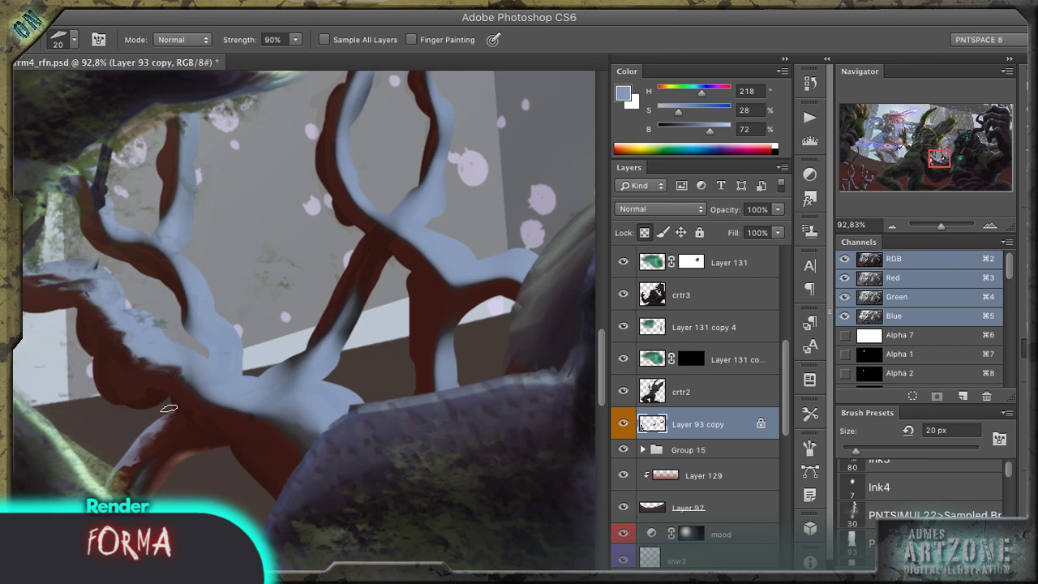
Step: Brighten the snow on the upper branches with a 30 px midtones toning brush at 20% exposure
{"action": "key", "text": "o"}
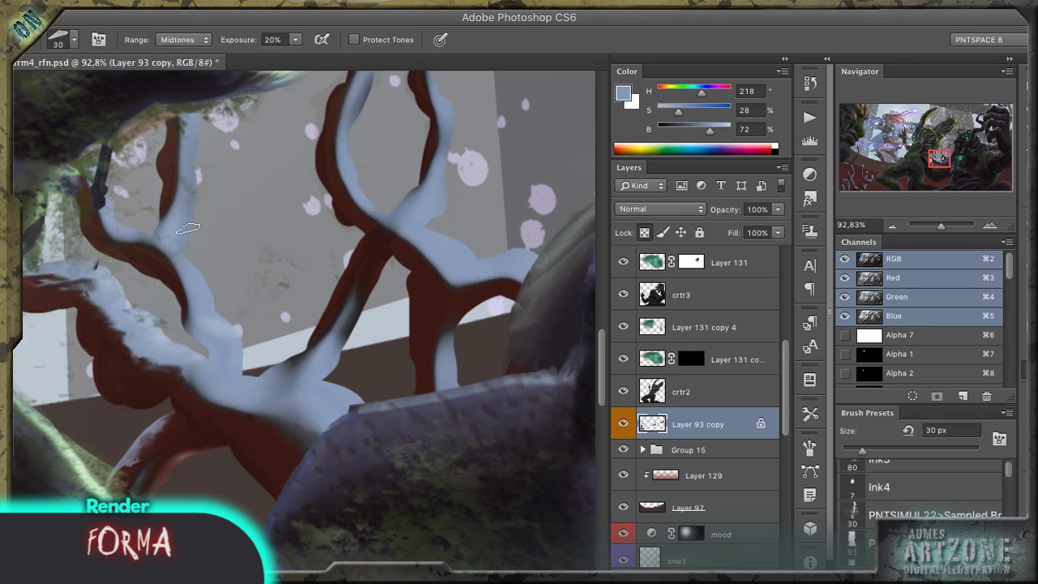
{"action": "left_click_drag", "start_coordinate": [187, 229], "coordinate": [155, 151]}
{"action": "key", "text": "w"}
{"action": "left_click", "coordinate": [248, 222]}
{"action": "left_click", "coordinate": [550, 464], "text": "shift"}
{"action": "key", "text": "ctrl+d"}
{"action": "key", "text": "b"}
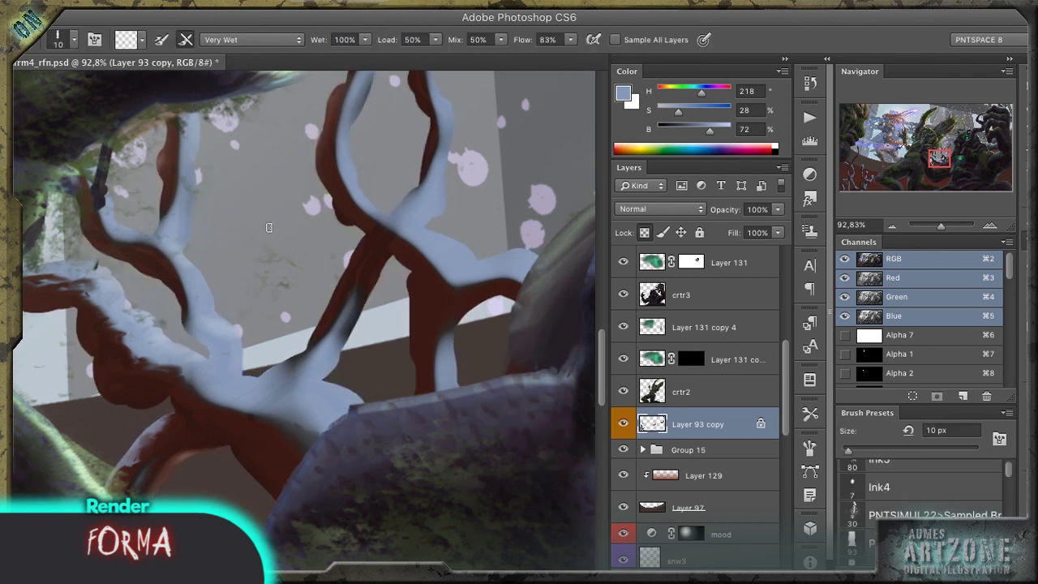
{"action": "key", "text": "o"}
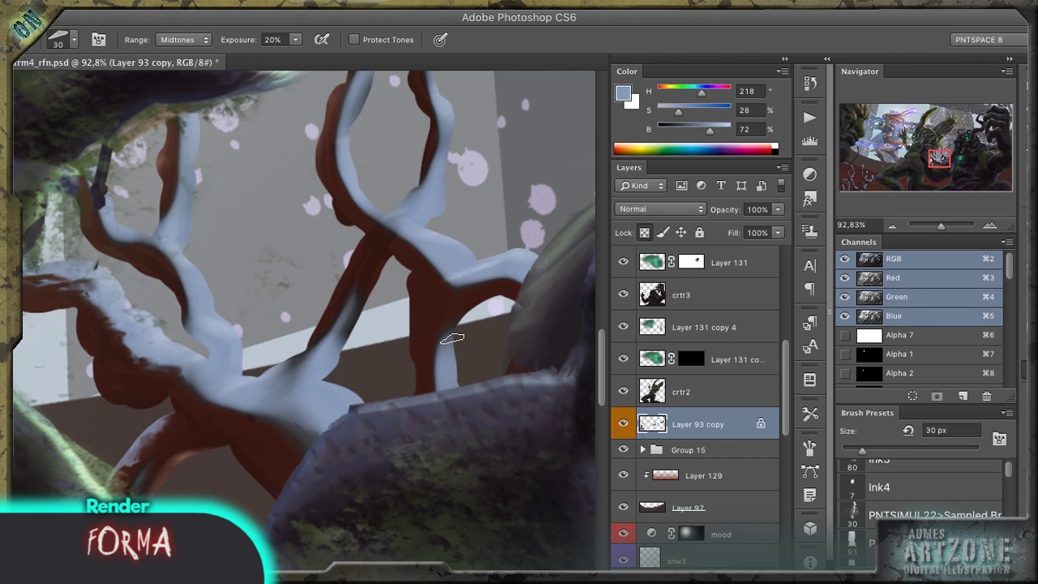
Step: Smudge the snow at the central branch junction with a 20 px brush at 90% strength and tone the bark midtones at 70% exposure
{"action": "key", "text": "r"}
{"action": "mouse_move", "coordinate": [266, 416]}
{"action": "left_mouse_down"}
{"action": "mouse_move", "coordinate": [321, 421]}
{"action": "mouse_move", "coordinate": [274, 411]}
{"action": "mouse_move", "coordinate": [320, 341]}
{"action": "left_mouse_up"}
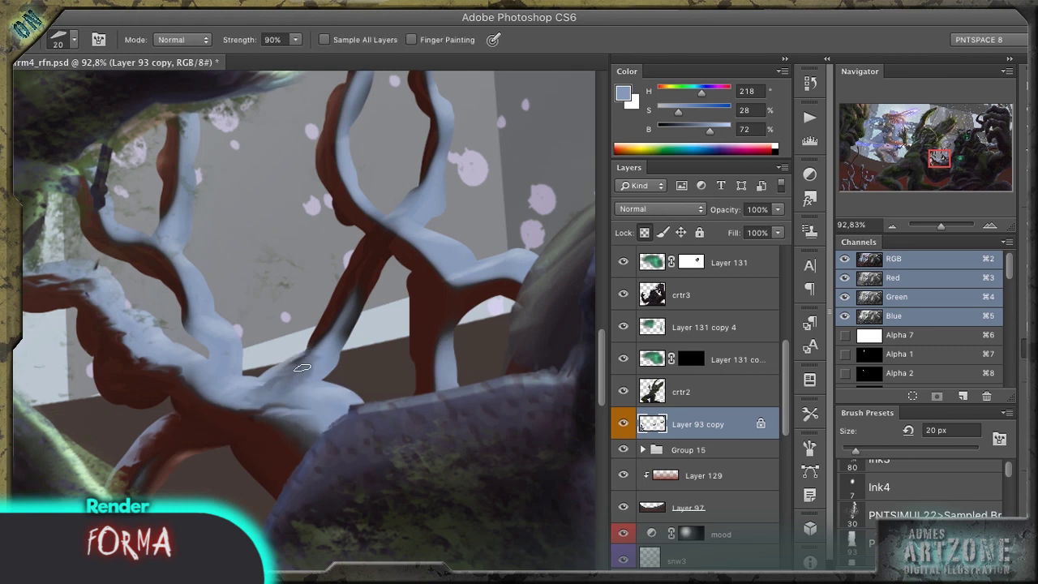
{"action": "left_click_drag", "start_coordinate": [266, 397], "coordinate": [313, 425]}
{"action": "key", "text": "o"}
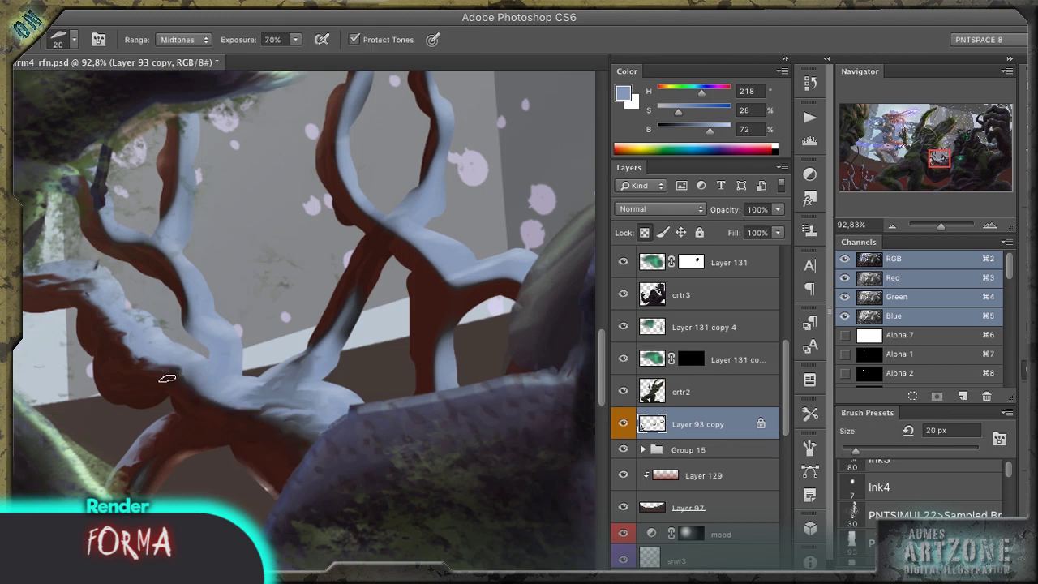
{"action": "left_click_drag", "start_coordinate": [524, 288], "coordinate": [394, 235]}
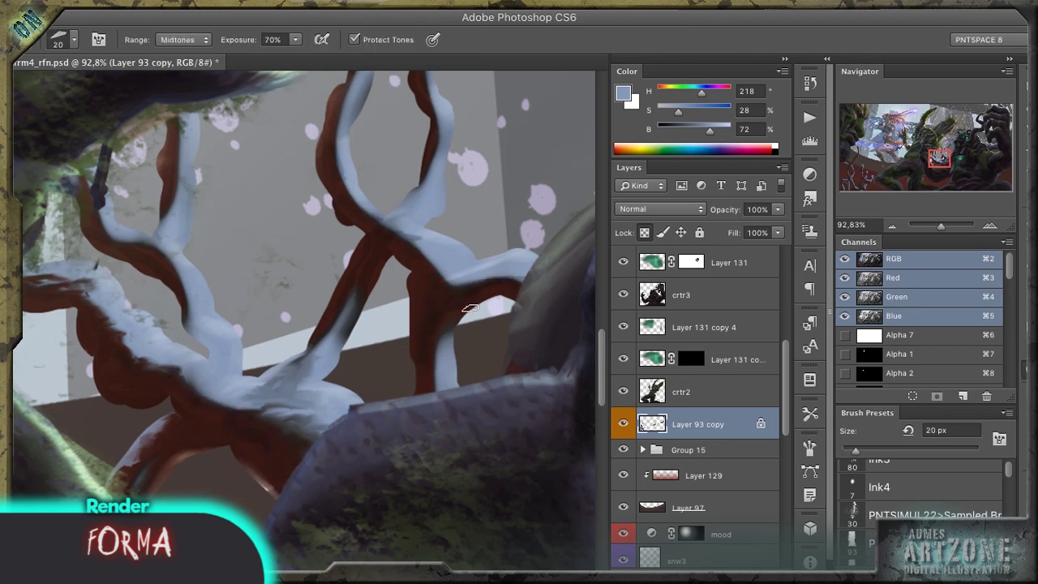
Step: Break up the snow edges on the right fork and upright branches with the Smudge tool and tone their bark at 70% exposure
{"action": "key", "text": "r"}
{"action": "mouse_move", "coordinate": [432, 350]}
{"action": "left_mouse_down"}
{"action": "mouse_move", "coordinate": [446, 412]}
{"action": "mouse_move", "coordinate": [440, 340]}
{"action": "mouse_move", "coordinate": [314, 163]}
{"action": "mouse_move", "coordinate": [267, 216]}
{"action": "left_mouse_up"}
{"action": "key", "text": "o"}
{"action": "left_click_drag", "start_coordinate": [494, 276], "coordinate": [414, 252]}
{"action": "left_click_drag", "start_coordinate": [419, 104], "coordinate": [342, 302]}
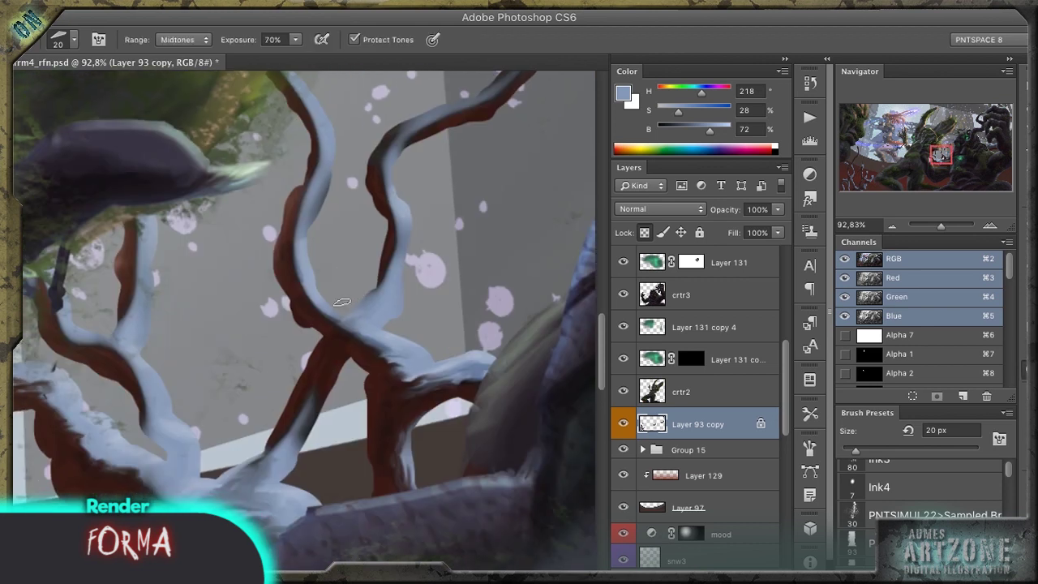
{"action": "key", "text": "r"}
{"action": "mouse_move", "coordinate": [394, 242]}
{"action": "left_mouse_down"}
{"action": "mouse_move", "coordinate": [371, 289]}
{"action": "mouse_move", "coordinate": [279, 301]}
{"action": "left_mouse_up"}
Step: Smudge fine bark ridges along the thin upper branches with a 10 px brush at 90% strength
{"action": "key", "text": "r"}
{"action": "scroll", "coordinate": [276, 292], "scroll_direction": "up", "scroll_amount": 3}
{"action": "key", "text": "bracketleft"}
{"action": "mouse_move", "coordinate": [268, 253]}
{"action": "left_mouse_down"}
{"action": "mouse_move", "coordinate": [432, 297]}
{"action": "mouse_move", "coordinate": [426, 309]}
{"action": "mouse_move", "coordinate": [449, 277]}
{"action": "mouse_move", "coordinate": [264, 259]}
{"action": "mouse_move", "coordinate": [321, 248]}
{"action": "mouse_move", "coordinate": [250, 259]}
{"action": "mouse_move", "coordinate": [213, 247]}
{"action": "mouse_move", "coordinate": [119, 318]}
{"action": "left_mouse_up"}
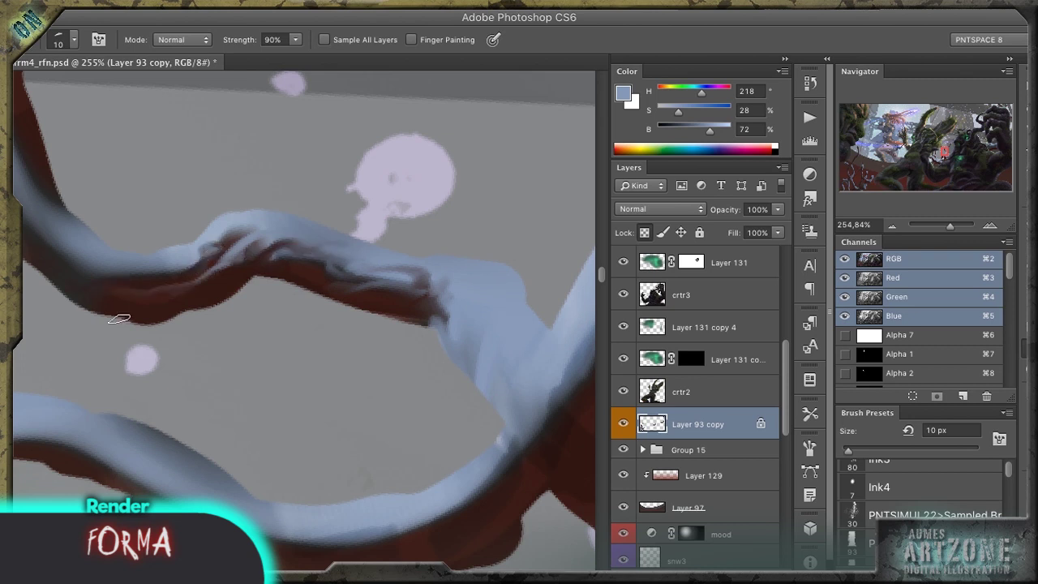
{"action": "left_click_drag", "start_coordinate": [192, 154], "coordinate": [116, 355]}
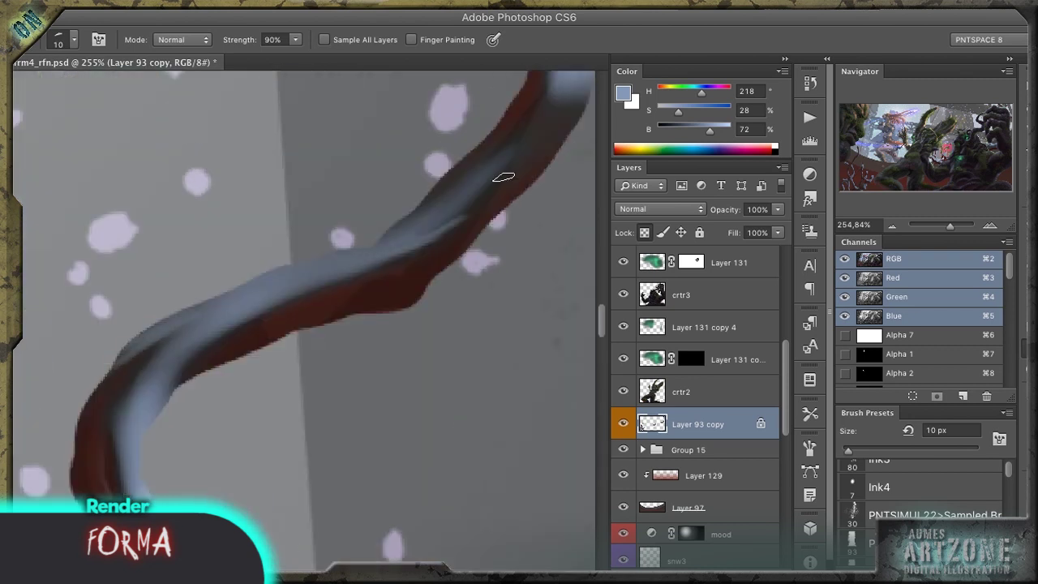
{"action": "mouse_move", "coordinate": [212, 344]}
{"action": "left_mouse_down"}
{"action": "mouse_move", "coordinate": [146, 430]}
{"action": "mouse_move", "coordinate": [394, 279]}
{"action": "mouse_move", "coordinate": [422, 235]}
{"action": "left_mouse_up"}
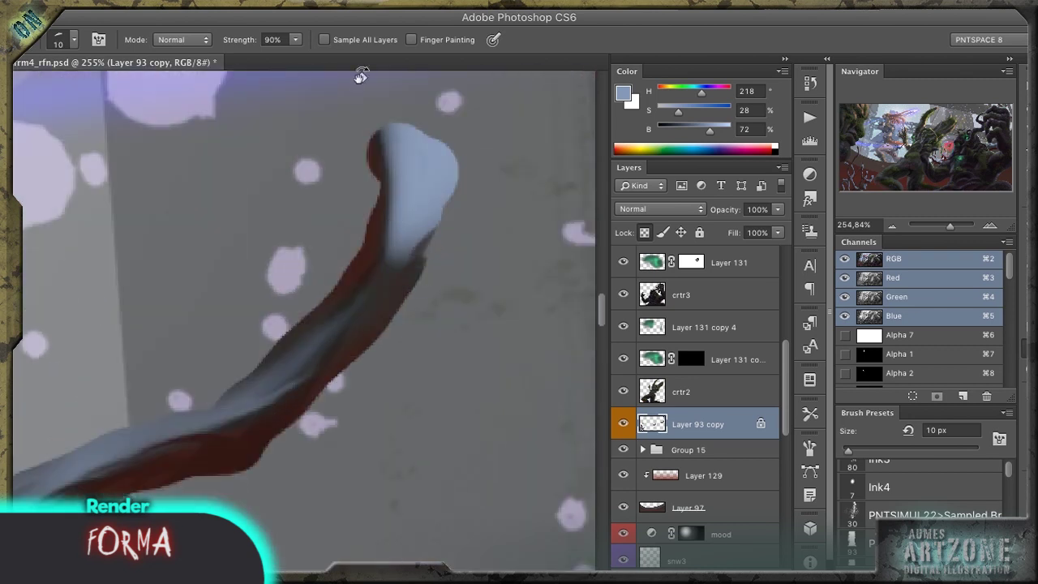
Step: Unlock the branch layer's transparent pixels, smudge the thin branch's tip into a tapered extension, and paint sampled dark brown (H 10, S 24, B 20) bark there
{"action": "left_click_drag", "start_coordinate": [359, 76], "coordinate": [119, 264]}
{"action": "mouse_move", "coordinate": [378, 216]}
{"action": "left_mouse_down"}
{"action": "mouse_move", "coordinate": [127, 447]}
{"action": "mouse_move", "coordinate": [343, 371]}
{"action": "mouse_move", "coordinate": [263, 307]}
{"action": "left_mouse_up"}
{"action": "left_click_drag", "start_coordinate": [374, 378], "coordinate": [290, 332]}
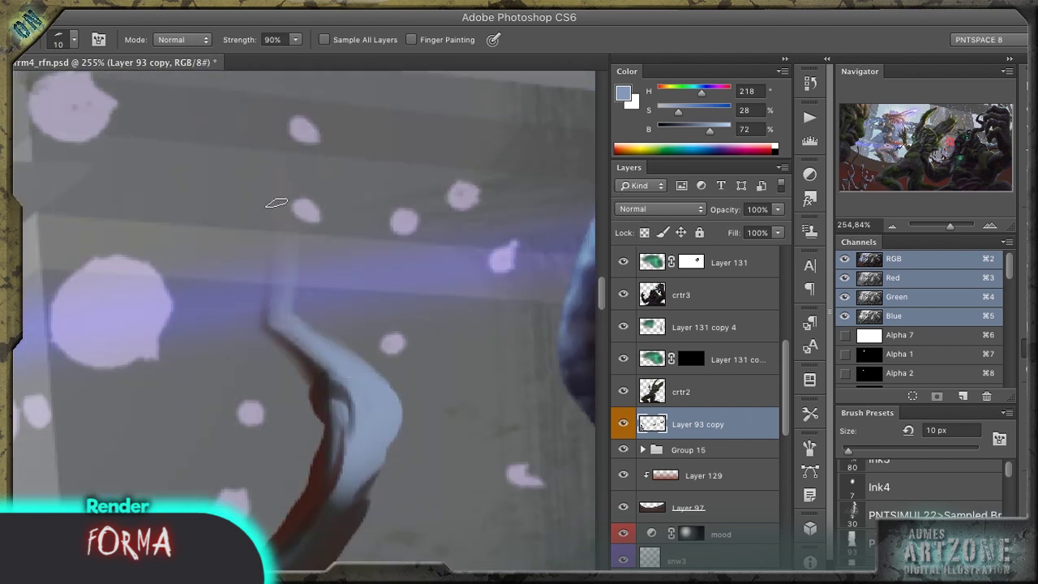
{"action": "key", "text": "b"}
{"action": "left_click", "coordinate": [324, 457], "text": "alt"}
{"action": "mouse_move", "coordinate": [280, 201]}
{"action": "left_mouse_down"}
{"action": "mouse_move", "coordinate": [273, 313]}
{"action": "mouse_move", "coordinate": [284, 240]}
{"action": "mouse_move", "coordinate": [276, 310]}
{"action": "mouse_move", "coordinate": [336, 381]}
{"action": "mouse_move", "coordinate": [340, 438]}
{"action": "left_mouse_up"}
{"action": "key", "text": "bracketleft"}
{"action": "key", "text": "bracketleft"}
{"action": "key", "text": "bracketleft"}
{"action": "key", "text": "bracketleft"}
{"action": "left_click", "coordinate": [372, 219], "text": "ctrl+alt"}
{"action": "mouse_move", "coordinate": [373, 219]}
{"action": "left_mouse_down"}
{"action": "mouse_move", "coordinate": [262, 197]}
{"action": "mouse_move", "coordinate": [232, 259]}
{"action": "left_mouse_up"}
Step: Desaturate the reddish bark on the branches and trunk with a 30 px Sponge at 51% flow
{"action": "key", "text": "o"}
{"action": "key", "text": "shift+o"}
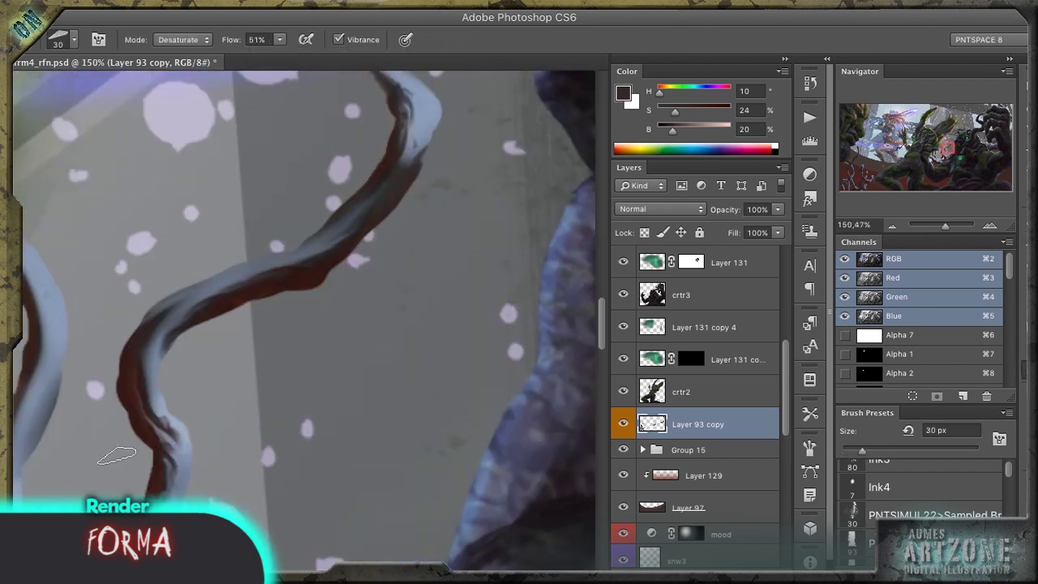
{"action": "left_click_drag", "start_coordinate": [116, 456], "coordinate": [349, 246]}
{"action": "left_click_drag", "start_coordinate": [211, 81], "coordinate": [292, 298]}
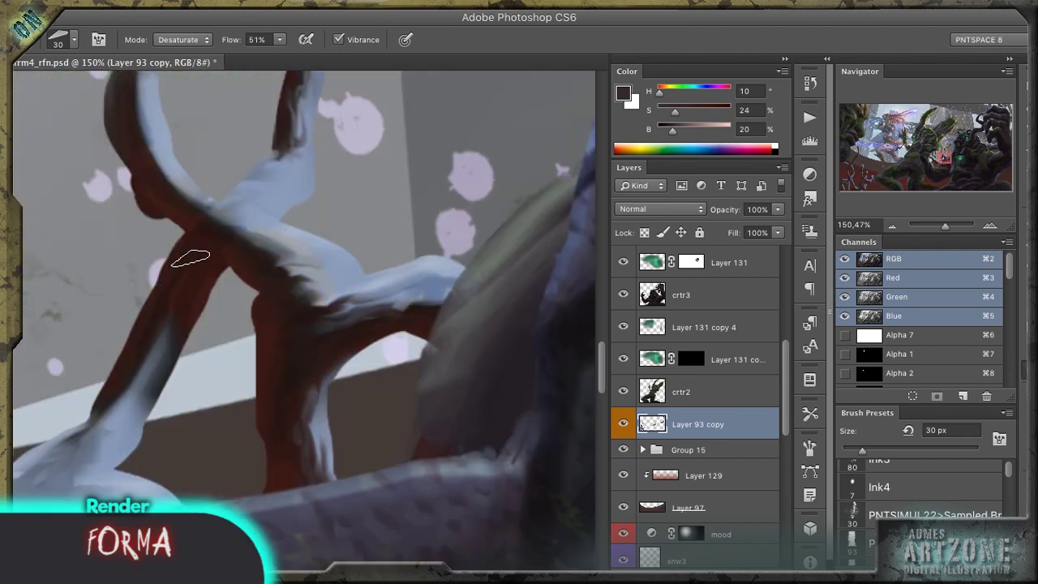
{"action": "left_click_drag", "start_coordinate": [126, 381], "coordinate": [254, 223]}
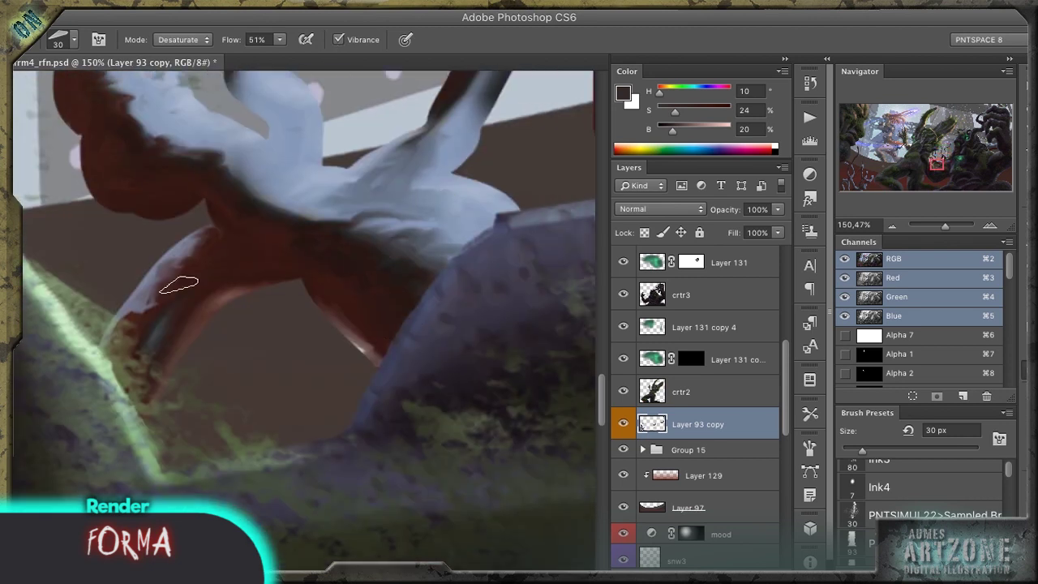
{"action": "left_click_drag", "start_coordinate": [117, 84], "coordinate": [292, 302]}
Step: Lock the layer's transparent pixels and smudge bark and snow texture along the lower trunk and its branches with a 10 px brush at 90% strength
{"action": "key", "text": "shift+o"}
{"action": "key", "text": "r"}
{"action": "key", "text": "slash"}
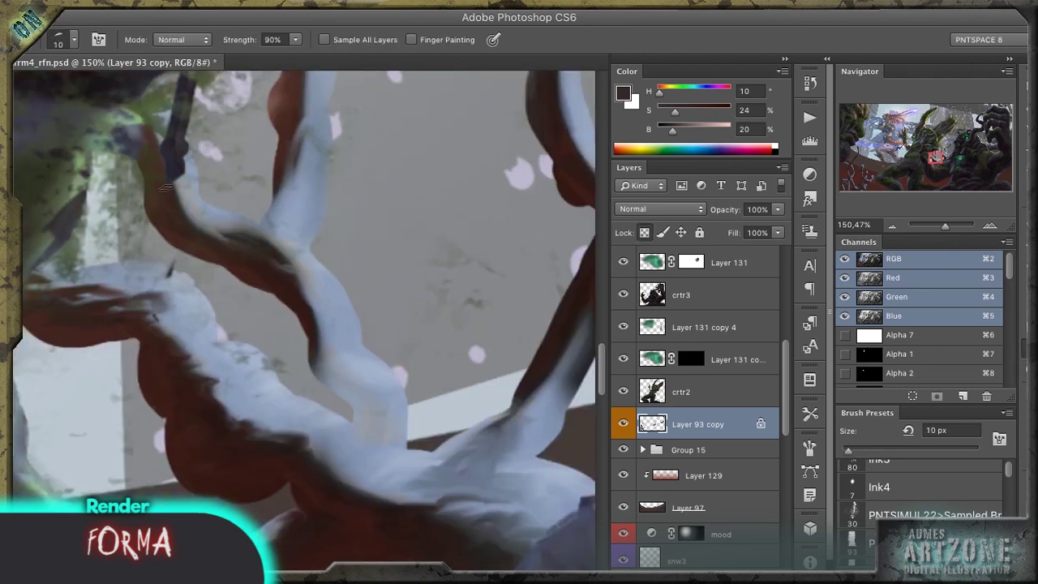
{"action": "left_click_drag", "start_coordinate": [166, 333], "coordinate": [327, 453]}
{"action": "key", "text": "bracketright"}
{"action": "mouse_move", "coordinate": [308, 357]}
{"action": "left_mouse_down"}
{"action": "mouse_move", "coordinate": [360, 384]}
{"action": "mouse_move", "coordinate": [317, 392]}
{"action": "mouse_move", "coordinate": [354, 404]}
{"action": "mouse_move", "coordinate": [355, 378]}
{"action": "mouse_move", "coordinate": [315, 362]}
{"action": "mouse_move", "coordinate": [352, 421]}
{"action": "left_mouse_up"}
{"action": "key", "text": "bracketleft"}
{"action": "key", "text": "bracketleft"}
{"action": "key", "text": "r"}
{"action": "left_click_drag", "start_coordinate": [500, 412], "coordinate": [498, 417]}
{"action": "mouse_move", "coordinate": [422, 430]}
{"action": "left_mouse_down"}
{"action": "mouse_move", "coordinate": [369, 495]}
{"action": "mouse_move", "coordinate": [398, 457]}
{"action": "mouse_move", "coordinate": [309, 290]}
{"action": "mouse_move", "coordinate": [390, 320]}
{"action": "mouse_move", "coordinate": [433, 242]}
{"action": "left_mouse_up"}
Step: Unlock the transparent pixels and refine the branch joints and lower trunk with dark reddish bark (H 5, S 47, B 18), using brush, Mixer and Smudge strokes
{"action": "key", "text": "r"}
{"action": "key", "text": "b"}
{"action": "left_click_drag", "start_coordinate": [212, 213], "coordinate": [94, 236]}
{"action": "mouse_move", "coordinate": [73, 356]}
{"action": "left_mouse_down"}
{"action": "mouse_move", "coordinate": [157, 332]}
{"action": "mouse_move", "coordinate": [288, 370]}
{"action": "left_mouse_up"}
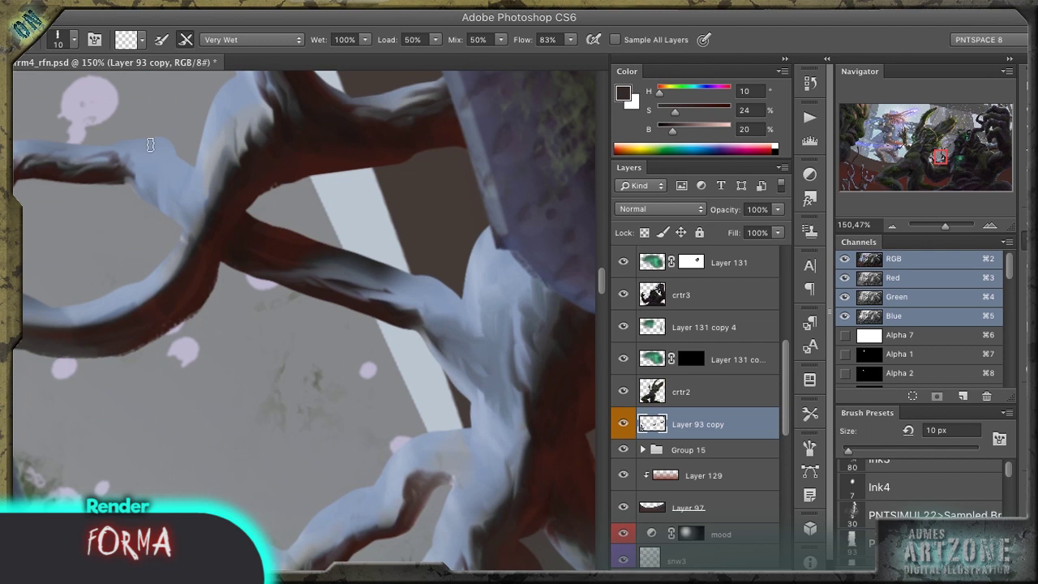
{"action": "key", "text": "shift+b"}
{"action": "left_click_drag", "start_coordinate": [192, 164], "coordinate": [170, 145]}
{"action": "key", "text": "r"}
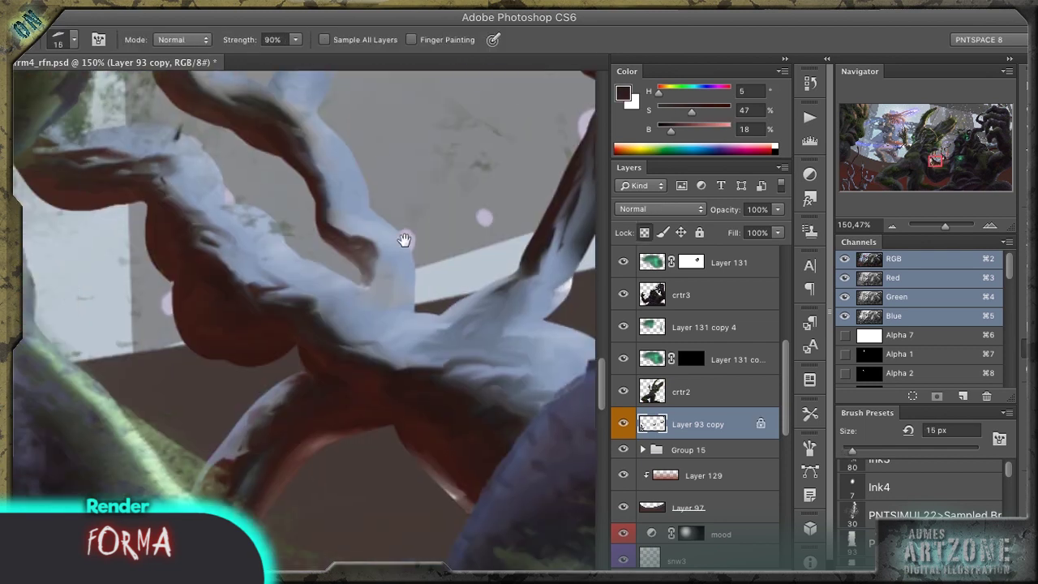
{"action": "key", "text": "b"}
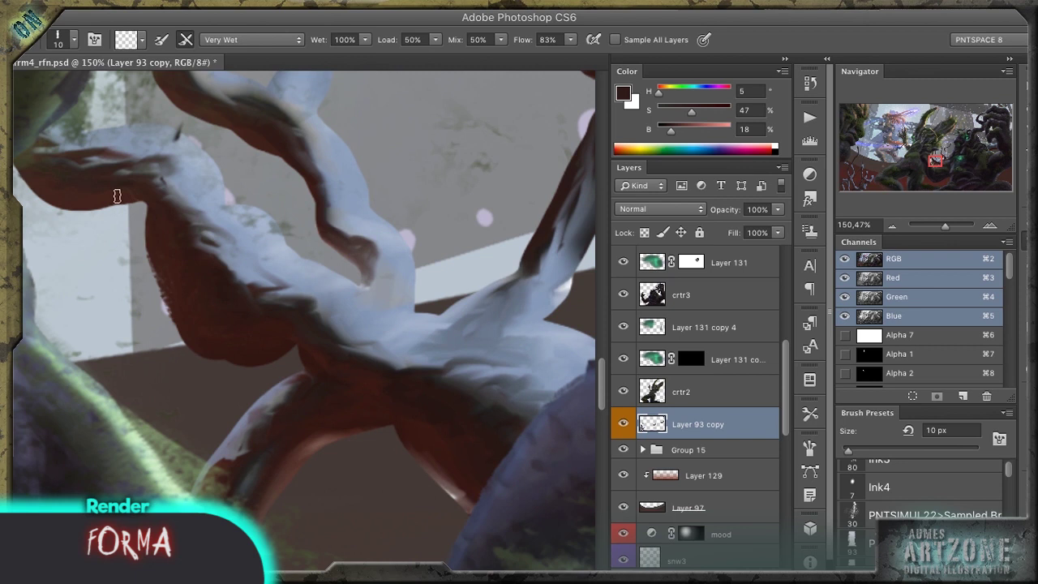
Step: Smudge folds into the snow-covered branch between the creatures with a 45 px brush at 90% strength
{"action": "key", "text": "r"}
{"action": "left_click_drag", "start_coordinate": [294, 343], "coordinate": [296, 373]}
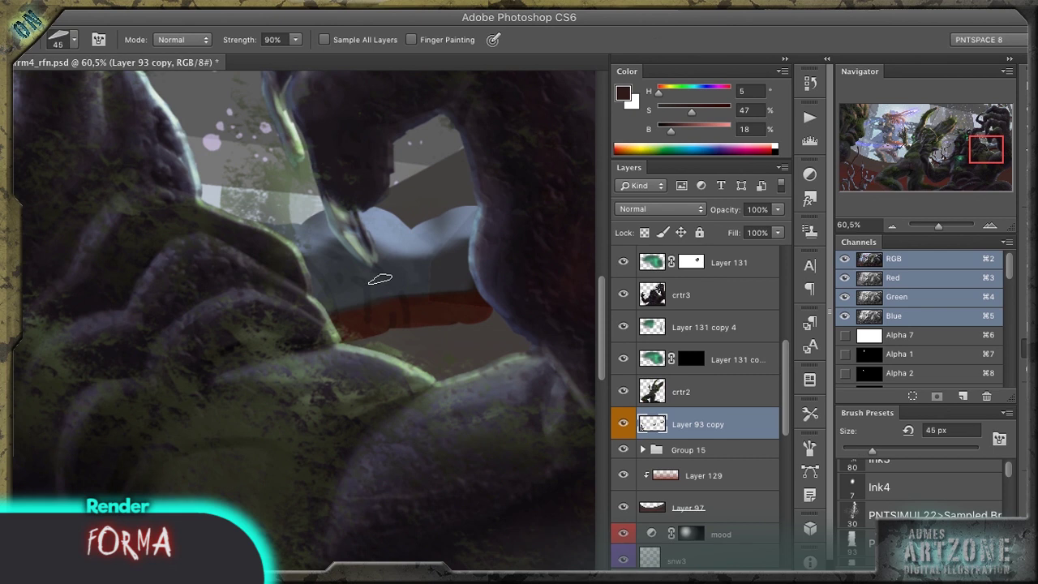
{"action": "mouse_move", "coordinate": [379, 279]}
{"action": "left_mouse_down"}
{"action": "mouse_move", "coordinate": [334, 293]}
{"action": "mouse_move", "coordinate": [471, 283]}
{"action": "left_mouse_up"}
{"action": "mouse_move", "coordinate": [391, 308]}
{"action": "left_mouse_down"}
{"action": "mouse_move", "coordinate": [345, 291]}
{"action": "mouse_move", "coordinate": [279, 285]}
{"action": "mouse_move", "coordinate": [435, 292]}
{"action": "left_mouse_up"}
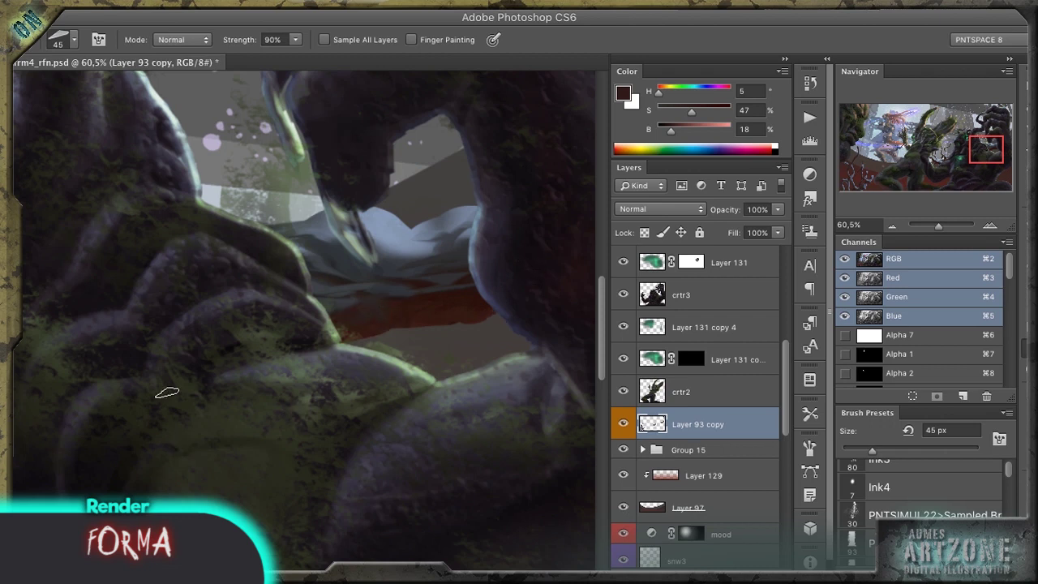
Step: Lock the layer's transparent pixels and smudge the snow and bark of the foreground branches in the canvas's lower-left corner at 45 px
{"action": "scroll", "coordinate": [167, 393], "scroll_direction": "left", "scroll_amount": 15}
{"action": "key", "text": "/"}
{"action": "mouse_move", "coordinate": [109, 431]}
{"action": "left_mouse_down"}
{"action": "mouse_move", "coordinate": [65, 343]}
{"action": "mouse_move", "coordinate": [116, 335]}
{"action": "mouse_move", "coordinate": [230, 430]}
{"action": "mouse_move", "coordinate": [190, 442]}
{"action": "left_mouse_up"}
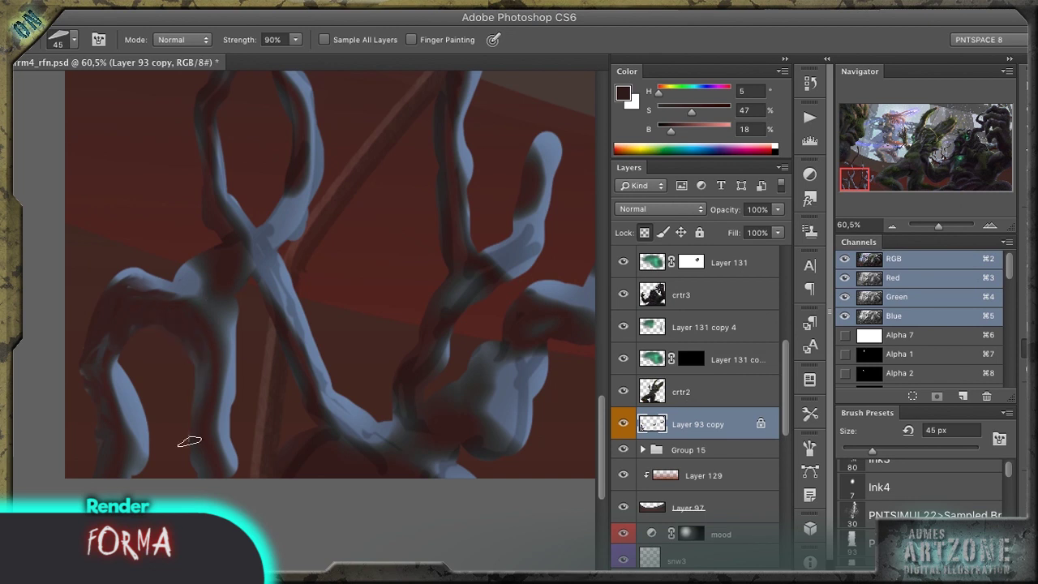
{"action": "mouse_move", "coordinate": [278, 167]}
{"action": "left_mouse_down"}
{"action": "mouse_move", "coordinate": [262, 232]}
{"action": "mouse_move", "coordinate": [276, 325]}
{"action": "left_mouse_up"}
{"action": "mouse_move", "coordinate": [262, 232]}
{"action": "left_mouse_down"}
{"action": "mouse_move", "coordinate": [345, 401]}
{"action": "mouse_move", "coordinate": [487, 435]}
{"action": "mouse_move", "coordinate": [399, 394]}
{"action": "mouse_move", "coordinate": [448, 302]}
{"action": "mouse_move", "coordinate": [142, 312]}
{"action": "mouse_move", "coordinate": [163, 349]}
{"action": "left_mouse_up"}
Step: Unlock the transparent pixels, paint dark bark (H 0, S 48, B 22) on the lower-left branches, and smudge their tips into thin extensions
{"action": "key", "text": "r"}
{"action": "key", "text": "b"}
{"action": "mouse_move", "coordinate": [364, 401]}
{"action": "left_mouse_down"}
{"action": "mouse_move", "coordinate": [244, 361]}
{"action": "mouse_move", "coordinate": [308, 464]}
{"action": "left_mouse_up"}
{"action": "key", "text": "shift+r"}
{"action": "key", "text": "o"}
{"action": "key", "text": "shift+b"}
{"action": "mouse_move", "coordinate": [139, 238]}
{"action": "left_mouse_down"}
{"action": "mouse_move", "coordinate": [227, 223]}
{"action": "mouse_move", "coordinate": [227, 276]}
{"action": "mouse_move", "coordinate": [259, 259]}
{"action": "mouse_move", "coordinate": [202, 276]}
{"action": "left_mouse_up"}
{"action": "key", "text": "shift+r"}
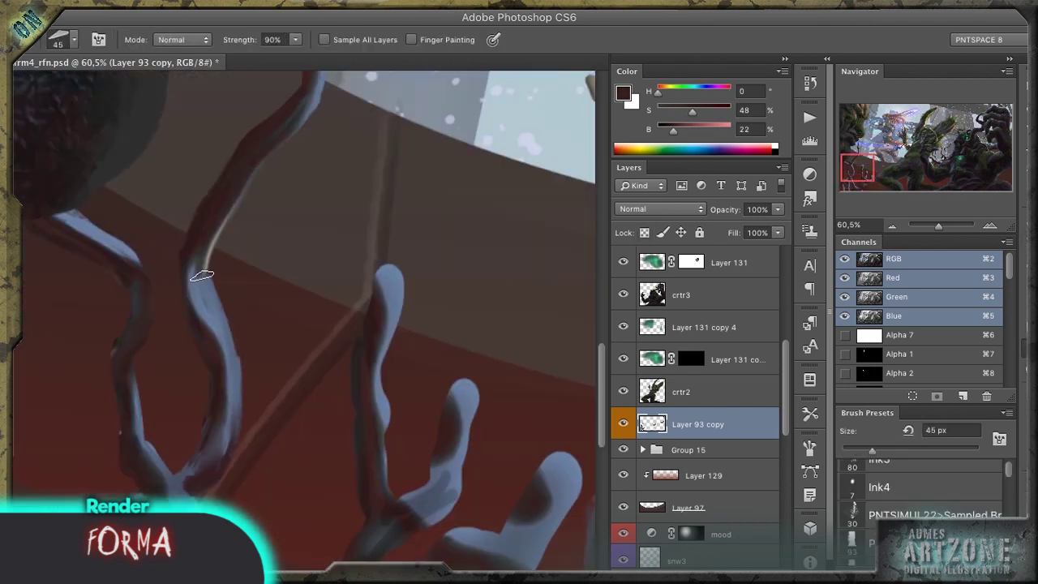
Step: Extend the remaining lower-left branches with thin tapered tips, blending them with the Smudge and a 25 px Mixer Brush, and save the illustration
{"action": "mouse_move", "coordinate": [447, 102]}
{"action": "left_mouse_down"}
{"action": "mouse_move", "coordinate": [273, 238]}
{"action": "mouse_move", "coordinate": [276, 303]}
{"action": "mouse_move", "coordinate": [261, 364]}
{"action": "mouse_move", "coordinate": [321, 442]}
{"action": "mouse_move", "coordinate": [243, 422]}
{"action": "mouse_move", "coordinate": [231, 333]}
{"action": "left_mouse_up"}
{"action": "key", "text": "shift+b"}
{"action": "key", "text": "shift+r"}
{"action": "key", "text": "shift+b"}
{"action": "key", "text": "super+s"}
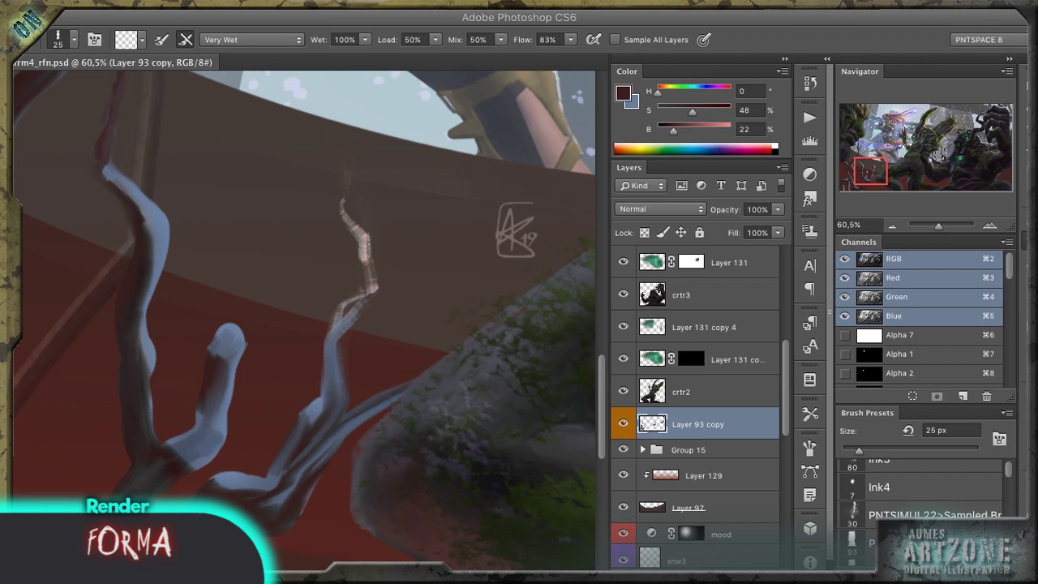
Step: Lock the transparent pixels, paint dark brown bark (H 358, S 47, B 21) on the lower branches at 20 px, and blend it with a 45 px Smudge
{"action": "key", "text": "r"}
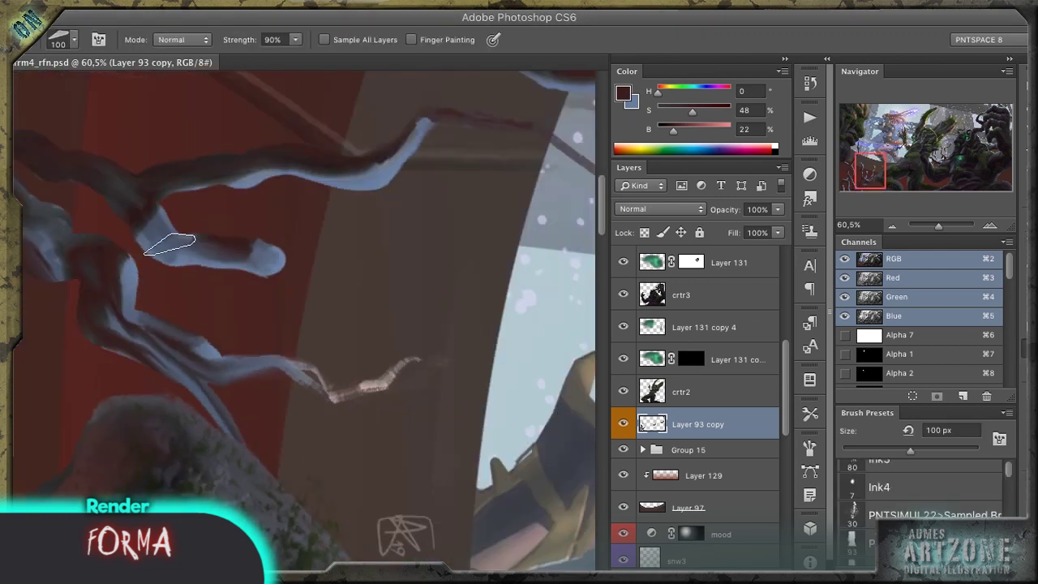
{"action": "key", "text": "b"}
{"action": "key", "text": "slash"}
{"action": "left_click_drag", "start_coordinate": [211, 353], "coordinate": [317, 154]}
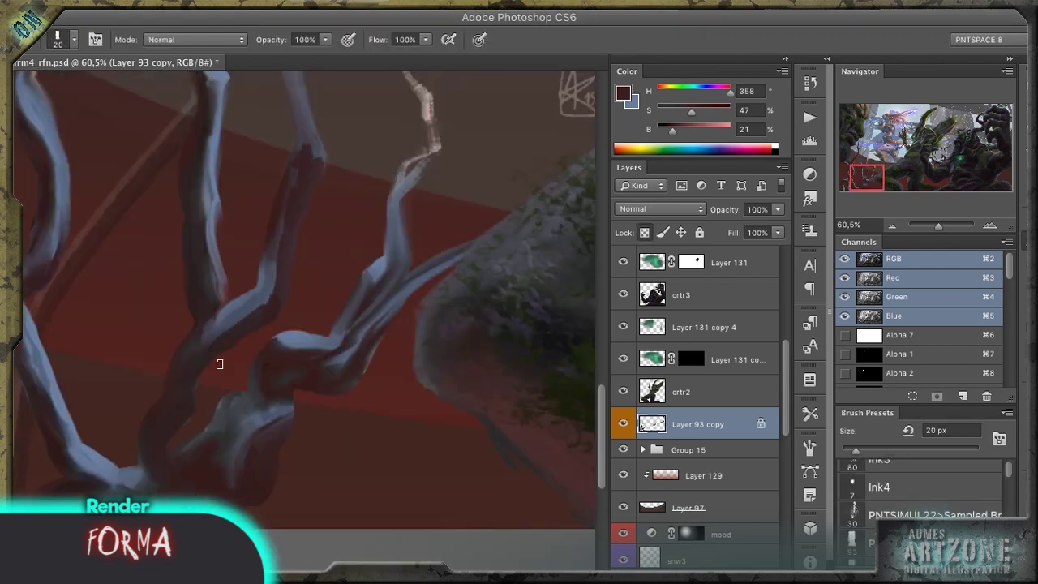
{"action": "left_click_drag", "start_coordinate": [381, 332], "coordinate": [474, 243]}
{"action": "key", "text": "r"}
{"action": "mouse_move", "coordinate": [268, 341]}
{"action": "left_mouse_down"}
{"action": "mouse_move", "coordinate": [235, 454]}
{"action": "mouse_move", "coordinate": [254, 409]}
{"action": "left_mouse_up"}
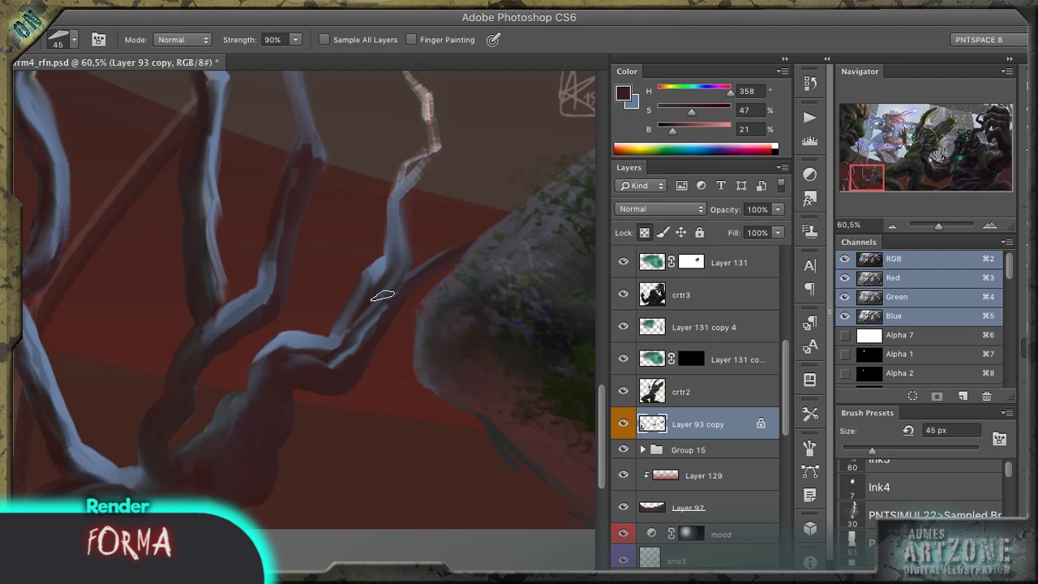
Step: Hide Layer 93 copy and add a new clipped layer directly above Layer 97
{"action": "scroll", "coordinate": [375, 296], "scroll_direction": "up", "scroll_amount": 5}
{"action": "scroll", "coordinate": [365, 406], "scroll_direction": "down", "scroll_amount": 1}
{"action": "scroll", "coordinate": [297, 163], "scroll_direction": "down", "scroll_amount": 2}
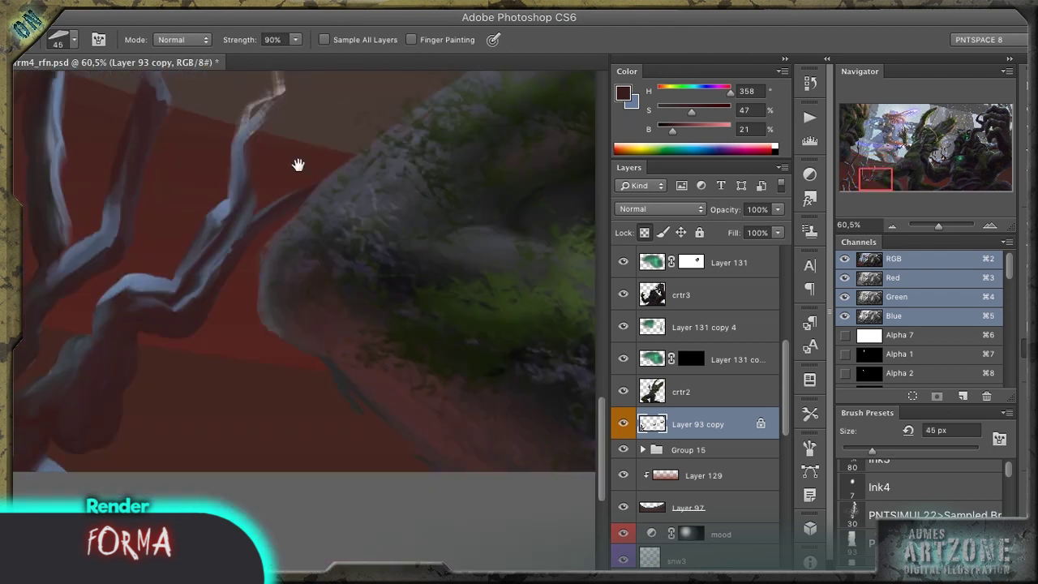
{"action": "scroll", "coordinate": [429, 197], "scroll_direction": "down", "scroll_amount": 3}
{"action": "left_click", "coordinate": [698, 507]}
{"action": "key", "text": "ctrl+shift+alt+n"}
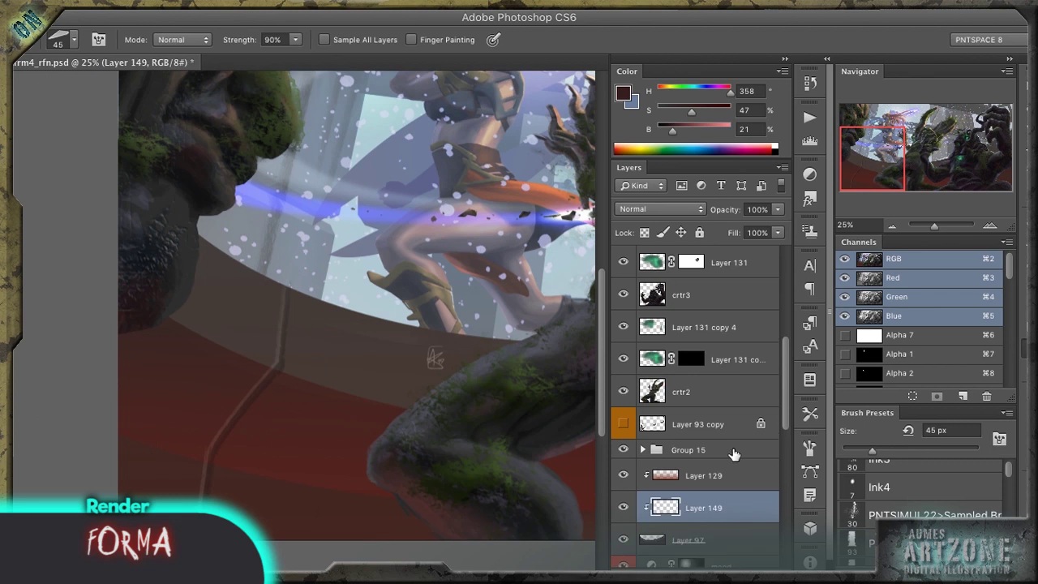
Step: Merge Group 15 into a single layer, set it to Overlay with 41% fill, and duplicate it
{"action": "left_click", "coordinate": [686, 453]}
{"action": "key", "text": "v"}
{"action": "key", "text": "ctrl+t"}
{"action": "key", "text": "Escape"}
{"action": "key", "text": "ctrl+minus"}
{"action": "left_click", "coordinate": [661, 210]}
{"action": "left_click", "coordinate": [645, 369]}
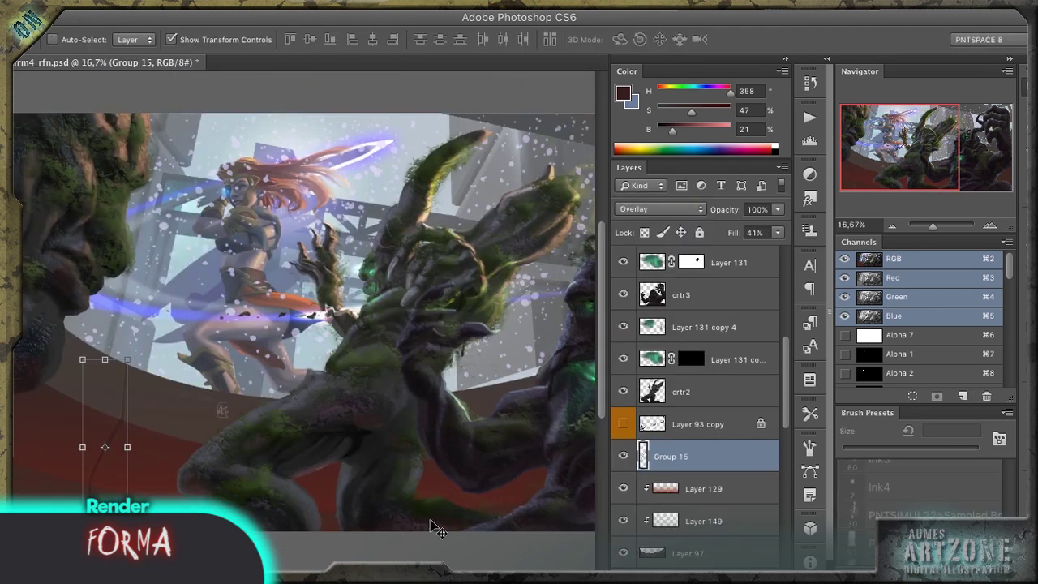
{"action": "key", "text": "ctrl+j"}
{"action": "key", "text": "b"}
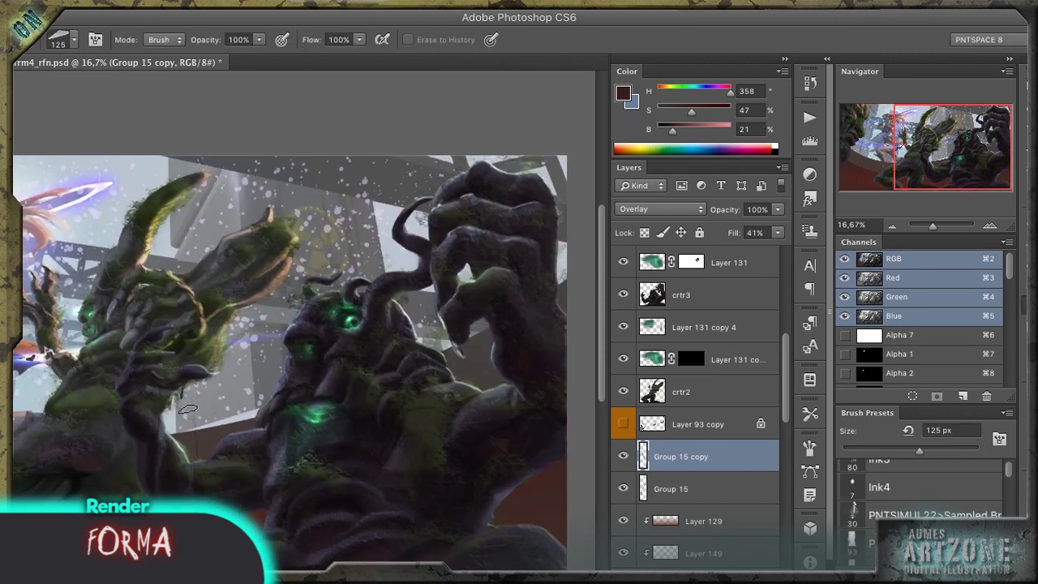
{"action": "scroll", "coordinate": [724, 527], "scroll_direction": "down", "scroll_amount": 5}
{"action": "left_click", "coordinate": [725, 527]}
{"action": "key", "text": "shift+b"}
{"action": "scroll", "coordinate": [787, 389], "scroll_direction": "down", "scroll_amount": 3}
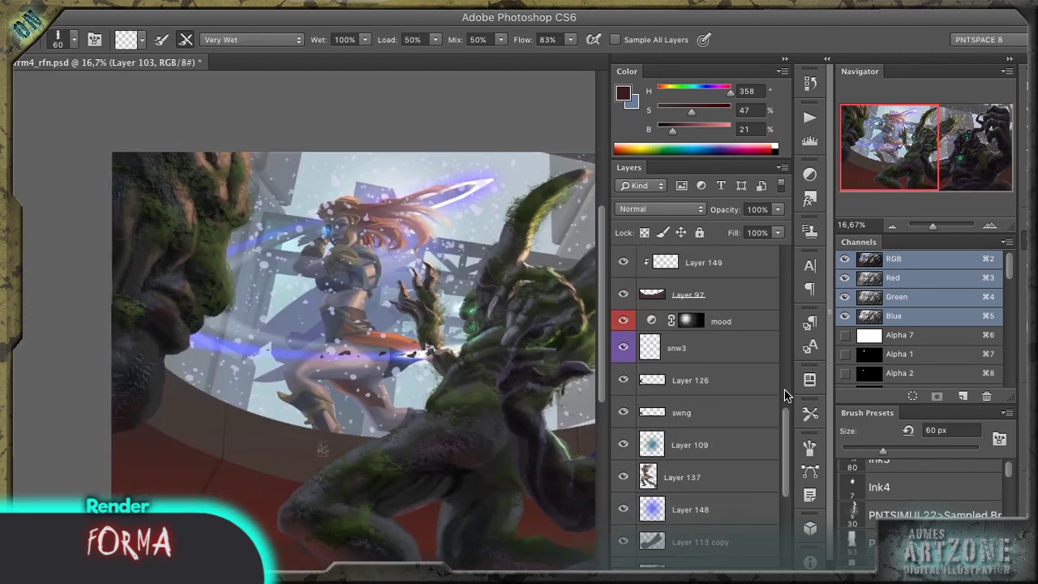
Step: Shade the red and brown ground on Layer 149 with dark brown, using a 500 px brush at 3% flow, and set the layer to Multiply
{"action": "left_click", "coordinate": [704, 456]}
{"action": "key", "text": "z"}
{"action": "left_click", "coordinate": [157, 378]}
{"action": "key", "text": "b"}
{"action": "key", "text": "shift+0"}
{"action": "key", "text": "shift+3"}
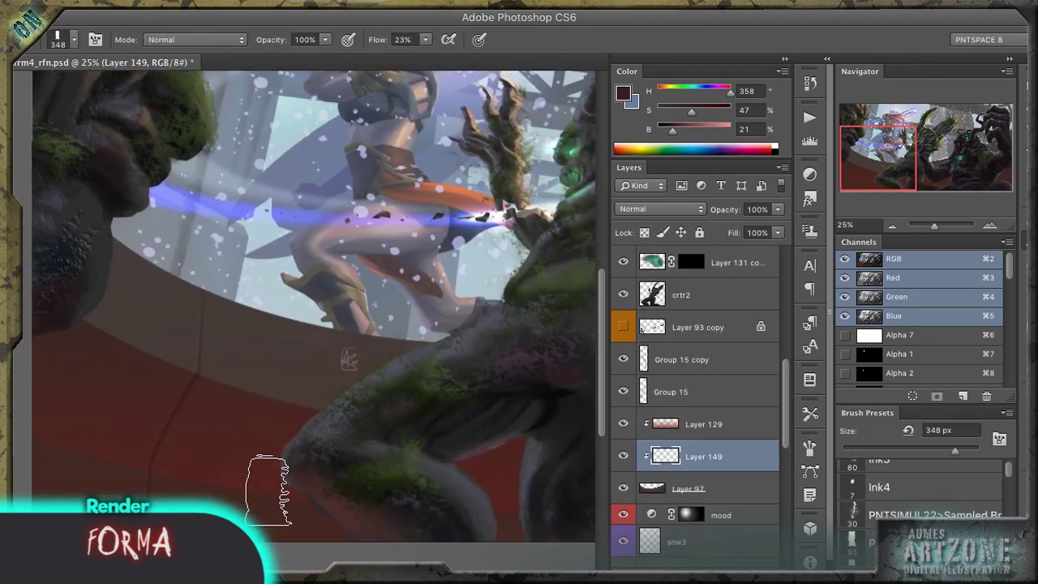
{"action": "key", "text": "bracketright"}
{"action": "key", "text": "bracketright"}
{"action": "mouse_move", "coordinate": [157, 364]}
{"action": "left_mouse_down"}
{"action": "mouse_move", "coordinate": [352, 366]}
{"action": "mouse_move", "coordinate": [476, 395]}
{"action": "left_mouse_up"}
{"action": "left_click_drag", "start_coordinate": [480, 484], "coordinate": [107, 430]}
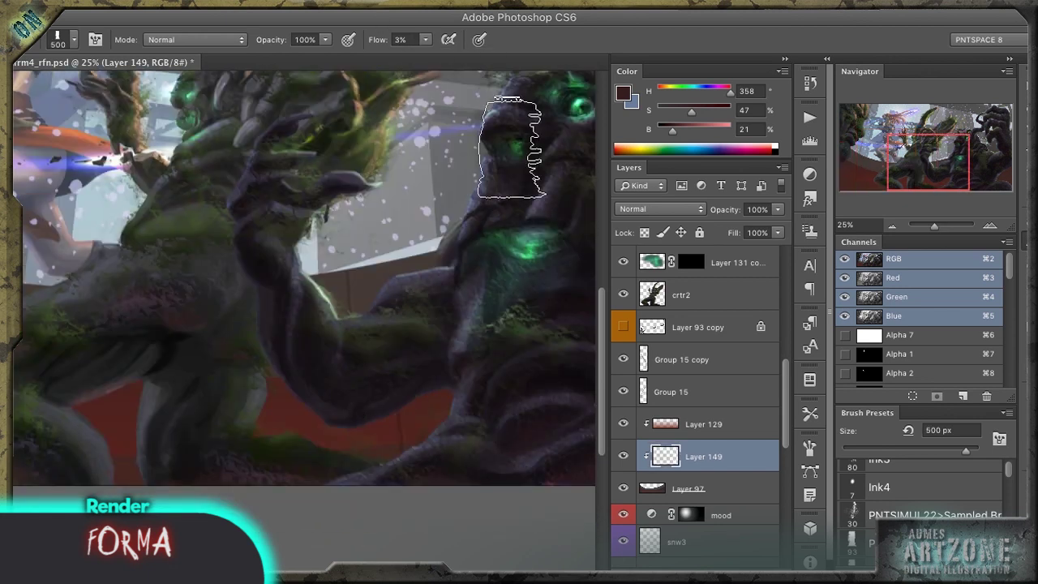
{"action": "left_click_drag", "start_coordinate": [517, 236], "coordinate": [248, 248]}
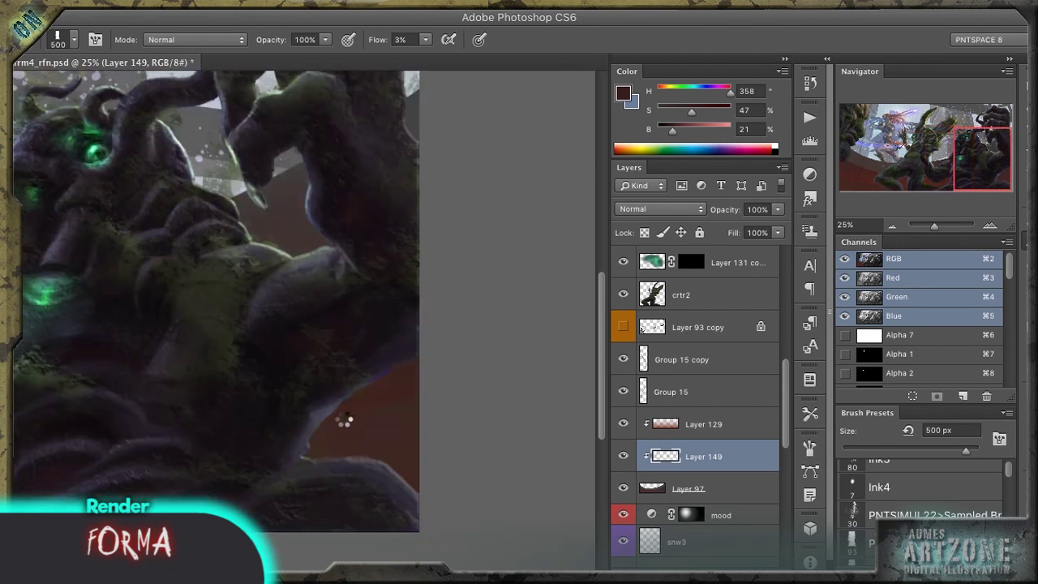
{"action": "key", "text": "ctrl+minus"}
{"action": "key", "text": "ctrl+minus"}
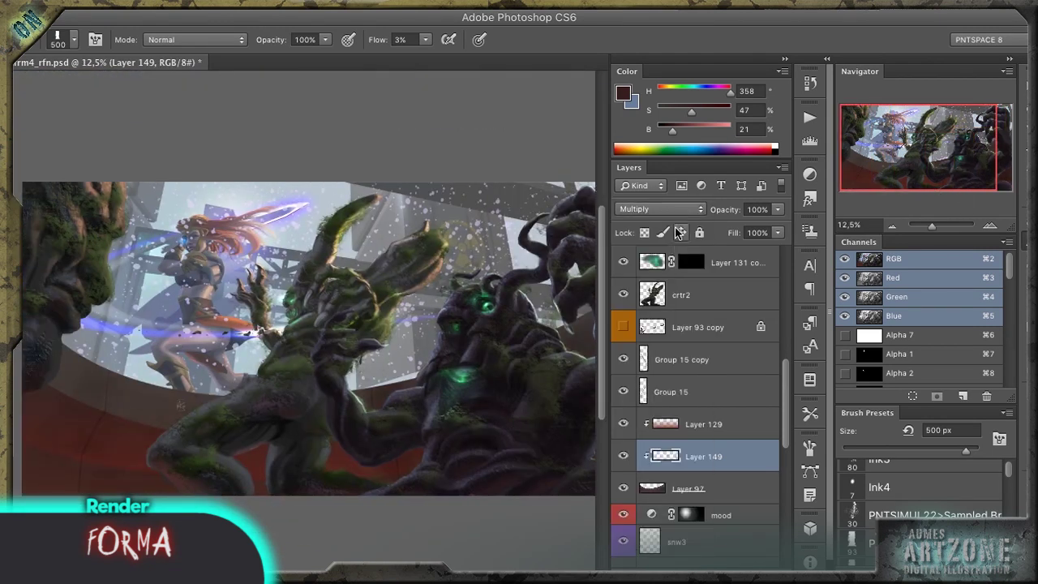
Step: Duplicate the Color Dodge Group 16 layer, add a black layer mask to the copy, and reveal the glow with a gradient
{"action": "key", "text": "x"}
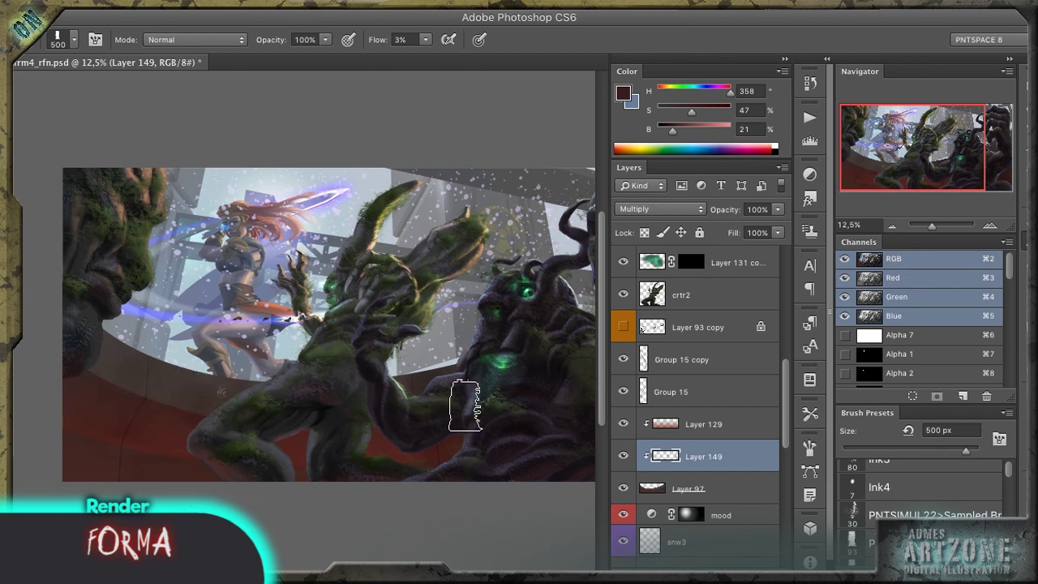
{"action": "key", "text": "z"}
{"action": "left_click", "coordinate": [154, 389]}
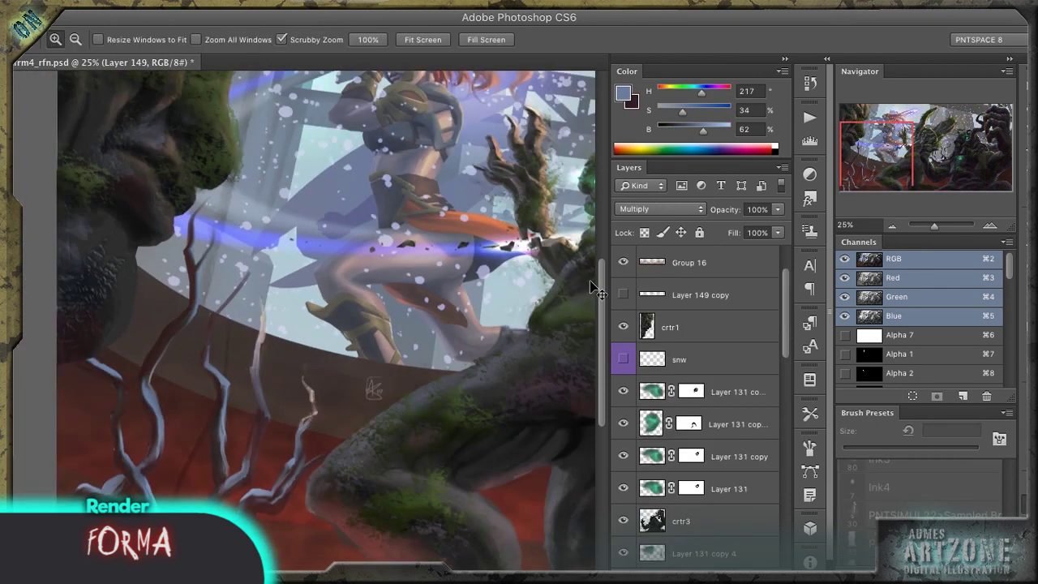
{"action": "key", "text": "ctrl+minus"}
{"action": "key", "text": "ctrl+minus"}
{"action": "left_click", "coordinate": [689, 262]}
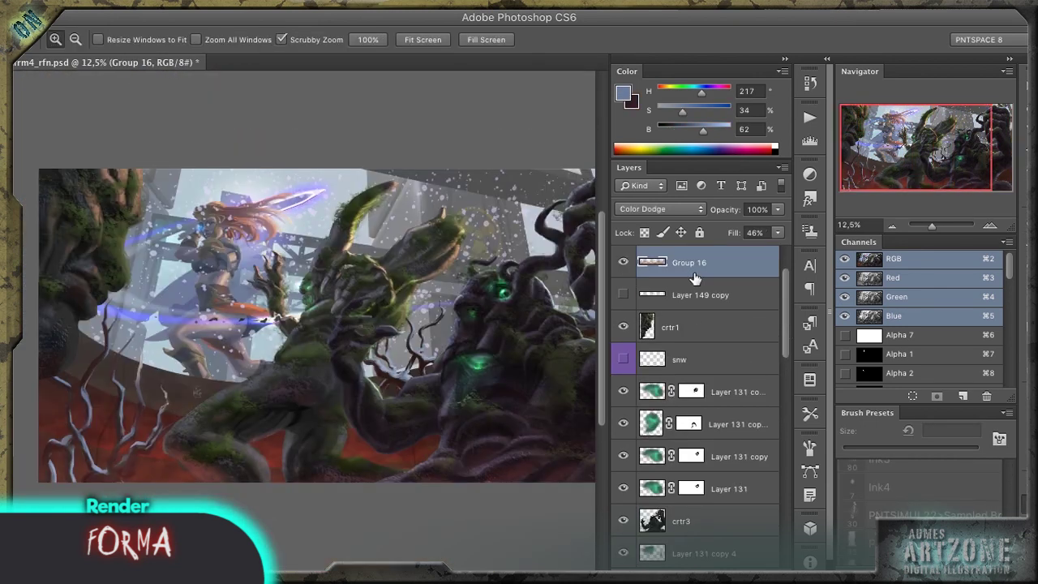
{"action": "key", "text": "ctrl+j"}
{"action": "key", "text": "g"}
{"action": "key", "text": "d"}
{"action": "key", "text": "ctrl+i"}
{"action": "left_click_drag", "start_coordinate": [550, 358], "coordinate": [489, 388]}
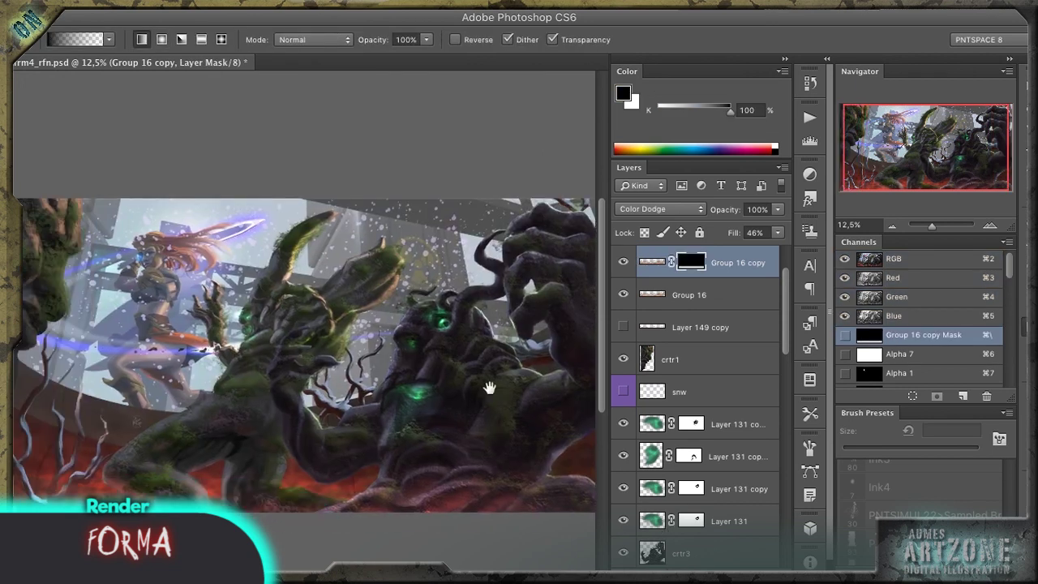
Step: Show and select Layer 93 copy, and adjust its snowy branches with Free Transform
{"action": "scroll", "coordinate": [782, 348], "scroll_direction": "down", "scroll_amount": 5}
{"action": "left_click", "coordinate": [698, 327]}
{"action": "key", "text": "ctrl+minus"}
{"action": "key", "text": "ctrl+t"}
{"action": "left_click_drag", "start_coordinate": [77, 195], "coordinate": [84, 169]}
{"action": "key", "text": "Return"}
Step: Desaturate the branches behind the creature's raised fist with a 30 px Sponge at 51% flow
{"action": "key", "text": "z"}
{"action": "mouse_move", "coordinate": [243, 203]}
{"action": "left_mouse_down"}
{"action": "mouse_move", "coordinate": [298, 209]}
{"action": "mouse_move", "coordinate": [324, 354]}
{"action": "left_mouse_up"}
{"action": "key", "text": "ctrl+plus"}
{"action": "key", "text": "ctrl+plus"}
{"action": "key", "text": "r"}
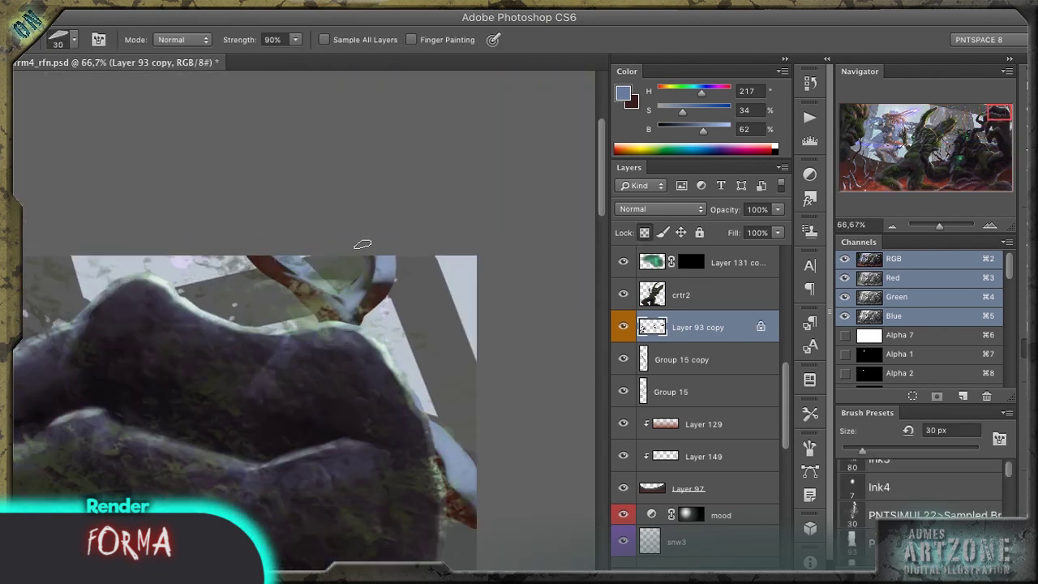
{"action": "key", "text": "o"}
{"action": "key", "text": "shift+o"}
{"action": "key", "text": "shift+o"}
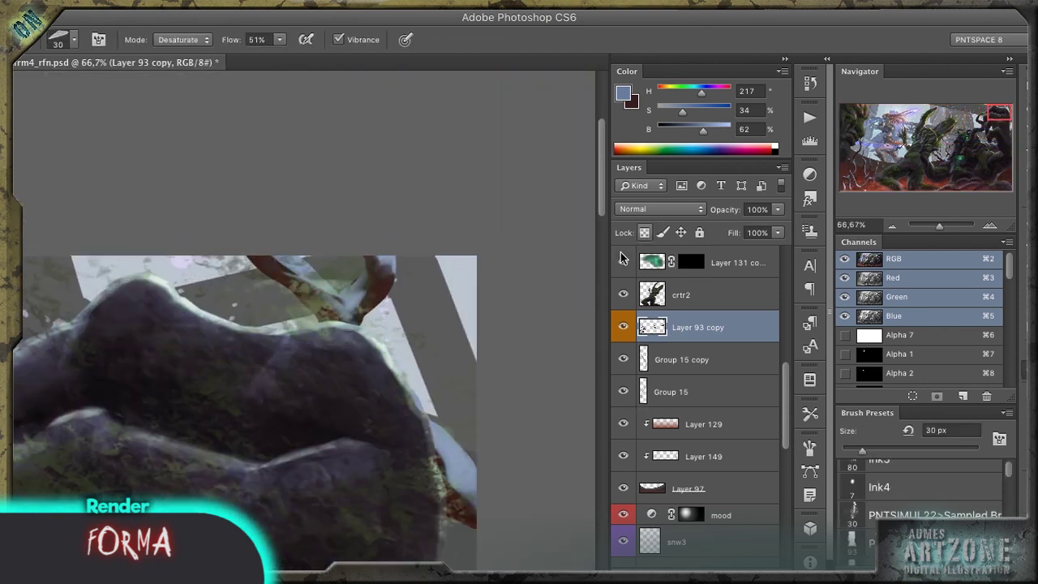
Step: Unlock the transparent pixels and blend the snow and bark of the branches around the fist with a 25–30 px Smudge at 90% strength
{"action": "key", "text": "b"}
{"action": "key", "text": "r"}
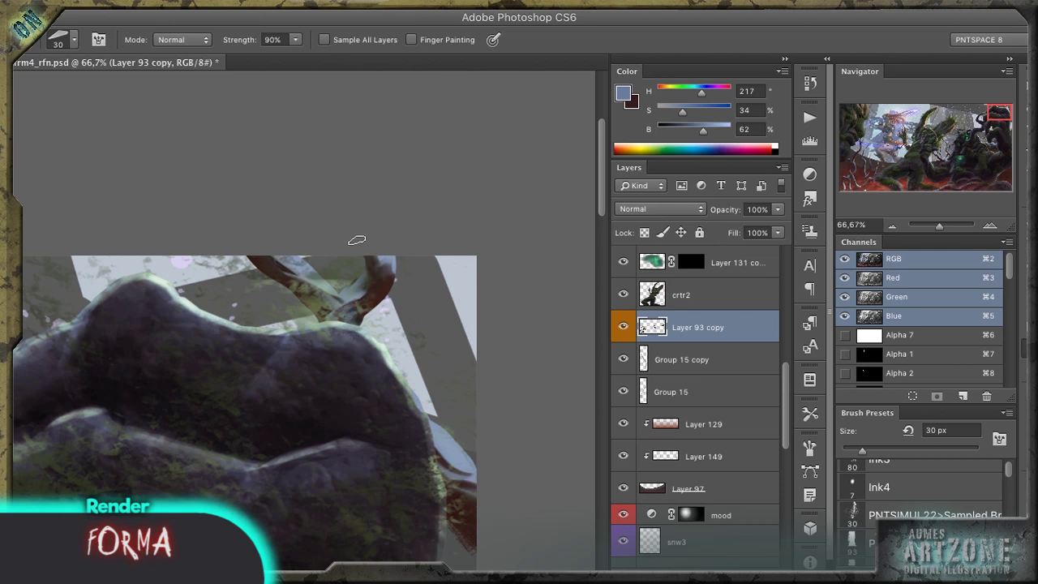
{"action": "key", "text": "r"}
{"action": "left_click_drag", "start_coordinate": [259, 247], "coordinate": [292, 281]}
{"action": "key", "text": "bracketleft"}
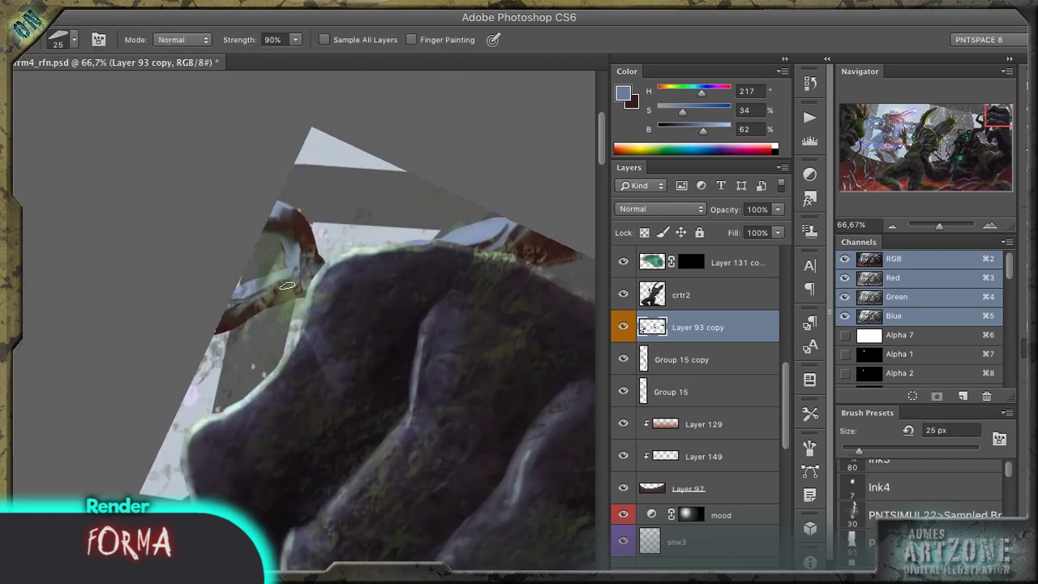
{"action": "key", "text": "ctrl+minus"}
{"action": "key", "text": "ctrl+minus"}
{"action": "key", "text": "ctrl+minus"}
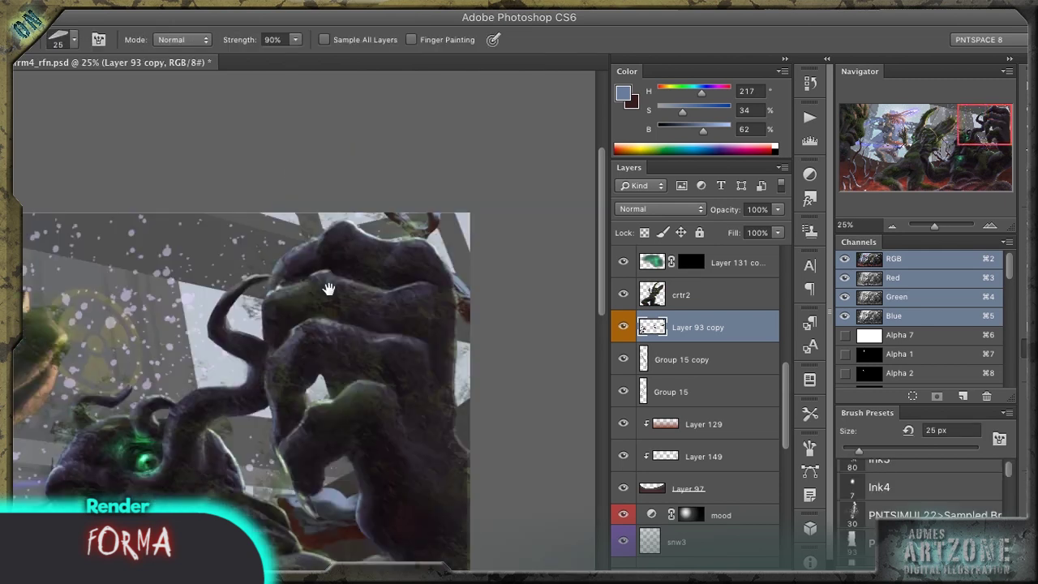
Step: Desaturate the snowy branch beneath the creature's fist with a 30 px Sponge at 51% flow, and save the document
{"action": "scroll", "coordinate": [417, 265], "scroll_direction": "down", "scroll_amount": 3}
{"action": "key", "text": "b"}
{"action": "key", "text": "bracketright"}
{"action": "key", "text": "o"}
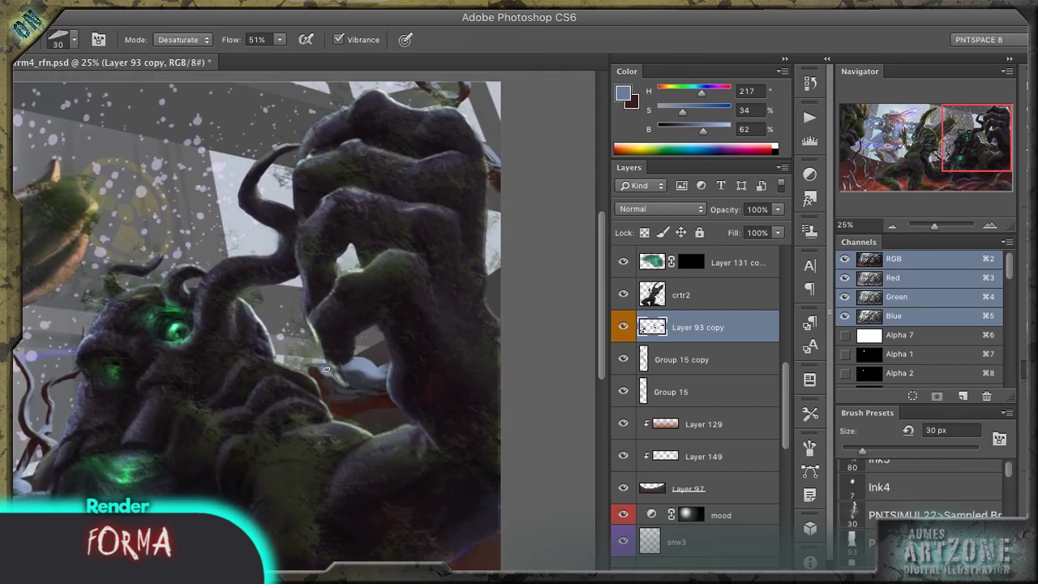
{"action": "key", "text": "z"}
{"action": "mouse_move", "coordinate": [336, 409]}
{"action": "left_mouse_down"}
{"action": "mouse_move", "coordinate": [235, 341]}
{"action": "mouse_move", "coordinate": [269, 303]}
{"action": "left_mouse_up"}
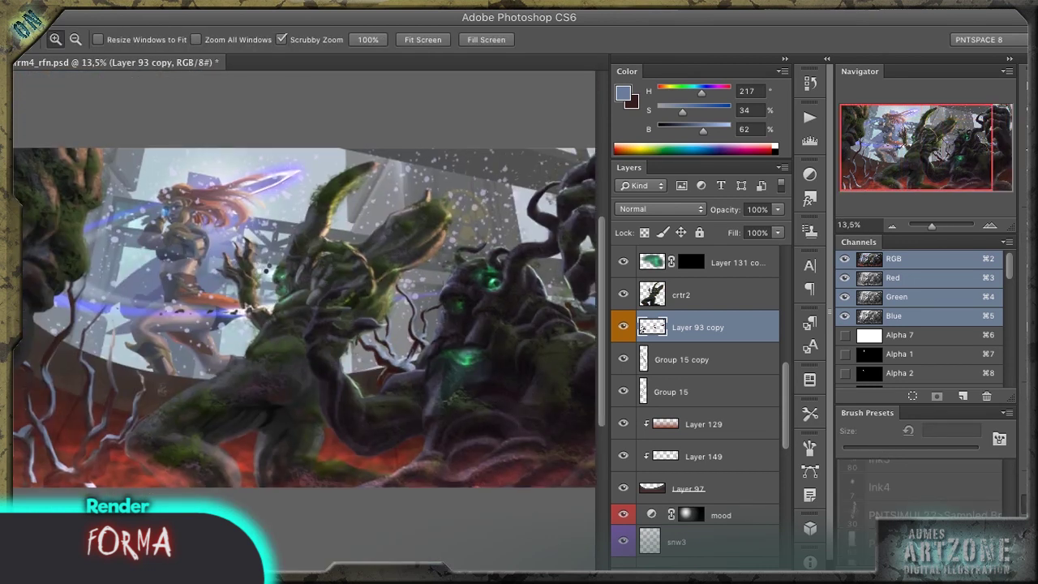
{"action": "key", "text": "ctrl+s"}
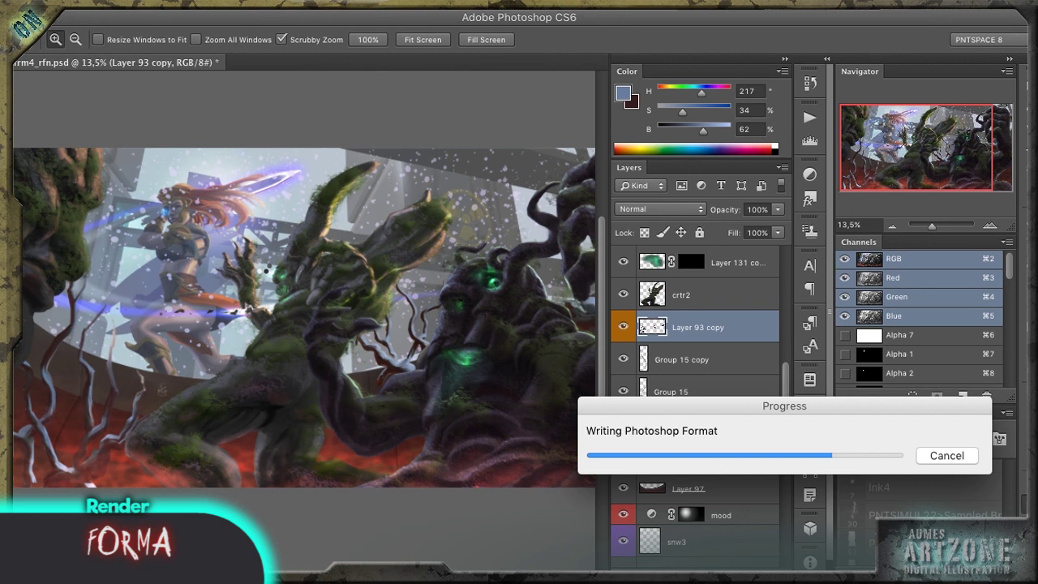
{"action": "key", "text": "r"}
{"action": "left_click_drag", "start_coordinate": [438, 346], "coordinate": [788, 463]}
{"action": "scroll", "coordinate": [789, 474], "scroll_direction": "down", "scroll_amount": 5}
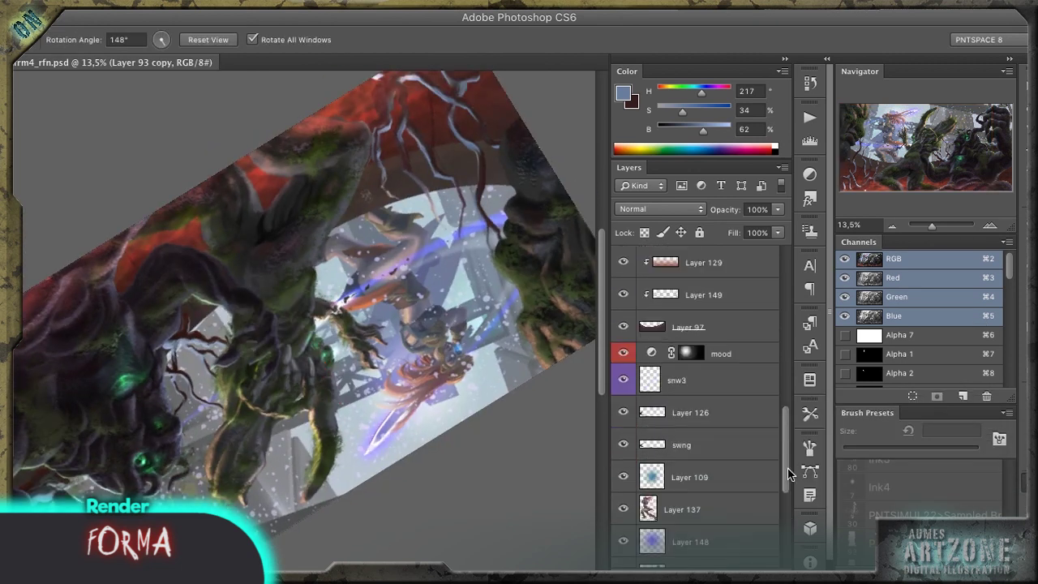
{"action": "scroll", "coordinate": [788, 475], "scroll_direction": "up", "scroll_amount": 3}
{"action": "key", "text": "Escape"}
{"action": "key", "text": "b"}
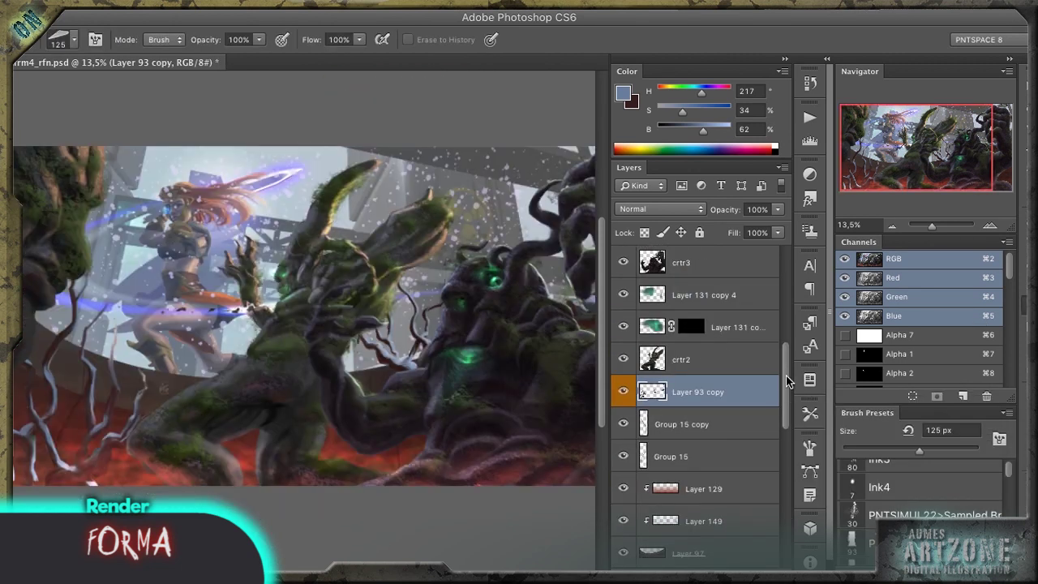
Step: Select Layer 47 in the swrd group and clean up the sword handle's edge near the warrior's face with a 35 px Eraser
{"action": "scroll", "coordinate": [737, 343], "scroll_direction": "up", "scroll_amount": 3}
{"action": "left_click", "coordinate": [698, 261]}
{"action": "scroll", "coordinate": [714, 341], "scroll_direction": "up", "scroll_amount": 3}
{"action": "key", "text": "z"}
{"action": "left_click", "coordinate": [293, 164]}
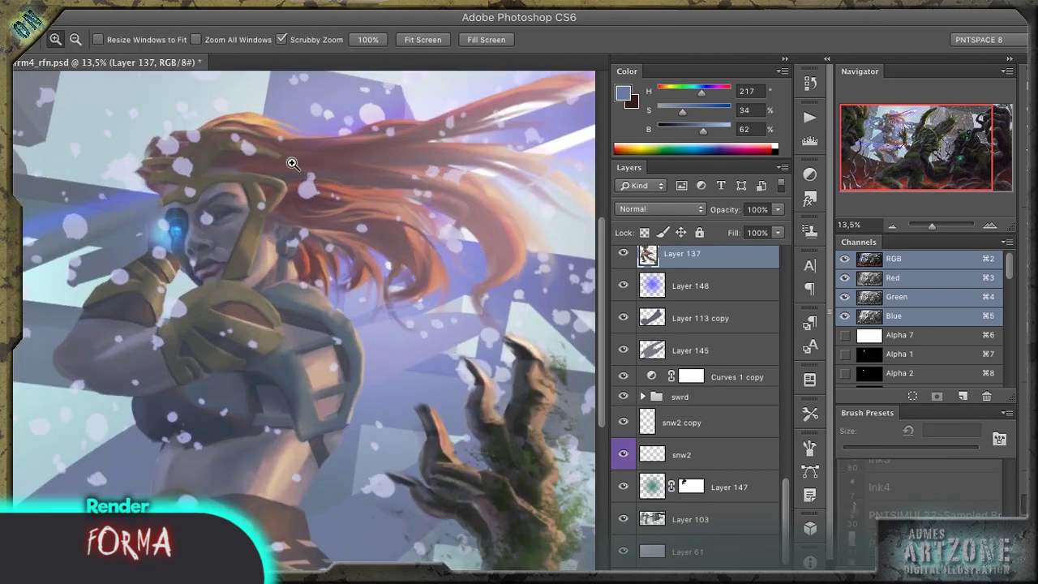
{"action": "left_click", "coordinate": [293, 164]}
{"action": "key", "text": "r"}
{"action": "left_click_drag", "start_coordinate": [269, 150], "coordinate": [296, 243]}
{"action": "left_click", "coordinate": [328, 245], "text": "ctrl"}
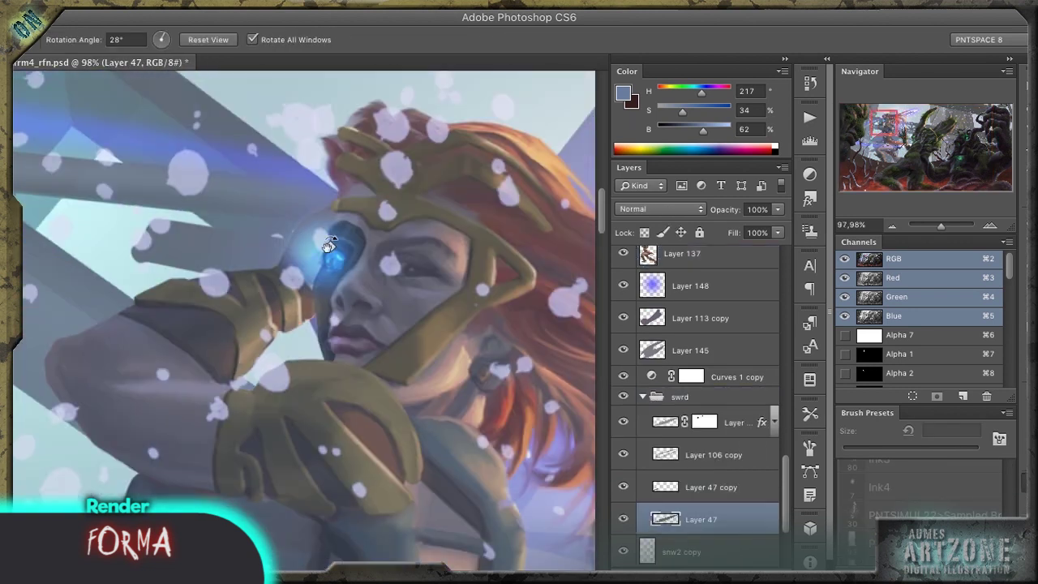
{"action": "key", "text": "b"}
{"action": "key", "text": "o"}
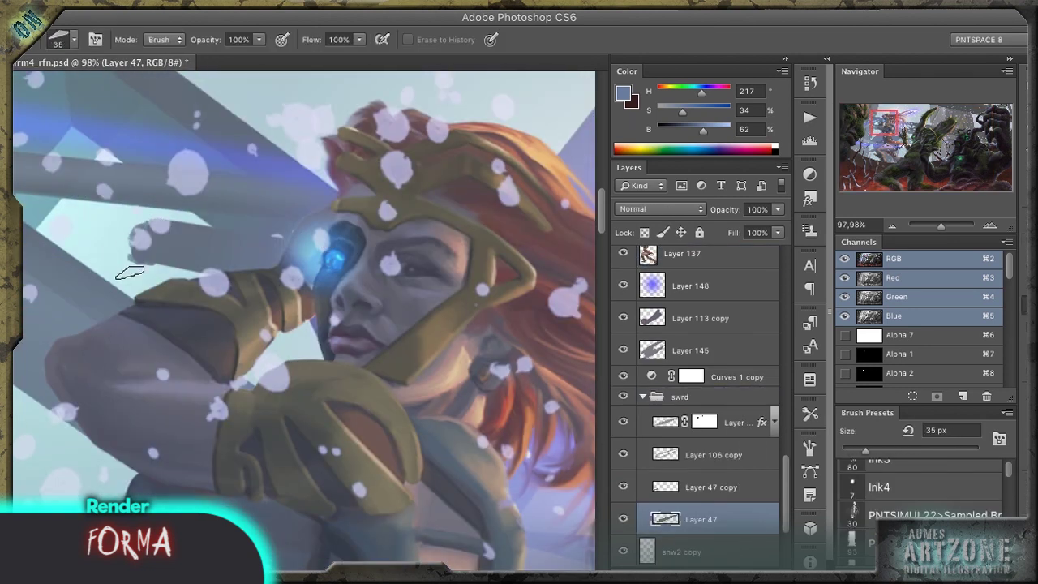
Step: Shade the sword handle's midtones at 25 px and 70% exposure, and blend them with a 15 px Very Wet Mixer Brush
{"action": "left_click_drag", "start_coordinate": [278, 230], "coordinate": [148, 218]}
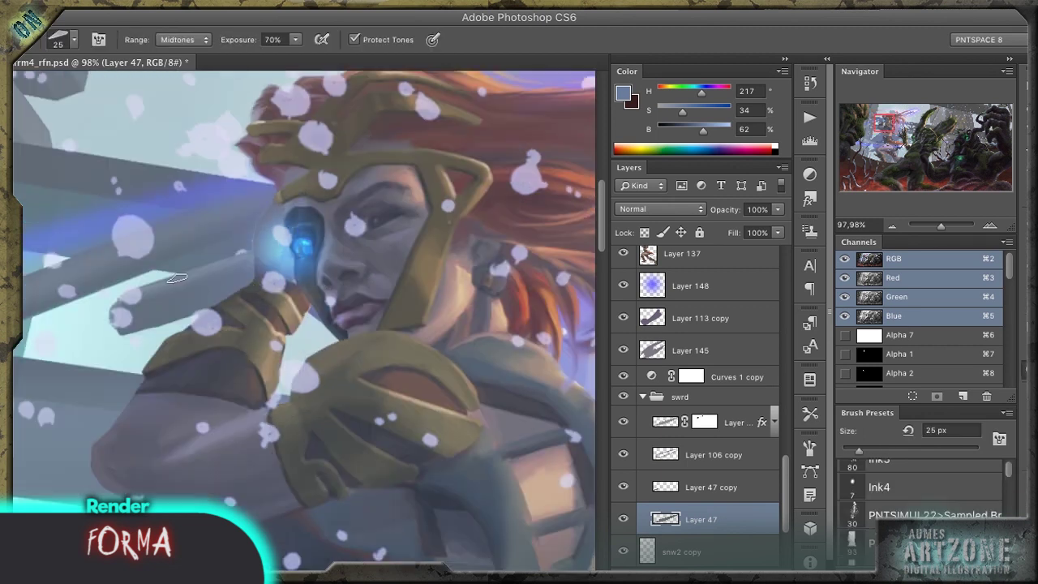
{"action": "key", "text": "b"}
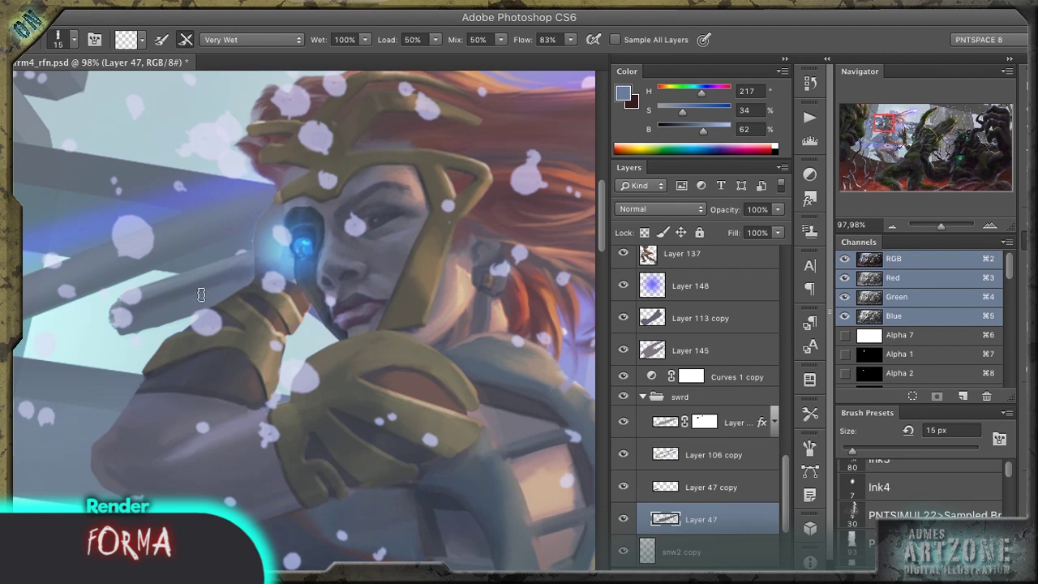
{"action": "key", "text": "r"}
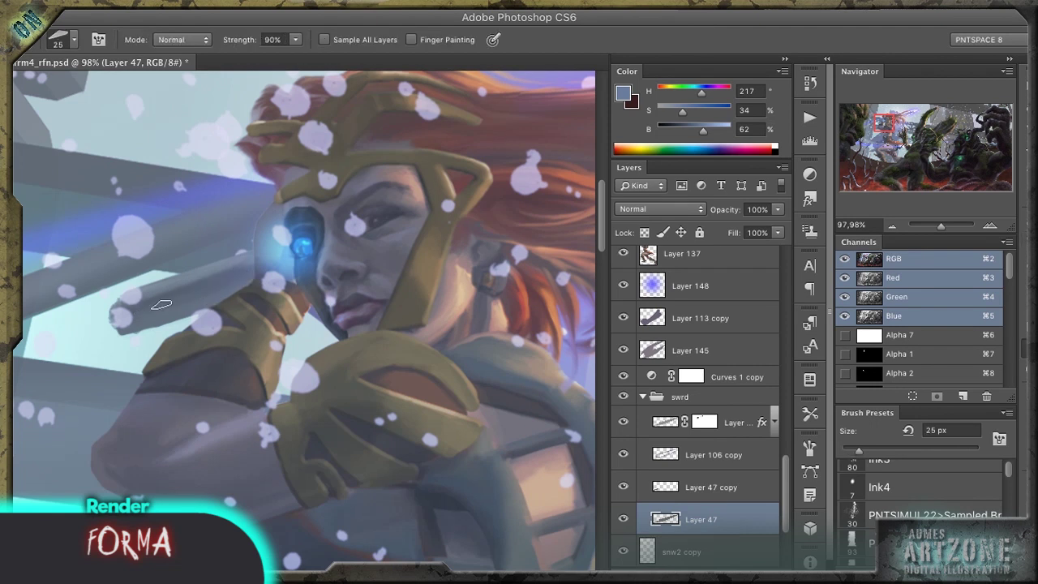
Step: Lock Layer 47's transparent pixels and form ring-shaped grooves around the sword handle with a 10 px Smudge at 90% strength
{"action": "key", "text": "bracketleft"}
{"action": "key", "text": "bracketleft"}
{"action": "key", "text": "bracketleft"}
{"action": "key", "text": "r"}
{"action": "mouse_move", "coordinate": [130, 296]}
{"action": "left_mouse_down"}
{"action": "mouse_move", "coordinate": [243, 428]}
{"action": "mouse_move", "coordinate": [290, 443]}
{"action": "left_mouse_up"}
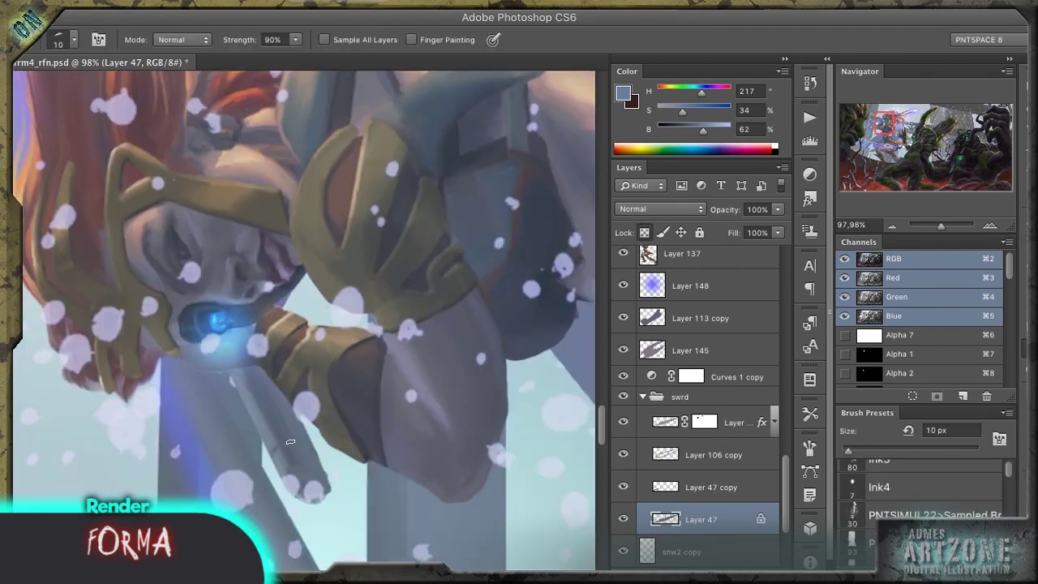
{"action": "key", "text": "r"}
{"action": "left_click_drag", "start_coordinate": [238, 403], "coordinate": [361, 359]}
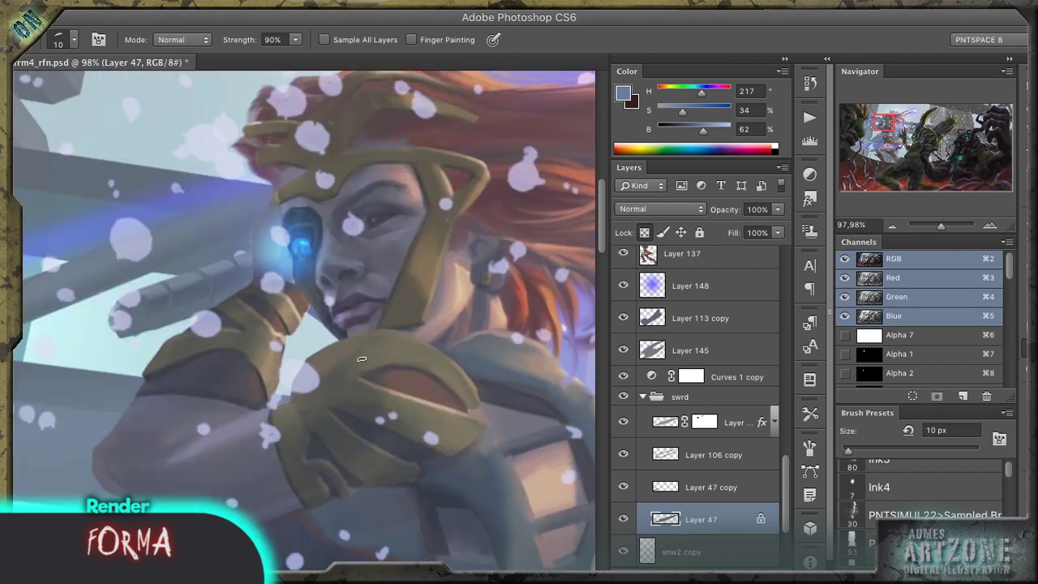
Step: Select the warrior's Layer 137, lock its transparent pixels, and smudge the forearm edge below the gold bracer at 20 px
{"action": "key", "text": "ctrl+plus"}
{"action": "key", "text": "ctrl+plus"}
{"action": "key", "text": "bracketright"}
{"action": "key", "text": "bracketright"}
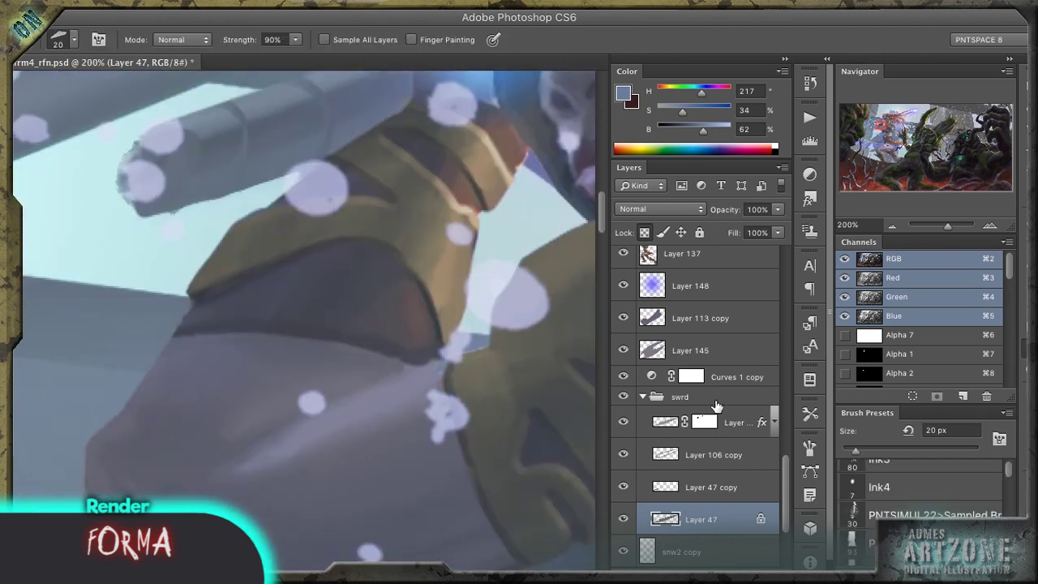
{"action": "left_click", "coordinate": [183, 346], "text": "ctrl"}
{"action": "key", "text": "slash"}
{"action": "mouse_move", "coordinate": [193, 334]}
{"action": "left_mouse_down"}
{"action": "mouse_move", "coordinate": [287, 348]}
{"action": "mouse_move", "coordinate": [186, 338]}
{"action": "left_mouse_up"}
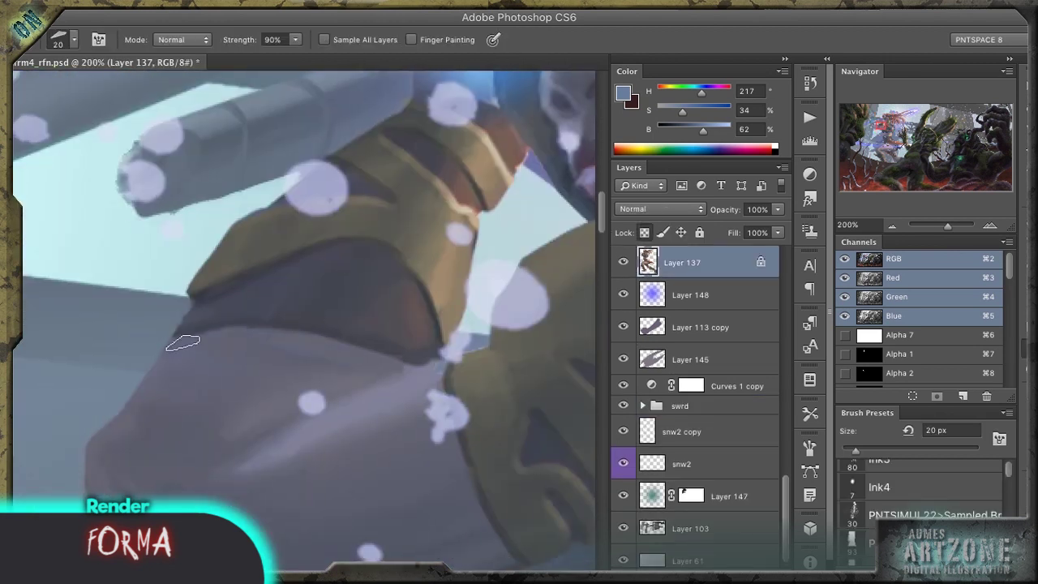
Step: Refine the gold bracer's bands and trim edges with a 9 px Smudge at 90% strength
{"action": "key", "text": "r"}
{"action": "mouse_move", "coordinate": [295, 352]}
{"action": "left_mouse_down"}
{"action": "mouse_move", "coordinate": [274, 243]}
{"action": "mouse_move", "coordinate": [333, 327]}
{"action": "left_mouse_up"}
{"action": "key", "text": "bracketleft"}
{"action": "key", "text": "bracketleft"}
{"action": "key", "text": "bracketleft"}
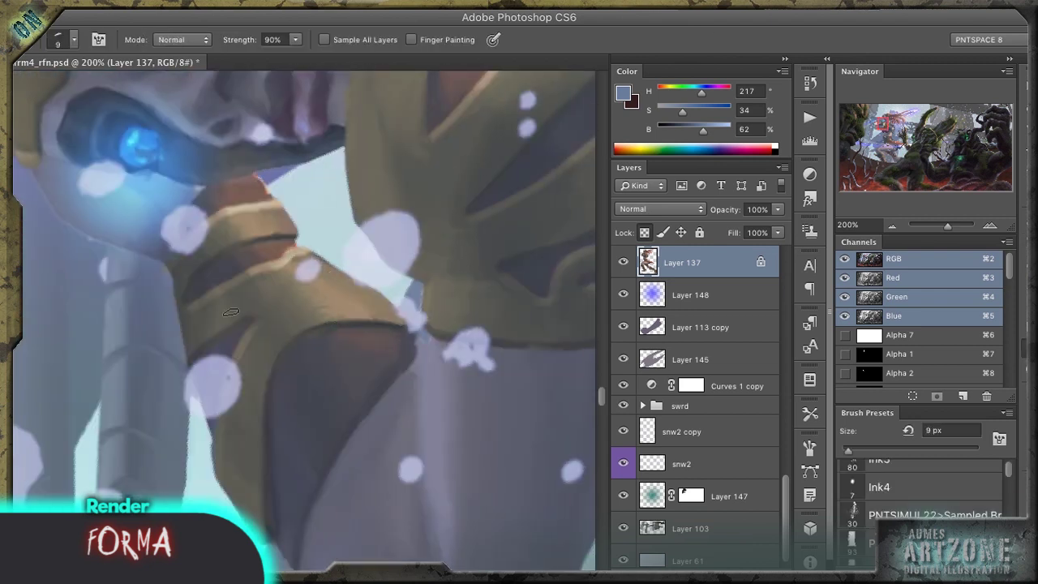
{"action": "left_click_drag", "start_coordinate": [168, 274], "coordinate": [258, 212]}
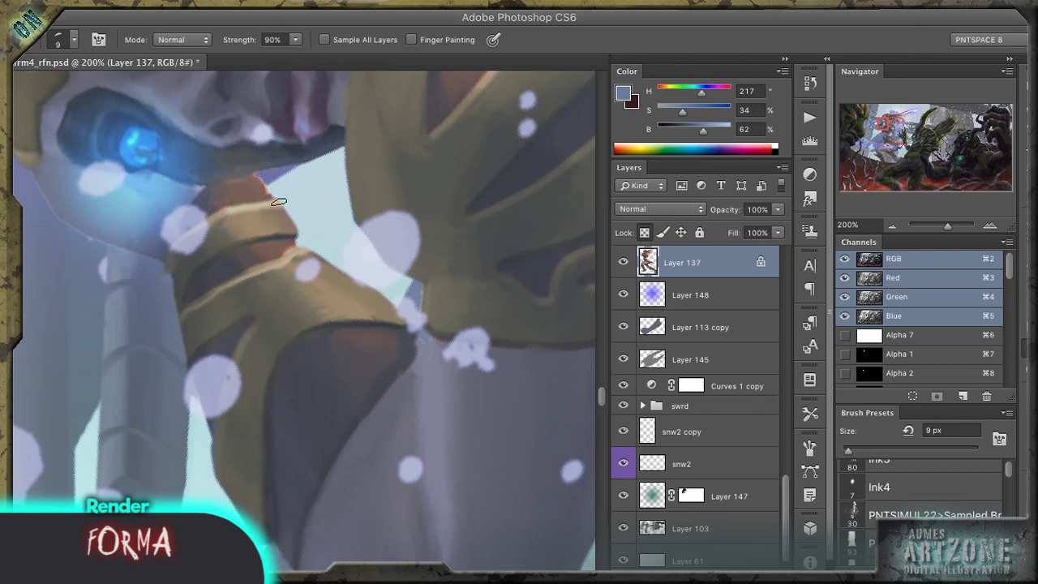
Step: Brighten the bracer's midtones at 10 px and 20% exposure, and blend the metal highlights with a 9 px Smudge
{"action": "key", "text": "o"}
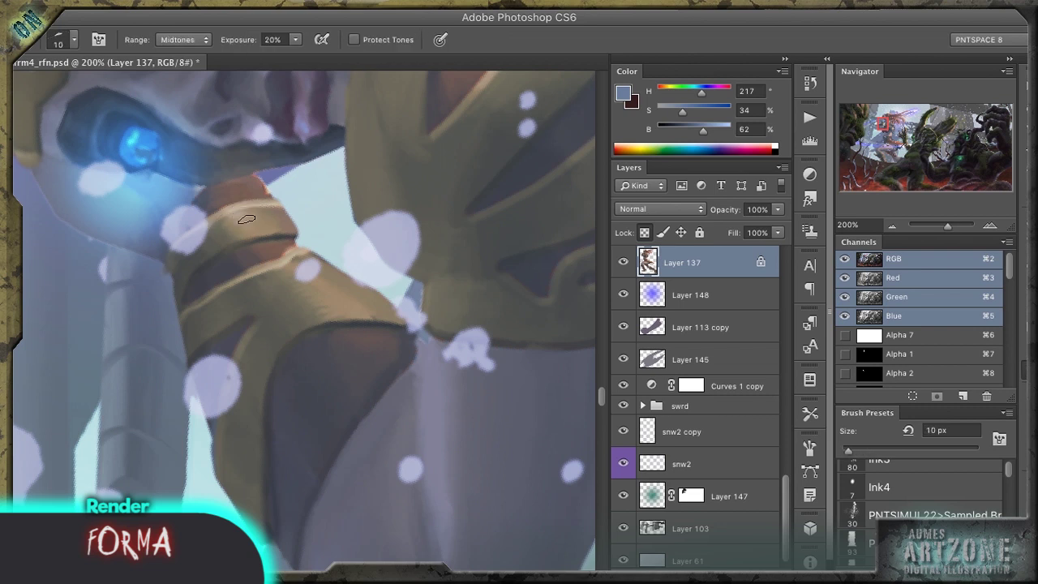
{"action": "key", "text": "r"}
{"action": "mouse_move", "coordinate": [272, 272]}
{"action": "left_mouse_down"}
{"action": "mouse_move", "coordinate": [371, 312]}
{"action": "mouse_move", "coordinate": [268, 333]}
{"action": "mouse_move", "coordinate": [334, 435]}
{"action": "left_mouse_up"}
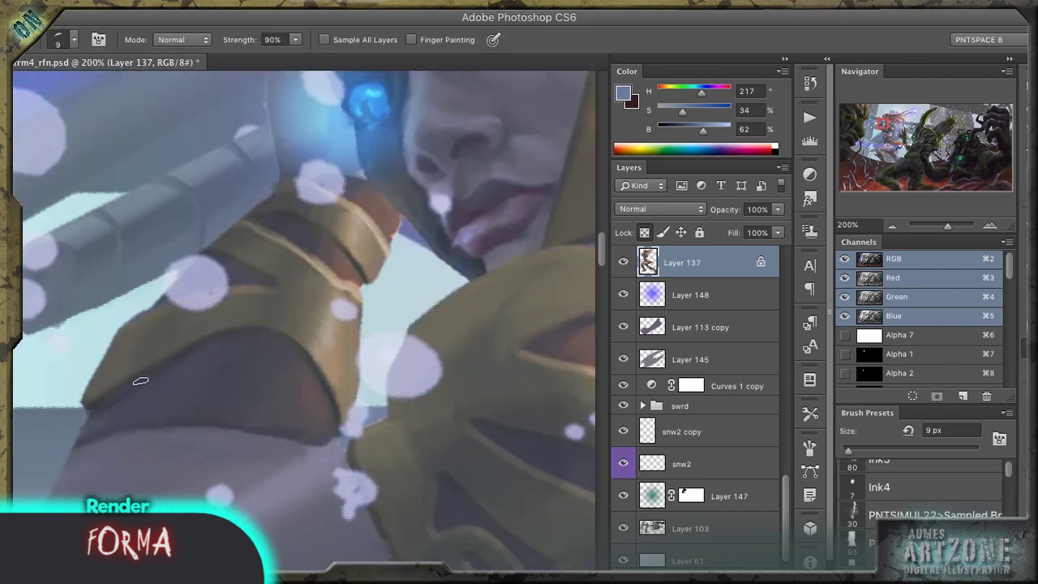
{"action": "key", "text": "o"}
{"action": "key", "text": "r"}
{"action": "mouse_move", "coordinate": [261, 292]}
{"action": "left_mouse_down"}
{"action": "mouse_move", "coordinate": [268, 309]}
{"action": "mouse_move", "coordinate": [178, 354]}
{"action": "left_mouse_up"}
Step: Unlock Layer 137's transparent pixels and smooth the bracer's outer contour with the 9 px Smudge
{"action": "key", "text": "shift+r"}
{"action": "key", "text": "r"}
{"action": "mouse_move", "coordinate": [283, 121]}
{"action": "left_mouse_down"}
{"action": "mouse_move", "coordinate": [357, 213]}
{"action": "mouse_move", "coordinate": [316, 204]}
{"action": "mouse_move", "coordinate": [291, 218]}
{"action": "left_mouse_up"}
{"action": "key", "text": "slash"}
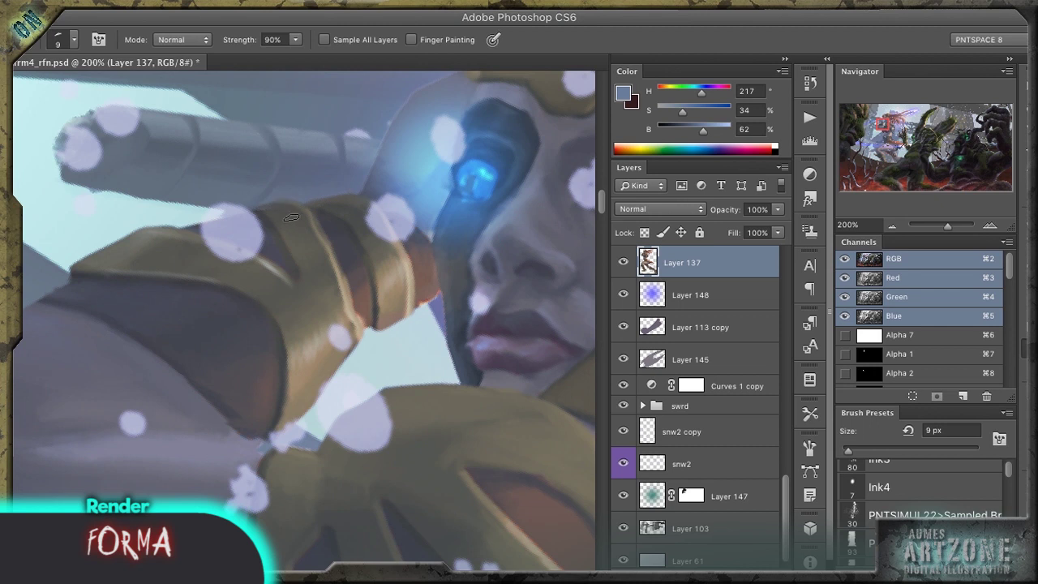
{"action": "key", "text": "r"}
{"action": "mouse_move", "coordinate": [338, 254]}
{"action": "left_mouse_down"}
{"action": "mouse_move", "coordinate": [132, 336]}
{"action": "mouse_move", "coordinate": [270, 236]}
{"action": "left_mouse_up"}
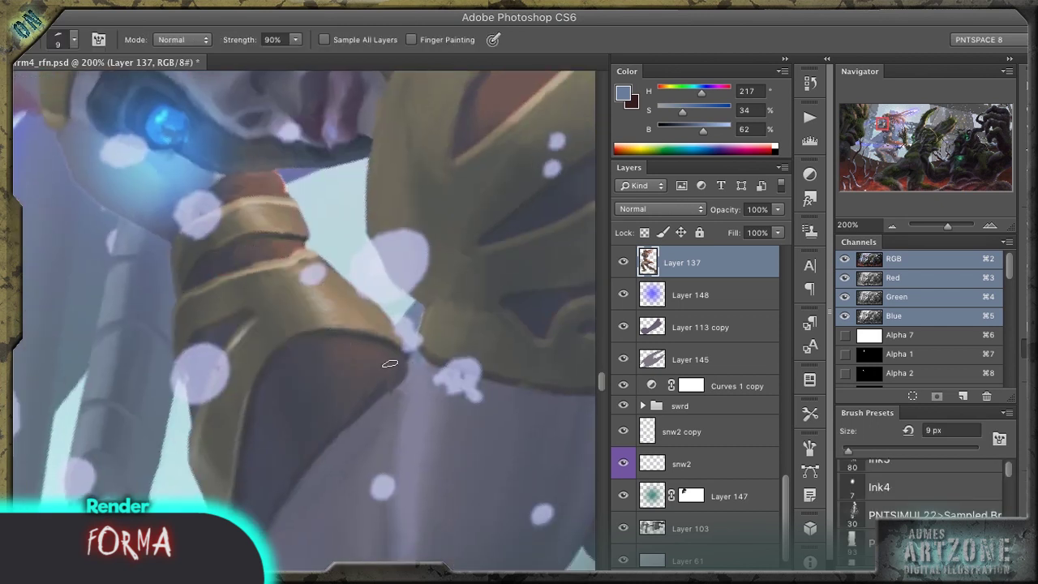
Step: Smudge the rounded gold armour plate below the warrior's chin at 9 px to clean up its rims and openings
{"action": "key", "text": "r"}
{"action": "left_click_drag", "start_coordinate": [352, 294], "coordinate": [404, 263]}
{"action": "left_click_drag", "start_coordinate": [274, 220], "coordinate": [294, 211]}
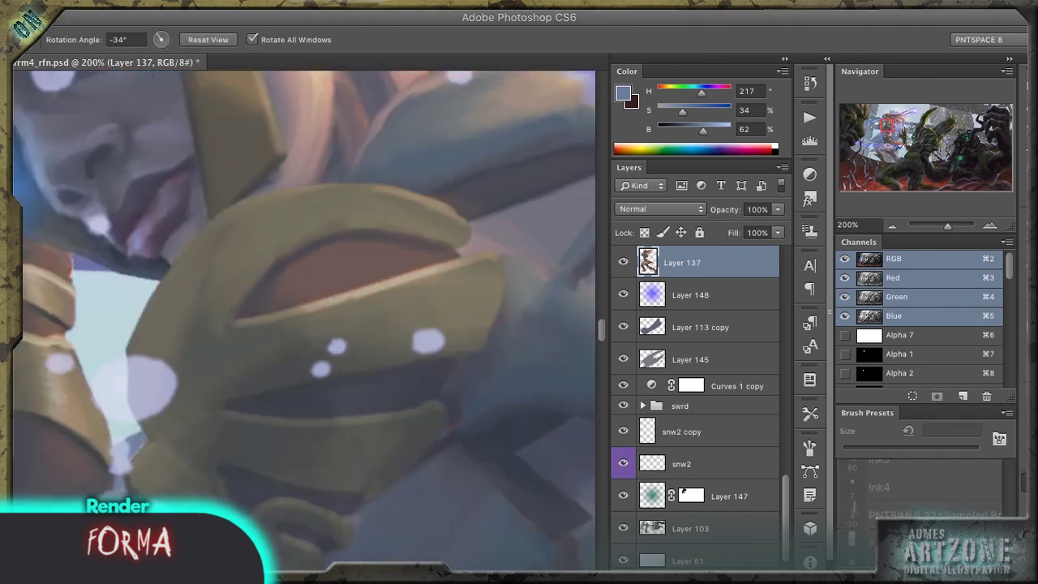
{"action": "left_click_drag", "start_coordinate": [407, 144], "coordinate": [243, 149]}
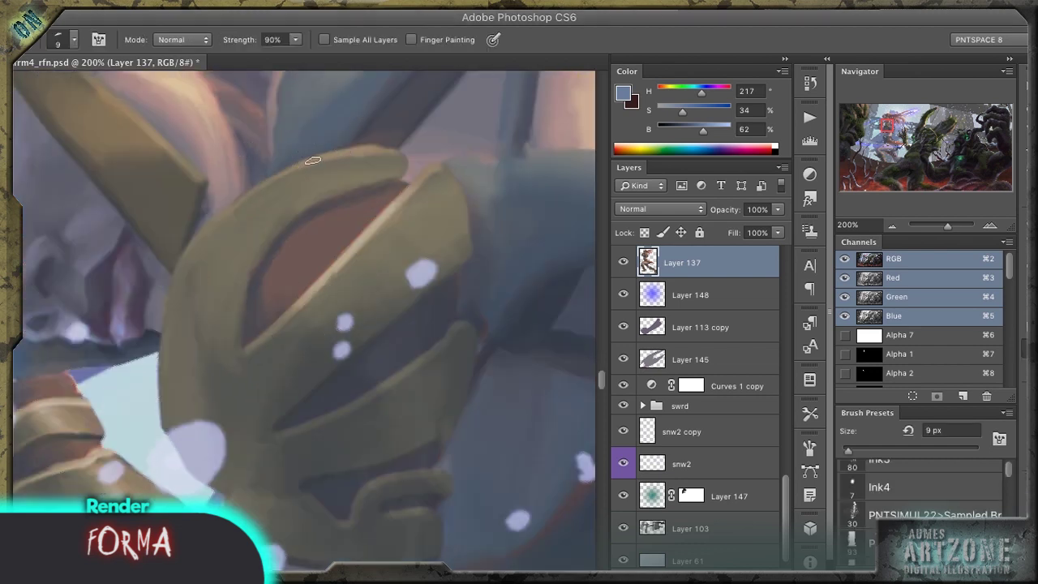
{"action": "left_click_drag", "start_coordinate": [332, 147], "coordinate": [424, 265]}
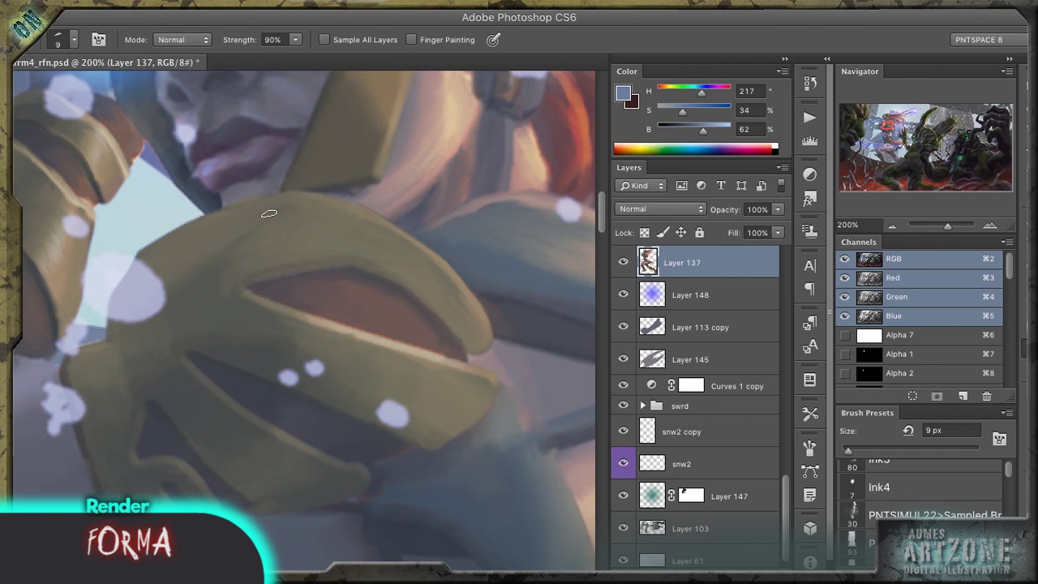
Step: Brighten the midtones along the rounded gold plate's upper rim with a 10 px Dodge at 20% exposure and smudge the highlight
{"action": "key", "text": "r"}
{"action": "left_click_drag", "start_coordinate": [170, 234], "coordinate": [195, 151]}
{"action": "key", "text": "o"}
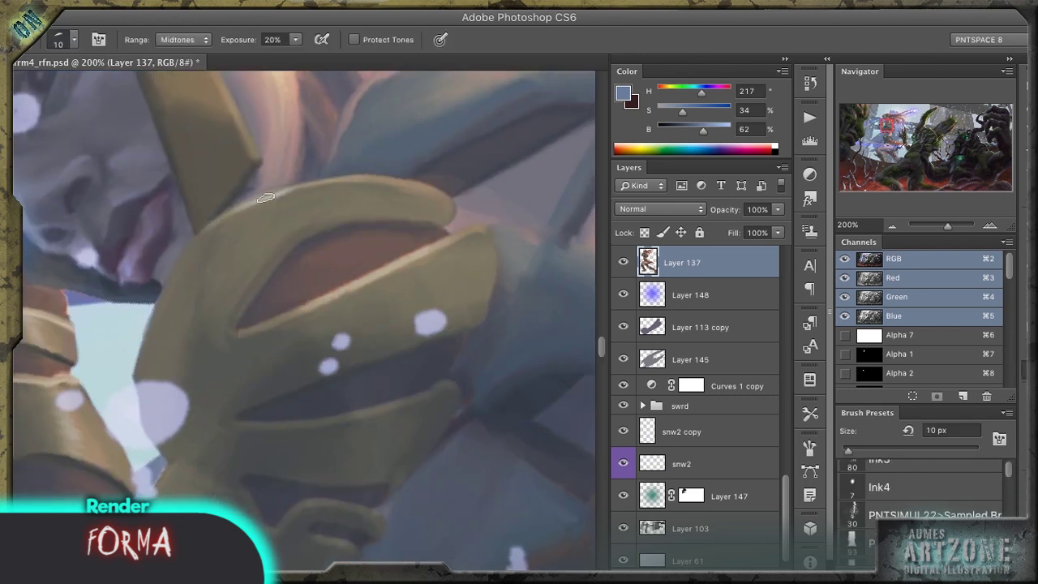
{"action": "key", "text": "r"}
{"action": "left_click_drag", "start_coordinate": [295, 249], "coordinate": [305, 223]}
Step: Blend the plate's metal around its upper opening with a 10 px Very Wet Mixer Brush and a 9 px Smudge
{"action": "key", "text": "b"}
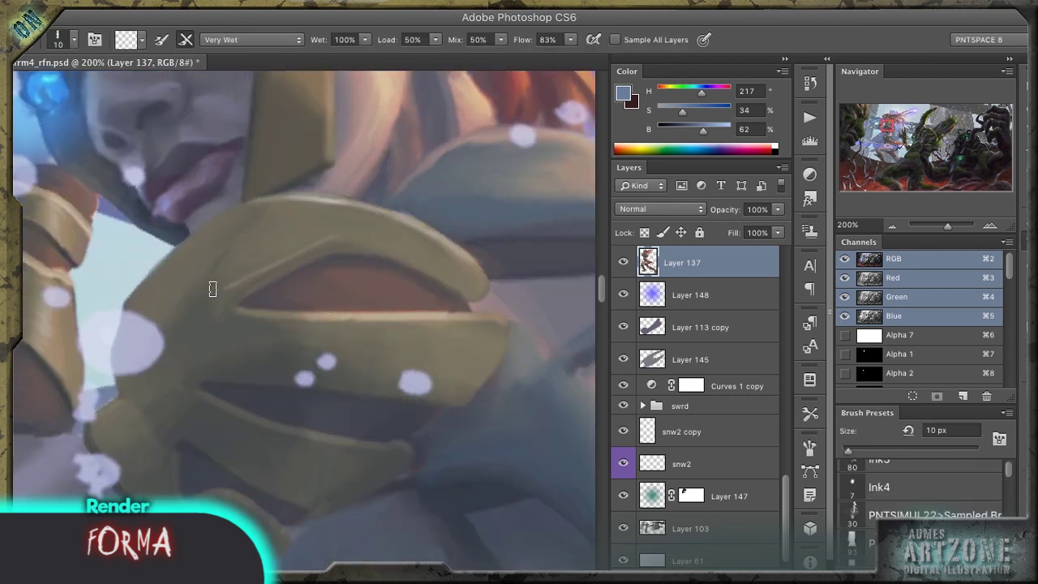
{"action": "key", "text": "r"}
{"action": "left_click_drag", "start_coordinate": [264, 346], "coordinate": [116, 301]}
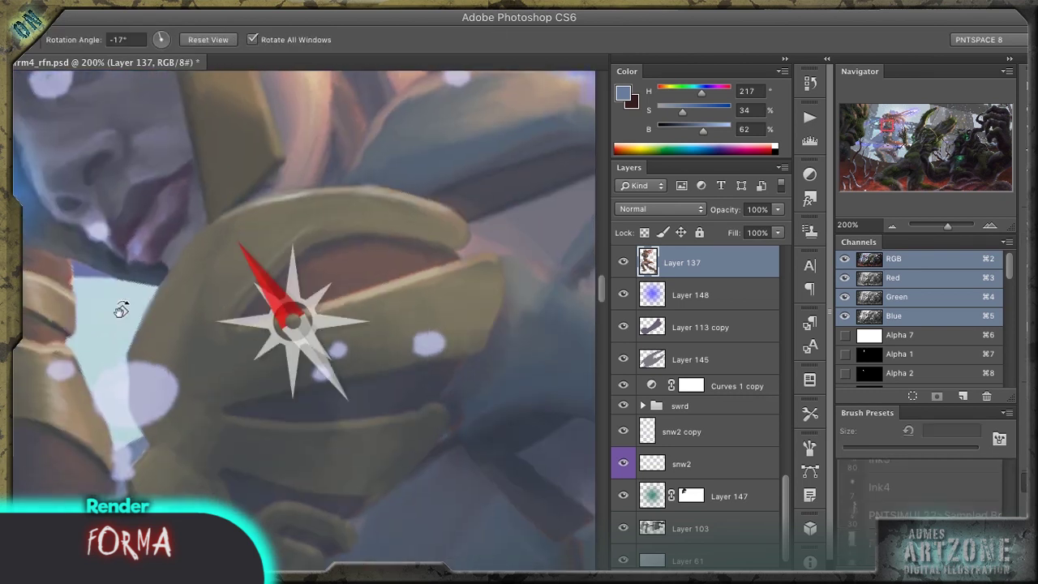
{"action": "key", "text": "shift+r"}
{"action": "left_click_drag", "start_coordinate": [457, 271], "coordinate": [436, 294]}
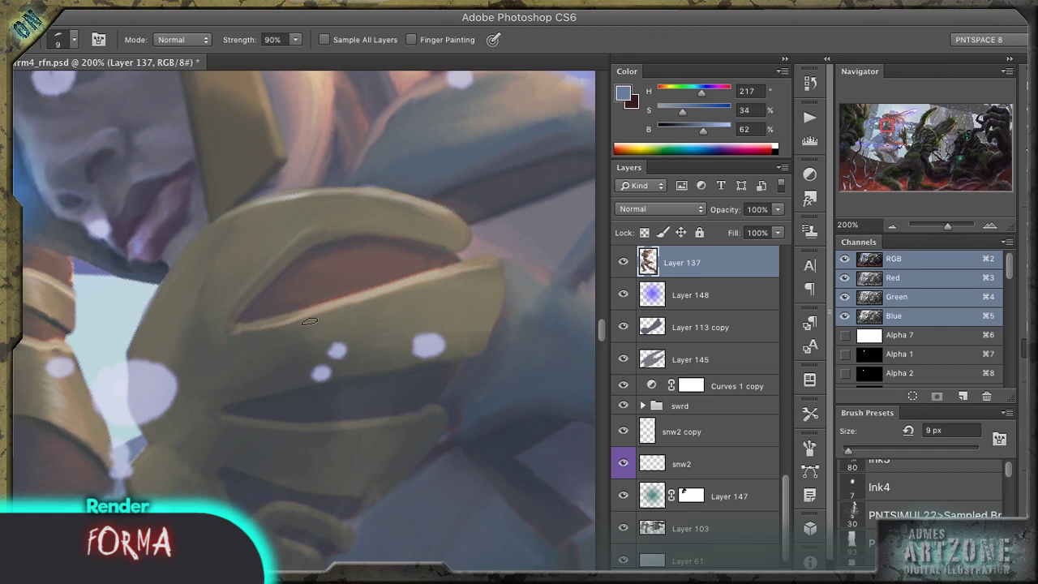
Step: Soften the plate's rim and the bevel of the red-brown opening with an 8 px Mixer Brush and 9 px Smudge
{"action": "key", "text": "b"}
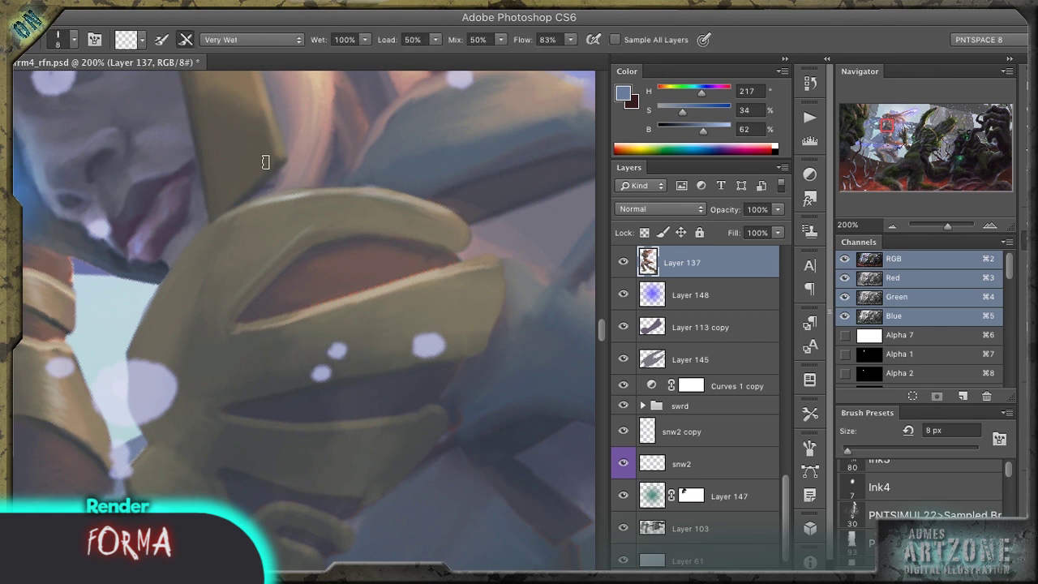
{"action": "key", "text": "r"}
{"action": "left_click_drag", "start_coordinate": [265, 162], "coordinate": [280, 236]}
{"action": "key", "text": "shift+r"}
{"action": "mouse_move", "coordinate": [371, 250]}
{"action": "left_mouse_down"}
{"action": "mouse_move", "coordinate": [418, 185]}
{"action": "mouse_move", "coordinate": [286, 292]}
{"action": "left_mouse_up"}
{"action": "key", "text": "r"}
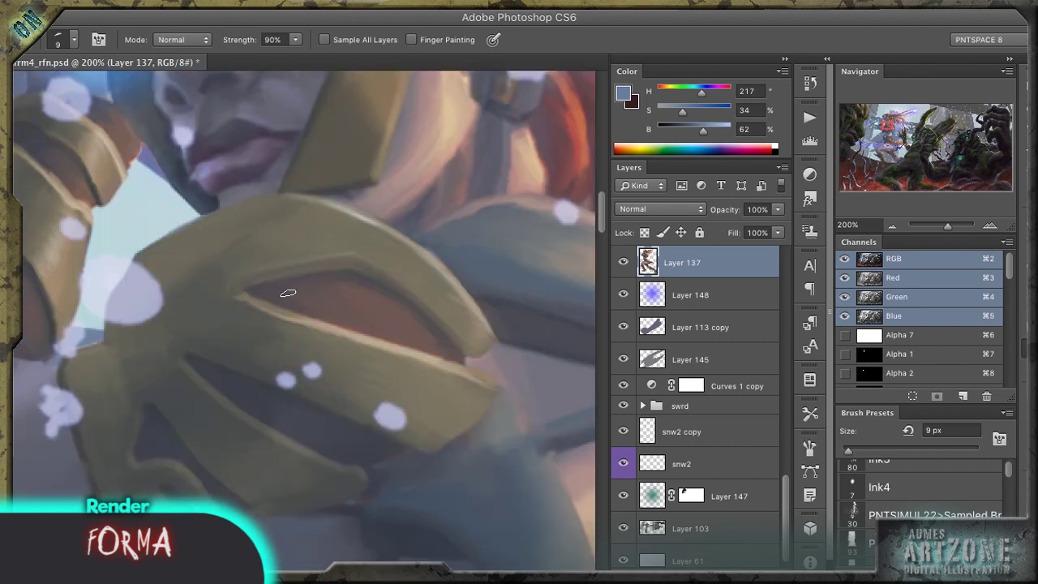
Step: Undo the last smudge stroke and blend the gold surface between the openings with the 8 px Very Wet Mixer Brush
{"action": "mouse_move", "coordinate": [462, 361]}
{"action": "left_mouse_down"}
{"action": "mouse_move", "coordinate": [134, 355]}
{"action": "mouse_move", "coordinate": [79, 434]}
{"action": "left_mouse_up"}
{"action": "key", "text": "ctrl+z"}
{"action": "key", "text": "b"}
{"action": "left_click_drag", "start_coordinate": [93, 278], "coordinate": [323, 157]}
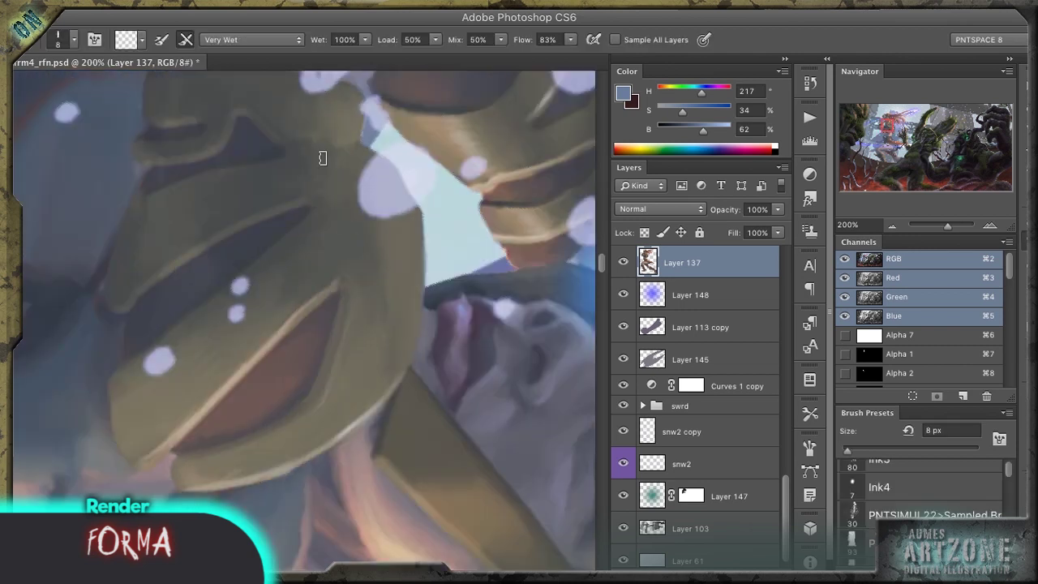
{"action": "mouse_move", "coordinate": [234, 217]}
{"action": "left_mouse_down"}
{"action": "mouse_move", "coordinate": [170, 373]}
{"action": "mouse_move", "coordinate": [97, 332]}
{"action": "mouse_move", "coordinate": [281, 421]}
{"action": "left_mouse_up"}
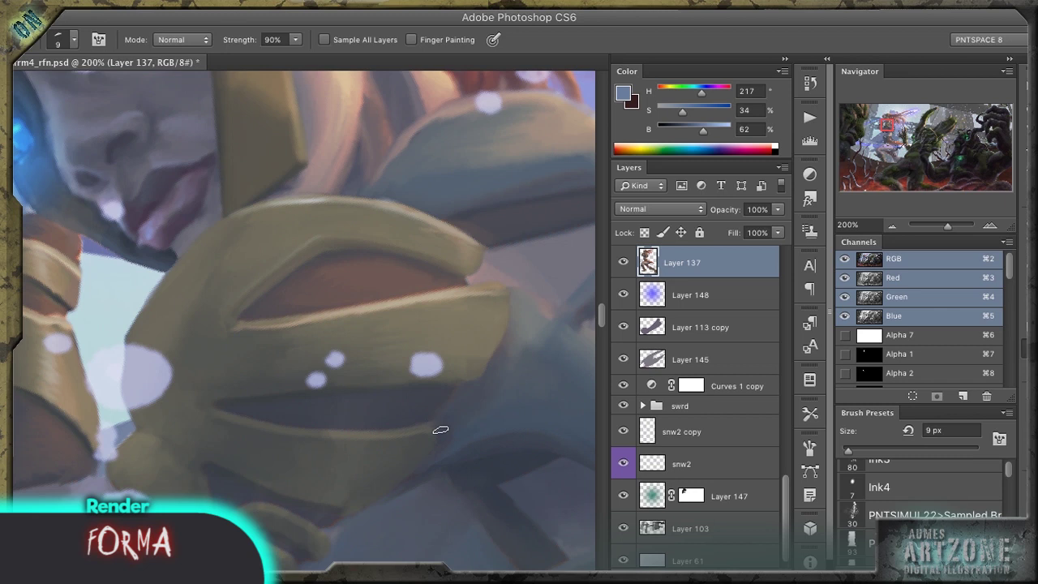
Step: Highlight the rims of the plate's lower openings with an 8 px midtones Dodge at 20% exposure and refine them with Smudge
{"action": "left_click_drag", "start_coordinate": [216, 398], "coordinate": [277, 448]}
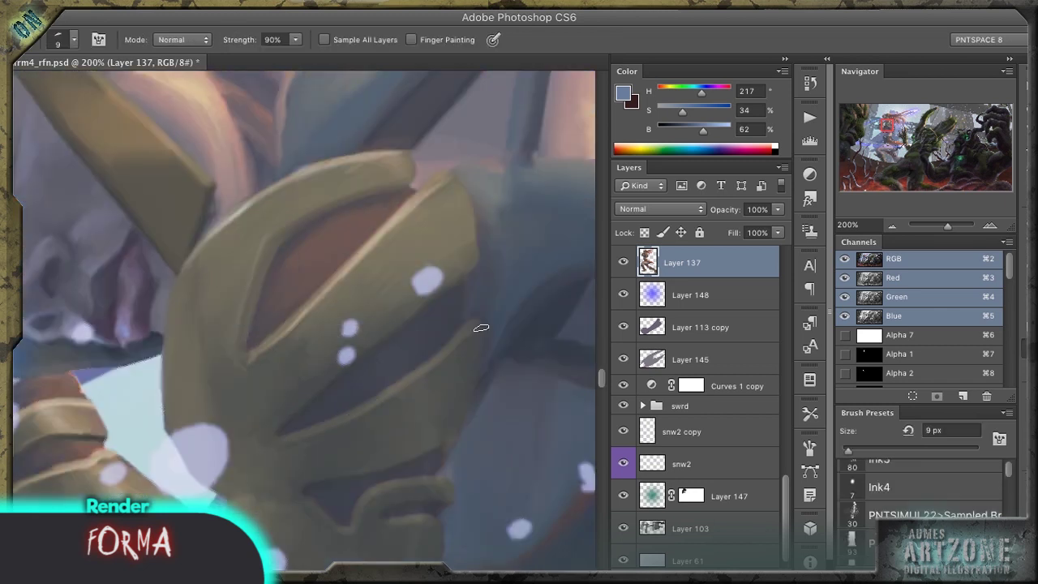
{"action": "key", "text": "o"}
{"action": "mouse_move", "coordinate": [341, 427]}
{"action": "left_mouse_down"}
{"action": "mouse_move", "coordinate": [209, 492]}
{"action": "mouse_move", "coordinate": [316, 292]}
{"action": "left_mouse_up"}
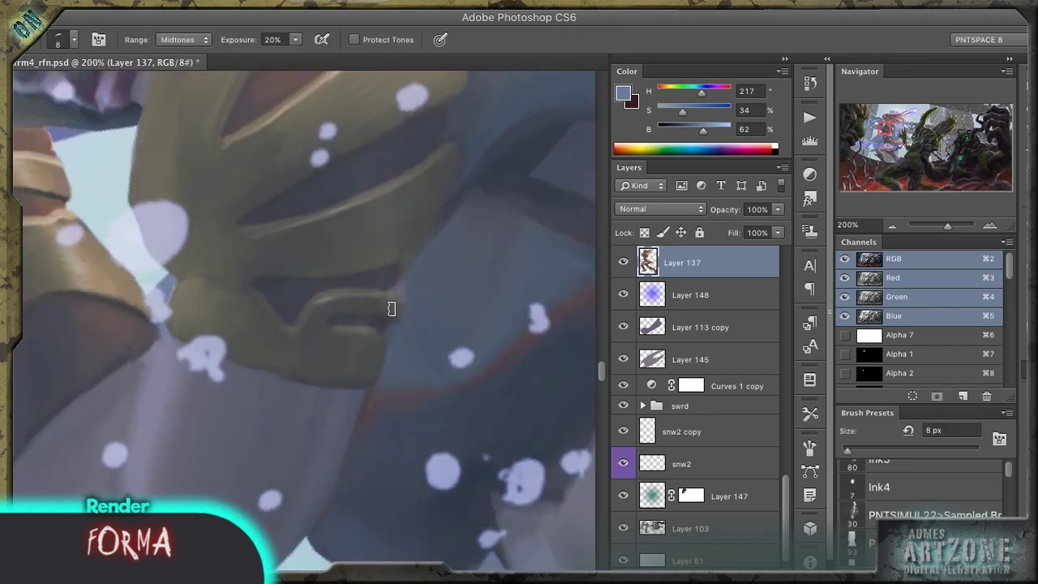
{"action": "key", "text": "r"}
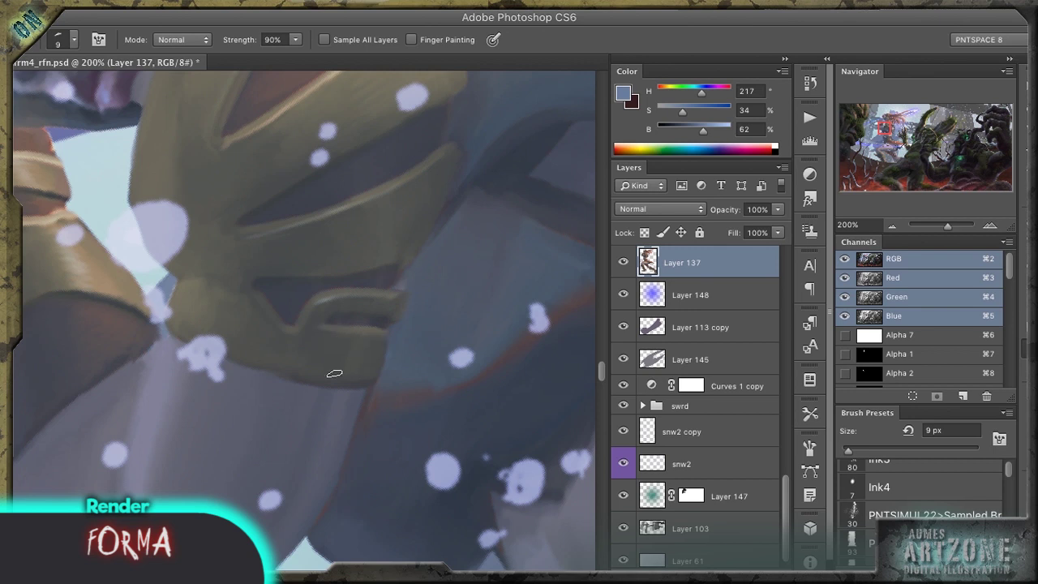
Step: Brighten the plate's broad upper face with a 20 px midtones Dodge at 20% exposure and soften it with a 9 px Smudge
{"action": "key", "text": "o"}
{"action": "mouse_move", "coordinate": [306, 371]}
{"action": "left_mouse_down"}
{"action": "mouse_move", "coordinate": [155, 287]}
{"action": "mouse_move", "coordinate": [313, 292]}
{"action": "mouse_move", "coordinate": [274, 325]}
{"action": "mouse_move", "coordinate": [243, 243]}
{"action": "left_mouse_up"}
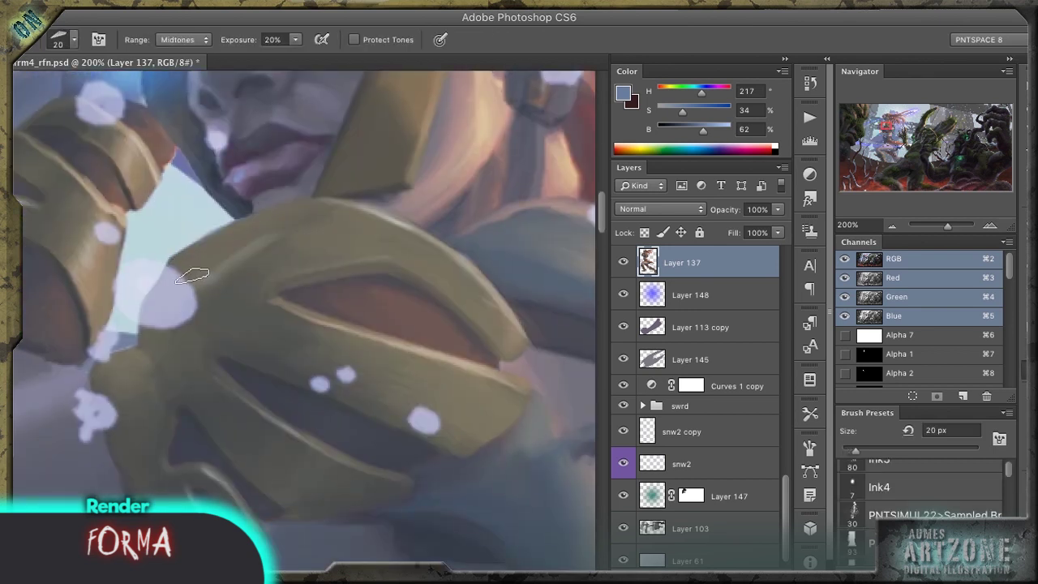
{"action": "key", "text": "r"}
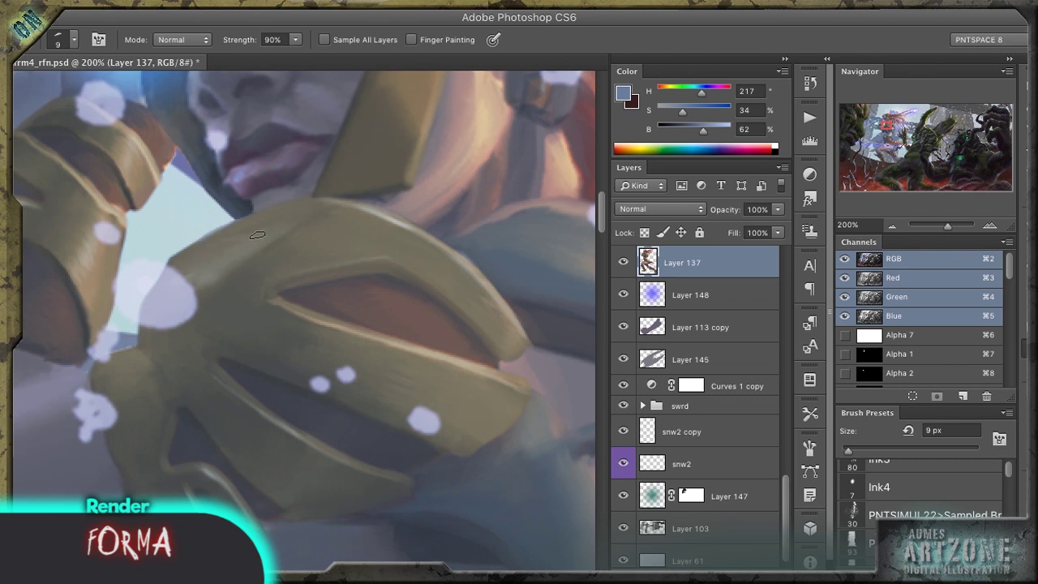
{"action": "key", "text": "b"}
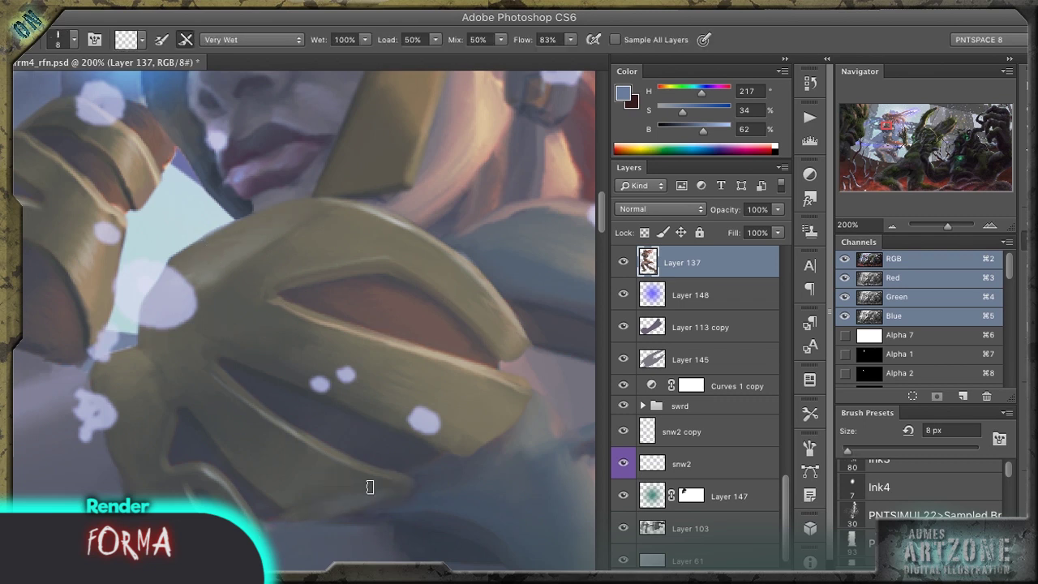
Step: Blend the tips of the plate's gold bands with an enlarged Very Wet Mixer Brush at about 15 px
{"action": "left_click_drag", "start_coordinate": [294, 567], "coordinate": [417, 297]}
{"action": "key", "text": "bracketright"}
{"action": "key", "text": "bracketright"}
{"action": "key", "text": "bracketright"}
{"action": "key", "text": "bracketright"}
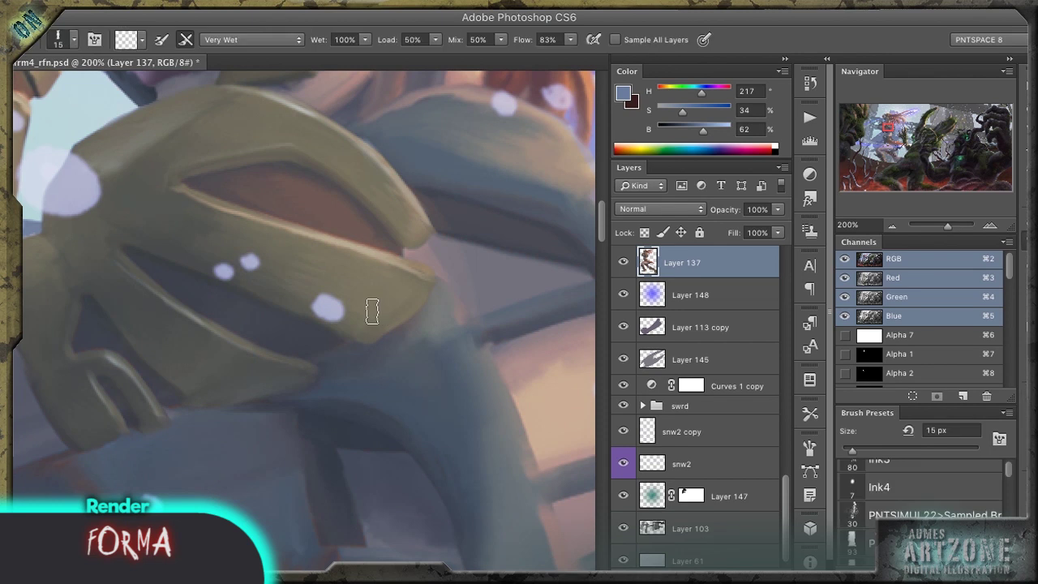
{"action": "key", "text": "bracketleft"}
{"action": "left_click_drag", "start_coordinate": [419, 275], "coordinate": [341, 308]}
Step: Adjust the plate's lower band edges with a 20 px midtones Dodge at 10% exposure and clean their contours with a 9 px Smudge
{"action": "key", "text": "o"}
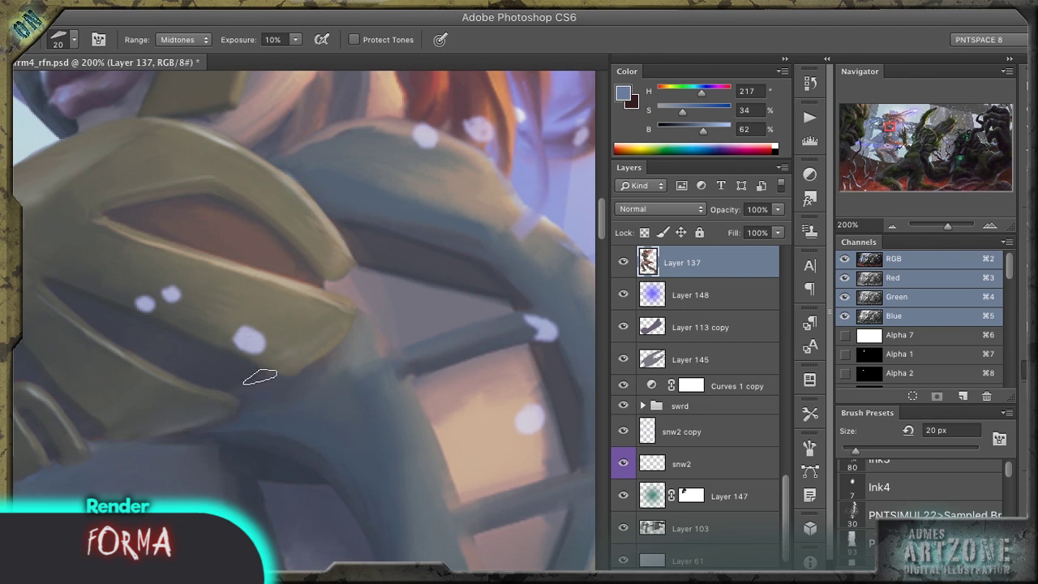
{"action": "scroll", "coordinate": [260, 377], "scroll_direction": "left", "scroll_amount": 5}
{"action": "key", "text": "r"}
{"action": "key", "text": "shift+r"}
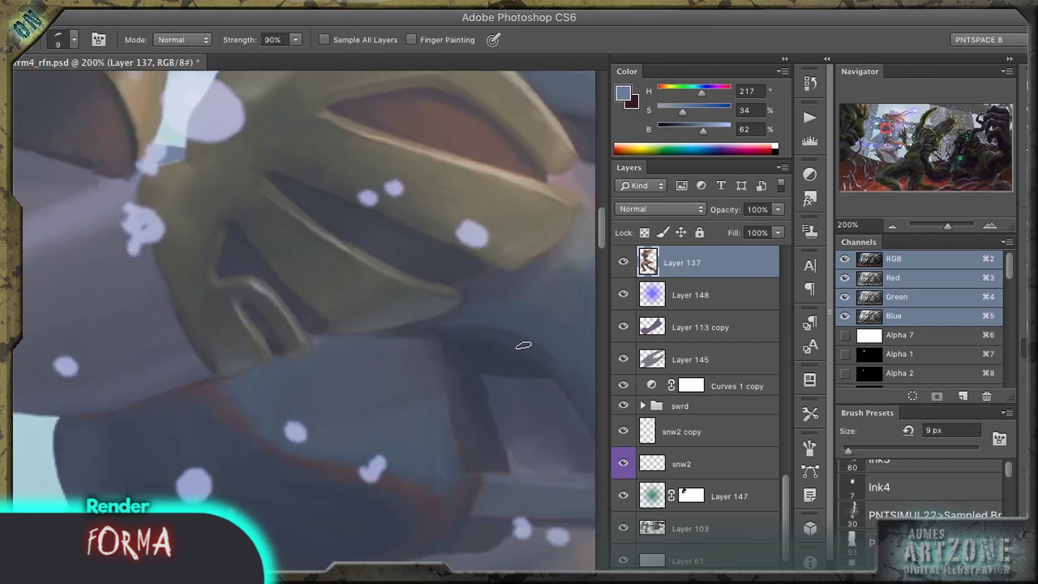
{"action": "left_click_drag", "start_coordinate": [523, 345], "coordinate": [317, 348]}
{"action": "mouse_move", "coordinate": [262, 390]}
{"action": "left_mouse_down"}
{"action": "mouse_move", "coordinate": [343, 475]}
{"action": "mouse_move", "coordinate": [132, 263]}
{"action": "left_mouse_up"}
Step: Smooth the blue chest armour's frame and crossbars with a 9 px Smudge and lighten their midtones at 10% exposure
{"action": "key", "text": "r"}
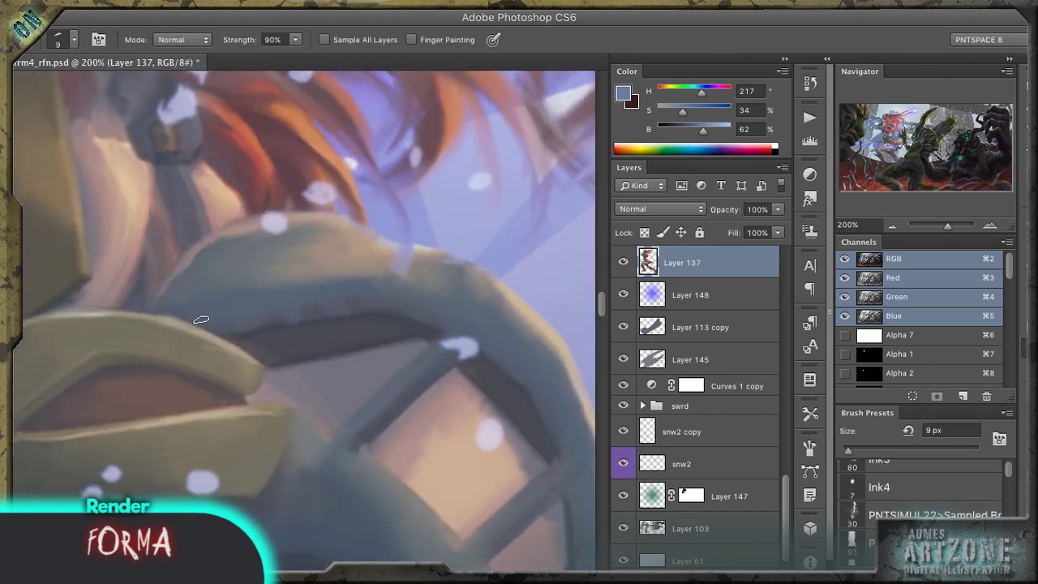
{"action": "left_click_drag", "start_coordinate": [500, 297], "coordinate": [255, 255]}
{"action": "key", "text": "o"}
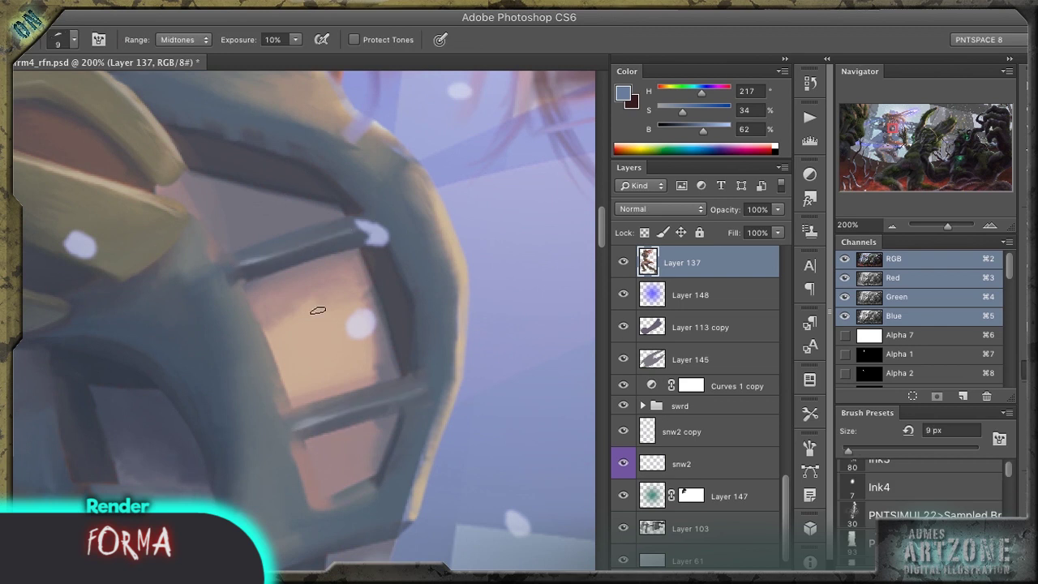
{"action": "key", "text": "b"}
{"action": "key", "text": "r"}
{"action": "left_click_drag", "start_coordinate": [292, 376], "coordinate": [123, 367]}
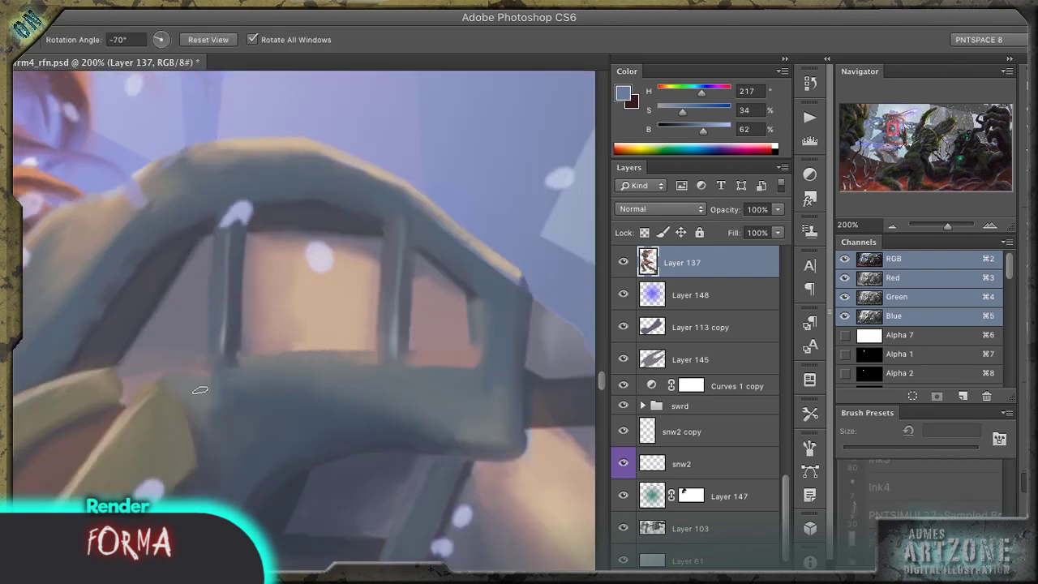
{"action": "left_click_drag", "start_coordinate": [226, 381], "coordinate": [126, 378]}
Step: Add light edges along the inner rim of the blue armour's openings with Dodge, blending with a 15 px Mixer Brush and Smudge
{"action": "key", "text": "b"}
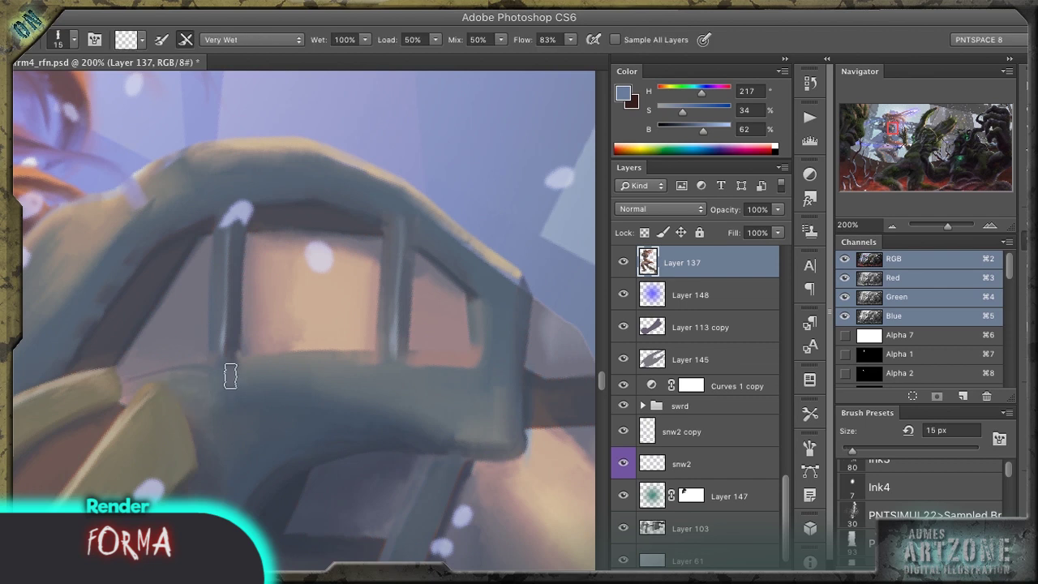
{"action": "key", "text": "o"}
{"action": "mouse_move", "coordinate": [251, 359]}
{"action": "left_mouse_down"}
{"action": "mouse_move", "coordinate": [398, 378]}
{"action": "mouse_move", "coordinate": [188, 283]}
{"action": "left_mouse_up"}
{"action": "key", "text": "r"}
{"action": "key", "text": "b"}
{"action": "key", "text": "r"}
{"action": "left_click_drag", "start_coordinate": [148, 340], "coordinate": [309, 246]}
{"action": "key", "text": "r"}
{"action": "key", "text": "o"}
{"action": "key", "text": "r"}
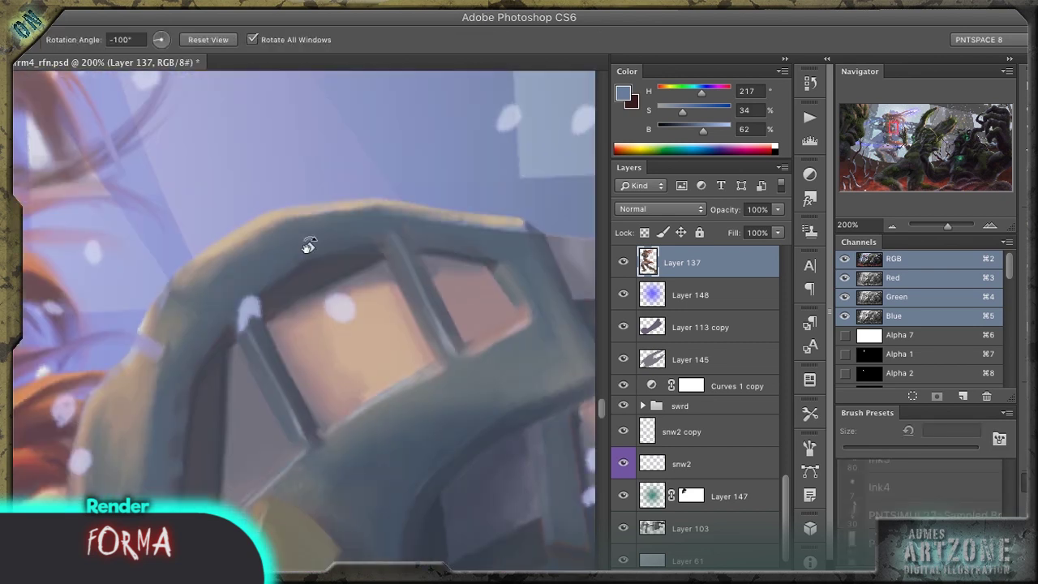
Step: Lock Layer 137's transparent pixels and tone down the blue armour's openings with a 10 px Desaturate Sponge at 51% flow, blending at 8 px
{"action": "key", "text": "b"}
{"action": "key", "text": "slash"}
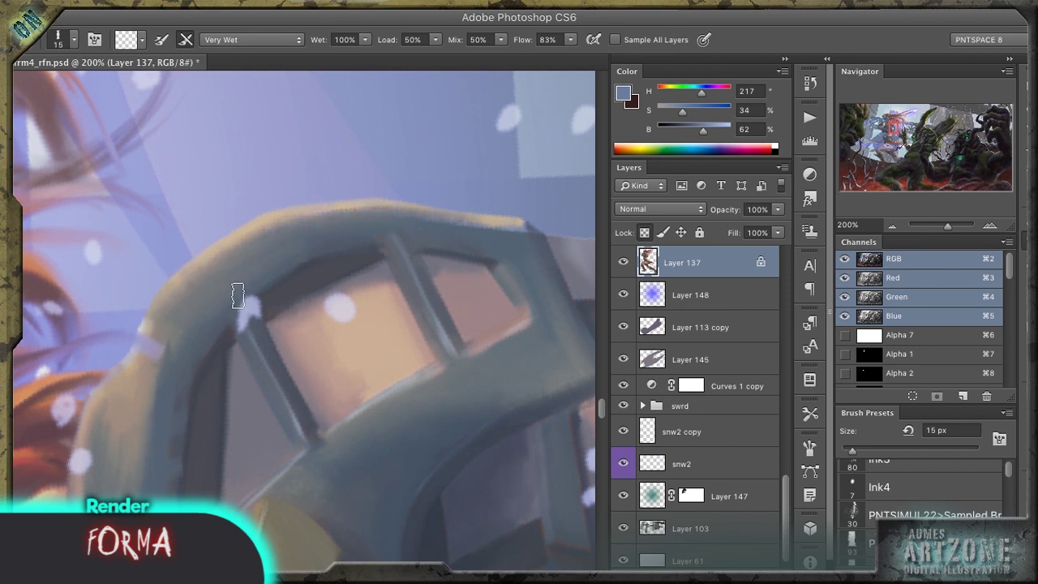
{"action": "key", "text": "o"}
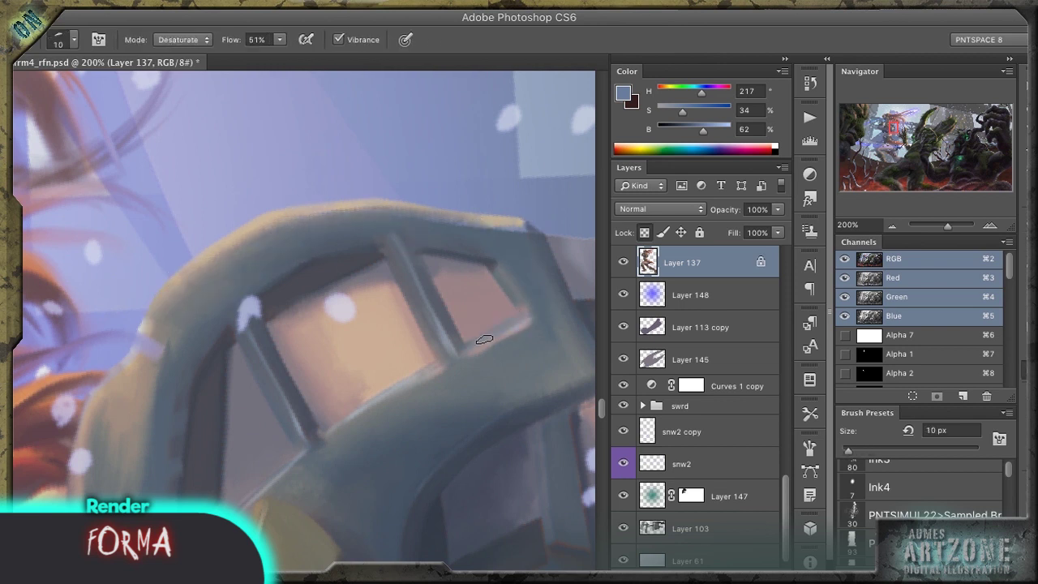
{"action": "left_click_drag", "start_coordinate": [254, 520], "coordinate": [244, 232]}
{"action": "key", "text": "o"}
{"action": "key", "text": "b"}
{"action": "key", "text": "o"}
{"action": "key", "text": "b"}
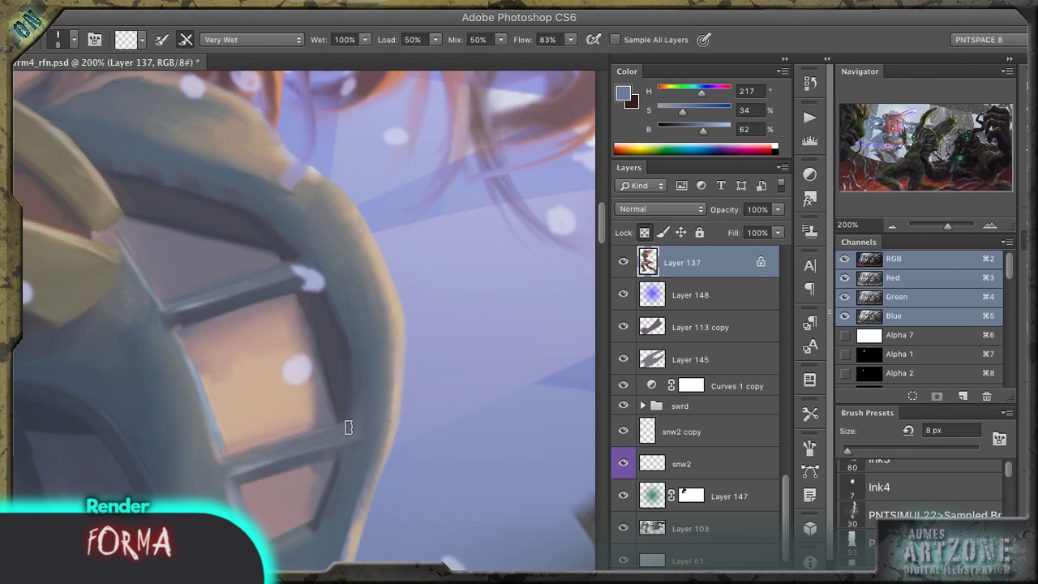
Step: Define the crossbar and the rim around the small lower opening with Dodge, the 8 px Mixer Brush and Smudge
{"action": "left_click_drag", "start_coordinate": [248, 500], "coordinate": [279, 366]}
{"action": "key", "text": "o"}
{"action": "key", "text": "b"}
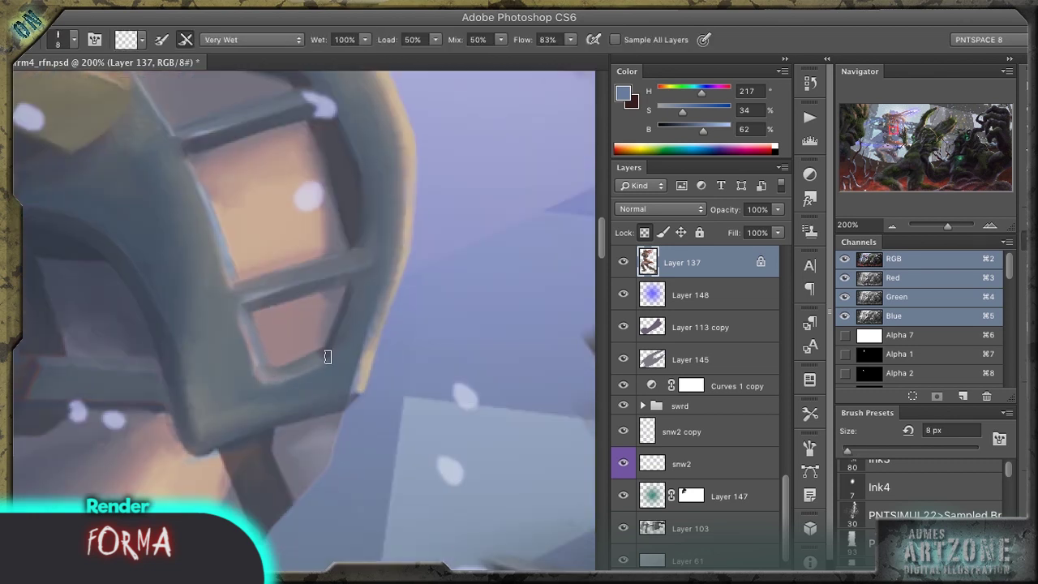
{"action": "mouse_move", "coordinate": [134, 145]}
{"action": "left_mouse_down"}
{"action": "mouse_move", "coordinate": [341, 243]}
{"action": "mouse_move", "coordinate": [243, 237]}
{"action": "left_mouse_up"}
{"action": "key", "text": "r"}
{"action": "left_click_drag", "start_coordinate": [512, 323], "coordinate": [212, 383]}
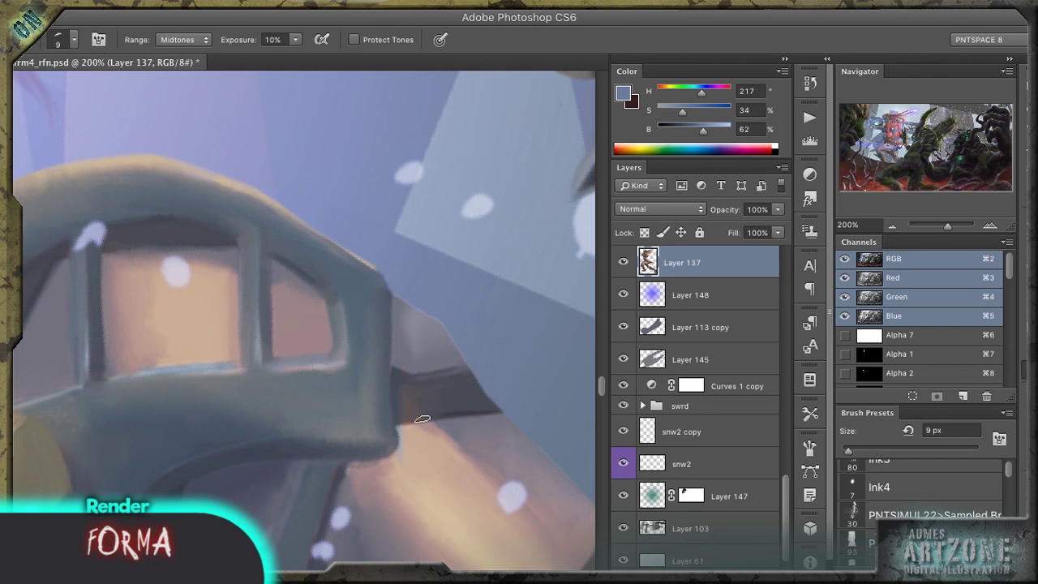
Step: Brighten the blue armour's lower corner with an enlarged midtones Dodge at 10% exposure and smudge its edges and adjoining dark strap at 9 px
{"action": "key", "text": "bracketright"}
{"action": "key", "text": "bracketright"}
{"action": "key", "text": "bracketright"}
{"action": "mouse_move", "coordinate": [382, 527]}
{"action": "left_mouse_down"}
{"action": "mouse_move", "coordinate": [343, 239]}
{"action": "mouse_move", "coordinate": [274, 232]}
{"action": "left_mouse_up"}
{"action": "key", "text": "r"}
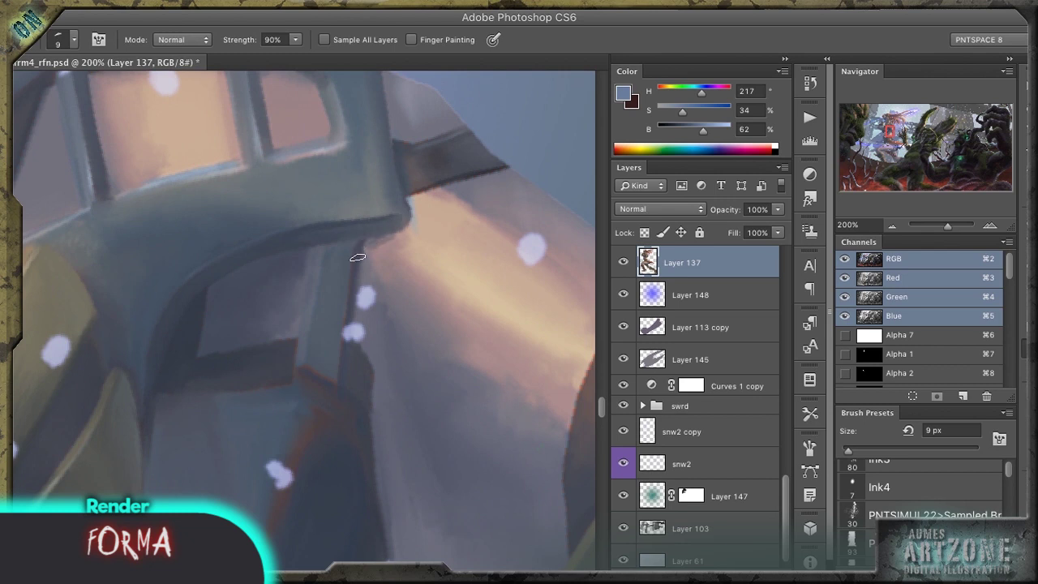
{"action": "key", "text": "r"}
{"action": "left_click_drag", "start_coordinate": [354, 251], "coordinate": [263, 335]}
Step: Highlight the upper edge of the small blue strap under the armour with a 7 px Dodge at 10% exposure and sharpen it with a 6 px Smudge
{"action": "key", "text": "b"}
{"action": "key", "text": "o"}
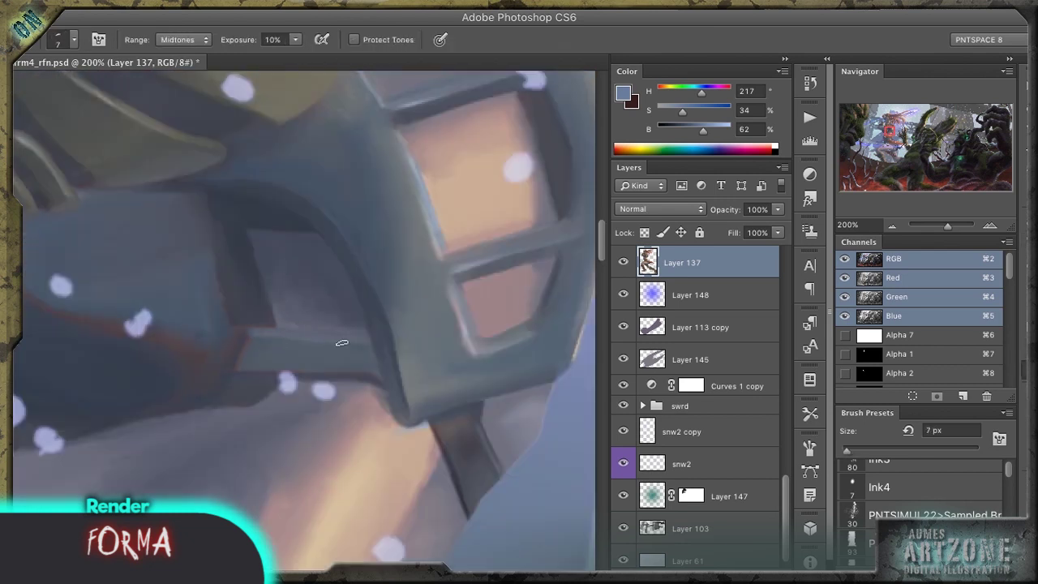
{"action": "key", "text": "b"}
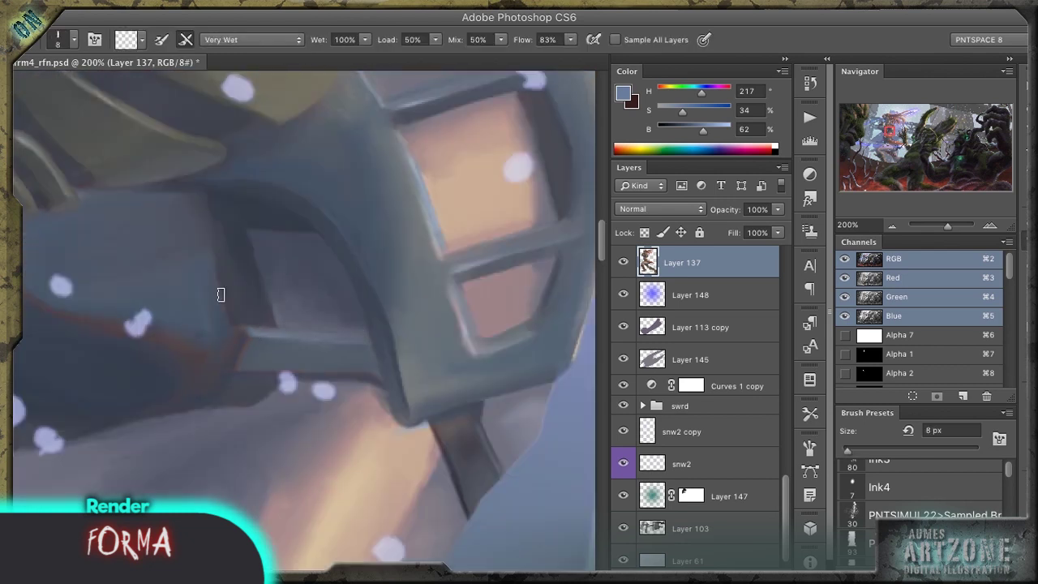
{"action": "key", "text": "r"}
{"action": "left_click_drag", "start_coordinate": [220, 294], "coordinate": [285, 364]}
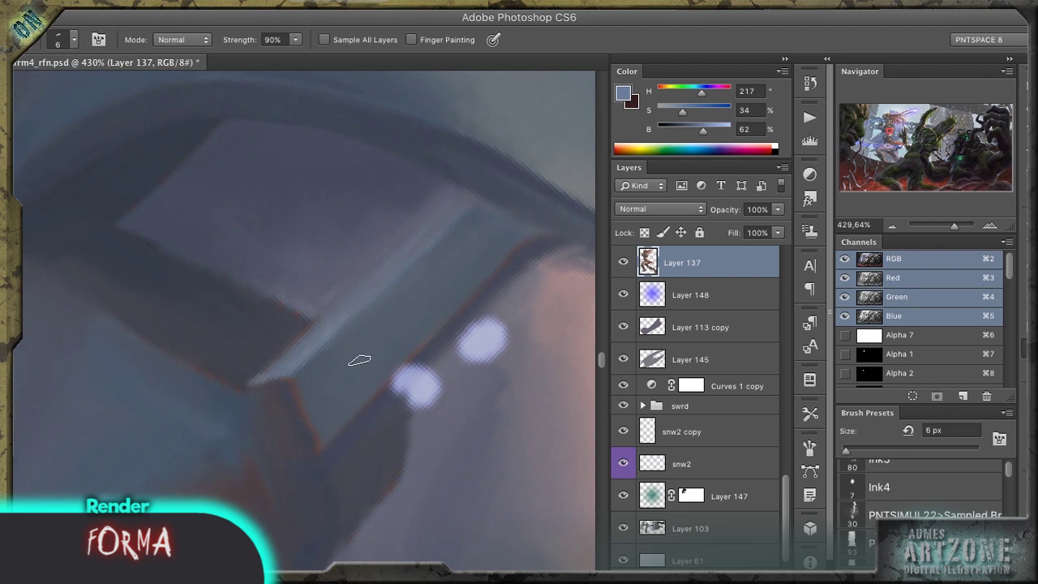
{"action": "key", "text": "o"}
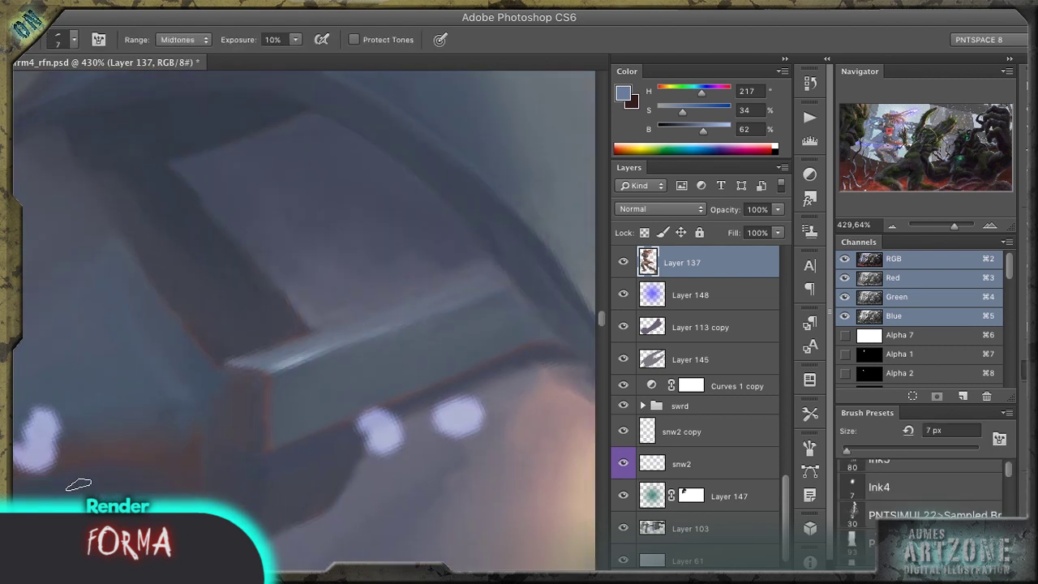
Step: Blend and brighten the olive trim around the warrior's waist with the Mixer Brush and a 7 px midtones Dodge at 10% exposure
{"action": "scroll", "coordinate": [361, 380], "scroll_direction": "down", "scroll_amount": 5}
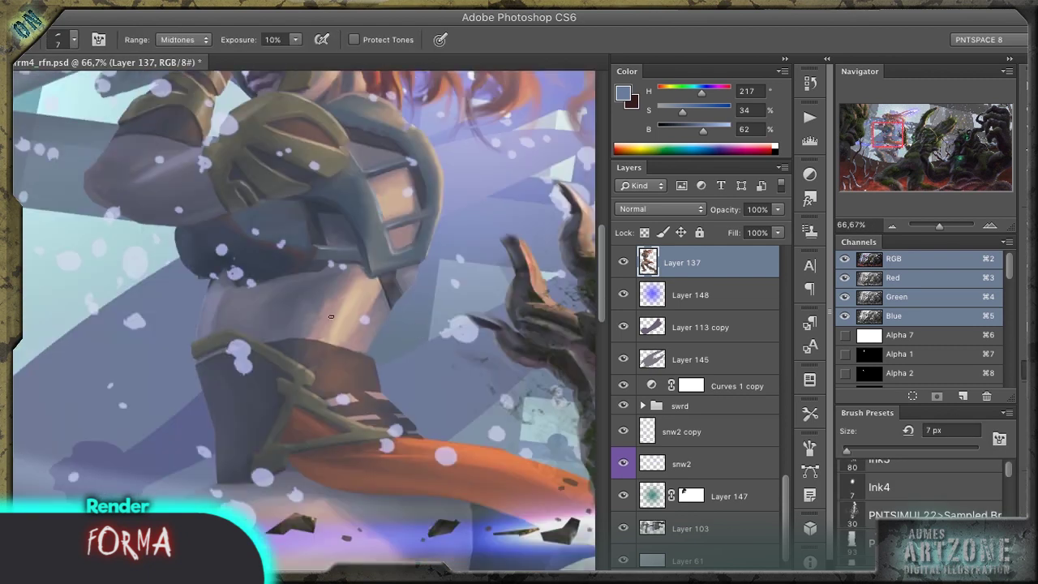
{"action": "key", "text": "r"}
{"action": "left_click_drag", "start_coordinate": [324, 244], "coordinate": [301, 255]}
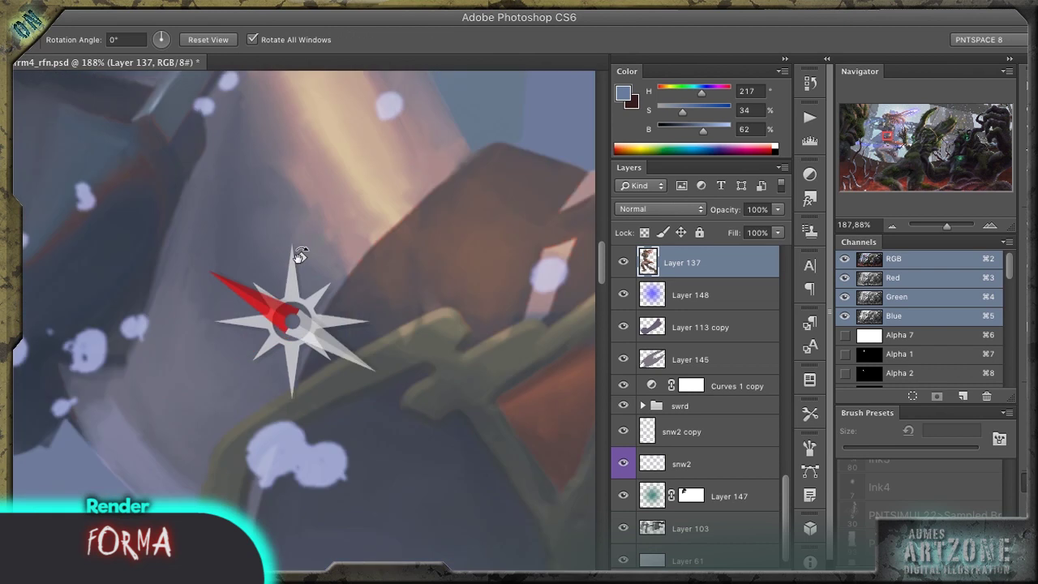
{"action": "scroll", "coordinate": [352, 320], "scroll_direction": "up", "scroll_amount": 3}
{"action": "key", "text": "r"}
{"action": "key", "text": "b"}
{"action": "key", "text": "o"}
{"action": "left_click_drag", "start_coordinate": [473, 227], "coordinate": [357, 245]}
Step: Brighten the upper edge of the olive waist trim with a 7 px midtones Dodge at 10% exposure
{"action": "key", "text": "r"}
{"action": "mouse_move", "coordinate": [197, 313]}
{"action": "left_mouse_down"}
{"action": "mouse_move", "coordinate": [336, 232]}
{"action": "mouse_move", "coordinate": [255, 296]}
{"action": "left_mouse_up"}
{"action": "key", "text": "o"}
{"action": "key", "text": "r"}
{"action": "mouse_move", "coordinate": [317, 170]}
{"action": "left_mouse_down"}
{"action": "mouse_move", "coordinate": [139, 283]}
{"action": "mouse_move", "coordinate": [228, 343]}
{"action": "left_mouse_up"}
{"action": "key", "text": "o"}
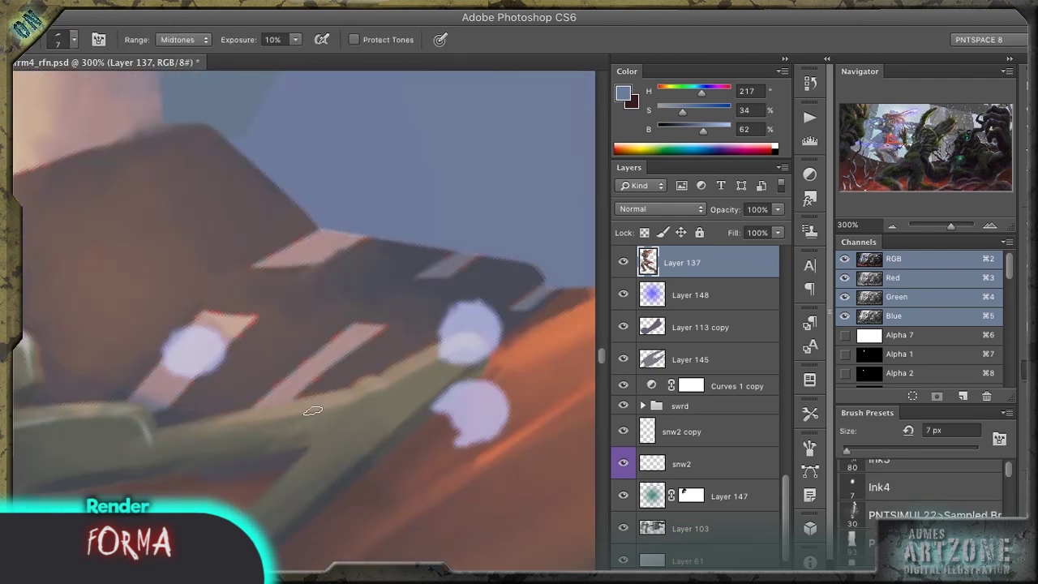
Step: Blend and sharpen the highlights along the waist trim's upper bars with the 6 px Mixer Brush and a 9 px Smudge
{"action": "key", "text": "r"}
{"action": "key", "text": "o"}
{"action": "key", "text": "r"}
{"action": "mouse_move", "coordinate": [341, 402]}
{"action": "left_mouse_down"}
{"action": "mouse_move", "coordinate": [449, 357]}
{"action": "mouse_move", "coordinate": [341, 371]}
{"action": "left_mouse_up"}
{"action": "key", "text": "b"}
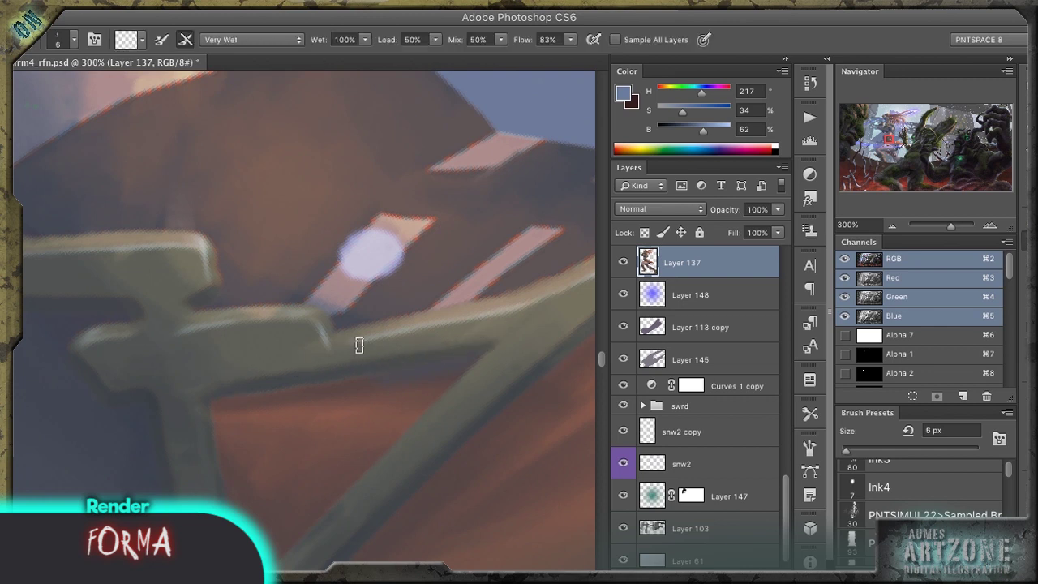
{"action": "key", "text": "b"}
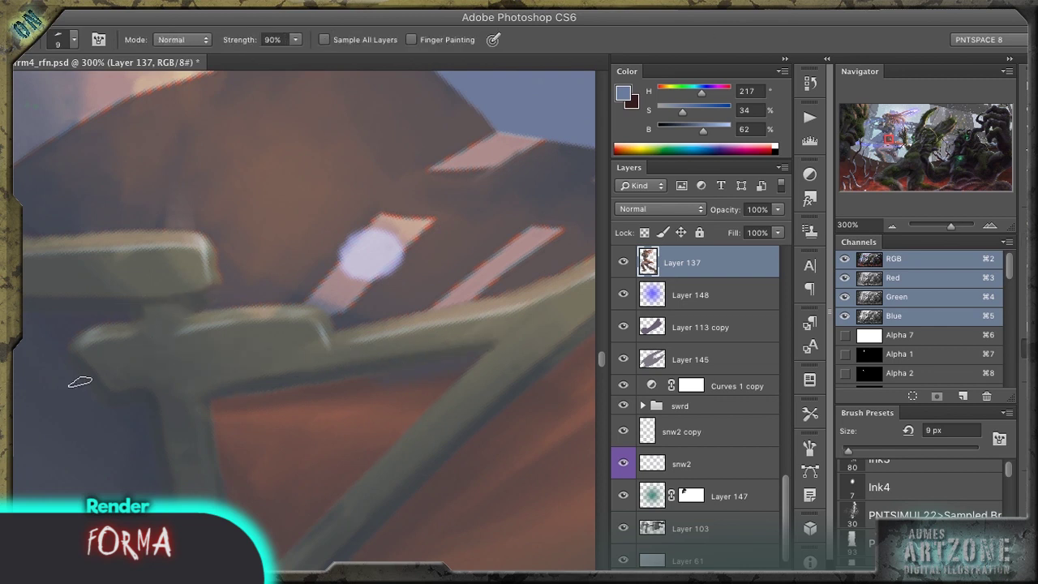
{"action": "key", "text": "r"}
{"action": "left_click_drag", "start_coordinate": [254, 388], "coordinate": [321, 365]}
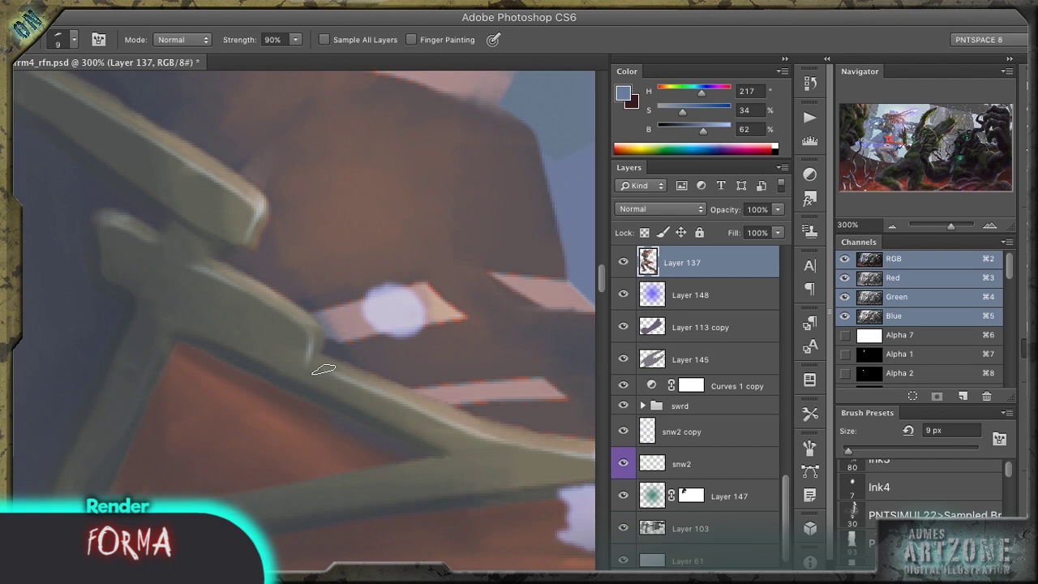
Step: Darken two rivets and the lower edge of the trim's overlapping joint plate with an 8 px midtones Burn at 10% exposure
{"action": "key", "text": "o"}
{"action": "key", "text": "bracketright"}
{"action": "key", "text": "shift+o"}
{"action": "key", "text": "shift+o"}
{"action": "key", "text": "shift+o"}
{"action": "key", "text": "shift+o"}
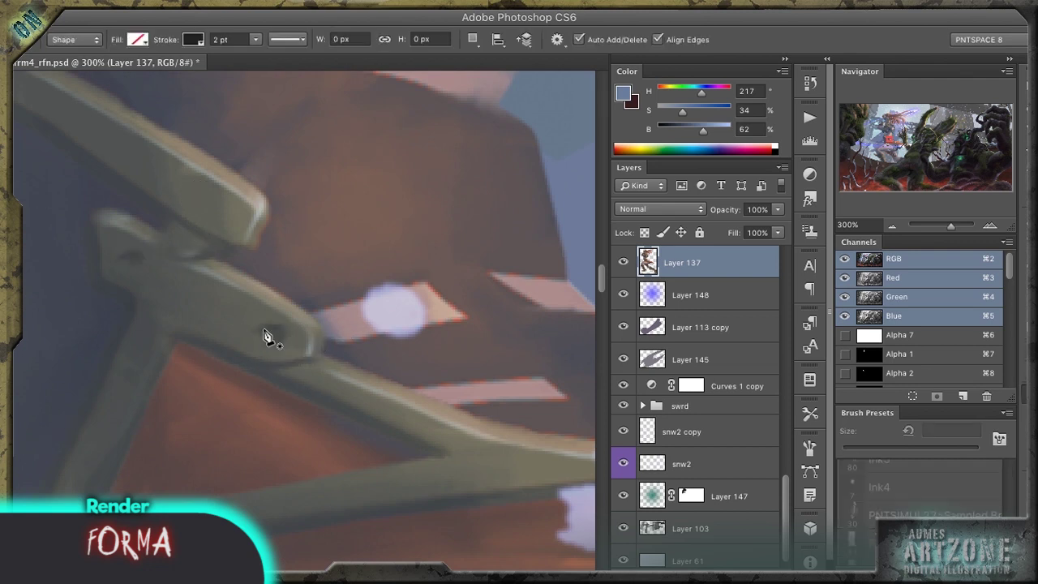
{"action": "key", "text": "r"}
{"action": "left_click_drag", "start_coordinate": [255, 314], "coordinate": [308, 208]}
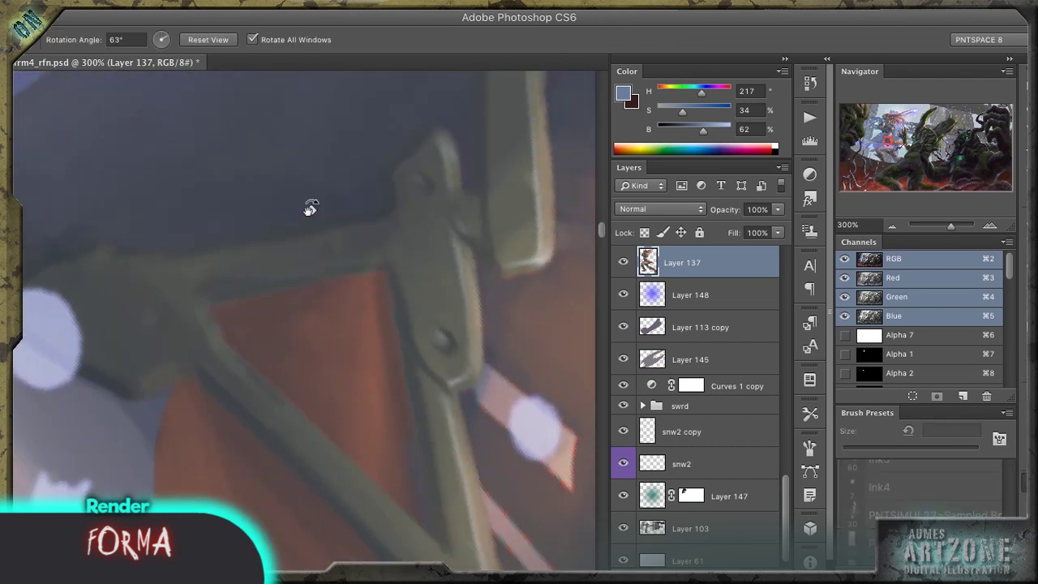
Step: Define the strut beside the orange inset with the 6 px Mixer Brush, an 8 px Burn seam under the joint plate and a 9 px Smudge
{"action": "key", "text": "b"}
{"action": "left_click_drag", "start_coordinate": [386, 260], "coordinate": [421, 253]}
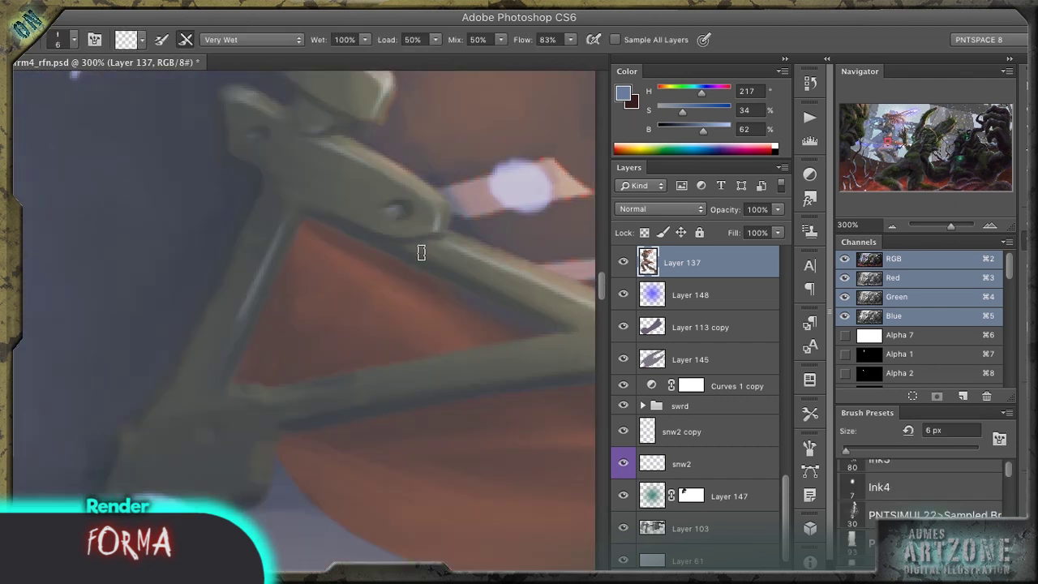
{"action": "key", "text": "o"}
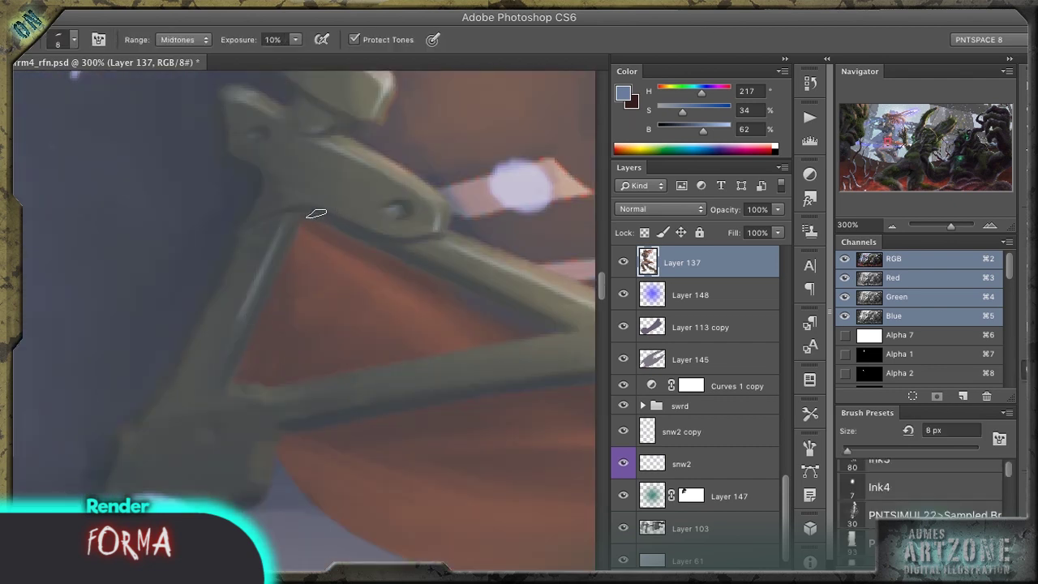
{"action": "key", "text": "r"}
{"action": "left_click_drag", "start_coordinate": [317, 214], "coordinate": [402, 206]}
{"action": "key", "text": "w"}
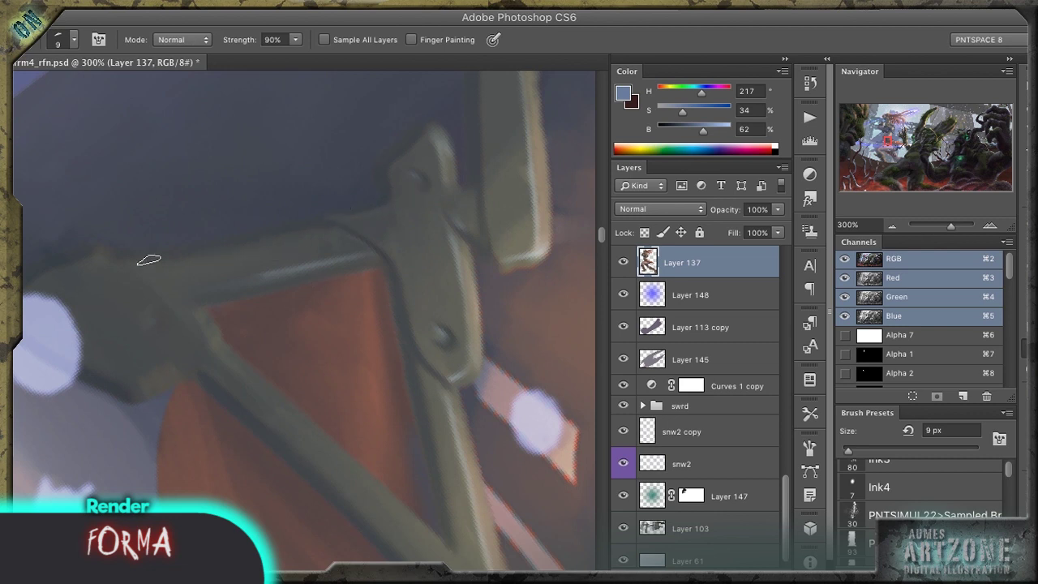
Step: Outline the trim's lower hub joint with an 8 px midtones Burn and highlight the long strut below the orange inset
{"action": "left_click_drag", "start_coordinate": [282, 287], "coordinate": [299, 254]}
{"action": "key", "text": "o"}
{"action": "key", "text": "o"}
{"action": "key", "text": "w"}
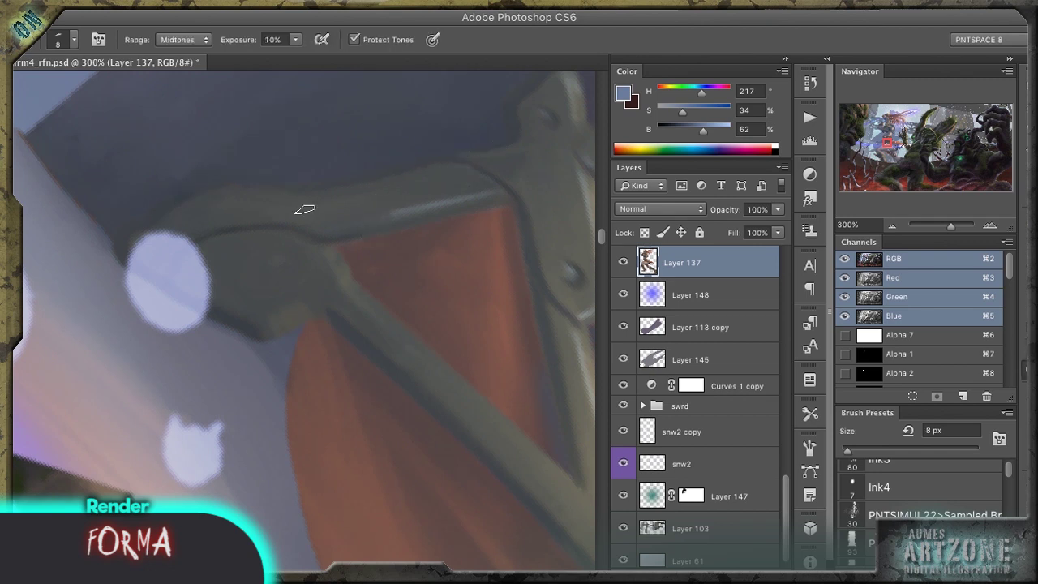
{"action": "key", "text": "o"}
{"action": "left_click_drag", "start_coordinate": [319, 211], "coordinate": [276, 162]}
{"action": "key", "text": "o"}
{"action": "key", "text": "o"}
{"action": "left_click_drag", "start_coordinate": [313, 254], "coordinate": [238, 290]}
{"action": "key", "text": "w"}
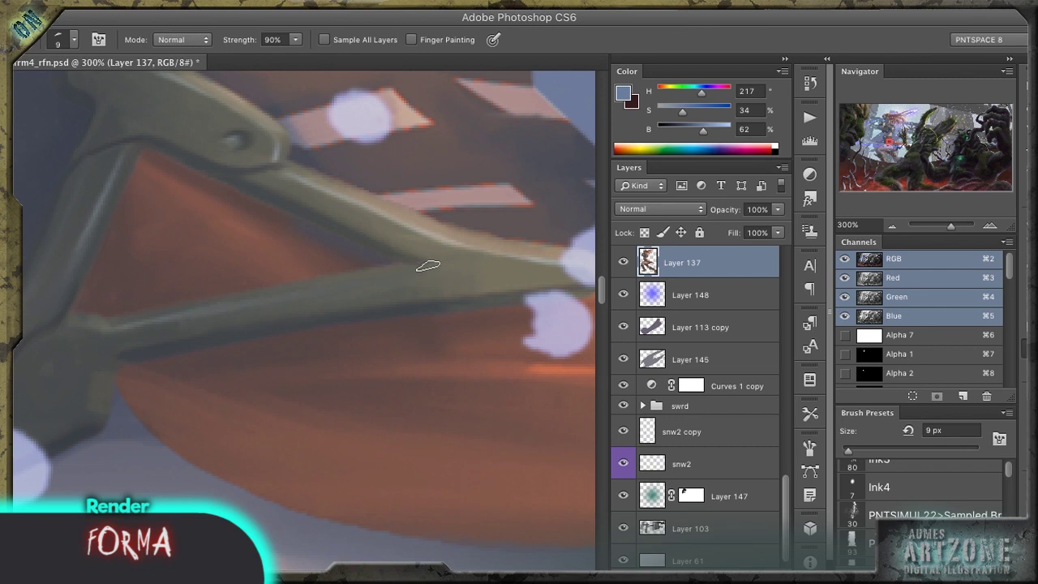
Step: Reshape the outer silhouette of the dark waist straps with a 9 px Smudge and darken the edges of their openings with a 6 px Burn
{"action": "key", "text": "o"}
{"action": "key", "text": "o"}
{"action": "key", "text": "r"}
{"action": "scroll", "coordinate": [129, 356], "scroll_direction": "right", "scroll_amount": 10}
{"action": "scroll", "coordinate": [129, 356], "scroll_direction": "up", "scroll_amount": 4}
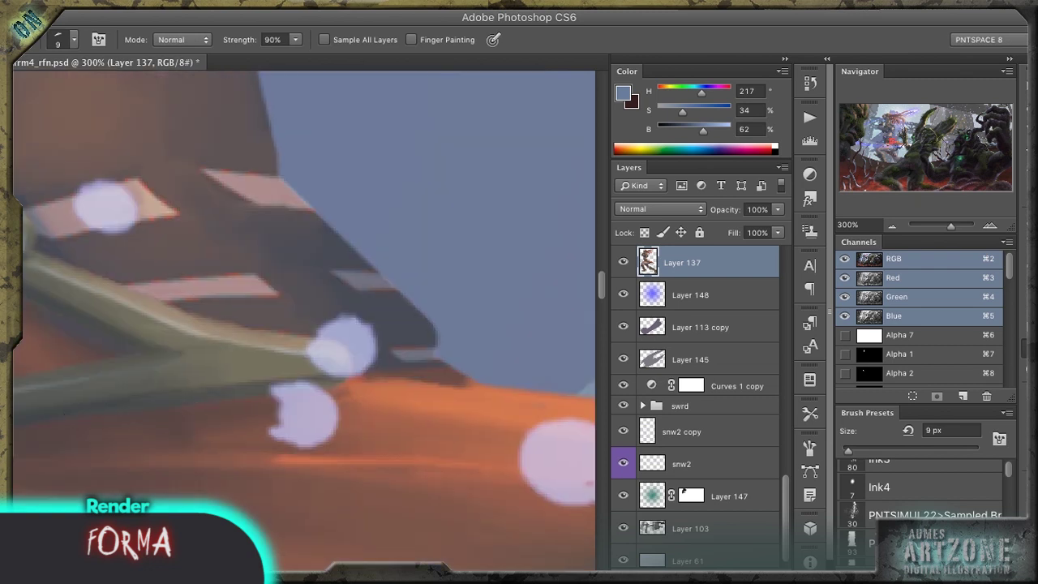
{"action": "mouse_move", "coordinate": [301, 216]}
{"action": "left_mouse_down"}
{"action": "mouse_move", "coordinate": [326, 213]}
{"action": "mouse_move", "coordinate": [310, 219]}
{"action": "mouse_move", "coordinate": [375, 261]}
{"action": "left_mouse_up"}
{"action": "key", "text": "o"}
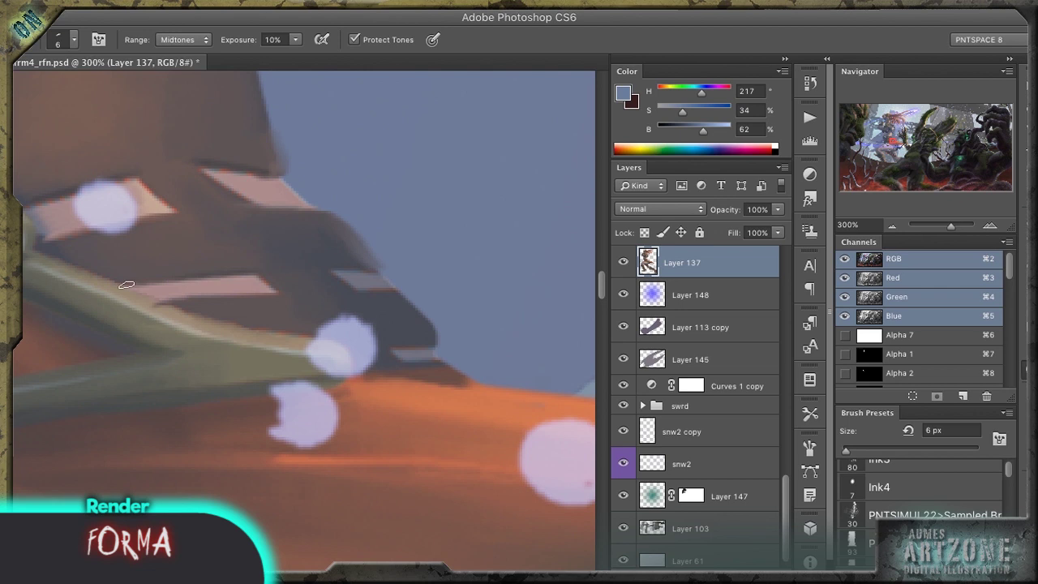
Step: Lighten the strap edges with a 6 px midtones Dodge at 10% exposure and smooth the straps and their openings with a 9 px Smudge
{"action": "key", "text": "shift+o"}
{"action": "left_click_drag", "start_coordinate": [278, 155], "coordinate": [304, 210]}
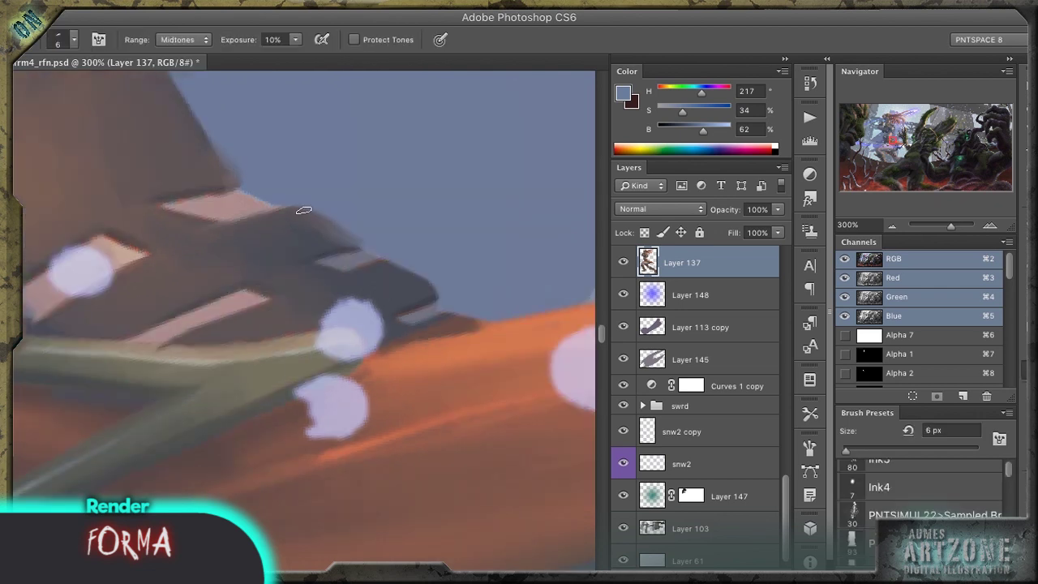
{"action": "key", "text": "r"}
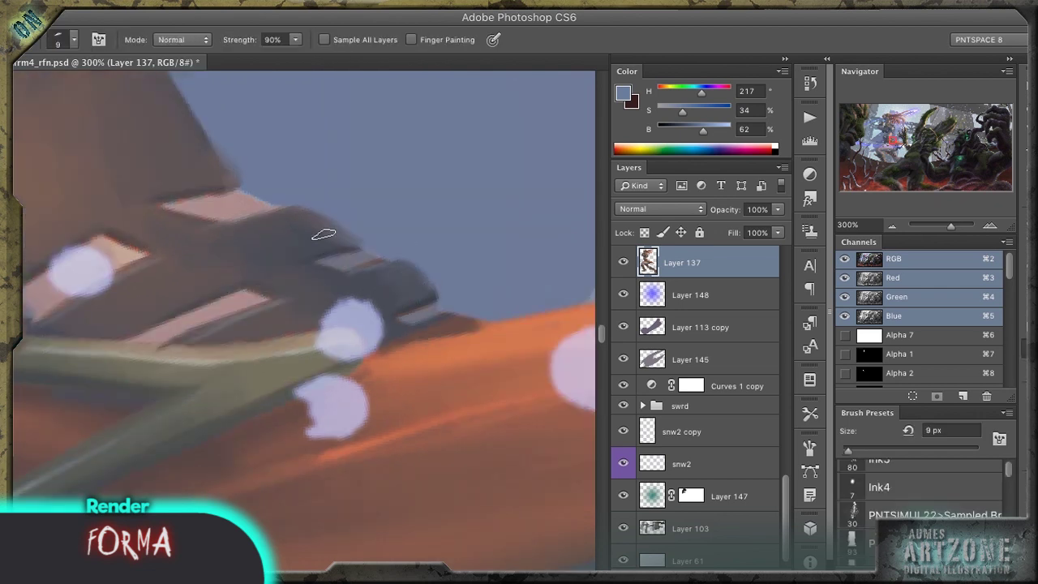
{"action": "mouse_move", "coordinate": [228, 178]}
{"action": "left_mouse_down"}
{"action": "mouse_move", "coordinate": [88, 239]}
{"action": "mouse_move", "coordinate": [47, 271]}
{"action": "left_mouse_up"}
{"action": "key", "text": "r"}
{"action": "left_click_drag", "start_coordinate": [312, 333], "coordinate": [426, 370]}
{"action": "left_click_drag", "start_coordinate": [391, 410], "coordinate": [290, 452]}
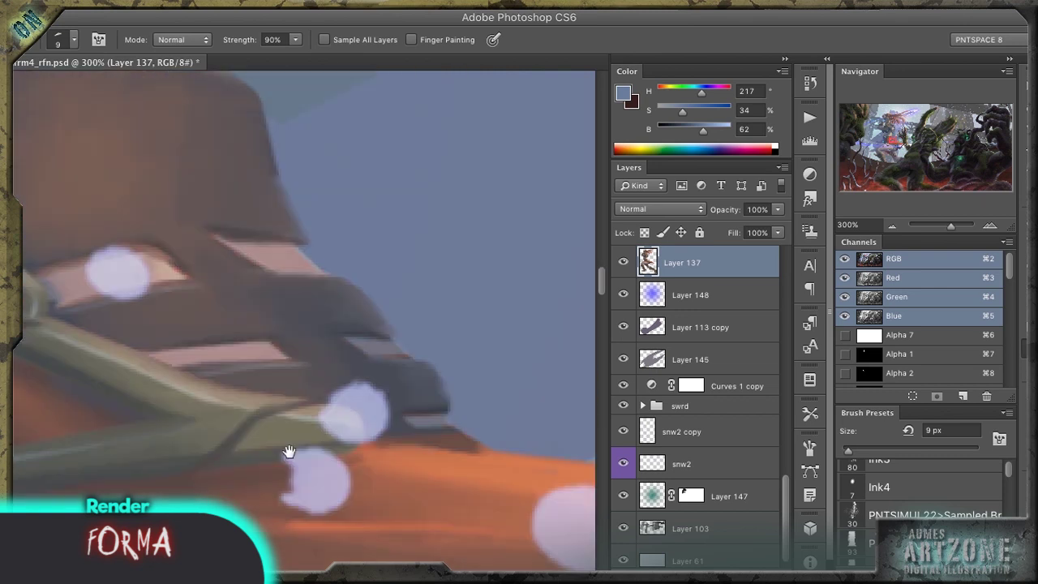
Step: Brighten the trim's edge beside the straps with a midtones Dodge enlarged to 9 px at 10% exposure
{"action": "key", "text": "o"}
{"action": "key", "text": "r"}
{"action": "left_click_drag", "start_coordinate": [375, 403], "coordinate": [248, 313]}
{"action": "key", "text": "bracketright"}
{"action": "key", "text": "bracketright"}
{"action": "key", "text": "bracketright"}
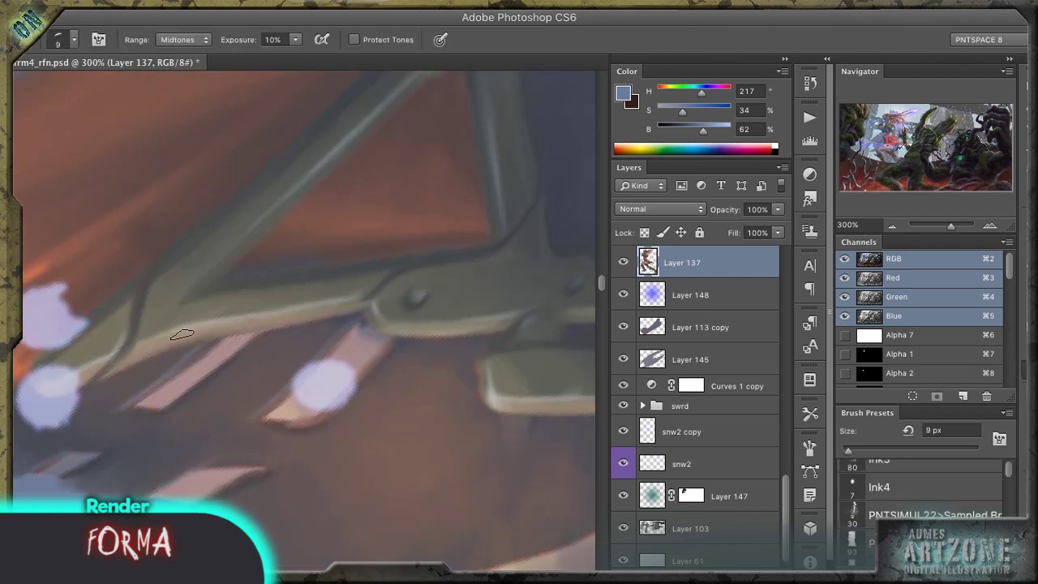
Step: Strengthen the highlights on the trim's bars and joint plate with a 9 px midtones Dodge at 20% exposure
{"action": "key", "text": "r"}
{"action": "mouse_move", "coordinate": [78, 451]}
{"action": "left_mouse_down"}
{"action": "mouse_move", "coordinate": [76, 422]}
{"action": "mouse_move", "coordinate": [332, 297]}
{"action": "left_mouse_up"}
{"action": "key", "text": "o"}
{"action": "key", "text": "2"}
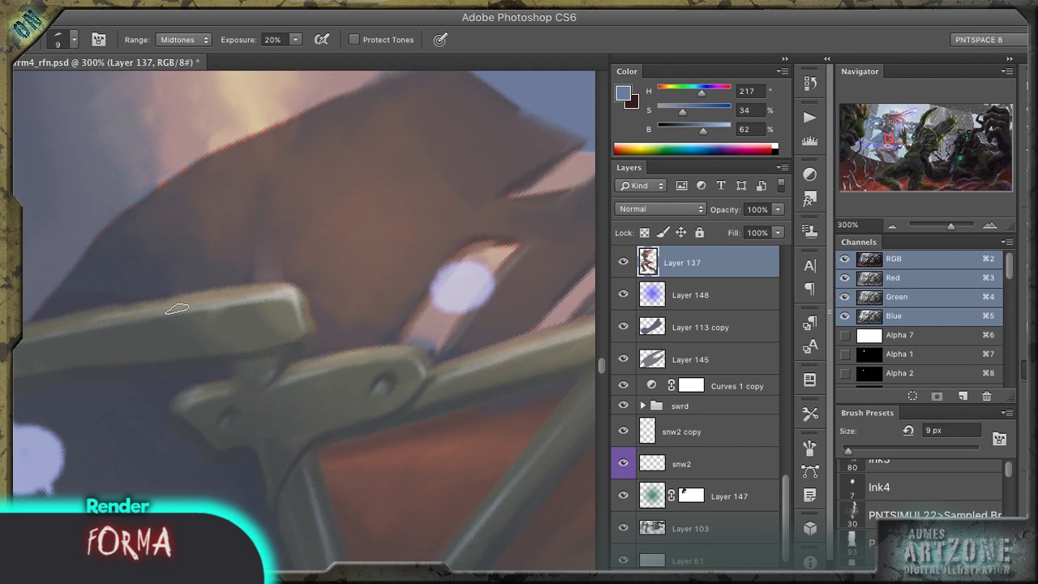
{"action": "left_click_drag", "start_coordinate": [413, 408], "coordinate": [432, 385]}
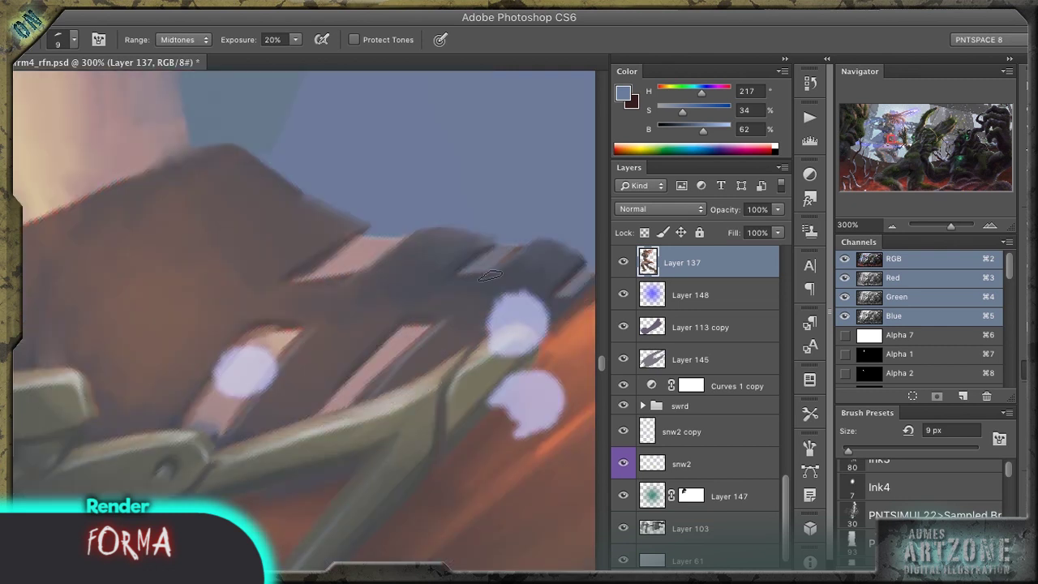
Step: Smooth the upper edge of the brown waist piece against the bare midriff with a 10 px Smudge
{"action": "mouse_move", "coordinate": [352, 281]}
{"action": "left_mouse_down"}
{"action": "mouse_move", "coordinate": [372, 178]}
{"action": "mouse_move", "coordinate": [332, 251]}
{"action": "left_mouse_up"}
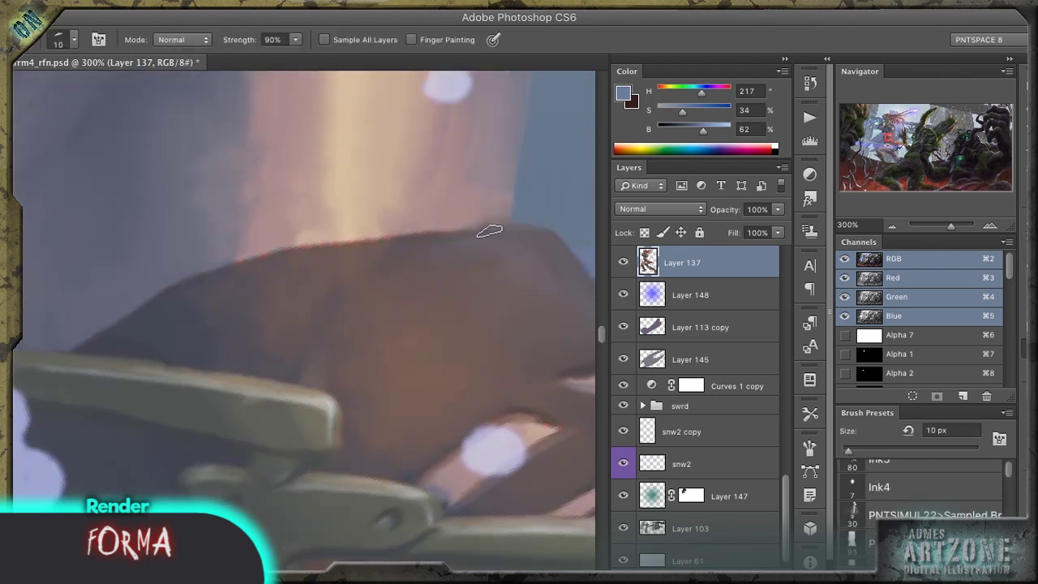
{"action": "mouse_move", "coordinate": [487, 229]}
{"action": "left_mouse_down"}
{"action": "mouse_move", "coordinate": [360, 238]}
{"action": "mouse_move", "coordinate": [285, 262]}
{"action": "left_mouse_up"}
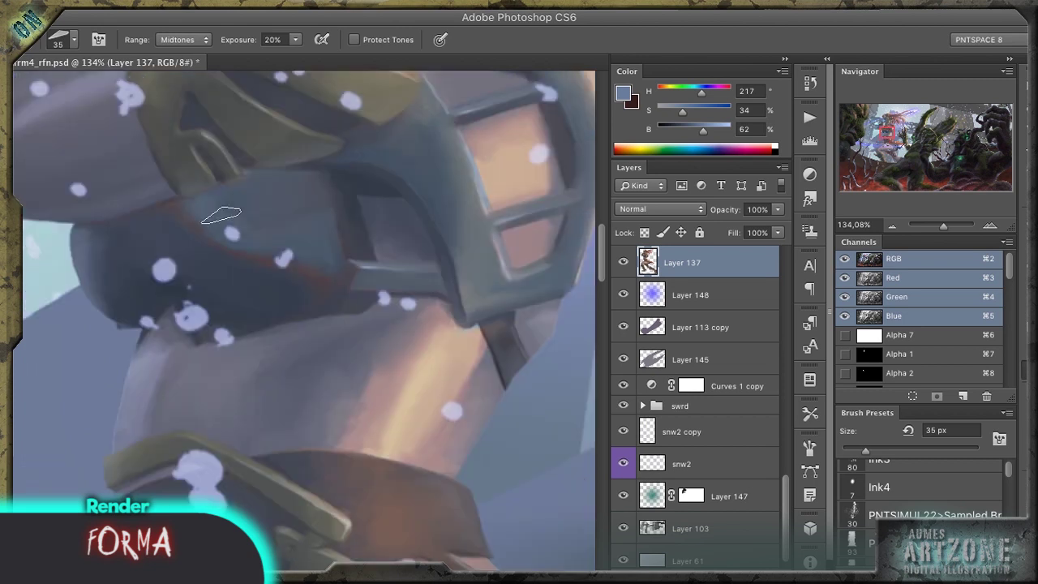
Step: Brighten the rounded blue armour below the gold plate with a 35 px midtones Dodge at 20% exposure and blend it at 10 px
{"action": "key", "text": "r"}
{"action": "mouse_move", "coordinate": [220, 208]}
{"action": "left_mouse_down"}
{"action": "mouse_move", "coordinate": [138, 195]}
{"action": "mouse_move", "coordinate": [272, 248]}
{"action": "left_mouse_up"}
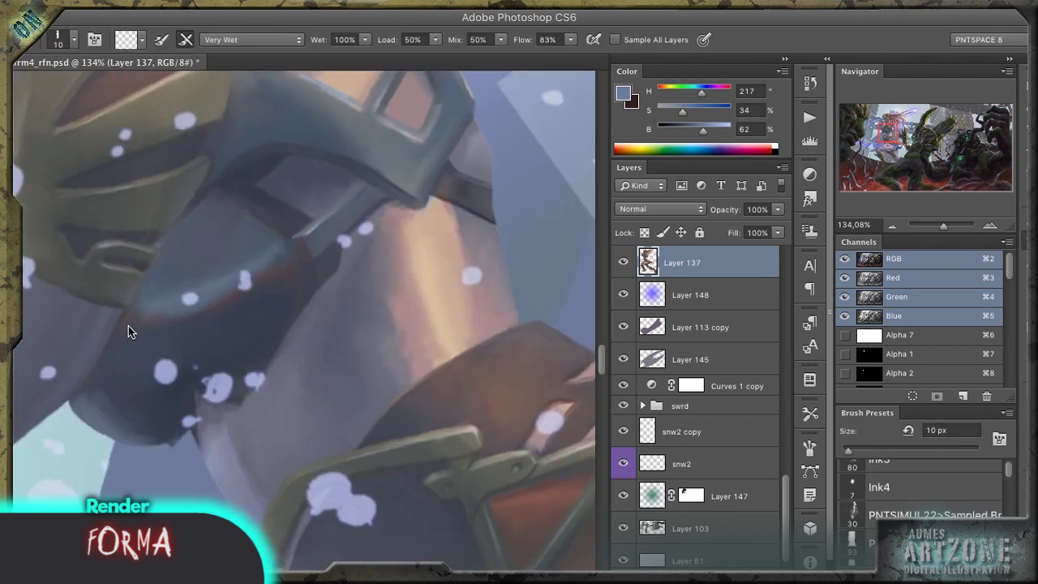
{"action": "key", "text": "r"}
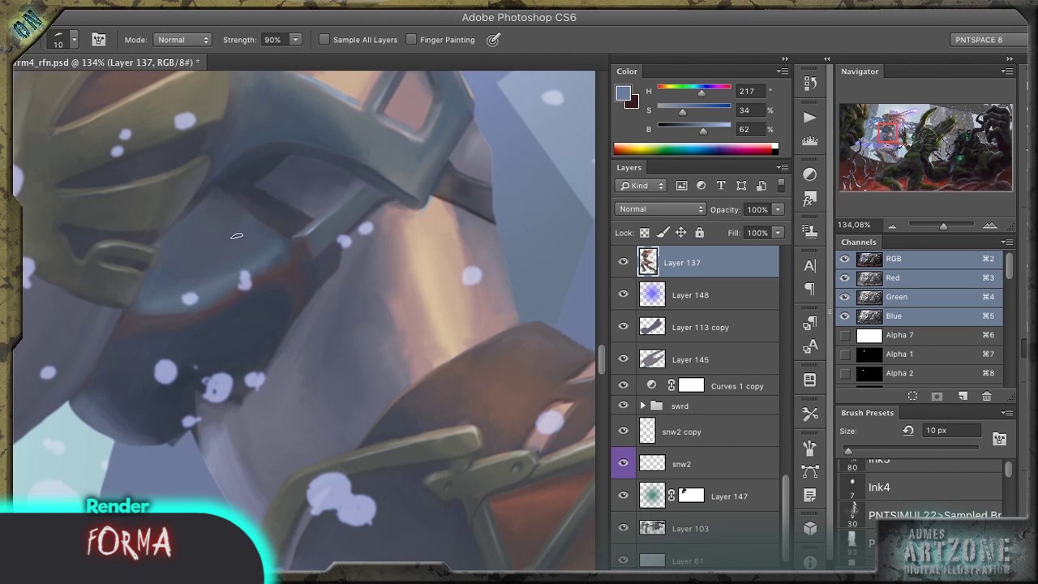
{"action": "key", "text": "b"}
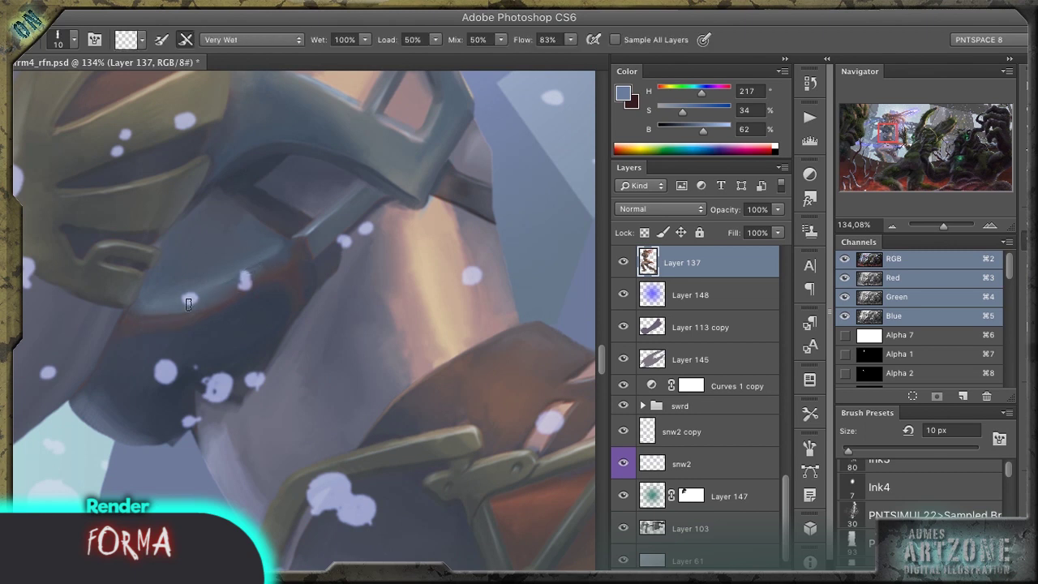
{"action": "key", "text": "o"}
Step: Smudge the highlight and upper edge of the blue armour below the gold plate at 15 px, and save the document
{"action": "scroll", "coordinate": [154, 324], "scroll_direction": "up", "scroll_amount": 5}
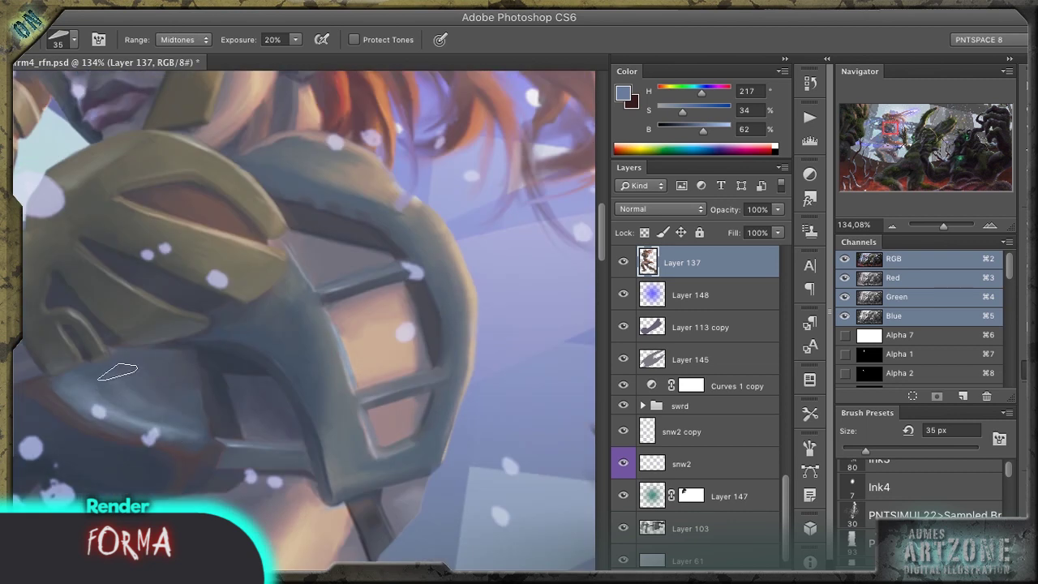
{"action": "key", "text": "r"}
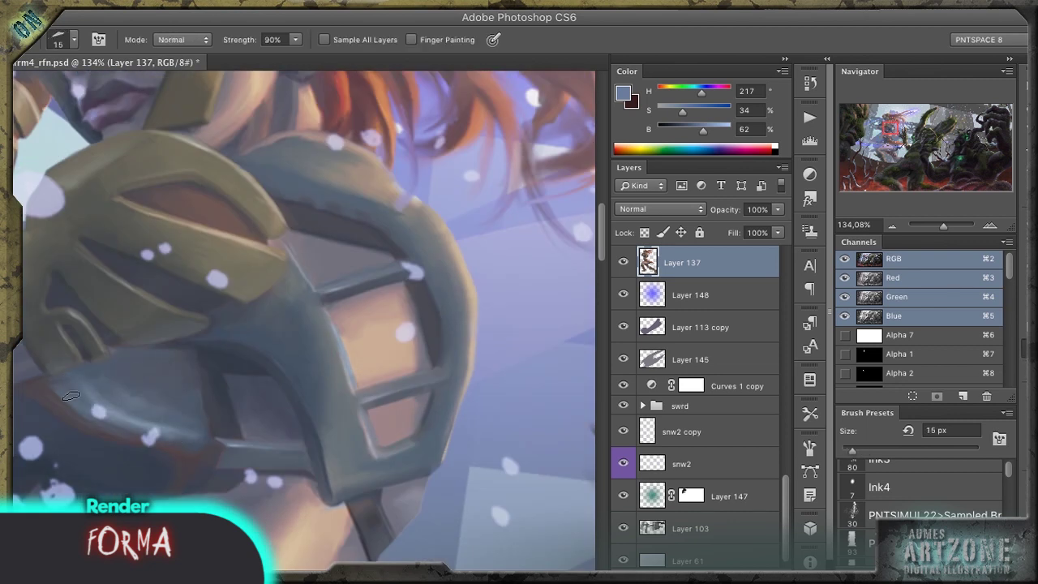
{"action": "mouse_move", "coordinate": [107, 420]}
{"action": "left_mouse_down"}
{"action": "mouse_move", "coordinate": [150, 426]}
{"action": "mouse_move", "coordinate": [95, 410]}
{"action": "left_mouse_up"}
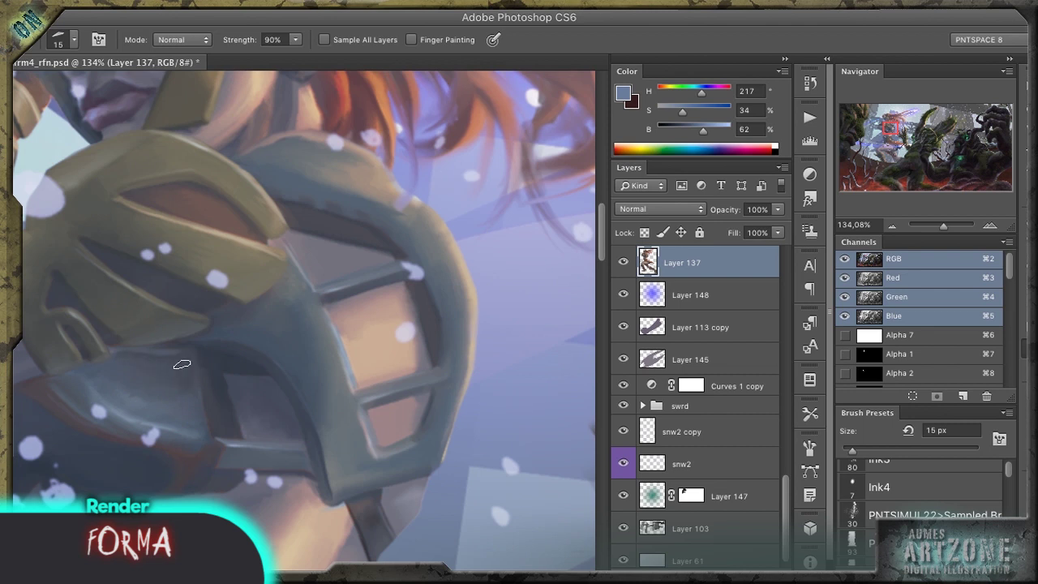
{"action": "scroll", "coordinate": [203, 325], "scroll_direction": "down", "scroll_amount": 10}
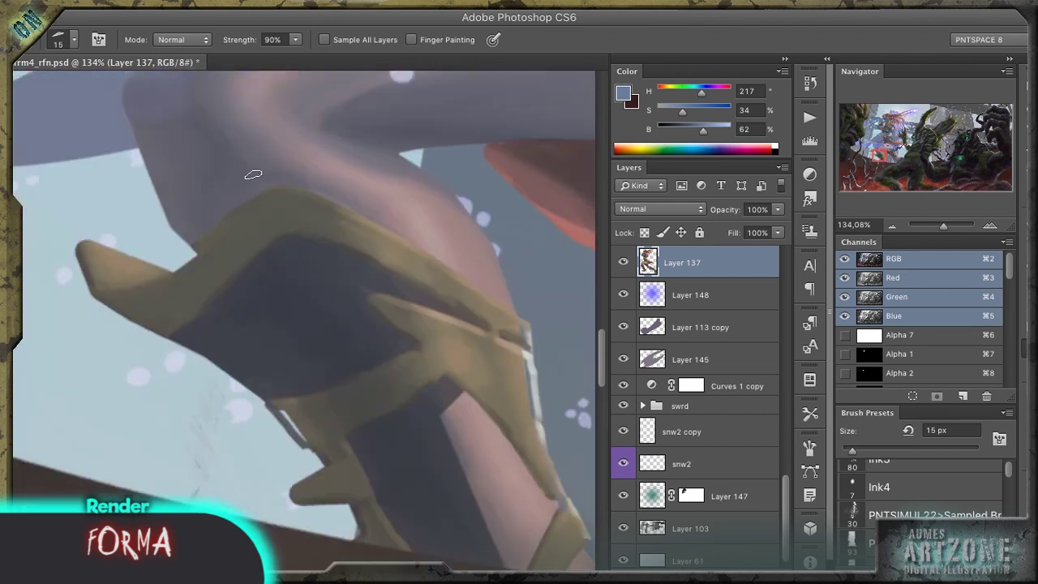
{"action": "key", "text": "z"}
{"action": "left_click", "coordinate": [253, 175]}
{"action": "key", "text": "super+s"}
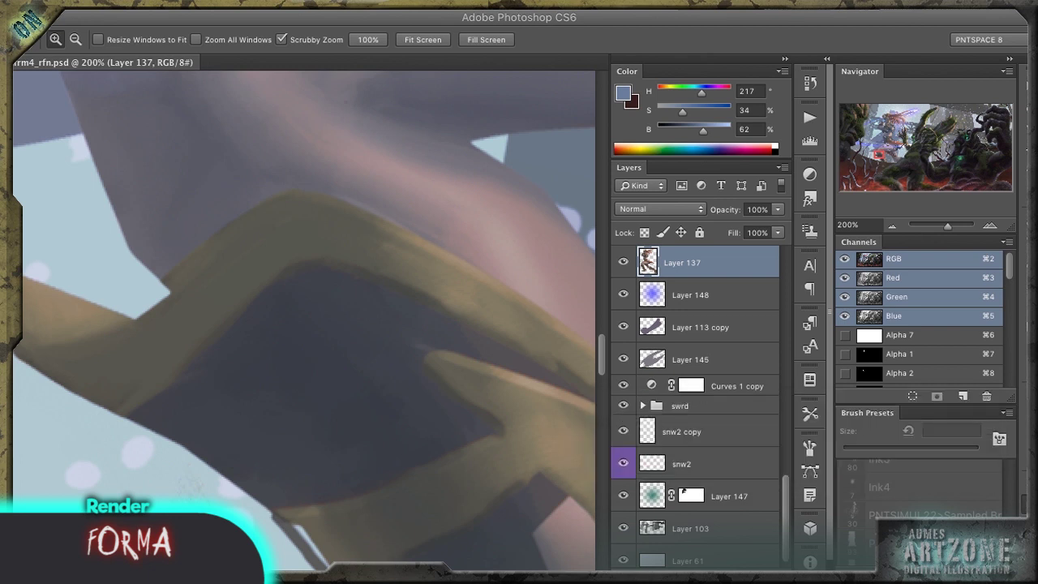
Step: Smudge the gold rim of the lower armour piece, pull a thin curved band across its dark inset, and lock the layer's transparent pixels
{"action": "mouse_move", "coordinate": [349, 268]}
{"action": "left_mouse_down"}
{"action": "mouse_move", "coordinate": [381, 255]}
{"action": "mouse_move", "coordinate": [378, 224]}
{"action": "mouse_move", "coordinate": [272, 292]}
{"action": "mouse_move", "coordinate": [102, 290]}
{"action": "mouse_move", "coordinate": [163, 301]}
{"action": "mouse_move", "coordinate": [251, 295]}
{"action": "mouse_move", "coordinate": [397, 243]}
{"action": "left_mouse_up"}
{"action": "key", "text": "r"}
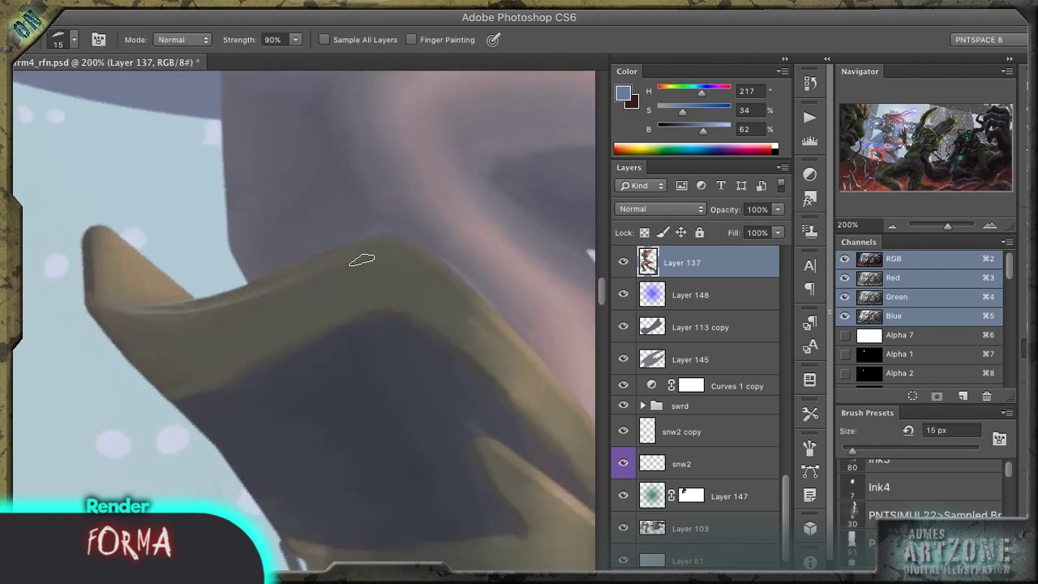
{"action": "key", "text": "r"}
{"action": "left_click_drag", "start_coordinate": [159, 274], "coordinate": [216, 278]}
{"action": "key", "text": "slash"}
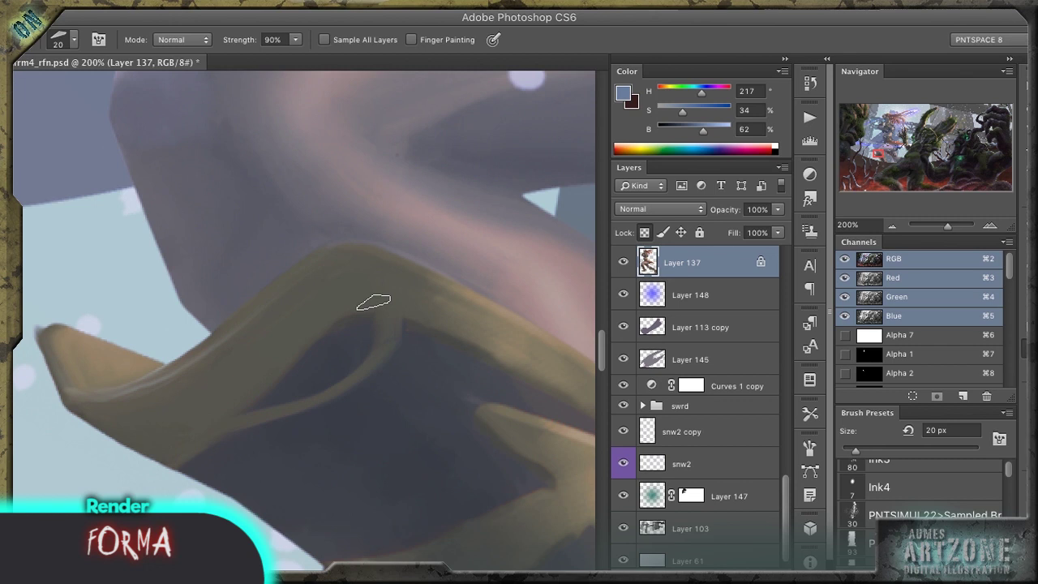
Step: Highlight the crest of the gold rim with a 9 px midtones Dodge at 20% exposure
{"action": "key", "text": "o"}
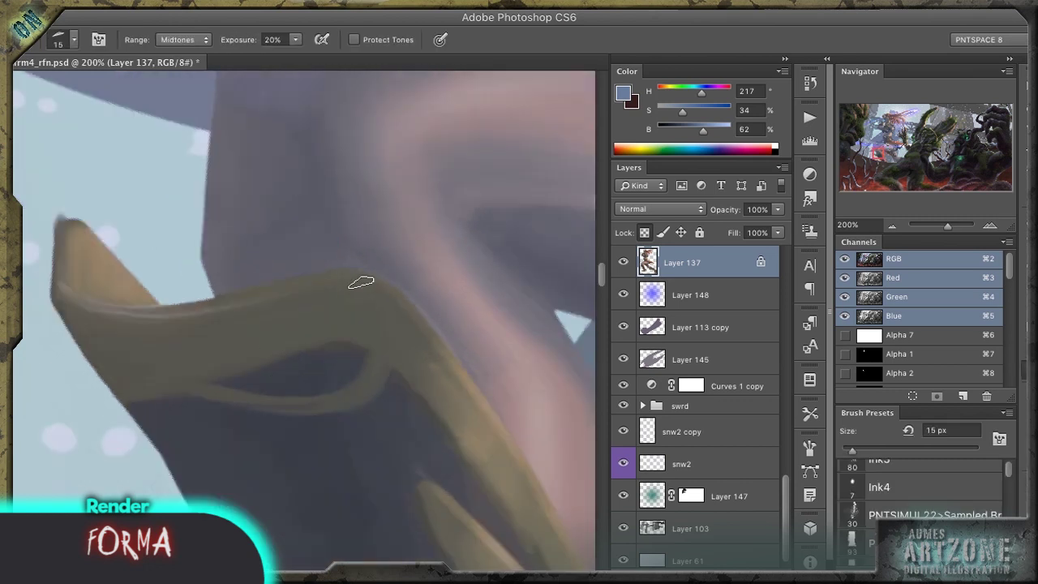
{"action": "key", "text": "bracketleft"}
{"action": "key", "text": "bracketleft"}
{"action": "left_click_drag", "start_coordinate": [361, 282], "coordinate": [46, 315]}
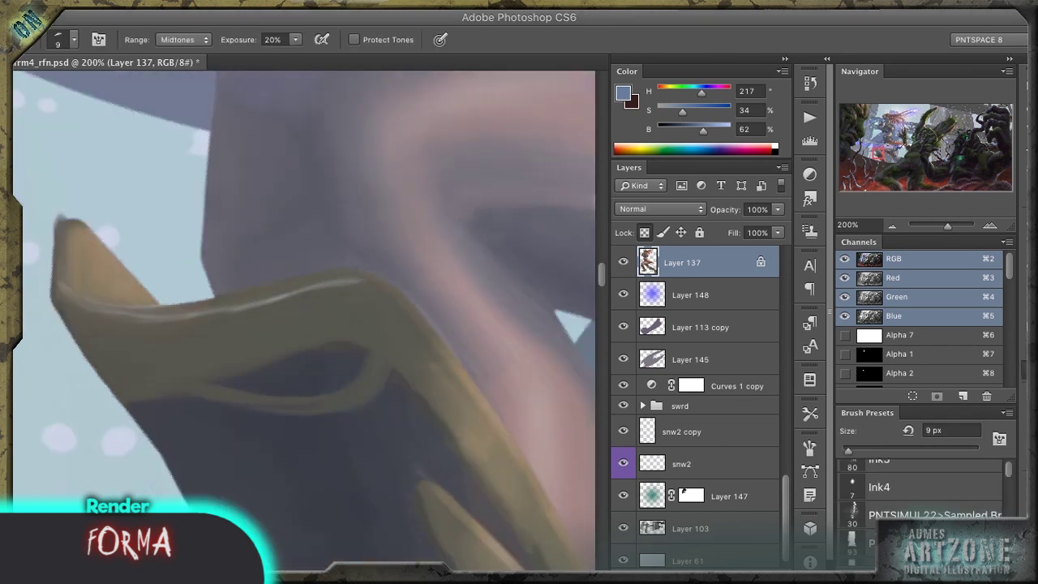
Step: Soften the gold rim's highlight with the 10 px Mixer Brush and Smudge, and unlock the layer's transparent pixels
{"action": "key", "text": "bracketright"}
{"action": "key", "text": "bracketright"}
{"action": "key", "text": "bracketright"}
{"action": "key", "text": "bracketright"}
{"action": "key", "text": "super+alt+9"}
{"action": "key", "text": "1"}
{"action": "key", "text": "super+d"}
{"action": "key", "text": "b"}
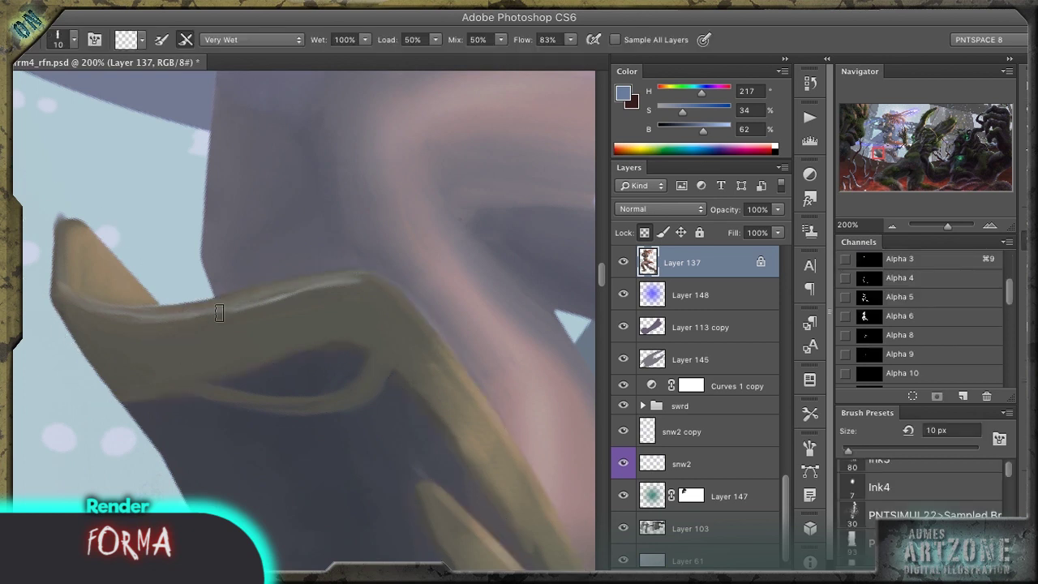
{"action": "key", "text": "r"}
{"action": "key", "text": "slash"}
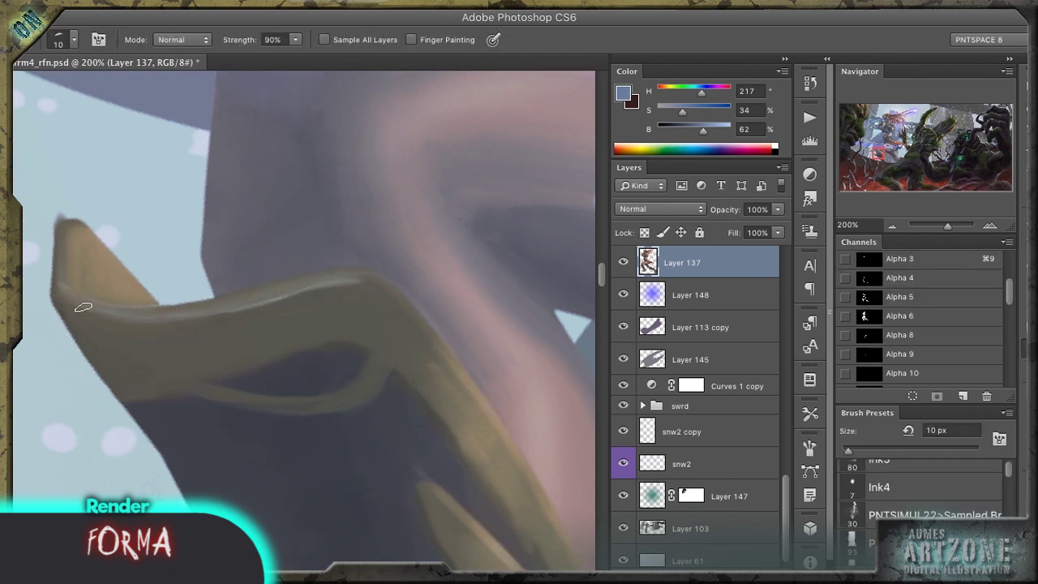
Step: Smudge the highlight along the gold rim's upper edge and sharpen the rim's outer tip at 10 px
{"action": "key", "text": "r"}
{"action": "mouse_move", "coordinate": [104, 227]}
{"action": "left_mouse_down"}
{"action": "mouse_move", "coordinate": [278, 97]}
{"action": "mouse_move", "coordinate": [403, 166]}
{"action": "mouse_move", "coordinate": [385, 300]}
{"action": "left_mouse_up"}
{"action": "key", "text": "o"}
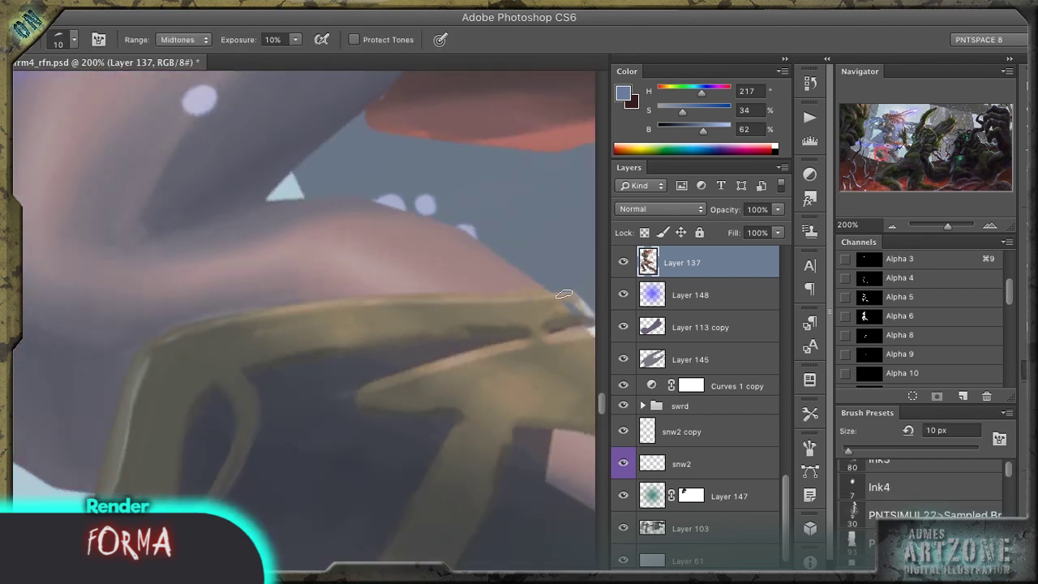
{"action": "key", "text": "b"}
{"action": "key", "text": "w"}
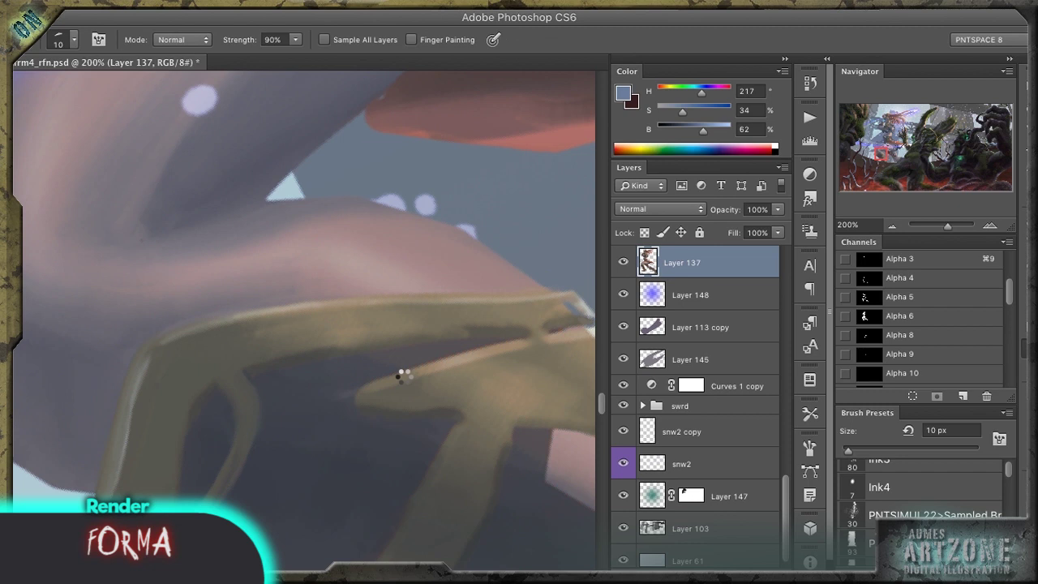
{"action": "key", "text": "b"}
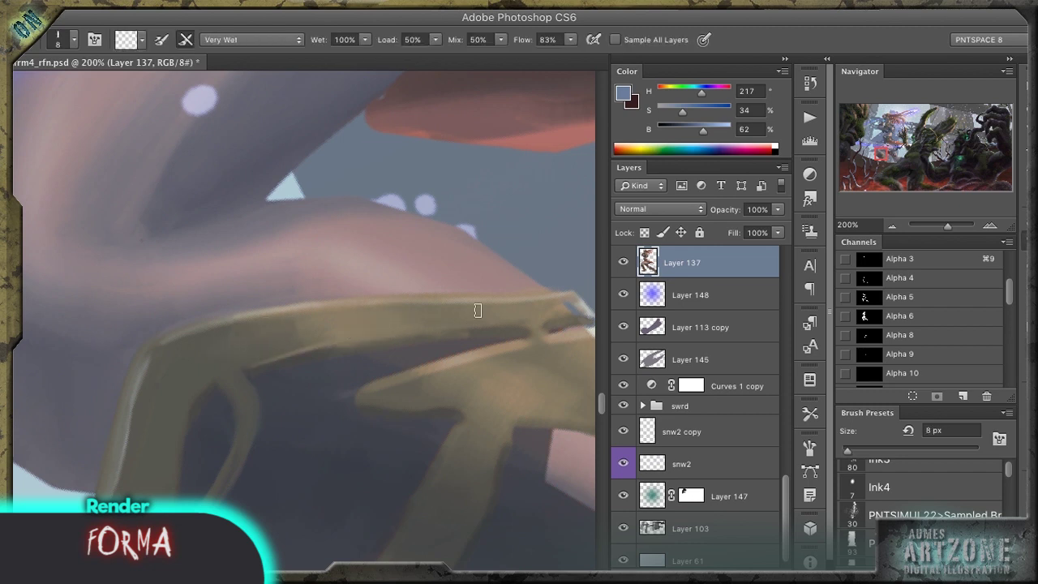
Step: Pull a small gold crossbar between the upper rim and the pointed prong, and brighten the prong's upper edge at 10 px
{"action": "scroll", "coordinate": [478, 311], "scroll_direction": "right", "scroll_amount": 5}
{"action": "key", "text": "r"}
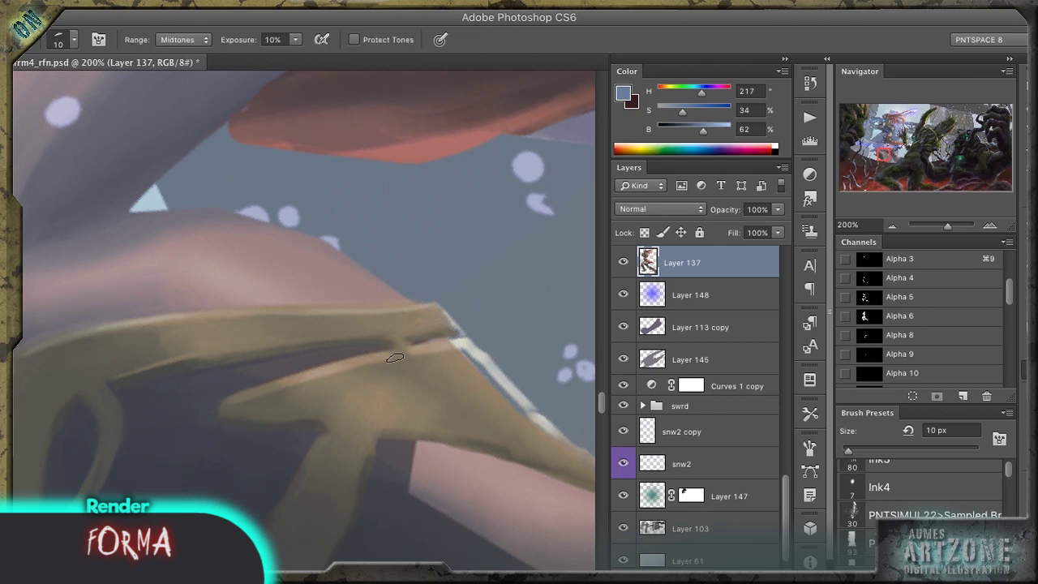
{"action": "key", "text": "b"}
{"action": "key", "text": "r"}
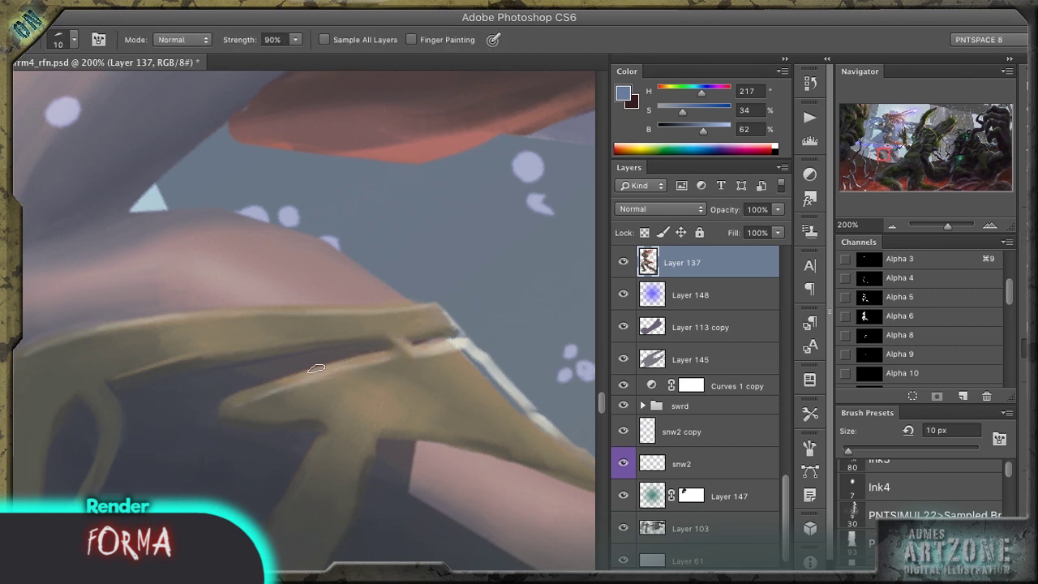
{"action": "key", "text": "b"}
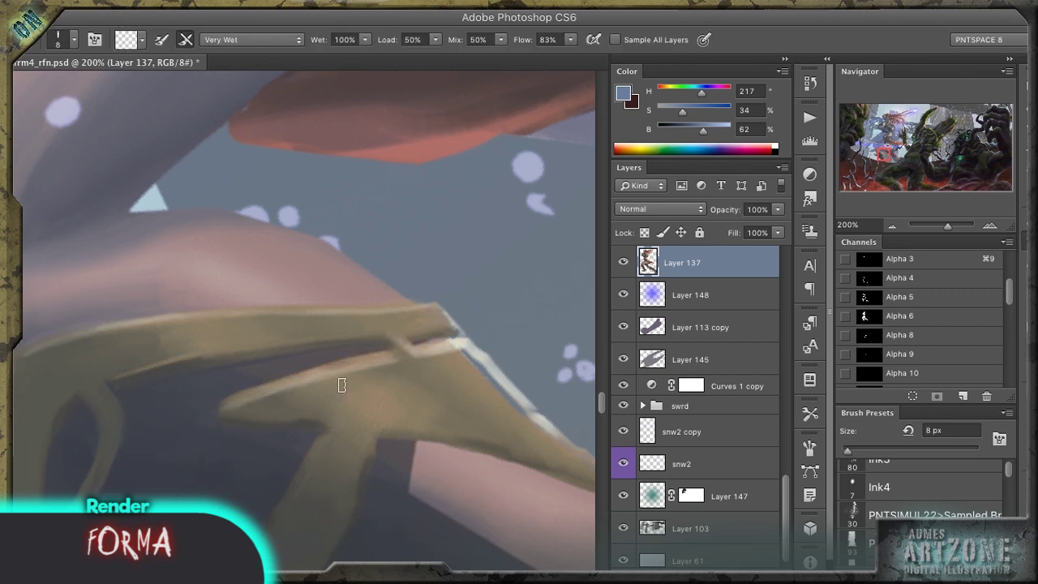
{"action": "key", "text": "r"}
Step: Darken the armour edges beside the gold prong and straps with a 15 px midtones Burn at 10% exposure
{"action": "mouse_move", "coordinate": [377, 378]}
{"action": "left_mouse_down"}
{"action": "mouse_move", "coordinate": [364, 308]}
{"action": "mouse_move", "coordinate": [120, 241]}
{"action": "mouse_move", "coordinate": [234, 322]}
{"action": "left_mouse_up"}
{"action": "key", "text": "o"}
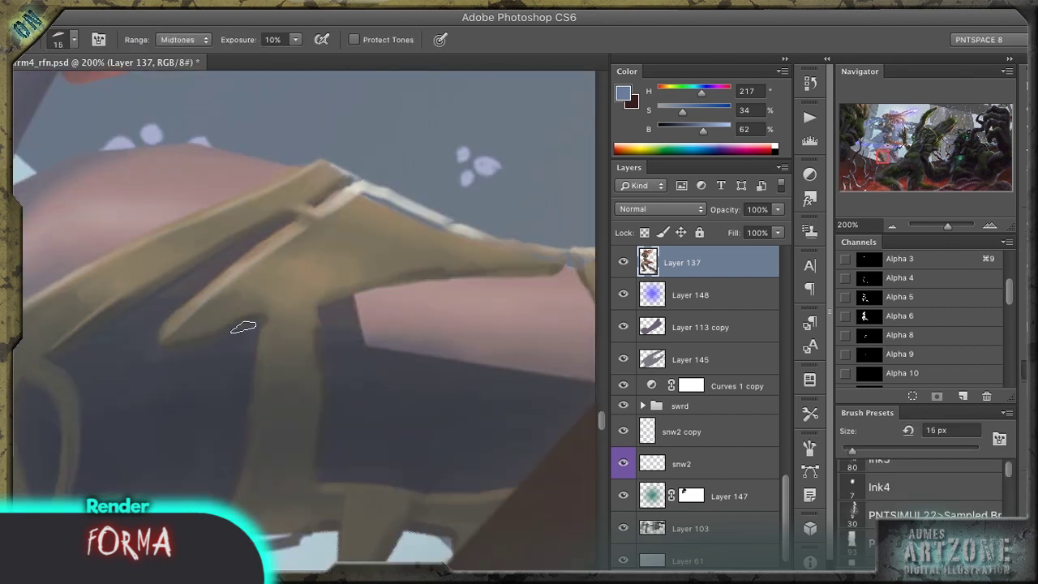
{"action": "key", "text": "bracketright"}
{"action": "key", "text": "bracketright"}
{"action": "key", "text": "bracketright"}
{"action": "key", "text": "bracketright"}
{"action": "key", "text": "bracketright"}
{"action": "mouse_move", "coordinate": [345, 351]}
{"action": "left_mouse_down"}
{"action": "mouse_move", "coordinate": [238, 264]}
{"action": "mouse_move", "coordinate": [398, 181]}
{"action": "mouse_move", "coordinate": [154, 336]}
{"action": "mouse_move", "coordinate": [278, 283]}
{"action": "left_mouse_up"}
{"action": "left_click_drag", "start_coordinate": [278, 426], "coordinate": [290, 213]}
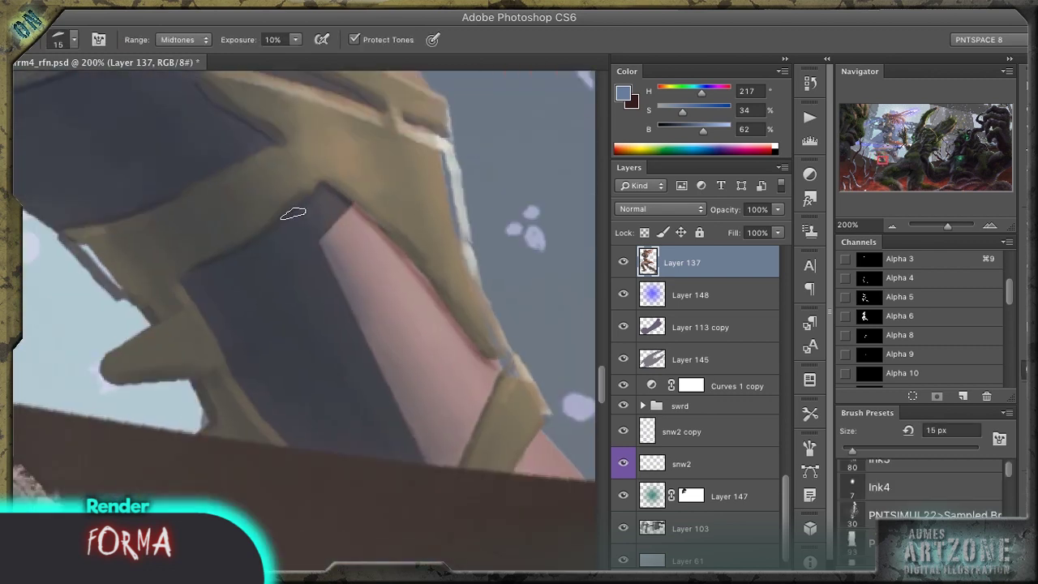
Step: Highlight the upper edges of the gold cross strap and lower spur, and smudge the strap's ragged outer end at 9 px
{"action": "key", "text": "b"}
{"action": "key", "text": "o"}
{"action": "key", "text": "b"}
{"action": "key", "text": "r"}
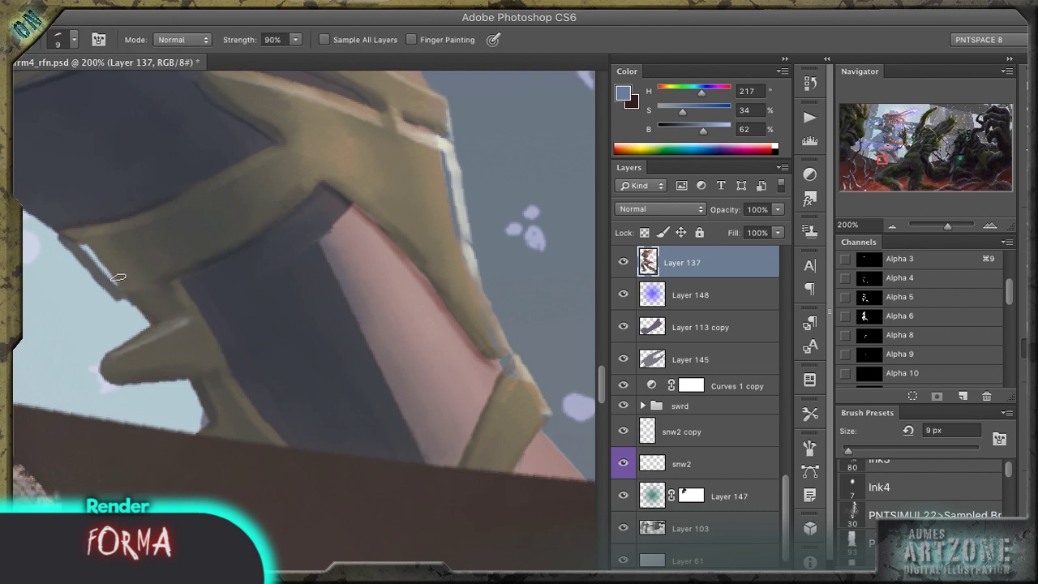
{"action": "left_click_drag", "start_coordinate": [118, 277], "coordinate": [75, 245]}
{"action": "key", "text": "o"}
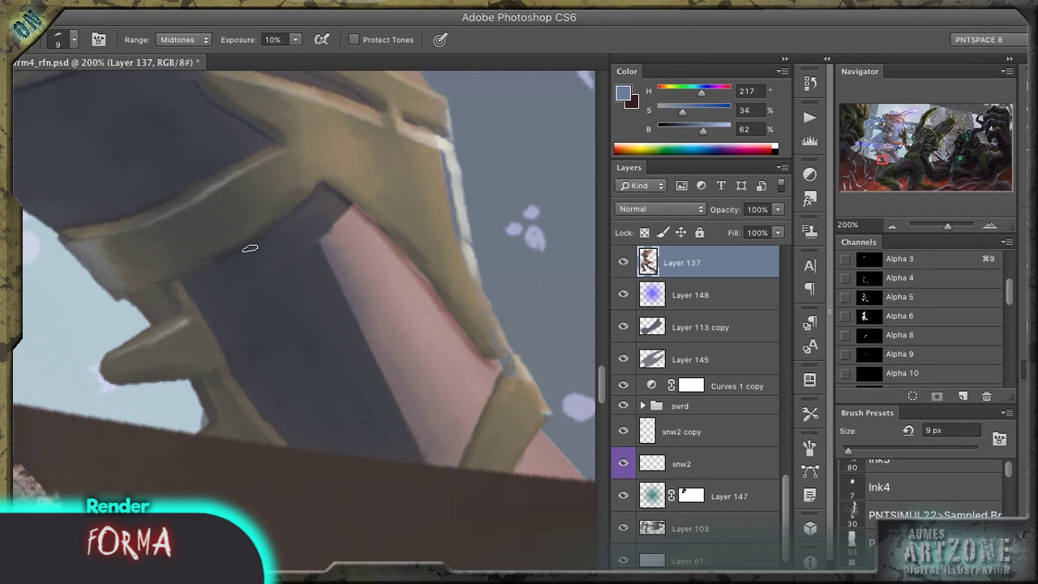
Step: Blend the pale rim light into the outer gold edge and close its gaps with the 8 px Mixer Brush
{"action": "left_click_drag", "start_coordinate": [248, 241], "coordinate": [241, 418]}
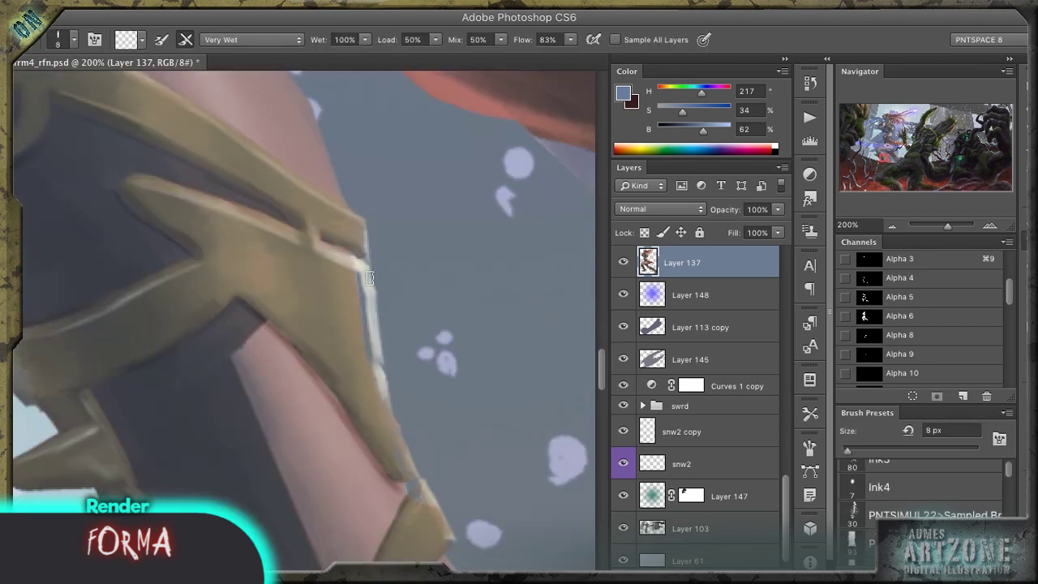
{"action": "mouse_move", "coordinate": [361, 276]}
{"action": "left_mouse_down"}
{"action": "mouse_move", "coordinate": [359, 338]}
{"action": "mouse_move", "coordinate": [343, 378]}
{"action": "mouse_move", "coordinate": [236, 238]}
{"action": "left_mouse_up"}
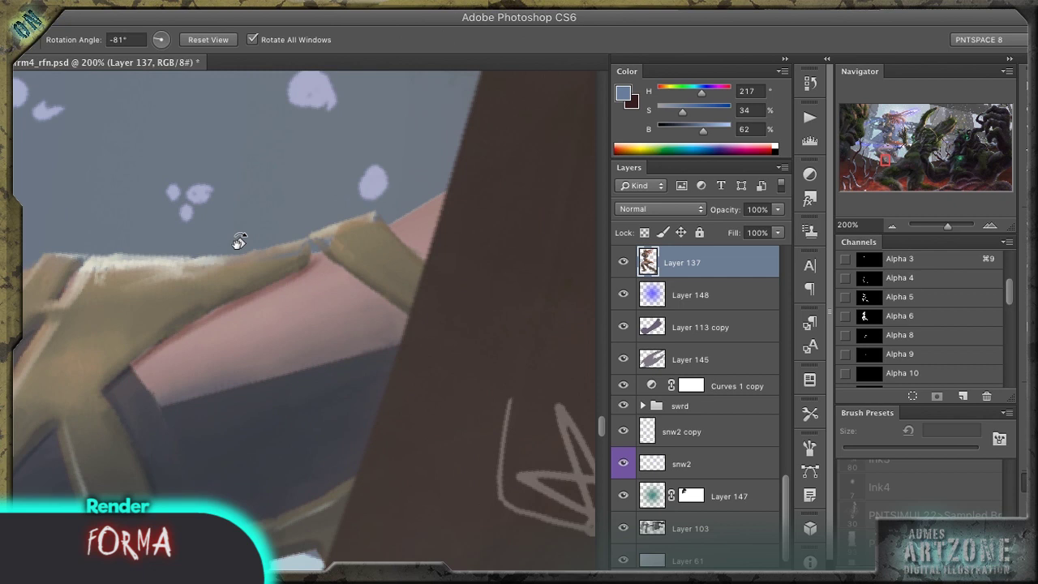
{"action": "left_click_drag", "start_coordinate": [308, 243], "coordinate": [285, 271]}
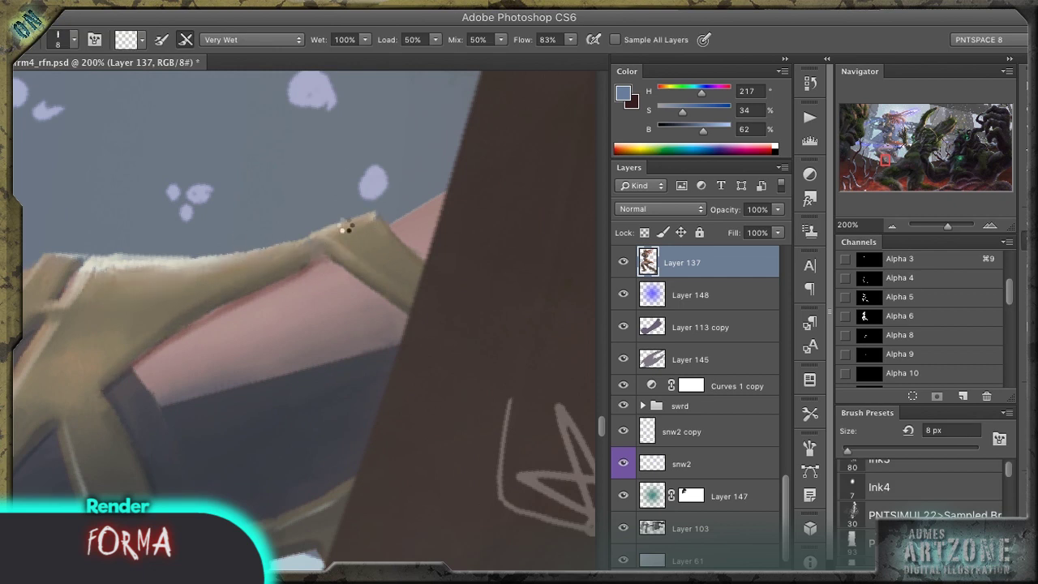
{"action": "mouse_move", "coordinate": [414, 313]}
{"action": "left_mouse_down"}
{"action": "mouse_move", "coordinate": [262, 144]}
{"action": "mouse_move", "coordinate": [440, 237]}
{"action": "left_mouse_up"}
Step: Highlight the upper gold rim with an 8 px midtones Dodge at 10% exposure, and smudge the prong's pale corner at 9 px
{"action": "key", "text": "o"}
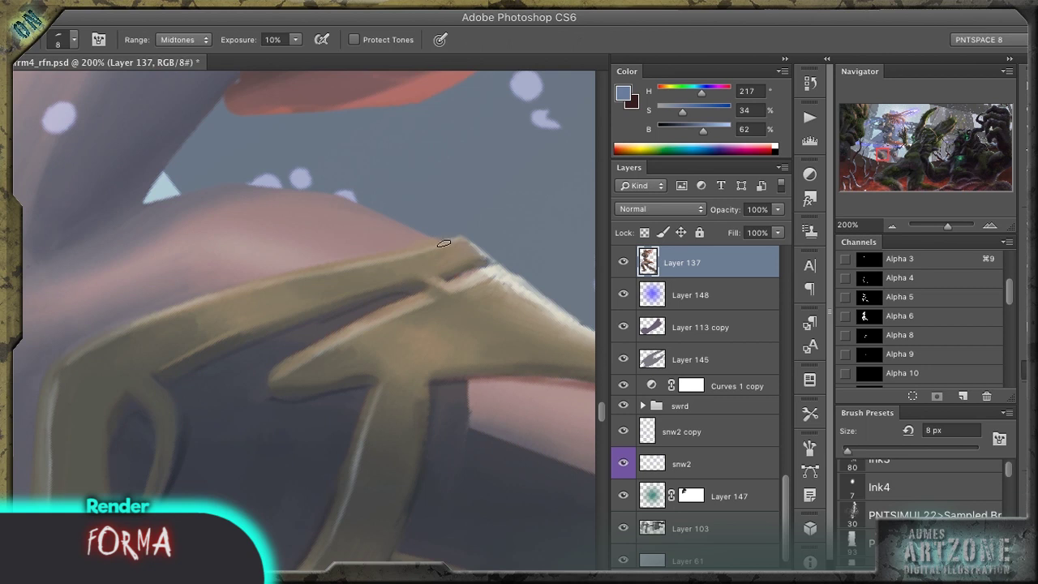
{"action": "mouse_move", "coordinate": [347, 272]}
{"action": "left_mouse_down"}
{"action": "mouse_move", "coordinate": [162, 321]}
{"action": "mouse_move", "coordinate": [244, 292]}
{"action": "left_mouse_up"}
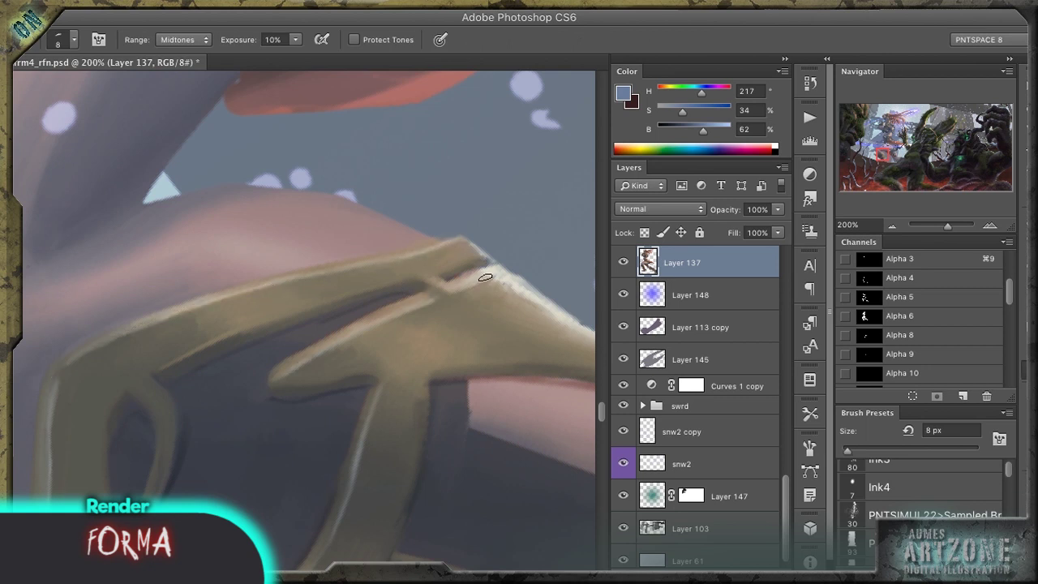
{"action": "key", "text": "r"}
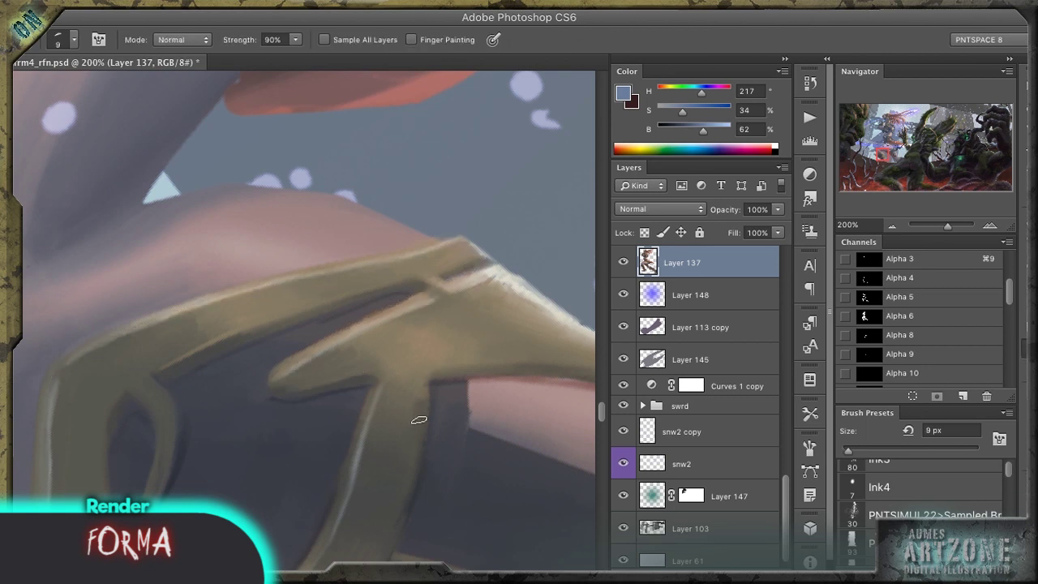
{"action": "left_click_drag", "start_coordinate": [418, 419], "coordinate": [398, 383]}
Step: Highlight the thin curved band across the dark inset and blend the surrounding gold edges with the 8 px Mixer Brush
{"action": "left_click_drag", "start_coordinate": [179, 411], "coordinate": [174, 312]}
{"action": "key", "text": "b"}
{"action": "key", "text": "r"}
{"action": "key", "text": "o"}
{"action": "mouse_move", "coordinate": [127, 422]}
{"action": "left_mouse_down"}
{"action": "mouse_move", "coordinate": [279, 463]}
{"action": "mouse_move", "coordinate": [378, 456]}
{"action": "mouse_move", "coordinate": [146, 454]}
{"action": "mouse_move", "coordinate": [254, 225]}
{"action": "left_mouse_up"}
{"action": "key", "text": "b"}
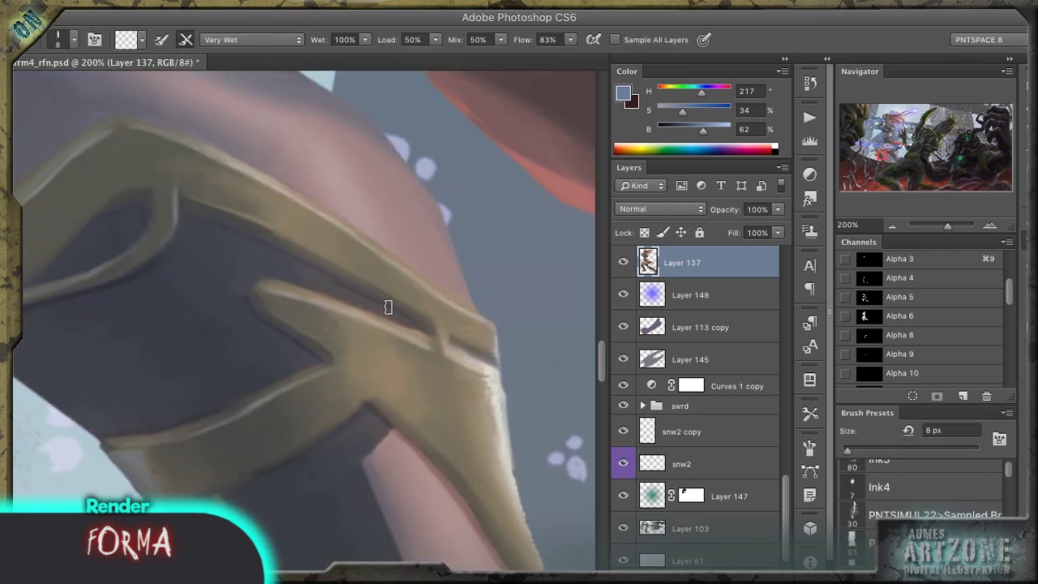
{"action": "key", "text": "o"}
{"action": "mouse_move", "coordinate": [265, 286]}
{"action": "left_mouse_down"}
{"action": "mouse_move", "coordinate": [305, 271]}
{"action": "mouse_move", "coordinate": [381, 349]}
{"action": "mouse_move", "coordinate": [243, 343]}
{"action": "left_mouse_up"}
{"action": "key", "text": "b"}
{"action": "mouse_move", "coordinate": [220, 213]}
{"action": "left_mouse_down"}
{"action": "mouse_move", "coordinate": [452, 274]}
{"action": "mouse_move", "coordinate": [297, 340]}
{"action": "left_mouse_up"}
Step: Paint a dark raised end on the ankle strap with the 14 px Brush, and sample the grey beside it
{"action": "key", "text": "o"}
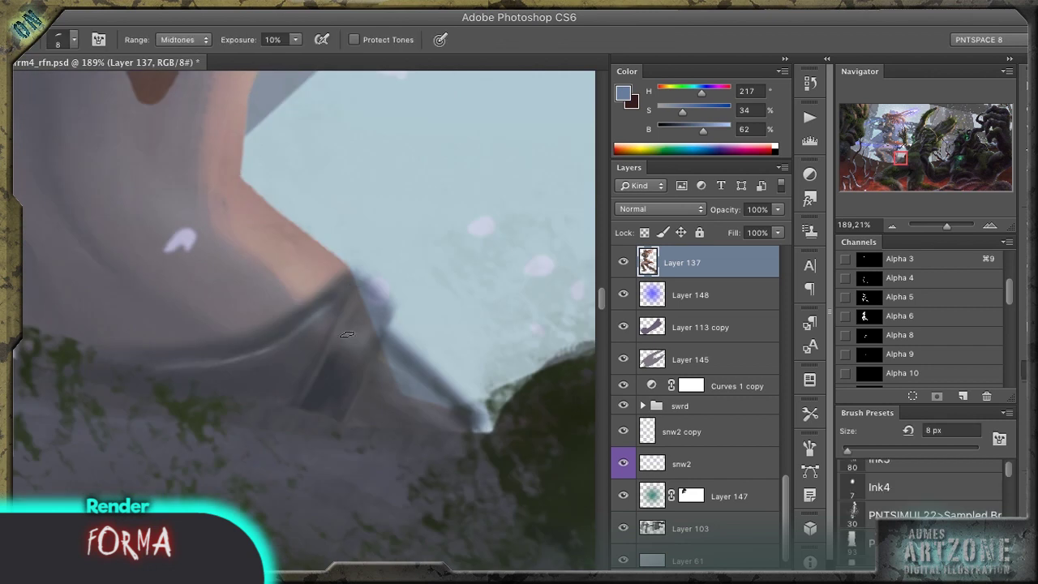
{"action": "key", "text": "b"}
{"action": "left_click_drag", "start_coordinate": [359, 324], "coordinate": [382, 290]}
{"action": "key", "text": "shift+0"}
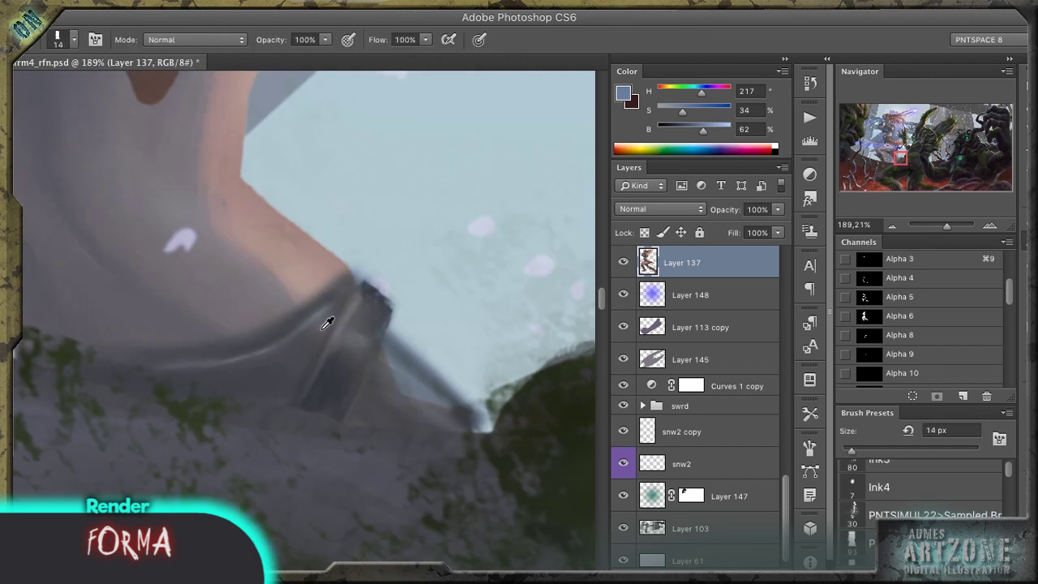
{"action": "left_click", "coordinate": [326, 318], "text": "alt"}
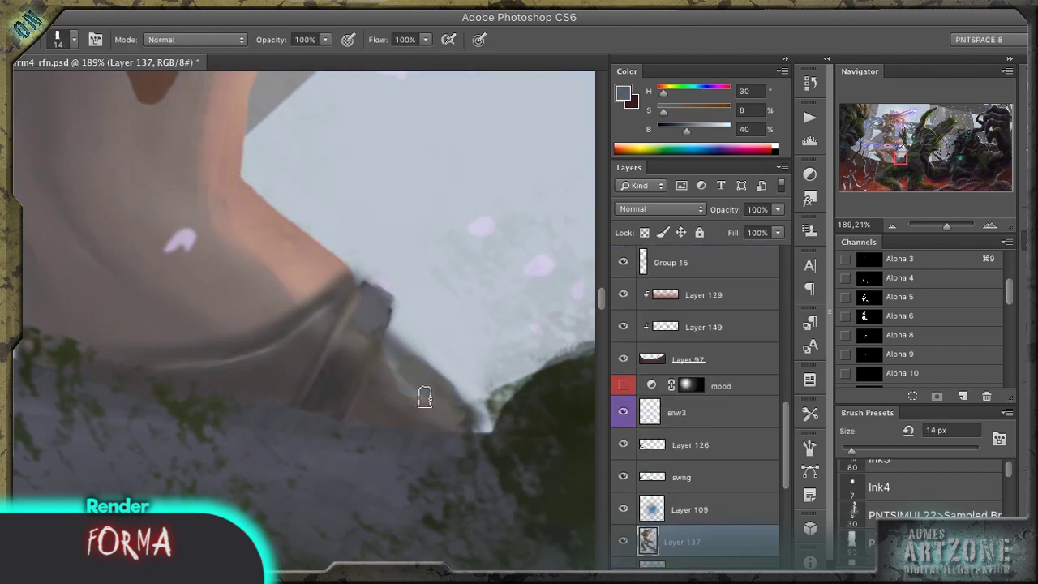
Step: Lighten the ankle strap's edges and smooth its outline and the adjoining curved seam with the Mixer Brush and Smudge
{"action": "key", "text": "o"}
{"action": "left_click_drag", "start_coordinate": [341, 280], "coordinate": [216, 350]}
{"action": "key", "text": "r"}
{"action": "left_click_drag", "start_coordinate": [109, 219], "coordinate": [316, 301]}
{"action": "key", "text": "shift+b"}
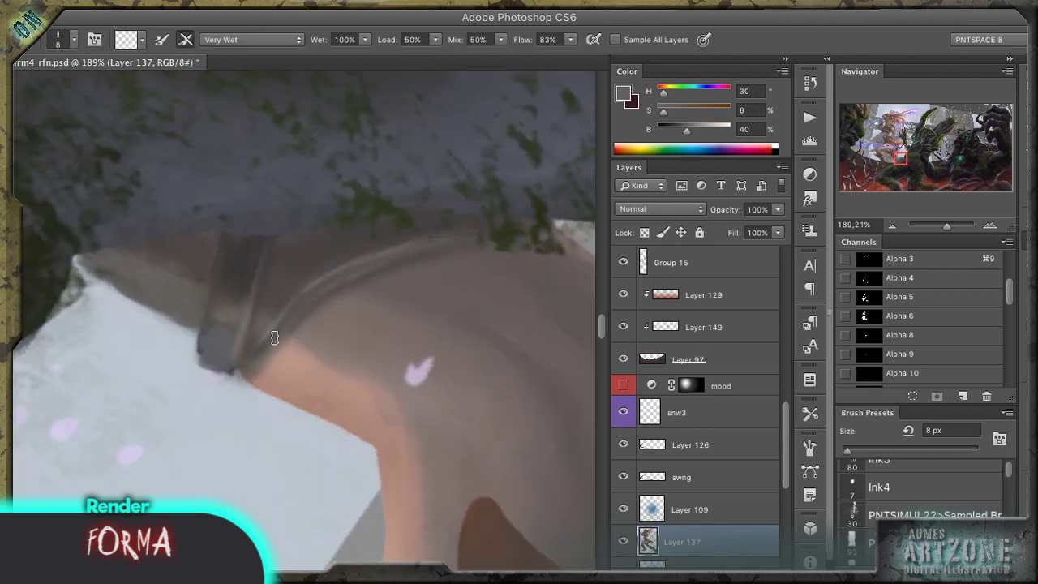
{"action": "key", "text": "r"}
{"action": "mouse_move", "coordinate": [224, 364]}
{"action": "left_mouse_down"}
{"action": "mouse_move", "coordinate": [385, 195]}
{"action": "mouse_move", "coordinate": [304, 215]}
{"action": "left_mouse_up"}
{"action": "key", "text": "shift+r"}
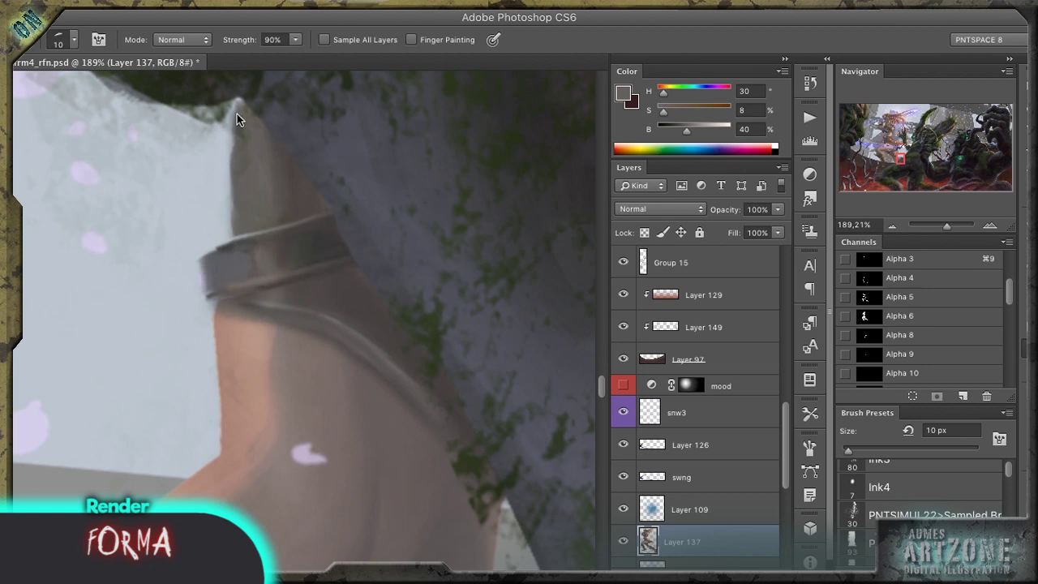
Step: Smudge the foot's pointed end and the skin edge beside the ankle strap at 15 px
{"action": "key", "text": "r"}
{"action": "key", "text": "bracketright"}
{"action": "mouse_move", "coordinate": [288, 120]}
{"action": "left_mouse_down"}
{"action": "mouse_move", "coordinate": [386, 226]}
{"action": "mouse_move", "coordinate": [439, 202]}
{"action": "mouse_move", "coordinate": [354, 219]}
{"action": "mouse_move", "coordinate": [446, 198]}
{"action": "mouse_move", "coordinate": [352, 219]}
{"action": "mouse_move", "coordinate": [391, 222]}
{"action": "left_mouse_up"}
{"action": "key", "text": "r"}
{"action": "left_click_drag", "start_coordinate": [309, 229], "coordinate": [240, 266]}
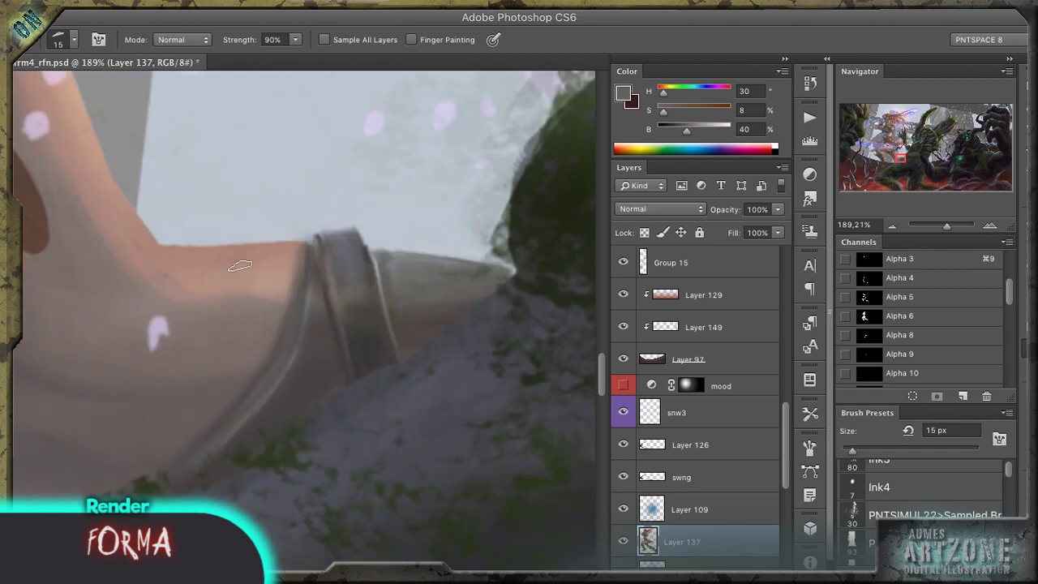
{"action": "key", "text": "b"}
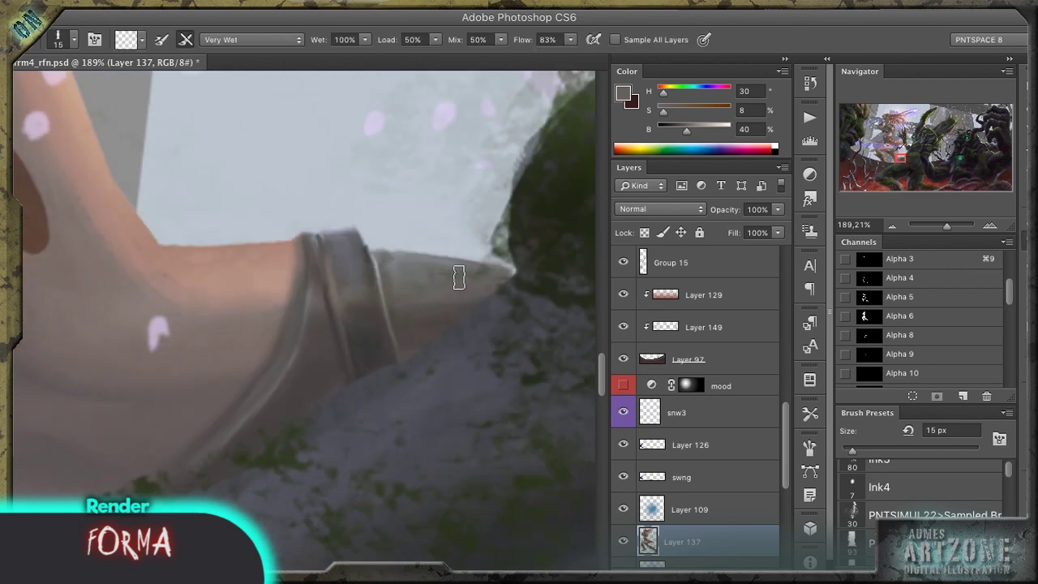
Step: Hide the snw3 snow layer and bring the warrior's gold headpiece into close view
{"action": "scroll", "coordinate": [465, 331], "scroll_direction": "down", "scroll_amount": 10}
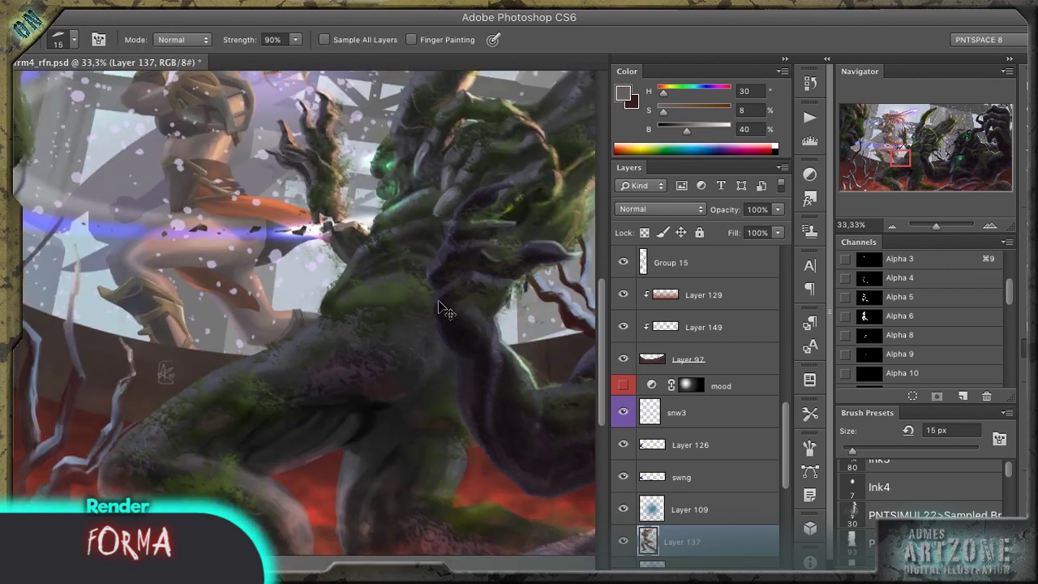
{"action": "scroll", "coordinate": [465, 331], "scroll_direction": "up", "scroll_amount": 3}
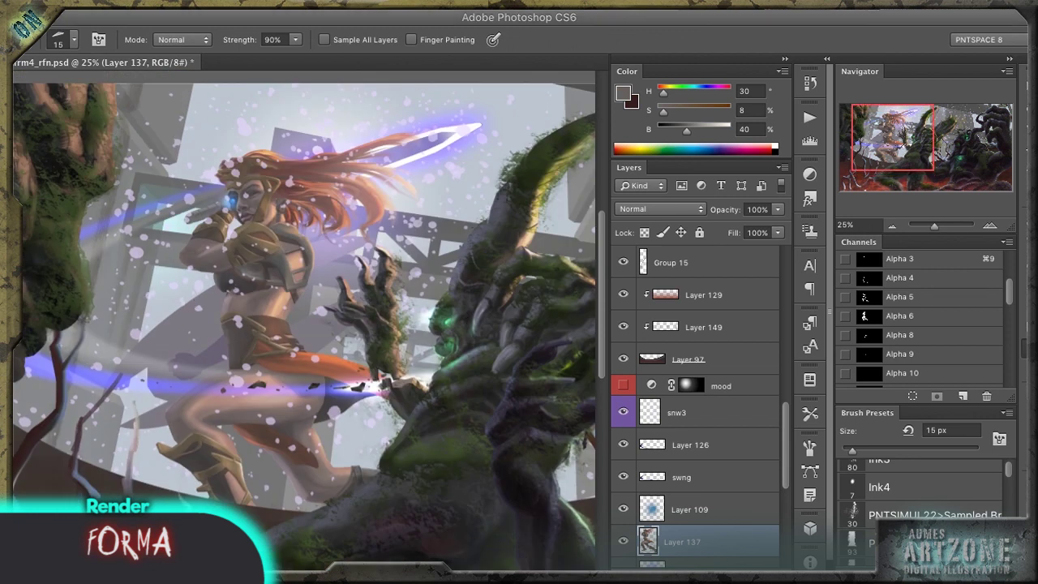
{"action": "key", "text": "z"}
{"action": "left_click_drag", "start_coordinate": [253, 167], "coordinate": [341, 168]}
{"action": "left_click", "coordinate": [623, 412]}
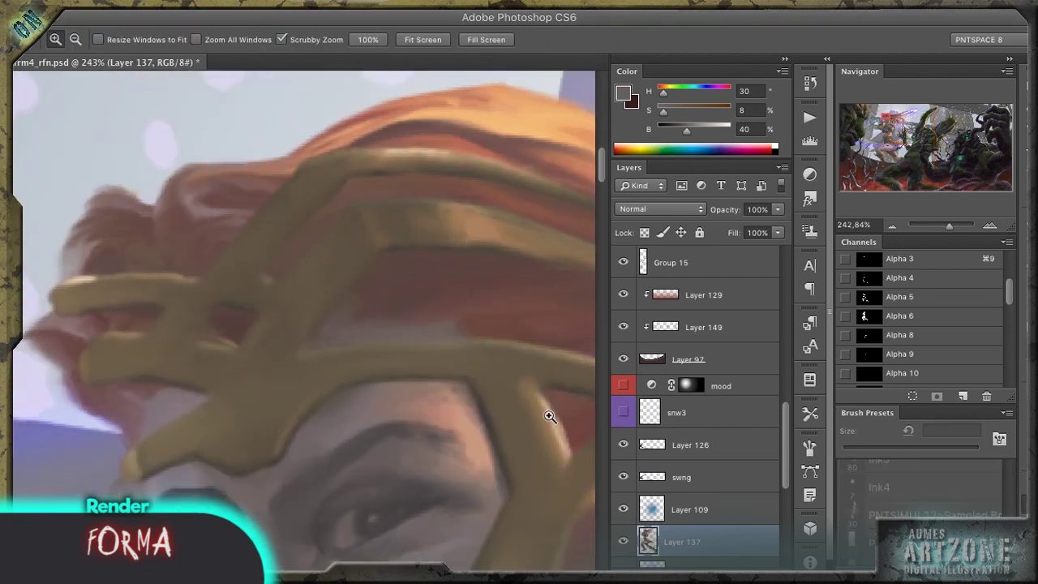
Step: Preview the Alpha 15 channel and look through the document's saved alpha channels
{"action": "scroll", "coordinate": [870, 310], "scroll_direction": "down", "scroll_amount": 5}
{"action": "scroll", "coordinate": [870, 261], "scroll_direction": "up", "scroll_amount": 8}
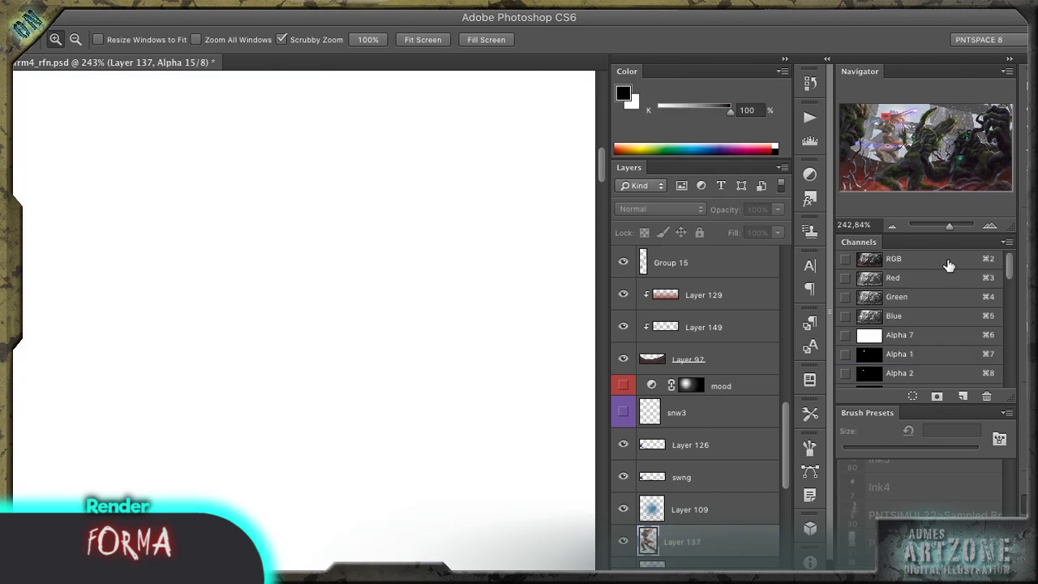
{"action": "left_click_drag", "start_coordinate": [1011, 267], "coordinate": [1008, 317]}
{"action": "scroll", "coordinate": [872, 300], "scroll_direction": "up", "scroll_amount": 5}
{"action": "left_click", "coordinate": [869, 297], "text": "ctrl"}
{"action": "key", "text": "m"}
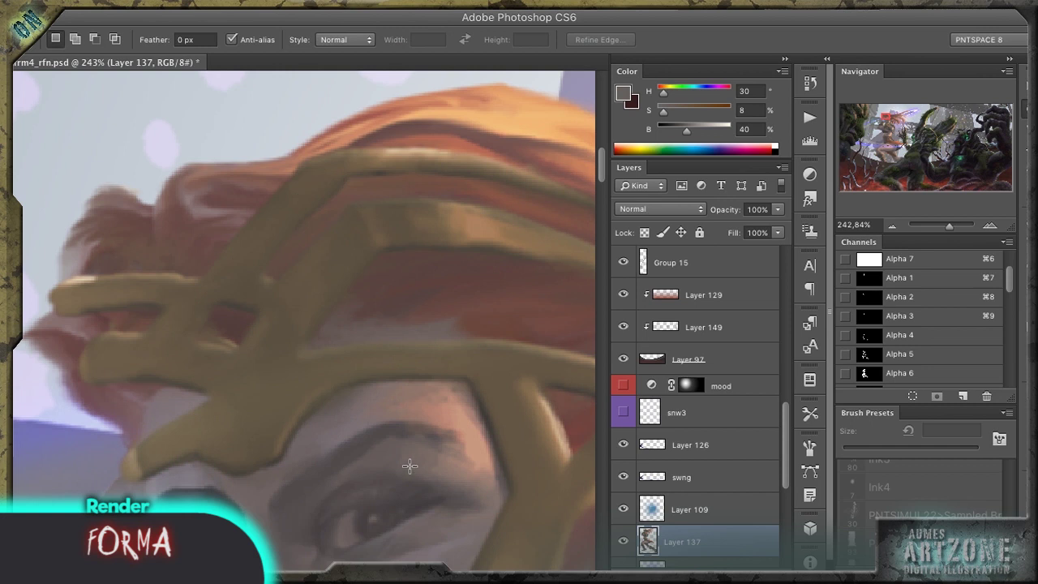
Step: Reshape the headpiece's crossing bands into a rounded loop and smudge the side prongs at 8 px
{"action": "key", "text": "b"}
{"action": "key", "text": "r"}
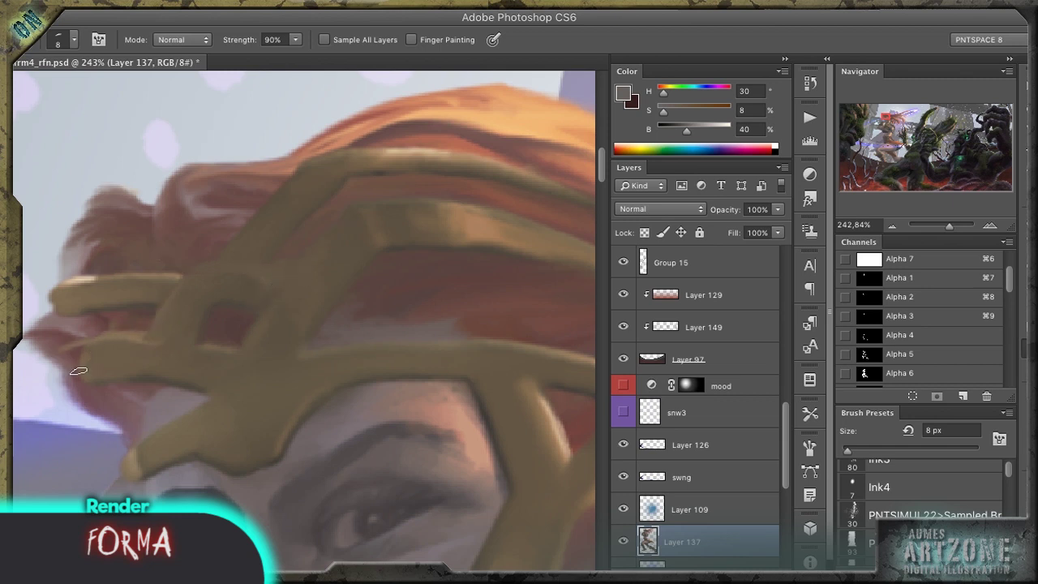
{"action": "key", "text": "ctrl+minus"}
{"action": "mouse_move", "coordinate": [94, 353]}
{"action": "left_mouse_down"}
{"action": "mouse_move", "coordinate": [68, 329]}
{"action": "mouse_move", "coordinate": [94, 344]}
{"action": "mouse_move", "coordinate": [81, 336]}
{"action": "mouse_move", "coordinate": [90, 316]}
{"action": "mouse_move", "coordinate": [137, 335]}
{"action": "left_mouse_up"}
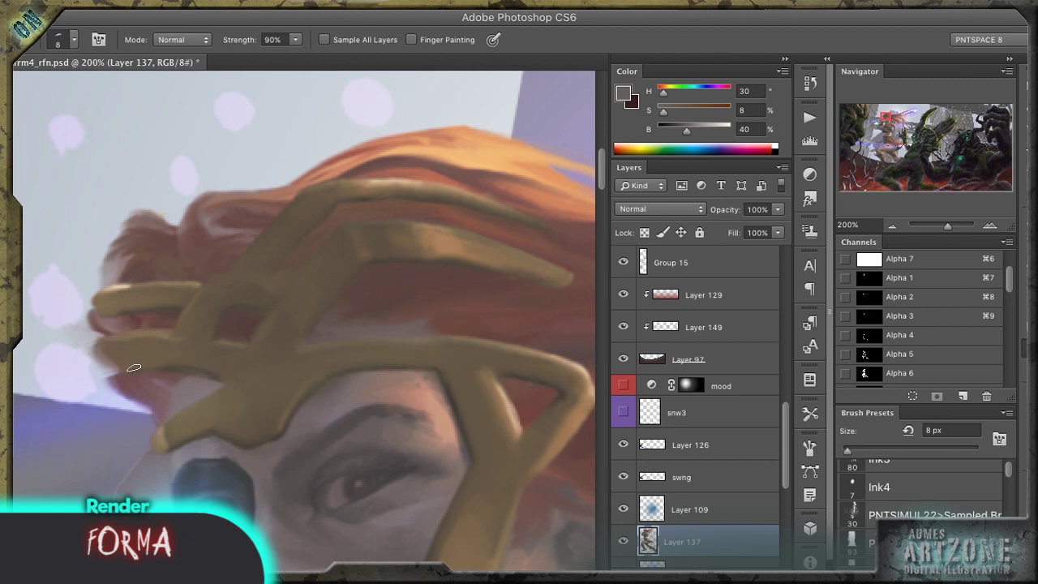
Step: Smooth the loop's inner opening and the tips of the headpiece's side prongs with the 8 px Smudge
{"action": "key", "text": "ctrl+plus"}
{"action": "key", "text": "r"}
{"action": "mouse_move", "coordinate": [251, 313]}
{"action": "left_mouse_down"}
{"action": "mouse_move", "coordinate": [413, 297]}
{"action": "mouse_move", "coordinate": [283, 218]}
{"action": "mouse_move", "coordinate": [308, 289]}
{"action": "left_mouse_up"}
{"action": "key", "text": "b"}
{"action": "key", "text": "bracketleft"}
{"action": "key", "text": "bracketleft"}
{"action": "key", "text": "r"}
{"action": "mouse_move", "coordinate": [437, 280]}
{"action": "left_mouse_down"}
{"action": "mouse_move", "coordinate": [366, 255]}
{"action": "mouse_move", "coordinate": [421, 299]}
{"action": "left_mouse_up"}
{"action": "key", "text": "w"}
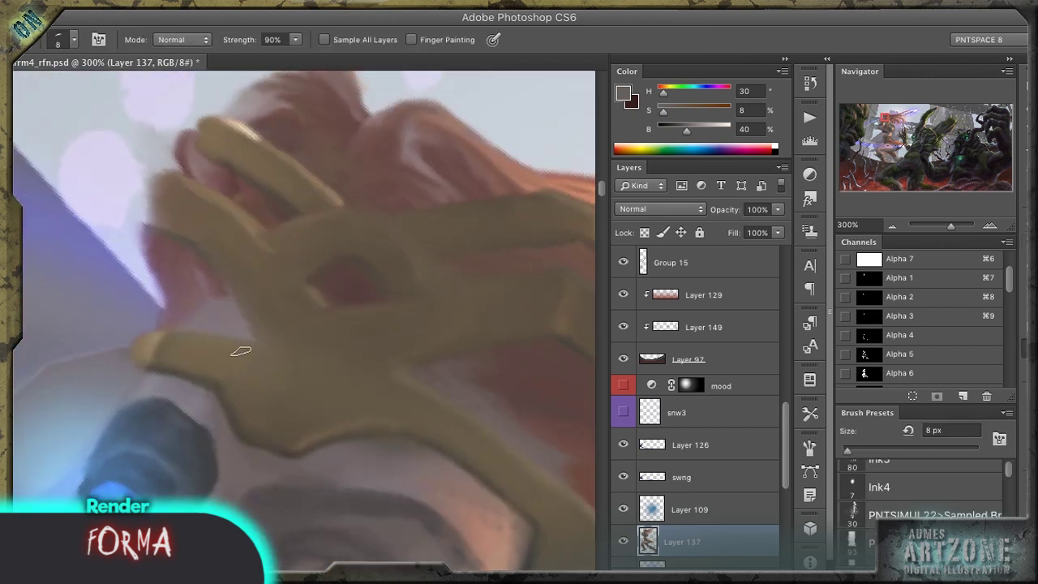
Step: Smudge the end of the headpiece's lowest prong into a flat, bevelled tip at 8 px
{"action": "key", "text": "r"}
{"action": "left_click_drag", "start_coordinate": [272, 382], "coordinate": [308, 339]}
{"action": "key", "text": "w"}
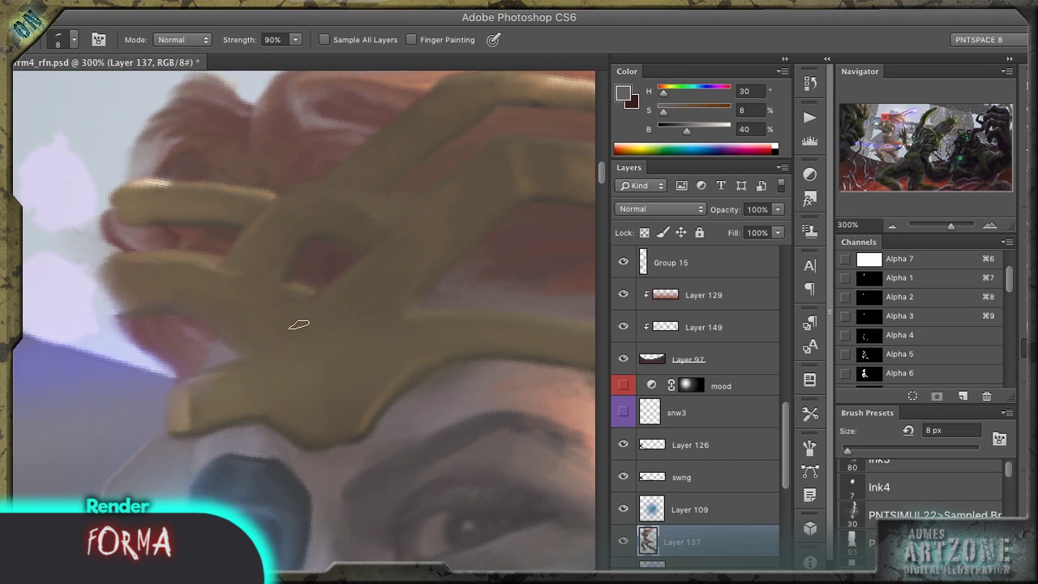
Step: Define the loop and upper bands of the headpiece with 8 px midtones toning at 10% exposure, and smudge their edges
{"action": "key", "text": "o"}
{"action": "key", "text": "r"}
{"action": "mouse_move", "coordinate": [390, 204]}
{"action": "left_mouse_down"}
{"action": "mouse_move", "coordinate": [377, 211]}
{"action": "mouse_move", "coordinate": [447, 232]}
{"action": "mouse_move", "coordinate": [386, 162]}
{"action": "left_mouse_up"}
{"action": "key", "text": "o"}
{"action": "key", "text": "r"}
{"action": "key", "text": "o"}
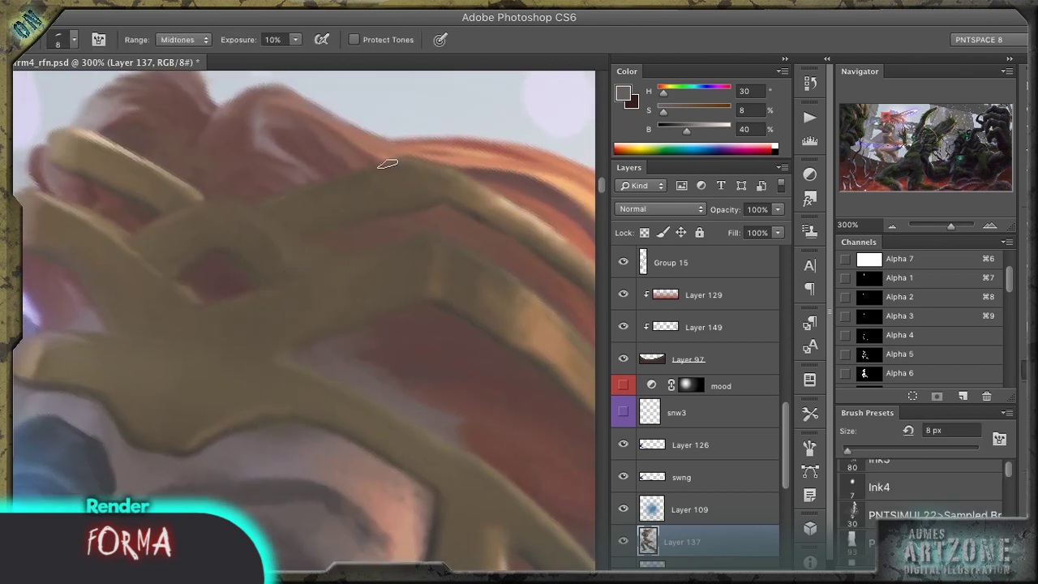
{"action": "key", "text": "r"}
{"action": "key", "text": "o"}
{"action": "key", "text": "r"}
{"action": "left_click_drag", "start_coordinate": [278, 232], "coordinate": [390, 290]}
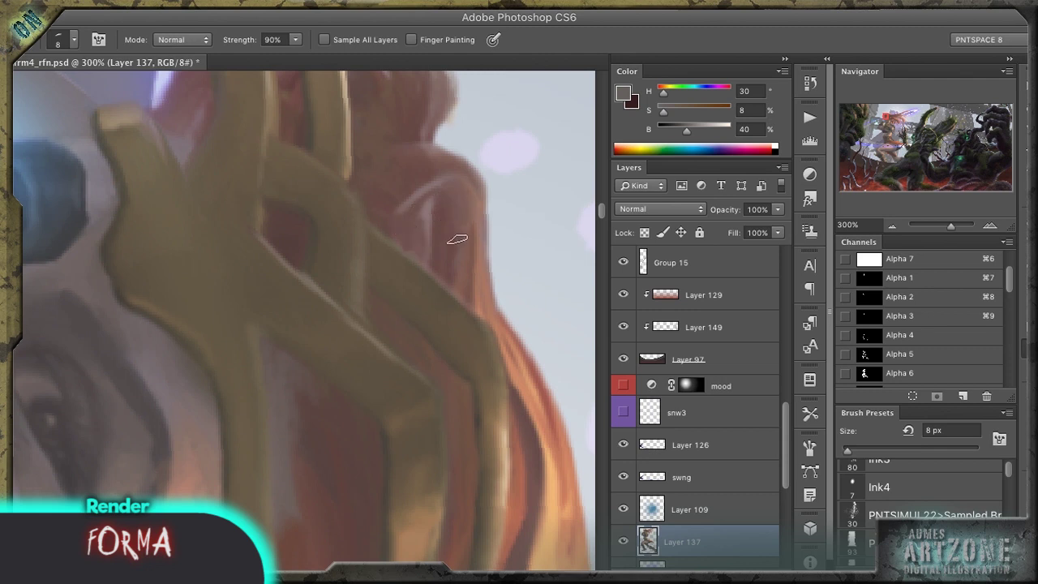
Step: Smudge a thin curling wisp of hair out over the pale background beside the headpiece at 8 px
{"action": "mouse_move", "coordinate": [445, 150]}
{"action": "left_mouse_down"}
{"action": "mouse_move", "coordinate": [495, 162]}
{"action": "mouse_move", "coordinate": [529, 243]}
{"action": "left_mouse_up"}
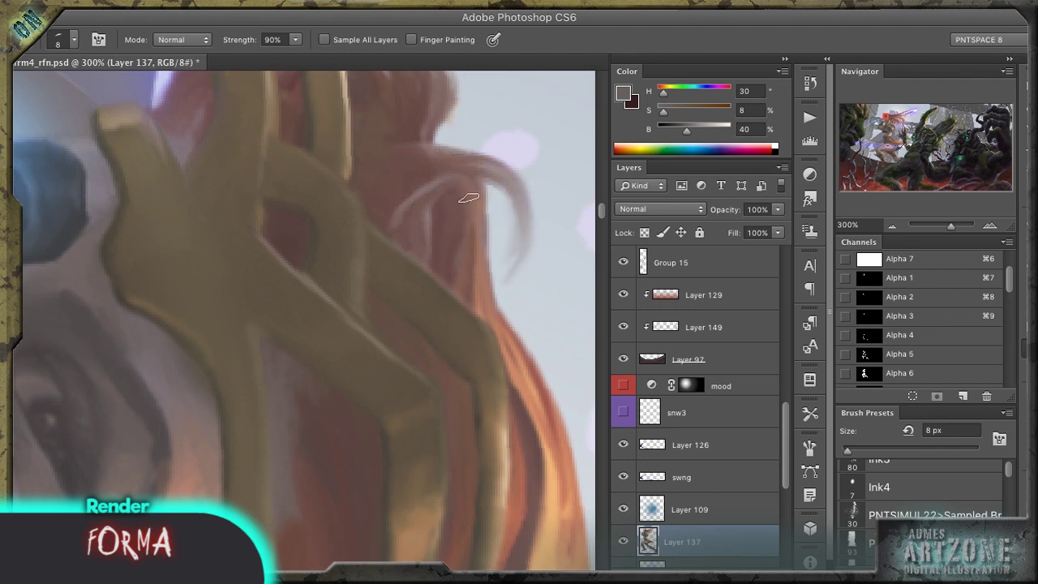
{"action": "left_click_drag", "start_coordinate": [471, 199], "coordinate": [484, 188]}
{"action": "key", "text": "r"}
{"action": "left_click_drag", "start_coordinate": [495, 308], "coordinate": [381, 308]}
Step: Tone the edges and corners of the headpiece's two upper bands with 8 px midtones toning at 10% exposure
{"action": "key", "text": "o"}
{"action": "left_click_drag", "start_coordinate": [494, 319], "coordinate": [520, 311]}
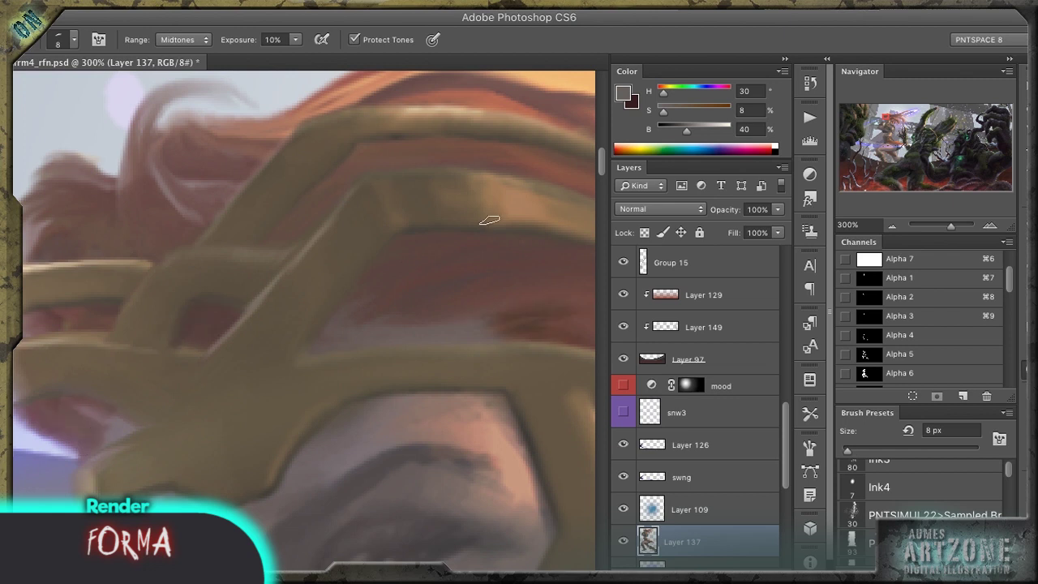
{"action": "key", "text": "r"}
{"action": "left_click_drag", "start_coordinate": [486, 216], "coordinate": [250, 197]}
{"action": "key", "text": "shift+r"}
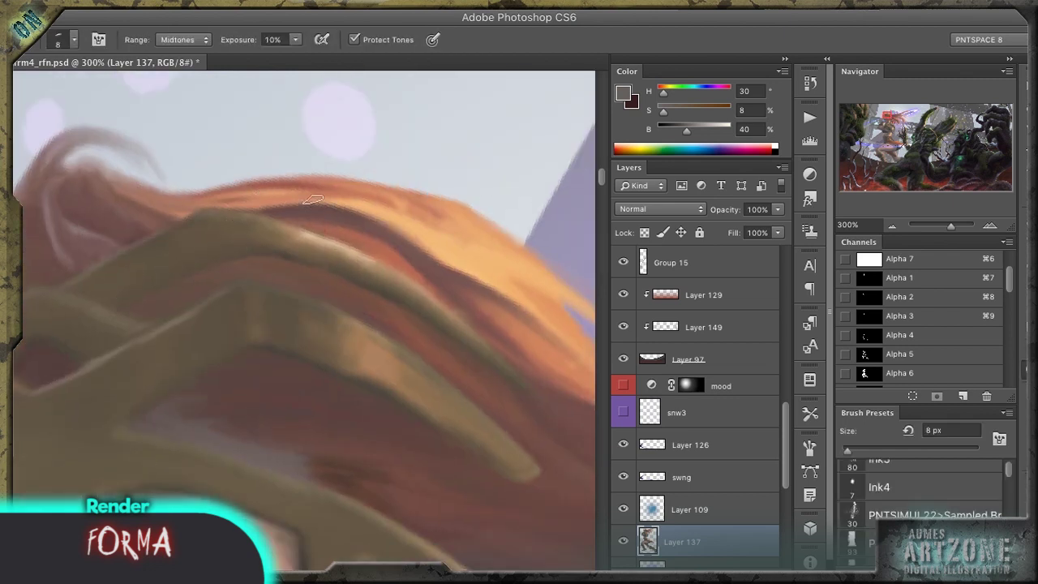
{"action": "key", "text": "r"}
{"action": "left_click_drag", "start_coordinate": [313, 200], "coordinate": [203, 264]}
{"action": "key", "text": "o"}
{"action": "key", "text": "shift+o"}
{"action": "mouse_move", "coordinate": [236, 308]}
{"action": "left_mouse_down"}
{"action": "mouse_move", "coordinate": [340, 286]}
{"action": "mouse_move", "coordinate": [489, 275]}
{"action": "mouse_move", "coordinate": [305, 288]}
{"action": "left_mouse_up"}
Step: Smudge the topmost band of the headpiece into a crisp corner and clean outline at 8 px and 90% strength
{"action": "key", "text": "p"}
{"action": "key", "text": "shift+r"}
{"action": "key", "text": "shift+r"}
{"action": "mouse_move", "coordinate": [276, 244]}
{"action": "left_mouse_down"}
{"action": "mouse_move", "coordinate": [365, 231]}
{"action": "mouse_move", "coordinate": [273, 252]}
{"action": "mouse_move", "coordinate": [272, 242]}
{"action": "mouse_move", "coordinate": [515, 236]}
{"action": "mouse_move", "coordinate": [385, 231]}
{"action": "mouse_move", "coordinate": [233, 258]}
{"action": "mouse_move", "coordinate": [210, 280]}
{"action": "left_mouse_up"}
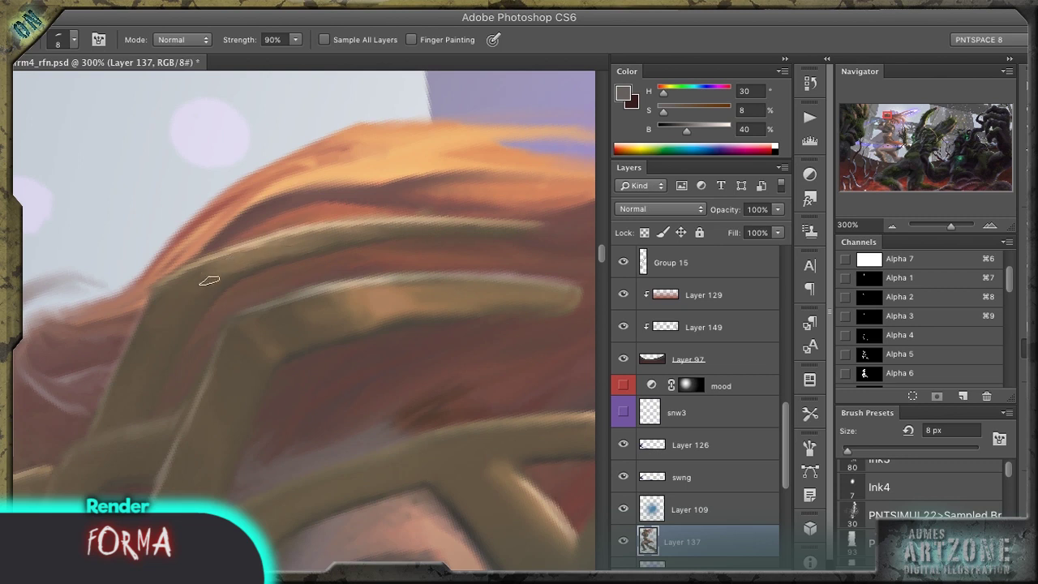
{"action": "left_click_drag", "start_coordinate": [283, 225], "coordinate": [341, 235]}
{"action": "key", "text": "o"}
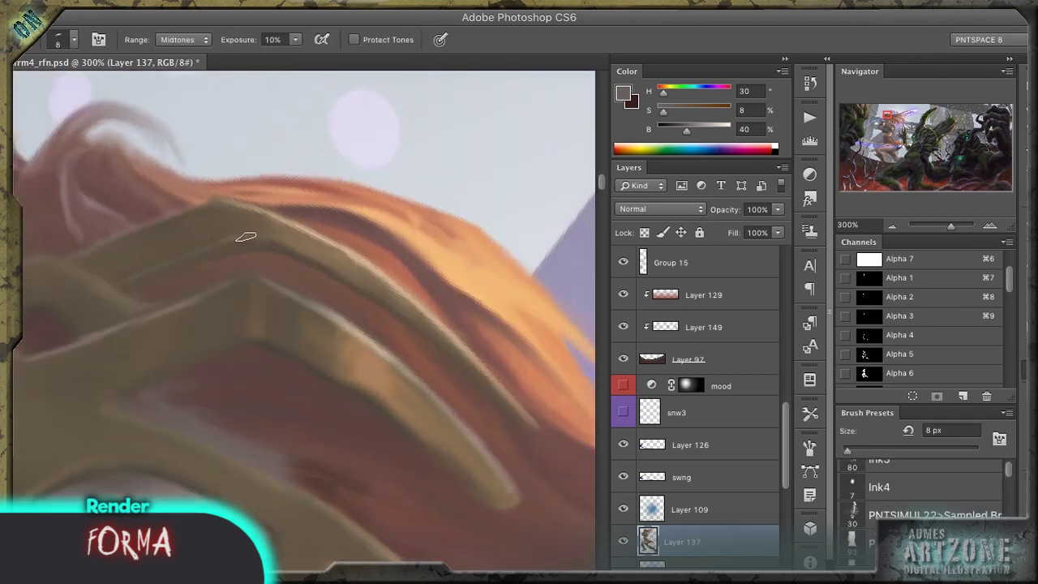
Step: Brighten the rims of the two upper prongs with 8 px midtones toning at 10% exposure and smudge their edges
{"action": "left_click_drag", "start_coordinate": [398, 333], "coordinate": [370, 297]}
{"action": "key", "text": "b"}
{"action": "key", "text": "shift+r"}
{"action": "left_click_drag", "start_coordinate": [552, 293], "coordinate": [495, 296]}
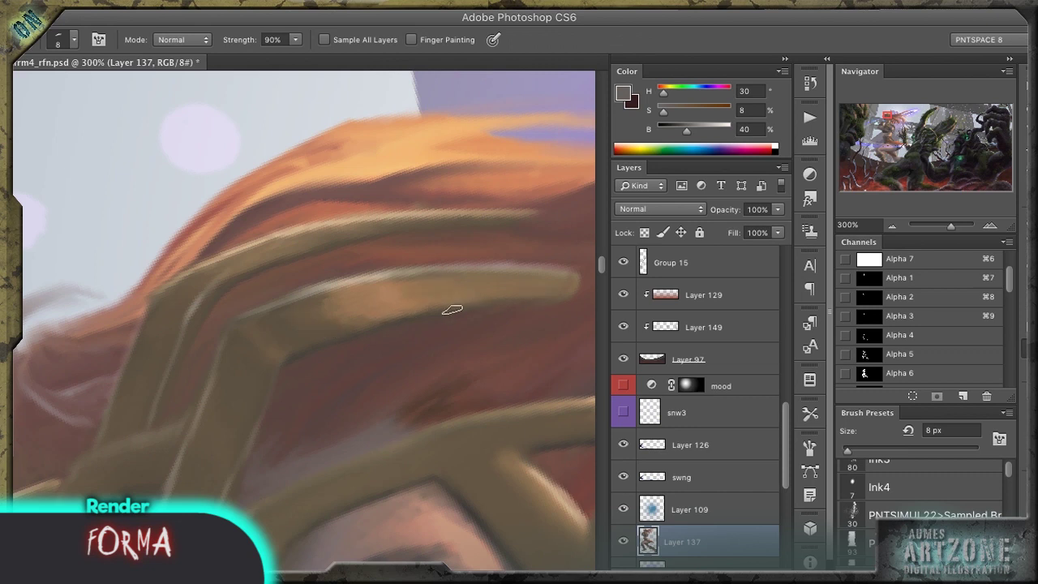
Step: Highlight the joint of the middle prong and brow band and the brow band's upper rim with toning and the 8 px Smudge
{"action": "scroll", "coordinate": [329, 439], "scroll_direction": "down", "scroll_amount": 5}
{"action": "scroll", "coordinate": [329, 439], "scroll_direction": "right", "scroll_amount": 3}
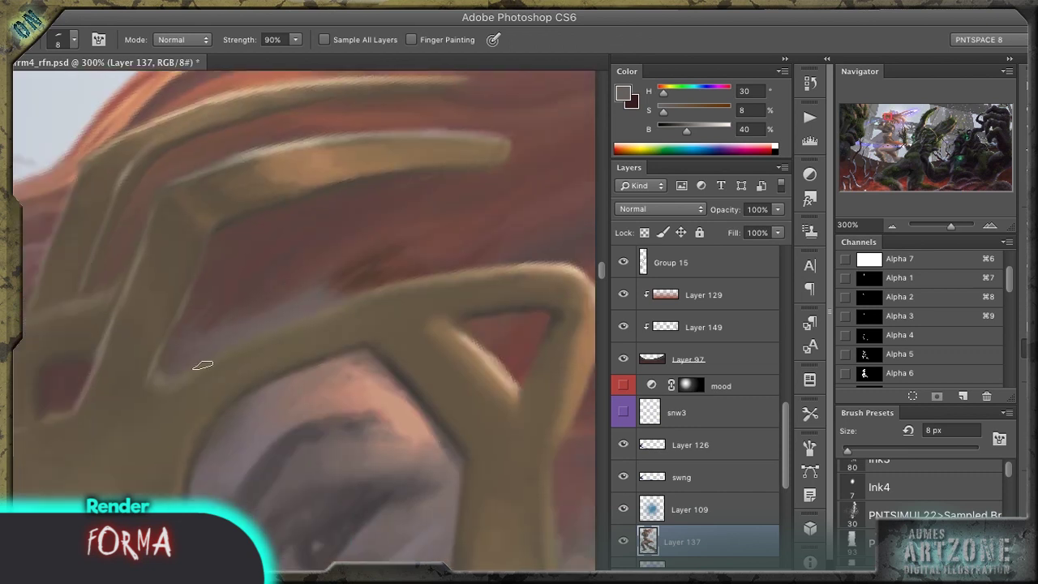
{"action": "key", "text": "o"}
{"action": "scroll", "coordinate": [325, 284], "scroll_direction": "right", "scroll_amount": 4}
{"action": "scroll", "coordinate": [324, 284], "scroll_direction": "up", "scroll_amount": 2}
{"action": "key", "text": "r"}
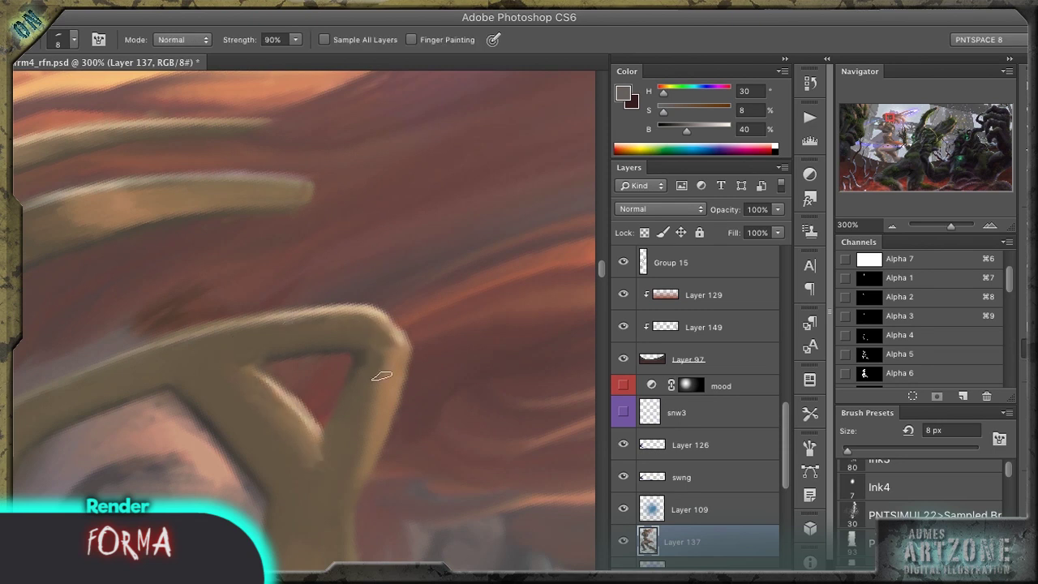
Step: Smudge the edges of the band around the triangular opening at the headpiece's temple at 8 px
{"action": "key", "text": "r"}
{"action": "left_click_drag", "start_coordinate": [378, 366], "coordinate": [291, 313]}
{"action": "key", "text": "r"}
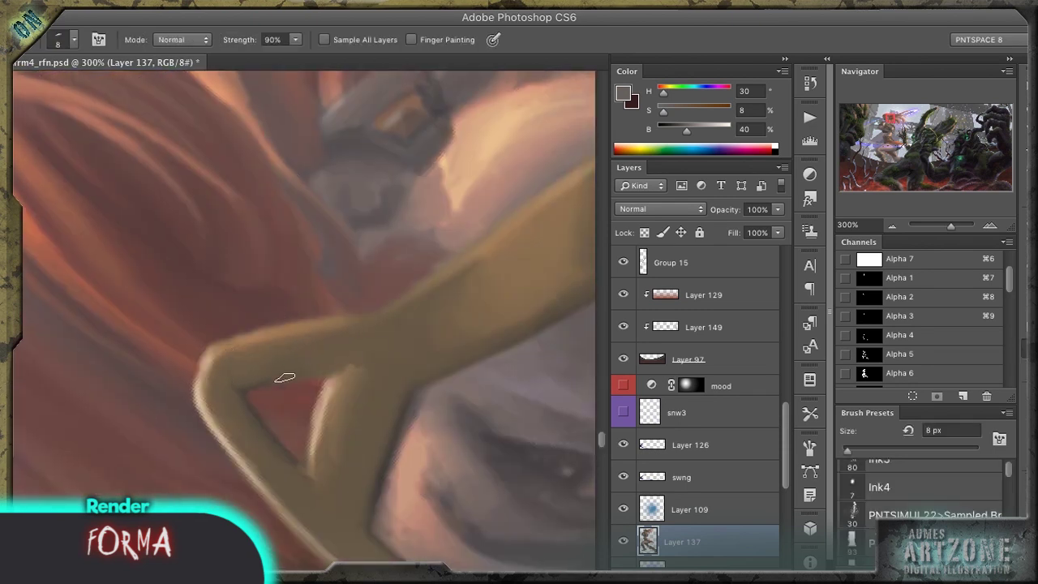
{"action": "key", "text": "r"}
{"action": "left_click_drag", "start_coordinate": [456, 287], "coordinate": [417, 294]}
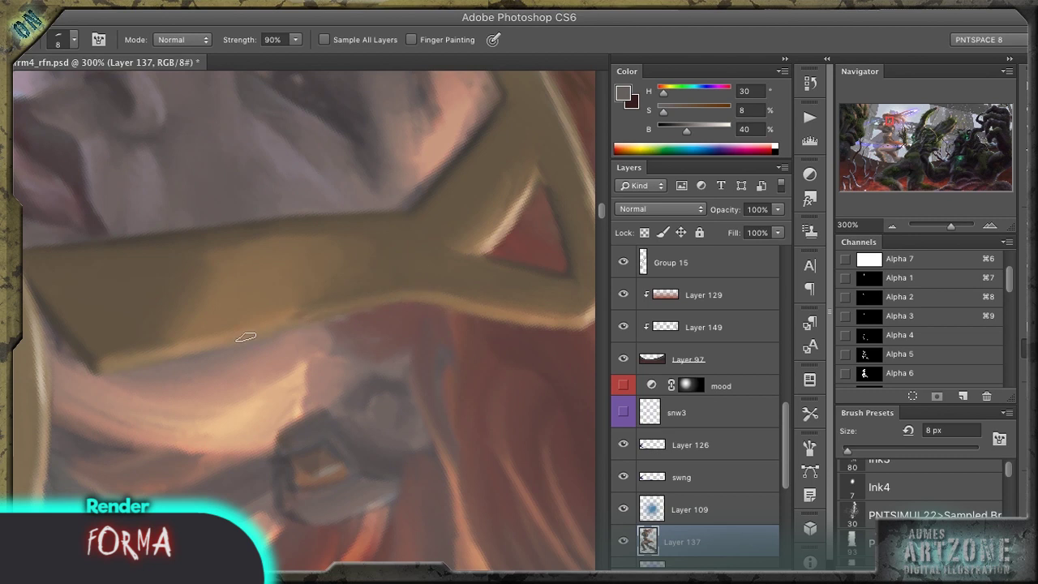
Step: Sharpen the cheek guard's outer edge with the 8 px Smudge and brighten its rim with midtones toning at 10% exposure
{"action": "left_click_drag", "start_coordinate": [101, 359], "coordinate": [208, 351]}
{"action": "key", "text": "b"}
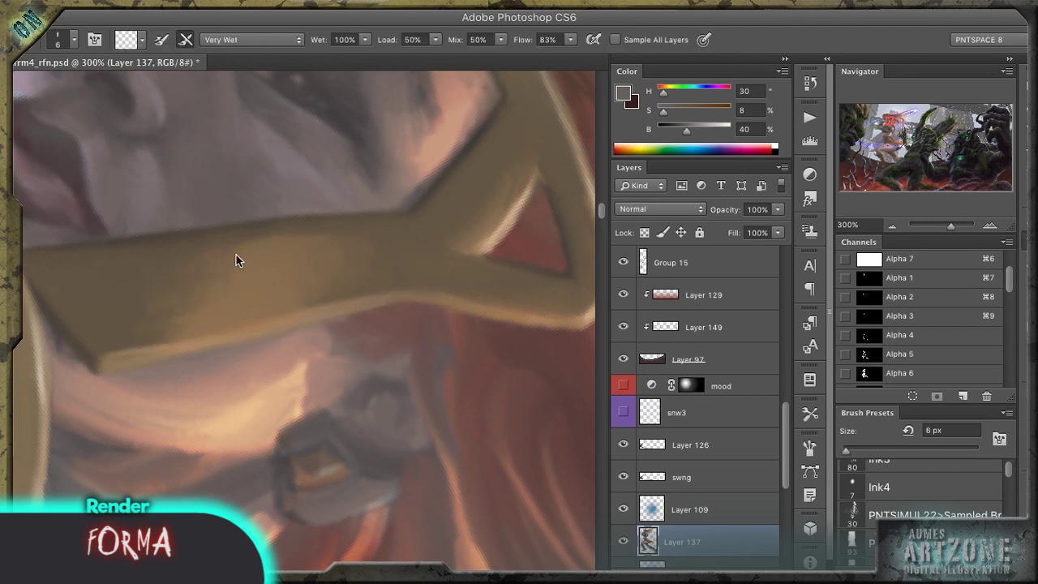
{"action": "key", "text": "o"}
{"action": "left_click_drag", "start_coordinate": [151, 343], "coordinate": [494, 303]}
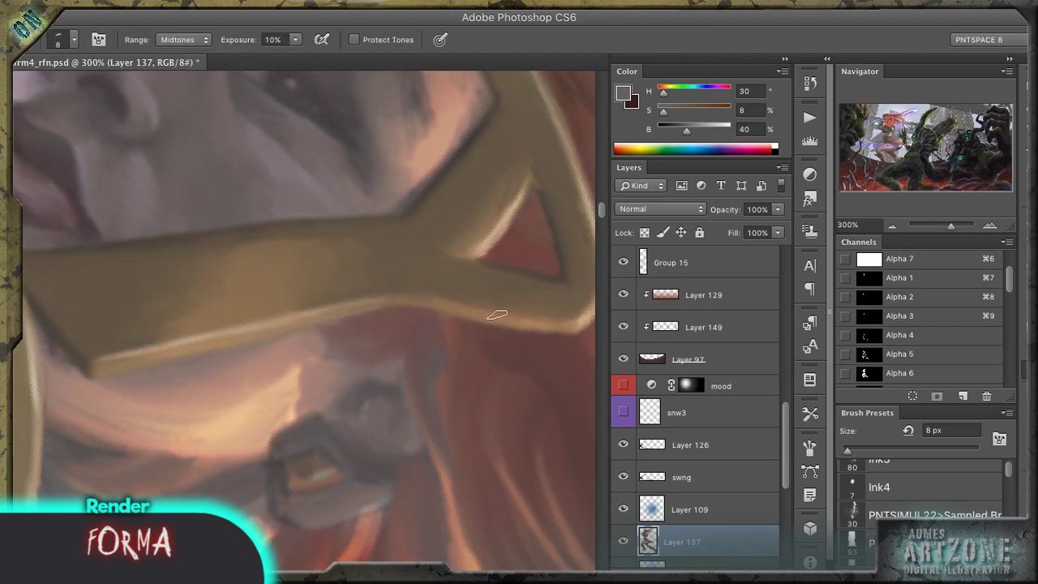
Step: Brighten the middle of the cheek guard with 30 px midtones toning at 10% exposure
{"action": "scroll", "coordinate": [494, 303], "scroll_direction": "down", "scroll_amount": 5}
{"action": "key", "text": "z"}
{"action": "left_click_drag", "start_coordinate": [287, 235], "coordinate": [344, 190]}
{"action": "key", "text": "o"}
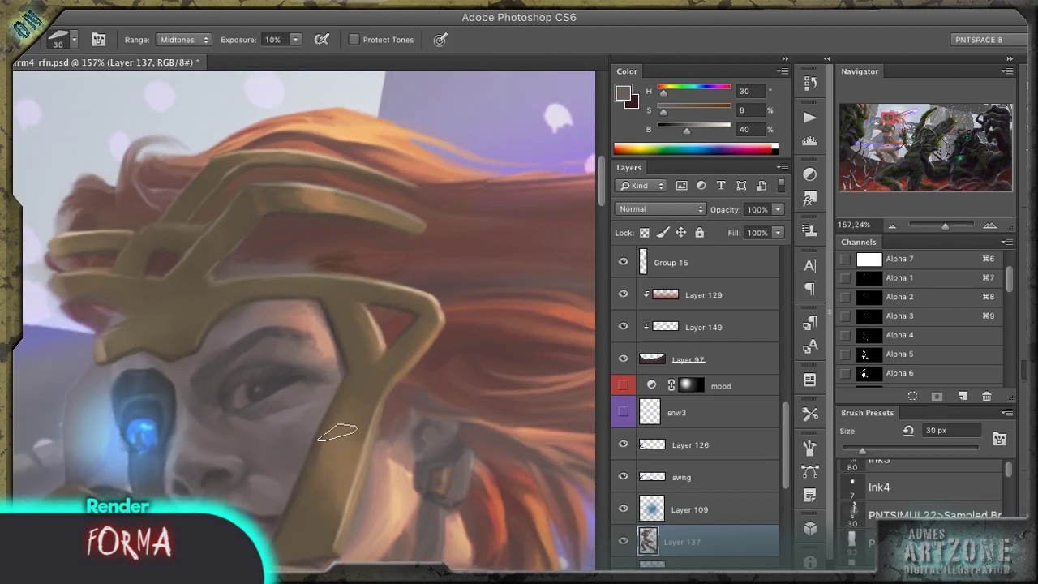
{"action": "key", "text": "ctrl+shift+h"}
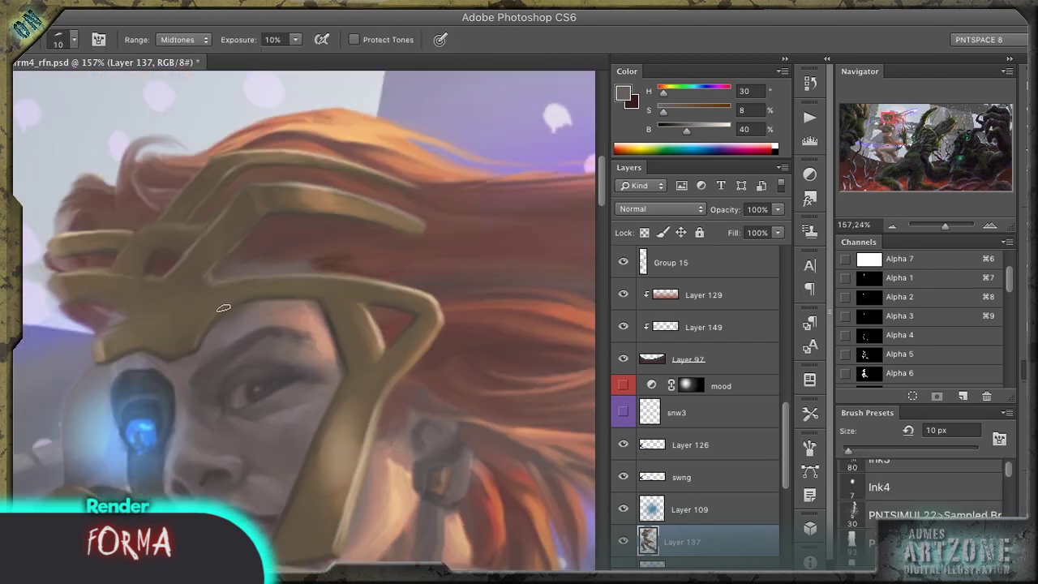
Step: Smooth and define the headpiece's lower edge along the brow above the eyes with the 8 px Smudge
{"action": "key", "text": "r"}
{"action": "left_click_drag", "start_coordinate": [129, 348], "coordinate": [243, 308]}
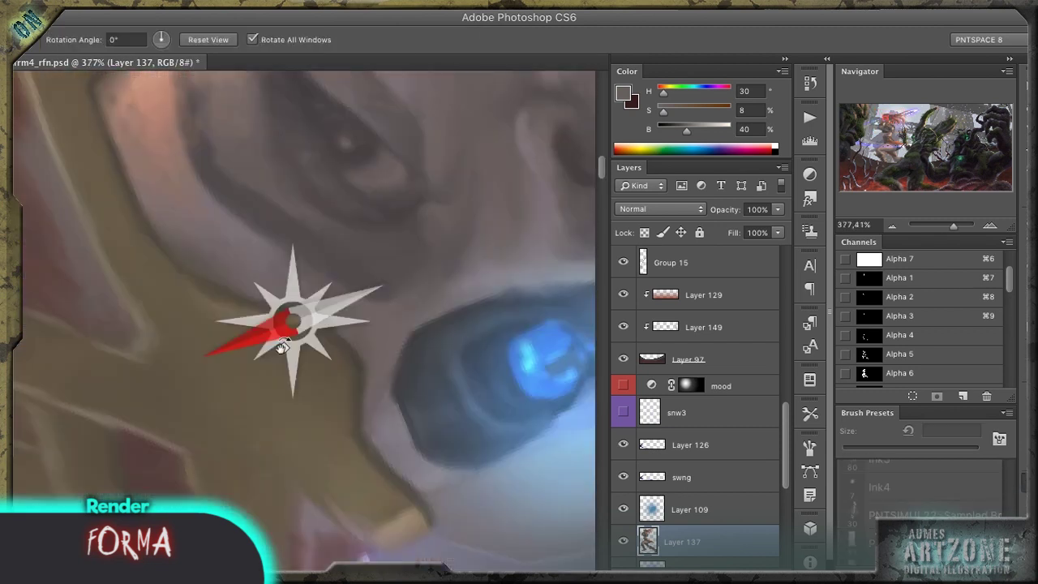
{"action": "scroll", "coordinate": [306, 234], "scroll_direction": "up", "scroll_amount": 4}
{"action": "key", "text": "ctrl+shift+h"}
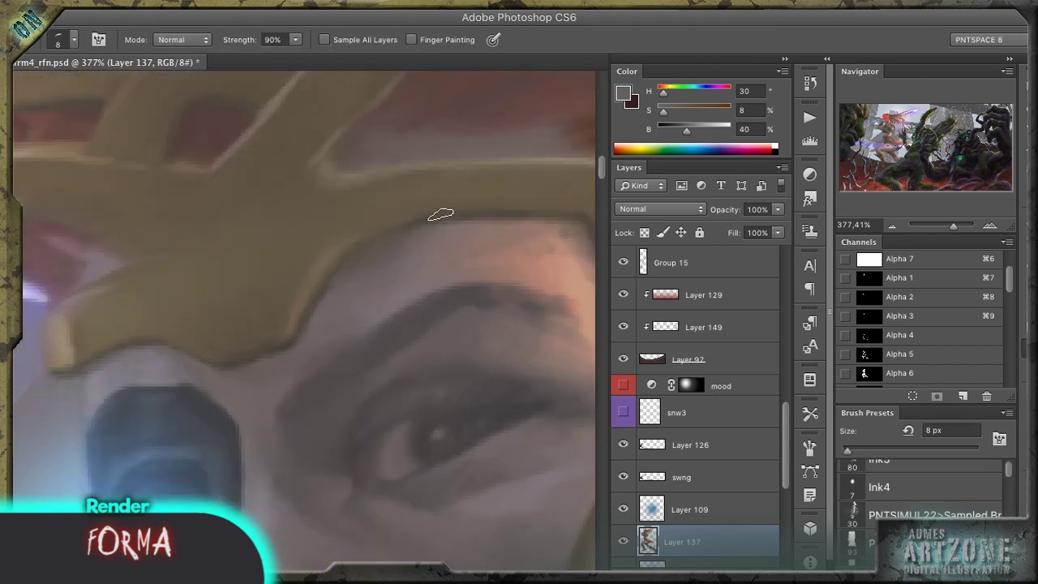
{"action": "key", "text": "b"}
{"action": "key", "text": "r"}
{"action": "key", "text": "ctrl+shift+h"}
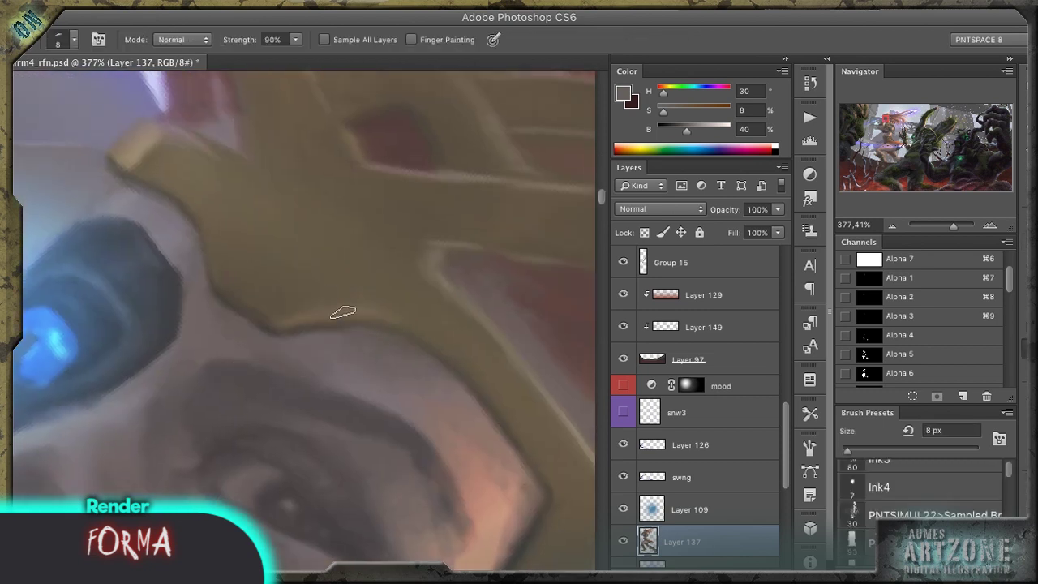
{"action": "key", "text": "r"}
{"action": "left_click_drag", "start_coordinate": [216, 290], "coordinate": [249, 313]}
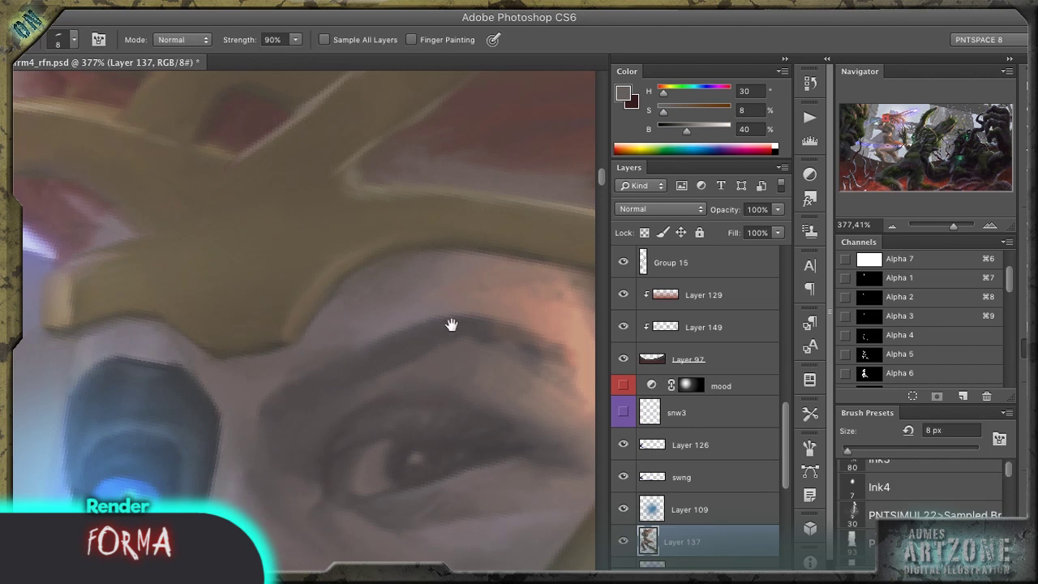
{"action": "left_click_drag", "start_coordinate": [452, 325], "coordinate": [491, 287]}
Step: Highlight the frame and amber gem of the ear ornament with midtones toning at 10% exposure and the 8 px Smudge
{"action": "key", "text": "z"}
{"action": "left_click_drag", "start_coordinate": [383, 360], "coordinate": [345, 216]}
{"action": "key", "text": "r"}
{"action": "key", "text": "o"}
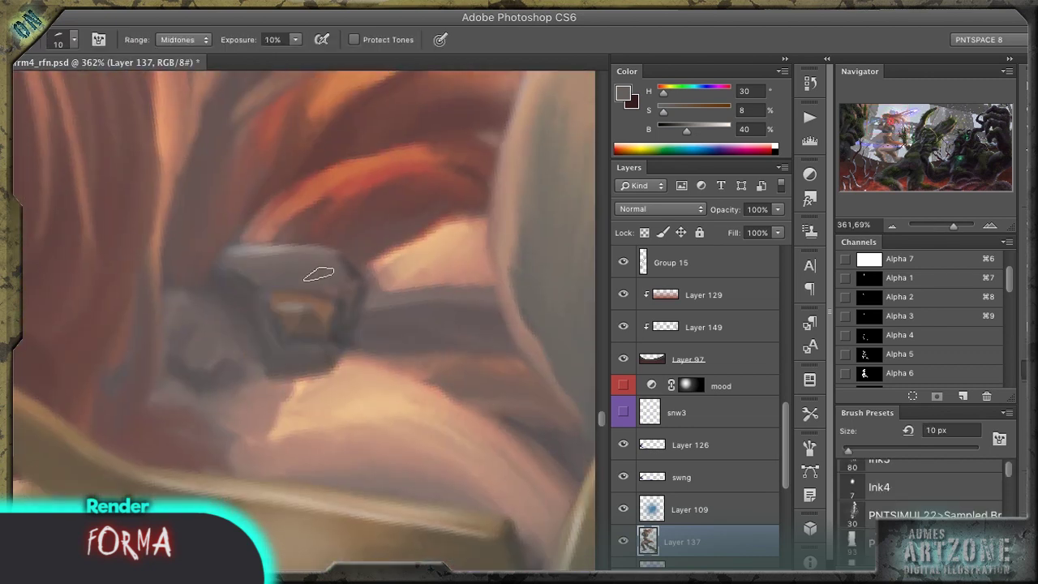
{"action": "key", "text": "r"}
{"action": "key", "text": "o"}
{"action": "key", "text": "r"}
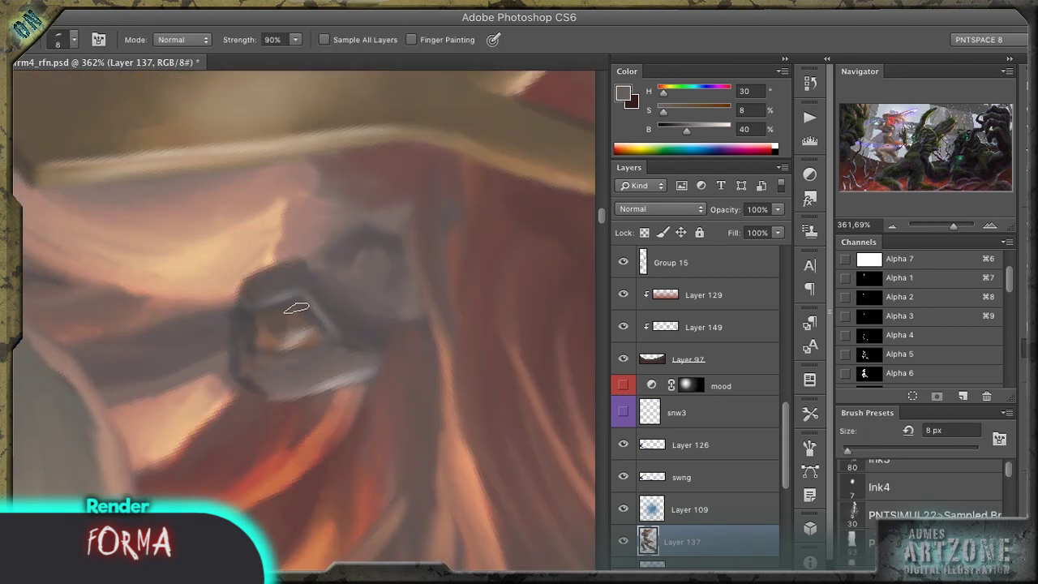
{"action": "left_click_drag", "start_coordinate": [290, 297], "coordinate": [243, 295]}
{"action": "key", "text": "o"}
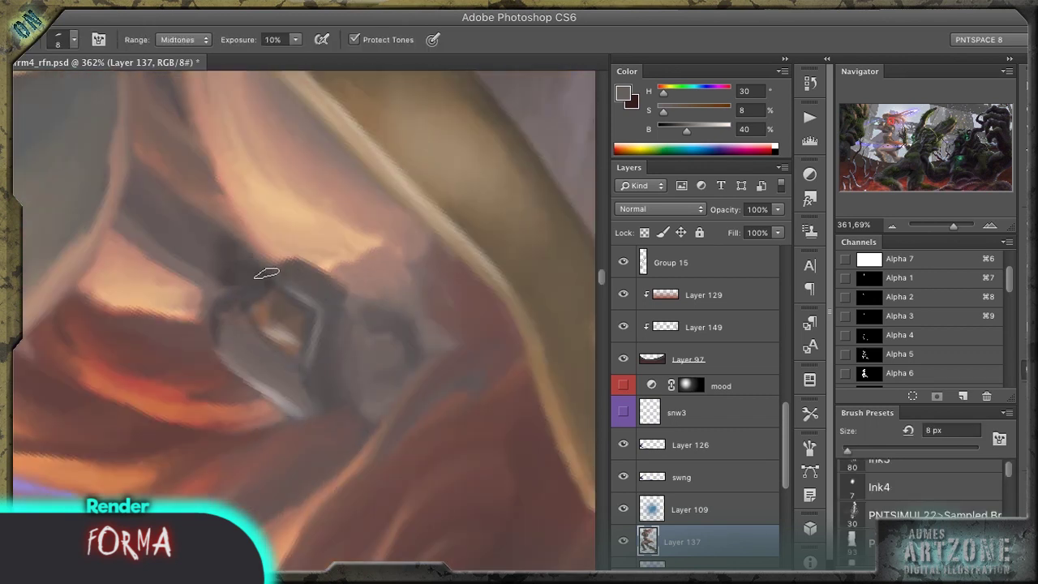
Step: Clean up the ear ornament's angular outline with the 8 px Smudge and a 6 px Very Wet Mixer Brush
{"action": "key", "text": "r"}
{"action": "left_click_drag", "start_coordinate": [237, 217], "coordinate": [169, 272]}
{"action": "key", "text": "b"}
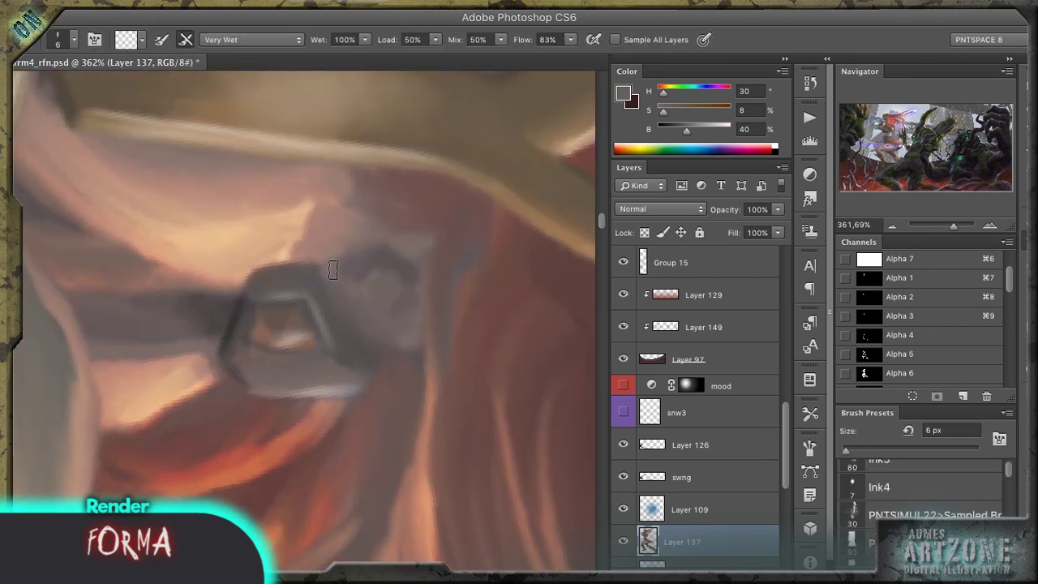
{"action": "left_click_drag", "start_coordinate": [333, 270], "coordinate": [225, 292]}
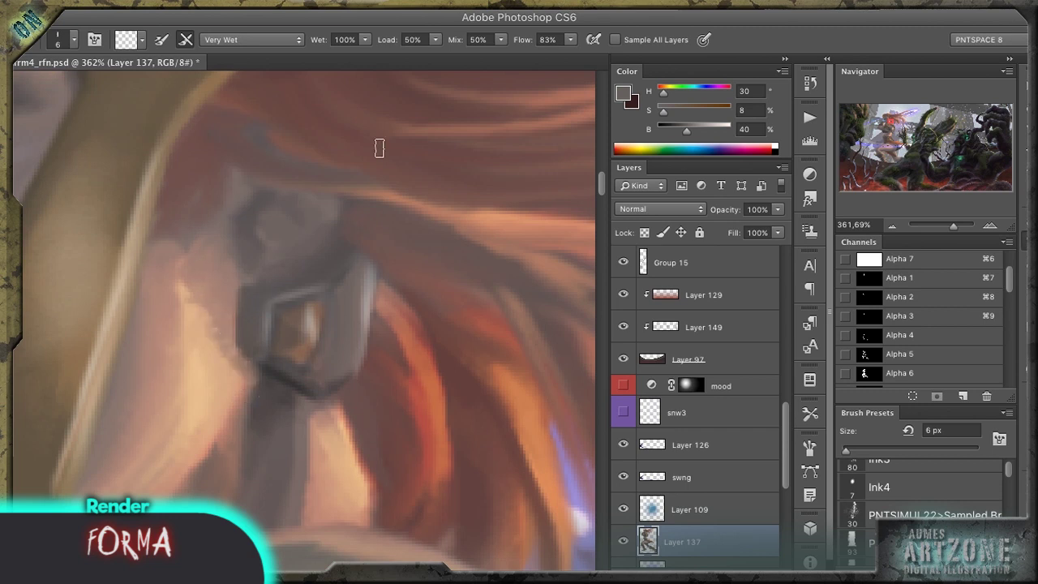
{"action": "key", "text": "r"}
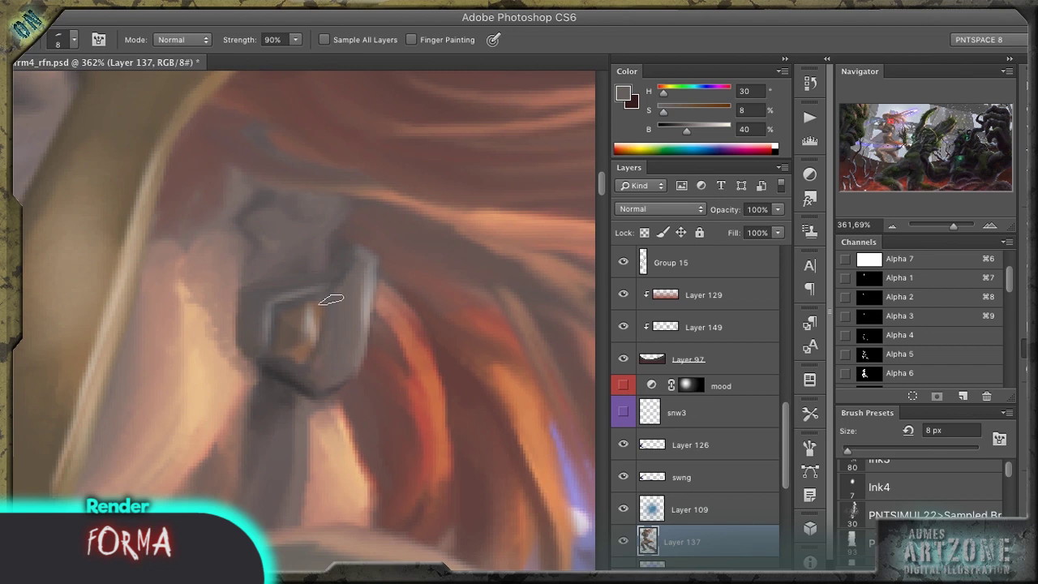
Step: Define the gem and the upper part of the ear ornament with 6 px midtones toning and the 8 px Smudge
{"action": "key", "text": "o"}
{"action": "left_click_drag", "start_coordinate": [278, 301], "coordinate": [267, 325]}
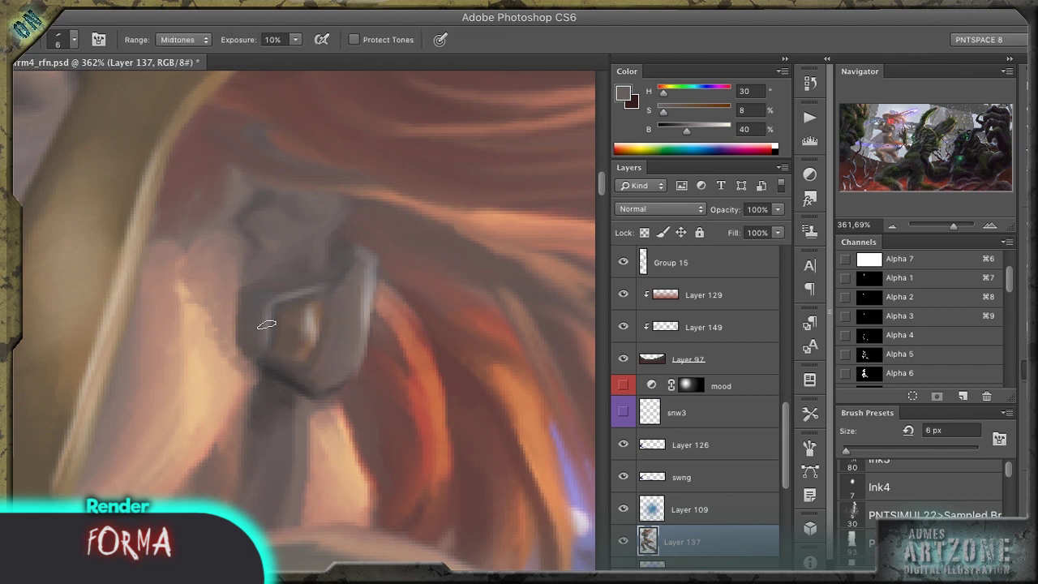
{"action": "key", "text": "r"}
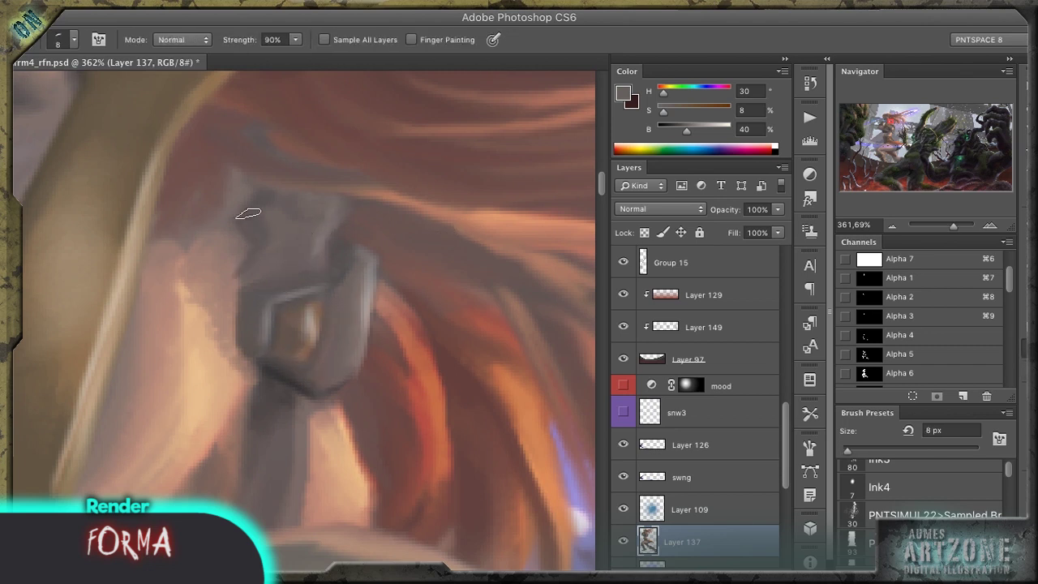
{"action": "left_click_drag", "start_coordinate": [201, 230], "coordinate": [171, 258]}
{"action": "key", "text": "o"}
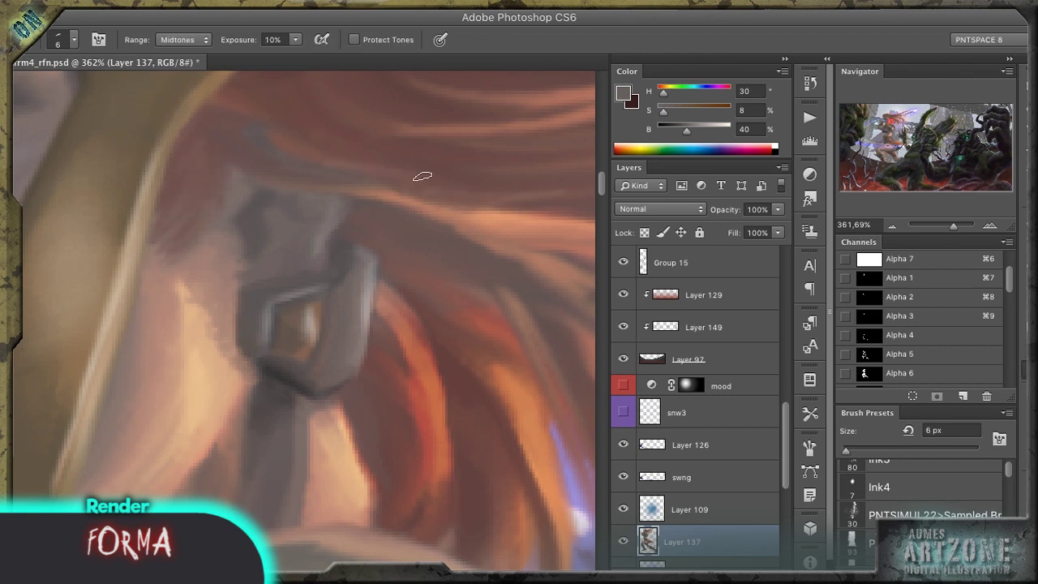
Step: Paint a sampled bluish grey over the ear ornament's frame with a 5 px brush at 30% opacity
{"action": "key", "text": "b"}
{"action": "left_click", "coordinate": [154, 312], "text": "alt"}
{"action": "left_click", "coordinate": [362, 275], "text": "alt"}
{"action": "key", "text": "bracketleft"}
{"action": "key", "text": "bracketleft"}
{"action": "key", "text": "bracketleft"}
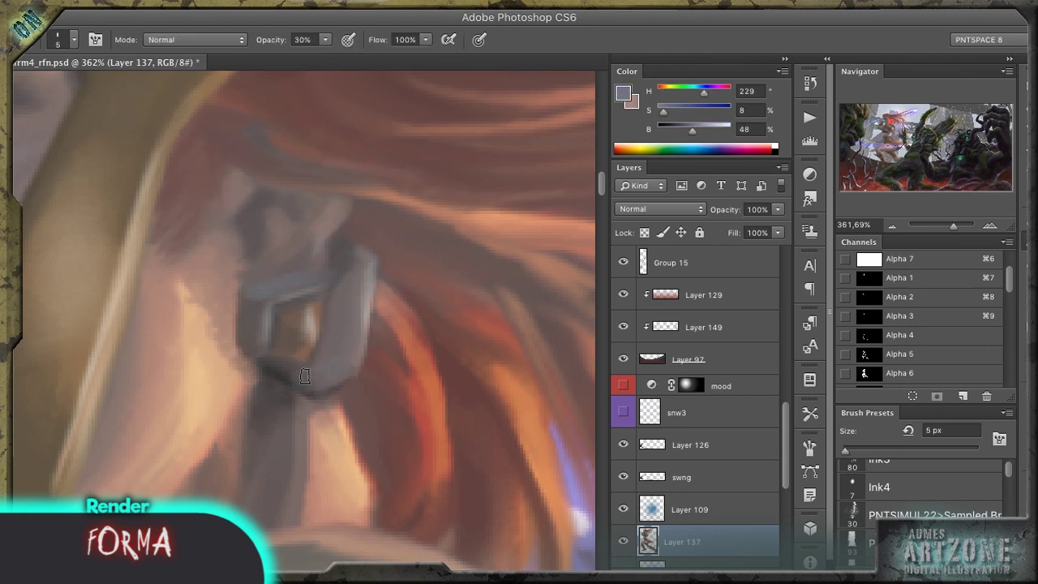
Step: Blend the ornament's frame with the 6 px Mixer Brush and accent its edges with 6 px midtones toning at 40% exposure
{"action": "key", "text": "r"}
{"action": "scroll", "coordinate": [406, 305], "scroll_direction": "down", "scroll_amount": 5}
{"action": "scroll", "coordinate": [254, 308], "scroll_direction": "up", "scroll_amount": 5}
{"action": "key", "text": "shift+b"}
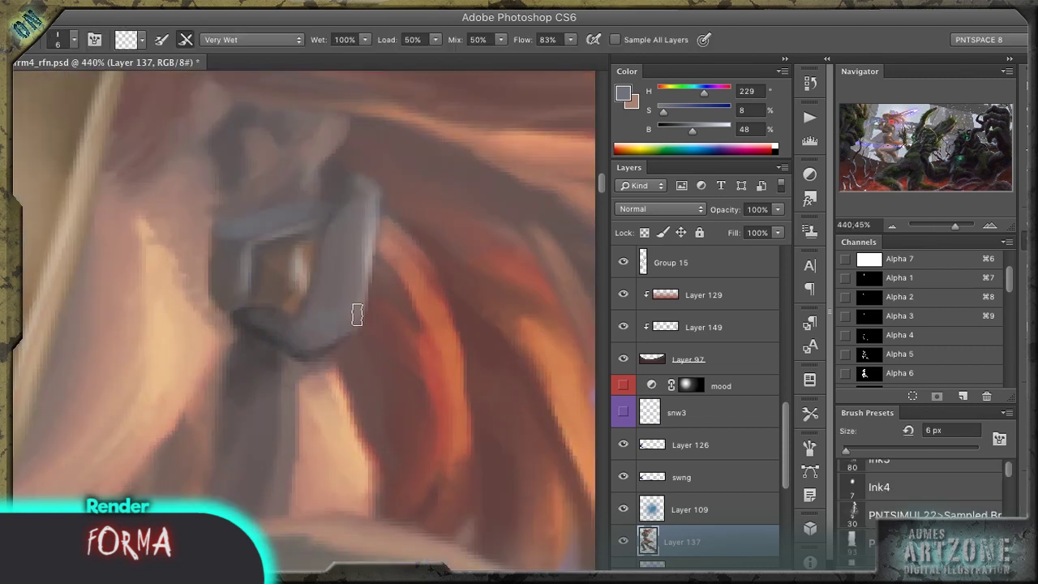
{"action": "key", "text": "o"}
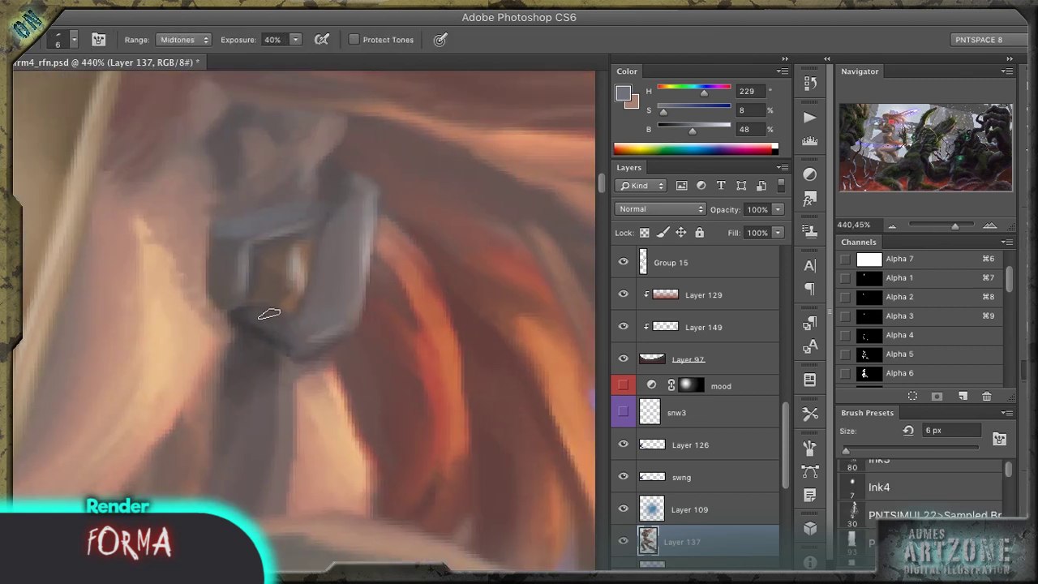
Step: Zoom out to 25% to check the whole warrior and save the document
{"action": "scroll", "coordinate": [280, 341], "scroll_direction": "down", "scroll_amount": 10}
{"action": "key", "text": "z"}
{"action": "scroll", "coordinate": [479, 228], "scroll_direction": "down", "scroll_amount": 3}
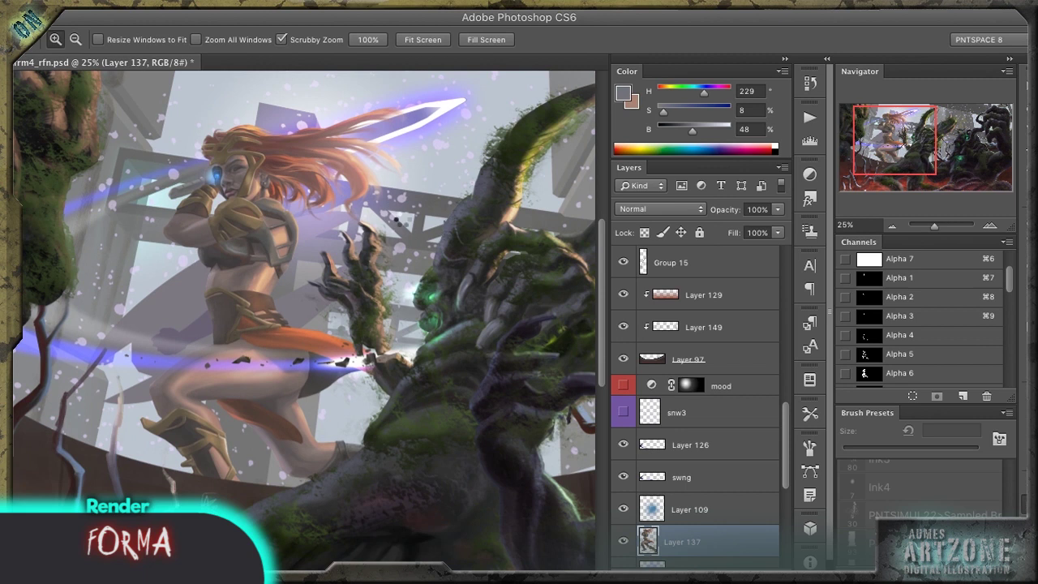
{"action": "key", "text": "super+s"}
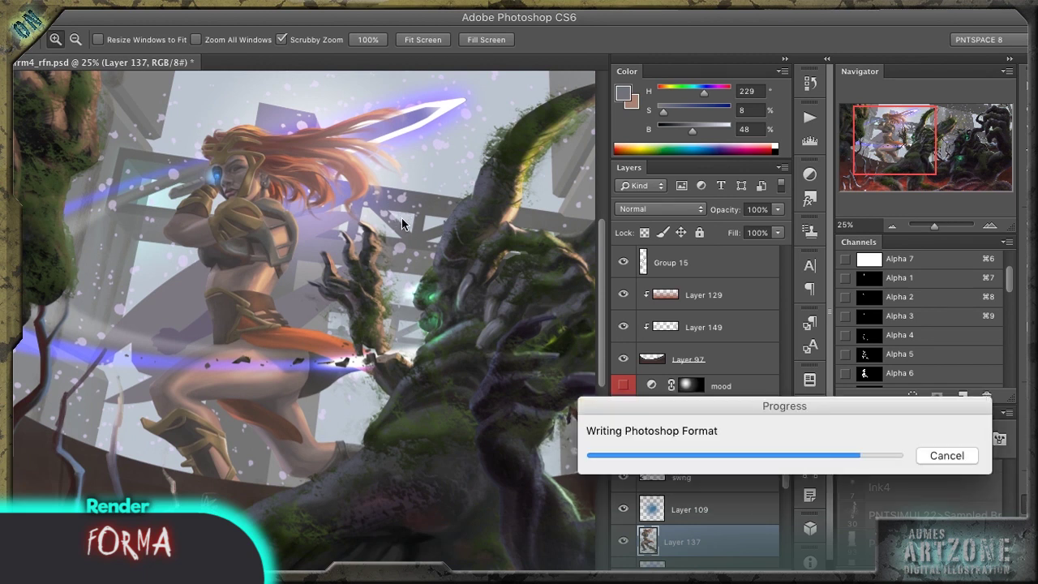
Step: Paint a sampled reddish grey over the silhouetted forearm and fist on Layer 113 copy with a 25 px brush at 30% opacity
{"action": "scroll", "coordinate": [162, 354], "scroll_direction": "up", "scroll_amount": 5}
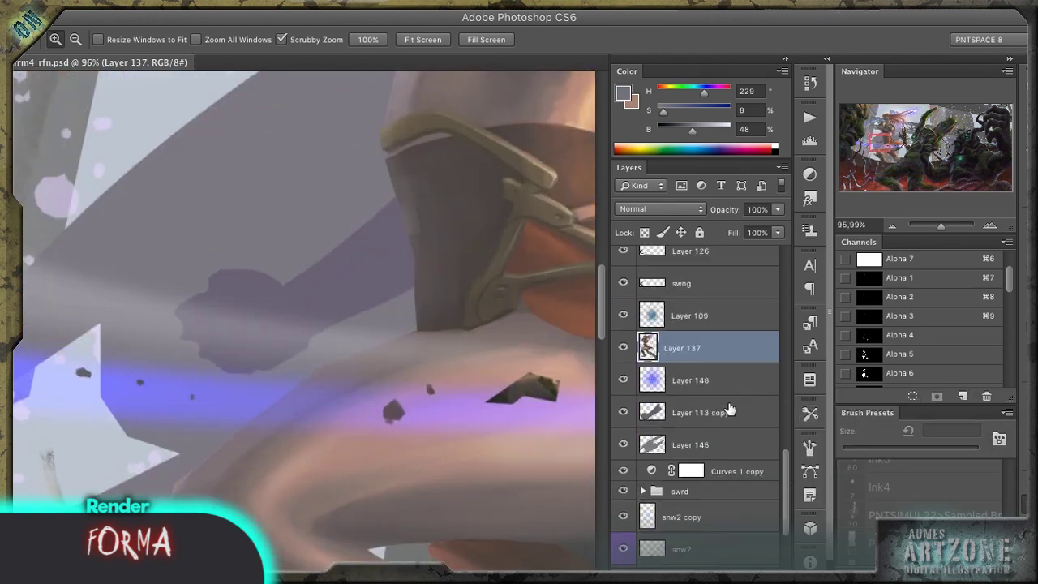
{"action": "key", "text": "b"}
{"action": "key", "text": "alt+bracketleft"}
{"action": "key", "text": "alt+bracketleft"}
{"action": "left_click", "coordinate": [370, 148], "text": "alt"}
{"action": "key", "text": "bracketright"}
{"action": "key", "text": "bracketright"}
{"action": "key", "text": "bracketright"}
{"action": "key", "text": "bracketright"}
{"action": "key", "text": "bracketright"}
{"action": "key", "text": "bracketright"}
{"action": "key", "text": "bracketright"}
{"action": "key", "text": "bracketright"}
{"action": "key", "text": "bracketright"}
{"action": "key", "text": "bracketright"}
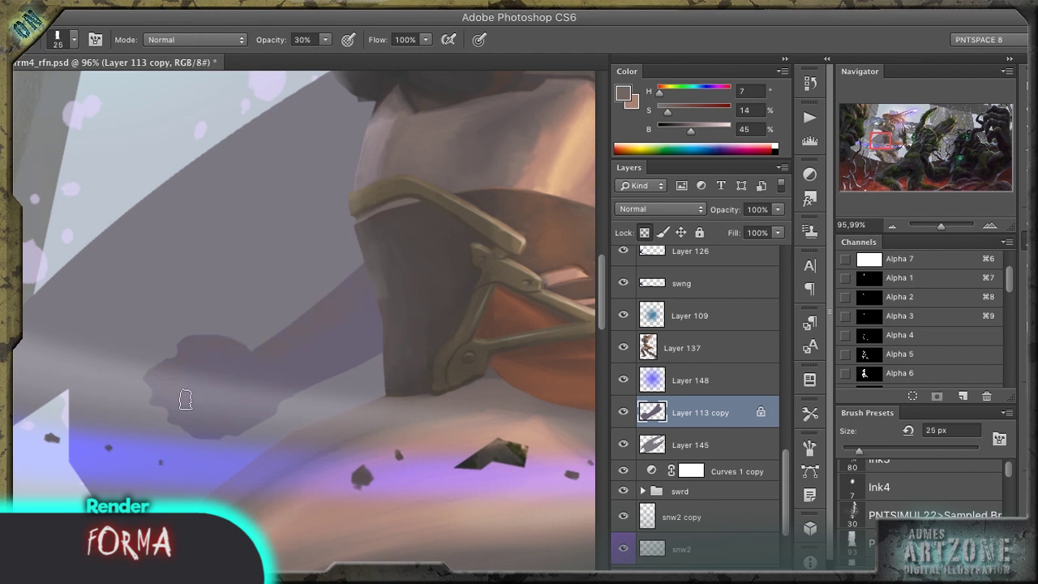
Step: Model the silhouetted fist with 10 px midtones toning at 10% exposure and blend it with the 8 px Very Wet Mixer Brush
{"action": "key", "text": "o"}
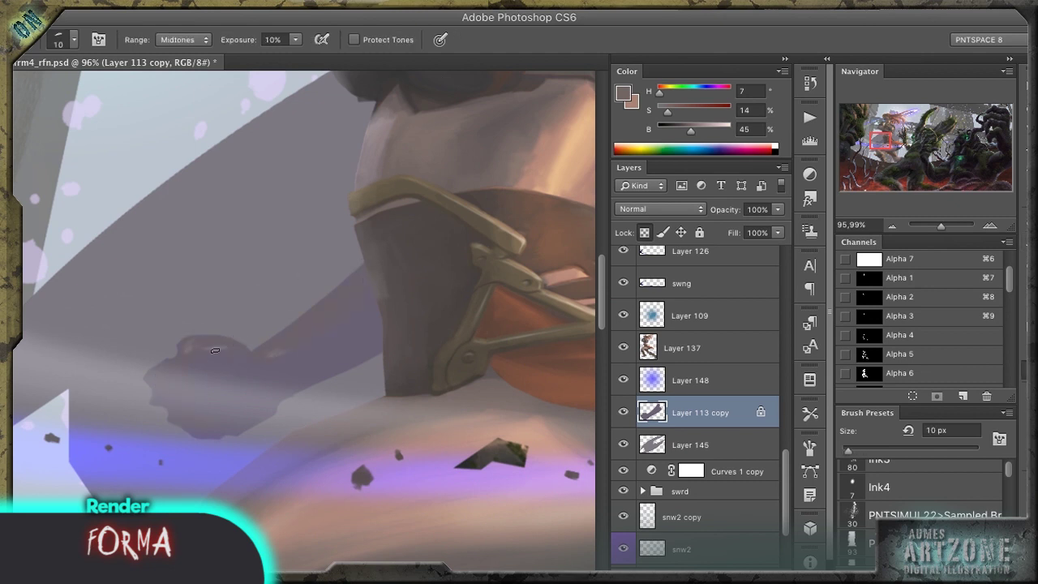
{"action": "key", "text": "b"}
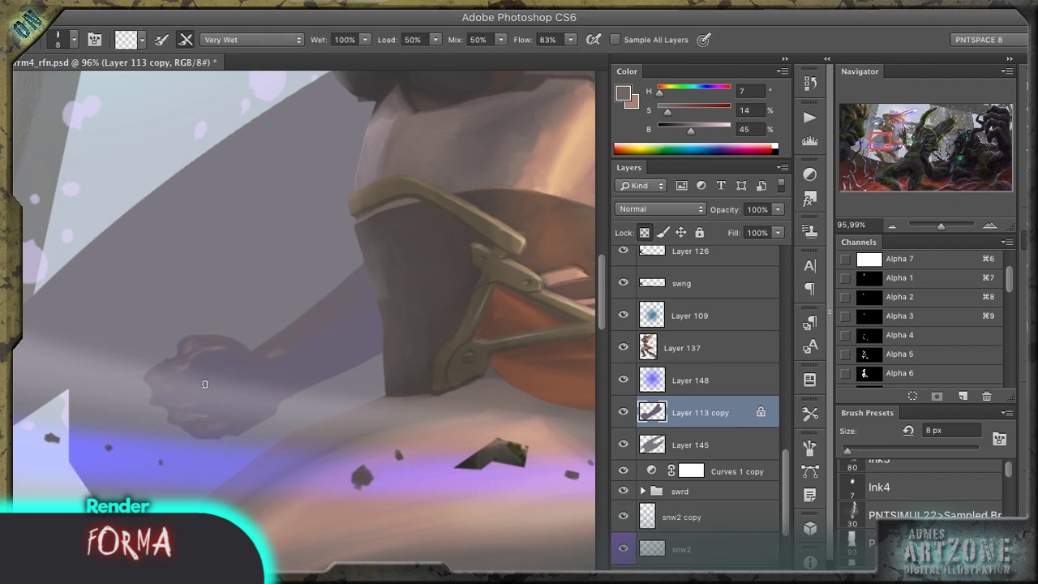
{"action": "mouse_move", "coordinate": [333, 275]}
{"action": "left_mouse_down"}
{"action": "mouse_move", "coordinate": [255, 417]}
{"action": "mouse_move", "coordinate": [255, 364]}
{"action": "left_mouse_up"}
Step: Add sampled brown and dark grey tones to the silhouetted forearm's bracer with a 15 px brush at 30% opacity
{"action": "key", "text": "ctrl+minus"}
{"action": "key", "text": "shift+b"}
{"action": "left_click", "coordinate": [343, 232], "text": "alt"}
{"action": "mouse_move", "coordinate": [343, 232]}
{"action": "left_mouse_down"}
{"action": "mouse_move", "coordinate": [159, 206]}
{"action": "mouse_move", "coordinate": [117, 335]}
{"action": "left_mouse_up"}
{"action": "key", "text": "r"}
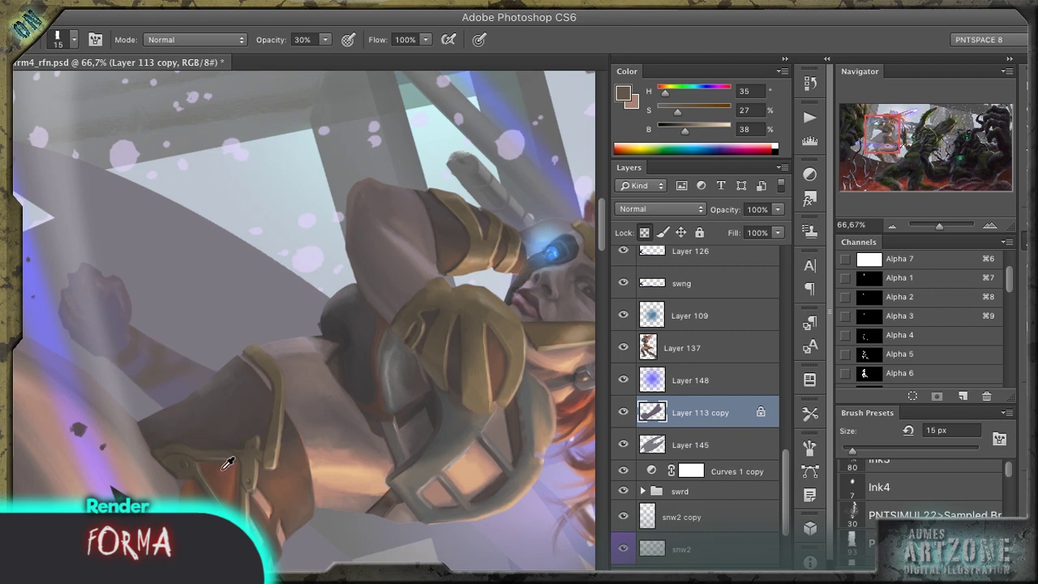
{"action": "left_click", "coordinate": [262, 348], "text": "alt"}
{"action": "left_click", "coordinate": [262, 342], "text": "alt"}
{"action": "key", "text": "r"}
{"action": "left_click_drag", "start_coordinate": [155, 355], "coordinate": [209, 405]}
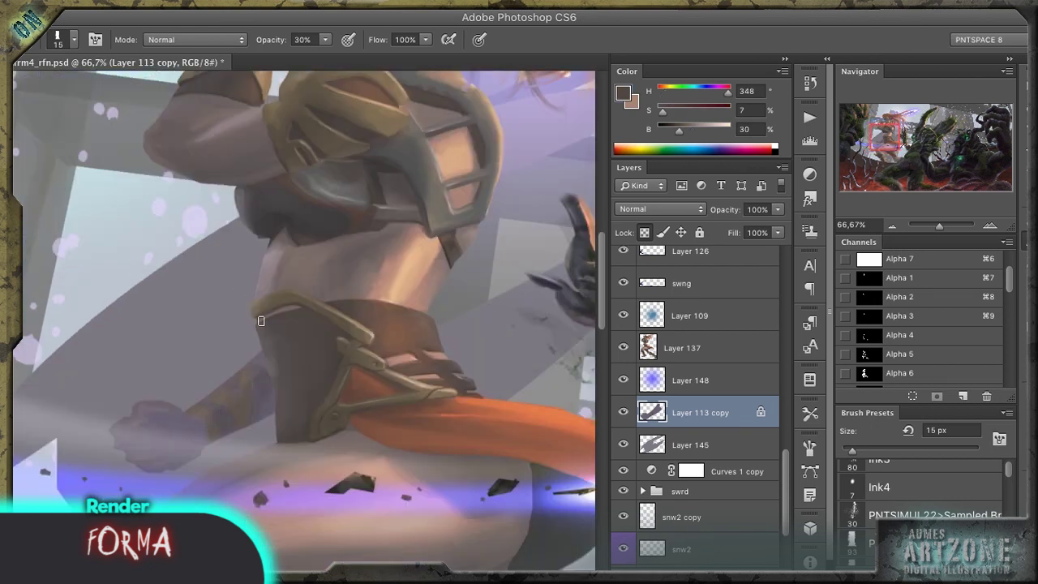
{"action": "key", "text": "r"}
{"action": "left_click_drag", "start_coordinate": [205, 436], "coordinate": [289, 273]}
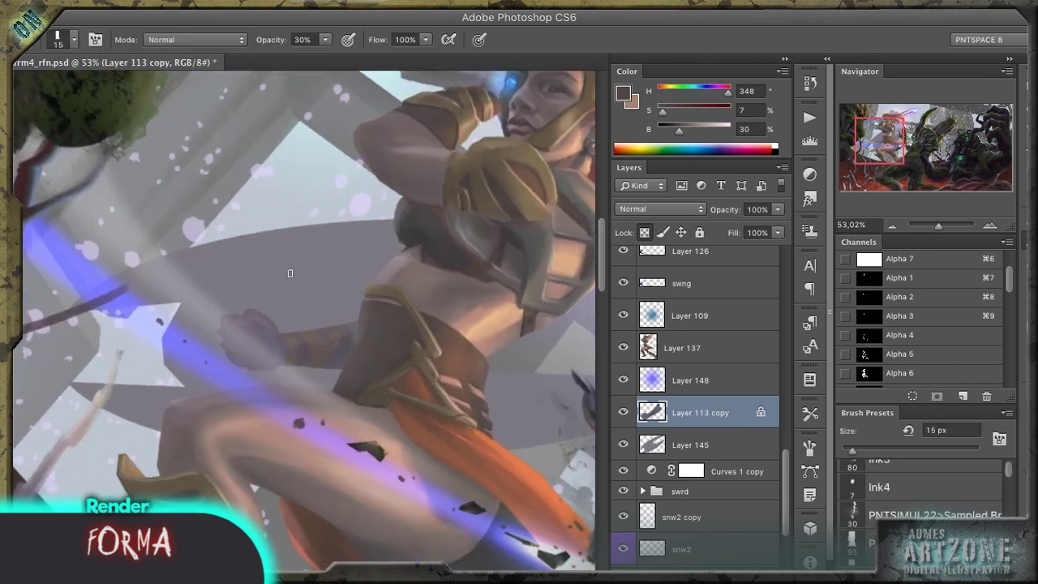
Step: Lock Layer 145's transparency and shade the silhouette behind the warrior in dark grey with a 30 px brush at 30% opacity
{"action": "left_click", "coordinate": [694, 446]}
{"action": "key", "text": "slash"}
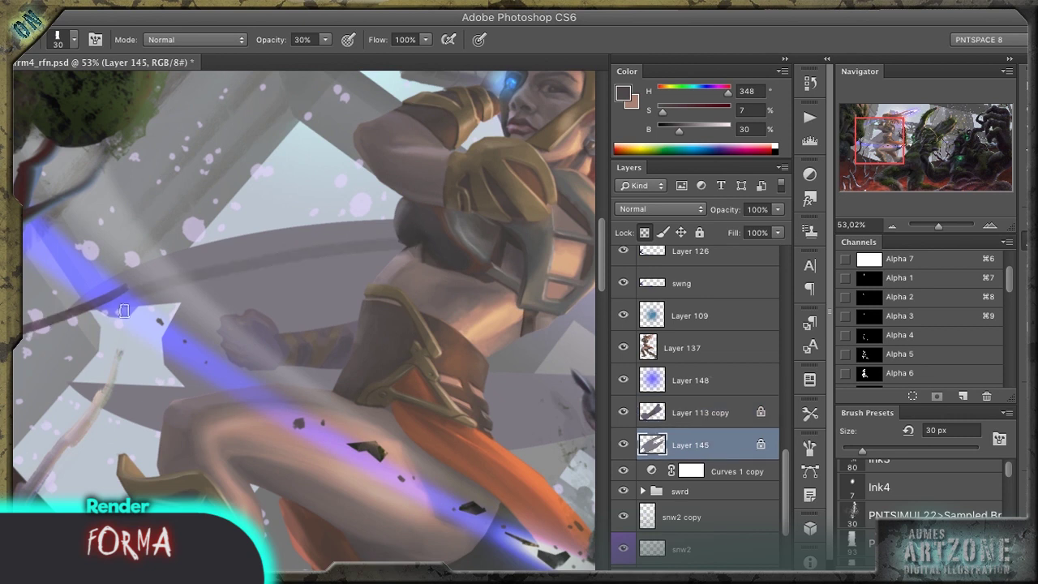
{"action": "mouse_move", "coordinate": [396, 247]}
{"action": "left_mouse_down"}
{"action": "mouse_move", "coordinate": [238, 262]}
{"action": "mouse_move", "coordinate": [199, 297]}
{"action": "mouse_move", "coordinate": [164, 403]}
{"action": "left_mouse_up"}
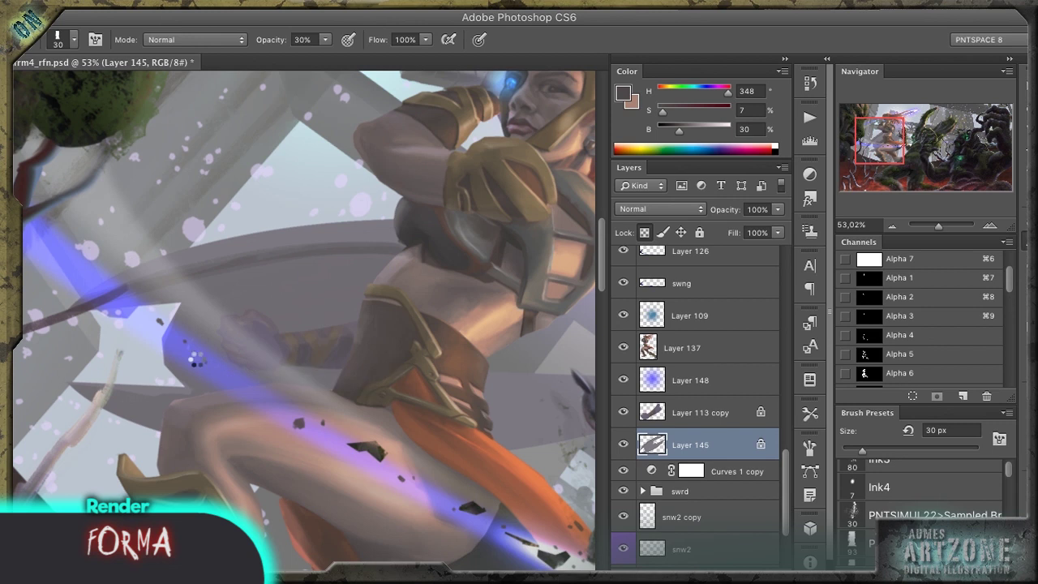
{"action": "scroll", "coordinate": [331, 268], "scroll_direction": "right", "scroll_amount": 5}
{"action": "left_click_drag", "start_coordinate": [331, 269], "coordinate": [302, 280]}
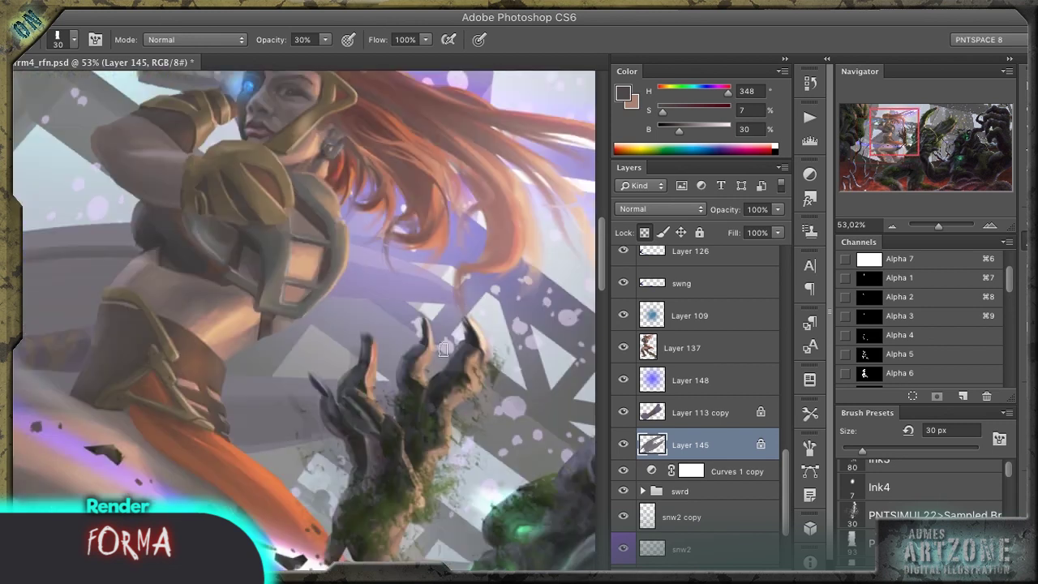
Step: Darken the Layer 145 silhouette with a radial foreground-to-transparent gradient at 100% opacity
{"action": "key", "text": "ctrl+minus"}
{"action": "key", "text": "ctrl+minus"}
{"action": "key", "text": "g"}
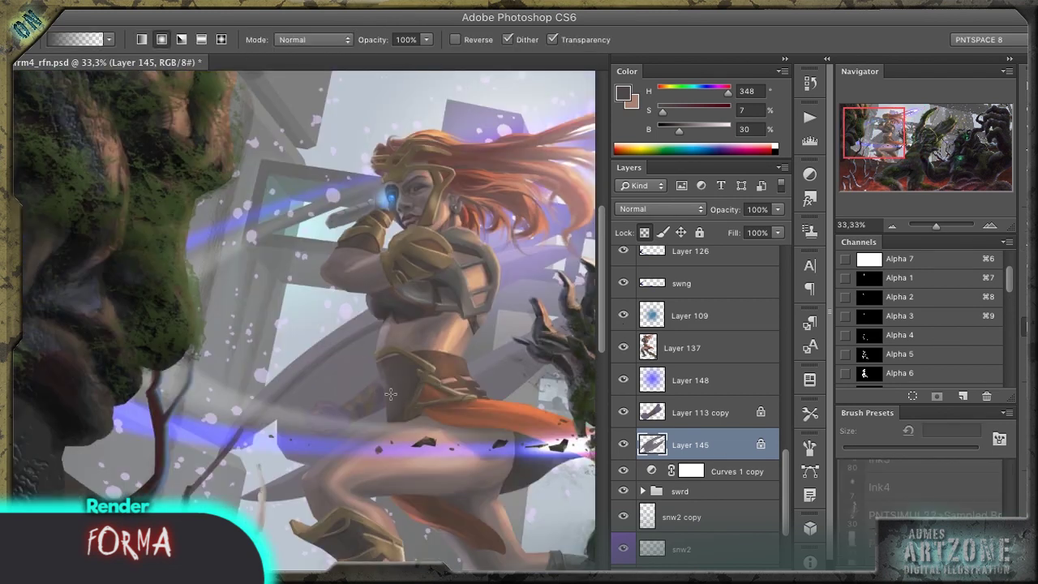
{"action": "left_click_drag", "start_coordinate": [490, 398], "coordinate": [304, 442]}
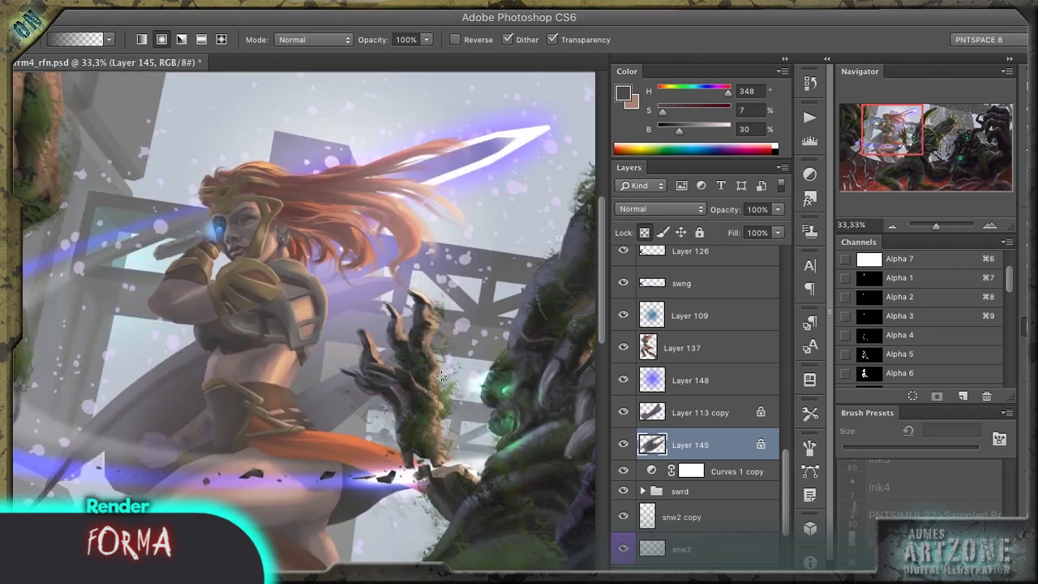
Step: Tone the warrior's shoulder, arm and body on Layer 137 with a 45 px midtones brush at 10% exposure
{"action": "key", "text": "o"}
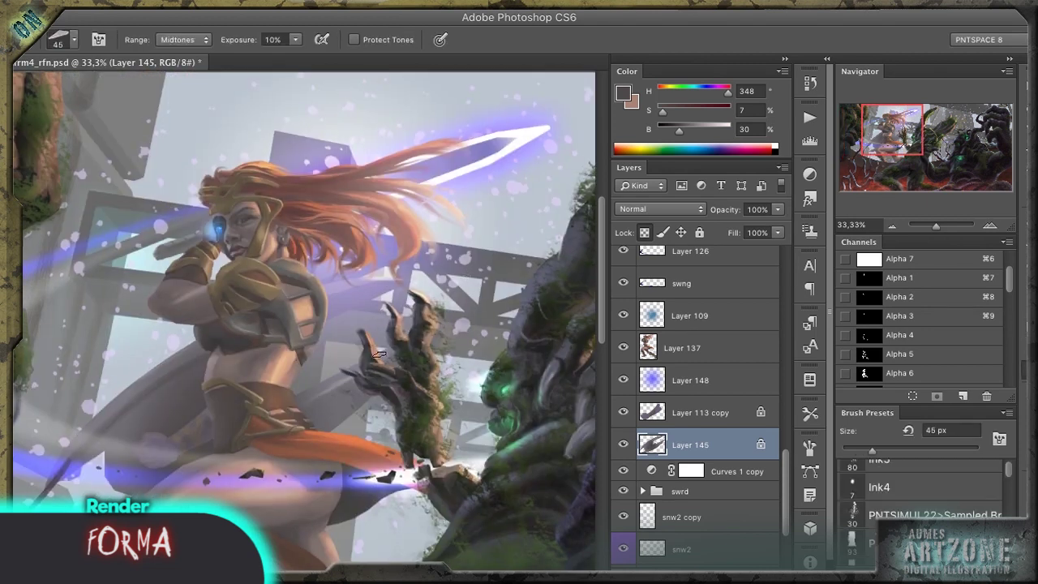
{"action": "left_click", "coordinate": [259, 280], "text": "ctrl"}
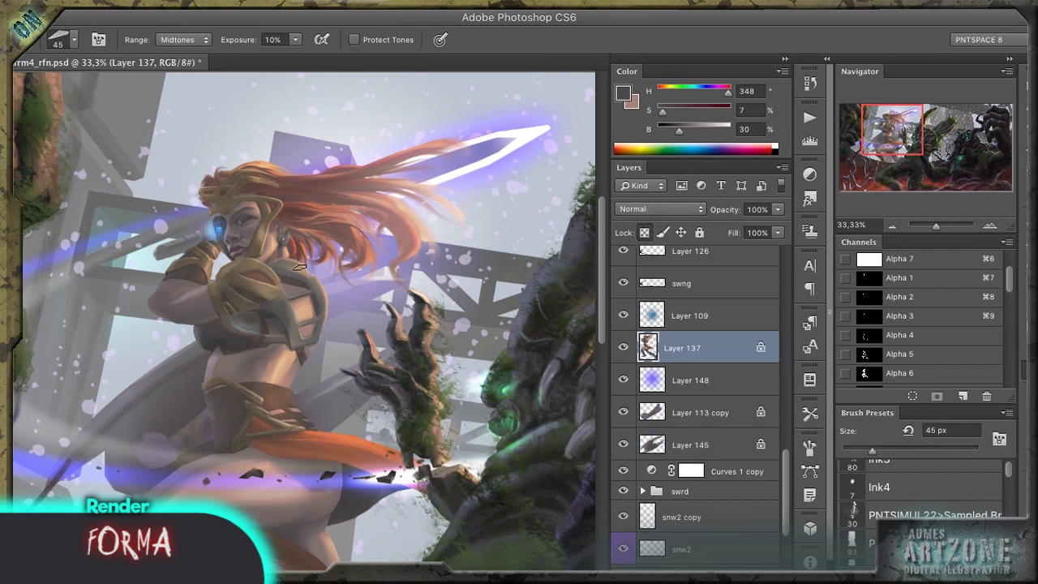
{"action": "left_click_drag", "start_coordinate": [331, 285], "coordinate": [318, 269]}
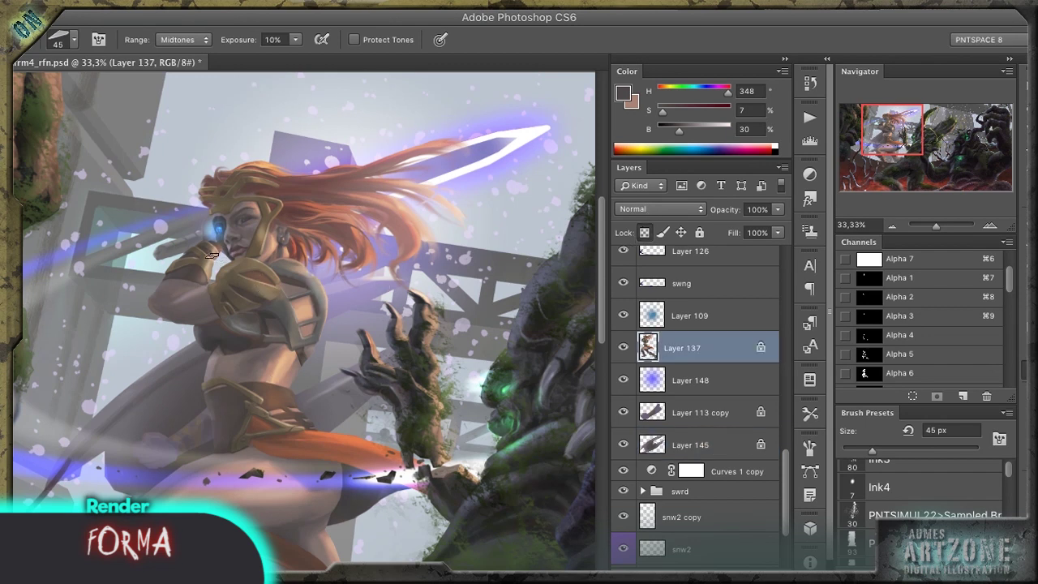
{"action": "left_click_drag", "start_coordinate": [329, 378], "coordinate": [292, 318]}
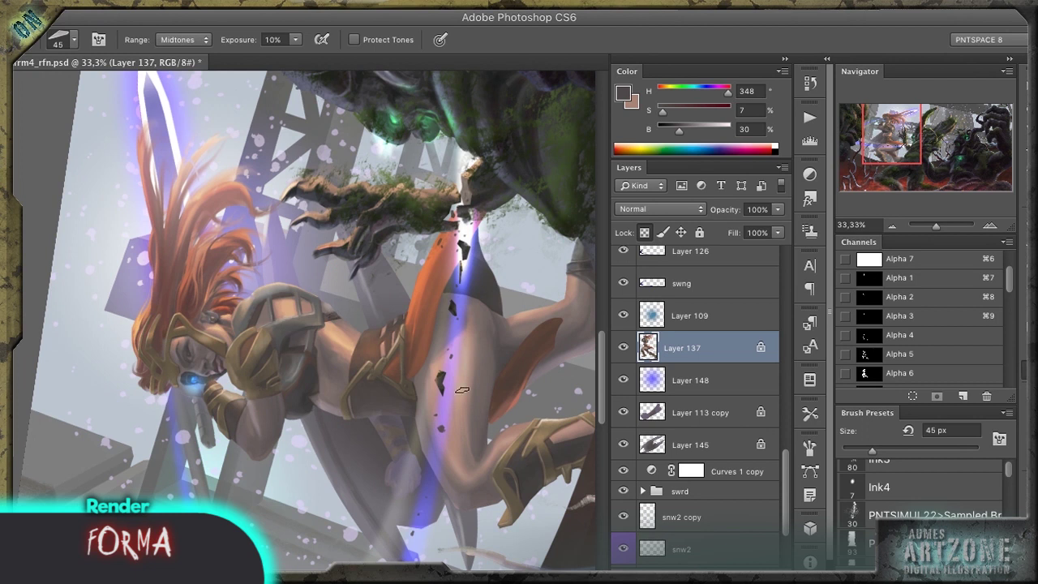
{"action": "left_click_drag", "start_coordinate": [462, 390], "coordinate": [257, 387]}
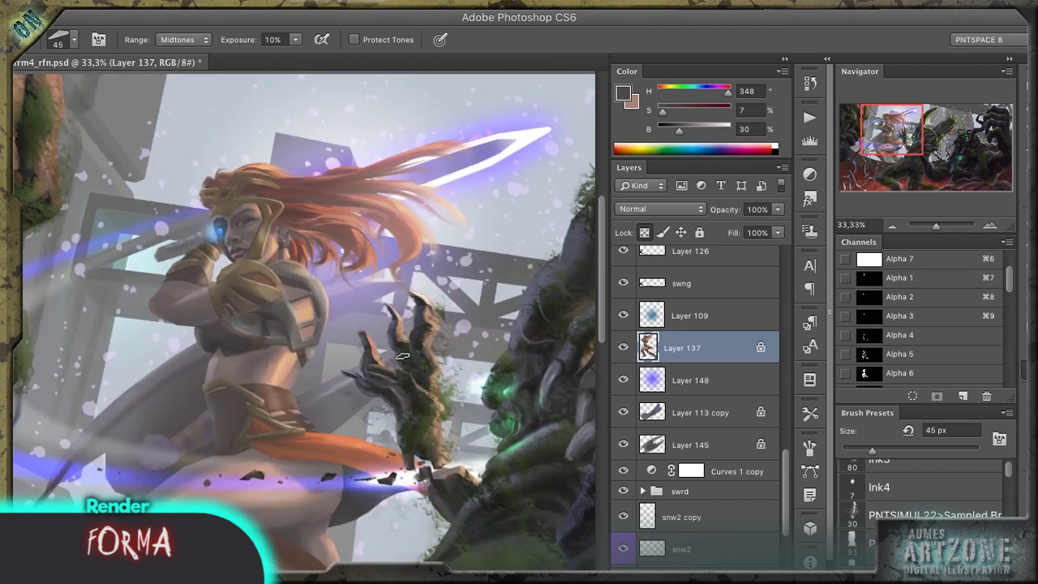
Step: Show the mood adjustment layer and shift the snw3 snow layer horizontally by 6.67 cm across the scene
{"action": "mouse_move", "coordinate": [553, 426]}
{"action": "left_mouse_down"}
{"action": "mouse_move", "coordinate": [503, 339]}
{"action": "mouse_move", "coordinate": [504, 211]}
{"action": "left_mouse_up"}
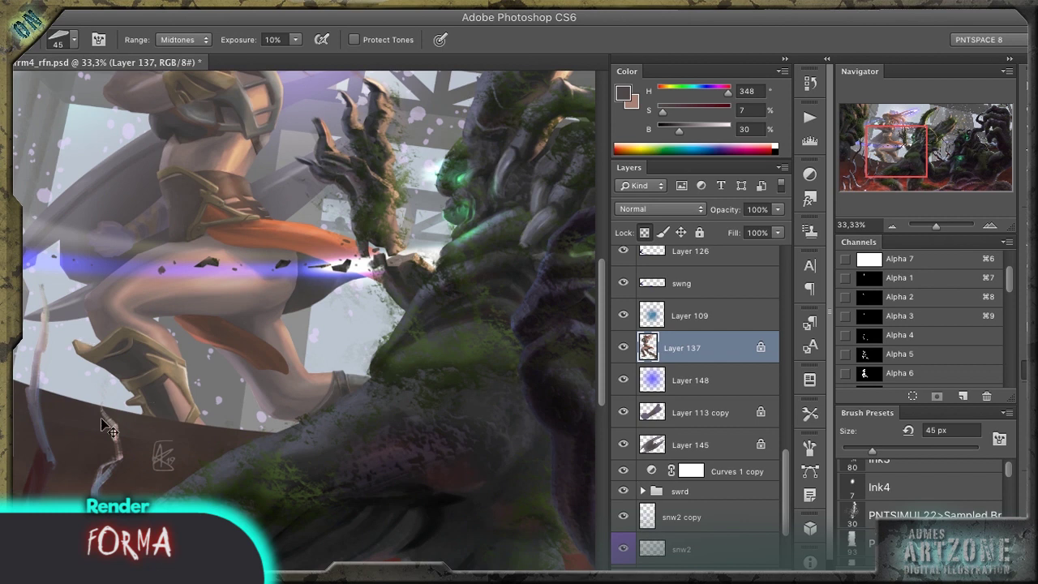
{"action": "key", "text": "ctrl+minus"}
{"action": "scroll", "coordinate": [784, 457], "scroll_direction": "up", "scroll_amount": 5}
{"action": "left_click", "coordinate": [714, 414]}
{"action": "key", "text": "v"}
{"action": "left_click_drag", "start_coordinate": [309, 472], "coordinate": [415, 471]}
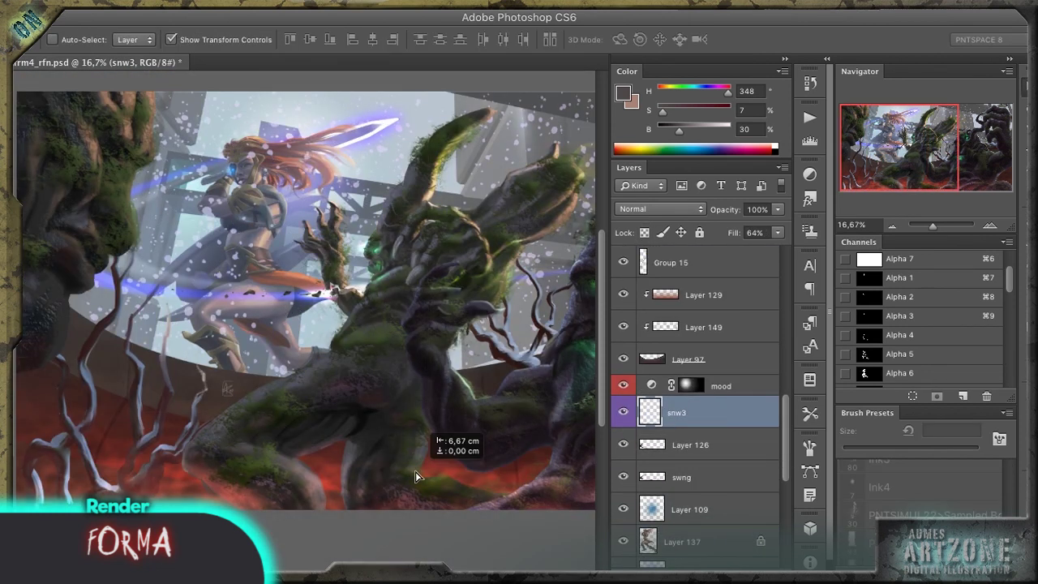
{"action": "key", "text": "ctrl+minus"}
{"action": "key", "text": "ctrl+t"}
{"action": "left_click_drag", "start_coordinate": [379, 122], "coordinate": [380, 120]}
Step: Show the snw layer with the large foreground snowflakes and check the illustration in full-screen view
{"action": "scroll", "coordinate": [779, 405], "scroll_direction": "up", "scroll_amount": 10}
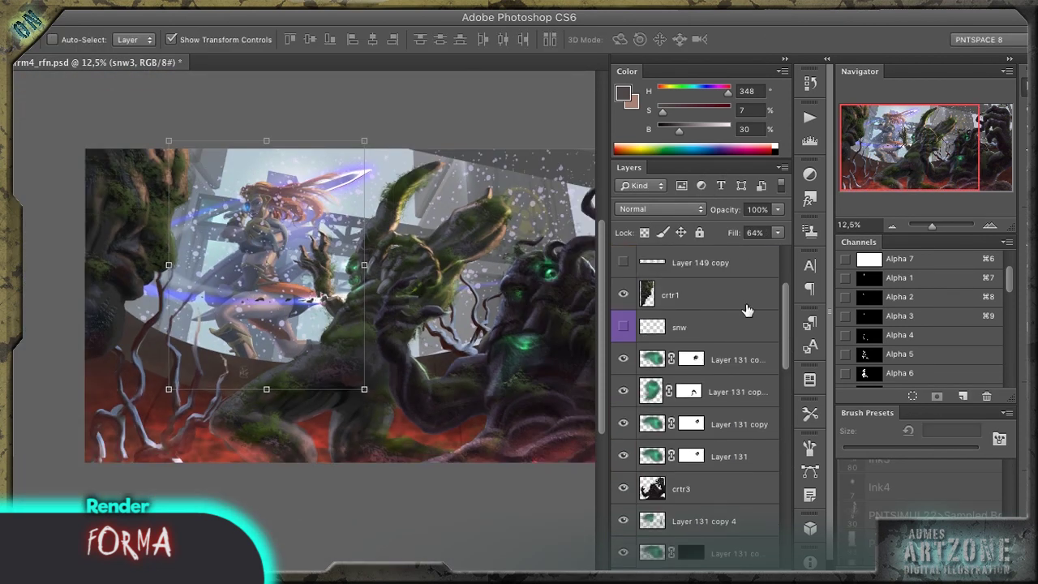
{"action": "left_click", "coordinate": [746, 324]}
{"action": "scroll", "coordinate": [688, 319], "scroll_direction": "up", "scroll_amount": 3}
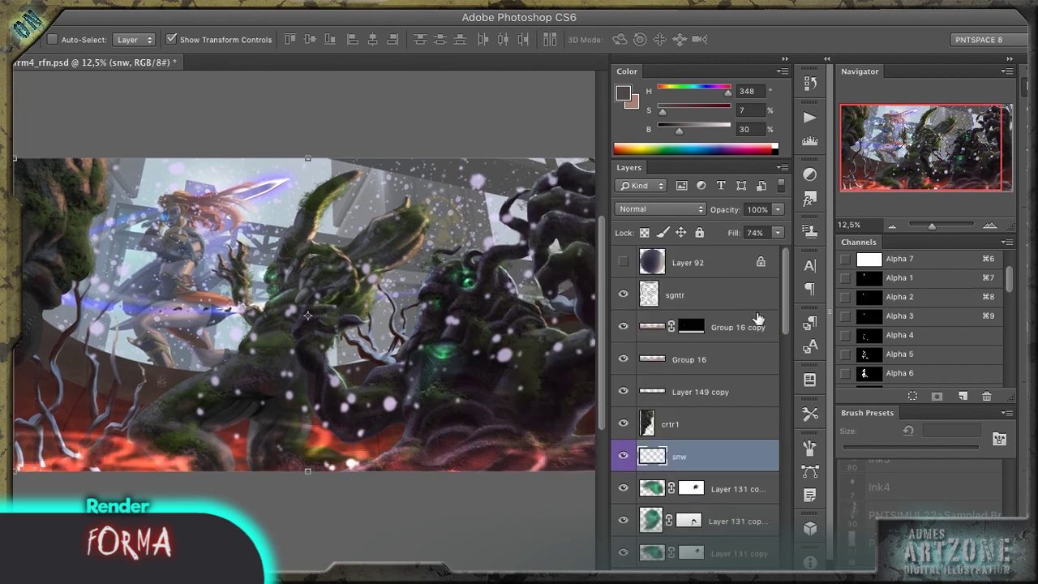
{"action": "key", "text": "m"}
{"action": "key", "text": "super+plus"}
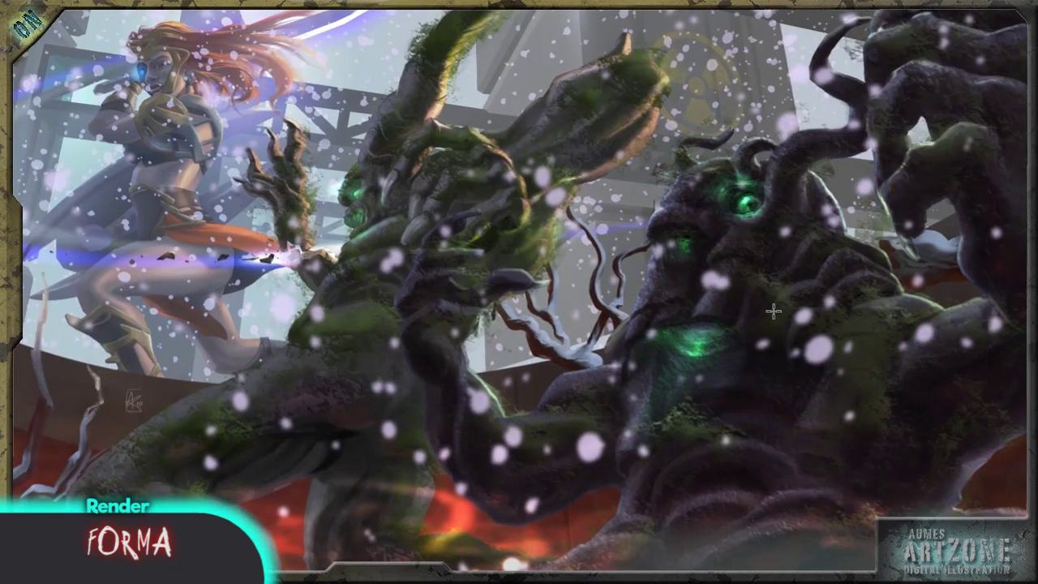